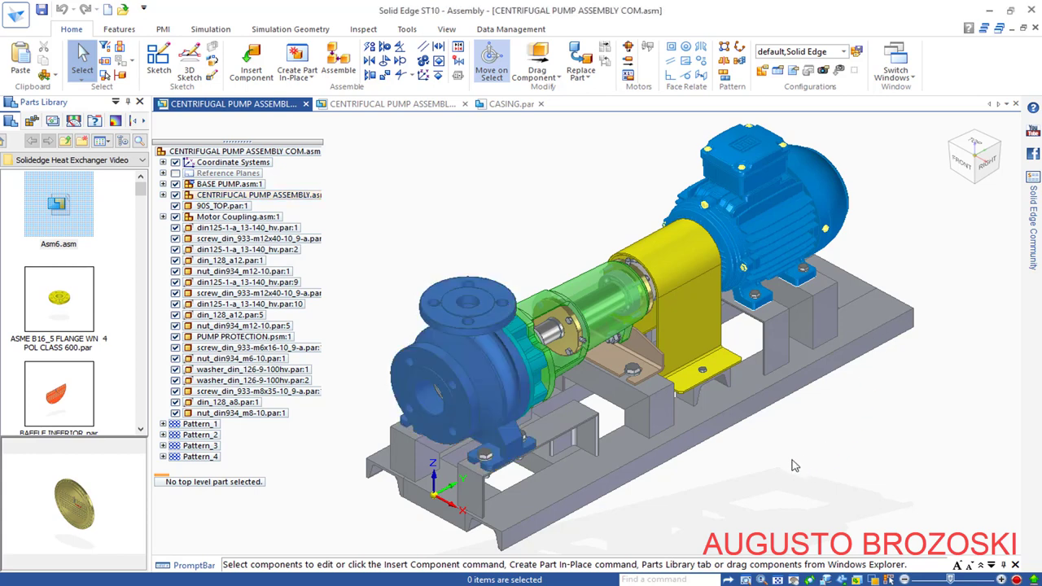
# Step: Move from the pump assembly to CASING.par and orbit the casing to face its front bore
pyautogui.click(388, 106)
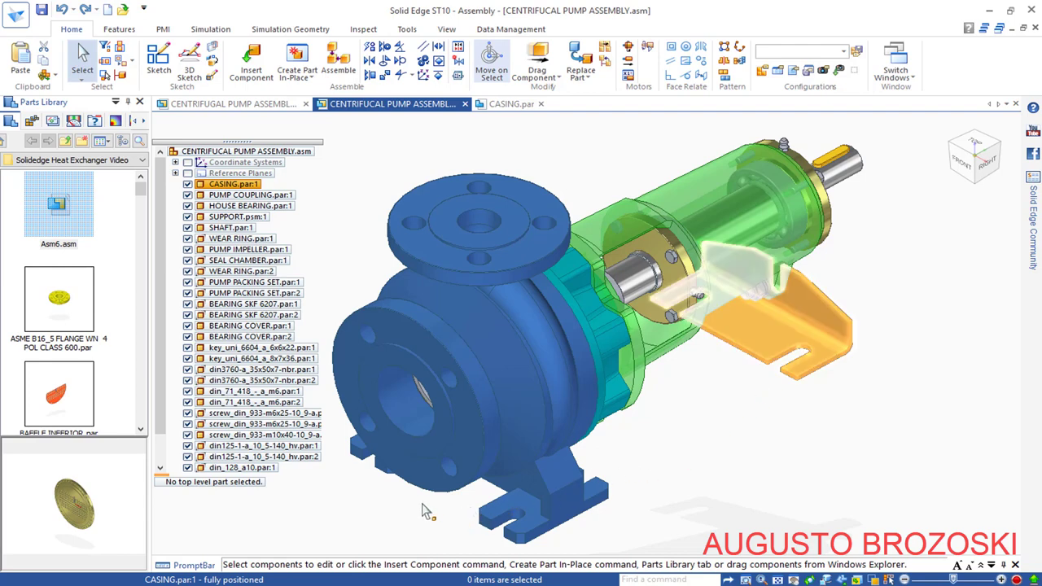
pyautogui.click(511, 103)
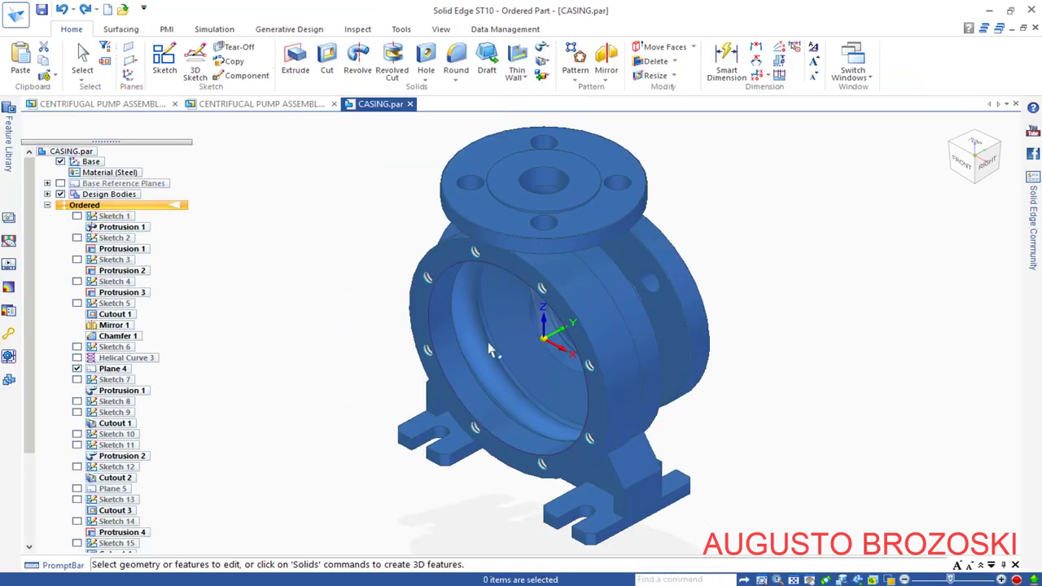
pyautogui.moveTo(488, 342); pyautogui.dragTo(424, 350, button='middle')
pyautogui.moveTo(668, 301); pyautogui.dragTo(472, 352, button='middle')
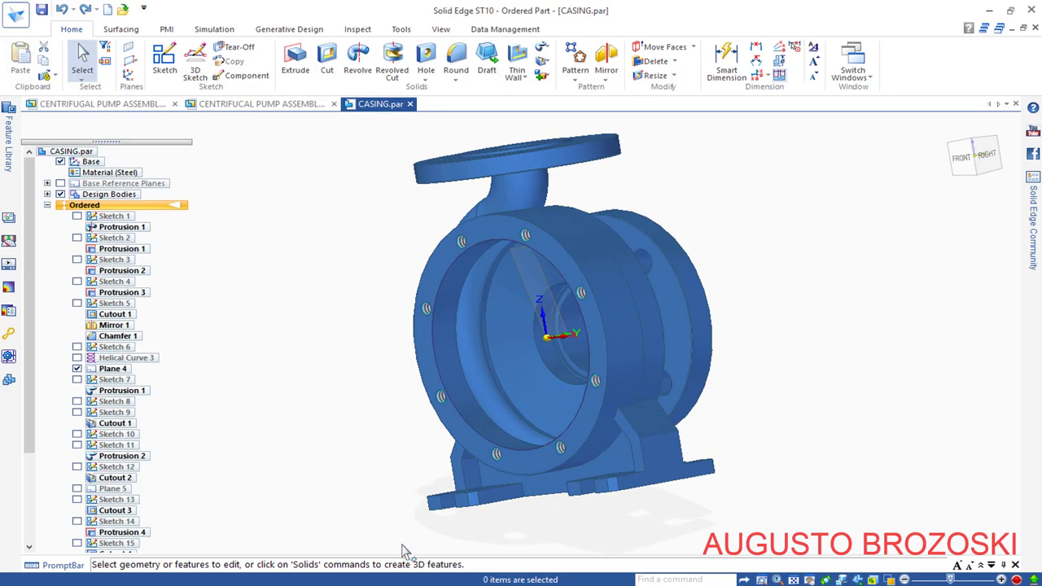
pyautogui.hotkey('alt', 'Tab')
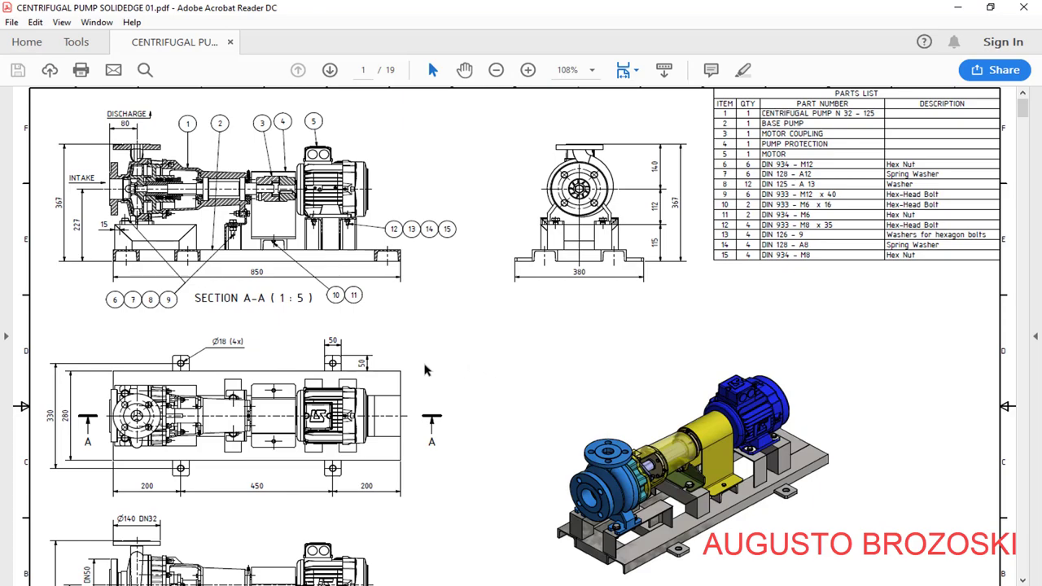
# Step: Page through the centrifugal pump drawing PDF down to the SHAFT sheet on page 8
pyautogui.scroll(-10, 425, 370)
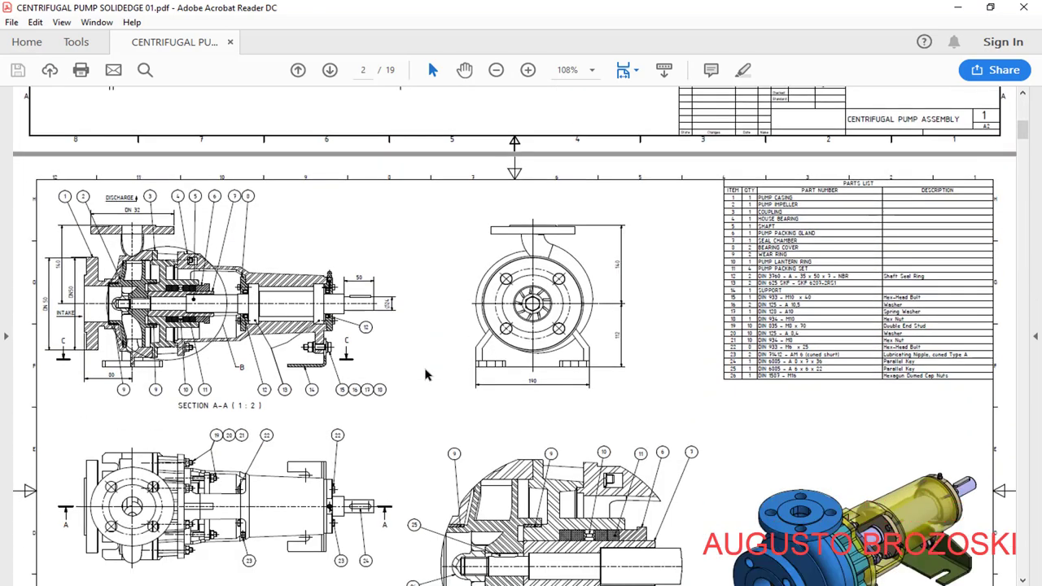
pyautogui.scroll(-10, 425, 374)
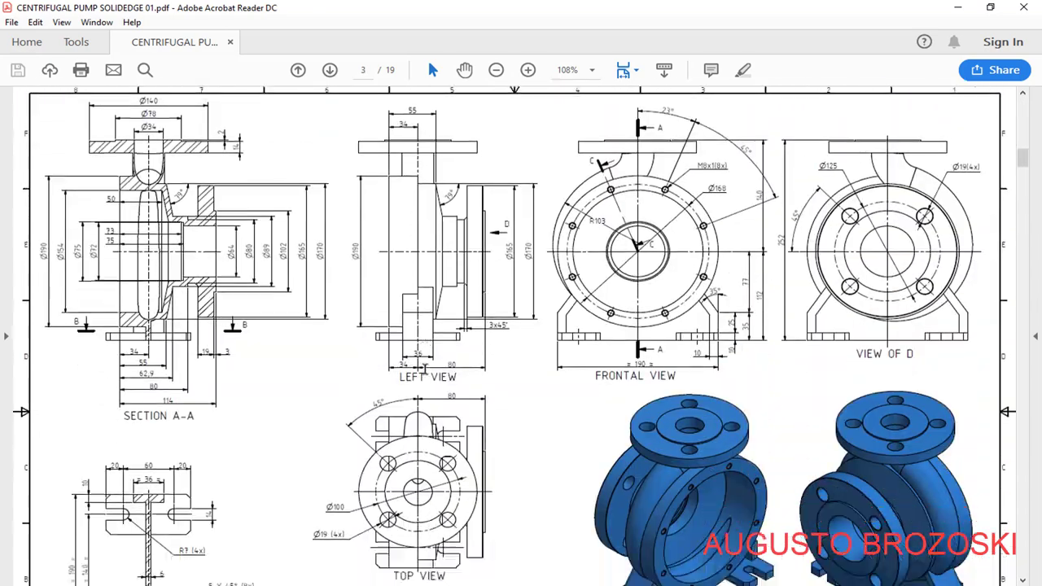
pyautogui.scroll(-12, 424, 371)
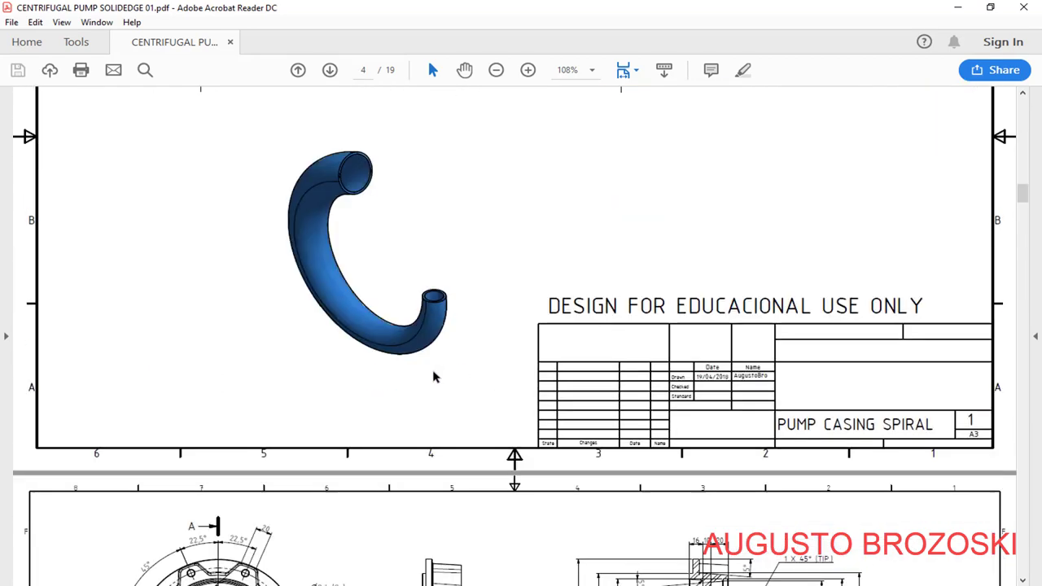
pyautogui.scroll(-10, 433, 377)
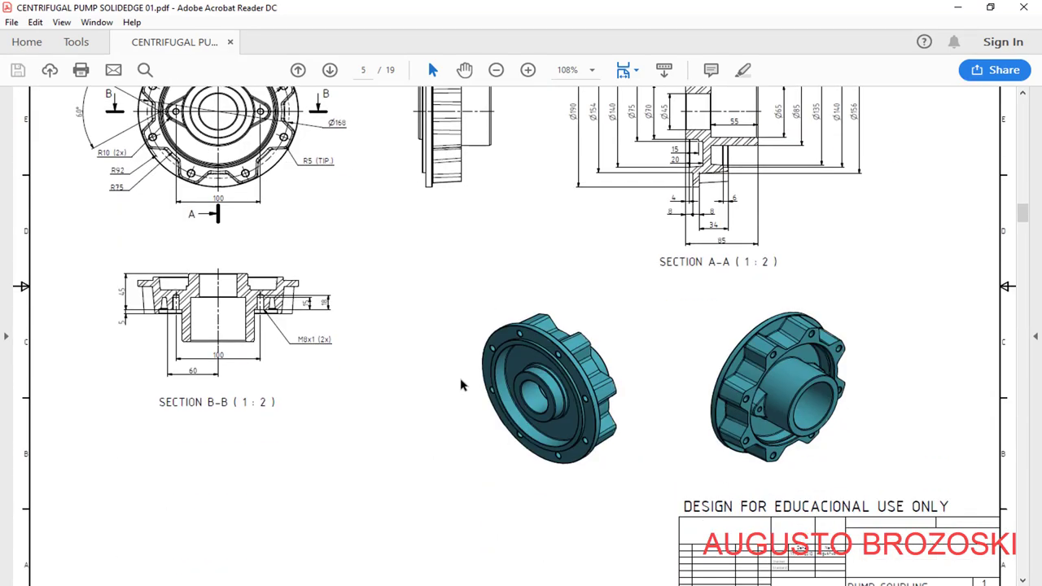
pyautogui.scroll(-12, 460, 385)
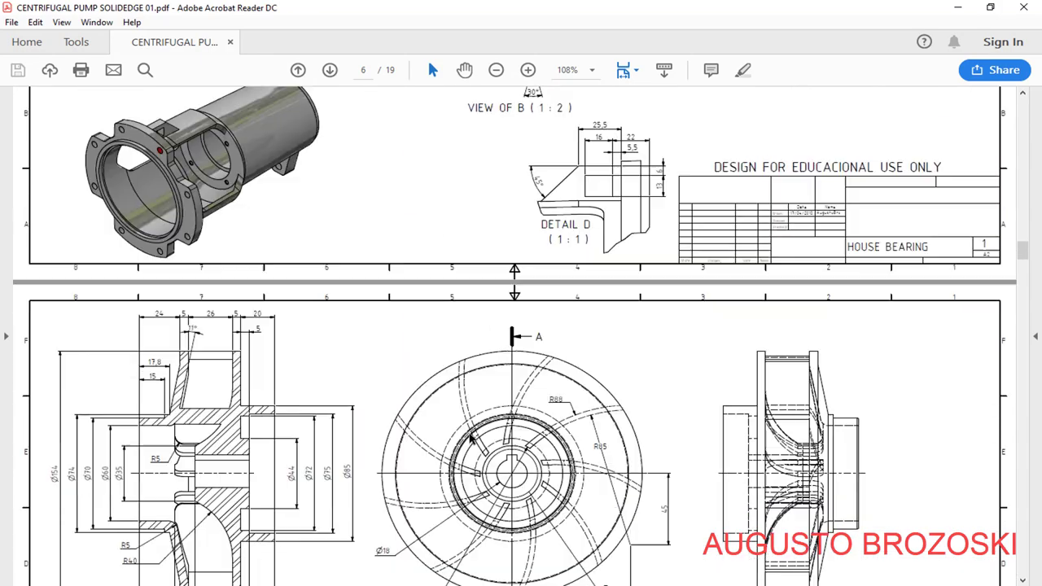
pyautogui.scroll(-20, 471, 438)
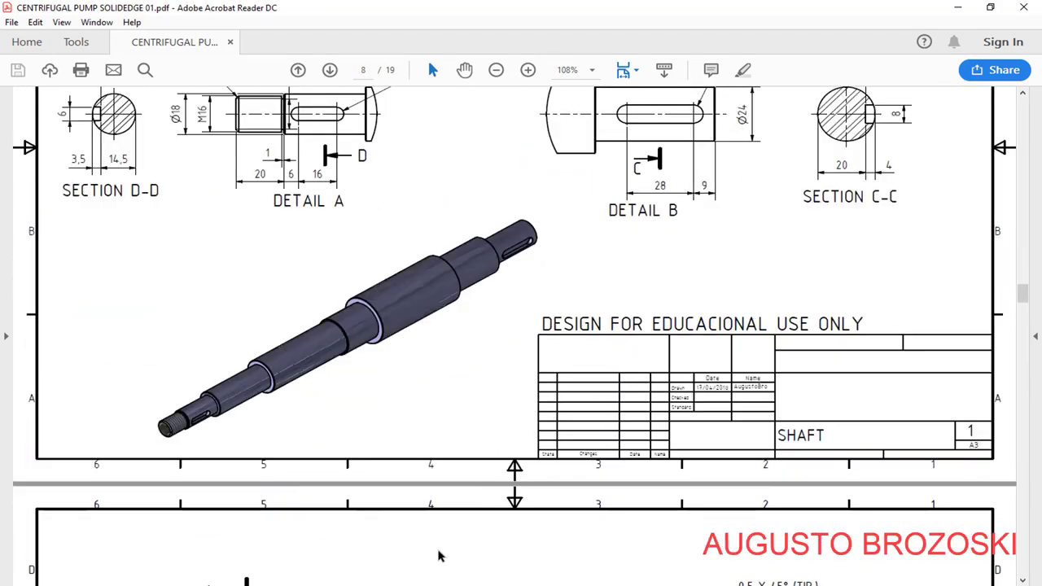
pyautogui.scroll(-5, 438, 556)
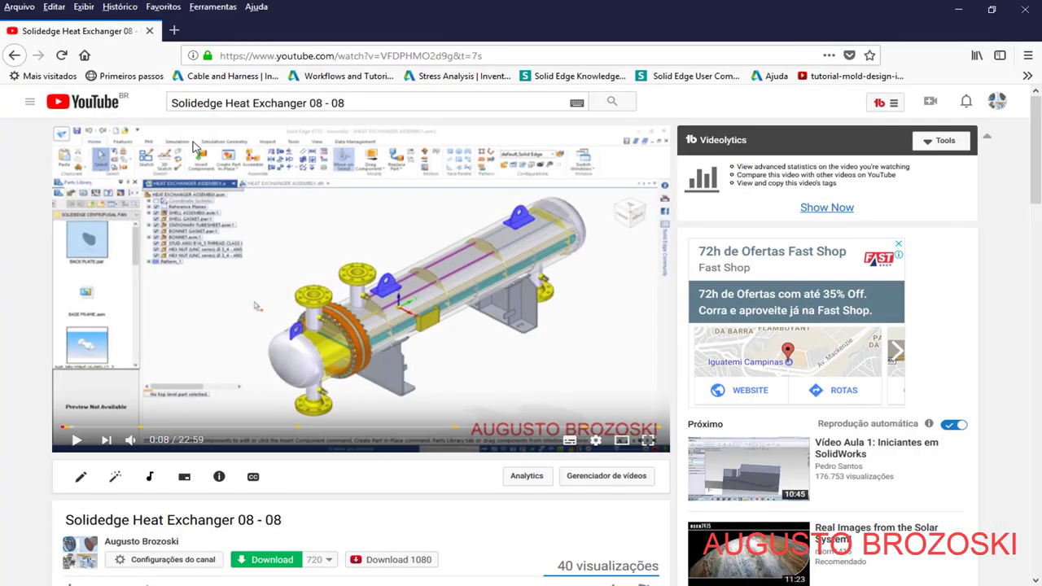
# Step: Expand the Heat Exchanger 08 - 08 video description with MOSTRAR MAIS to list its links
pyautogui.scroll(-5, 355, 399)
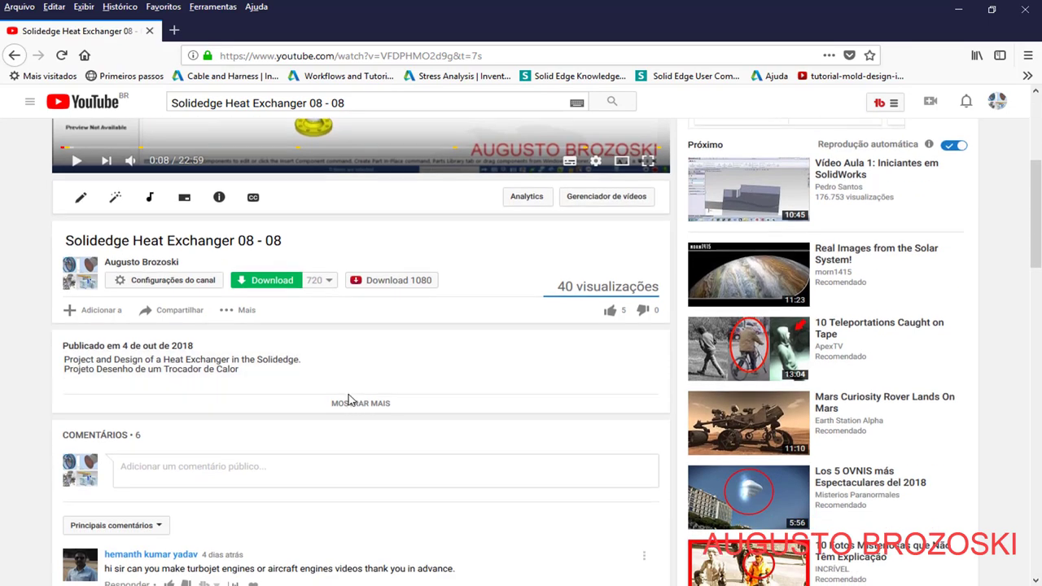
pyautogui.scroll(1, 338, 392)
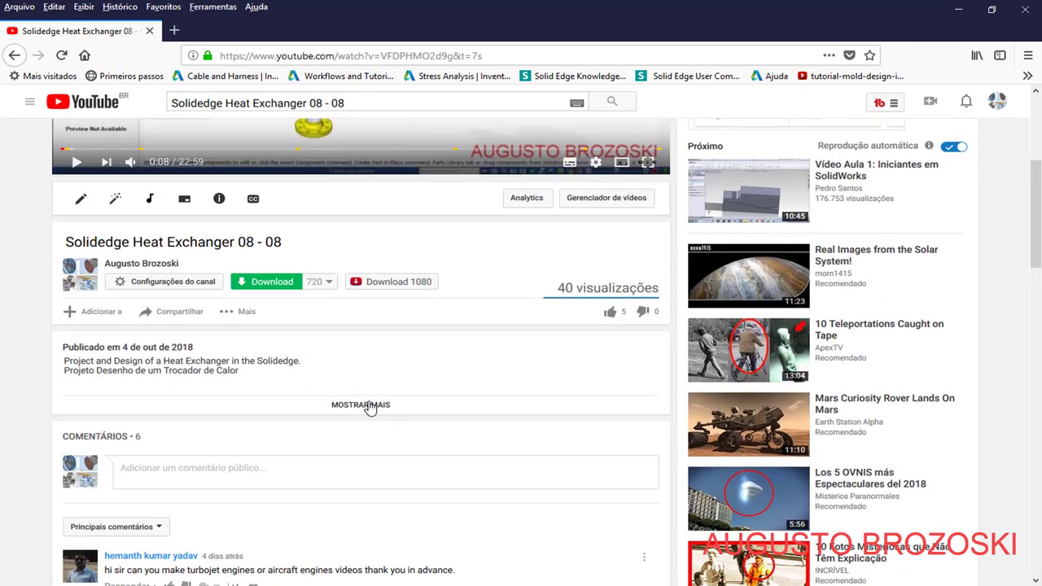
pyautogui.click(363, 404)
pyautogui.scroll(-3, 224, 443)
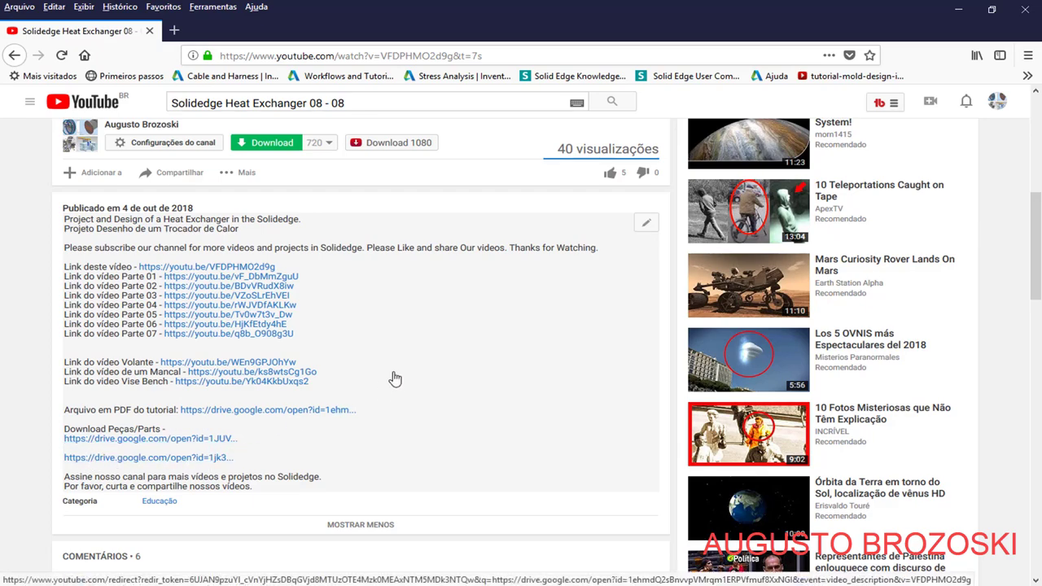
pyautogui.scroll(2, 399, 381)
pyautogui.scroll(3, 402, 383)
pyautogui.scroll(-2, 387, 390)
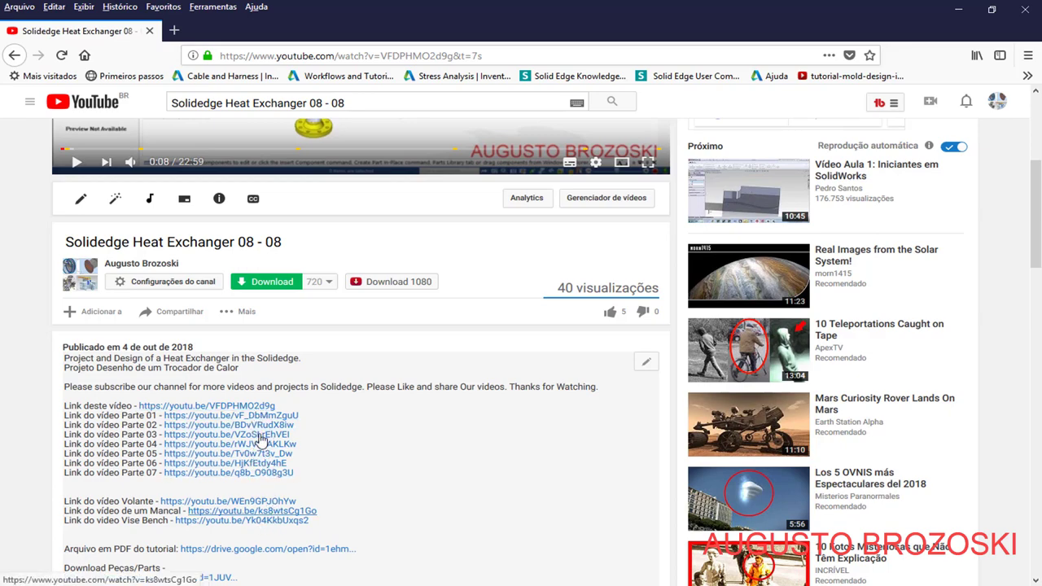
pyautogui.scroll(5, 442, 421)
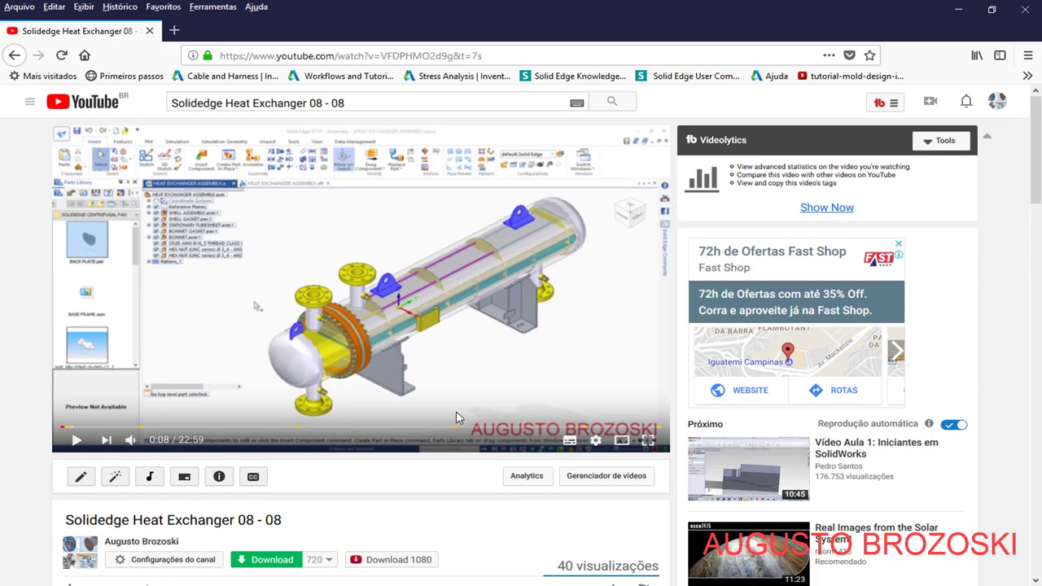
# Step: Minimize Firefox and Acrobat Reader to bring Solid Edge back in front
pyautogui.click(958, 8)
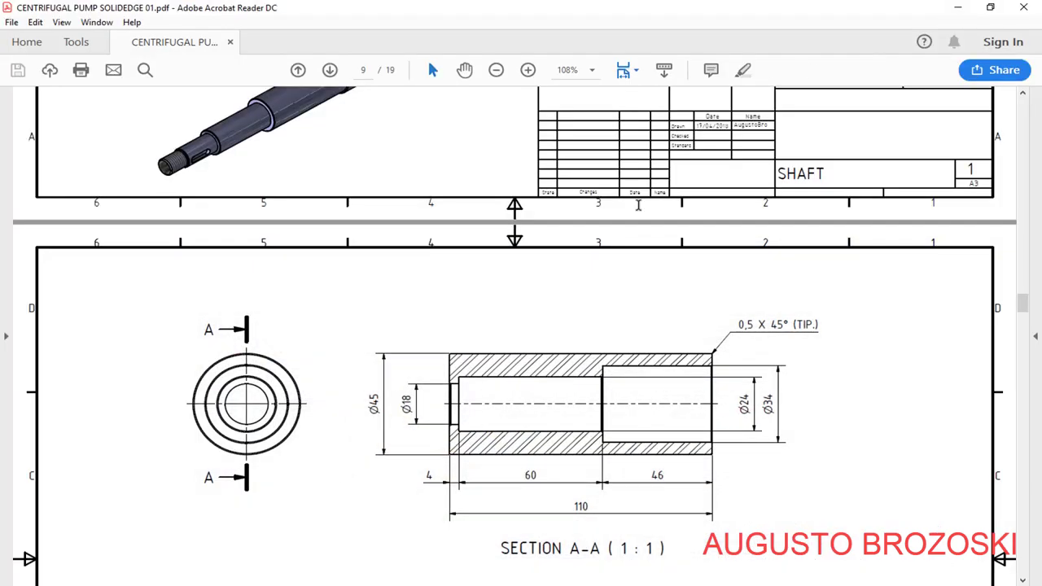
pyautogui.click(958, 8)
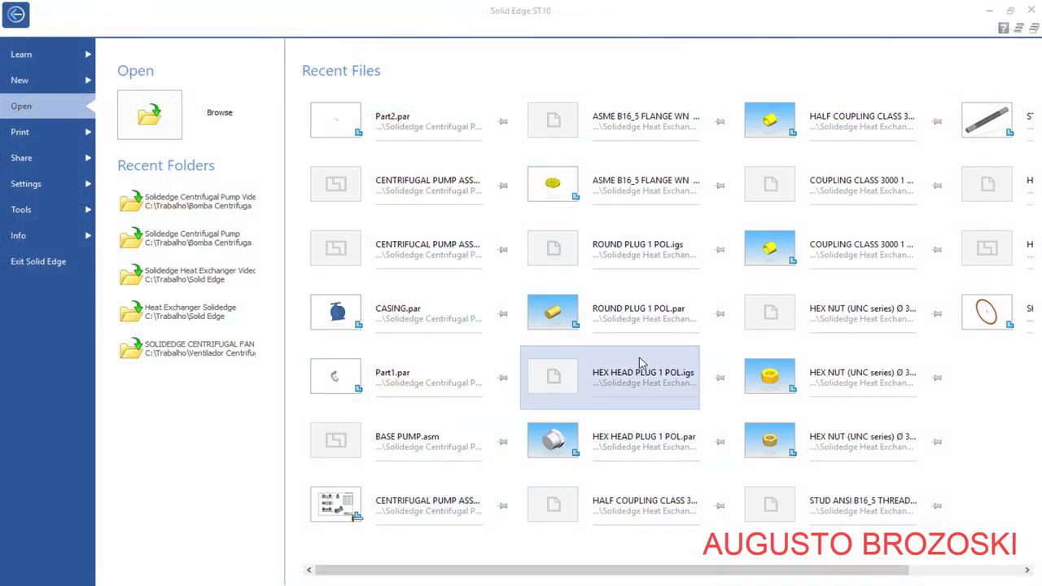
# Step: Browse the Application menu's New, Learn and Open pages, finishing on the New templates
pyautogui.click(34, 80)
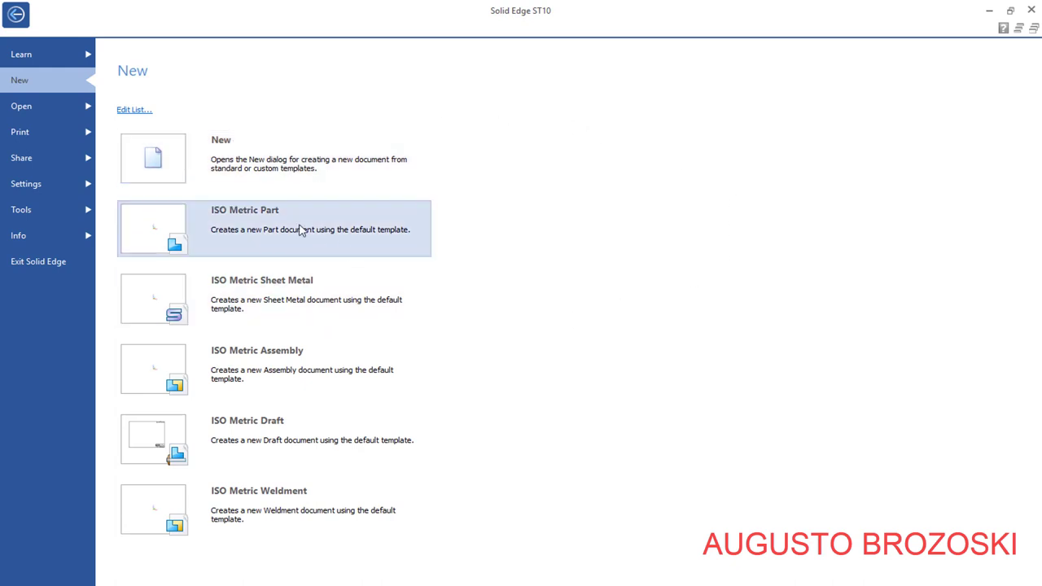
pyautogui.click(22, 55)
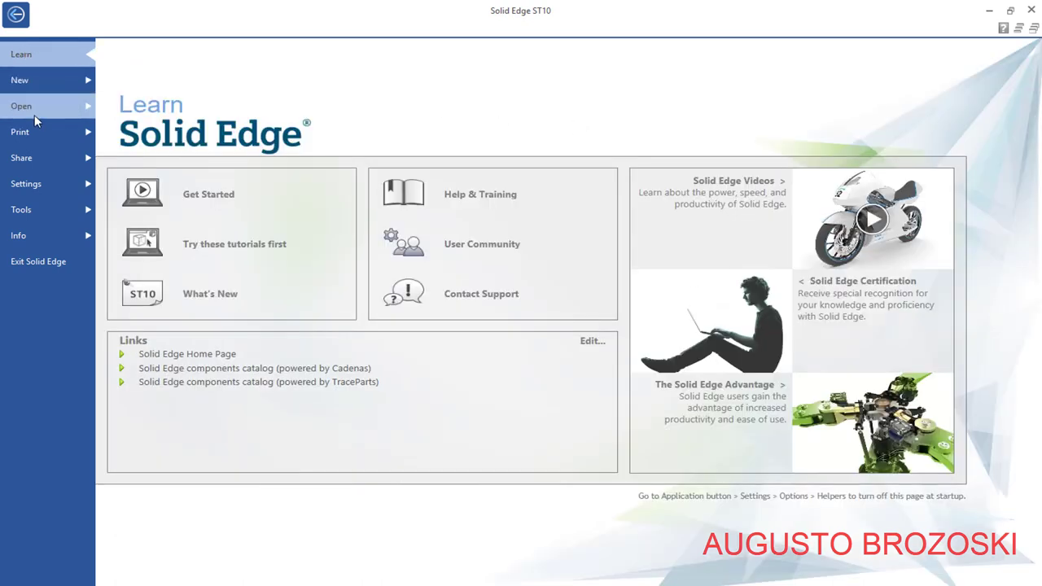
pyautogui.click(26, 82)
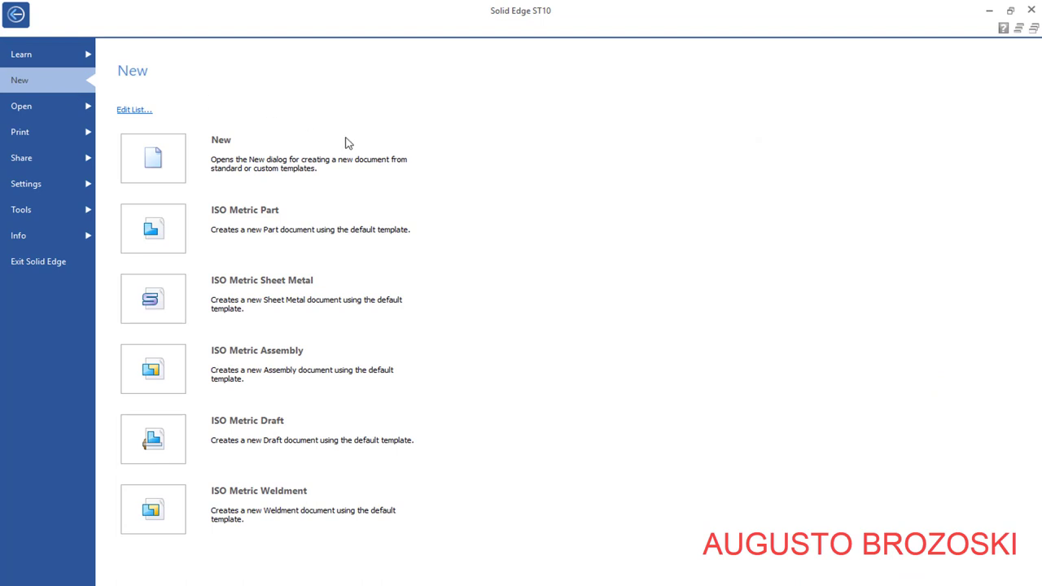
pyautogui.click(17, 16)
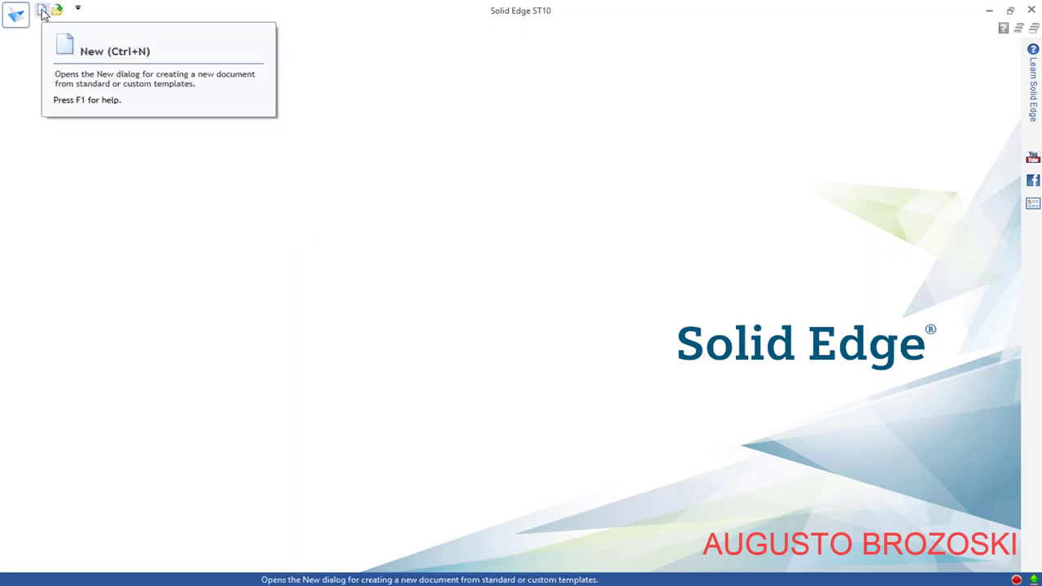
pyautogui.click(12, 12)
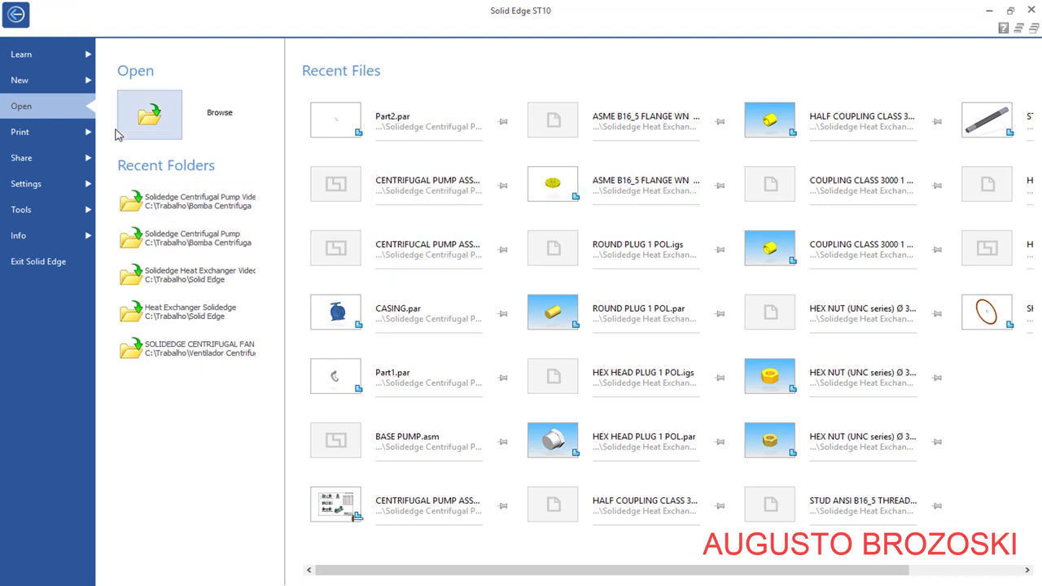
pyautogui.click(56, 87)
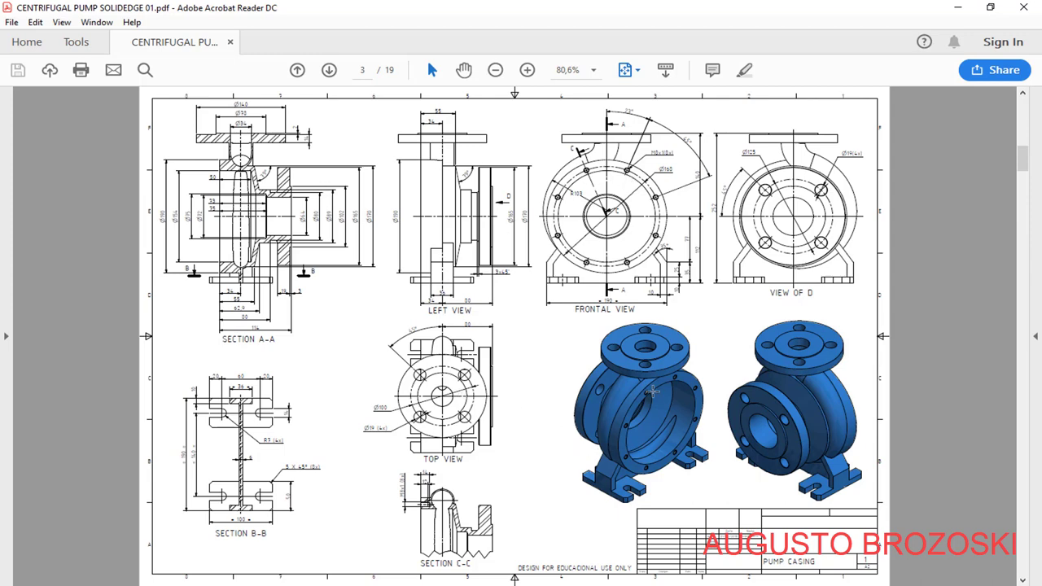
# Step: Check the page 3 pump casing drawing against page 4, then minimize Acrobat
pyautogui.scroll(-2, 653, 393)
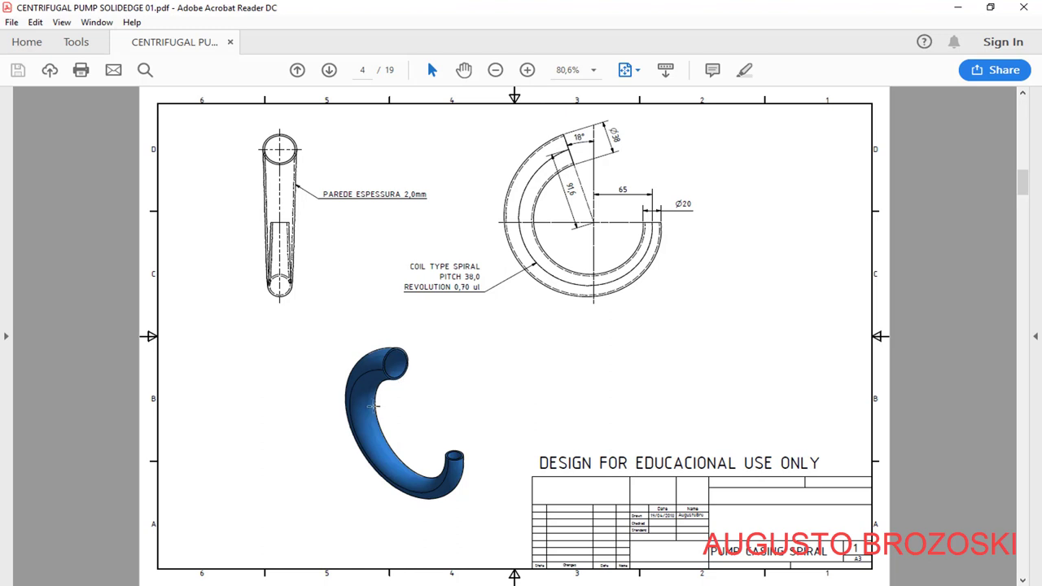
pyautogui.scroll(2, 487, 239)
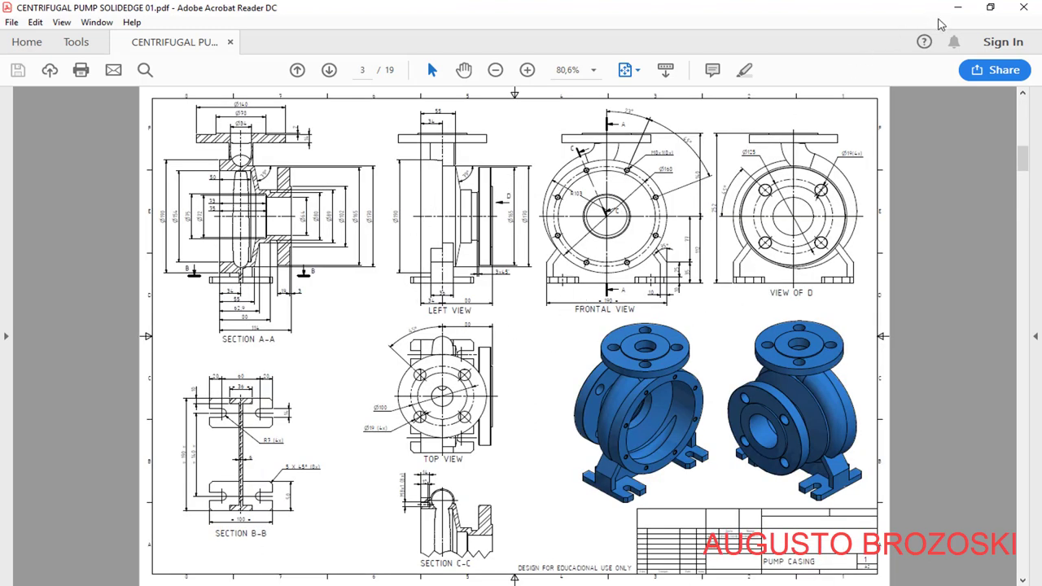
pyautogui.click(962, 9)
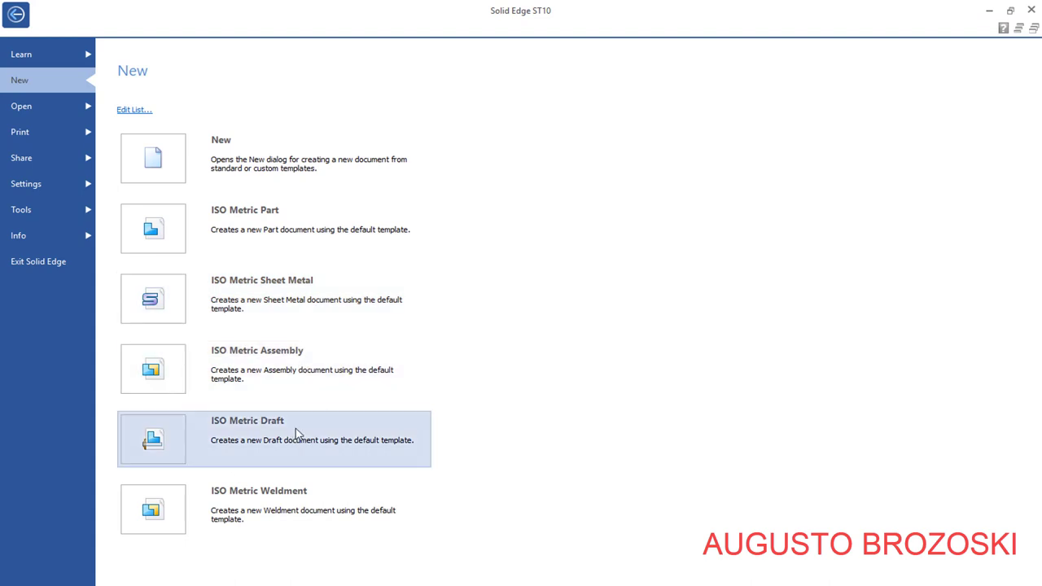
# Step: Create a blank ISO Metric Part document, Part1
pyautogui.click(286, 216)
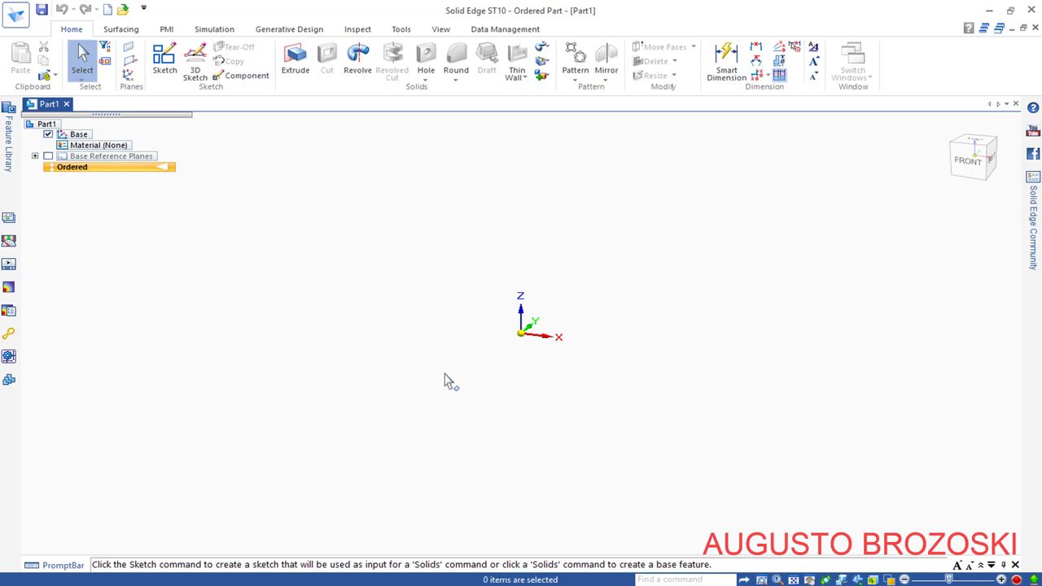
pyautogui.hotkey('alt', 'Tab')
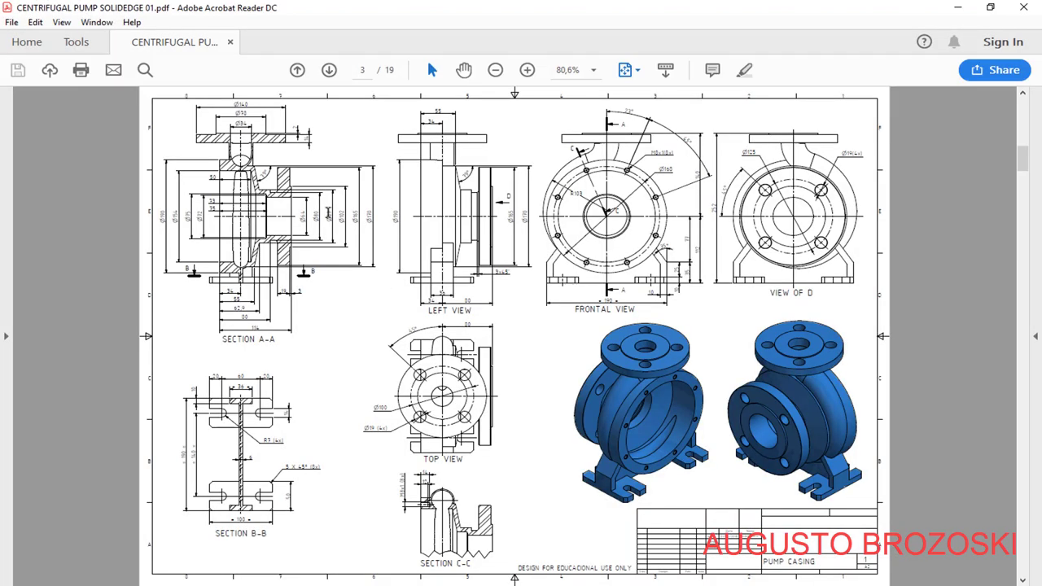
# Step: Fit the drawing to width and zoom to 150% to read Section A-A, then minimize Acrobat
pyautogui.click(636, 72)
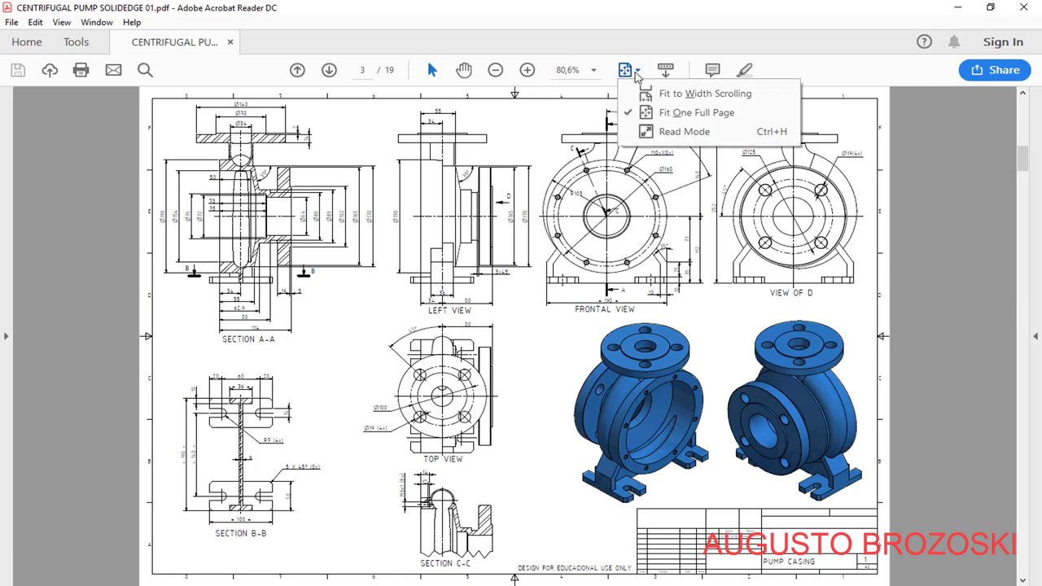
pyautogui.click(661, 94)
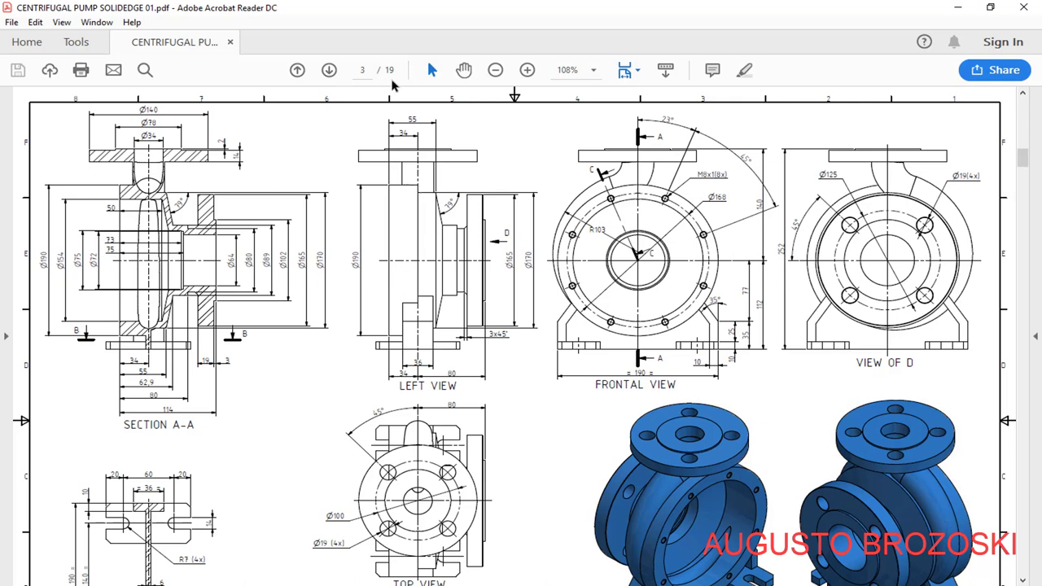
pyautogui.click(527, 70)
pyautogui.click(527, 70)
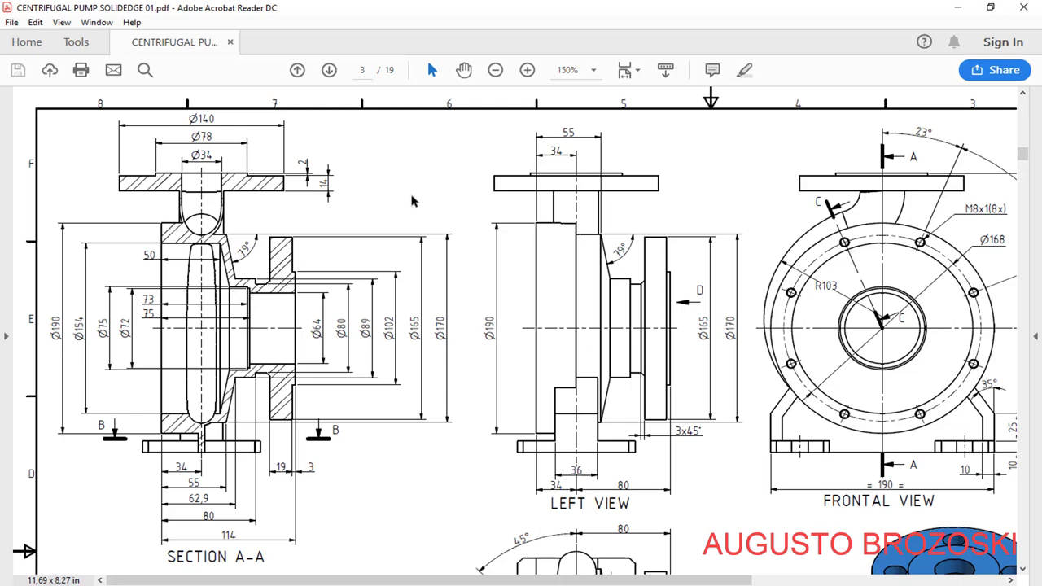
pyautogui.click(955, 9)
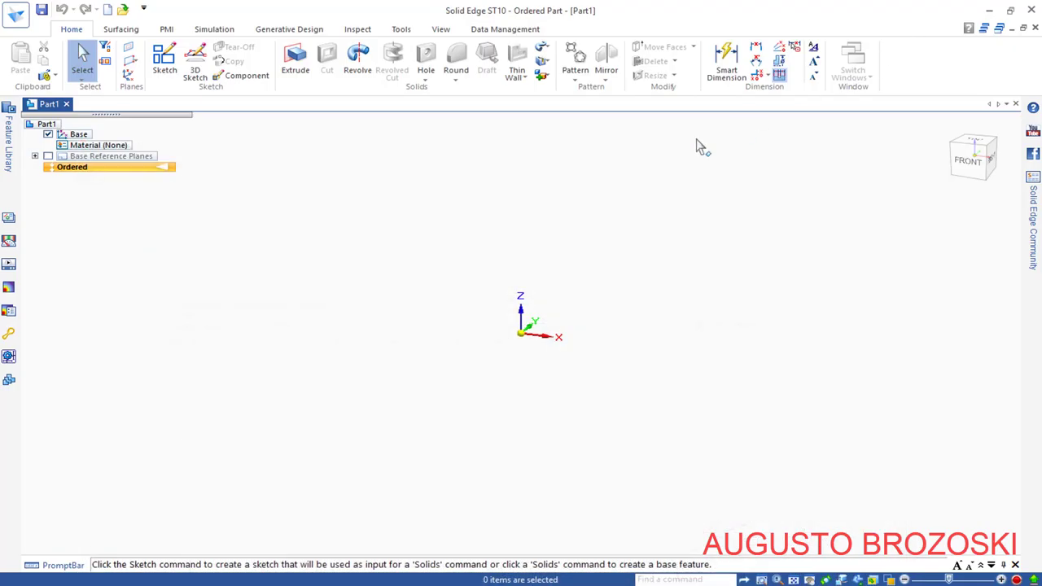
# Step: Start a sketch on the right reference plane and draw a horizontal line leftward from the origin
pyautogui.click(164, 66)
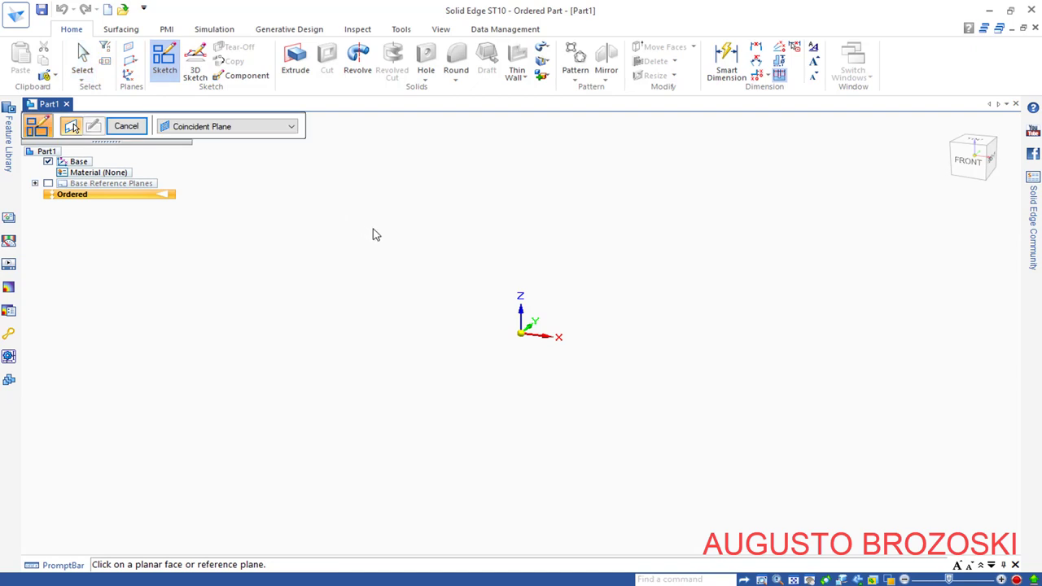
pyautogui.click(533, 299)
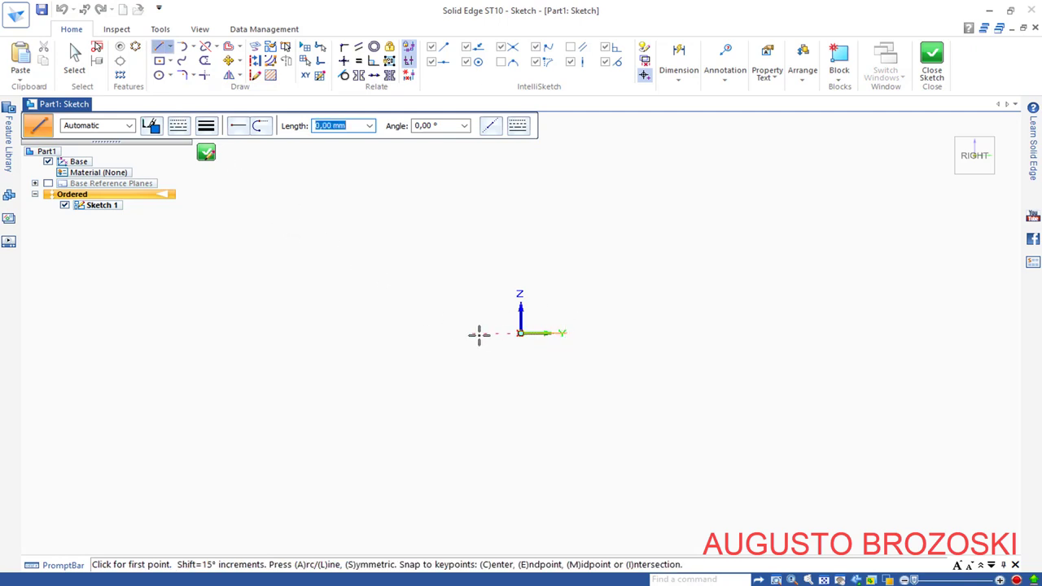
pyautogui.click(520, 333)
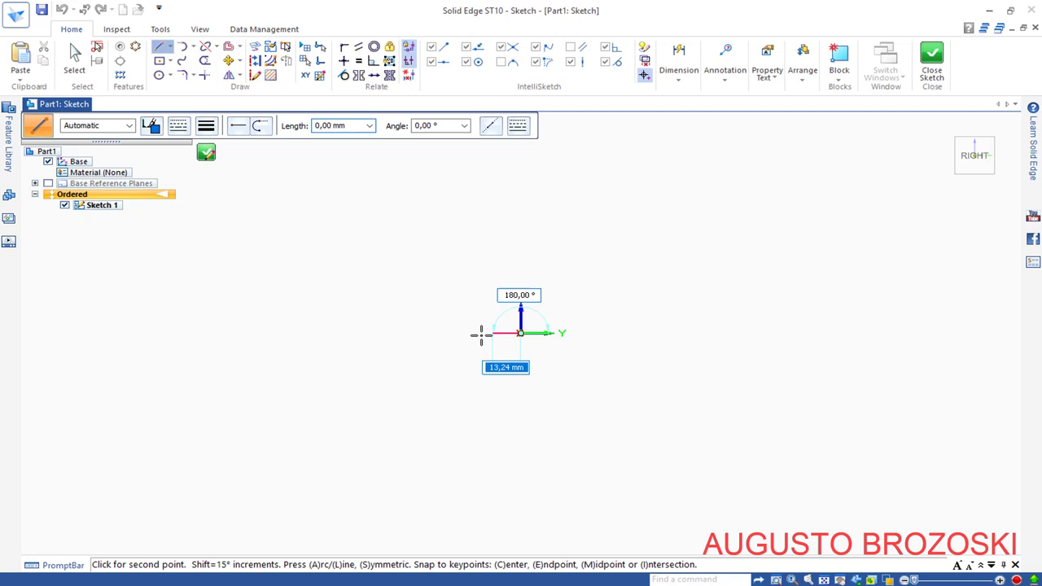
pyautogui.click(428, 333)
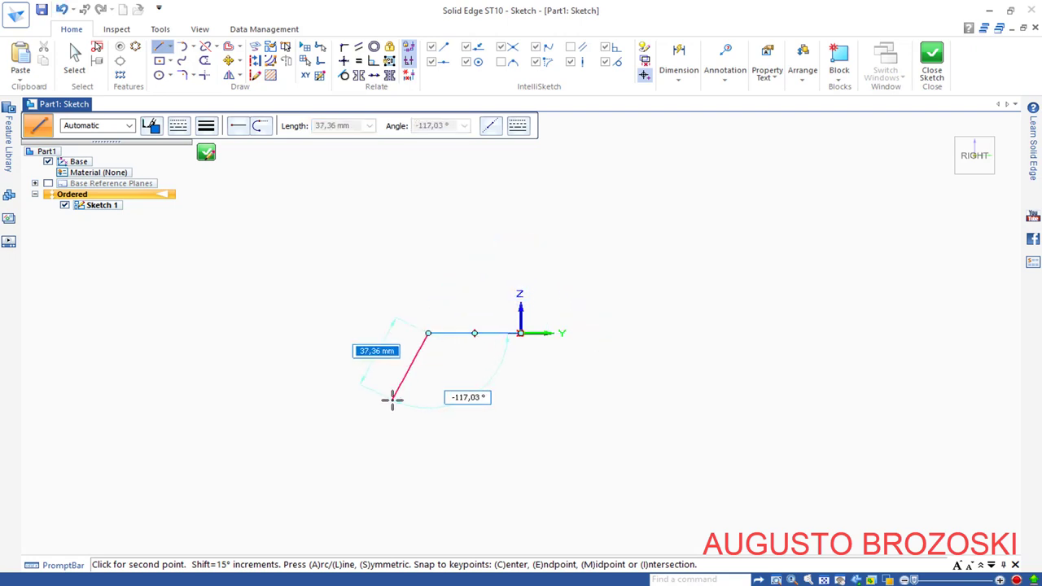
# Step: Convert the horizontal sketch line into construction geometry
pyautogui.press('Escape')
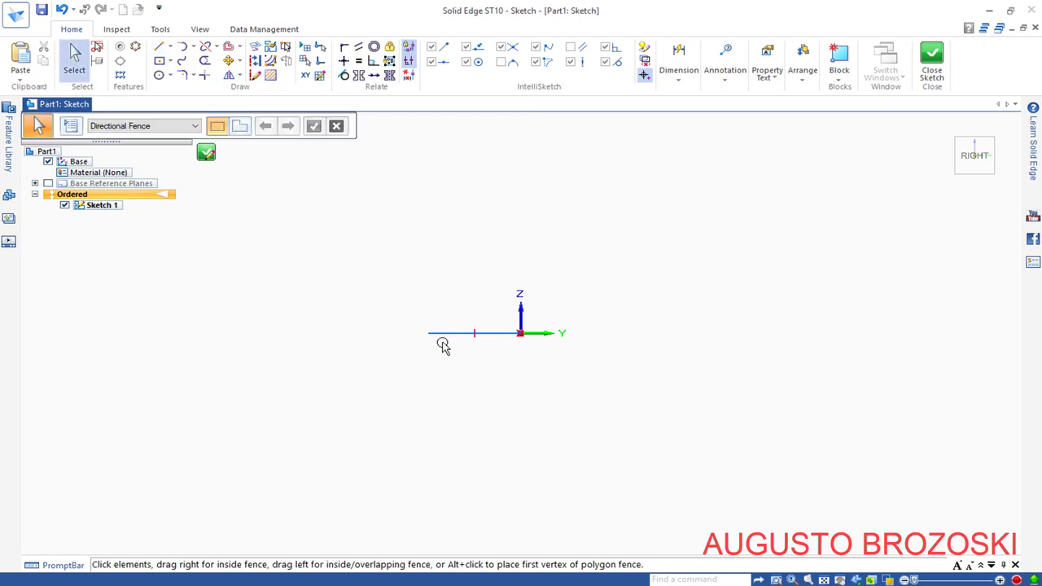
pyautogui.click(432, 335)
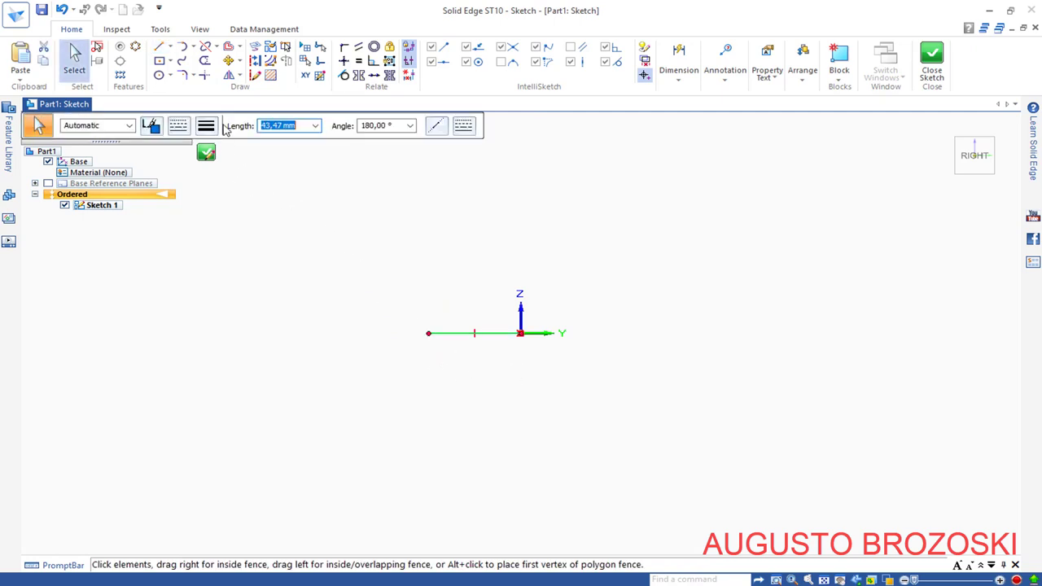
pyautogui.click(256, 65)
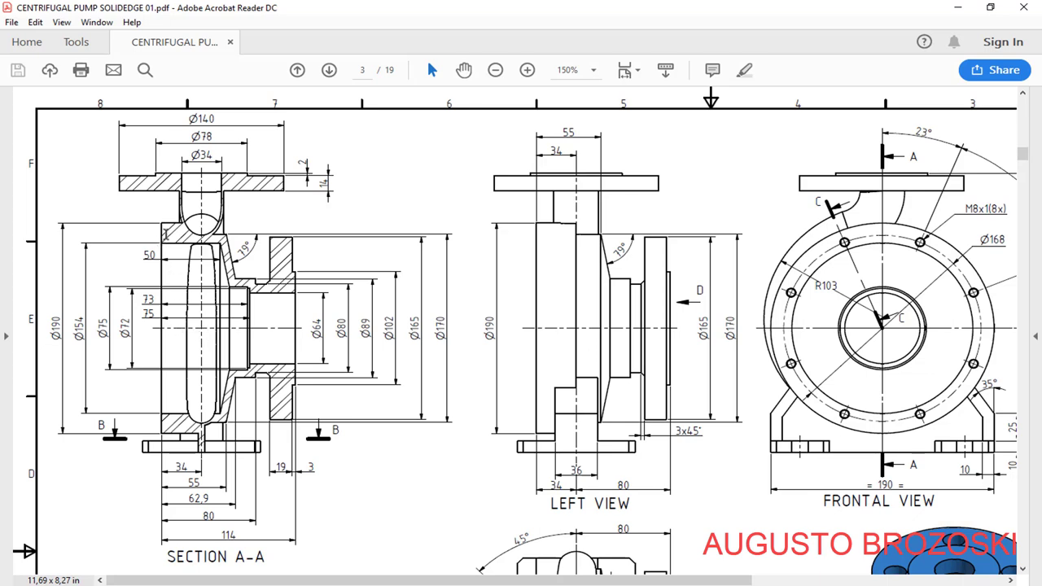
pyautogui.click(963, 14)
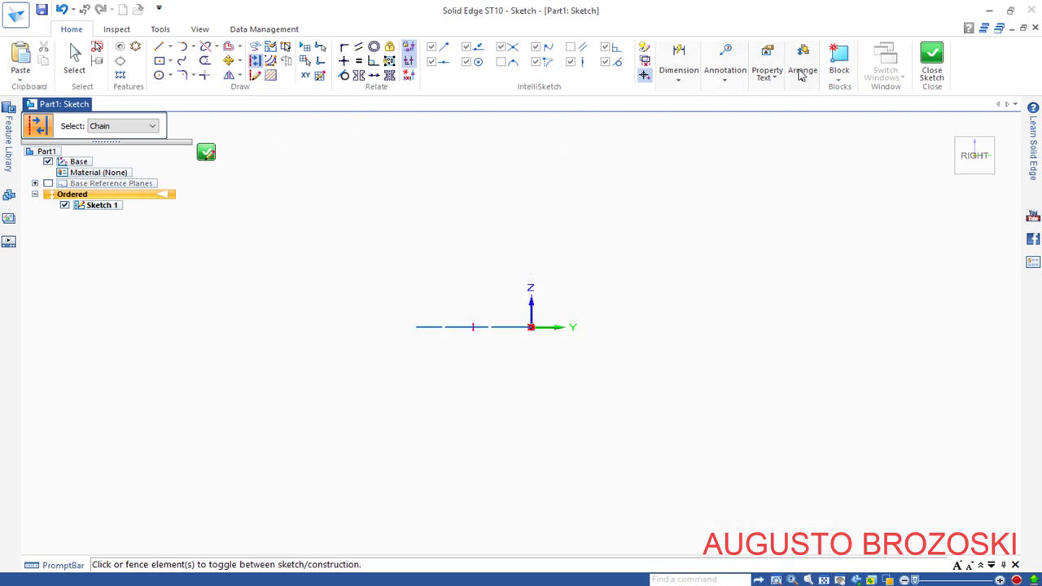
pyautogui.click(677, 72)
# Step: Give the horizontal construction line a 34 mm length dimension
pyautogui.click(680, 111)
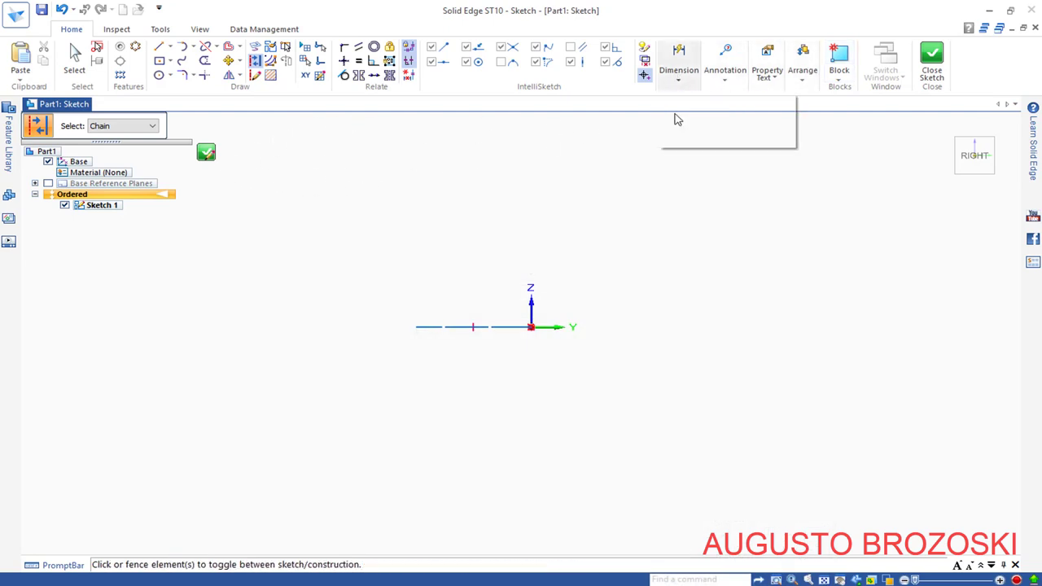
pyautogui.click(455, 326)
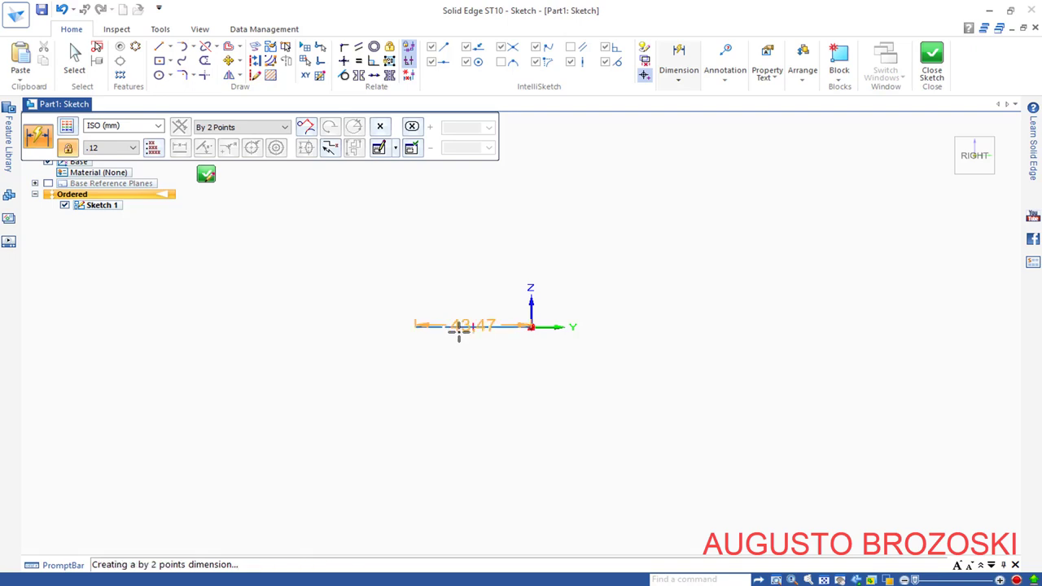
pyautogui.click(474, 364)
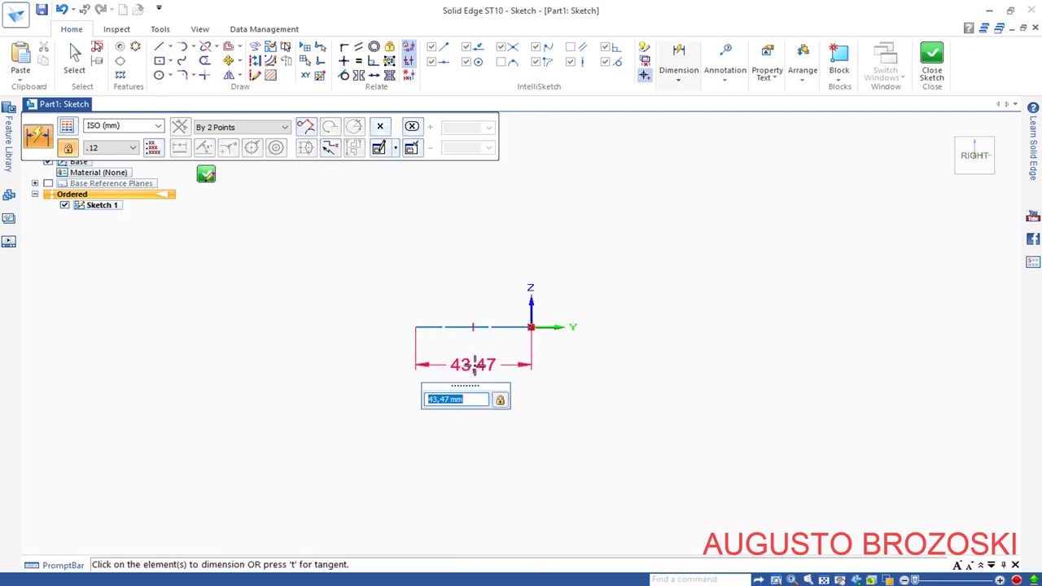
pyautogui.write('34')
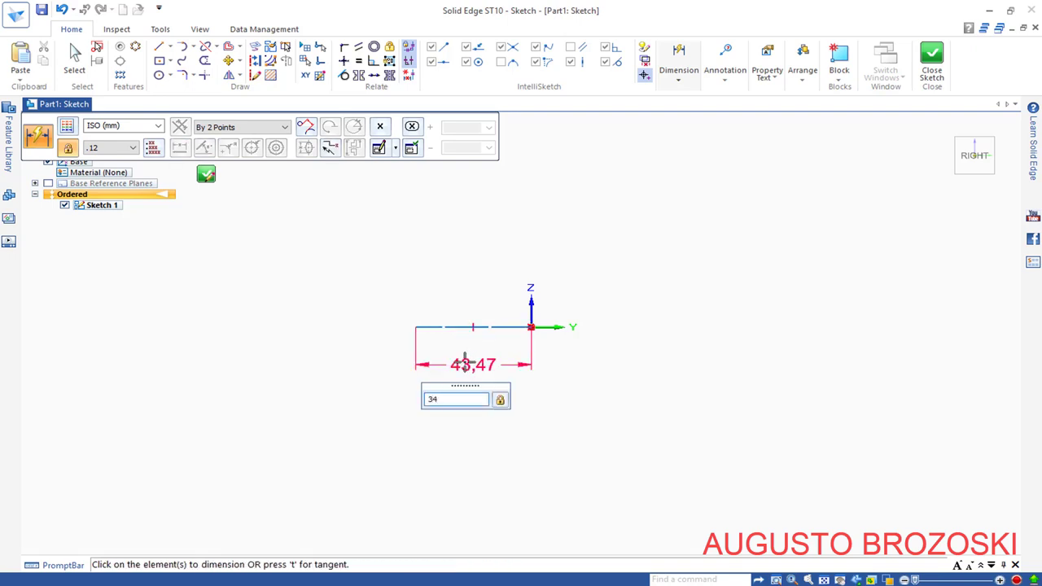
pyautogui.press('Return')
pyautogui.scroll(2, 510, 293)
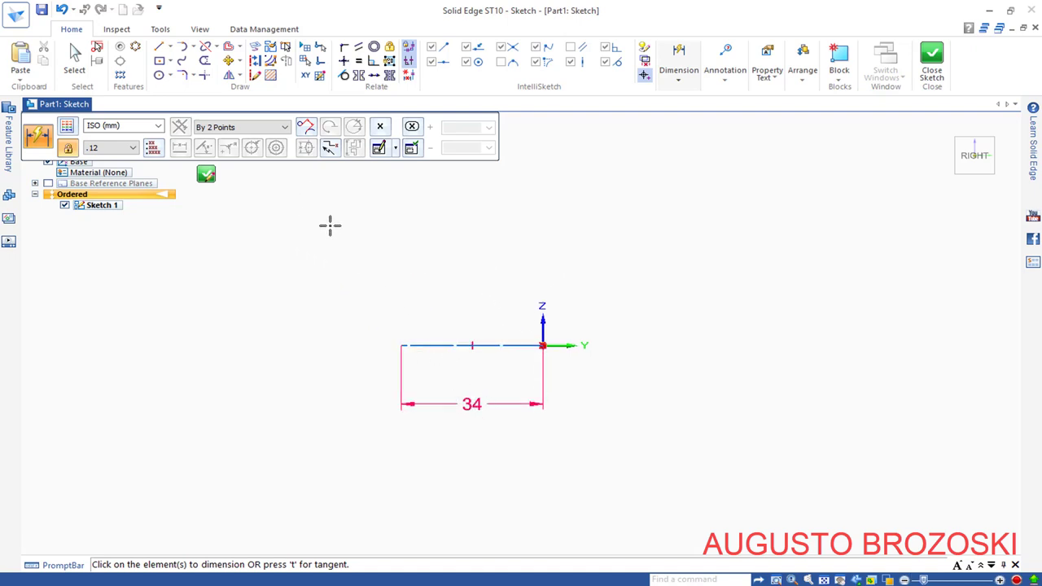
pyautogui.press('Escape')
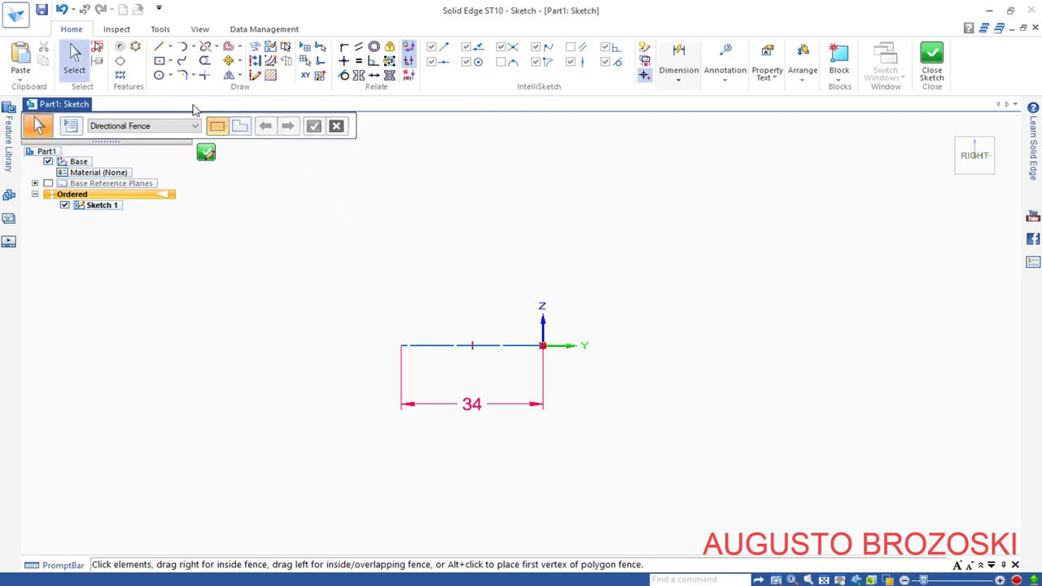
pyautogui.click(160, 46)
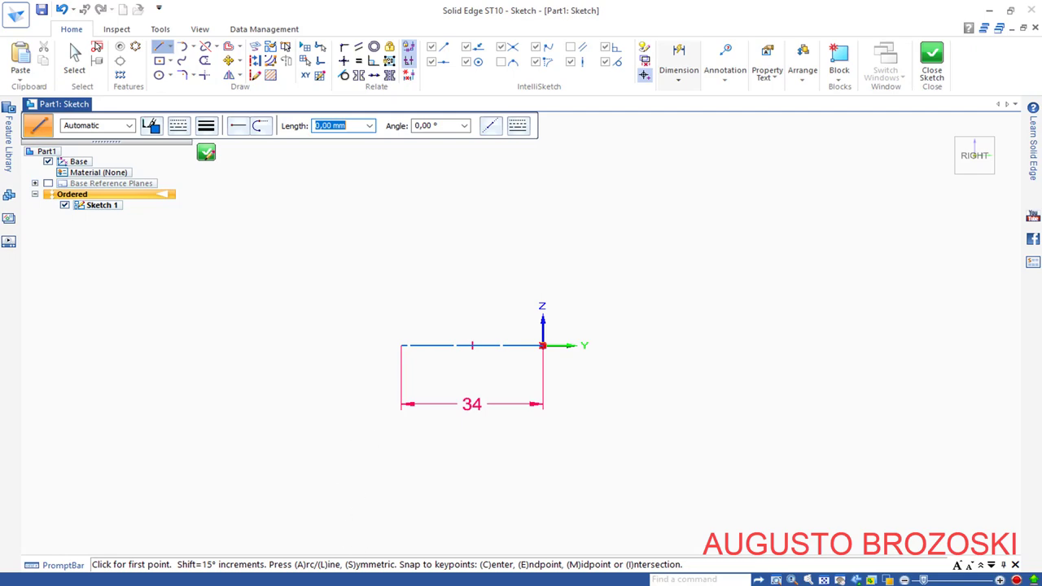
pyautogui.hotkey('alt', 'Tab')
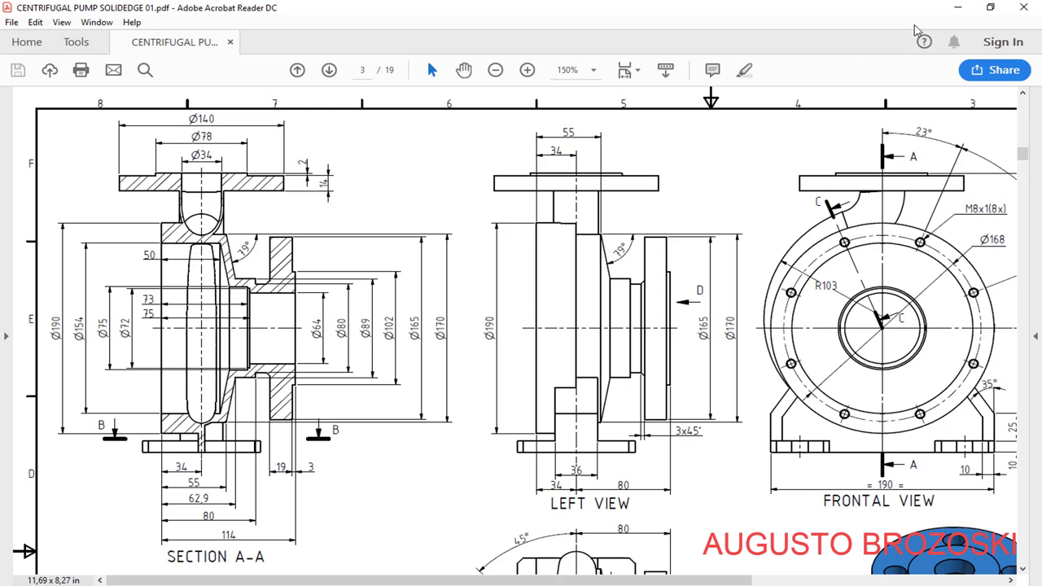
# Step: Minimize the Acrobat drawing to bring back Sketch 1 with its 34 mm construction line
pyautogui.click(957, 7)
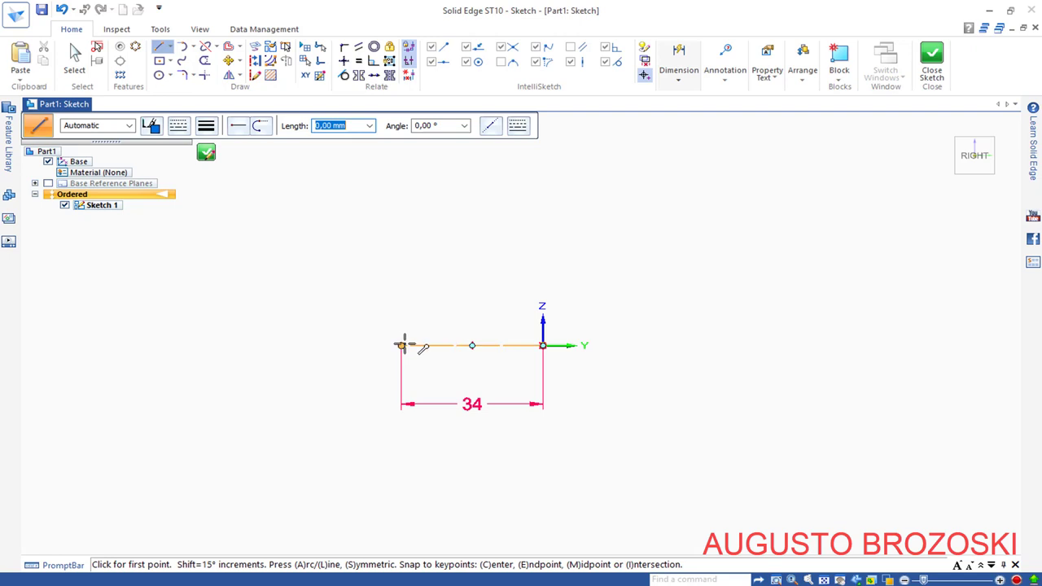
# Step: Draw a connected profile: a 50 mm top line, a downward slant, and a short horizontal line
pyautogui.click(400, 209)
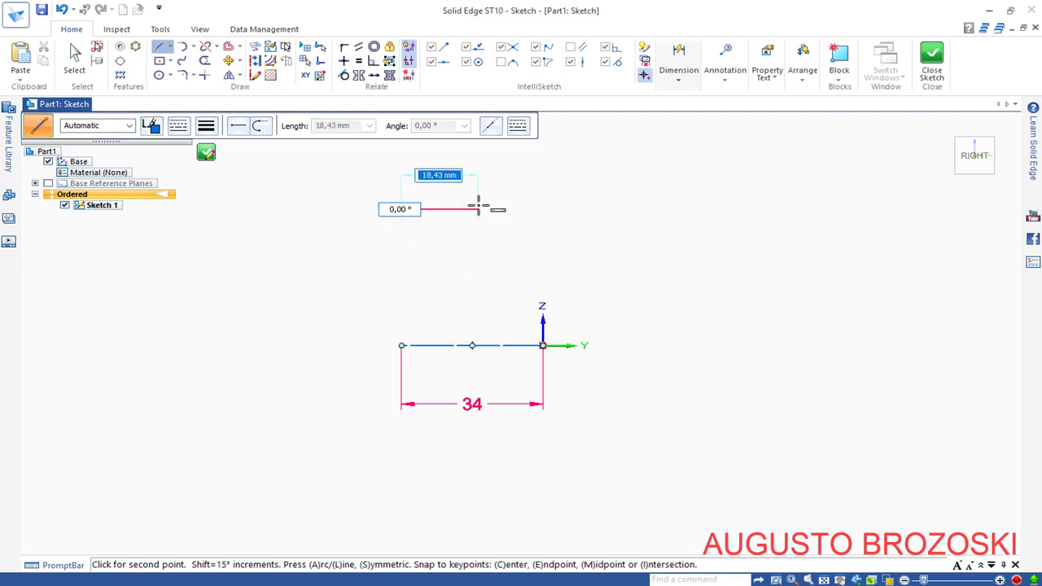
pyautogui.write('50')
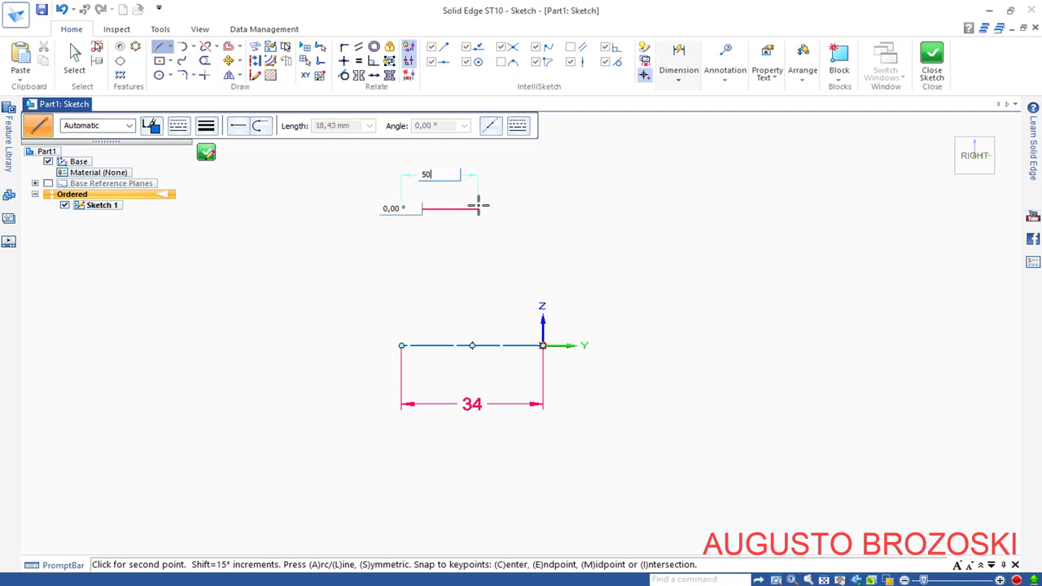
pyautogui.press('Tab')
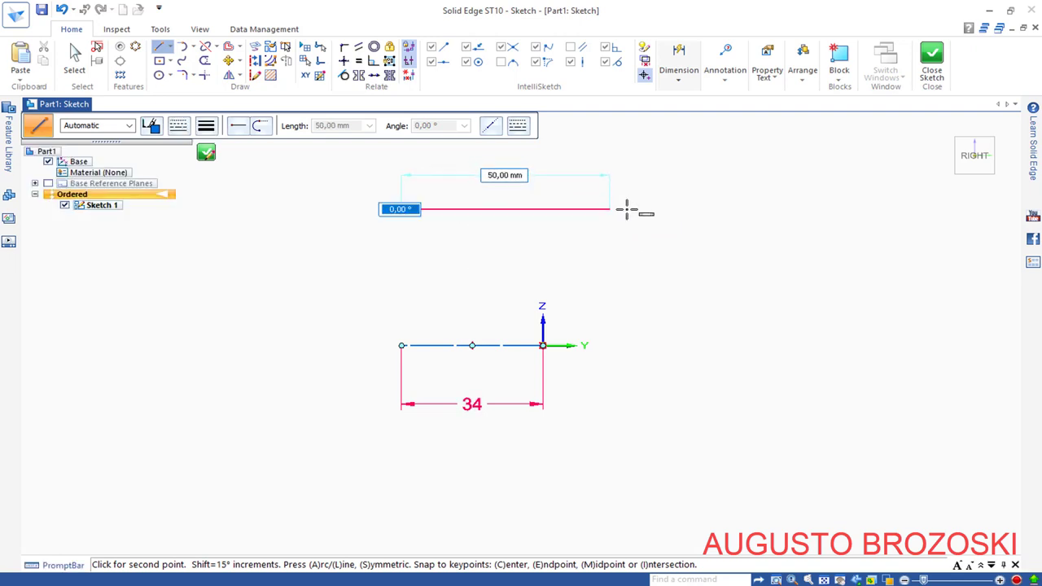
pyautogui.click(626, 209)
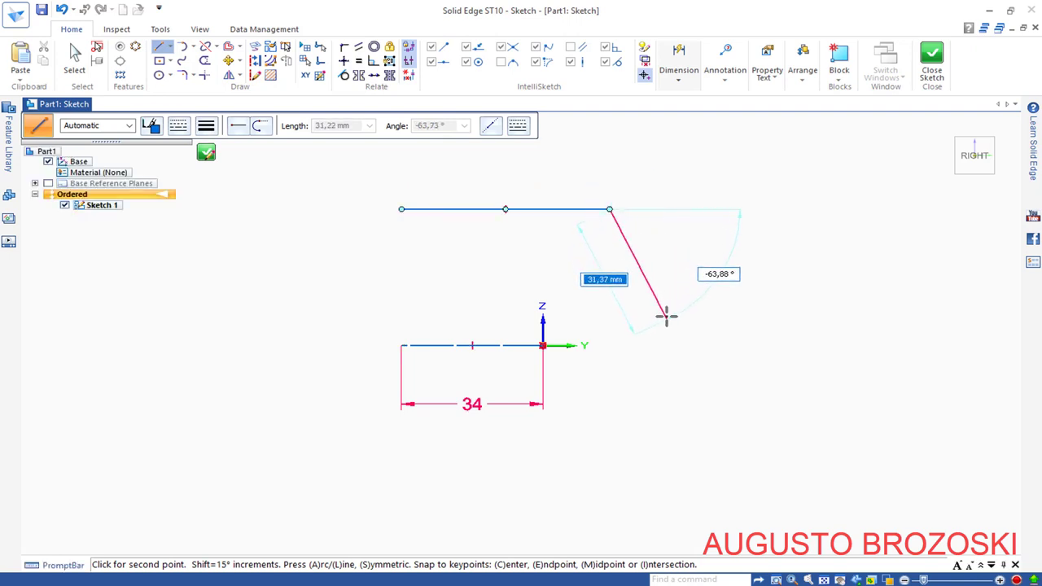
pyautogui.click(645, 277)
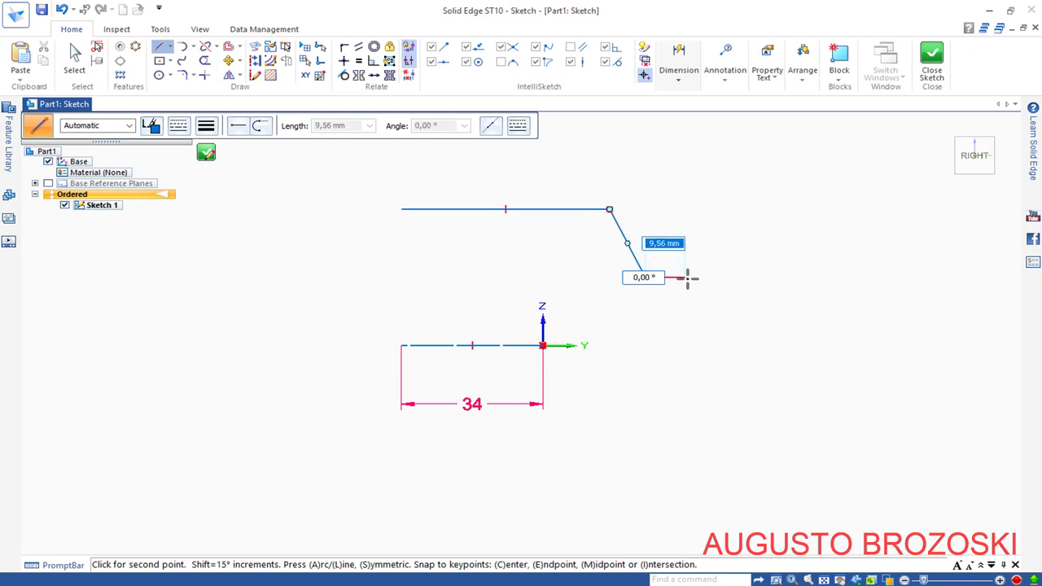
pyautogui.click(684, 277)
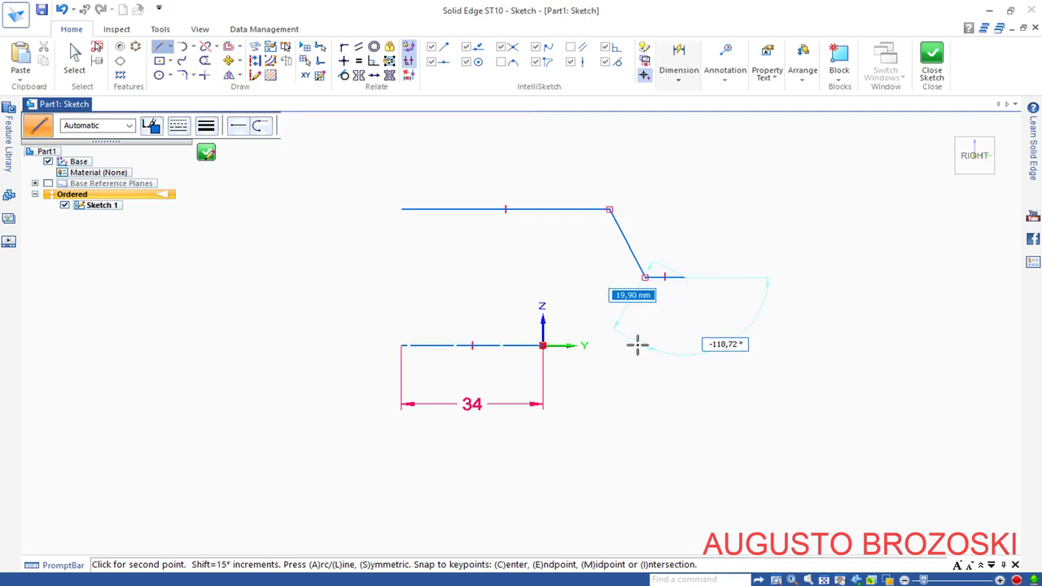
pyautogui.press('Escape')
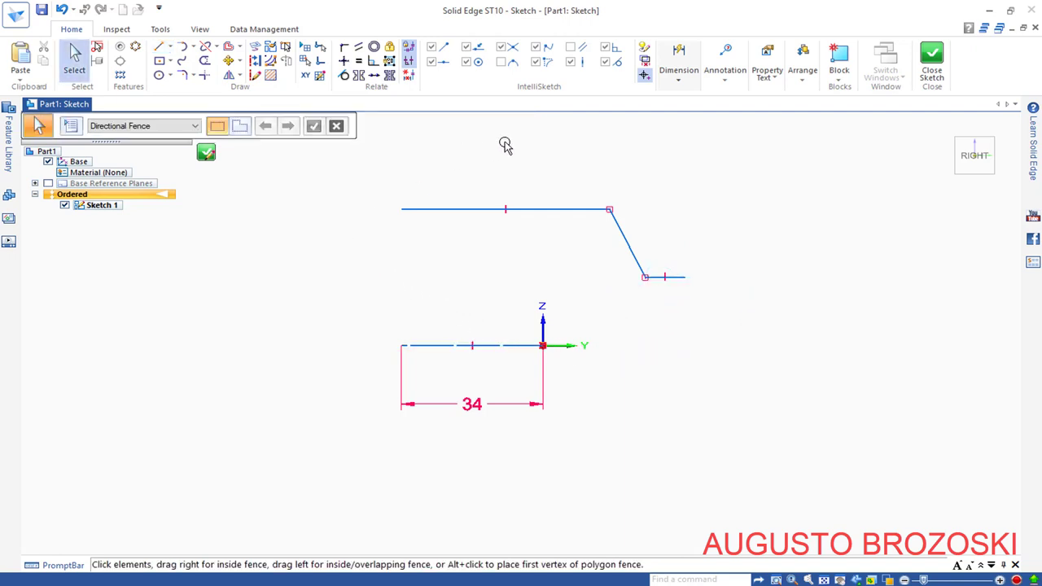
# Step: Attempt a symmetric diameter between the axis and top line twice, cancelling each preview
pyautogui.click(683, 82)
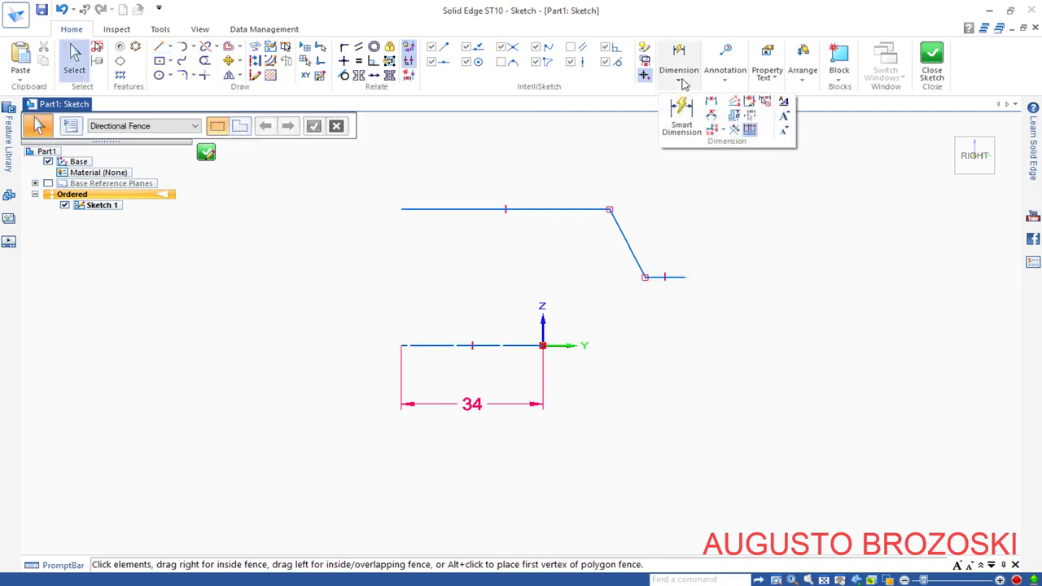
pyautogui.click(736, 116)
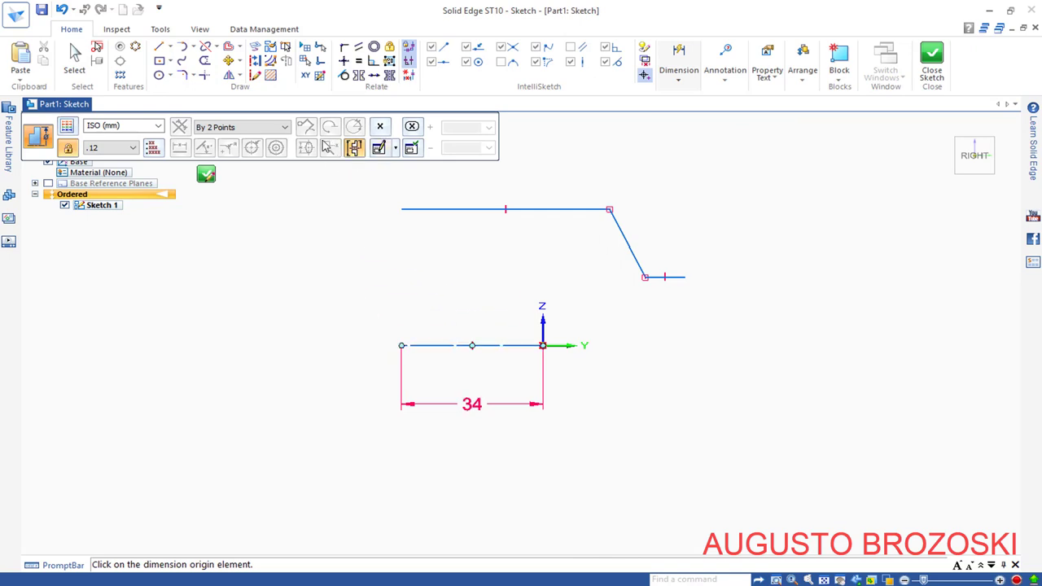
pyautogui.click(418, 346)
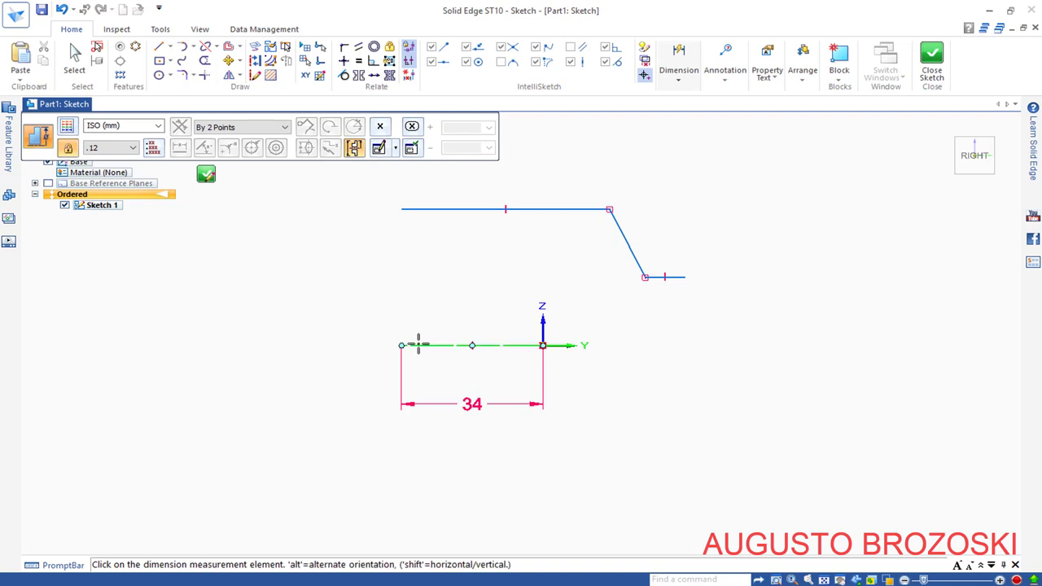
pyautogui.click(407, 210)
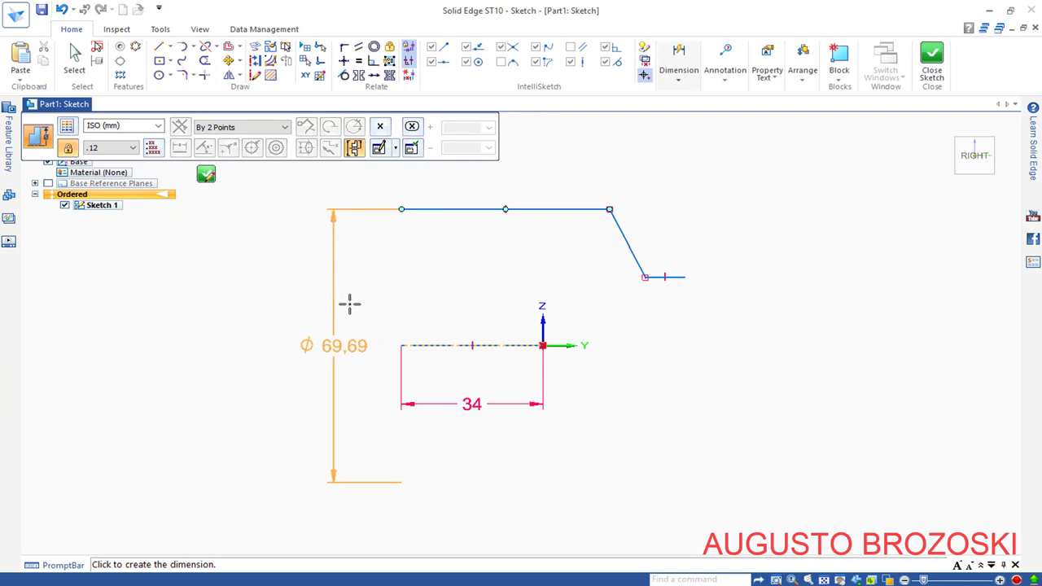
pyautogui.press('Escape')
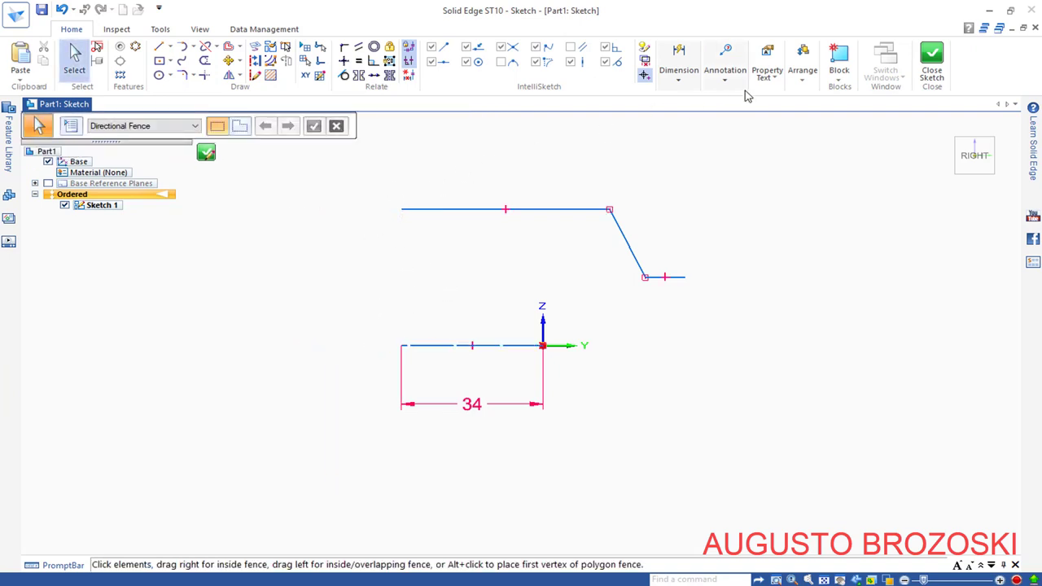
pyautogui.click(680, 73)
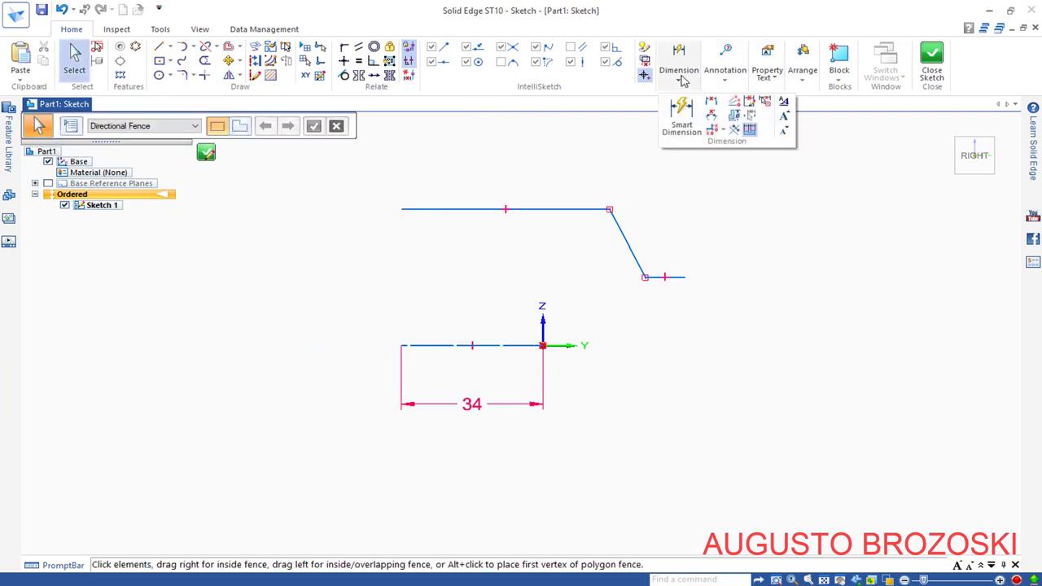
pyautogui.click(732, 118)
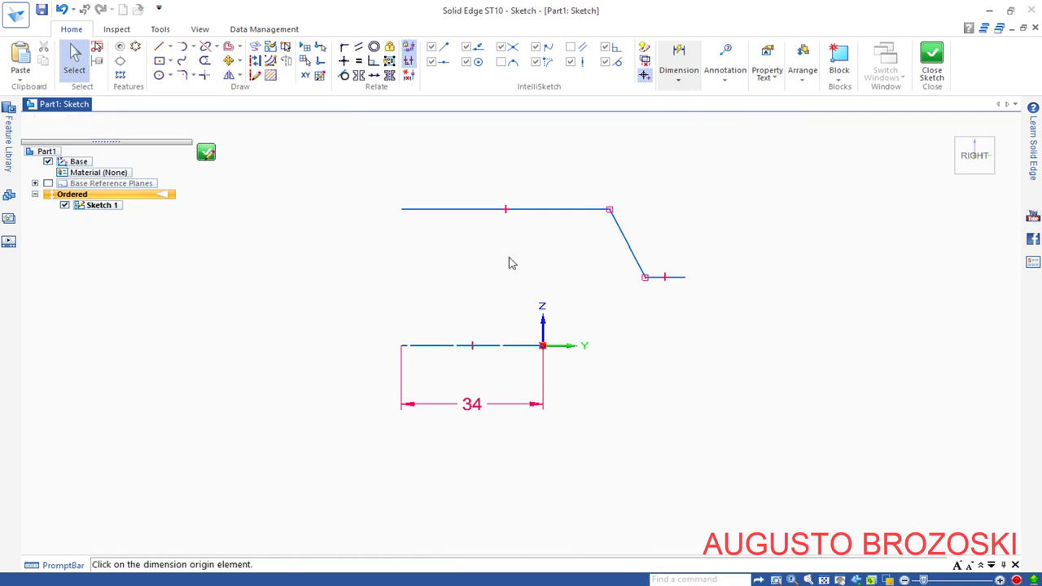
pyautogui.click(421, 209)
pyautogui.click(421, 345)
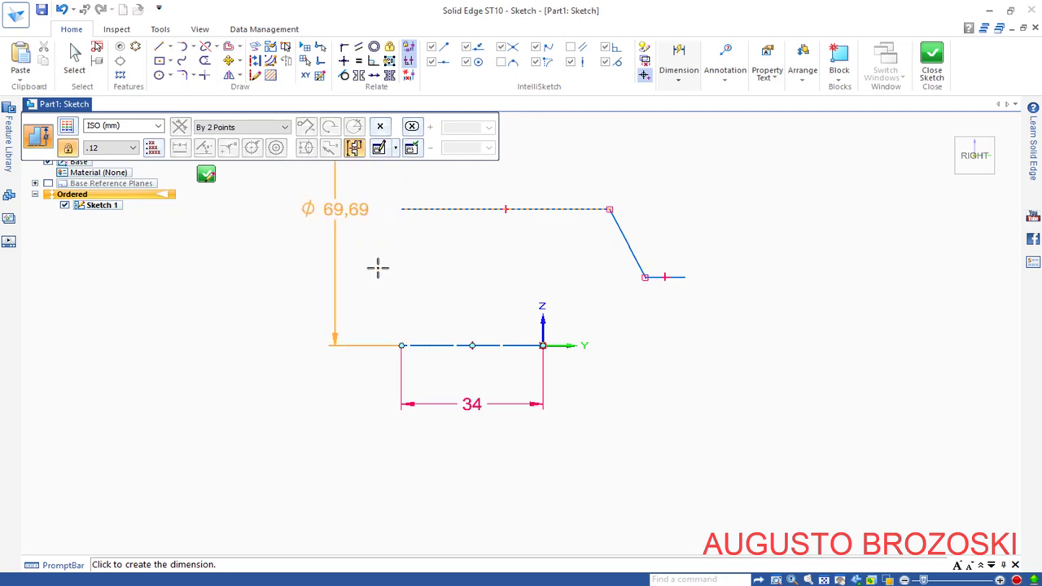
pyautogui.press('Escape')
# Step: Place a symmetric diameter of 154 from the axis line to the top line, left of the profile
pyautogui.click(681, 81)
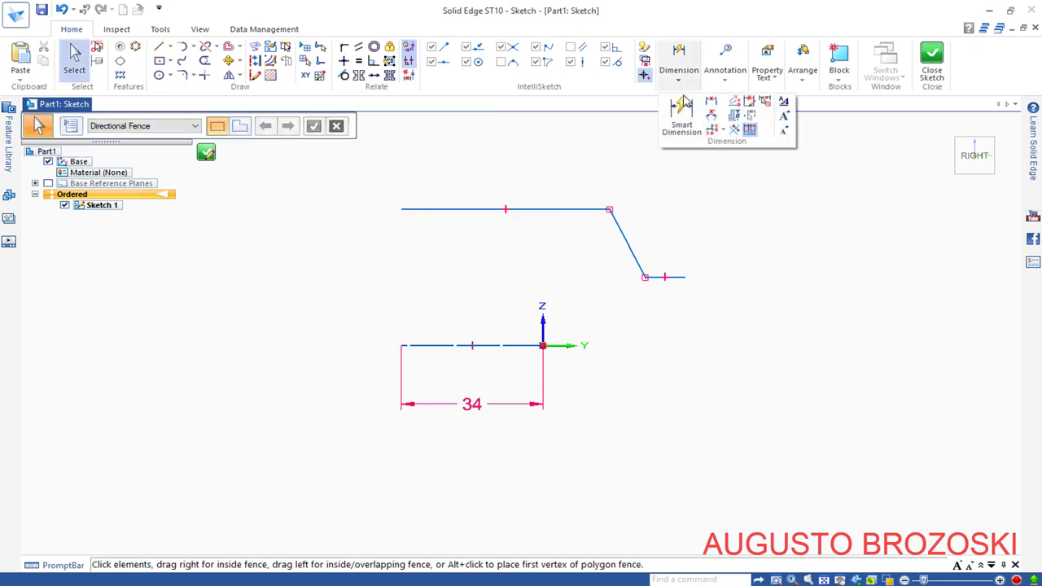
pyautogui.click(715, 135)
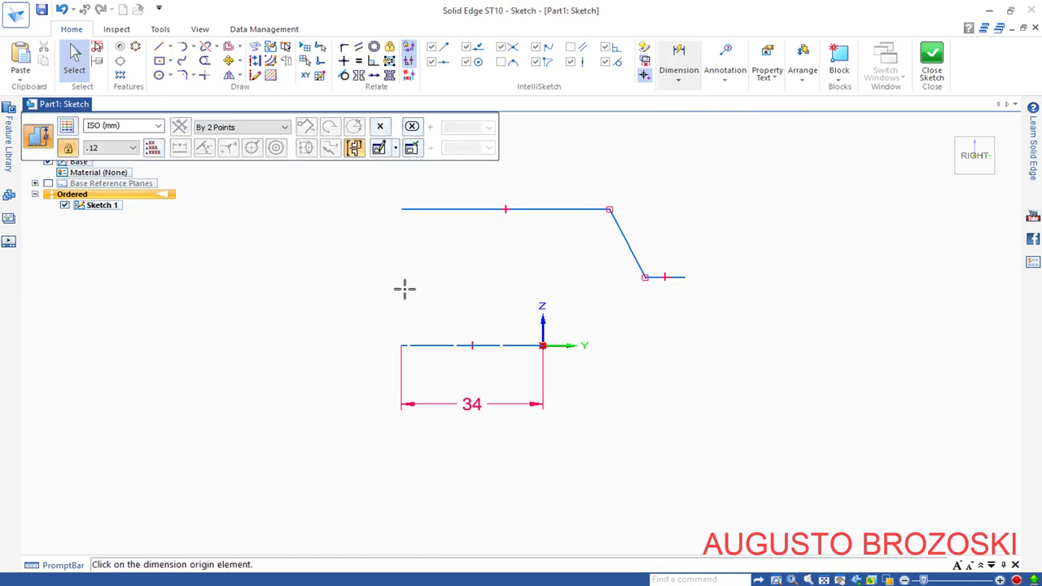
pyautogui.click(413, 342)
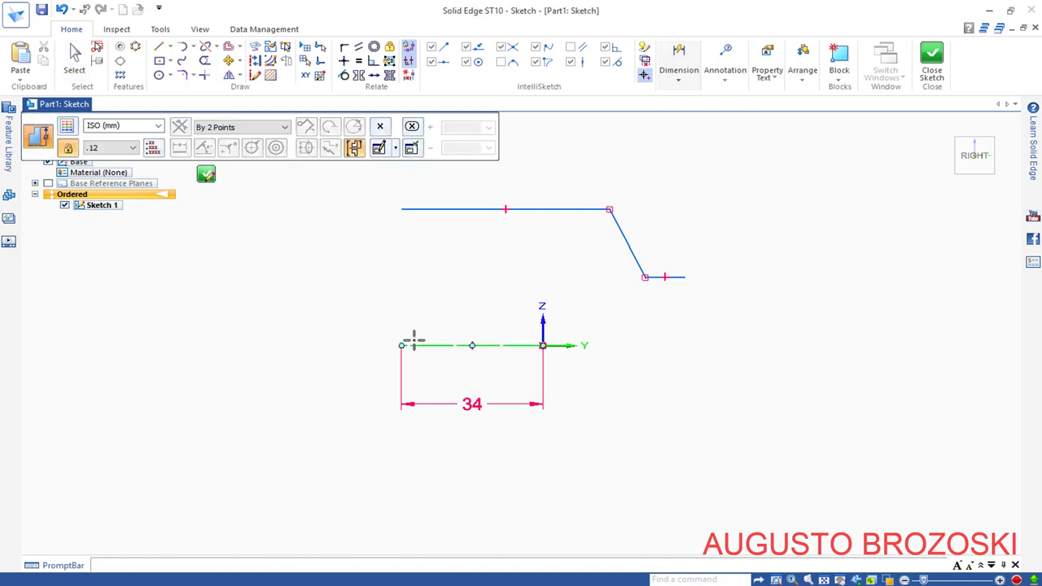
pyautogui.click(421, 210)
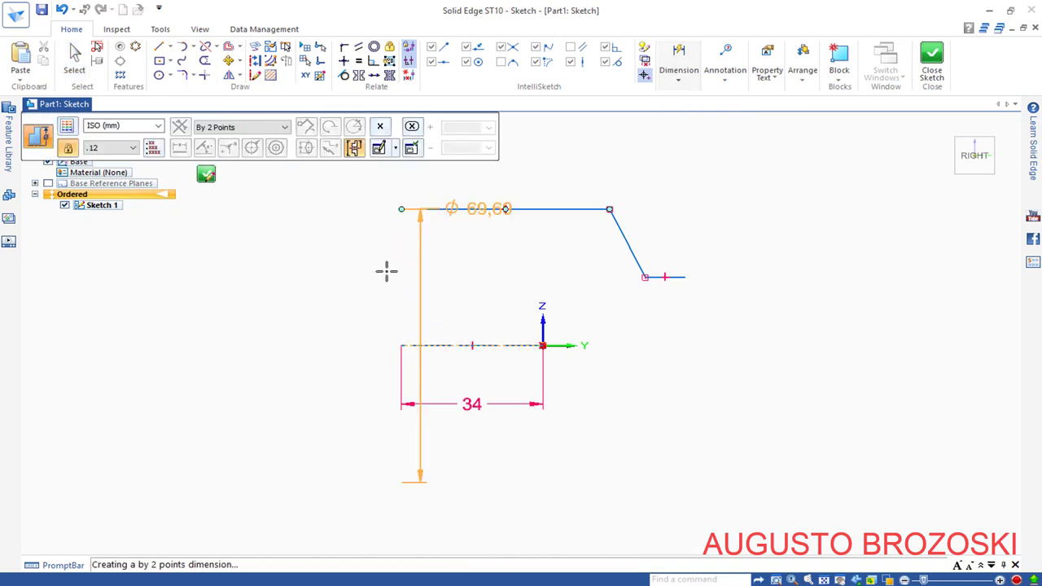
pyautogui.click(324, 307)
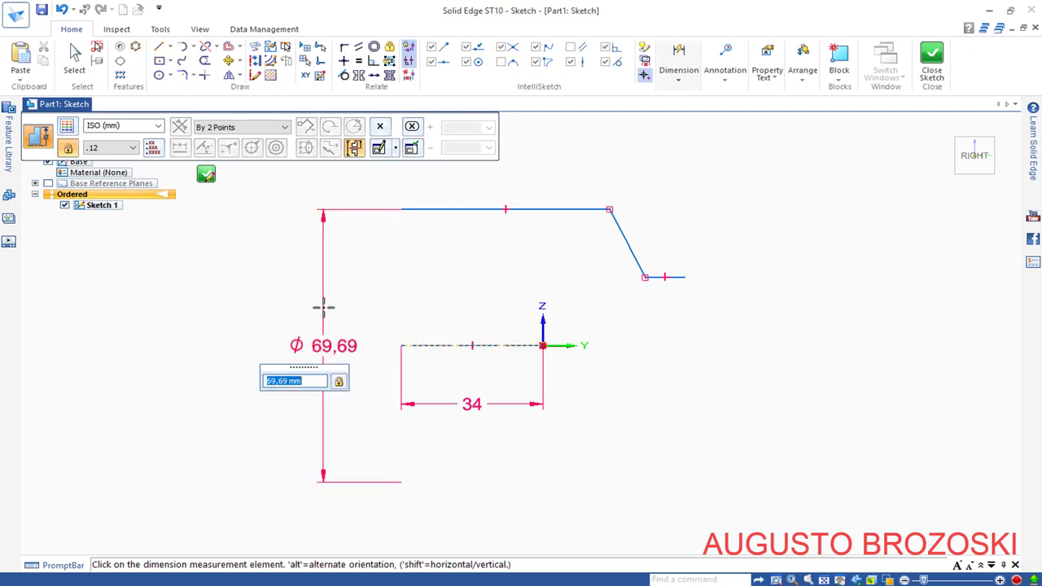
pyautogui.write('154')
pyautogui.press('Return')
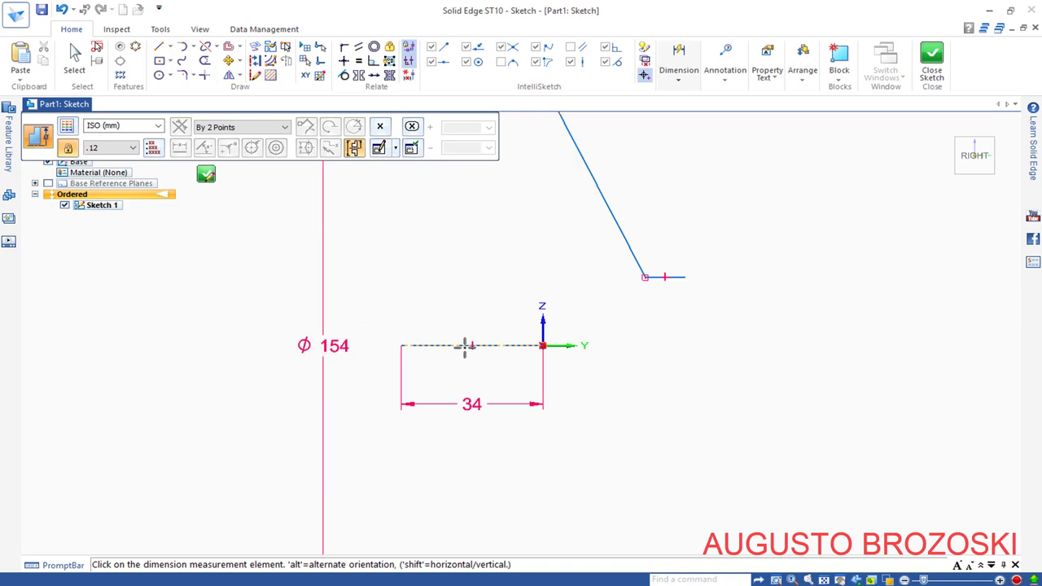
pyautogui.scroll(1, 444, 338)
pyautogui.scroll(-3, 446, 332)
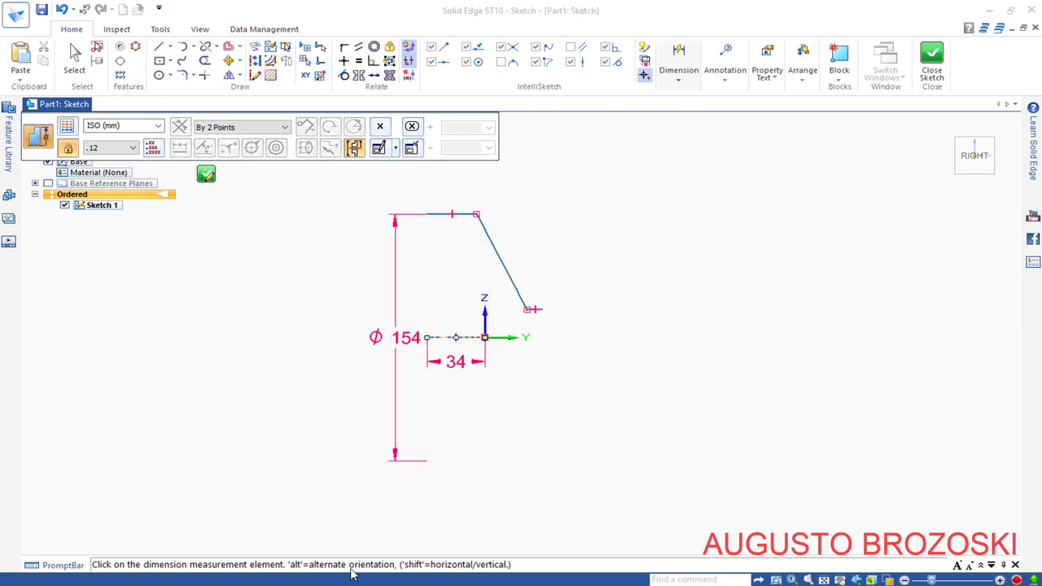
pyautogui.hotkey('alt', 'Tab')
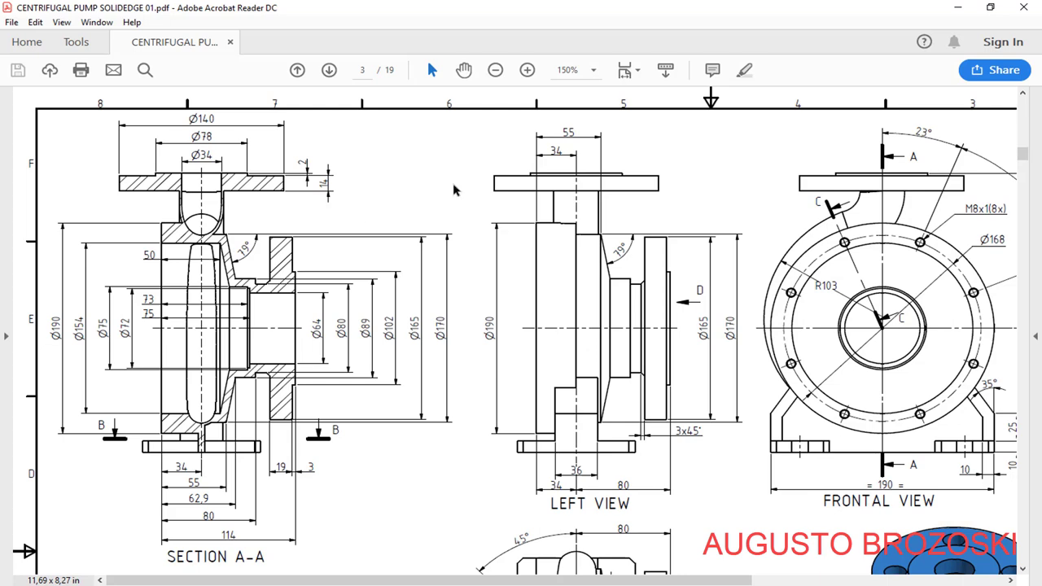
# Step: Minimize Acrobat after checking Section A-A, returning to the Ø154 and 34 dimensioned sketch
pyautogui.click(954, 12)
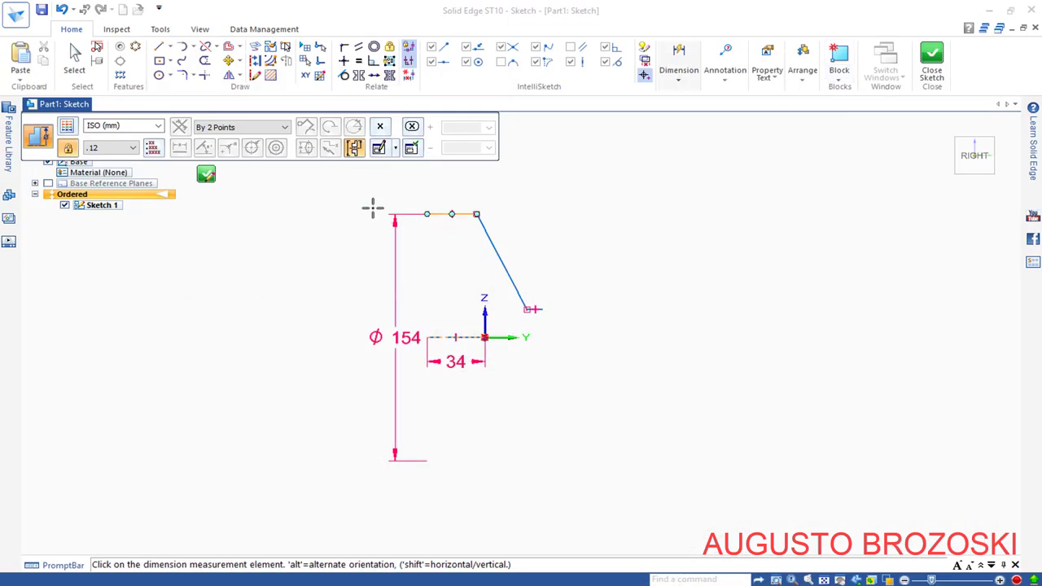
# Step: Dimension the top line's length at 50
pyautogui.click(353, 147)
pyautogui.click(672, 82)
pyautogui.press('Escape')
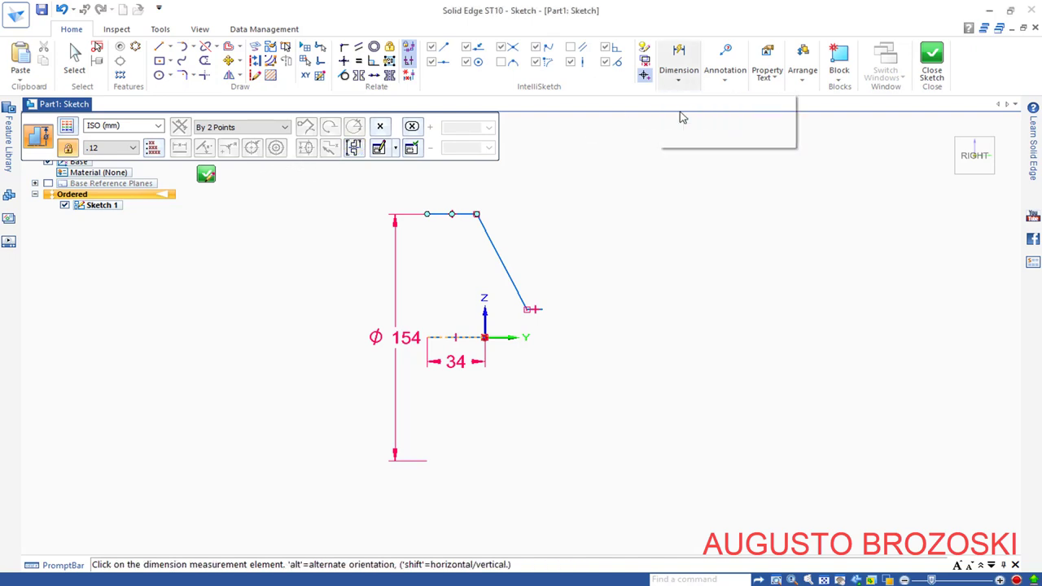
pyautogui.press('Escape')
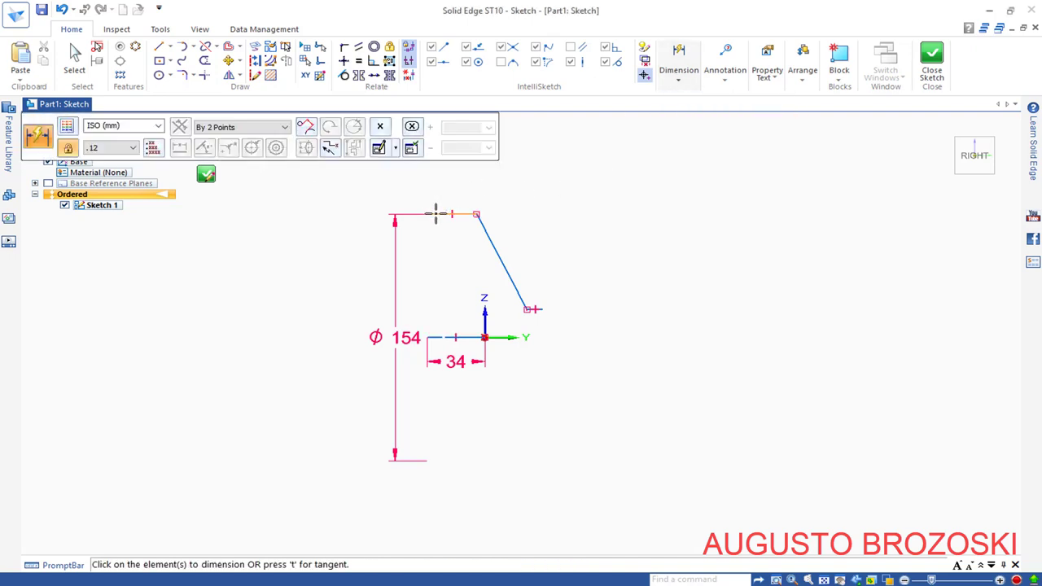
pyautogui.click(434, 215)
pyautogui.click(452, 236)
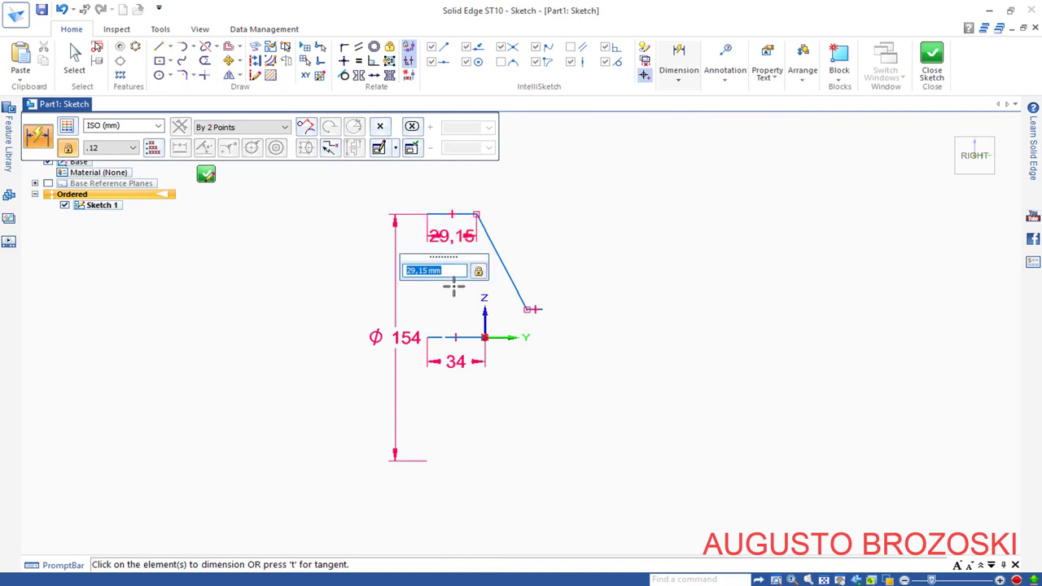
pyautogui.write('50')
pyautogui.press('Return')
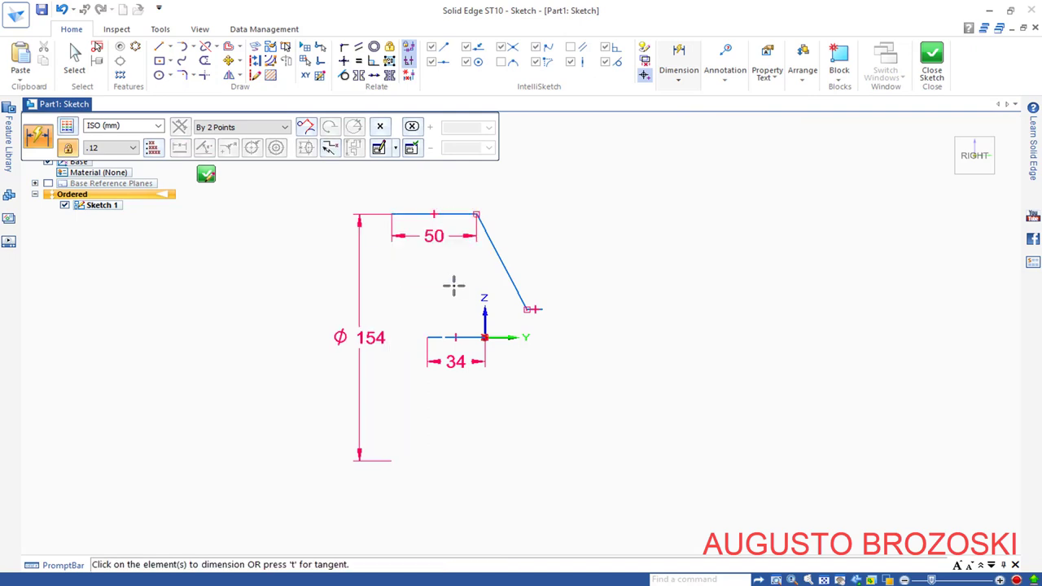
pyautogui.scroll(2, 498, 209)
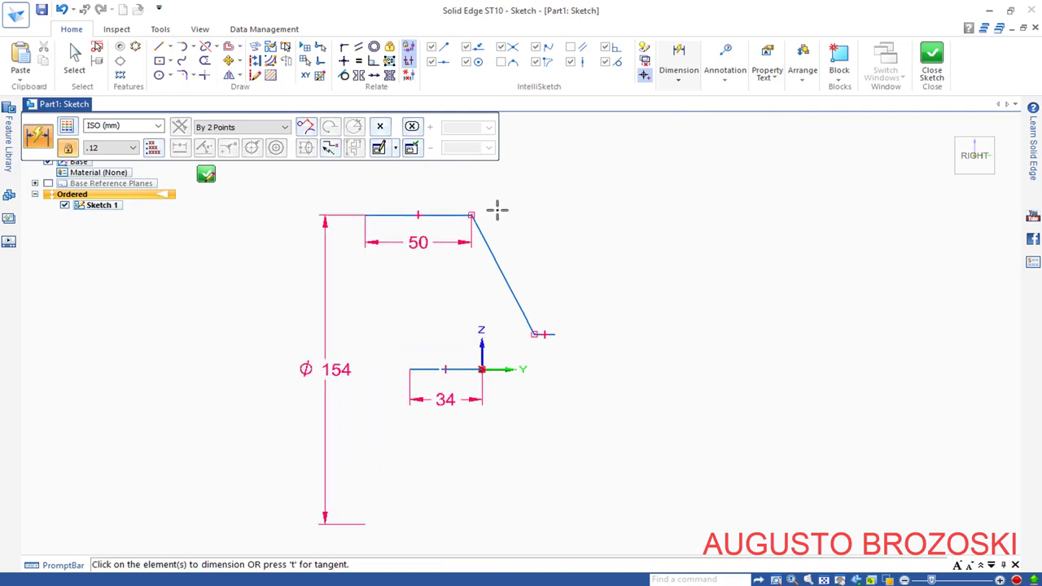
# Step: Add a 79° angle dimension between the top line and the slanted line
pyautogui.click(444, 217)
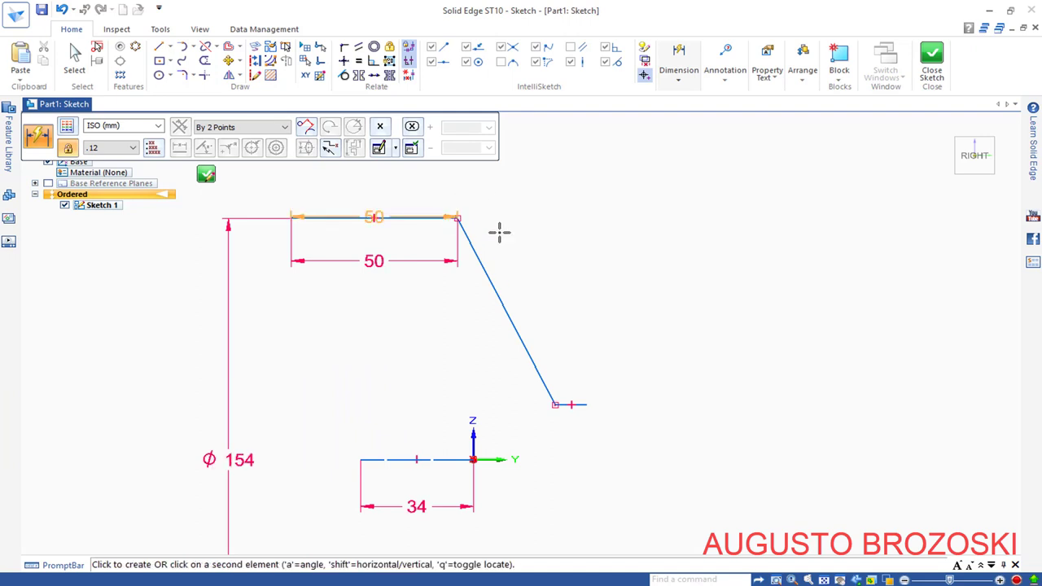
pyautogui.click(534, 319)
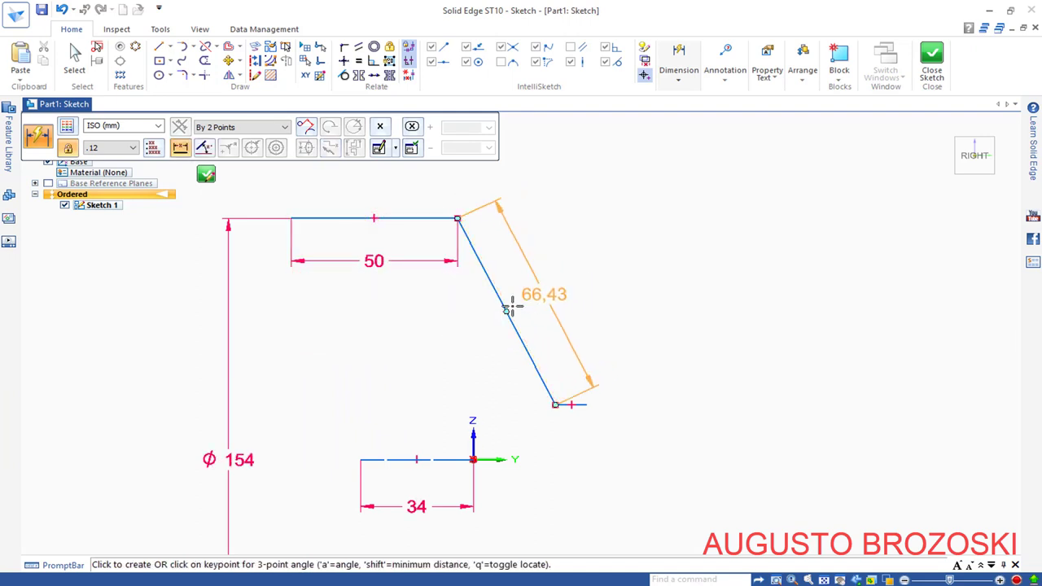
pyautogui.press('a')
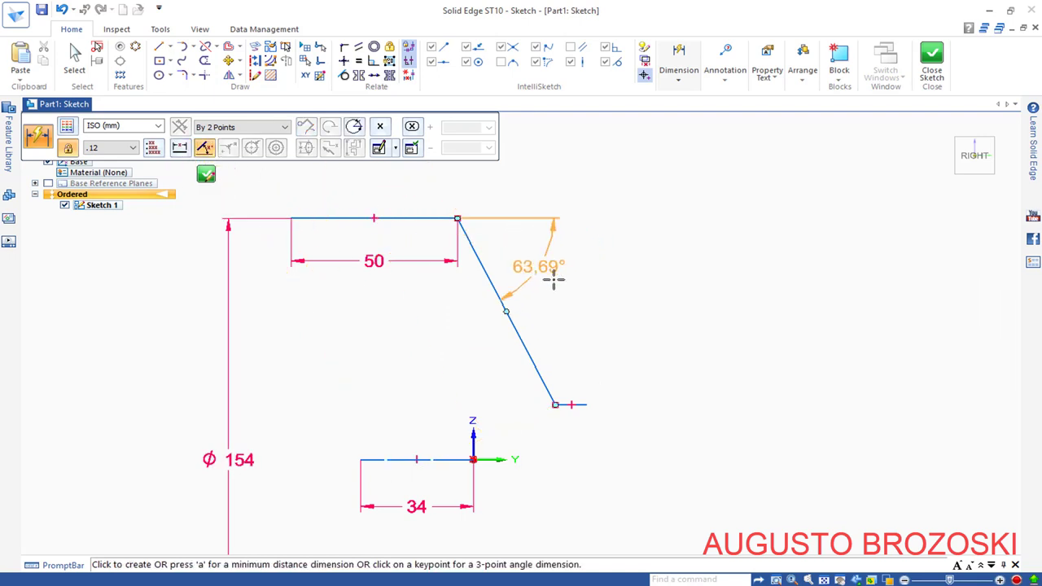
pyautogui.click(552, 270)
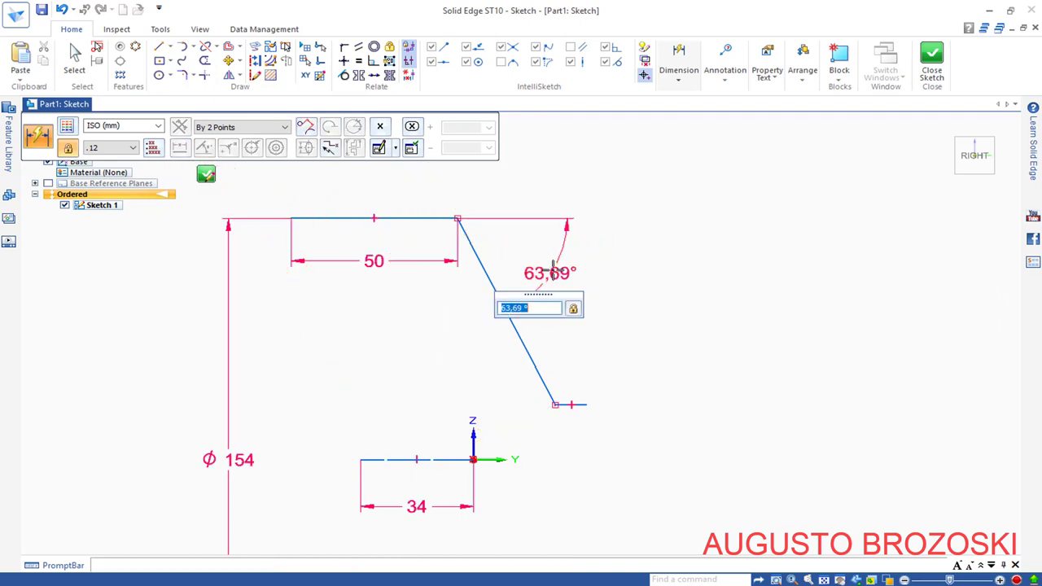
pyautogui.write('79')
pyautogui.press('Return')
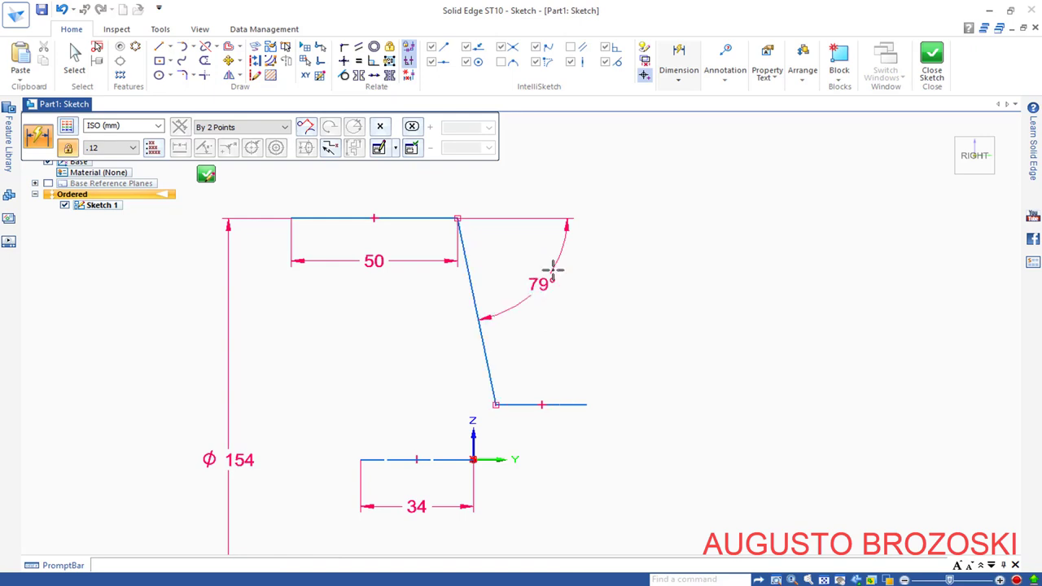
pyautogui.hotkey('alt', 'Tab')
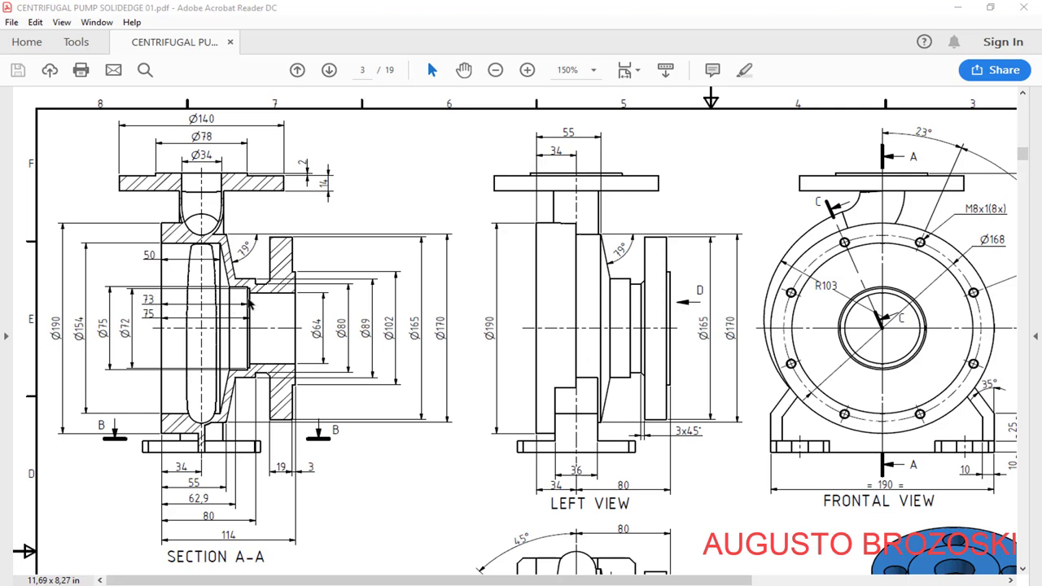
pyautogui.hotkey('alt', 'Tab')
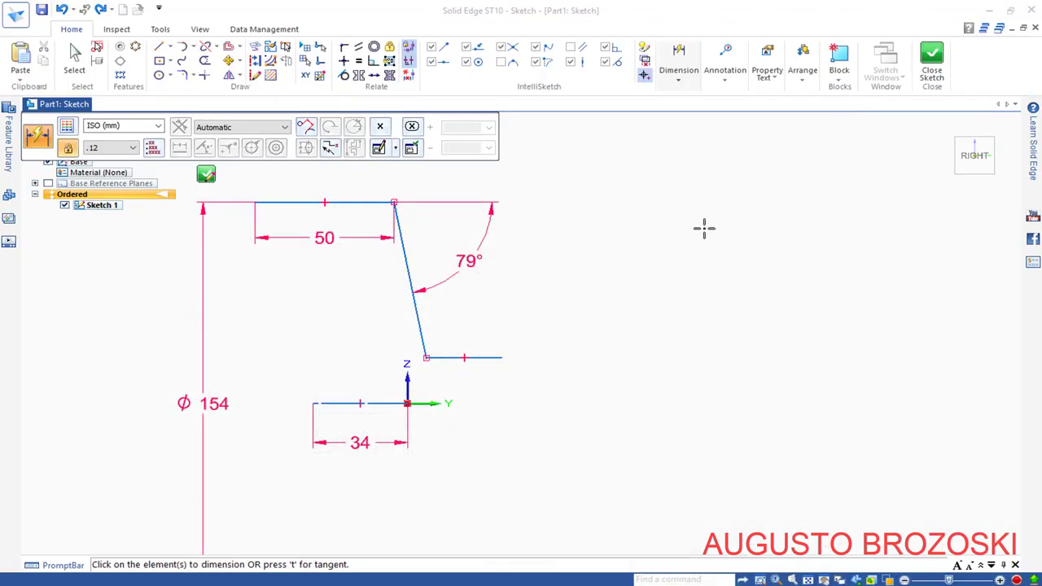
# Step: Dimension the short lower line as a symmetric diameter of 75 about the axis line
pyautogui.click(678, 82)
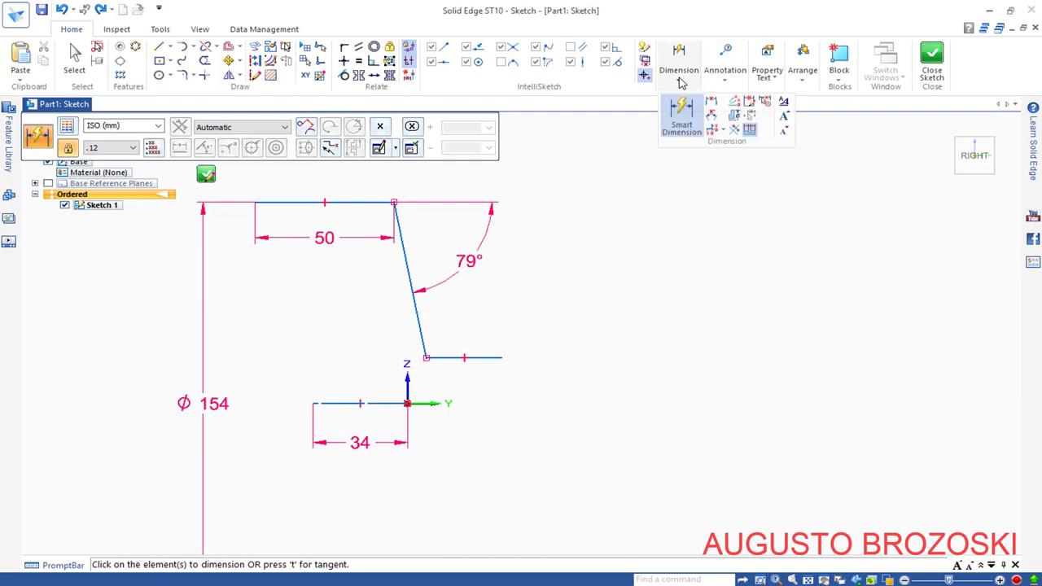
pyautogui.click(734, 121)
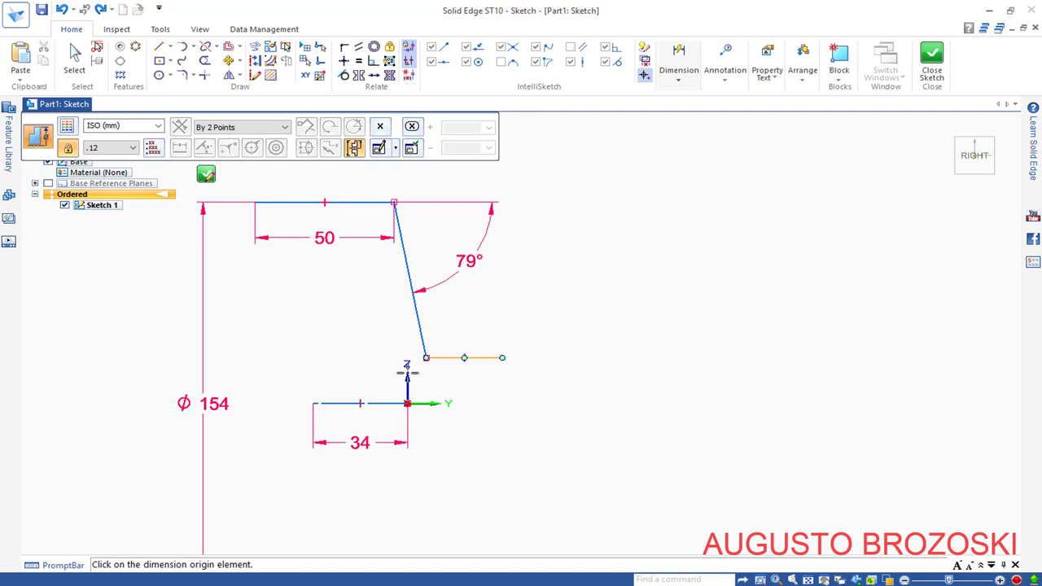
pyautogui.click(337, 403)
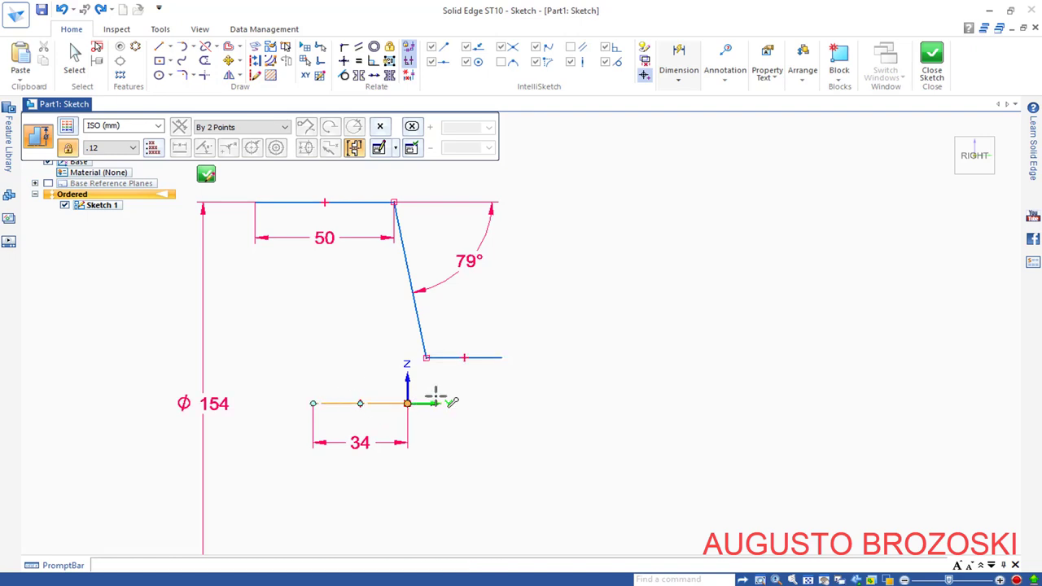
pyautogui.click(469, 358)
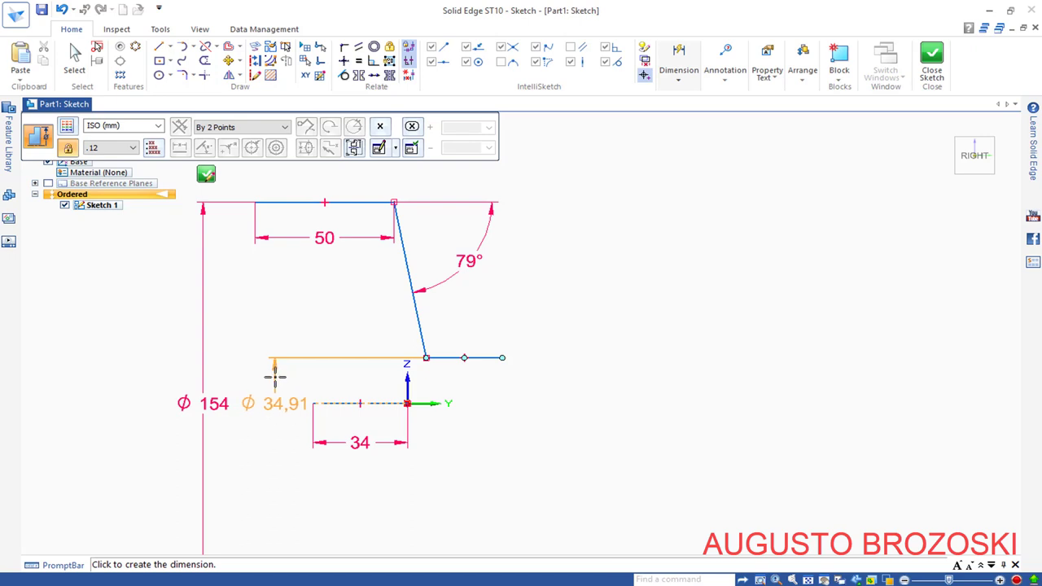
pyautogui.click(354, 147)
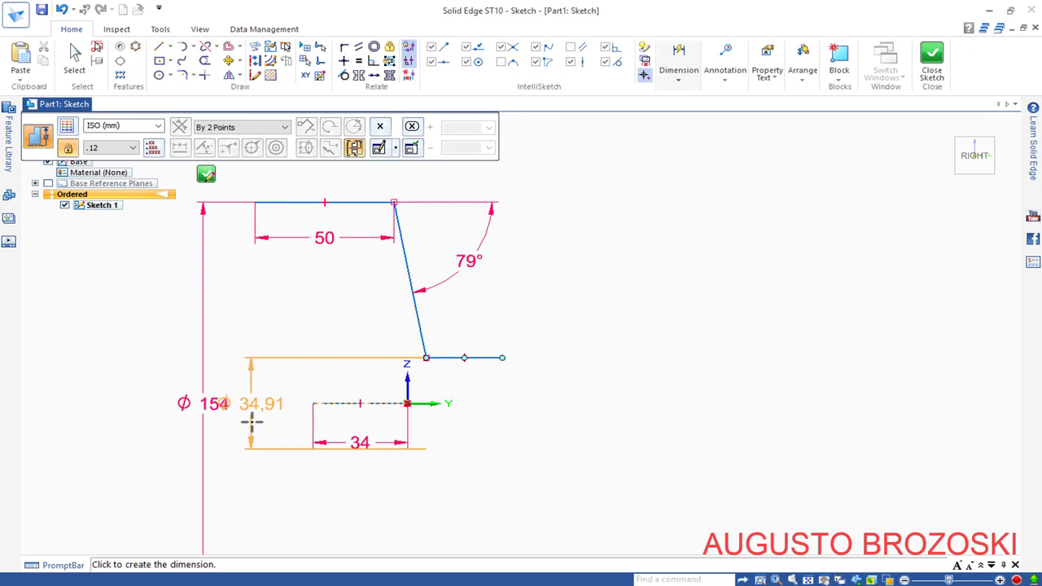
pyautogui.click(252, 419)
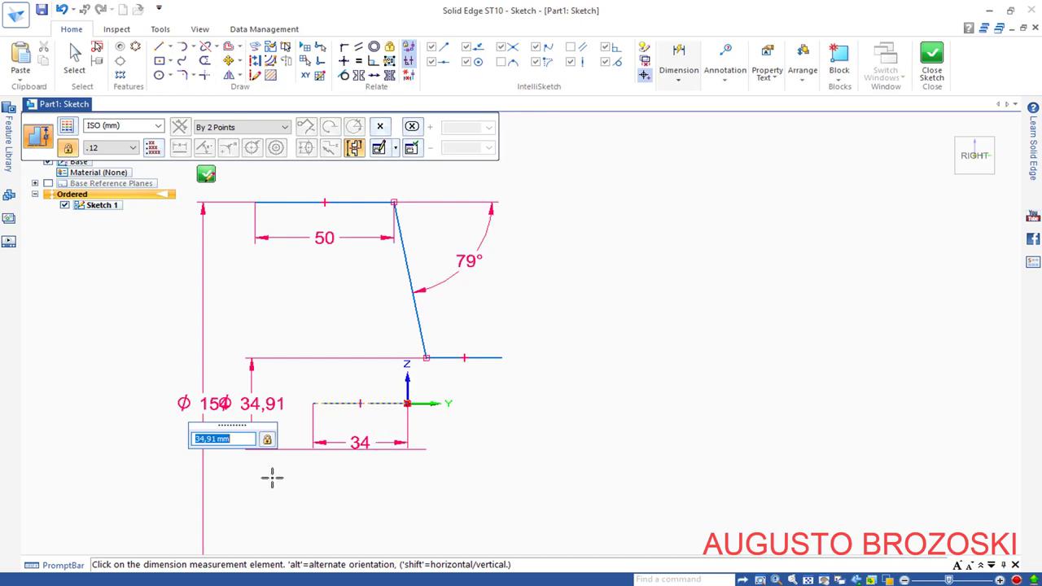
pyautogui.write('7')
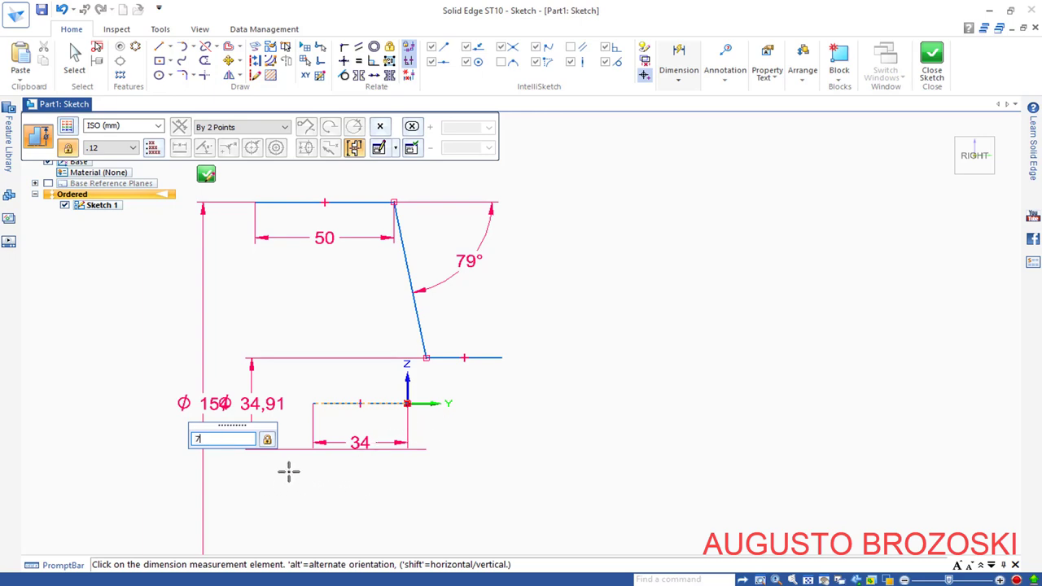
pyautogui.write('5')
pyautogui.press('Return')
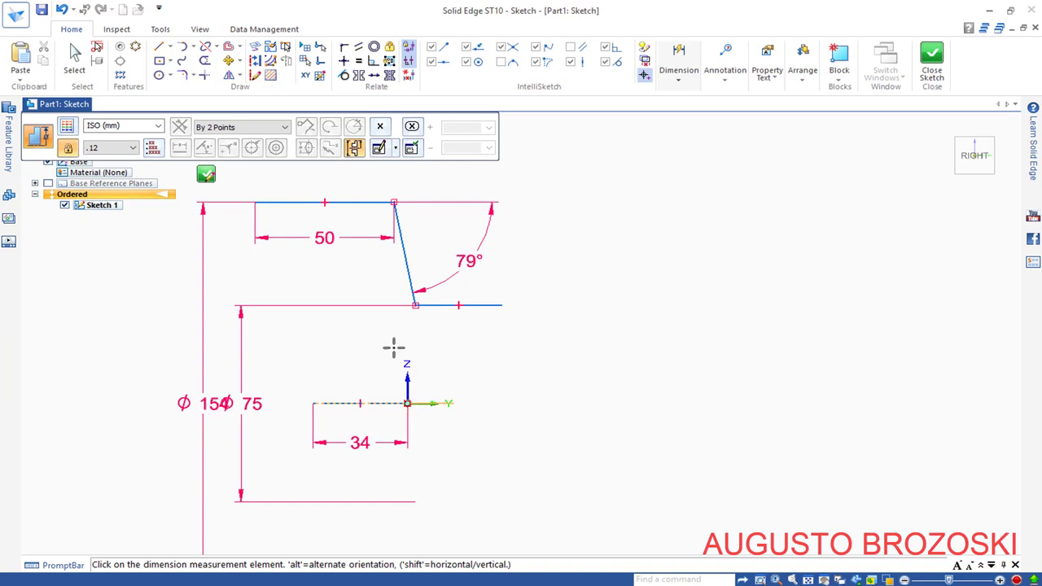
pyautogui.click(679, 78)
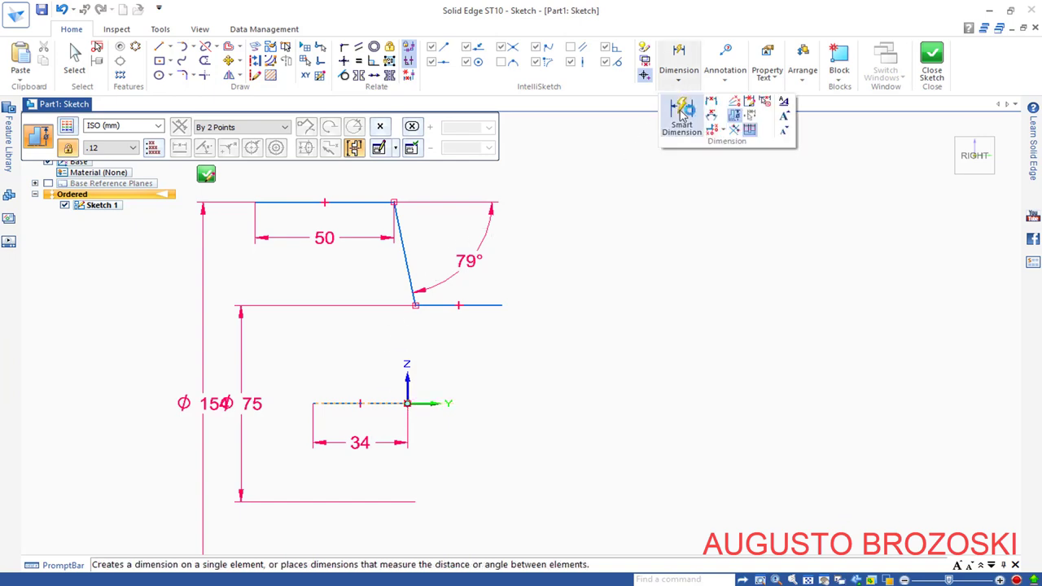
# Step: Set the Smart Dimension distance between the axis line and the middle step line to 73
pyautogui.click(682, 114)
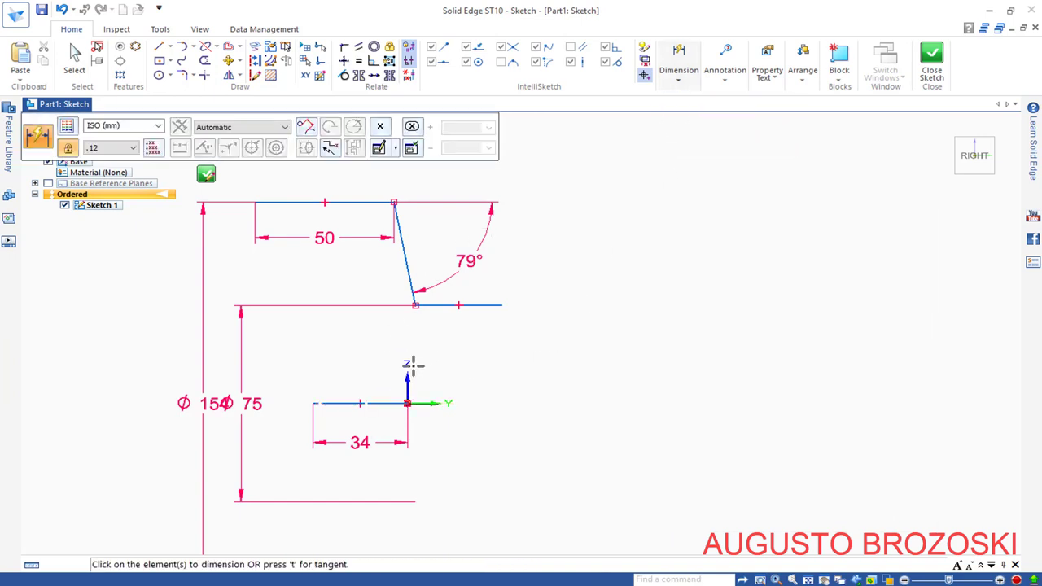
pyautogui.click(312, 402)
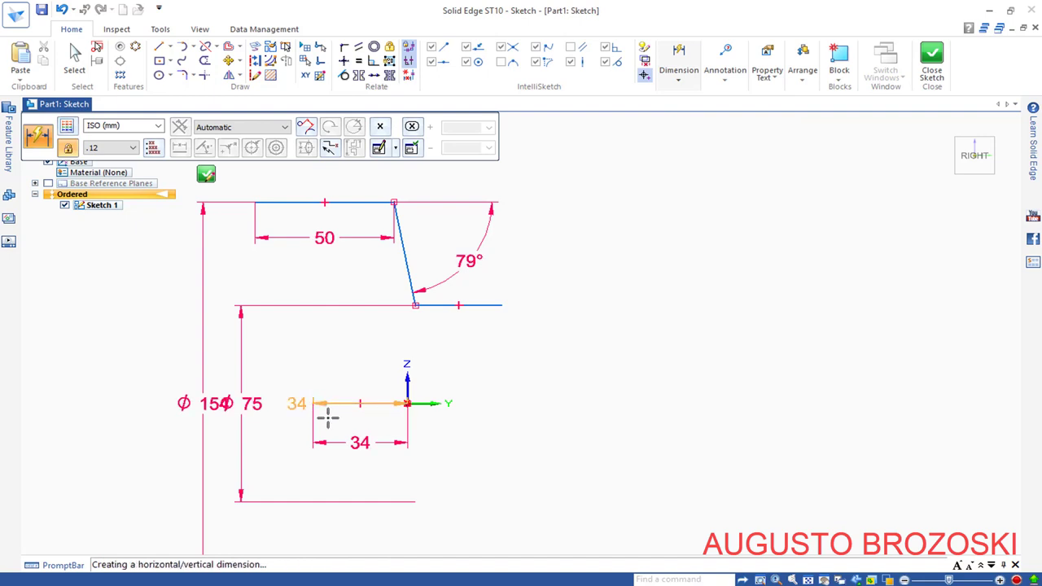
pyautogui.click(502, 306)
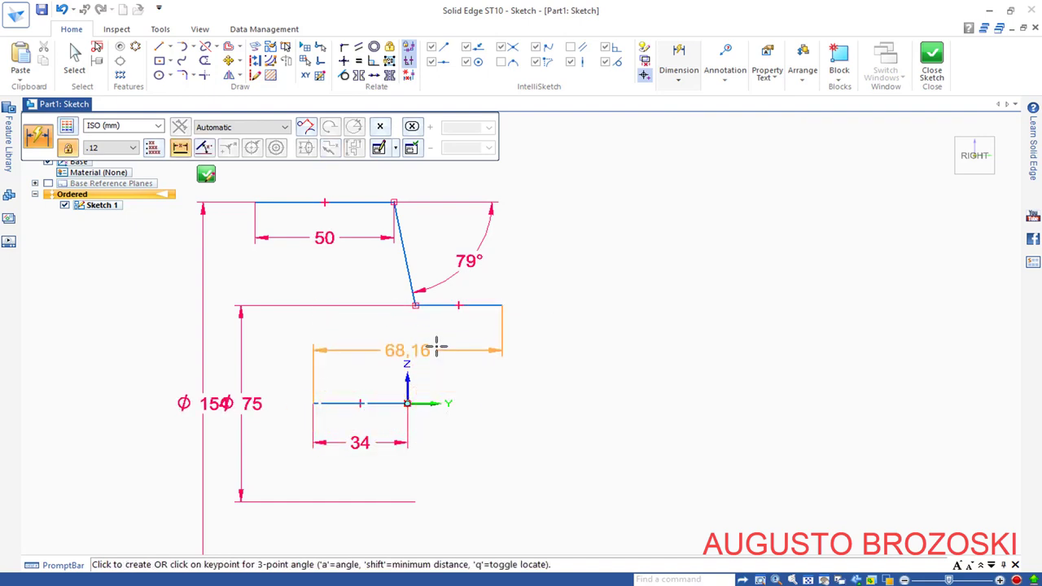
pyautogui.click(435, 346)
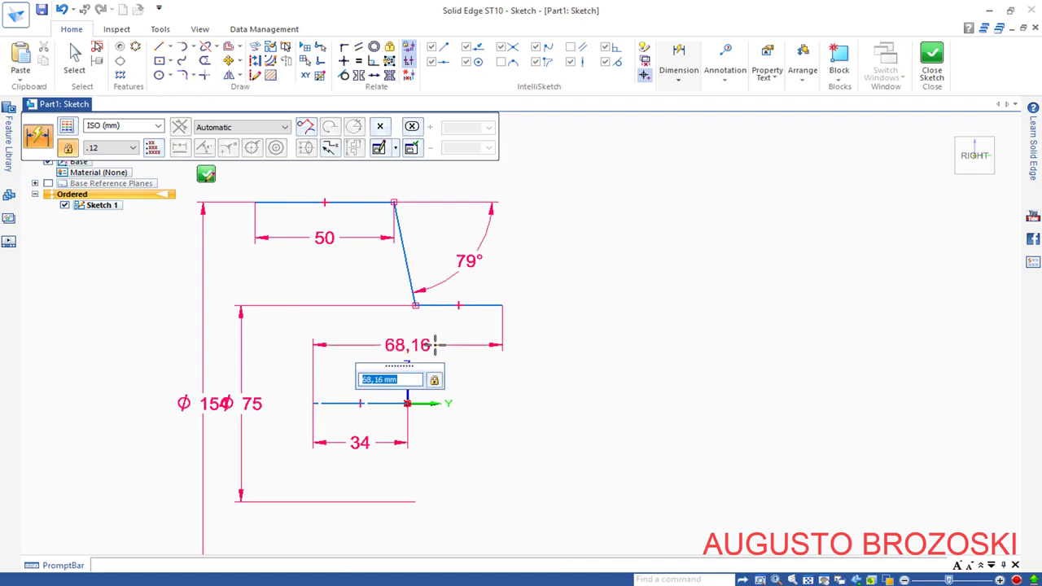
pyautogui.write('73')
pyautogui.press('Return')
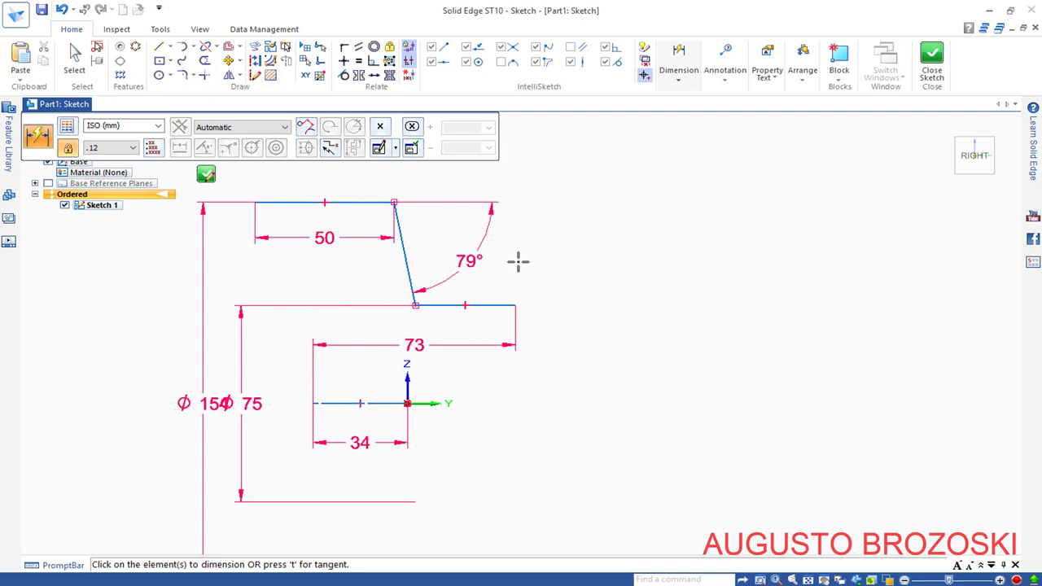
# Step: Align the top line's left end vertically with the axis line's left end
pyautogui.press('Escape')
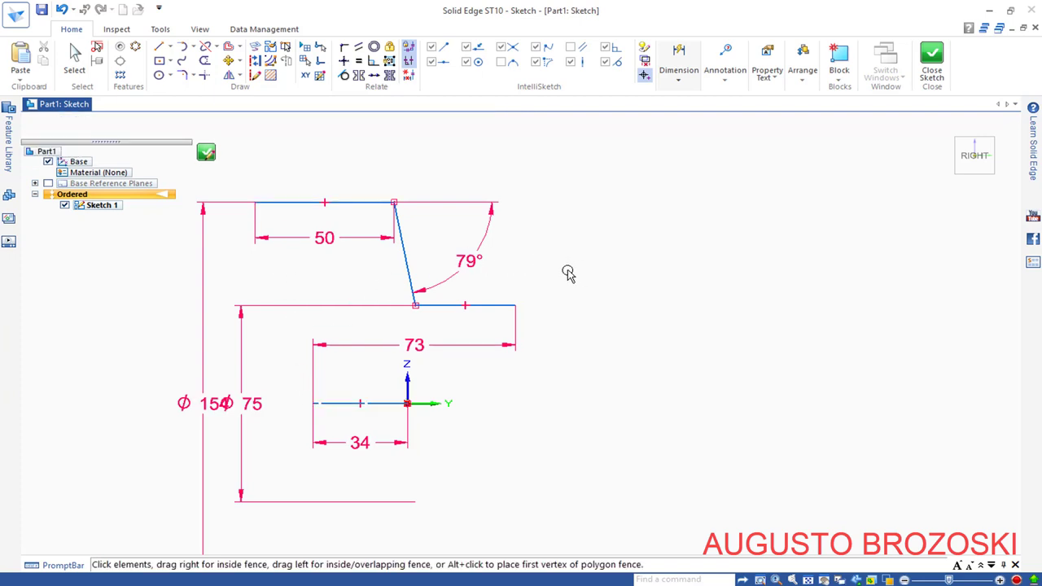
pyautogui.click(344, 61)
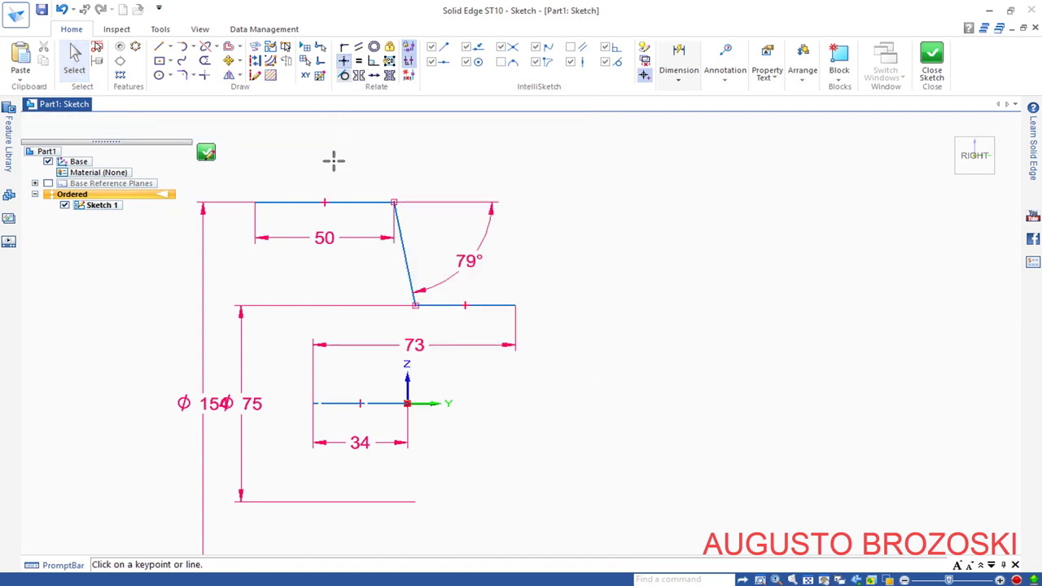
pyautogui.click(255, 201)
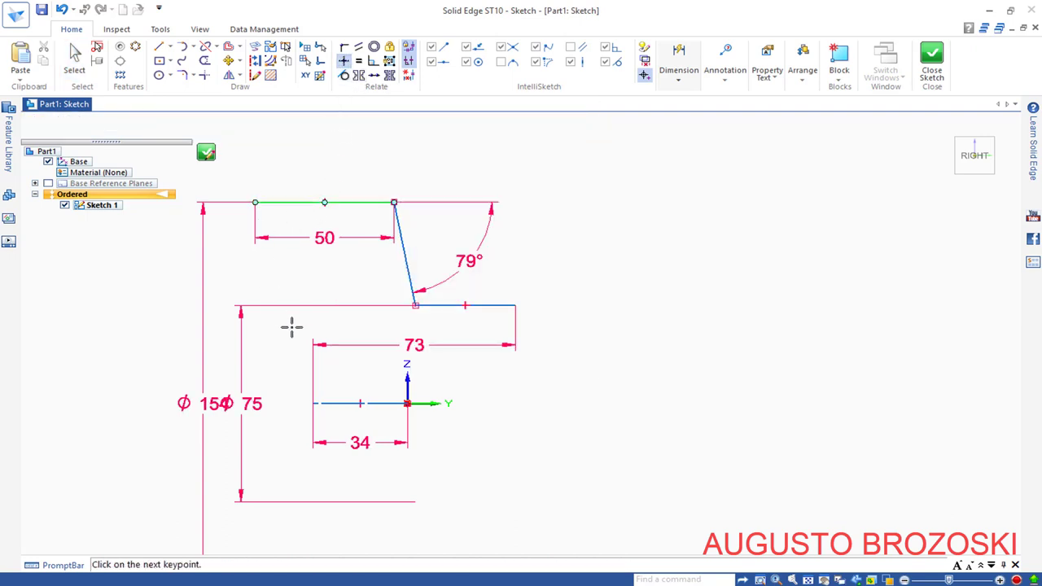
pyautogui.click(313, 403)
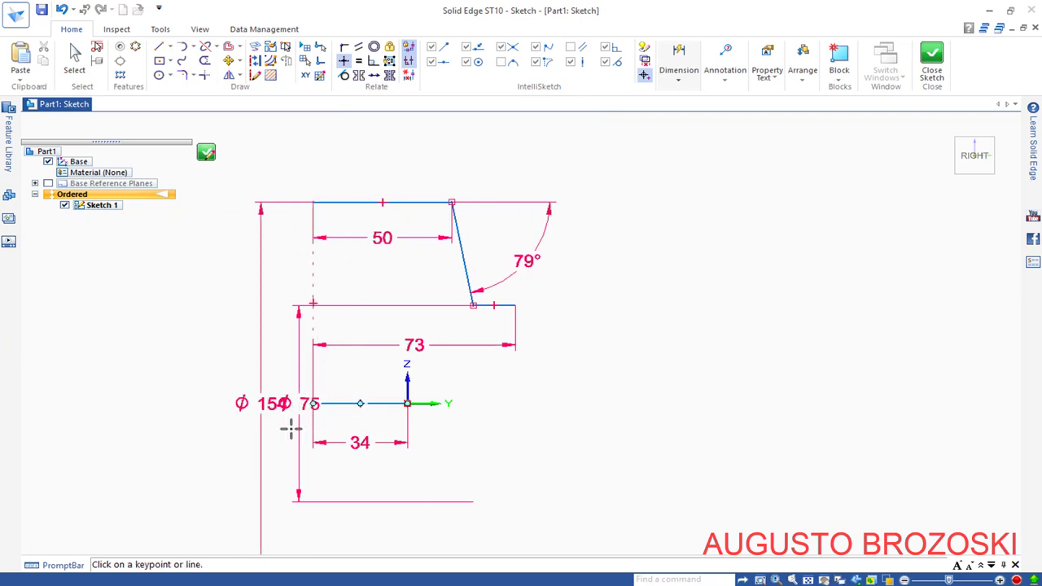
pyautogui.press('Escape')
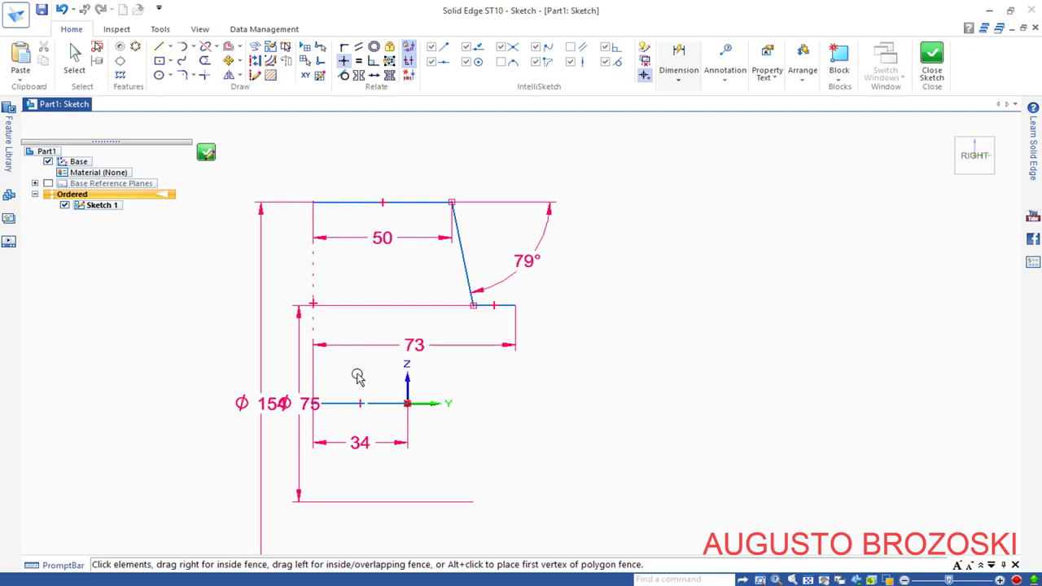
# Step: Drag the ø154 and ø75 diameter dimensions further left, apart from each other
pyautogui.click(263, 407)
pyautogui.moveTo(263, 403); pyautogui.dragTo(173, 402)
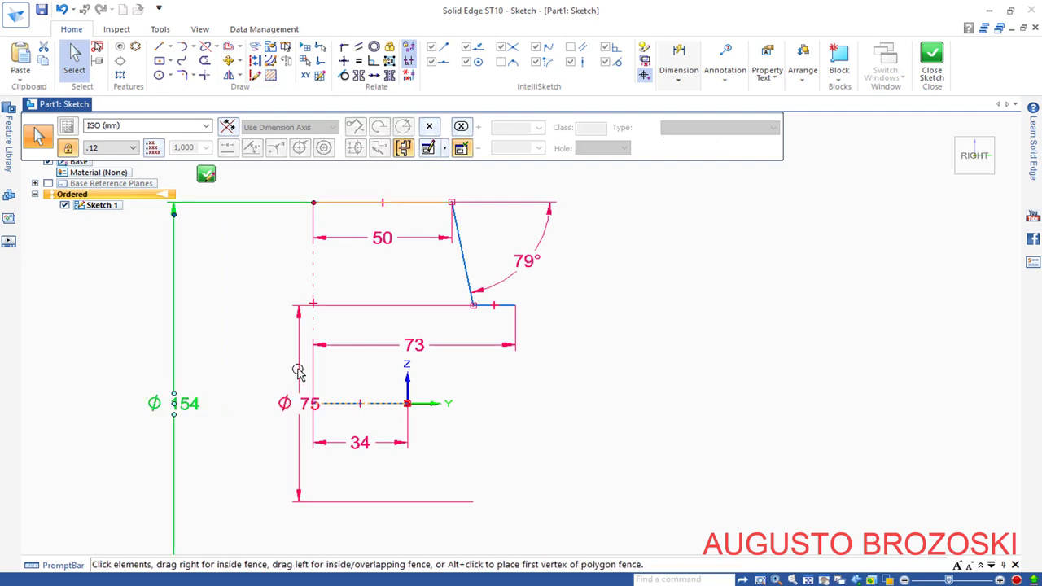
pyautogui.click(297, 407)
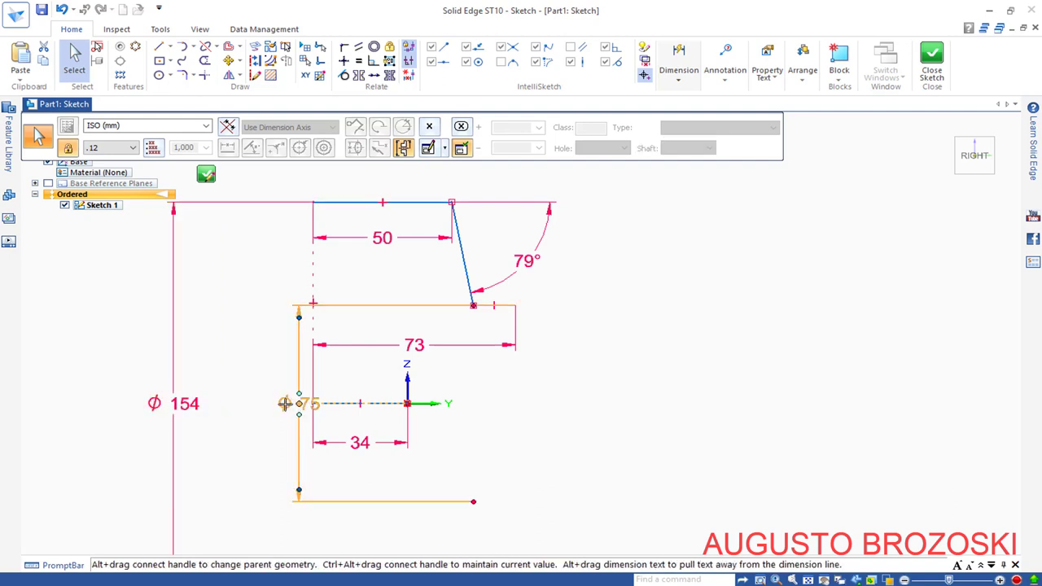
pyautogui.moveTo(285, 403); pyautogui.dragTo(237, 403)
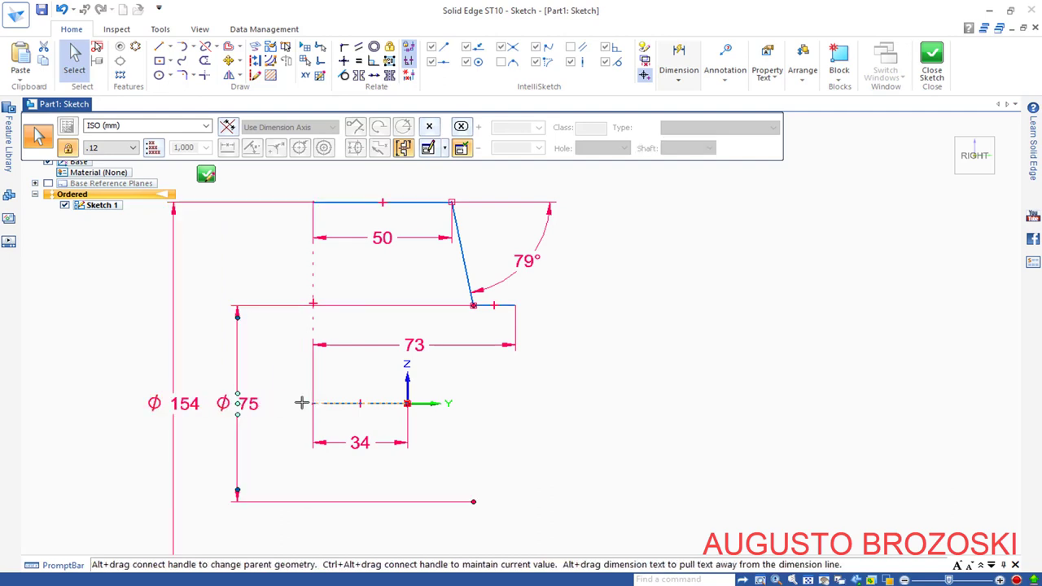
pyautogui.click(576, 385)
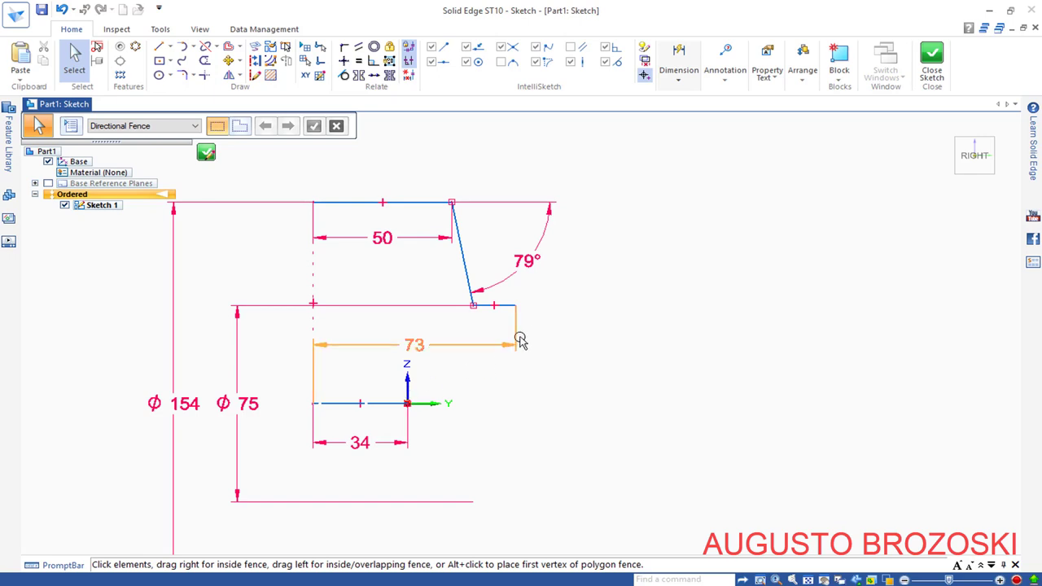
# Step: From the middle step's right end, draw lines down, right, down, then far right
pyautogui.click(159, 47)
pyautogui.scroll(3, 528, 322)
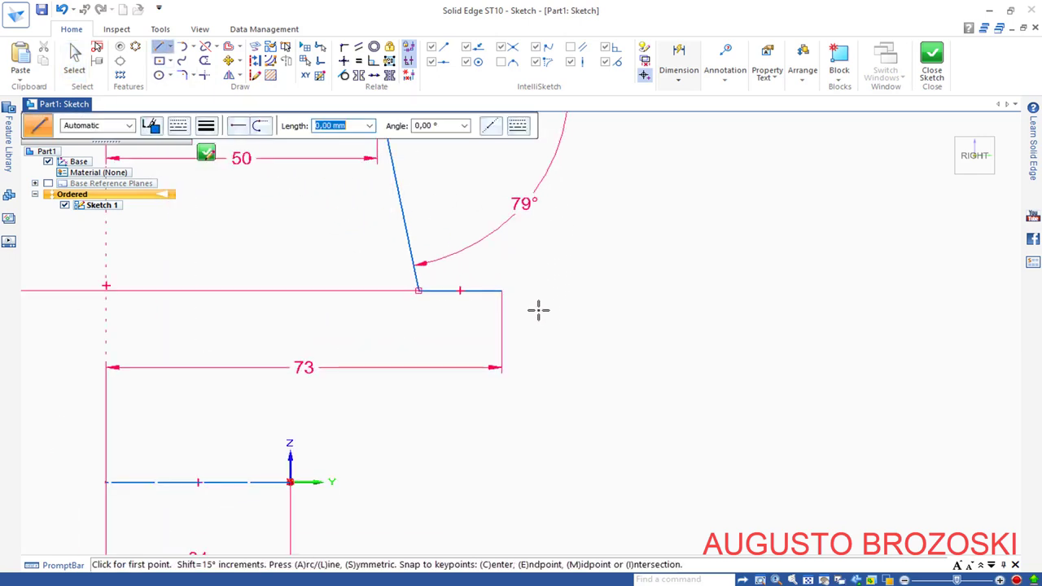
pyautogui.scroll(1, 527, 309)
pyautogui.click(496, 287)
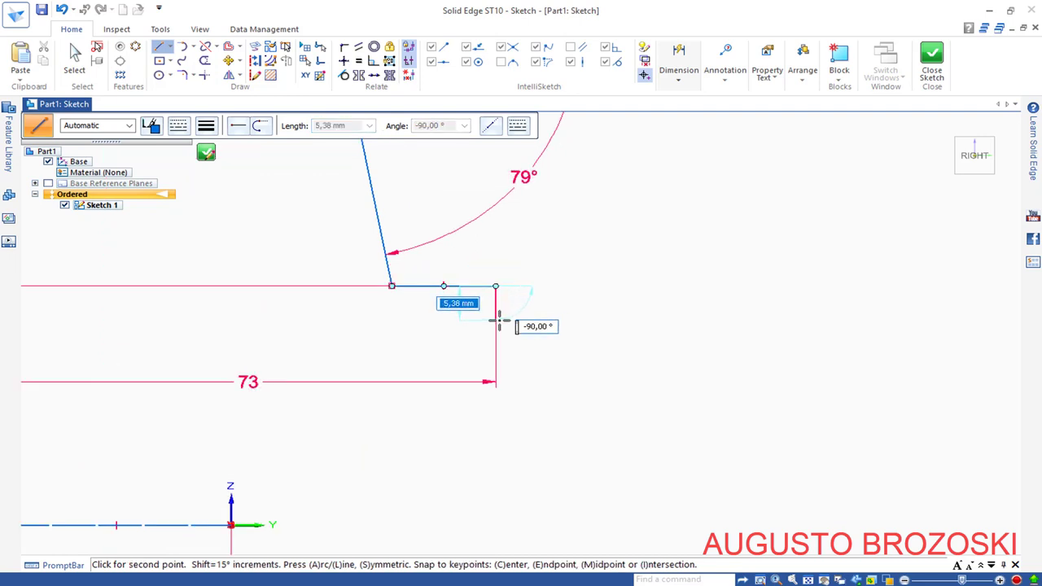
pyautogui.click(500, 321)
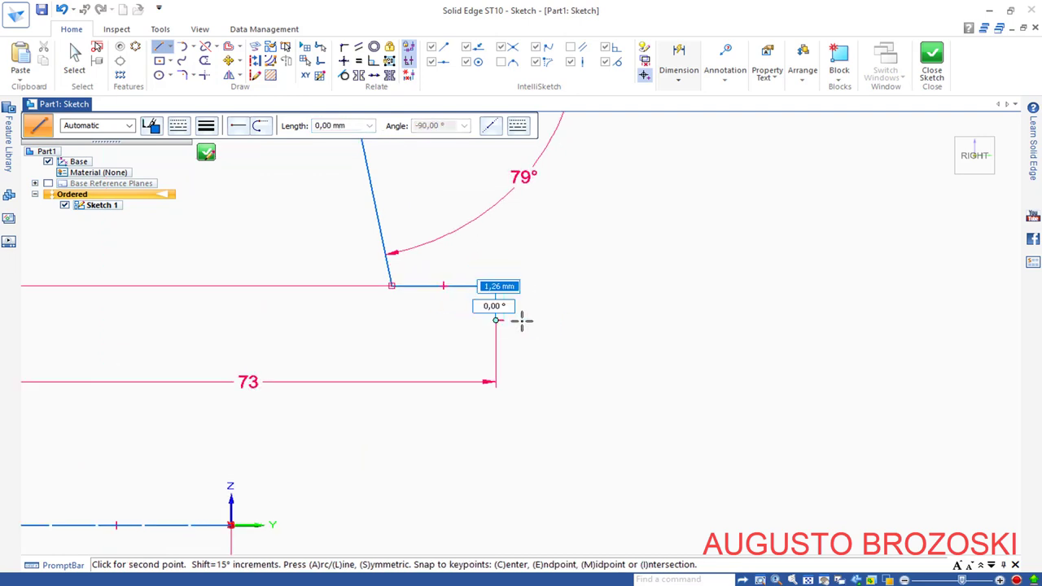
pyautogui.click(574, 321)
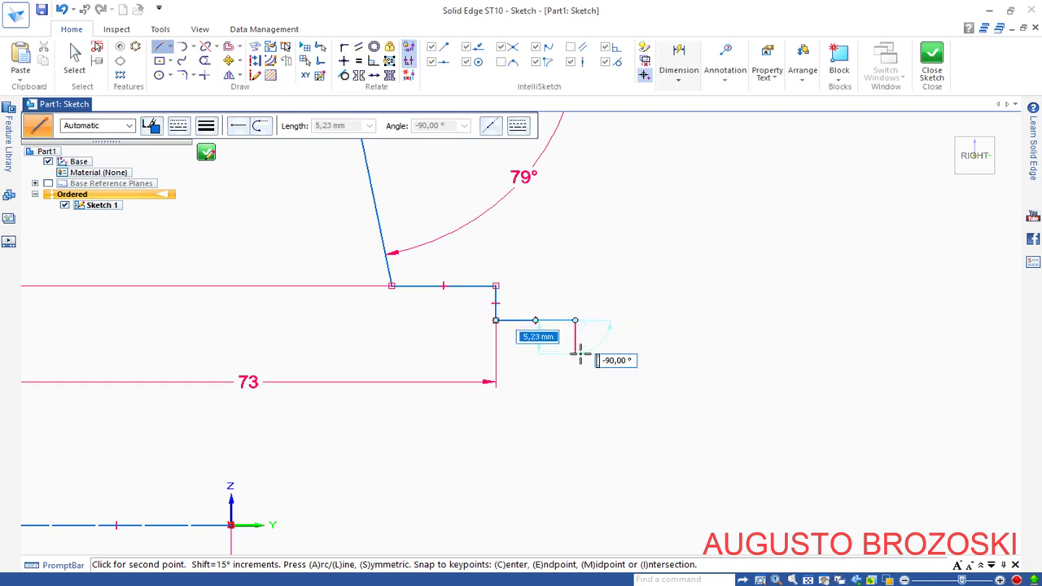
pyautogui.click(580, 352)
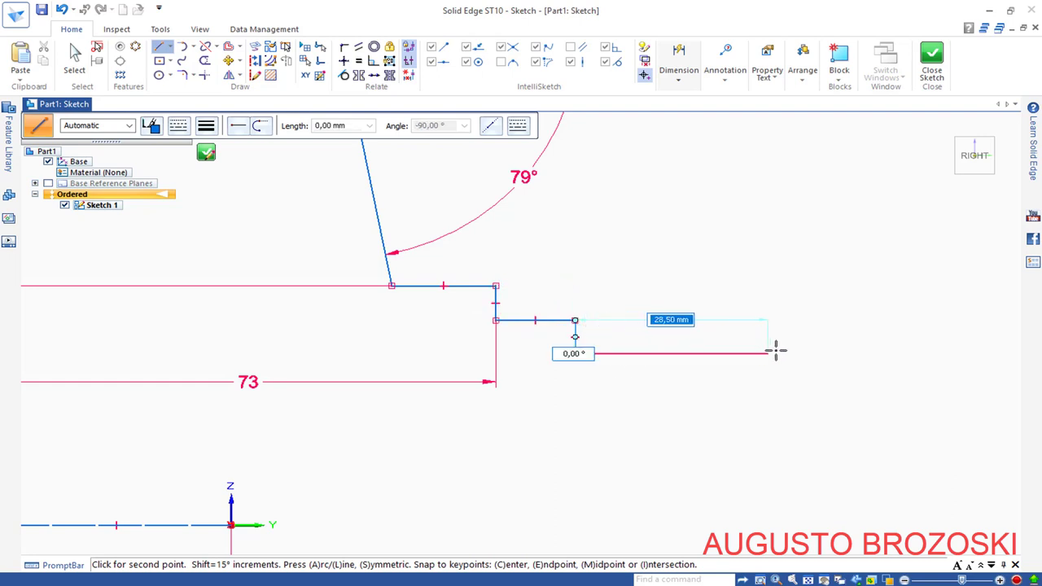
pyautogui.click(776, 353)
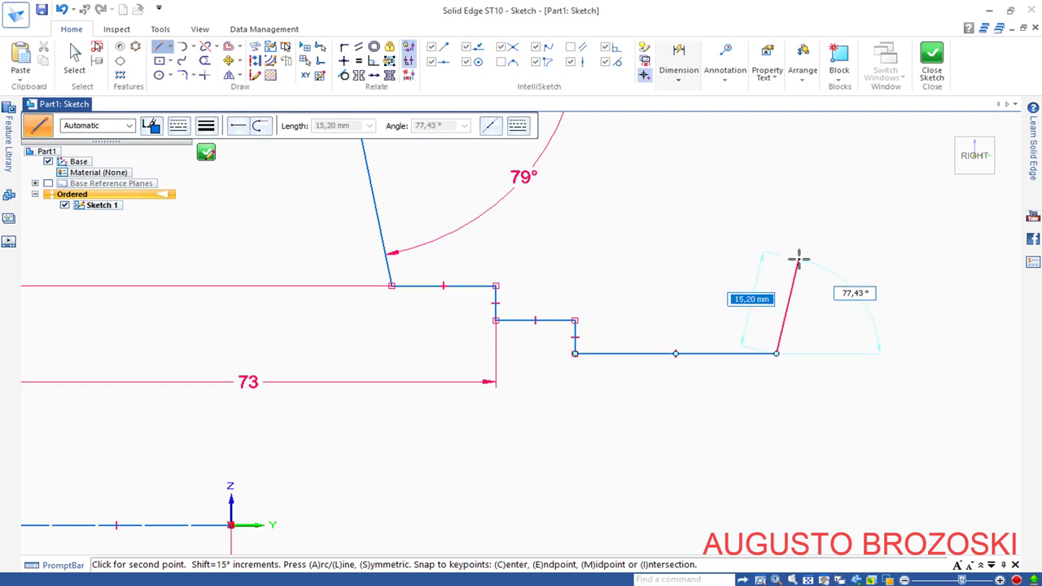
pyautogui.press('Escape')
pyautogui.scroll(2, 619, 291)
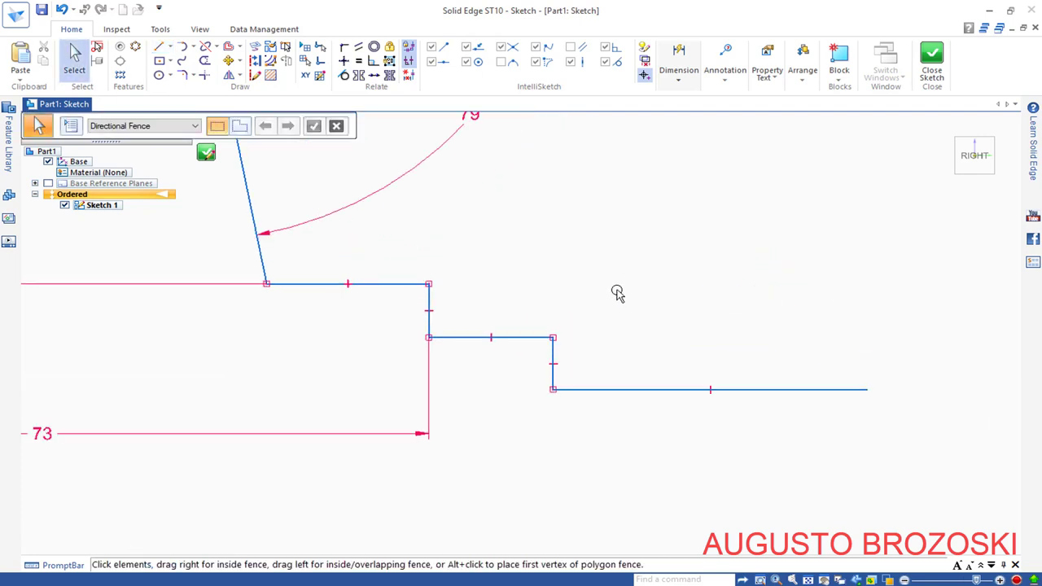
pyautogui.scroll(-2, 618, 294)
pyautogui.scroll(-2, 617, 293)
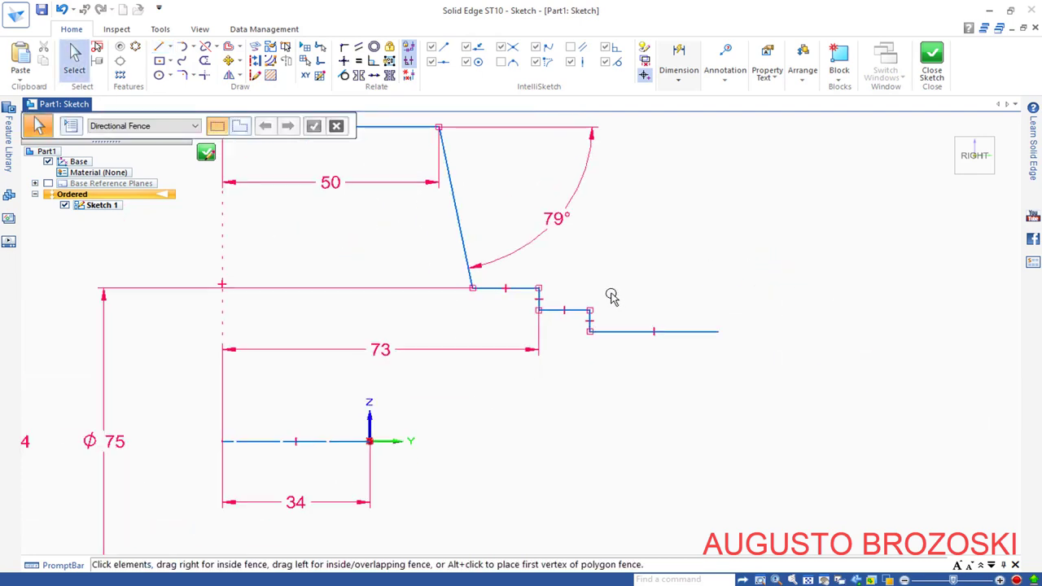
# Step: Add symmetric diameters of 72 on the short step line and 64 on the long lower line
pyautogui.click(681, 75)
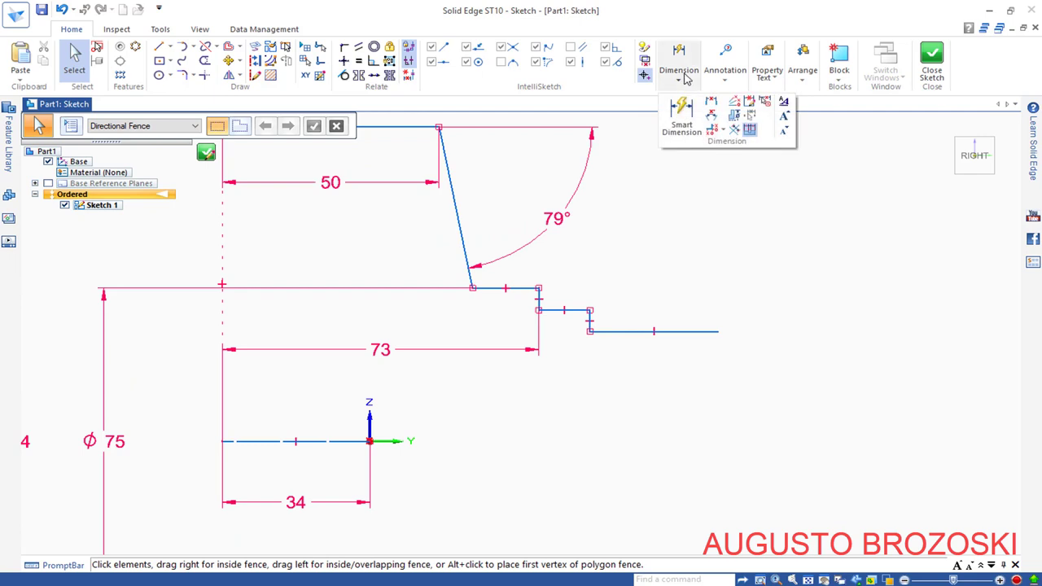
pyautogui.click(735, 118)
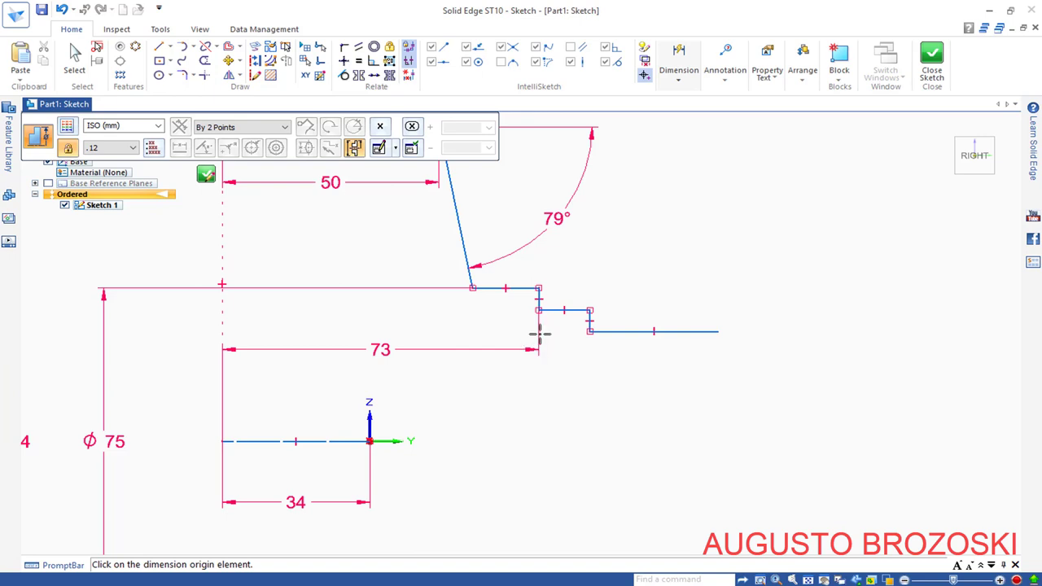
pyautogui.click(238, 440)
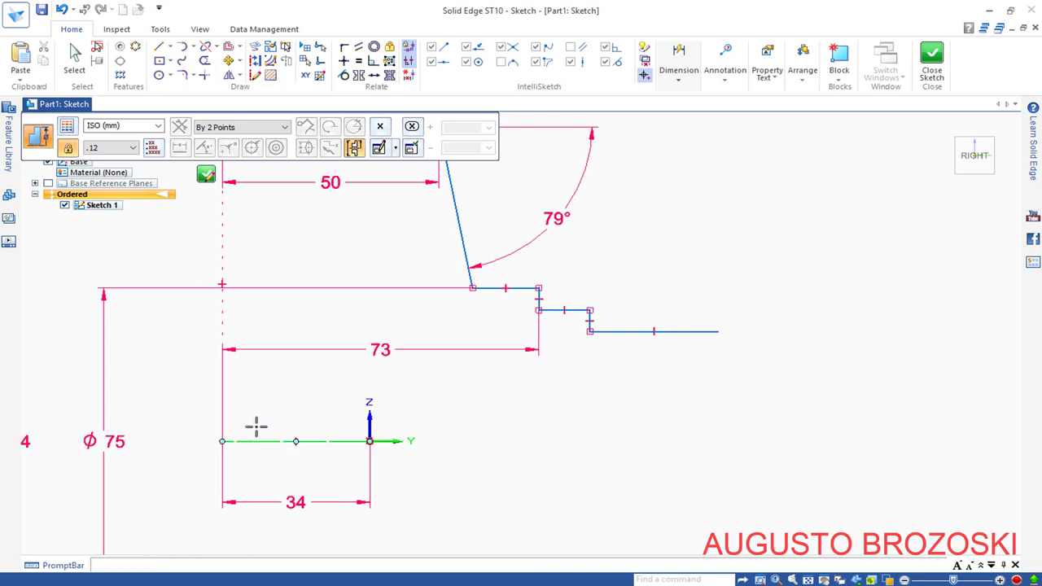
pyautogui.click(553, 310)
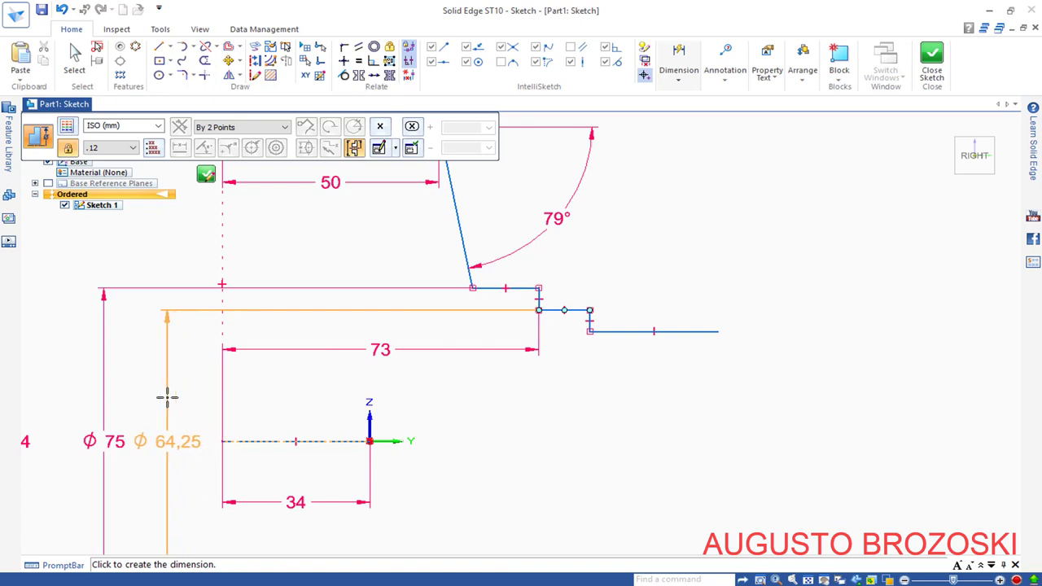
pyautogui.click(163, 397)
pyautogui.write('72')
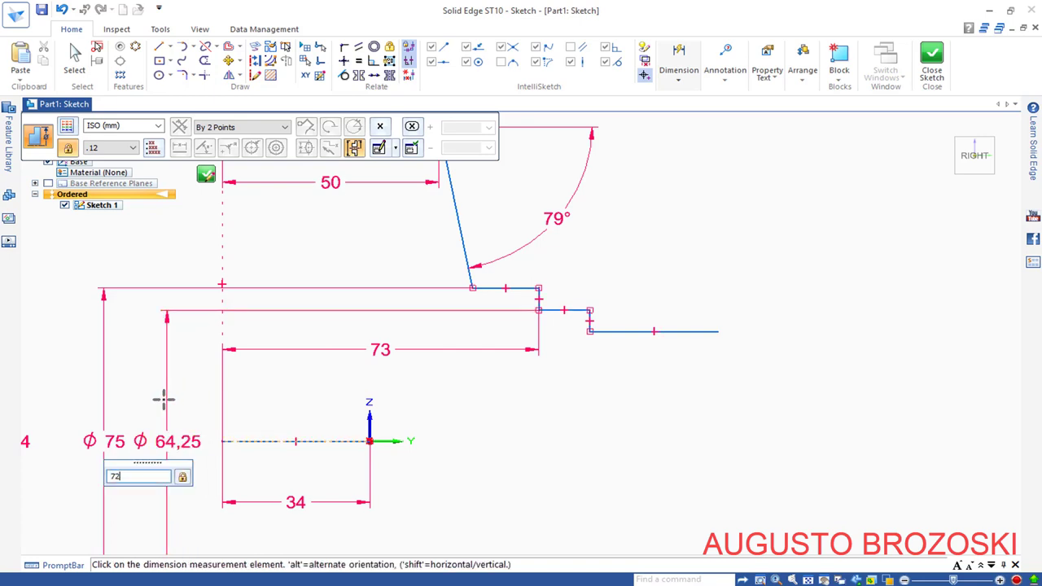
pyautogui.press('Return')
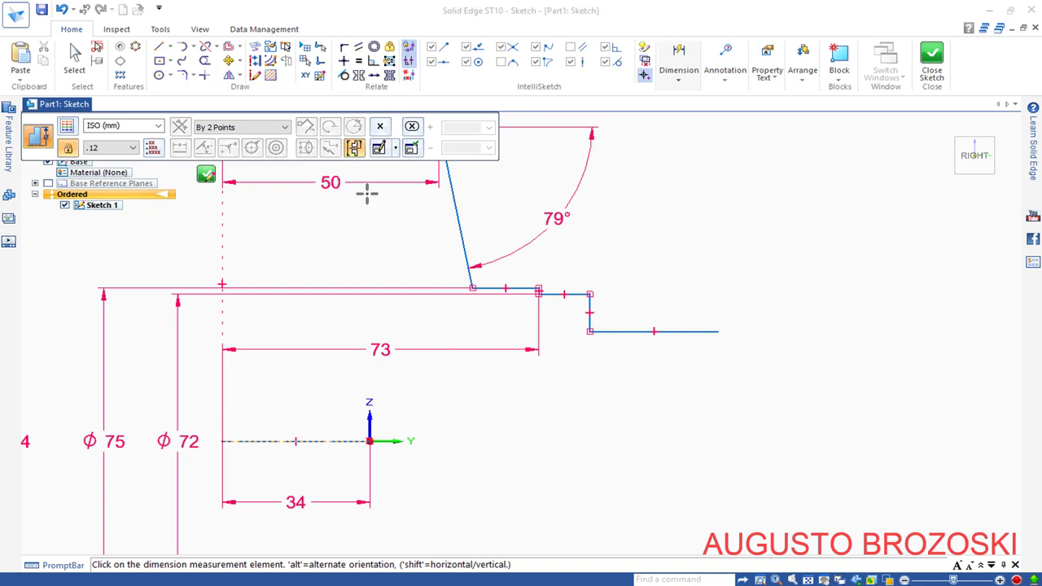
pyautogui.click(698, 332)
pyautogui.click(815, 389)
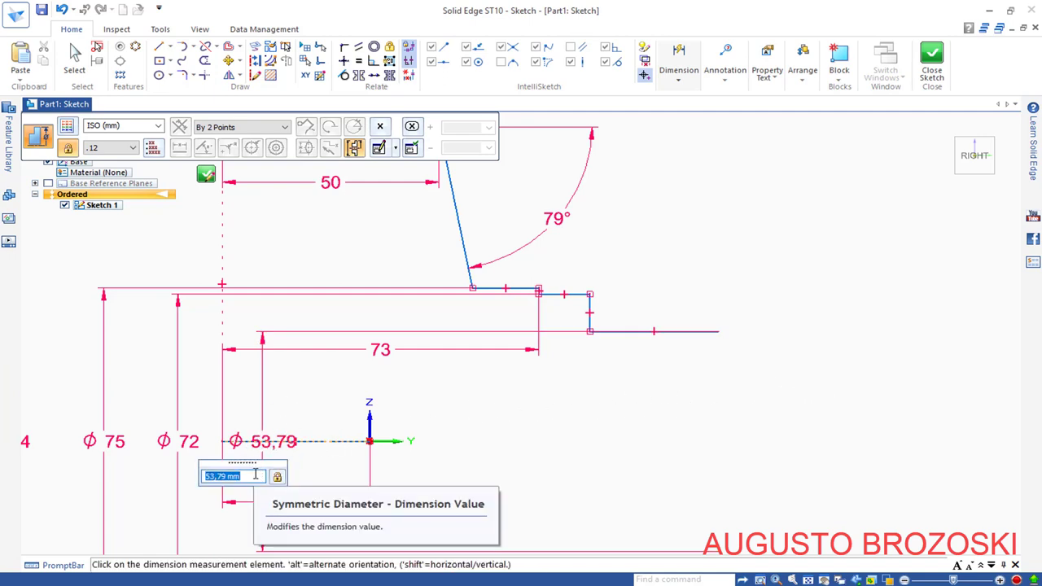
pyautogui.write('64')
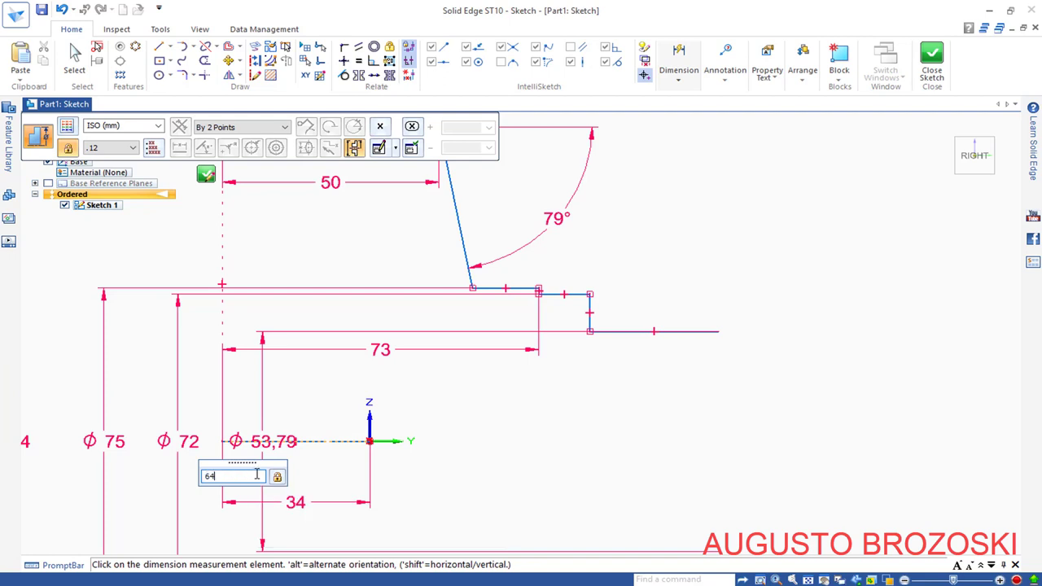
pyautogui.press('Return')
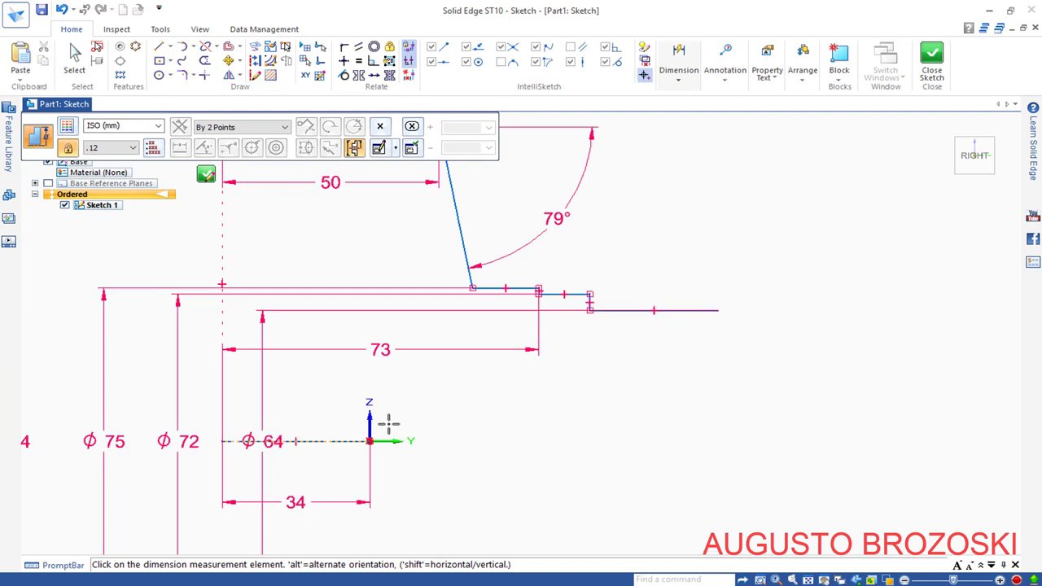
# Step: Dimension the upper step line's end at 75 from the vertical reference line
pyautogui.click(680, 77)
pyautogui.press('Escape')
pyautogui.press('Escape')
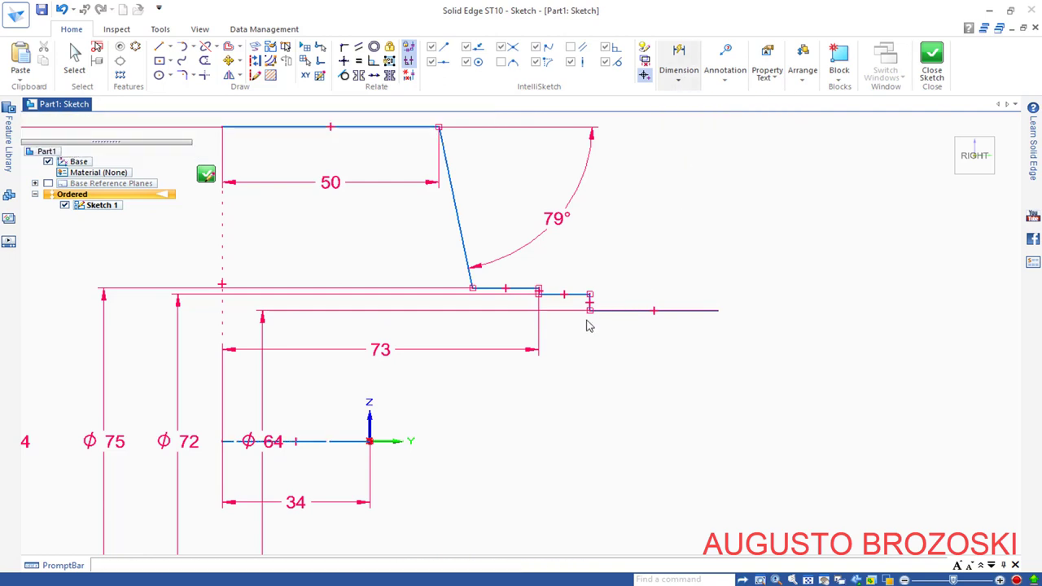
pyautogui.press('d')
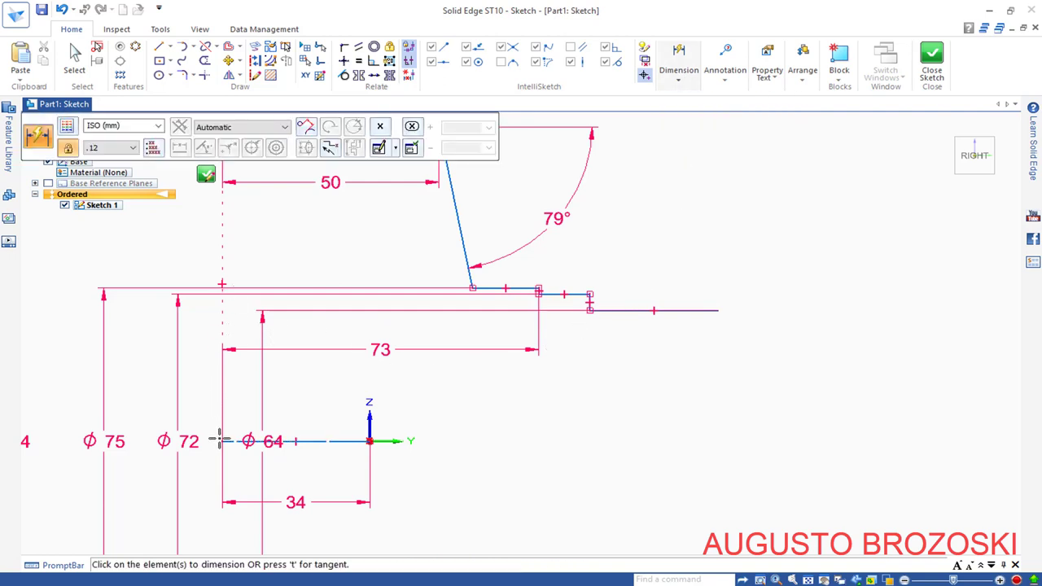
pyautogui.click(222, 440)
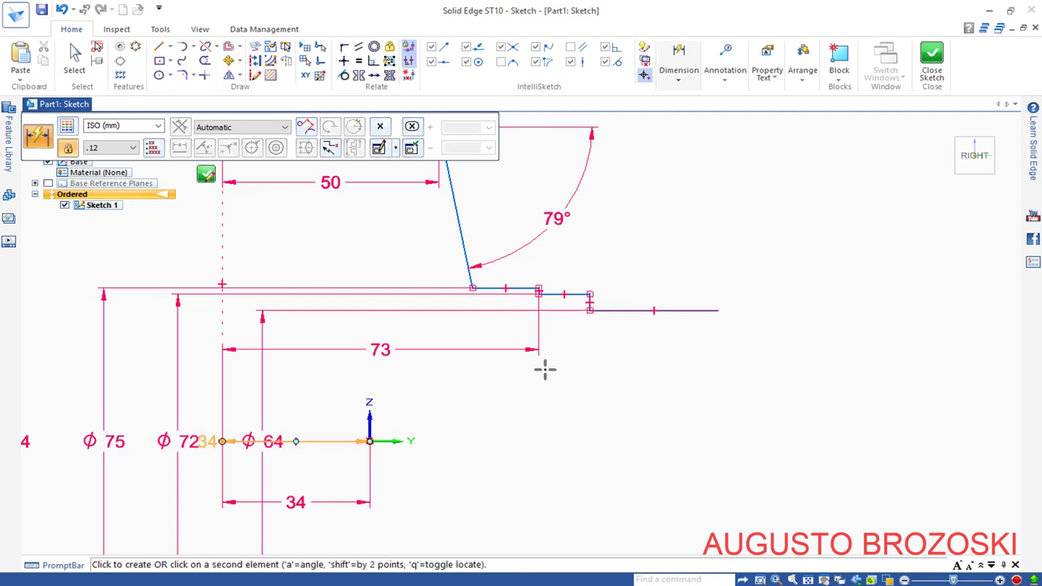
pyautogui.click(589, 310)
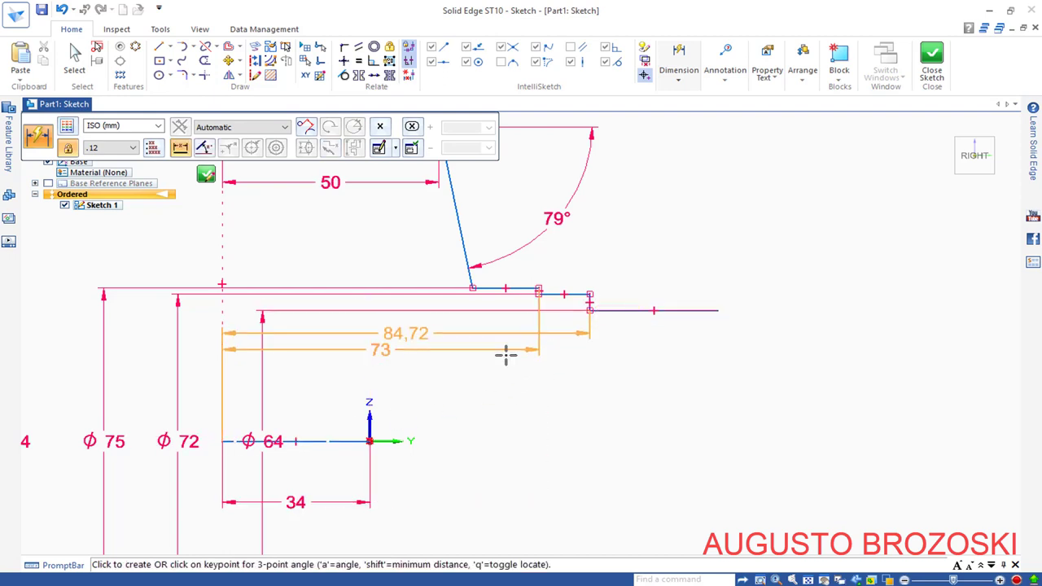
pyautogui.click(477, 385)
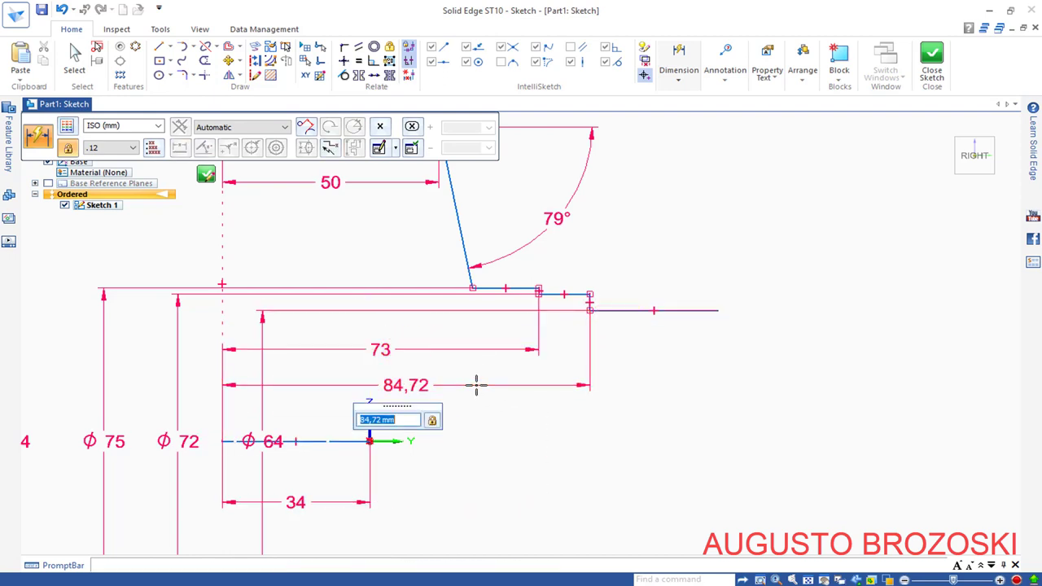
pyautogui.write('75')
pyautogui.press('Return')
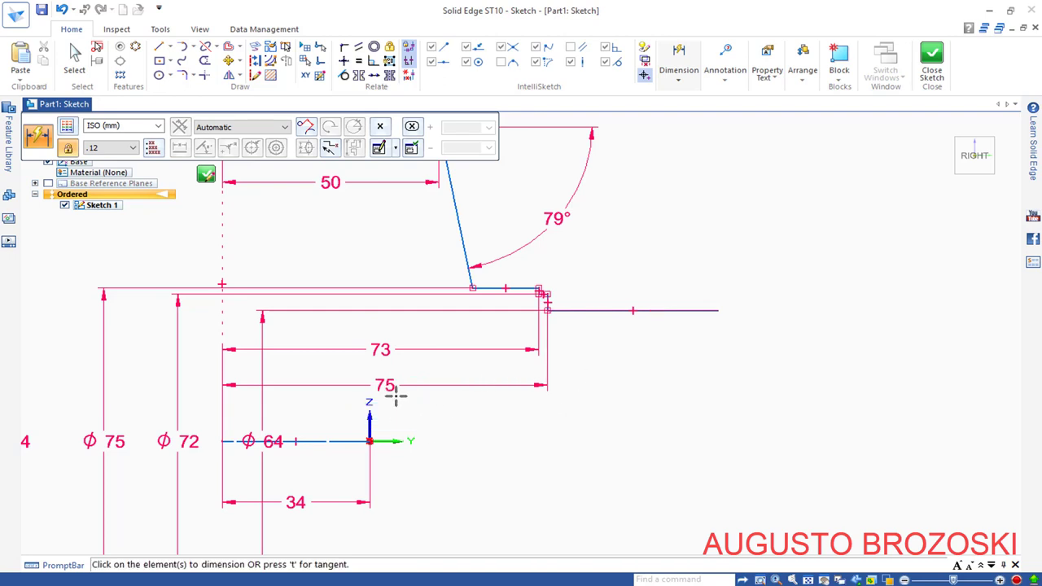
# Step: Dimension the long lower line's right end at 114 from the reference line, then fit the sketch in view
pyautogui.click(215, 442)
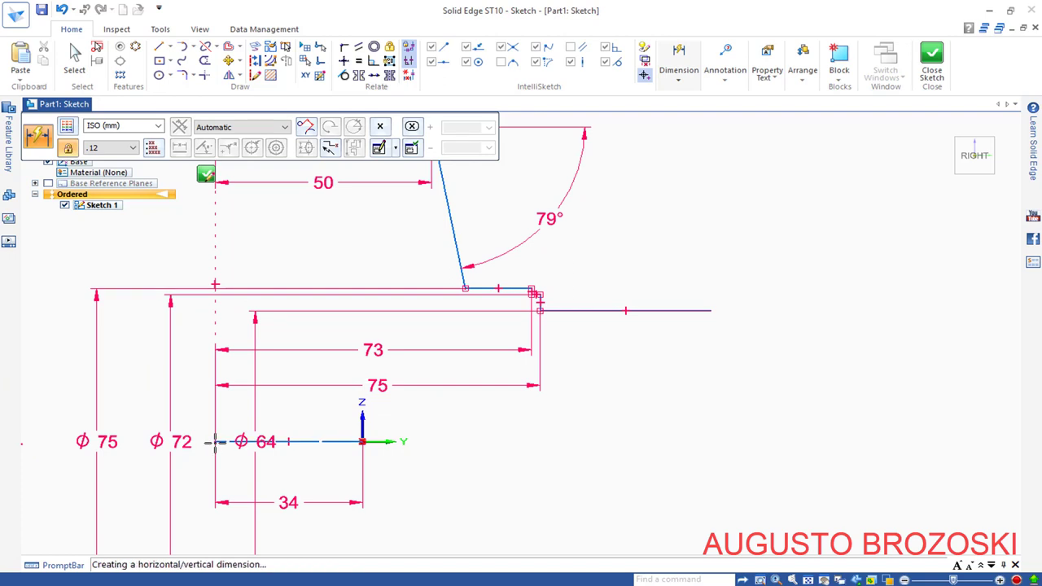
pyautogui.click(711, 312)
pyautogui.scroll(-2, 707, 314)
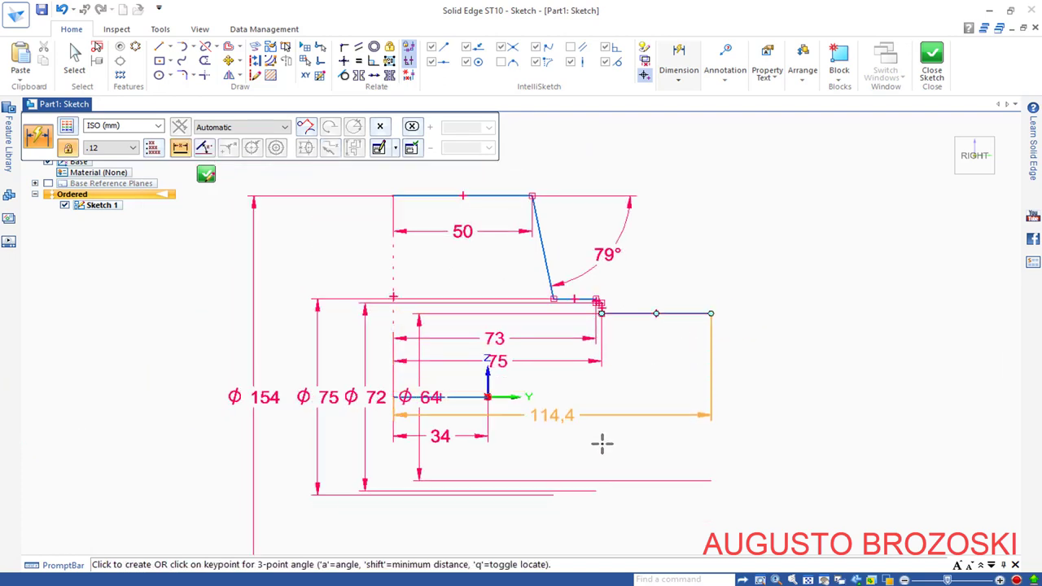
pyautogui.click(595, 524)
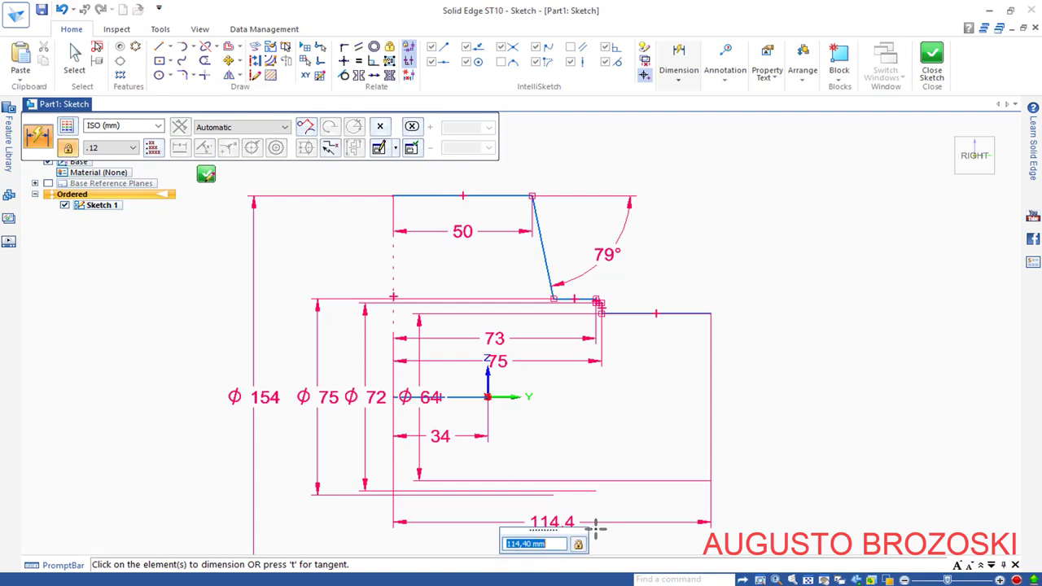
pyautogui.write('114')
pyautogui.press('Return')
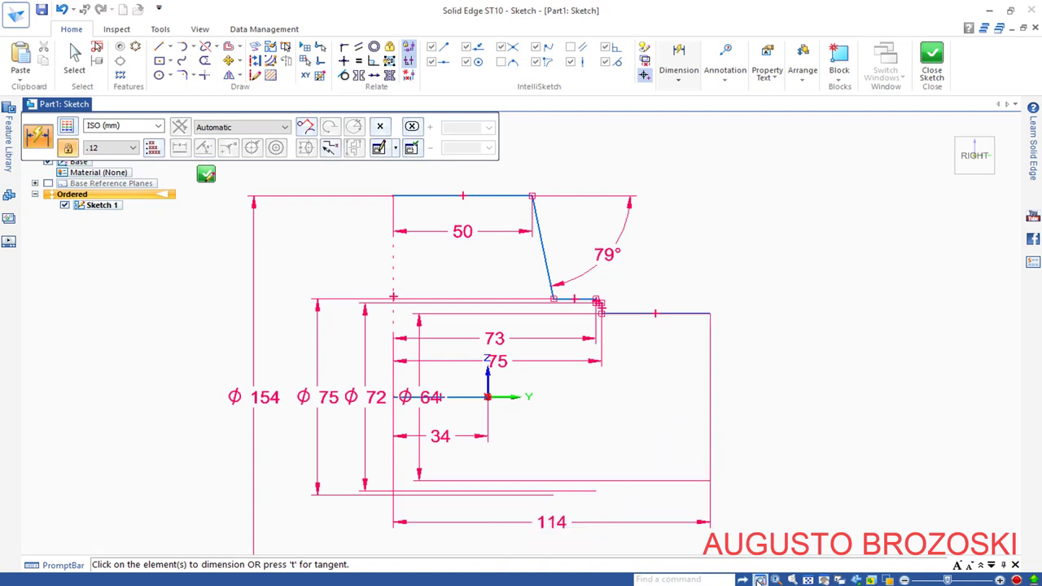
pyautogui.click(808, 580)
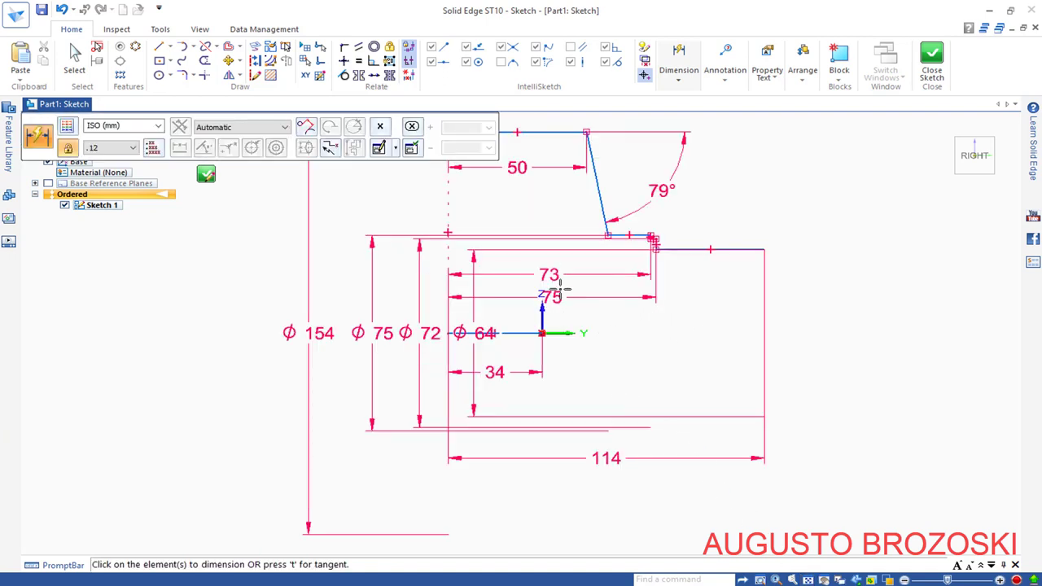
pyautogui.scroll(2, 640, 312)
pyautogui.scroll(-4, 628, 312)
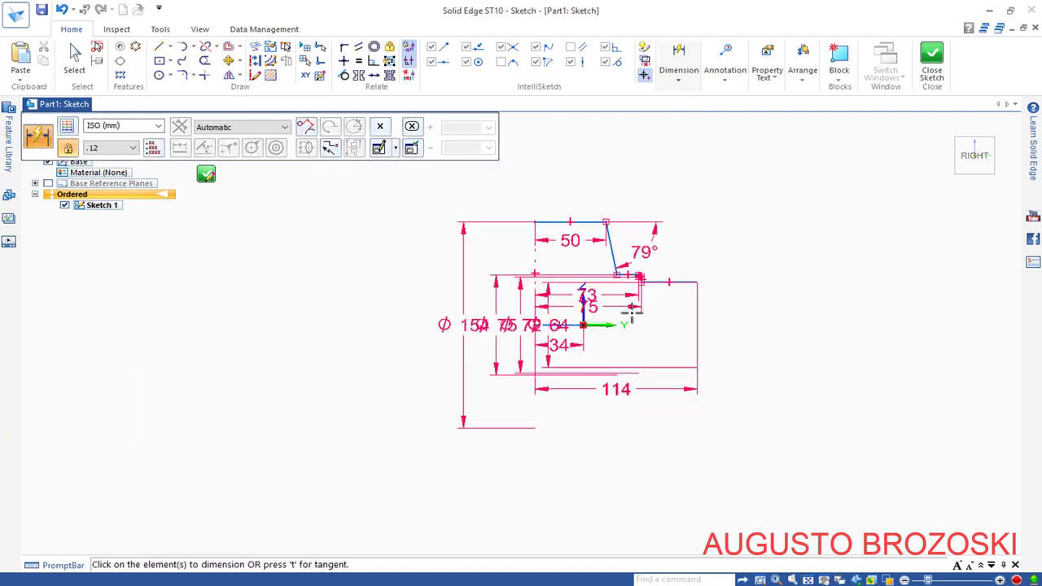
pyautogui.scroll(3, 679, 258)
pyautogui.scroll(1, 652, 280)
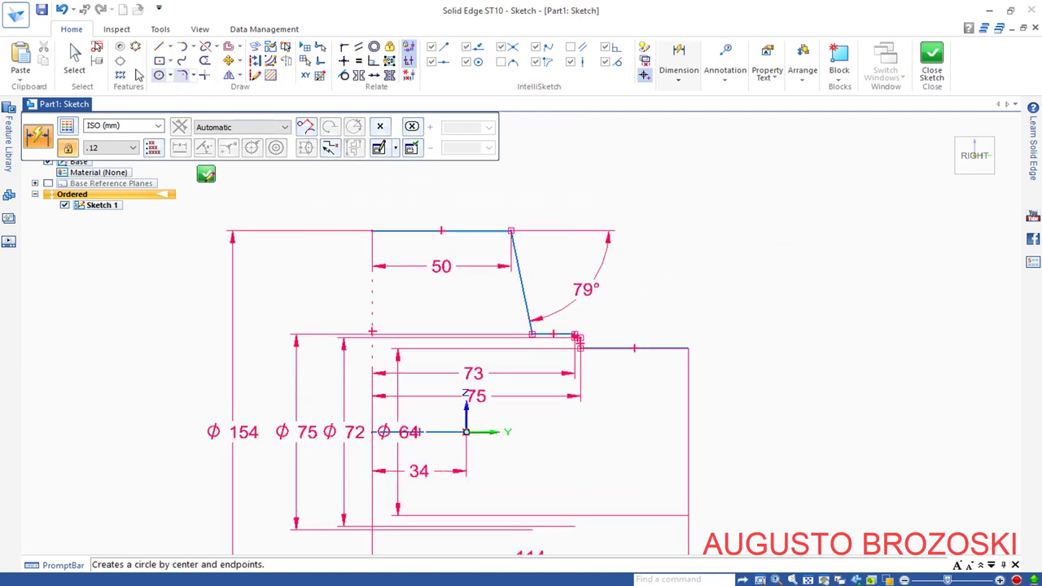
# Step: Draw a line chain from the profile's right end: up, short left, tall up, left across the top, back down
pyautogui.click(159, 46)
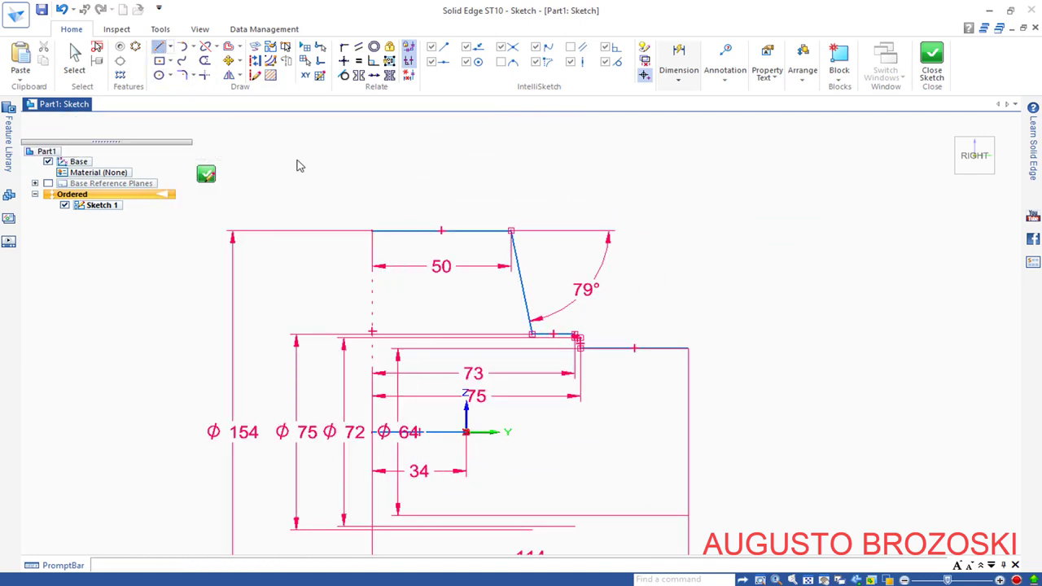
pyautogui.click(689, 347)
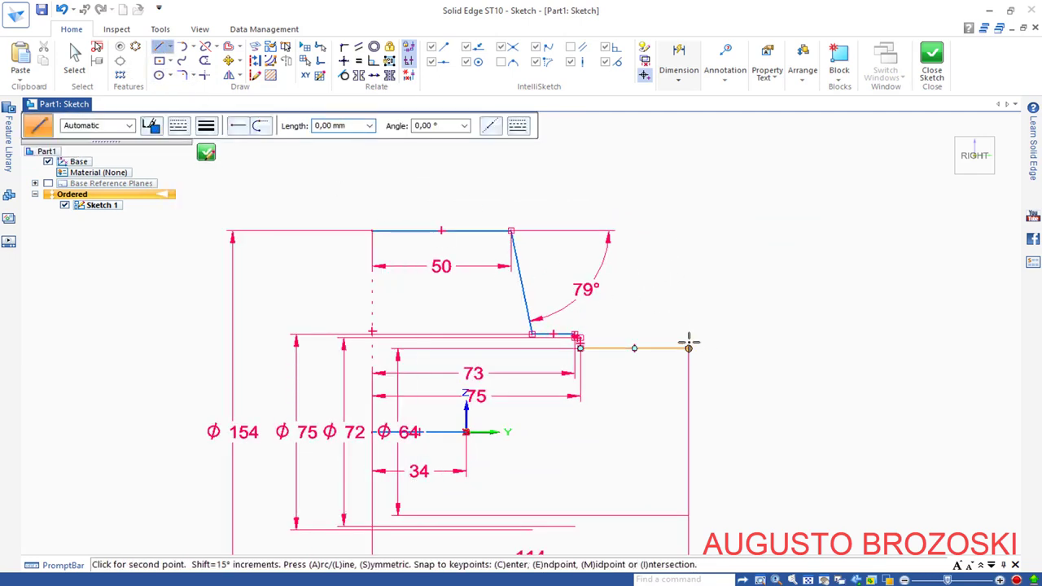
pyautogui.click(689, 278)
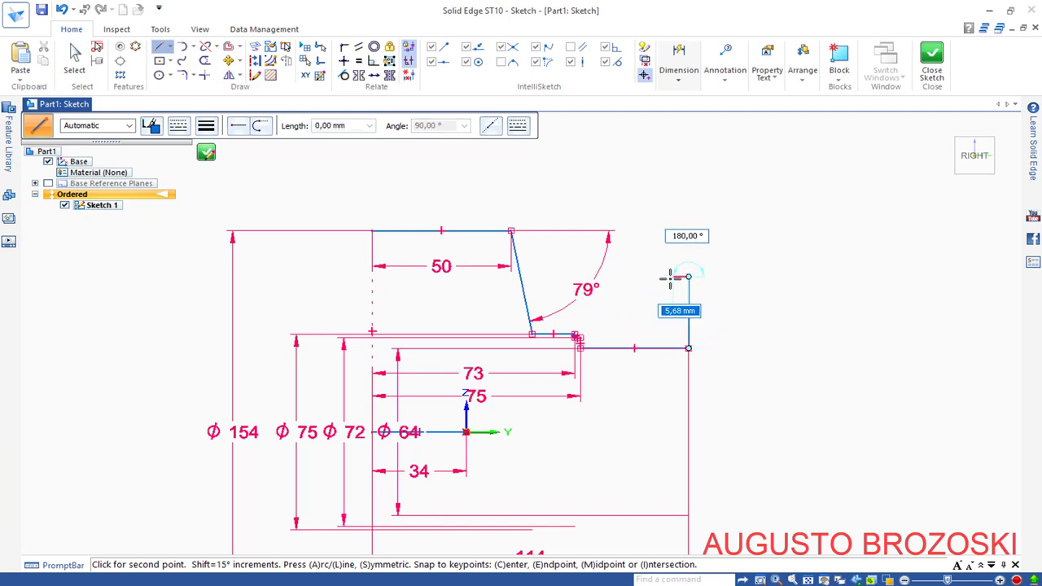
pyautogui.click(670, 277)
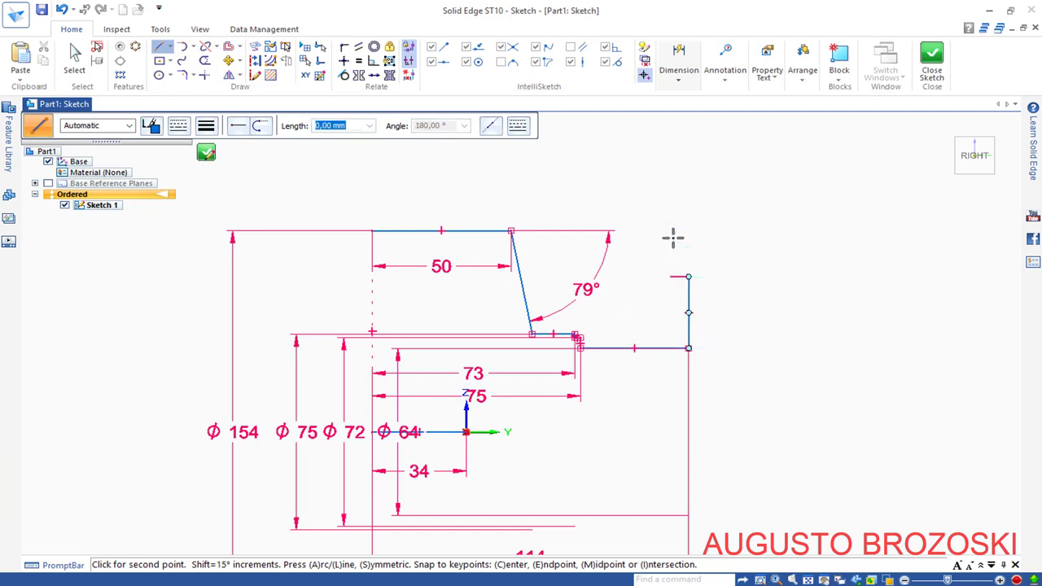
pyautogui.click(670, 163)
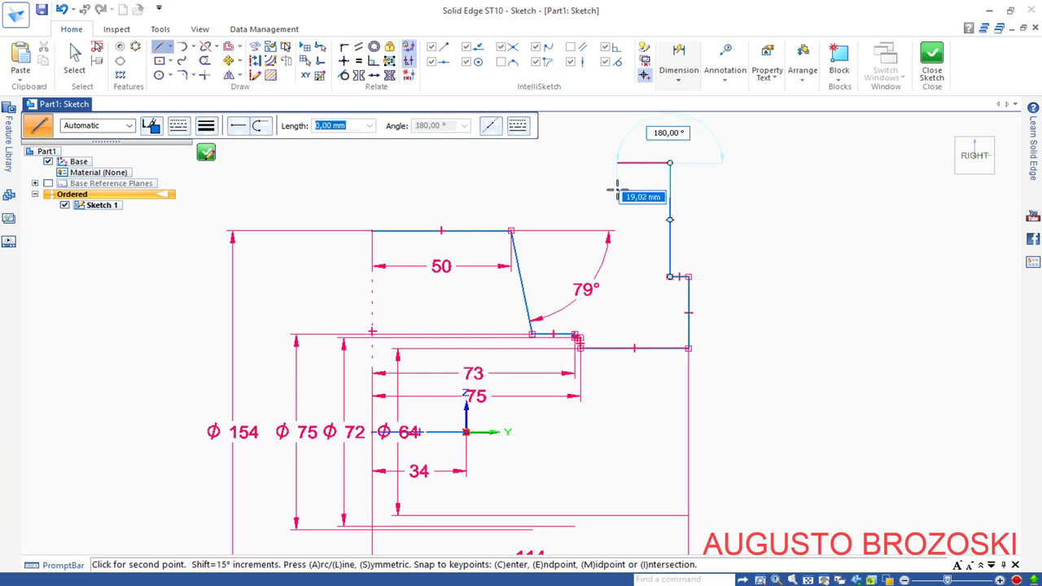
pyautogui.click(618, 163)
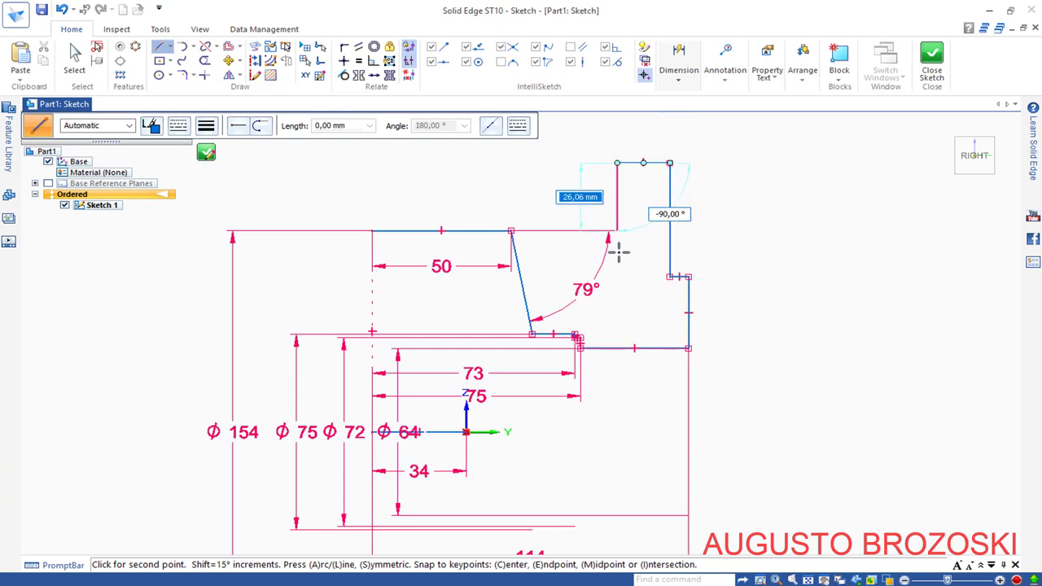
pyautogui.click(617, 324)
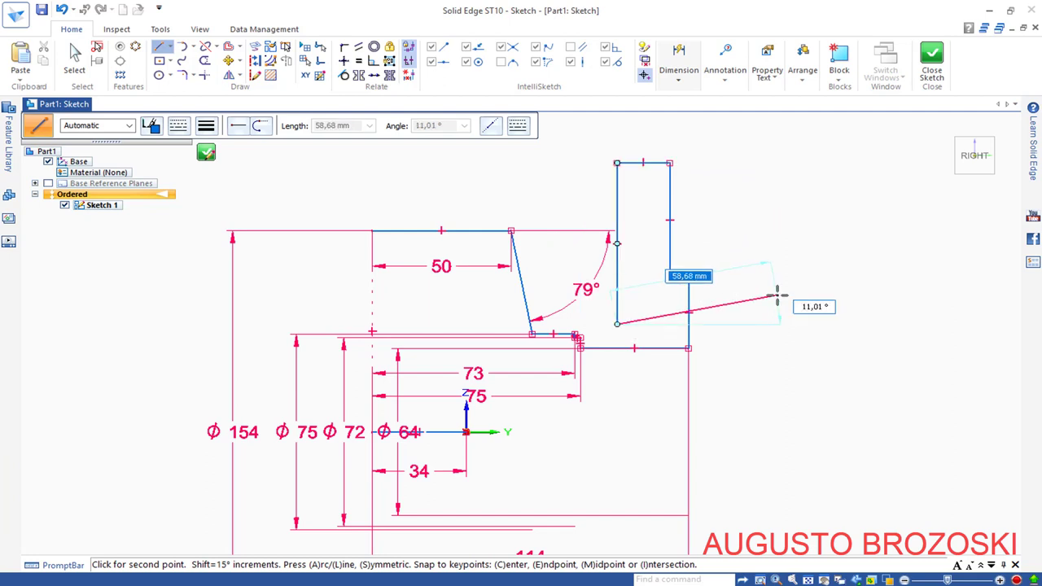
pyautogui.press('Escape')
pyautogui.press('Escape')
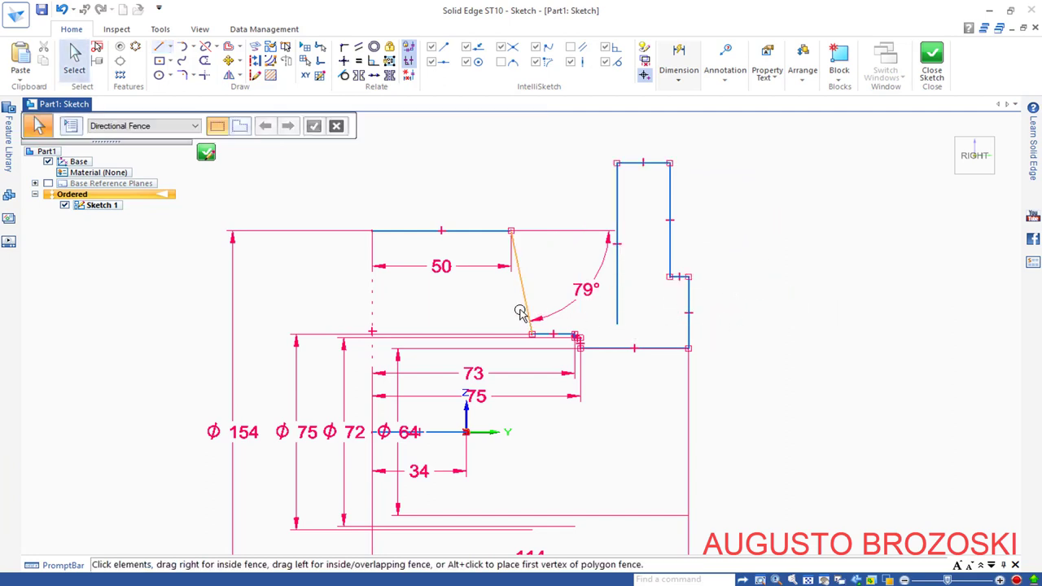
pyautogui.scroll(-1, 527, 301)
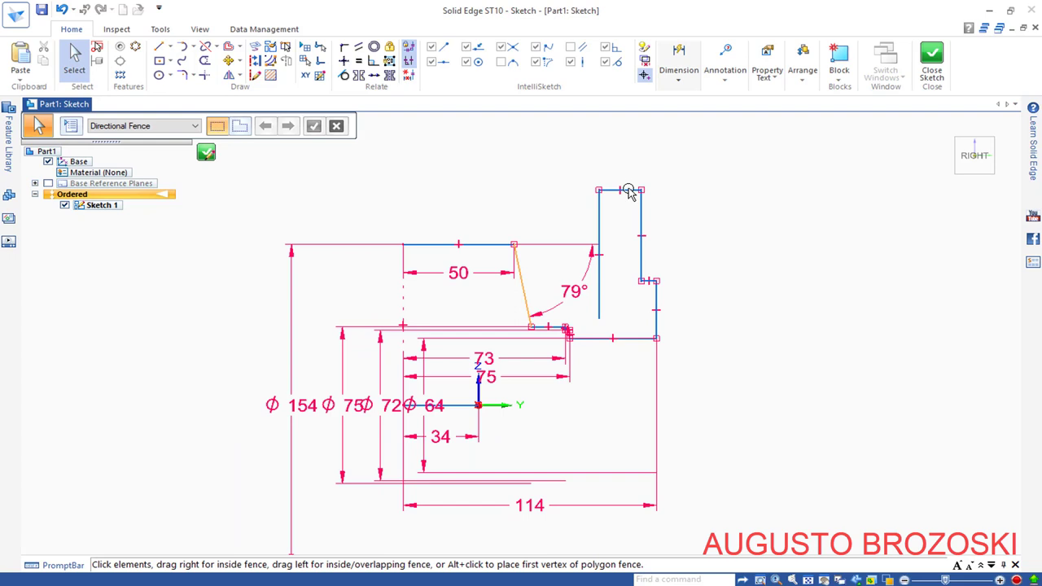
# Step: Add a symmetric diameter dimension from the axis line to the right vertical step line
pyautogui.click(681, 79)
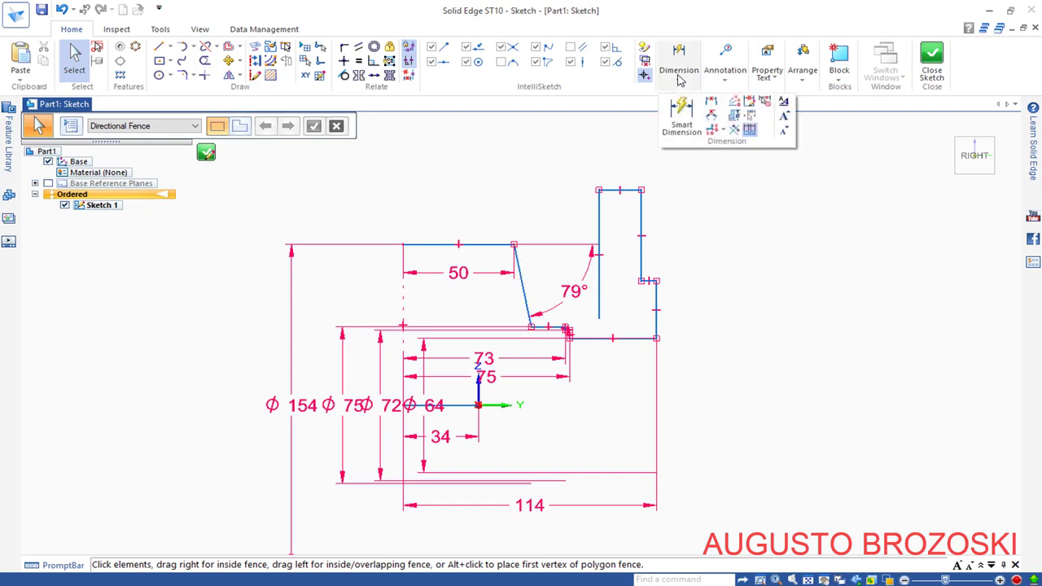
pyautogui.click(735, 120)
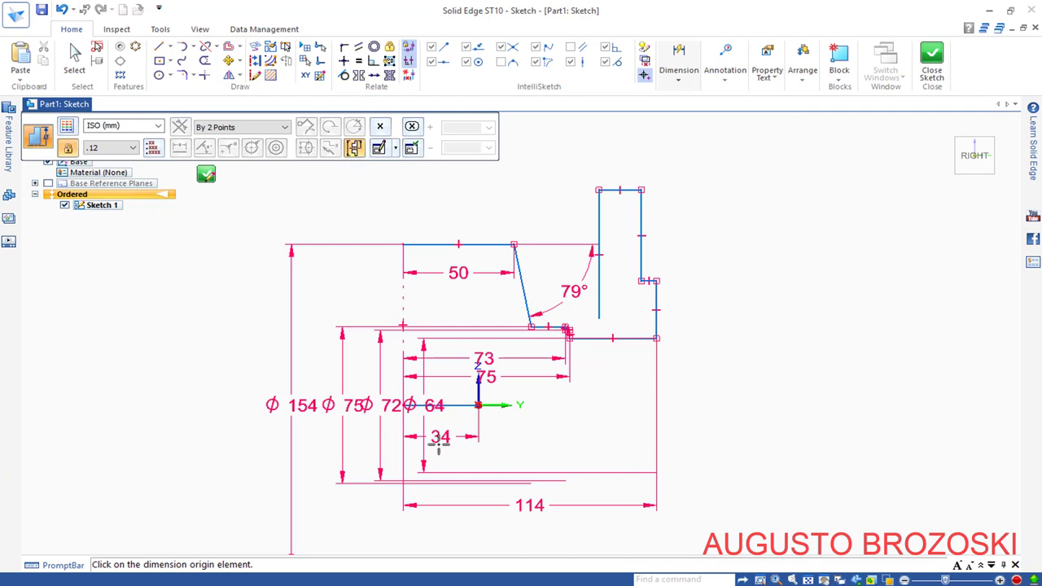
pyautogui.click(463, 405)
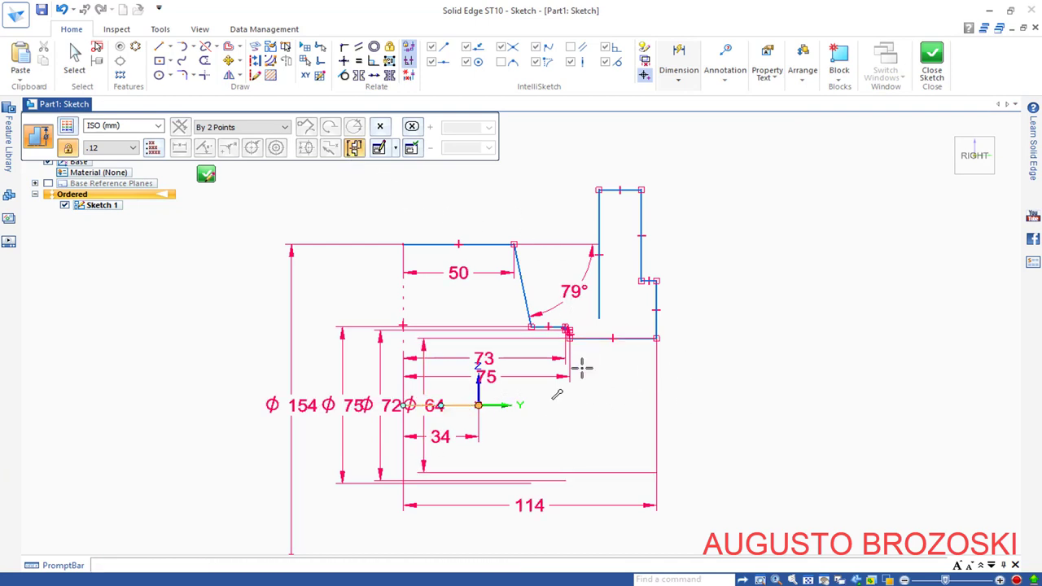
pyautogui.scroll(-2, 656, 283)
pyautogui.scroll(6, 656, 283)
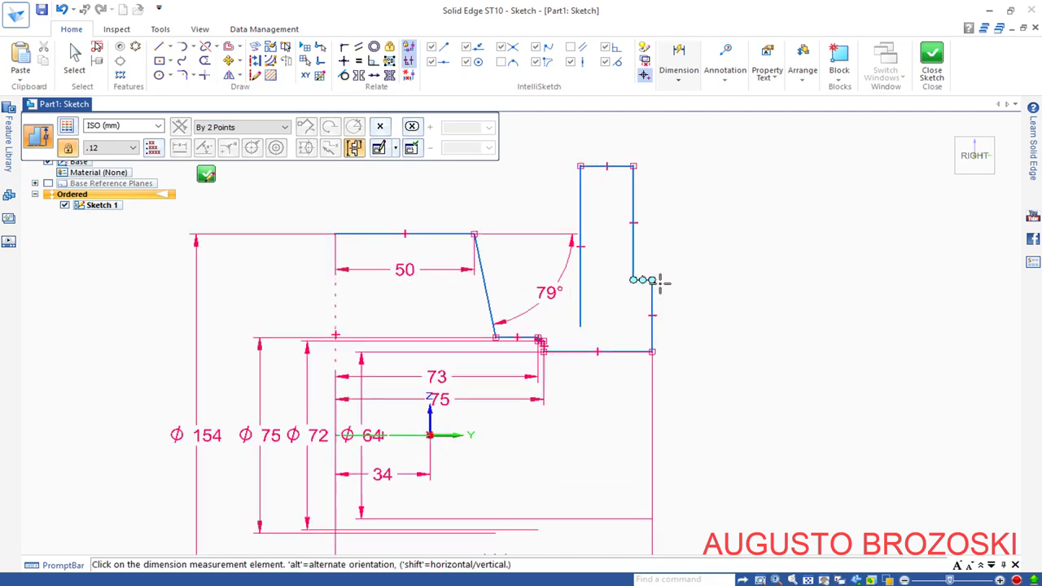
pyautogui.scroll(2, 656, 284)
pyautogui.click(635, 324)
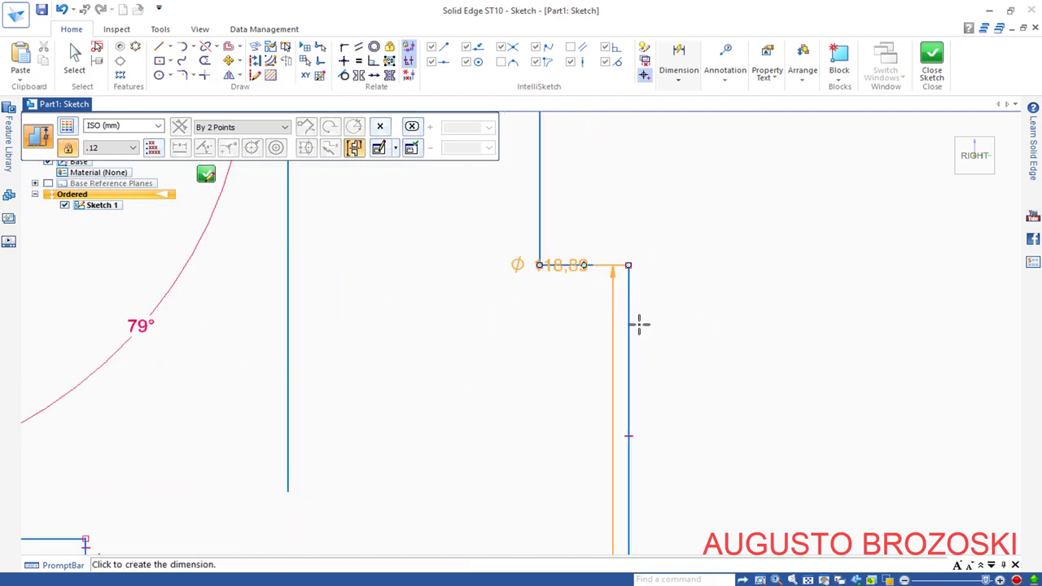
pyautogui.scroll(-2, 638, 325)
pyautogui.scroll(-4, 639, 330)
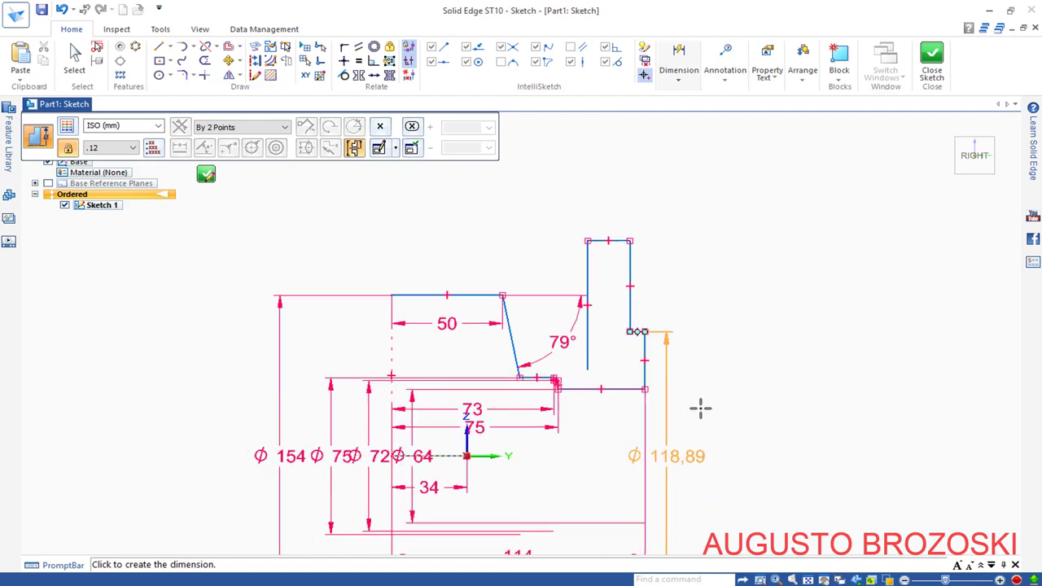
pyautogui.click(741, 443)
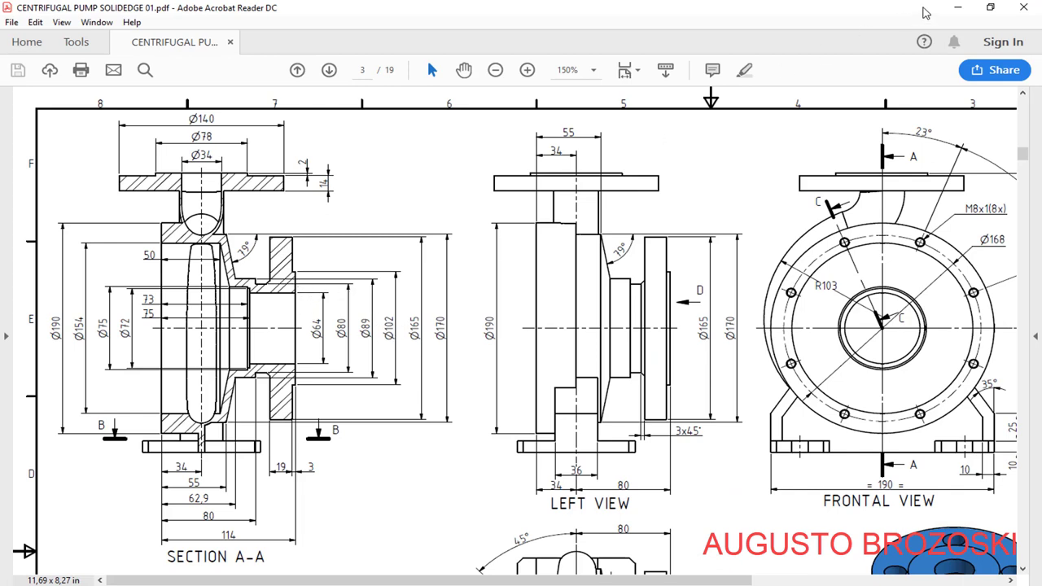
# Step: Set the right step's diameter dimension to 102
pyautogui.click(958, 8)
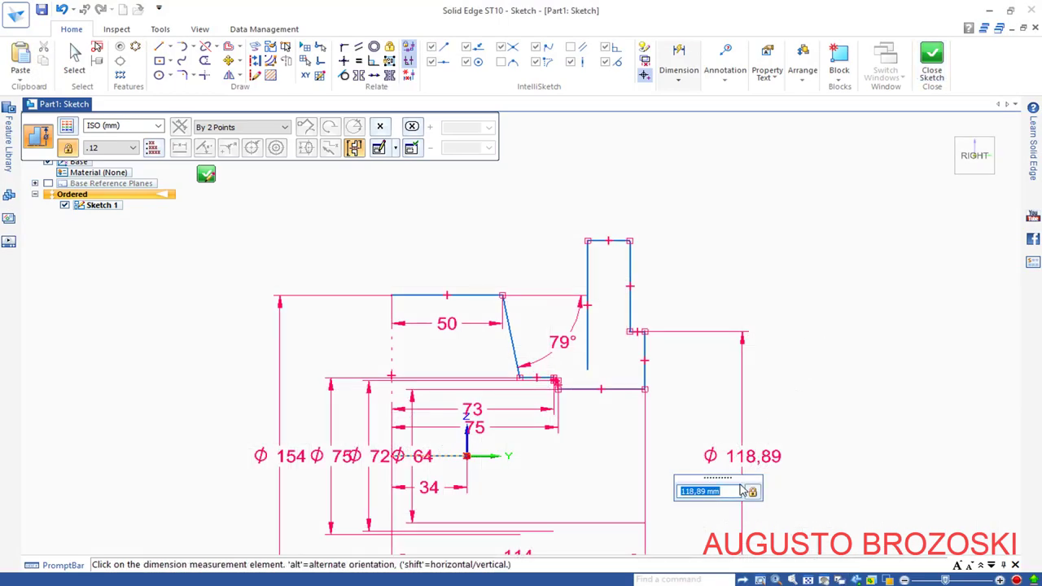
pyautogui.write('102')
pyautogui.press('Return')
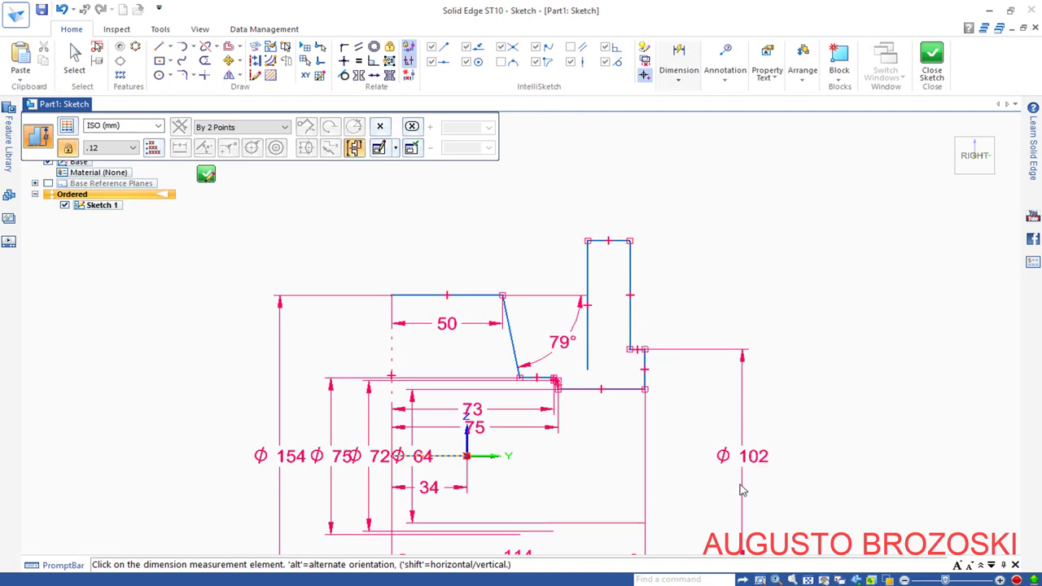
# Step: Dimension the top horizontal line as a 165 diameter, checking the value on the drawing
pyautogui.click(619, 241)
pyautogui.click(741, 393)
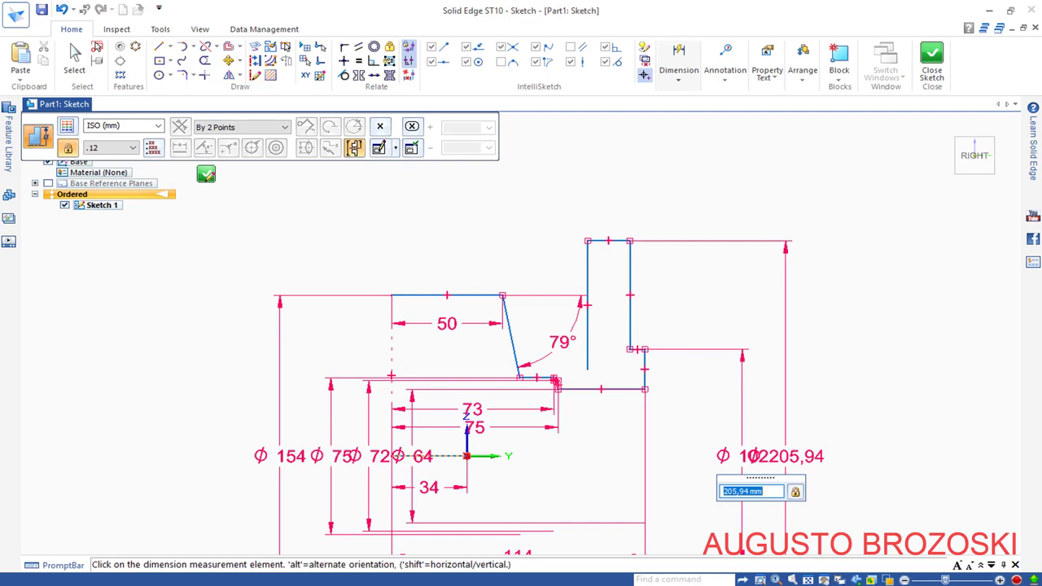
pyautogui.hotkey('alt', 'Tab')
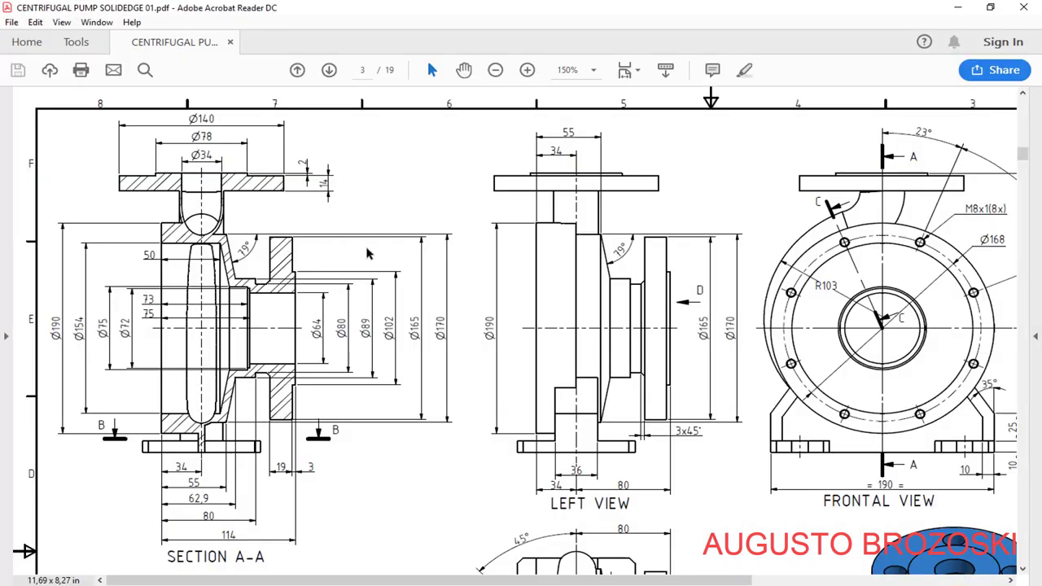
pyautogui.click(957, 7)
pyautogui.press('BackSpace')
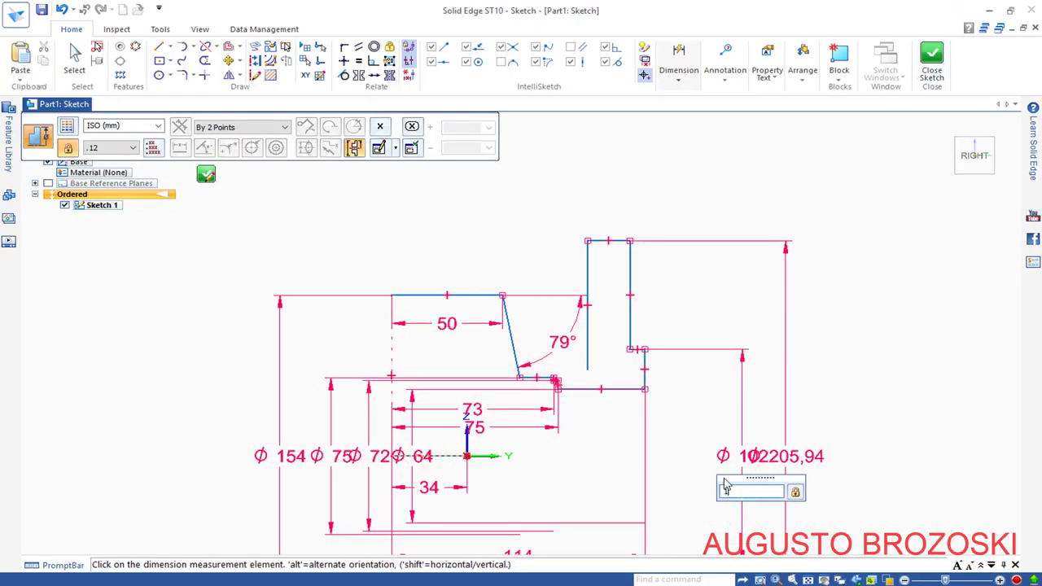
pyautogui.press('Return')
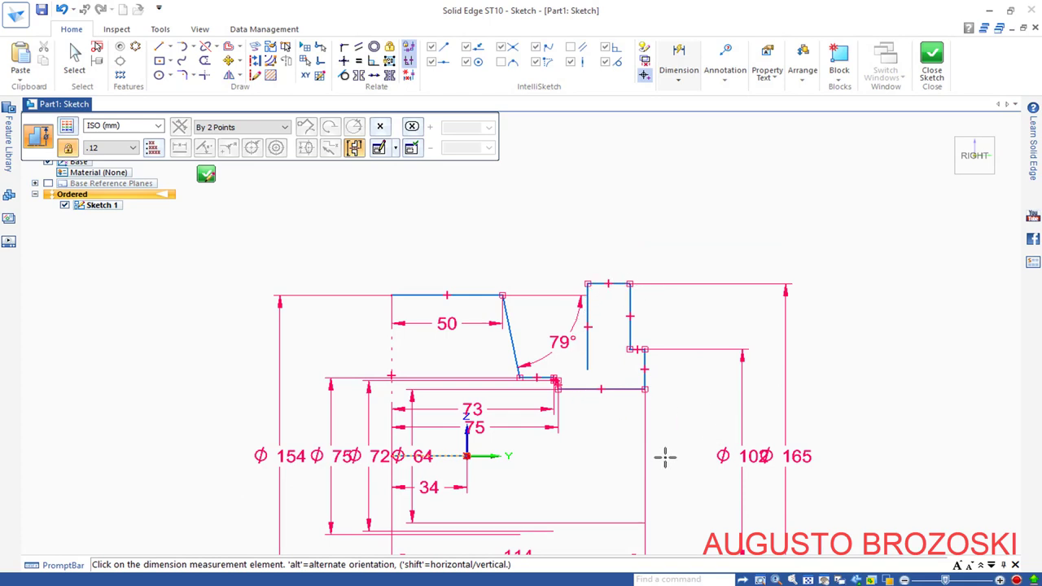
pyautogui.click(678, 79)
pyautogui.click(673, 109)
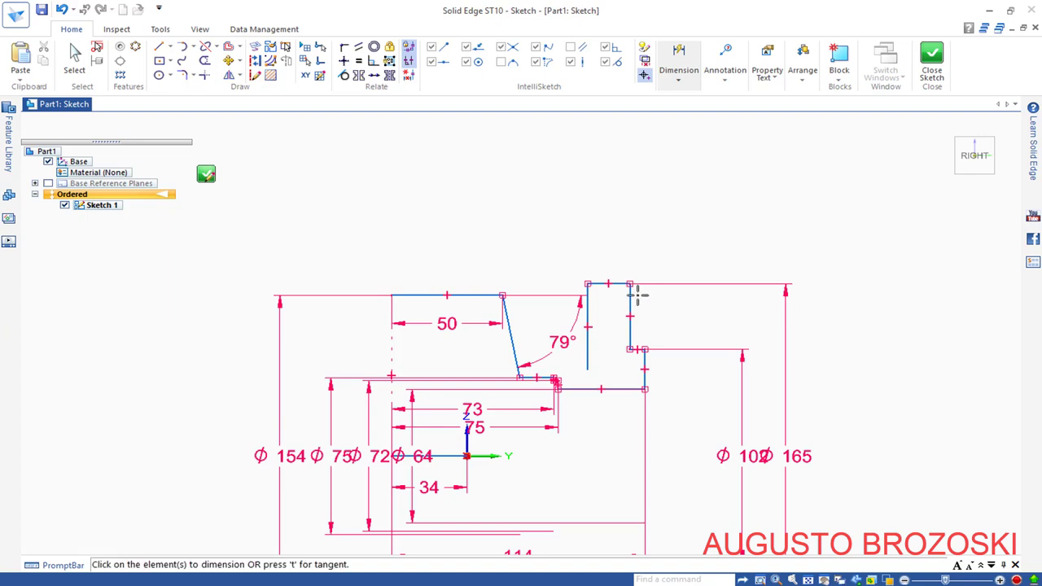
# Step: Dimension the step between the two vertical flange lines at 3
pyautogui.scroll(-3, 657, 328)
pyautogui.scroll(5, 655, 329)
pyautogui.scroll(2, 654, 329)
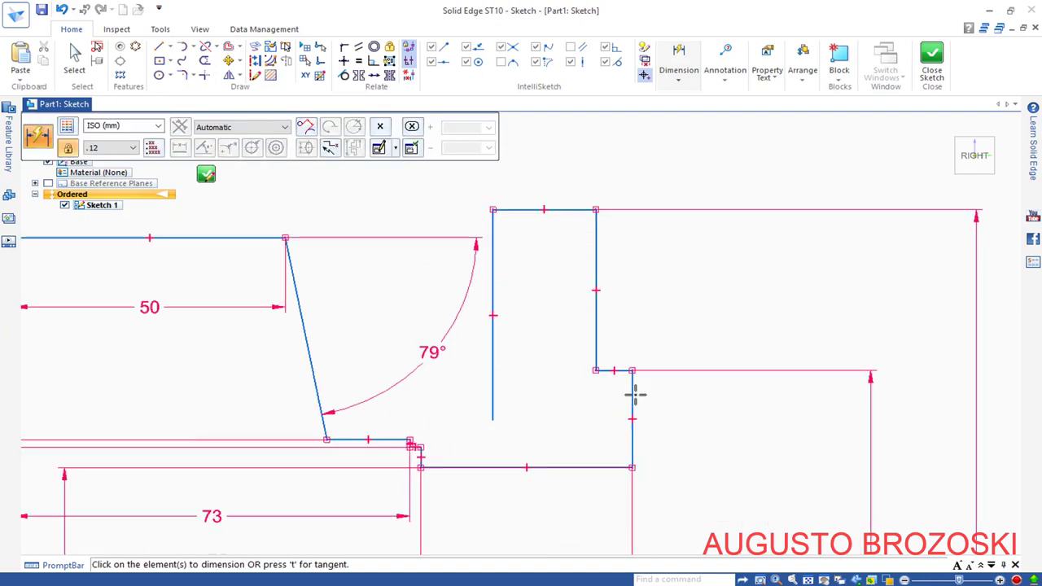
pyautogui.click(632, 396)
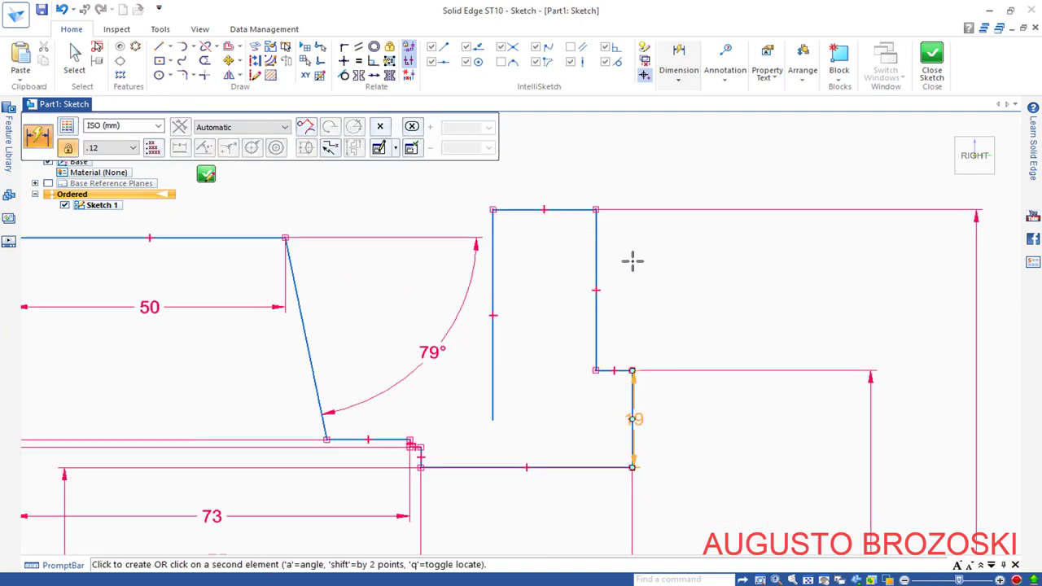
pyautogui.click(597, 233)
pyautogui.scroll(-3, 626, 248)
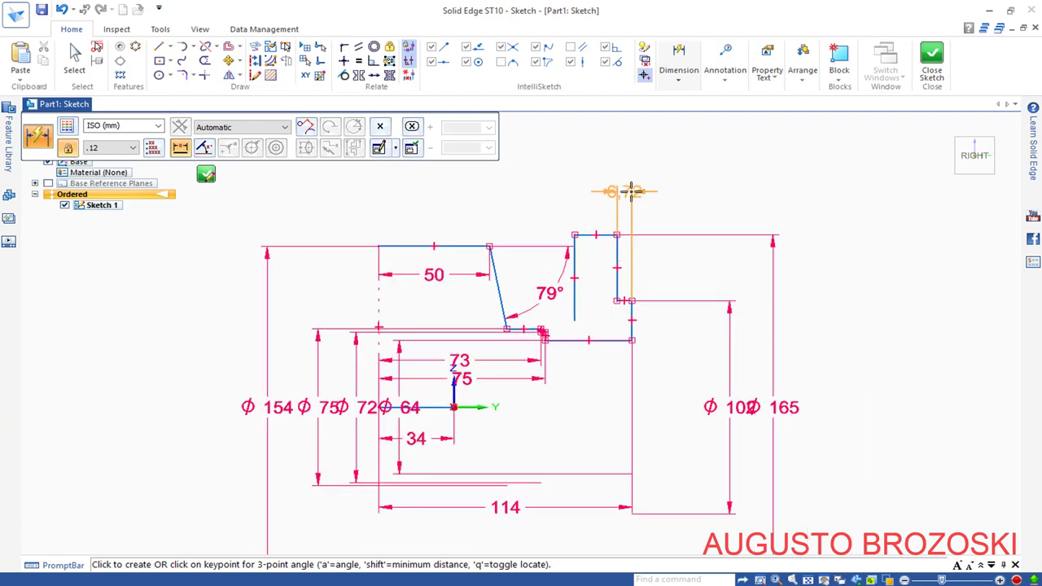
pyautogui.click(631, 194)
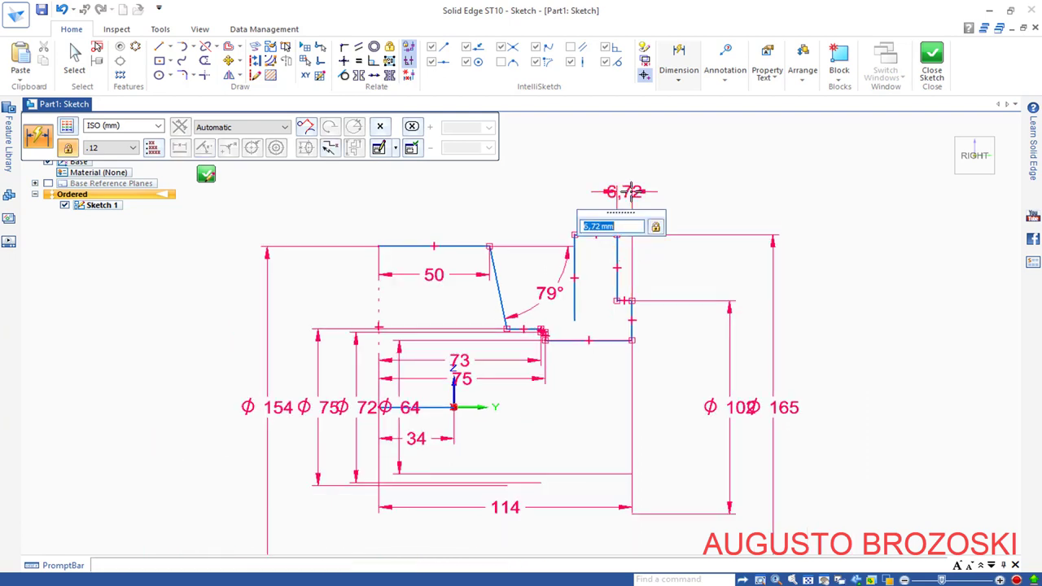
pyautogui.press('Return')
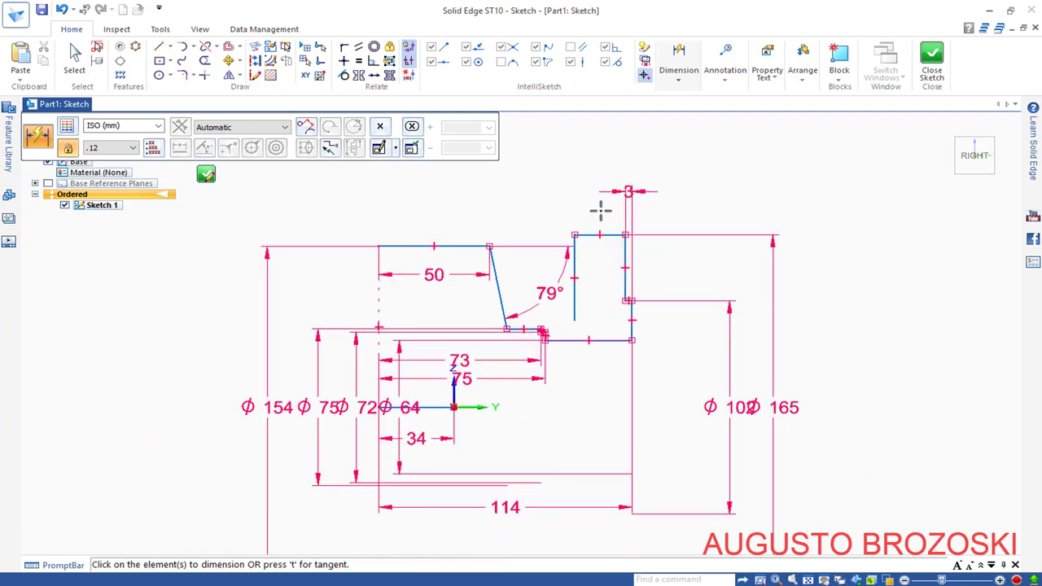
# Step: Dimension the top flange line's width at 19
pyautogui.click(591, 235)
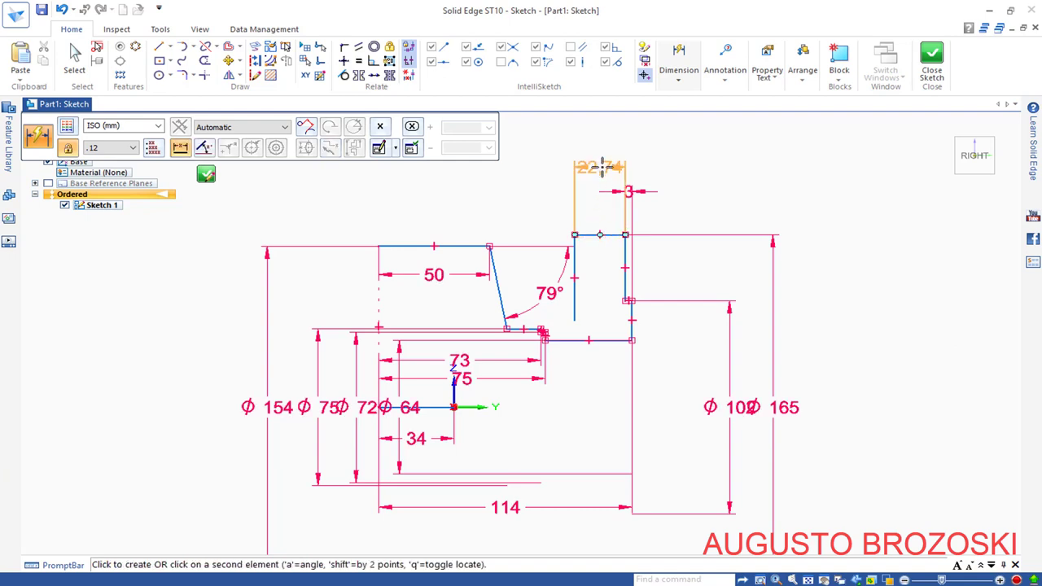
pyautogui.click(602, 167)
pyautogui.write('19')
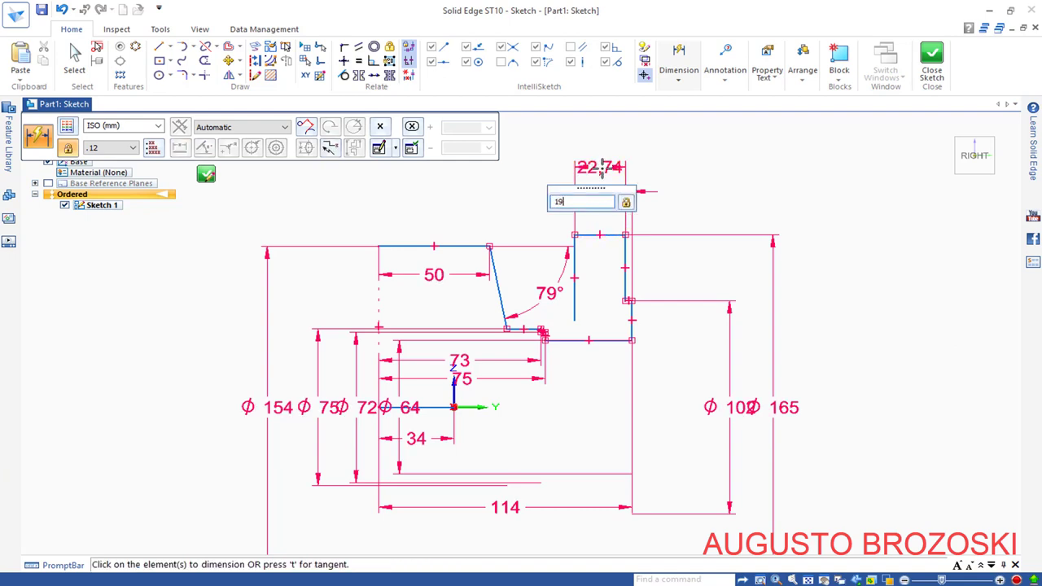
pyautogui.press('Return')
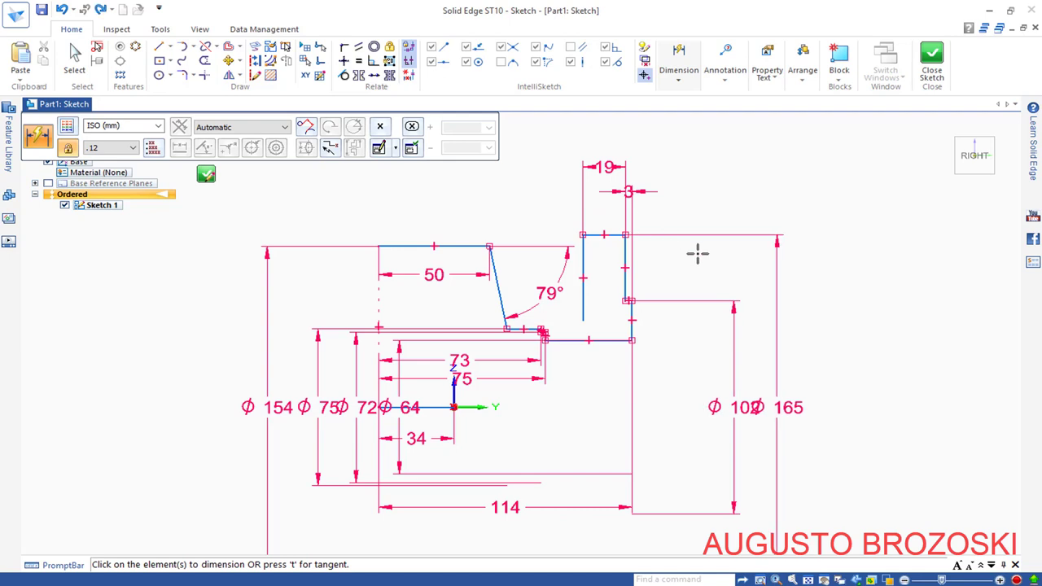
pyautogui.press('Escape')
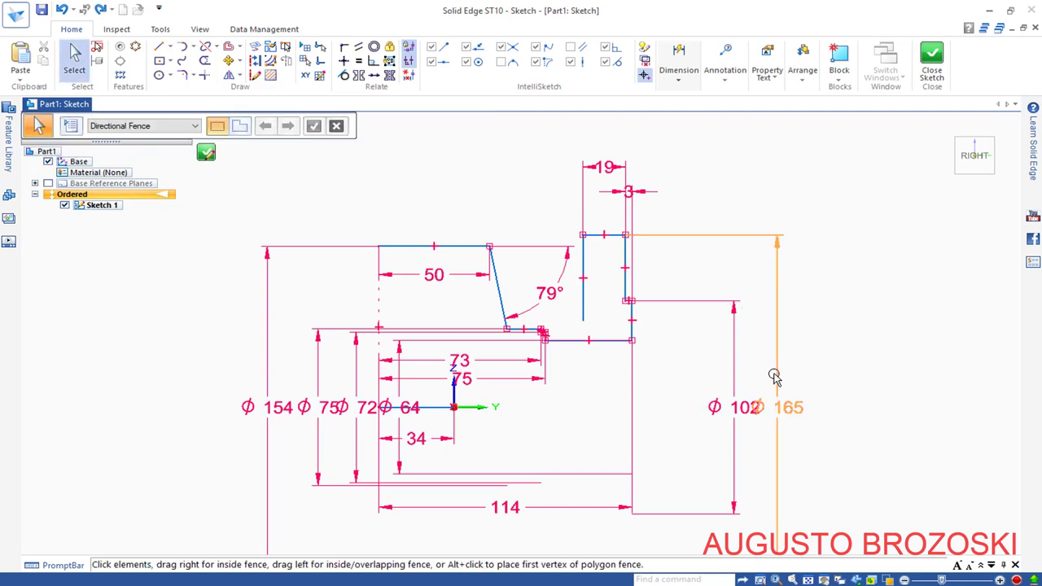
# Step: Move the Φ165 label up and shift the Φ154, Φ75 and Φ72 dimensions left
pyautogui.click(792, 409)
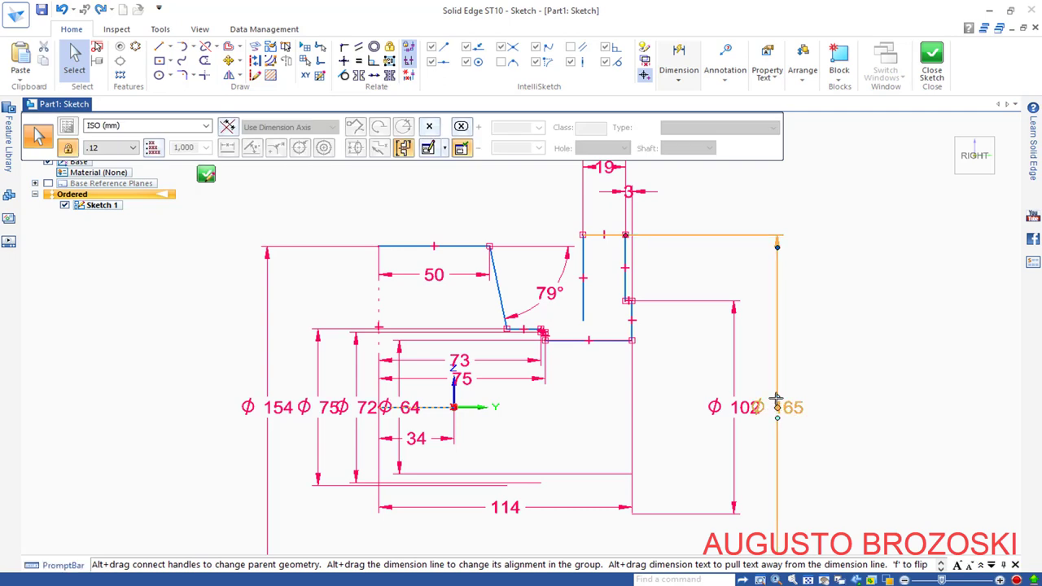
pyautogui.moveTo(776, 399); pyautogui.dragTo(783, 364)
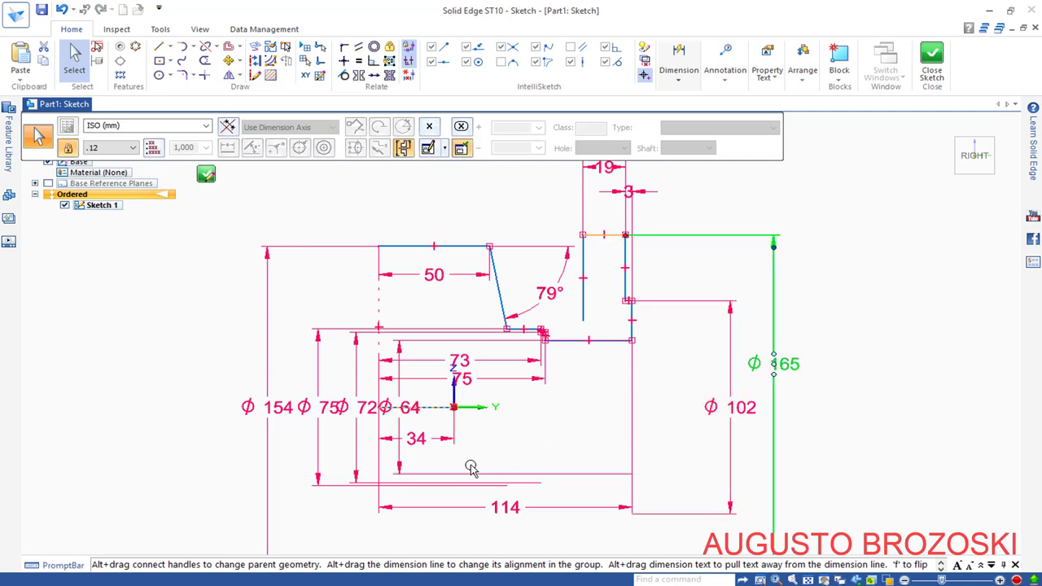
pyautogui.click(267, 407)
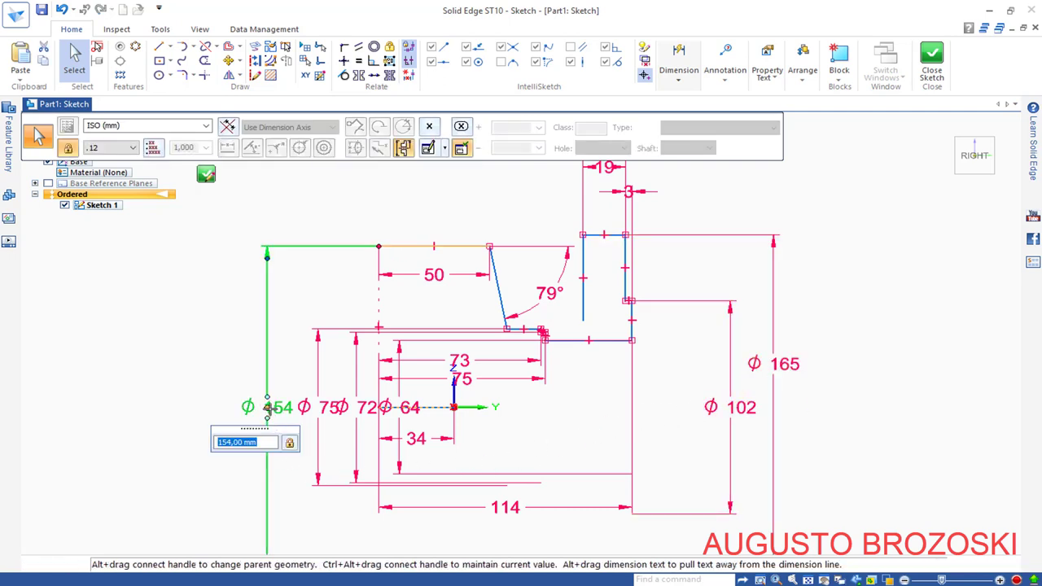
pyautogui.moveTo(267, 407); pyautogui.dragTo(203, 408)
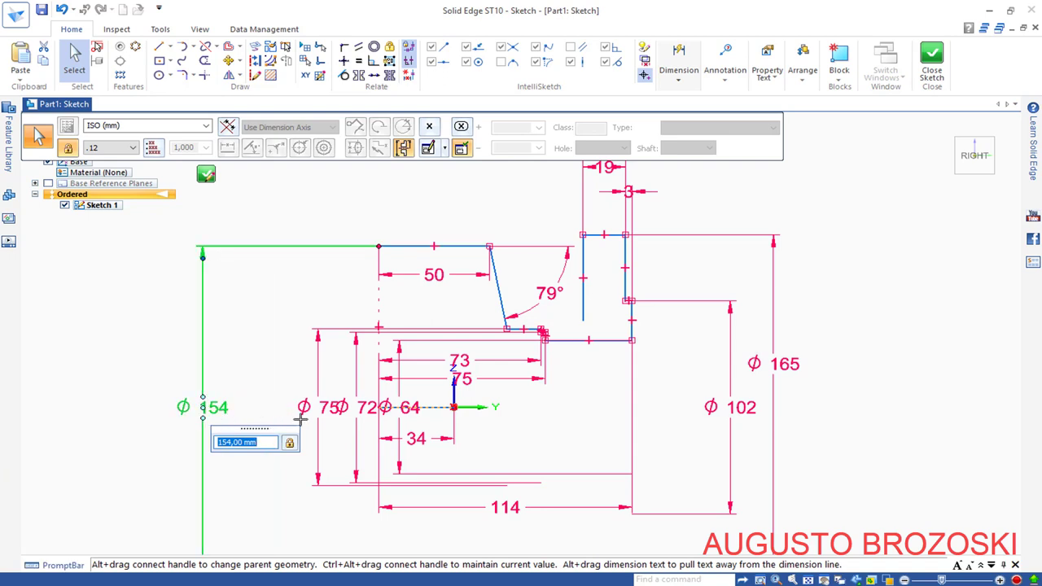
pyautogui.click(319, 399)
pyautogui.moveTo(320, 399); pyautogui.dragTo(263, 412)
pyautogui.click(334, 407)
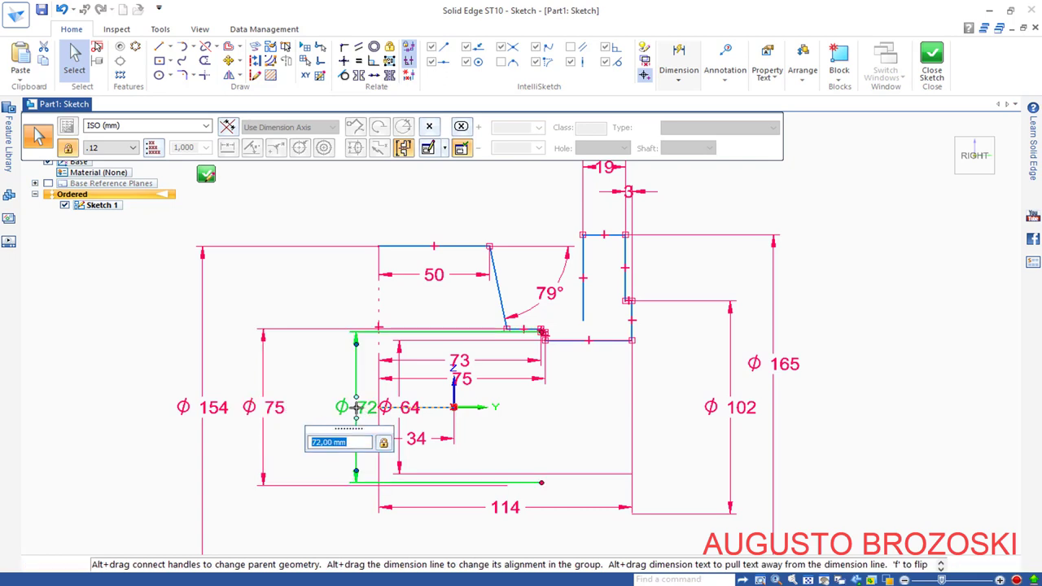
pyautogui.moveTo(329, 409); pyautogui.dragTo(285, 408)
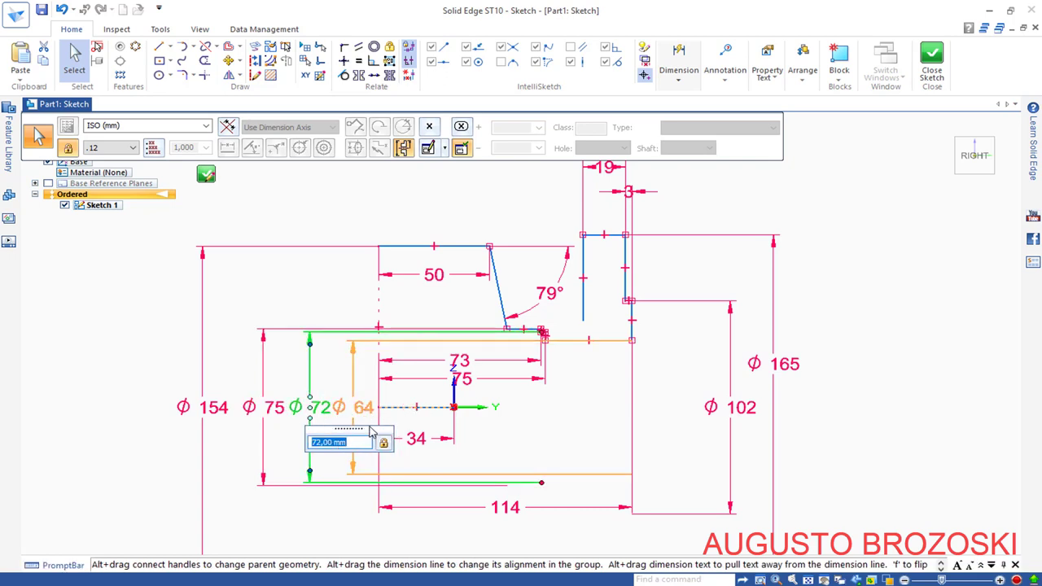
# Step: Readjust the Φ75 and Φ72 dimensions so their labels sit at different heights
pyautogui.click(543, 436)
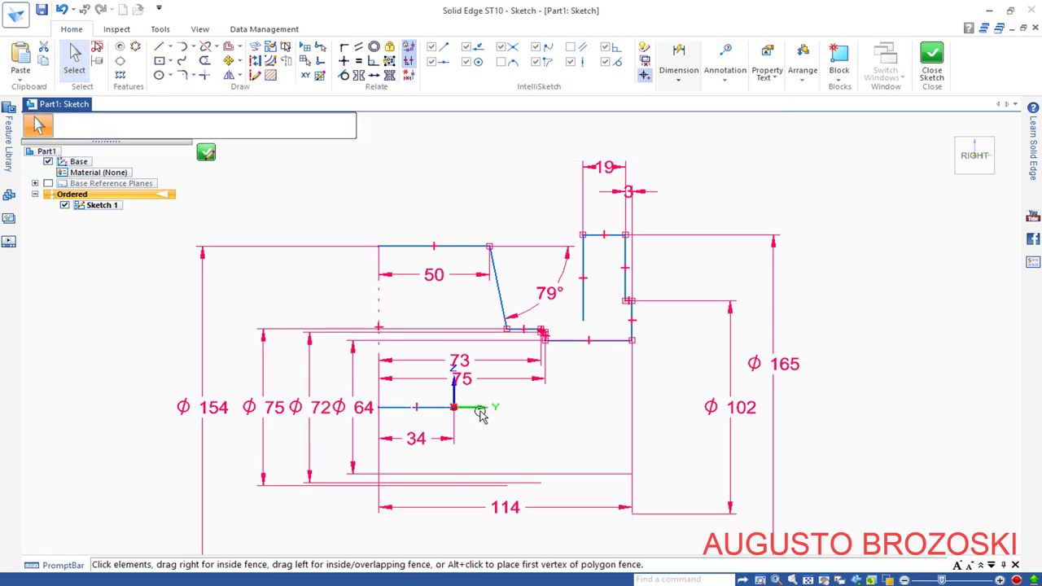
pyautogui.click(268, 418)
pyautogui.click(269, 418)
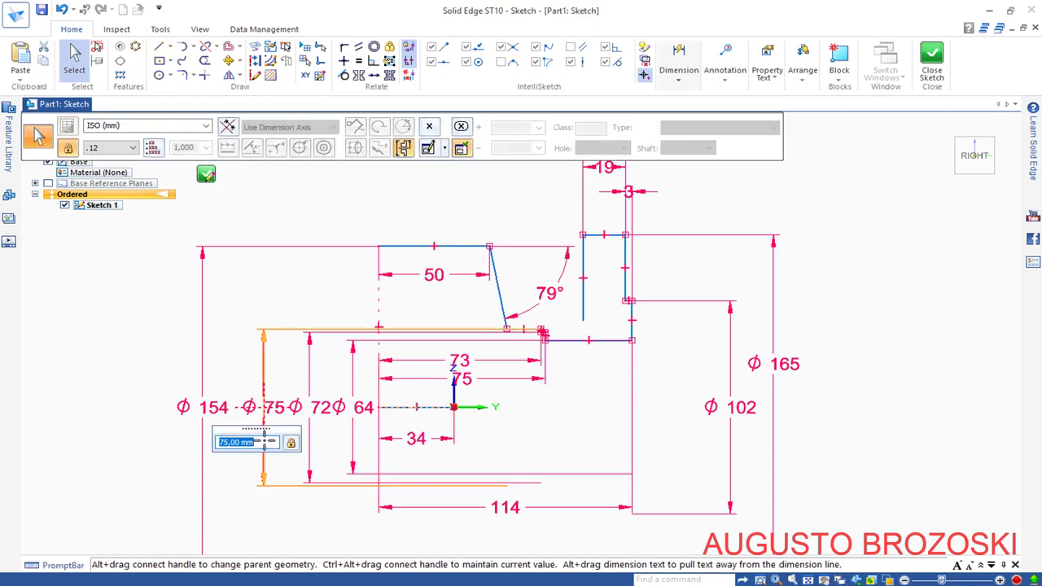
pyautogui.click(310, 407)
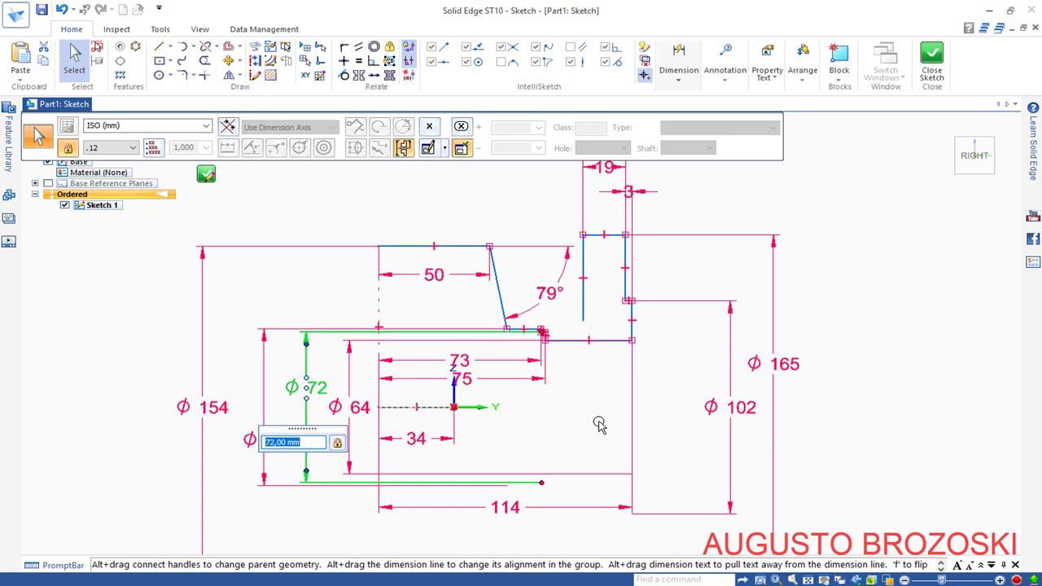
pyautogui.click(540, 421)
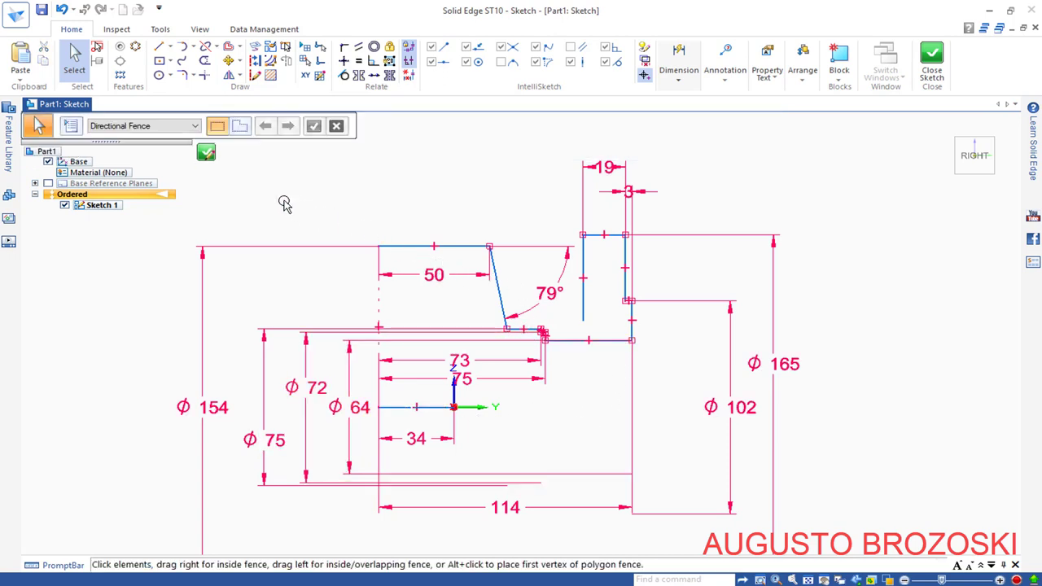
pyautogui.click(160, 46)
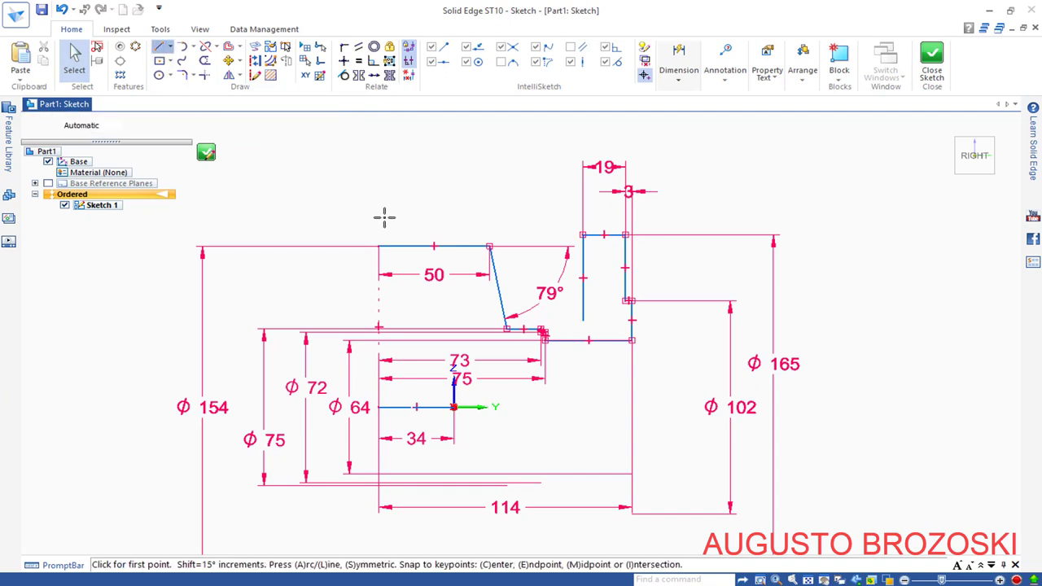
# Step: Draw lines from the profile's top-left corner: up, right, down, right, then slanting down
pyautogui.click(378, 245)
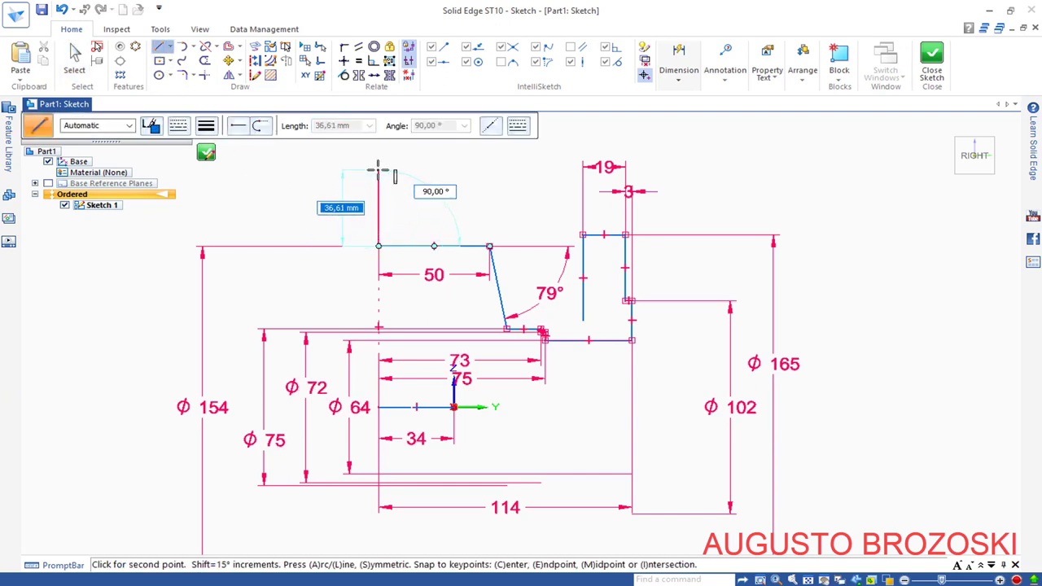
pyautogui.click(379, 168)
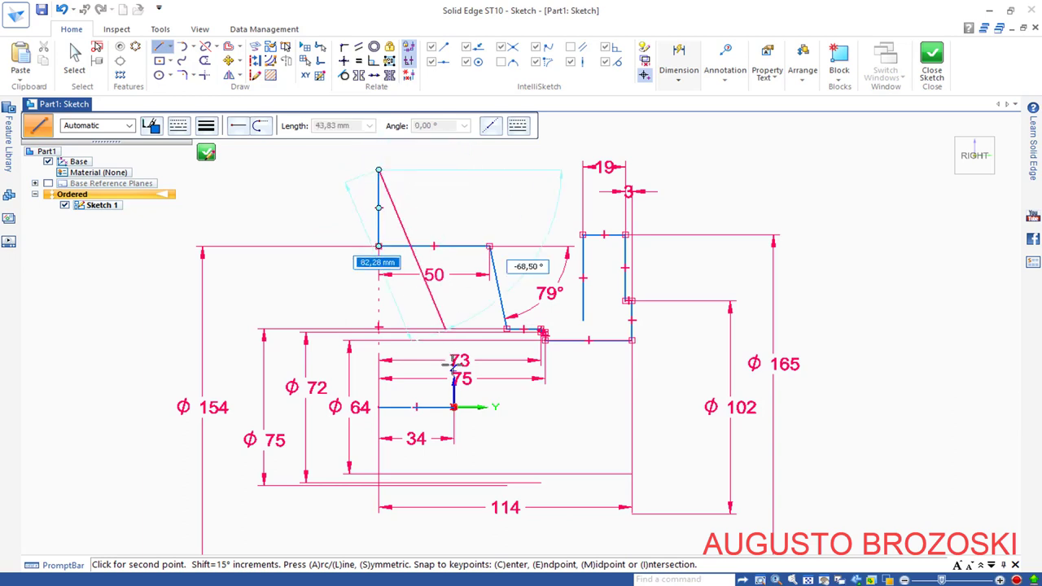
pyautogui.click(454, 170)
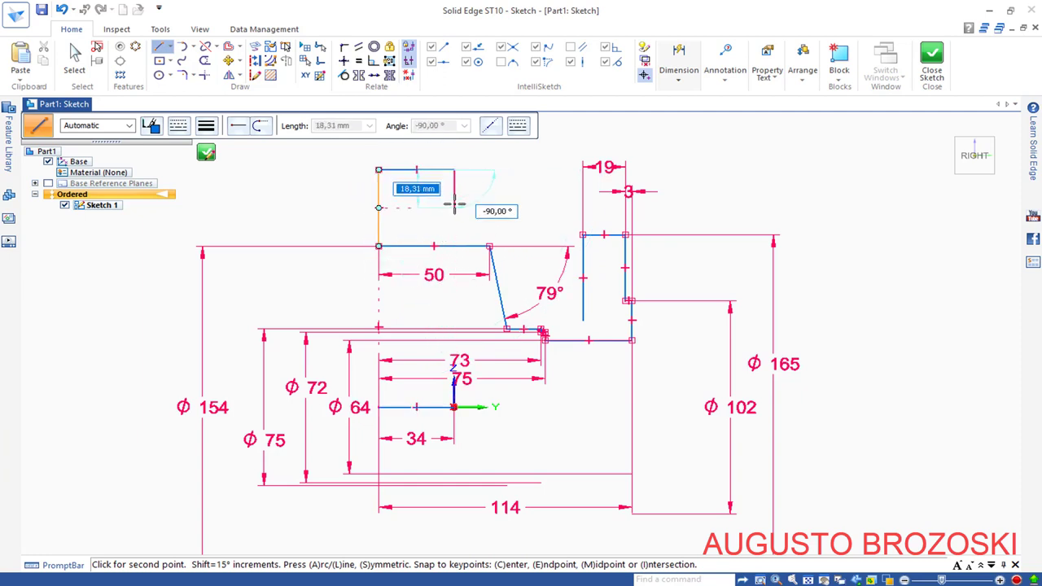
pyautogui.click(455, 206)
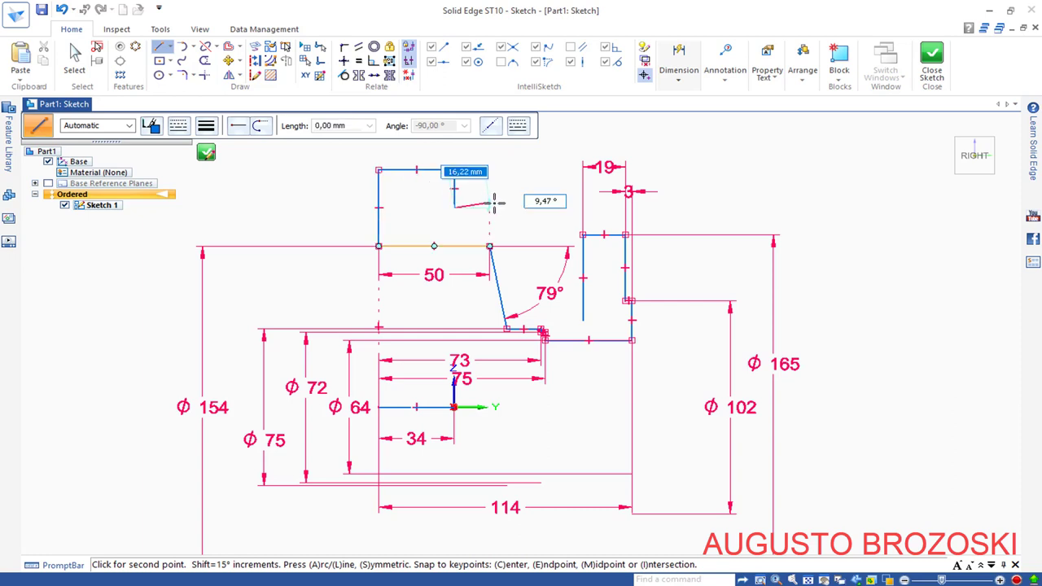
pyautogui.click(498, 208)
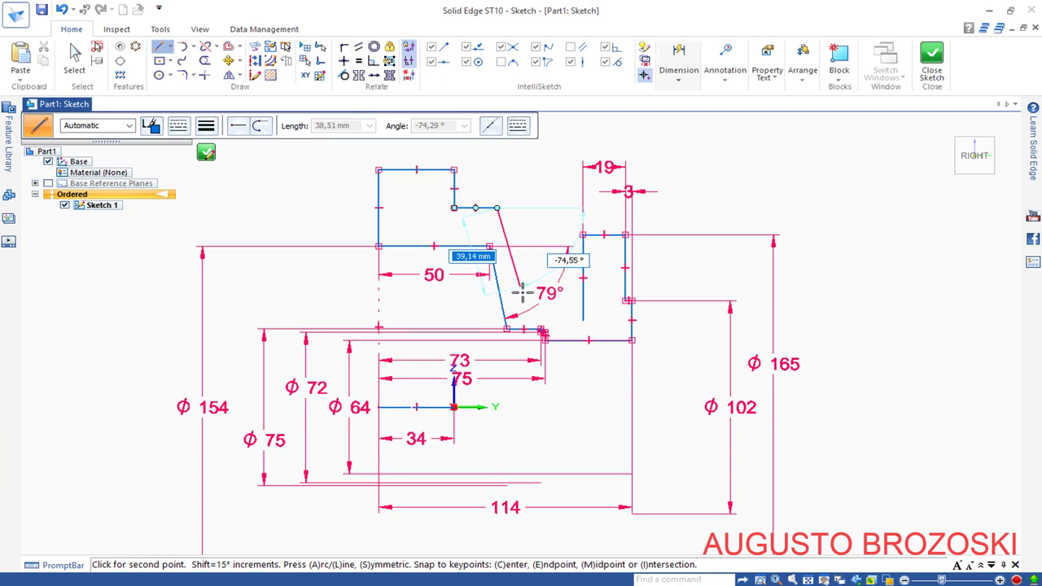
pyautogui.click(524, 306)
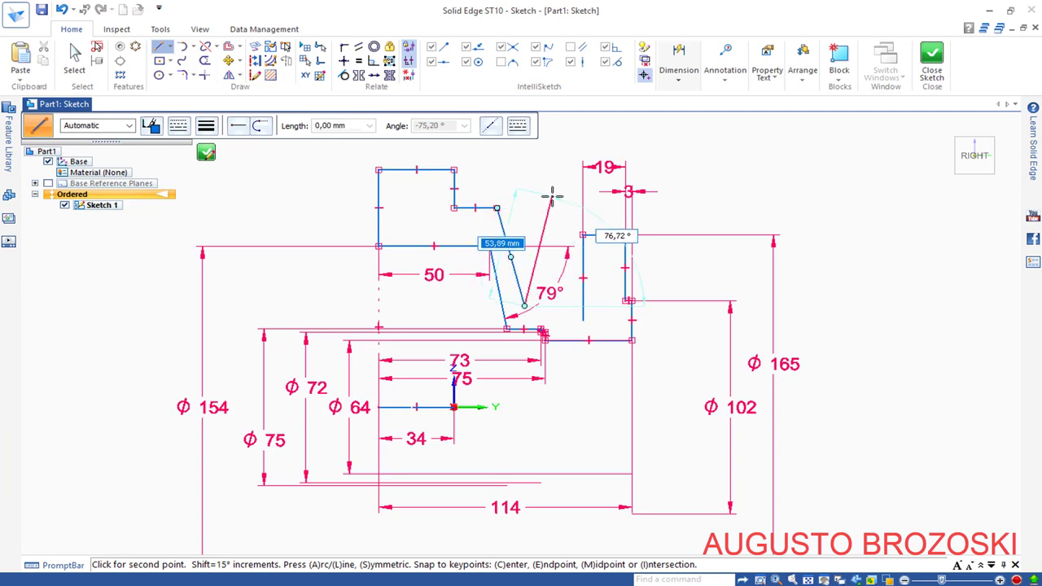
pyautogui.press('Escape')
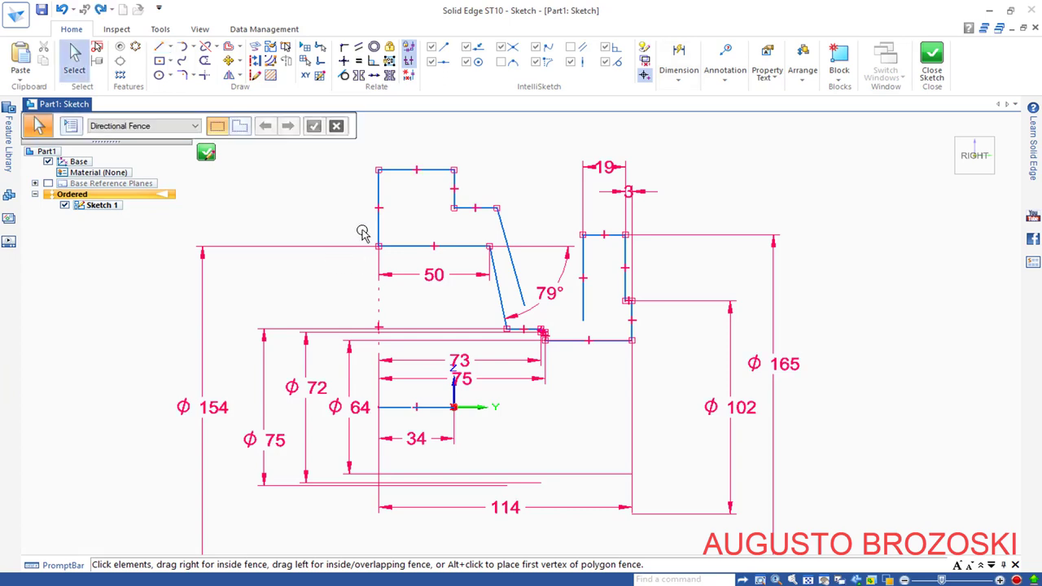
# Step: Place a symmetric diameter from the revolve axis to the short step line, reading Ø190,61
pyautogui.click(680, 75)
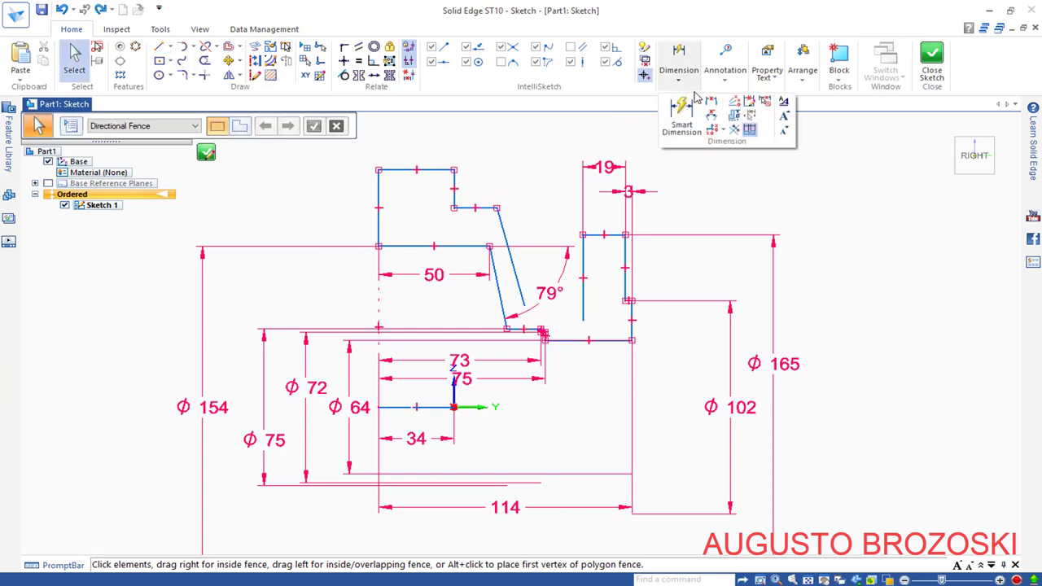
pyautogui.click(737, 118)
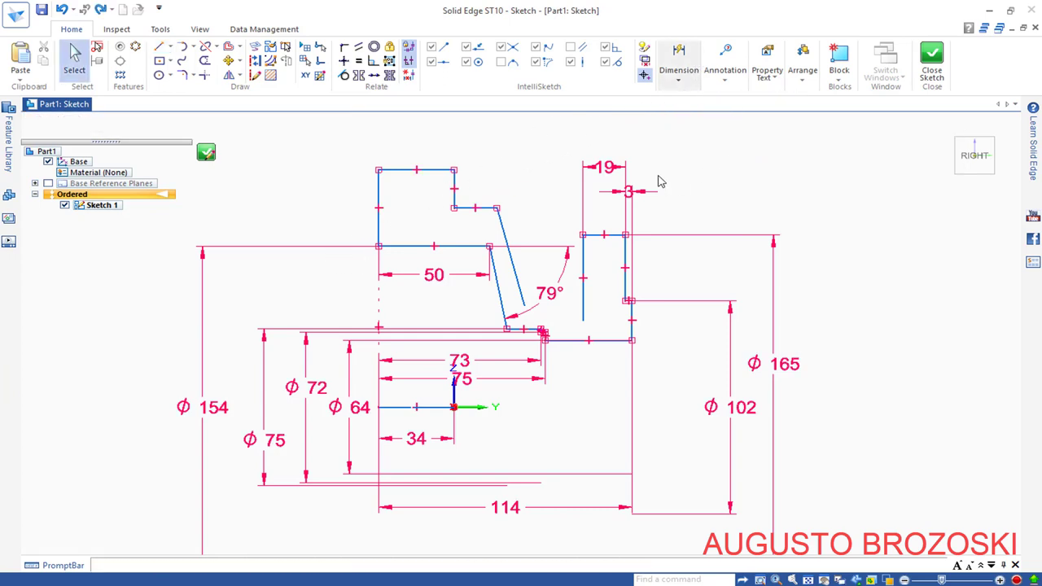
pyautogui.click(445, 408)
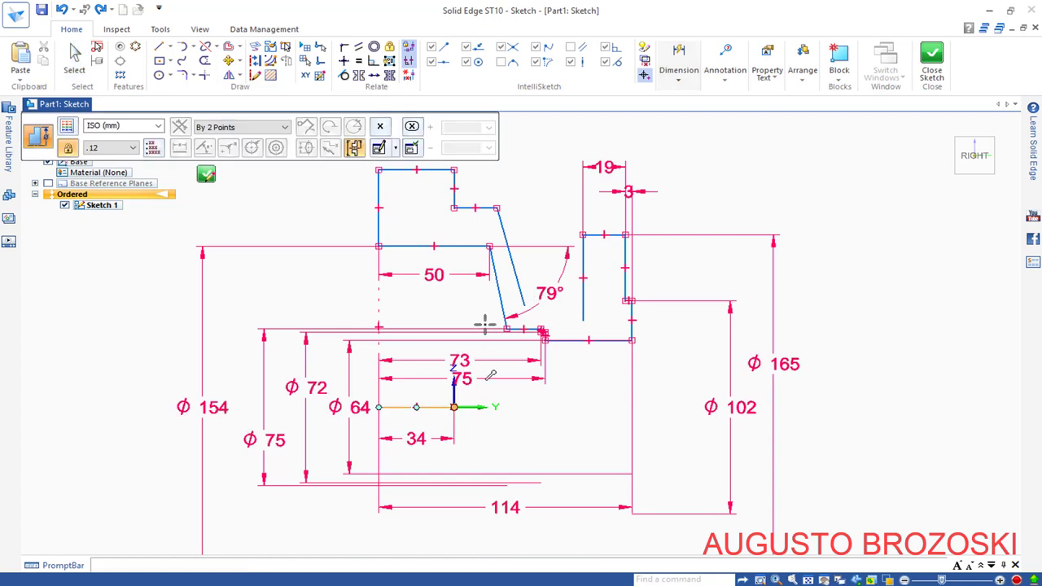
pyautogui.click(484, 208)
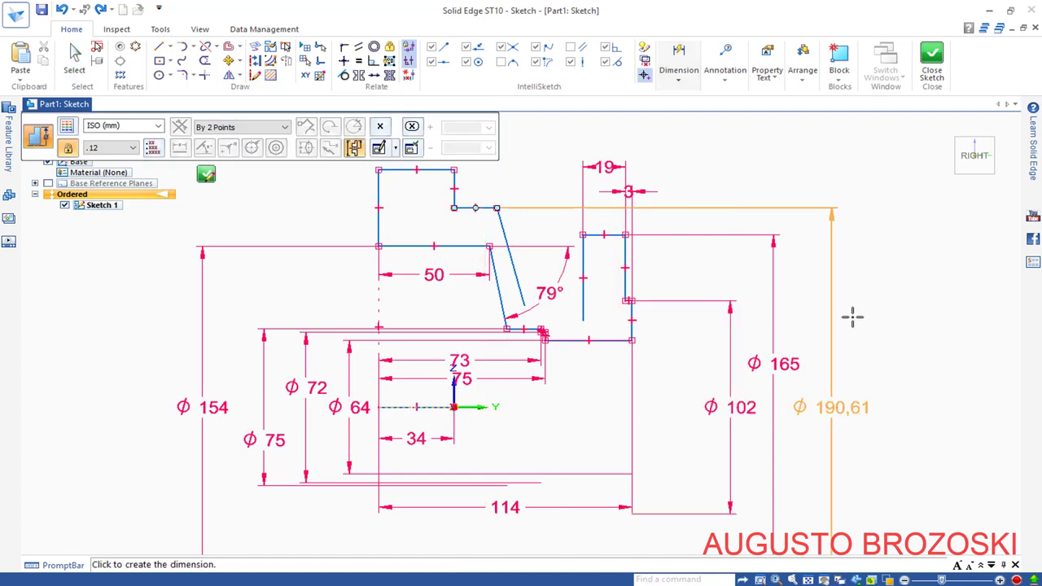
pyautogui.click(850, 351)
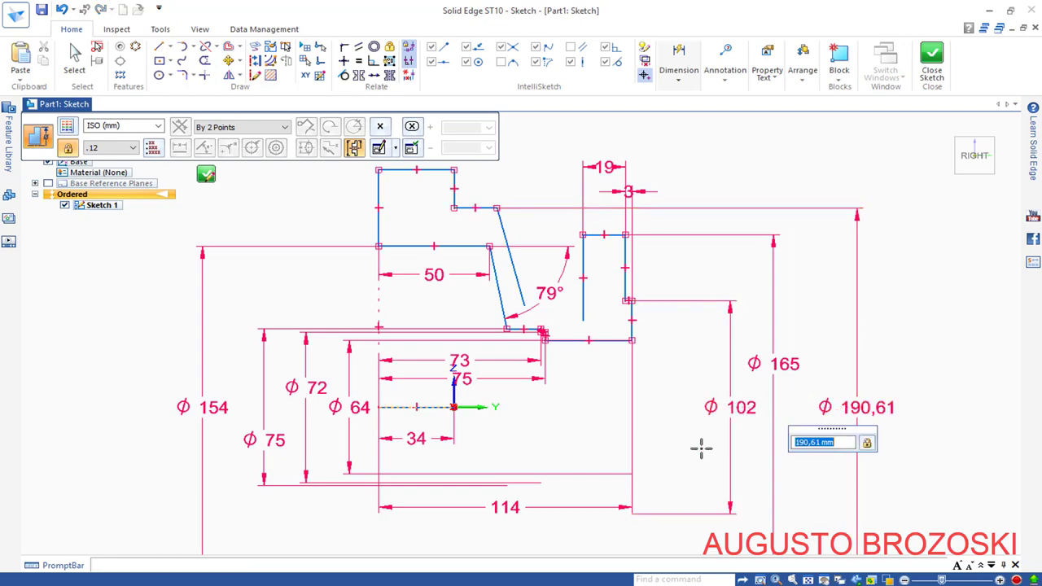
pyautogui.hotkey('alt', 'Tab')
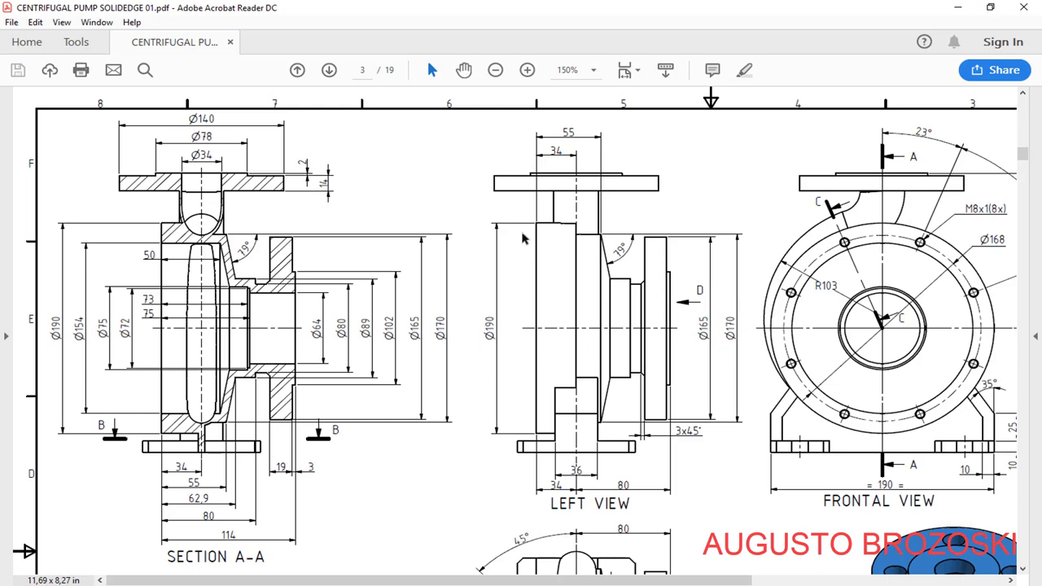
# Step: Set the new step line's diameter to Ø170
pyautogui.click(957, 7)
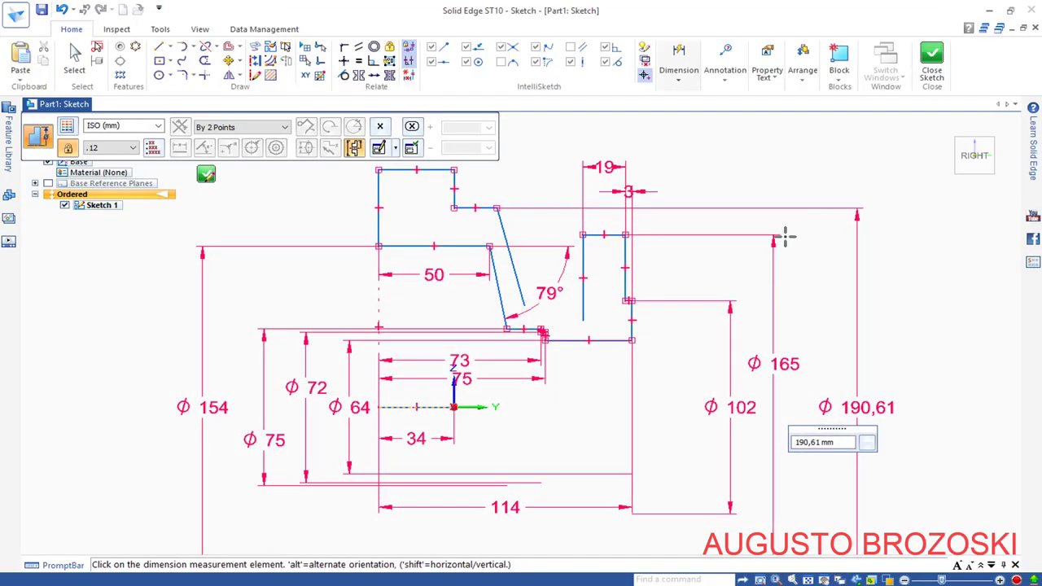
pyautogui.write('17')
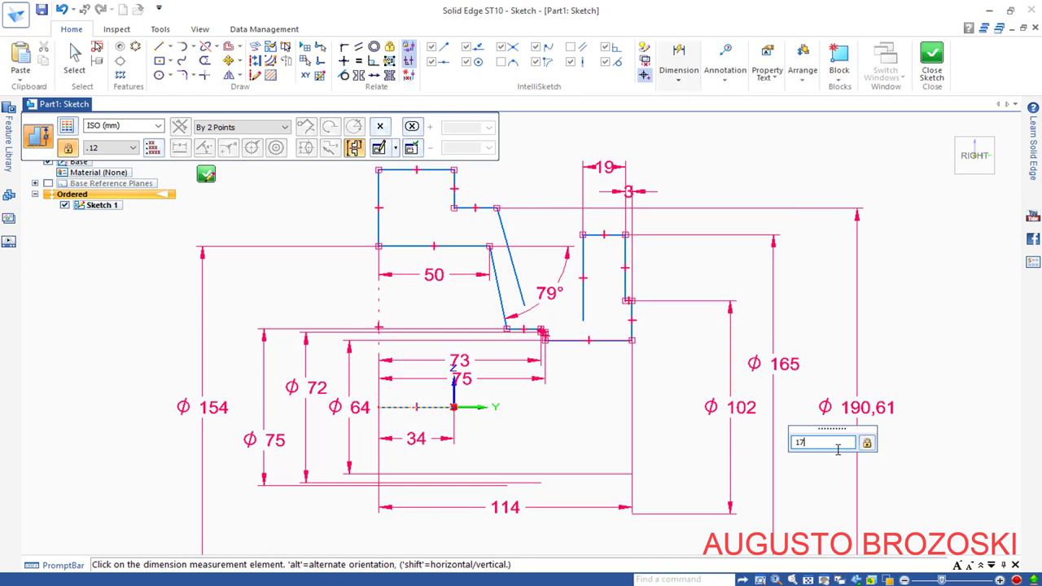
pyautogui.write('0')
pyautogui.press('Return')
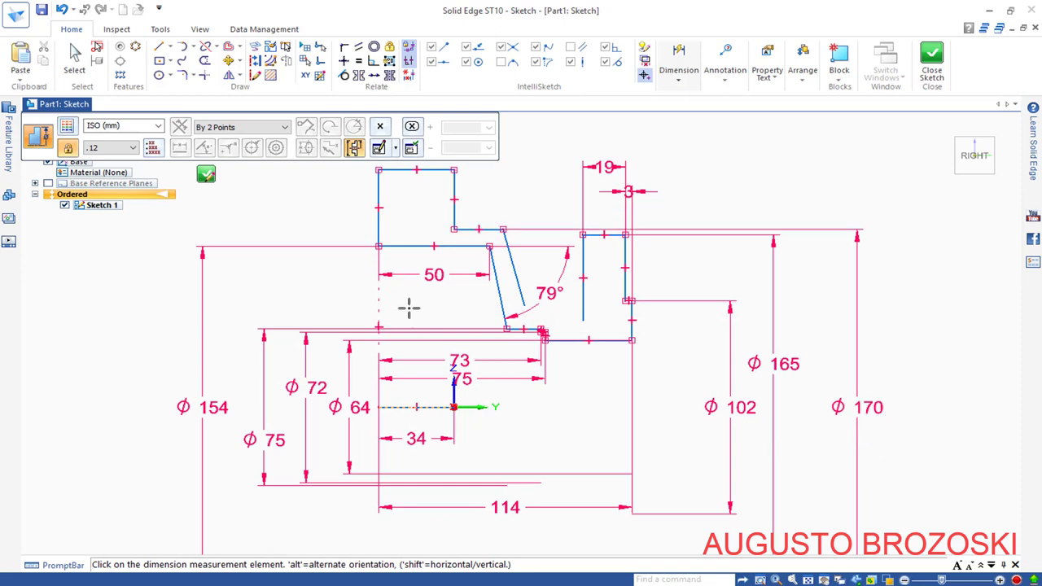
# Step: Give the new top line a Ø190 symmetric diameter dimension
pyautogui.click(395, 171)
pyautogui.click(141, 355)
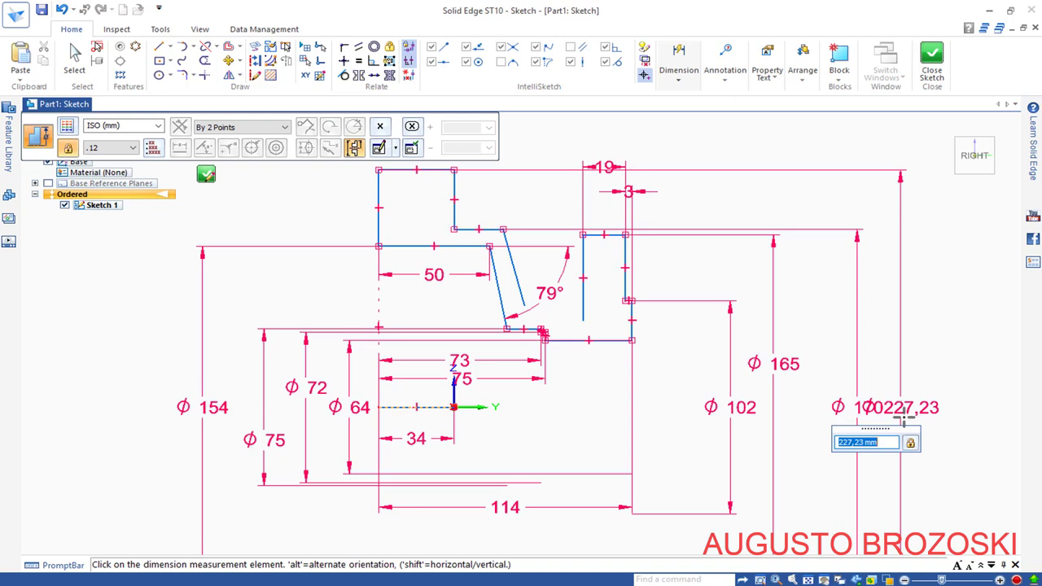
pyautogui.write('190')
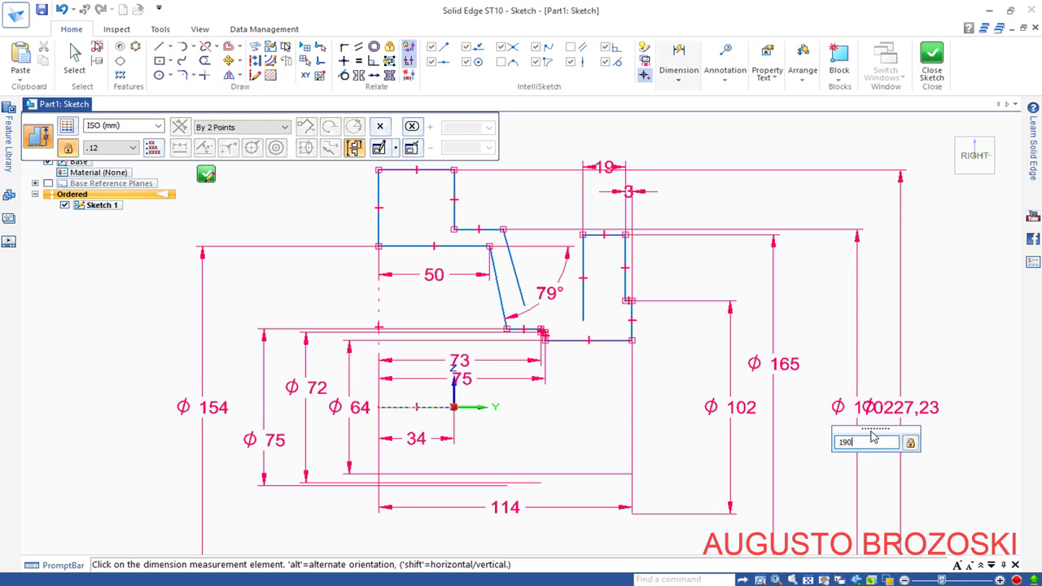
pyautogui.press('Return')
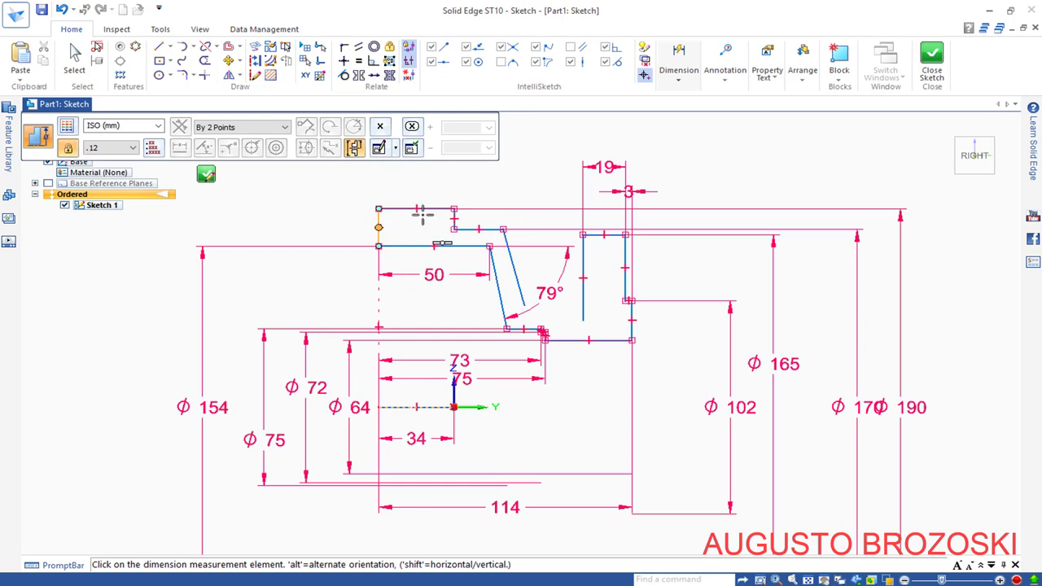
pyautogui.scroll(2, 414, 198)
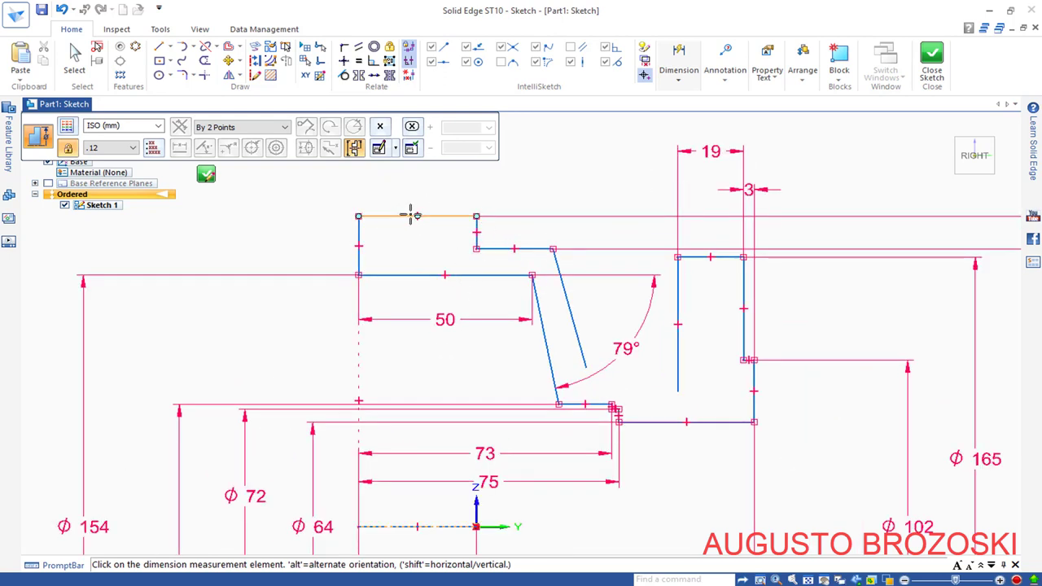
pyautogui.click(476, 250)
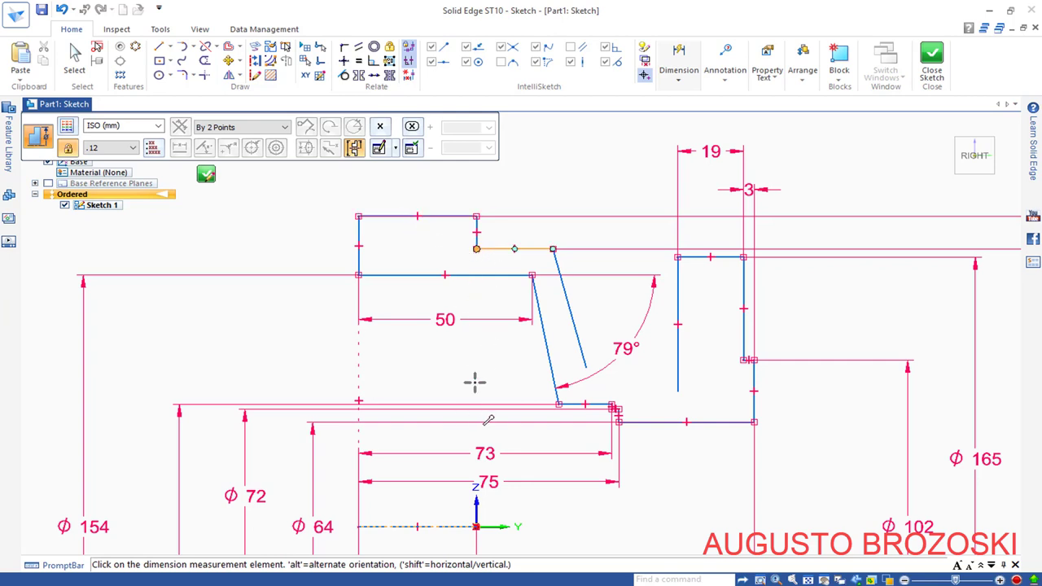
pyautogui.click(555, 252)
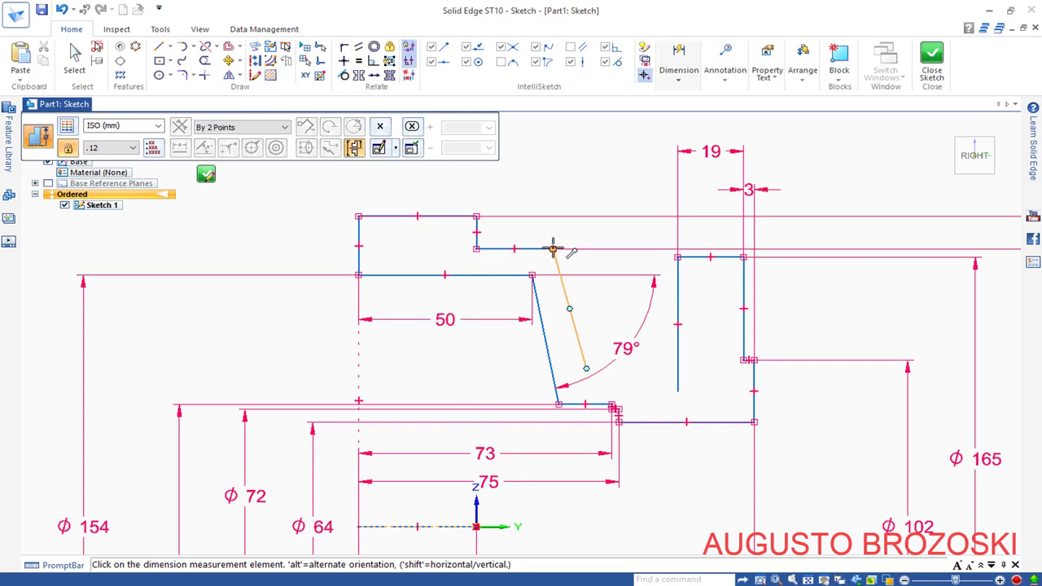
pyautogui.click(675, 74)
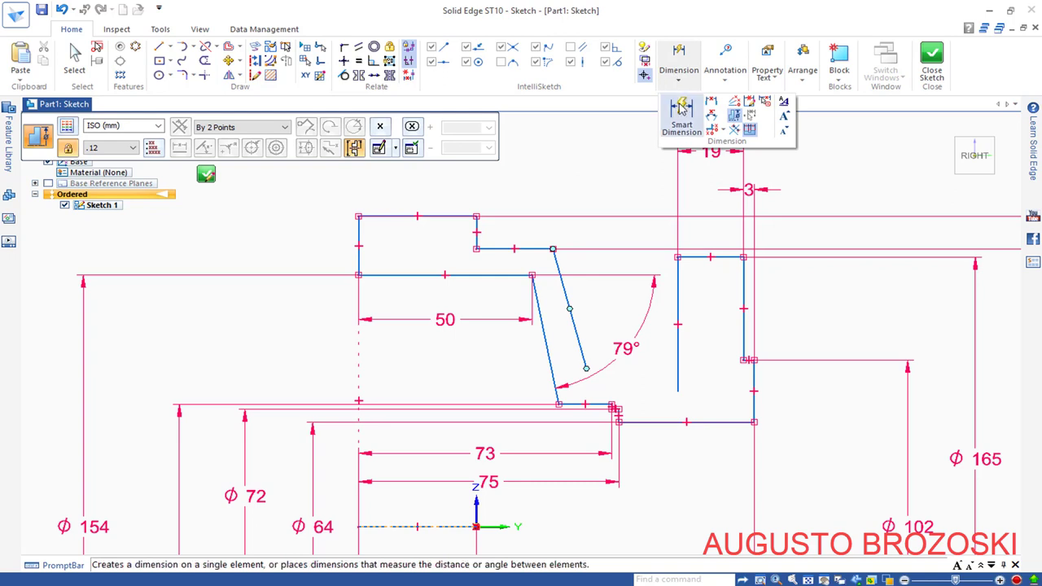
# Step: Dimension the width from the top line to the slanted line's upper end at 55
pyautogui.click(683, 110)
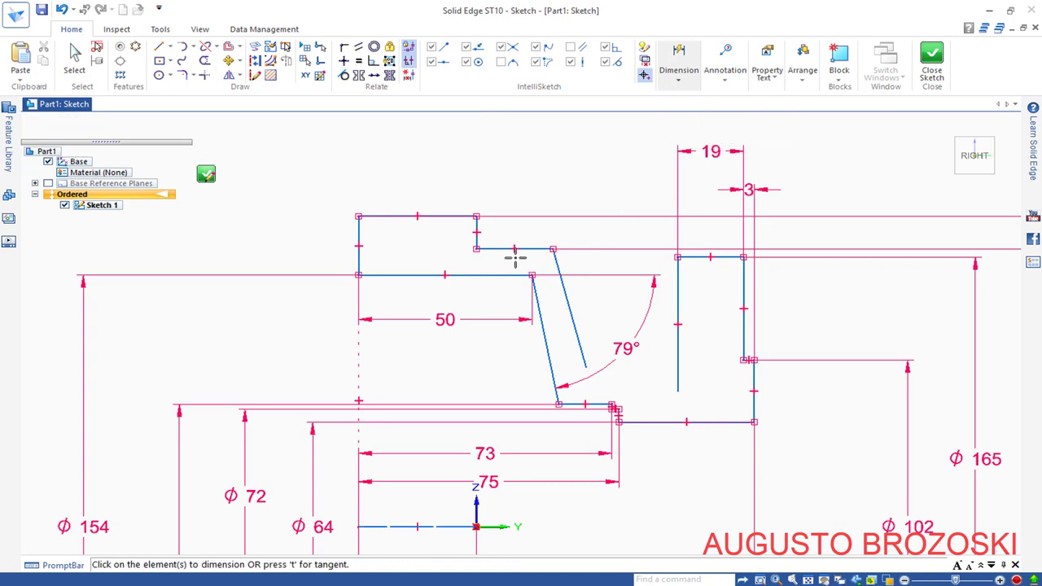
pyautogui.click(363, 215)
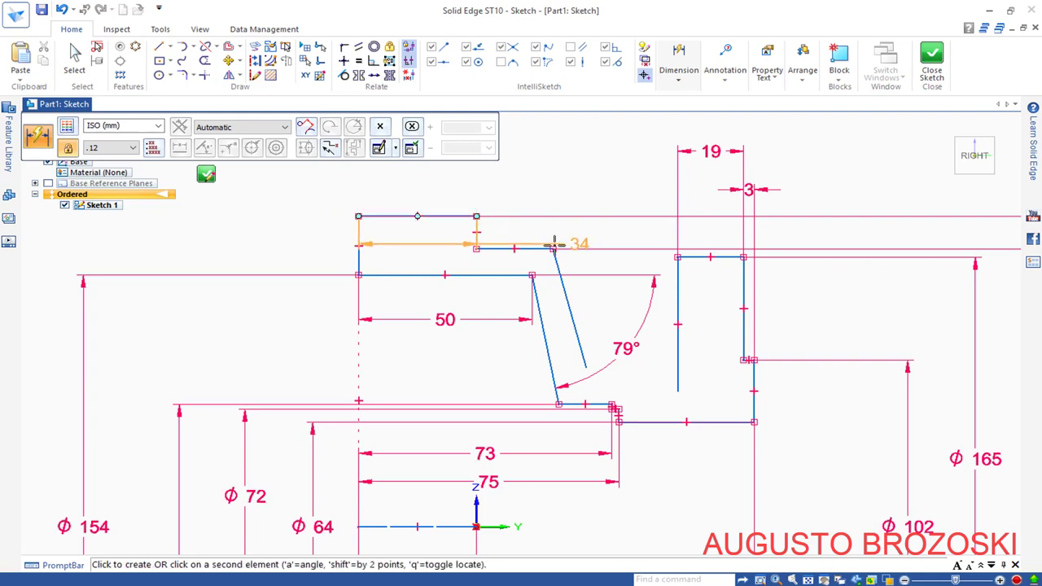
pyautogui.click(553, 248)
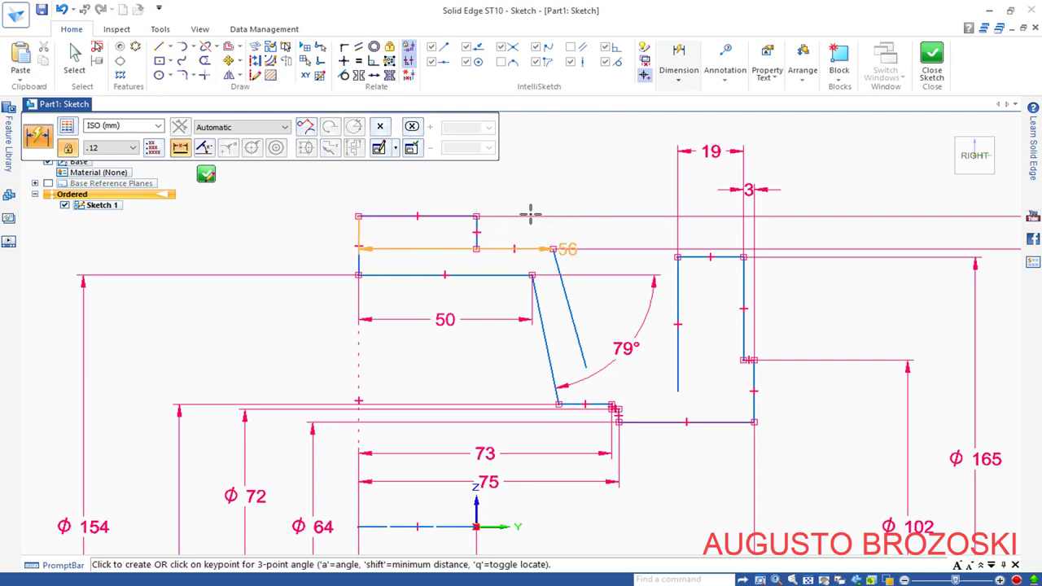
pyautogui.click(480, 183)
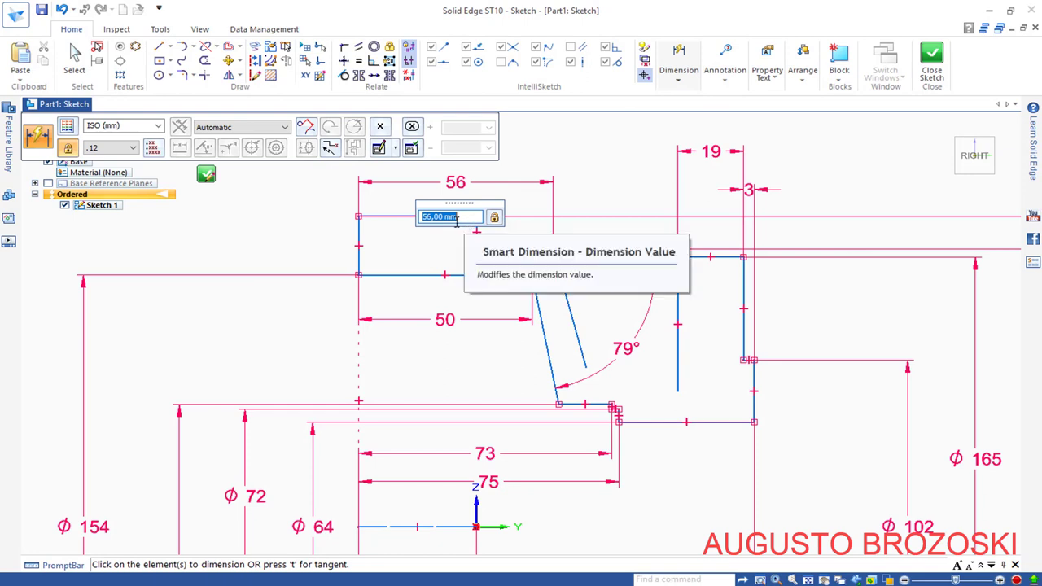
pyautogui.write('55')
pyautogui.press('Return')
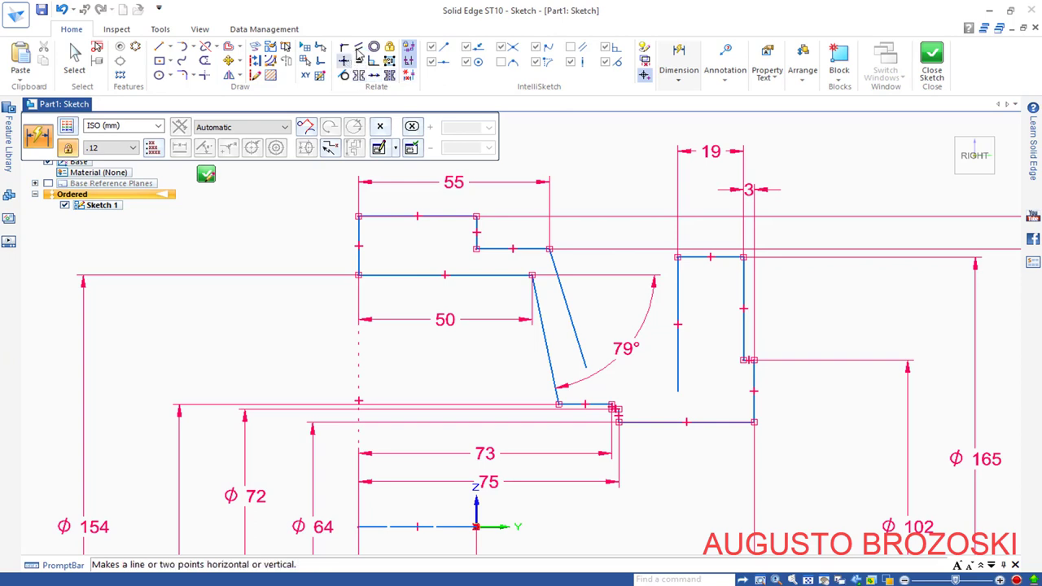
# Step: Constrain the inner slanted line parallel to the outer slanted line, then compare with the reference drawing
pyautogui.click(359, 48)
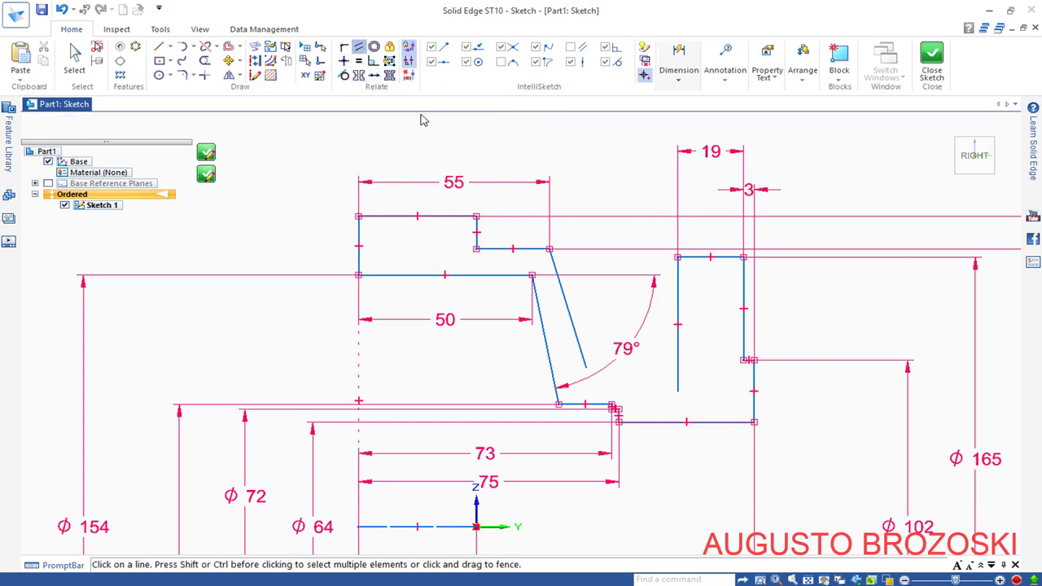
pyautogui.click(569, 306)
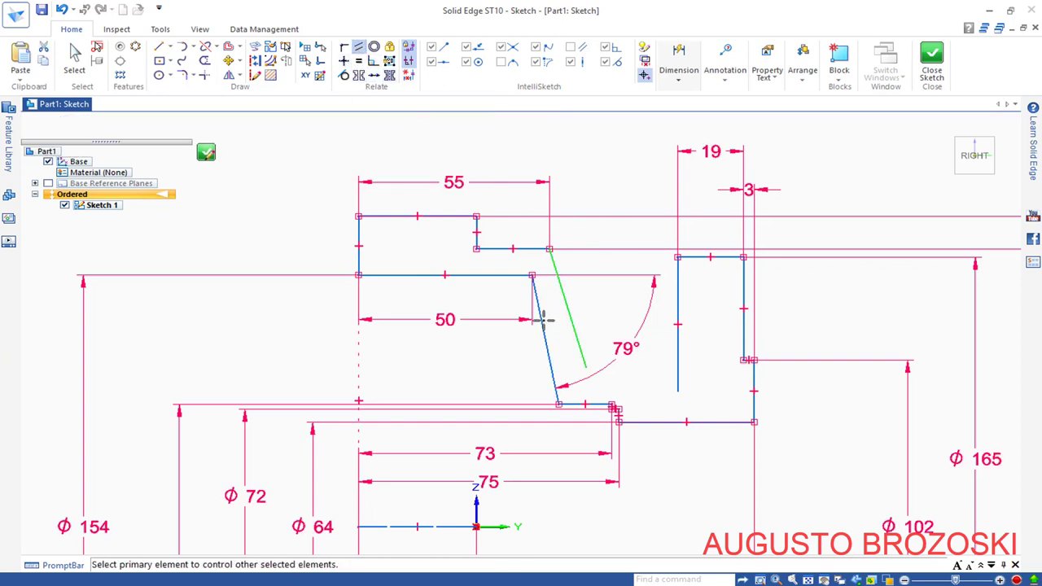
pyautogui.click(543, 330)
pyautogui.scroll(3, 524, 358)
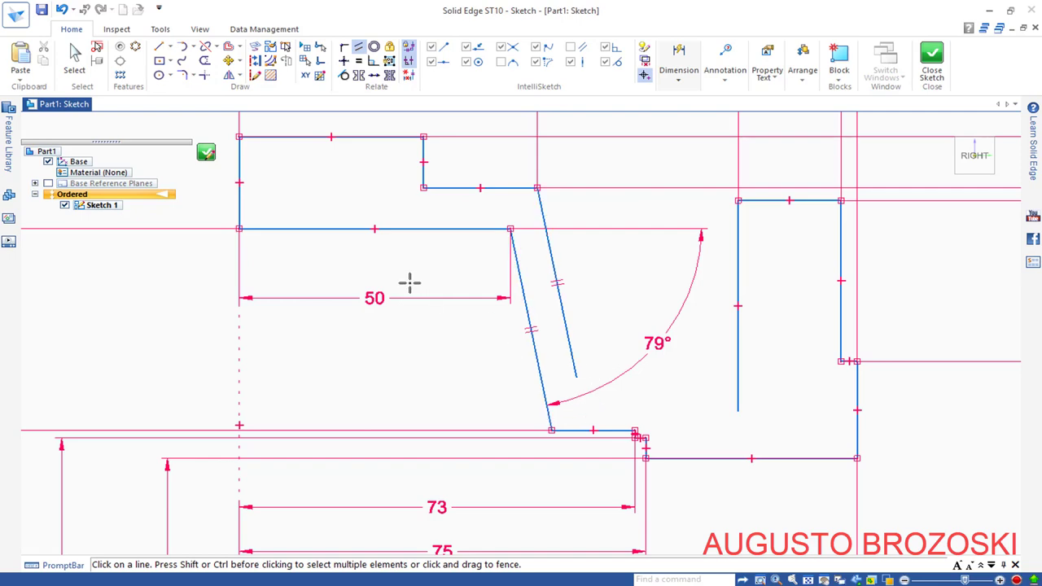
pyautogui.hotkey('alt', 'Tab')
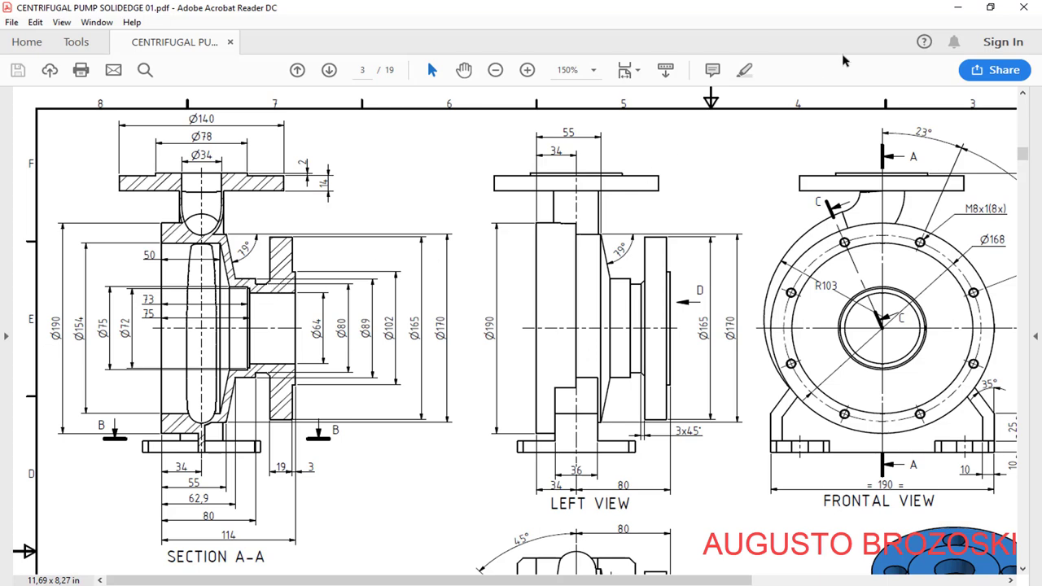
pyautogui.click(958, 7)
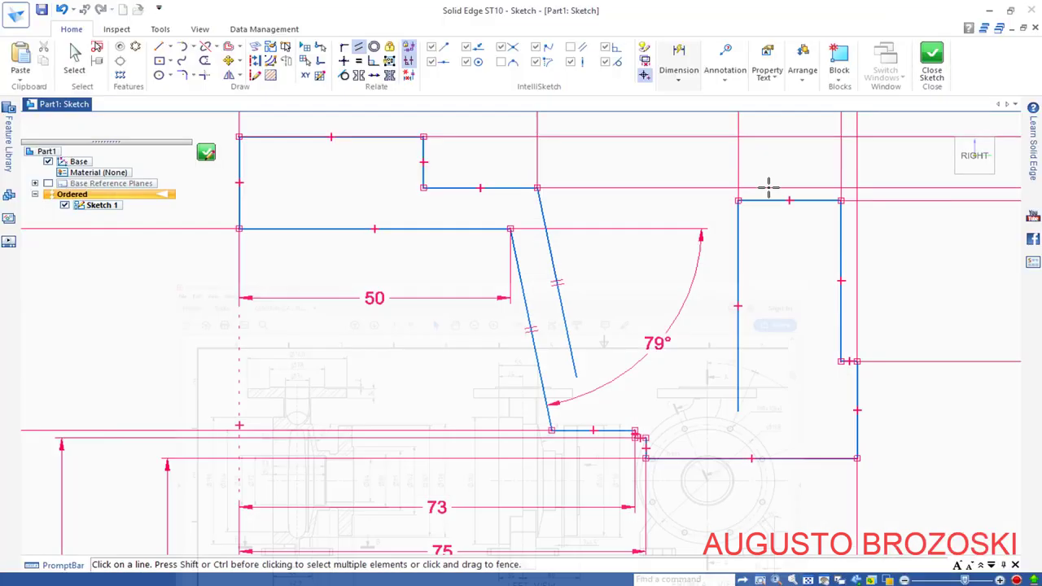
# Step: Draw horizontal, vertical and horizontal lines from the slanted line's free end to the right wall
pyautogui.click(159, 46)
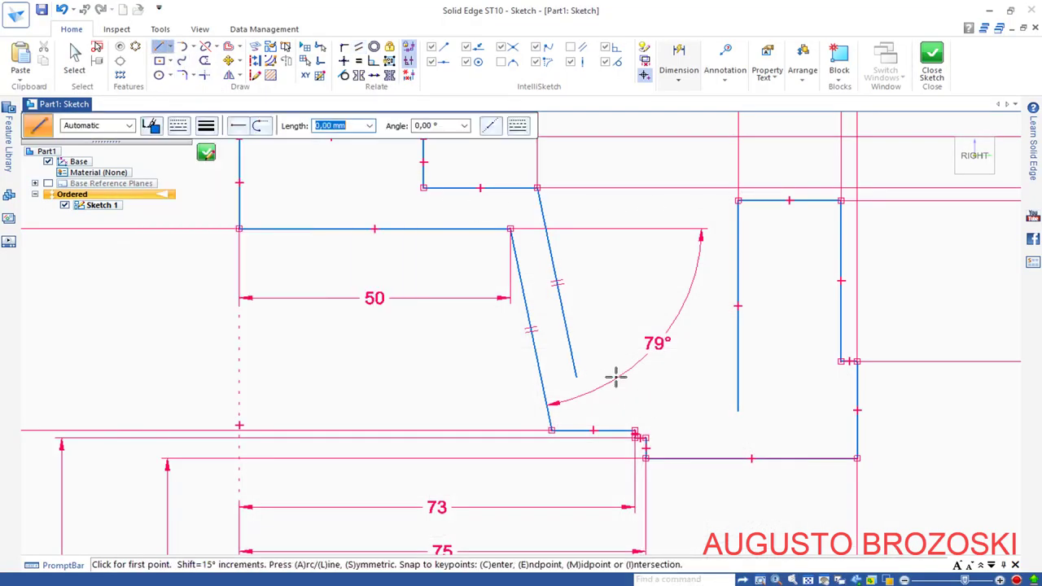
pyautogui.scroll(4, 616, 376)
pyautogui.click(578, 376)
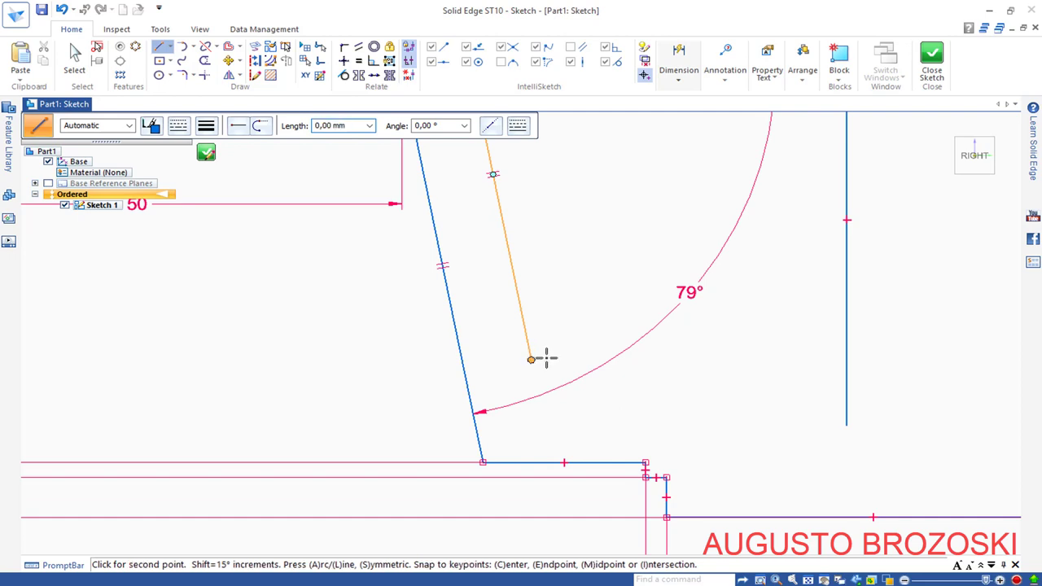
pyautogui.click(708, 356)
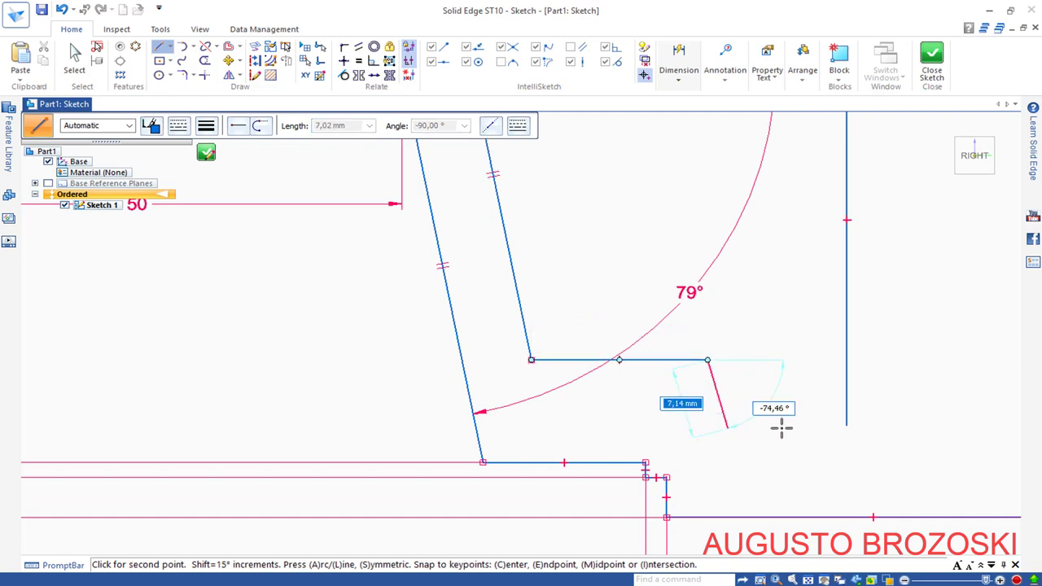
pyautogui.click(729, 425)
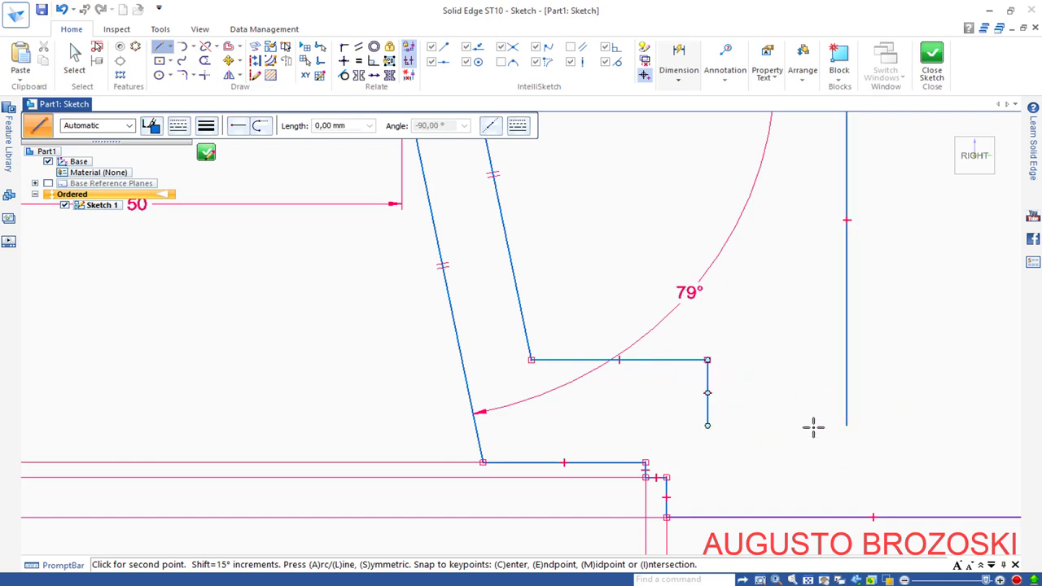
pyautogui.click(855, 418)
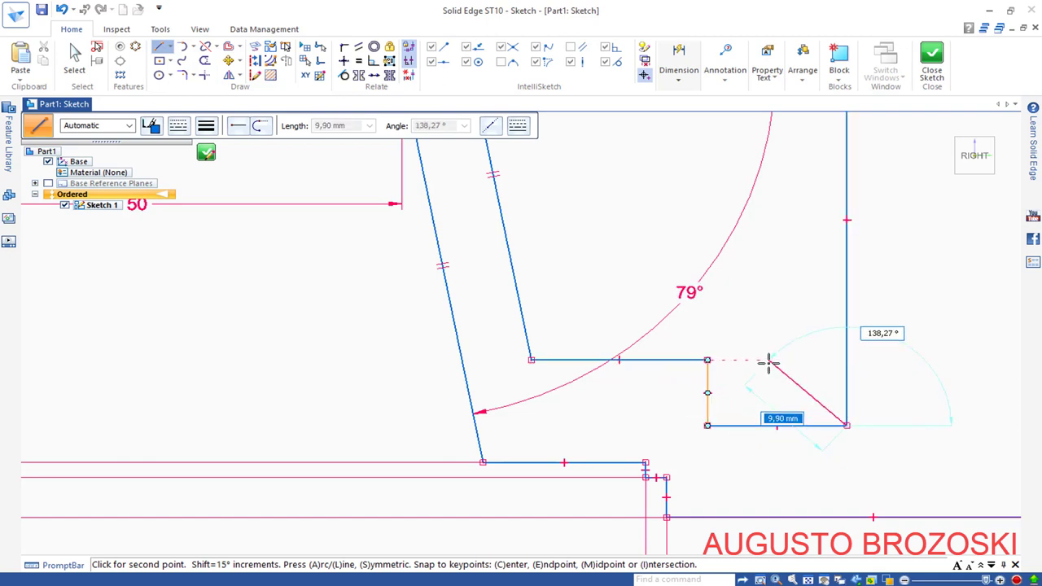
pyautogui.press('Escape')
pyautogui.scroll(-3, 433, 280)
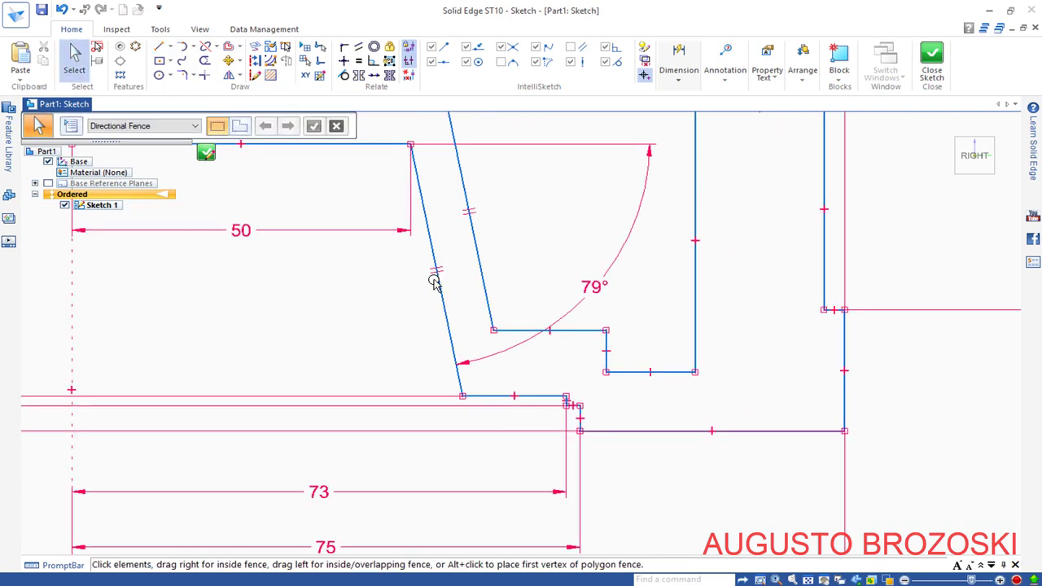
pyautogui.click(684, 75)
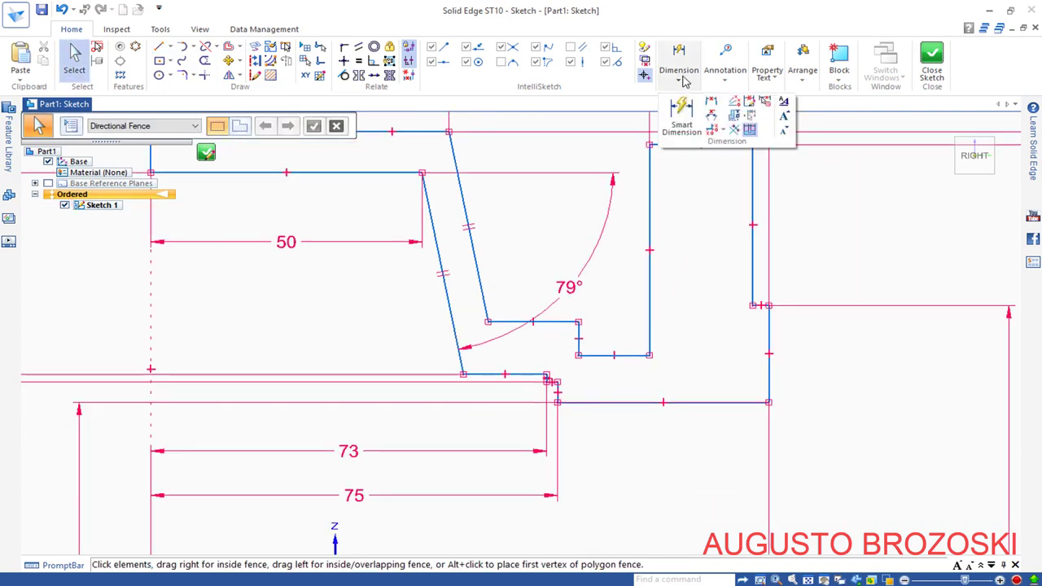
# Step: Add a symmetric diameter dimension from the axis to the first step line, set to Ø89
pyautogui.click(734, 118)
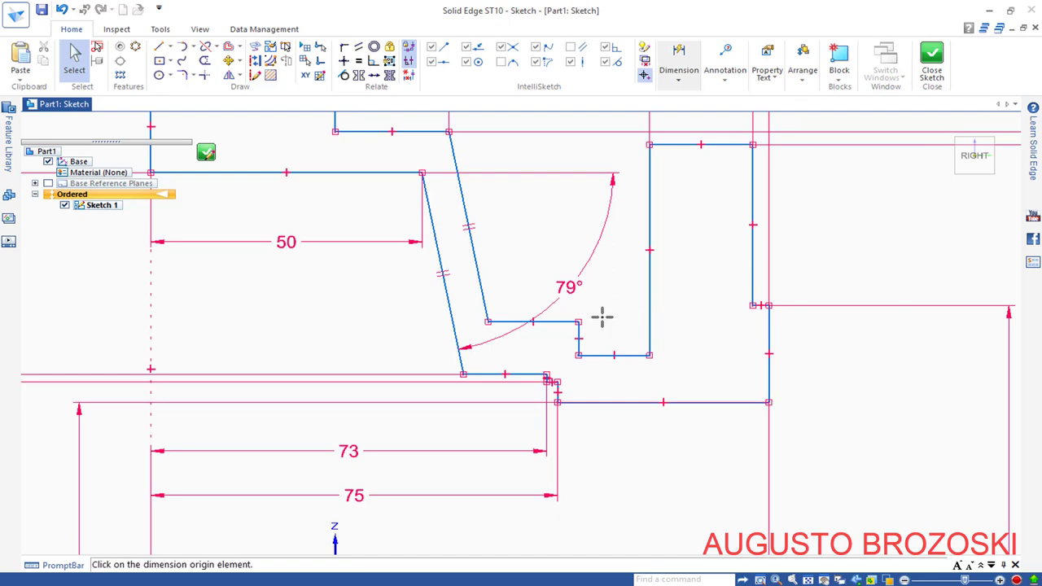
pyautogui.scroll(2, 466, 375)
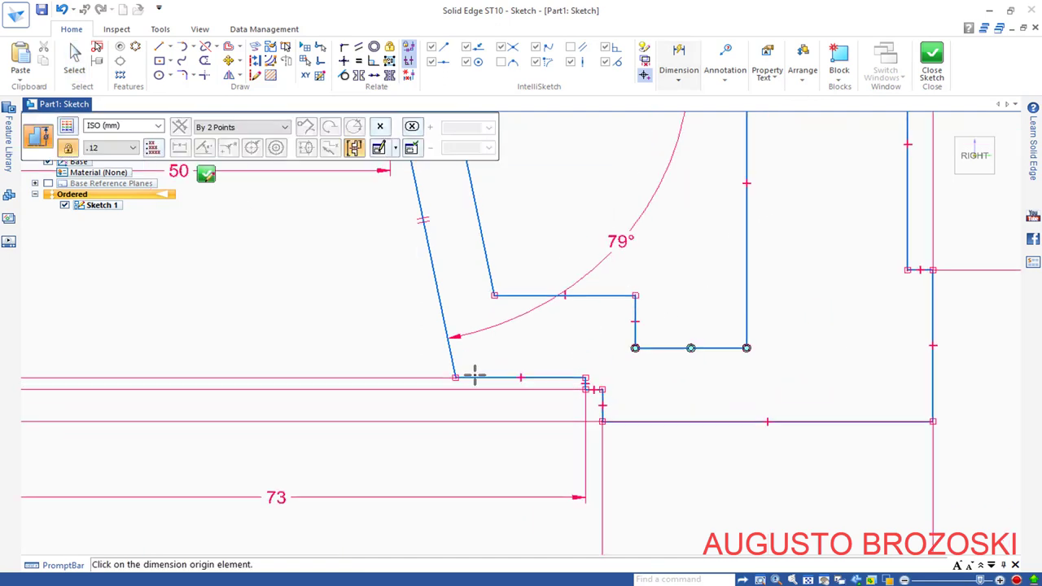
pyautogui.scroll(-4, 466, 375)
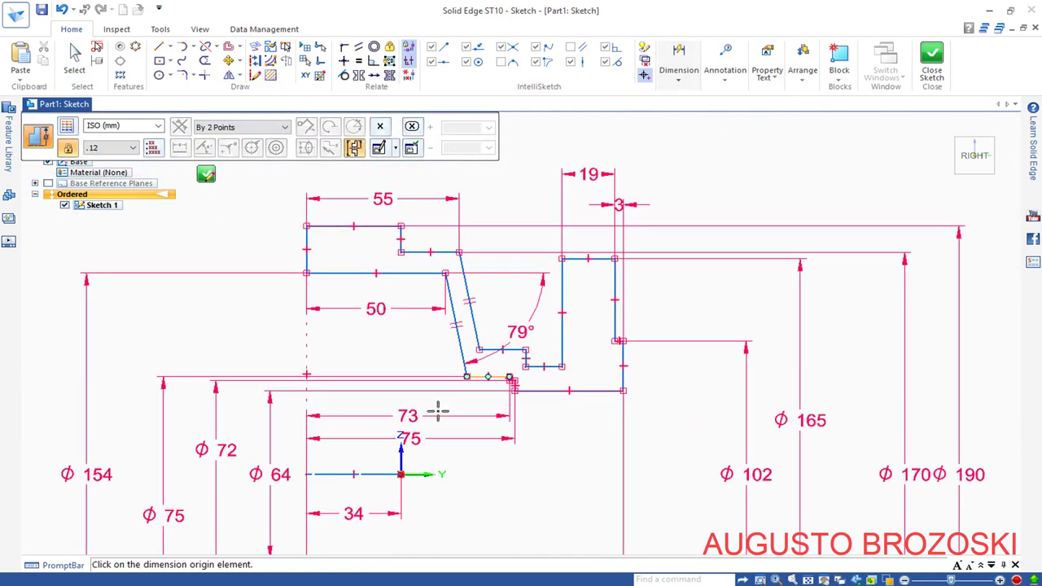
pyautogui.click(365, 473)
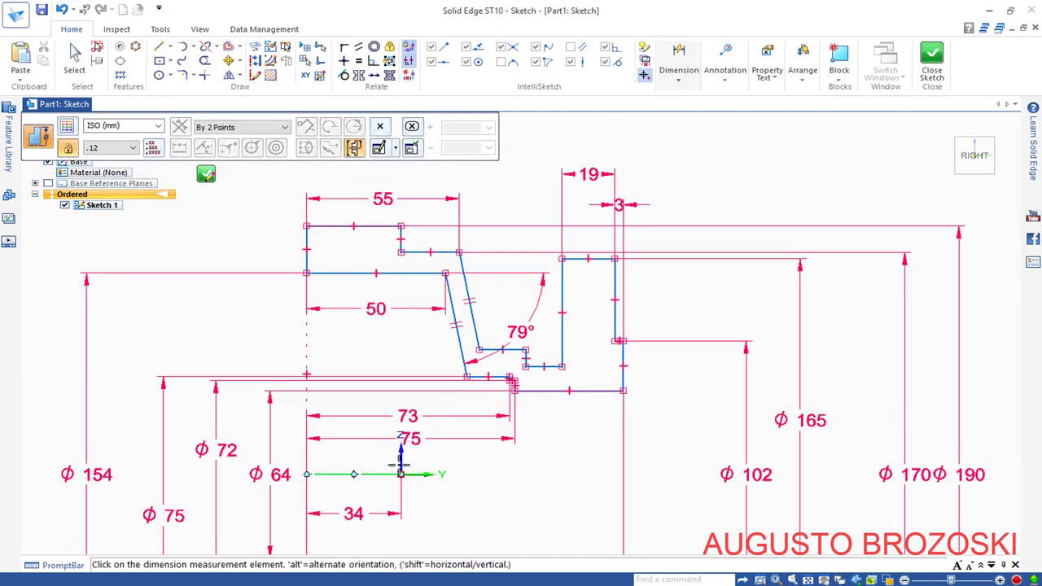
pyautogui.click(521, 351)
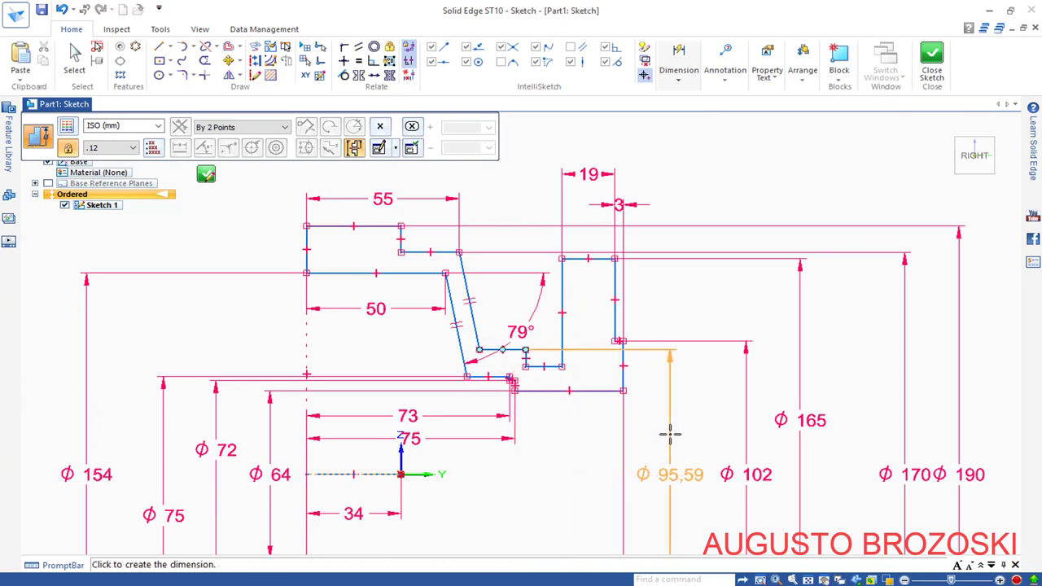
pyautogui.click(680, 435)
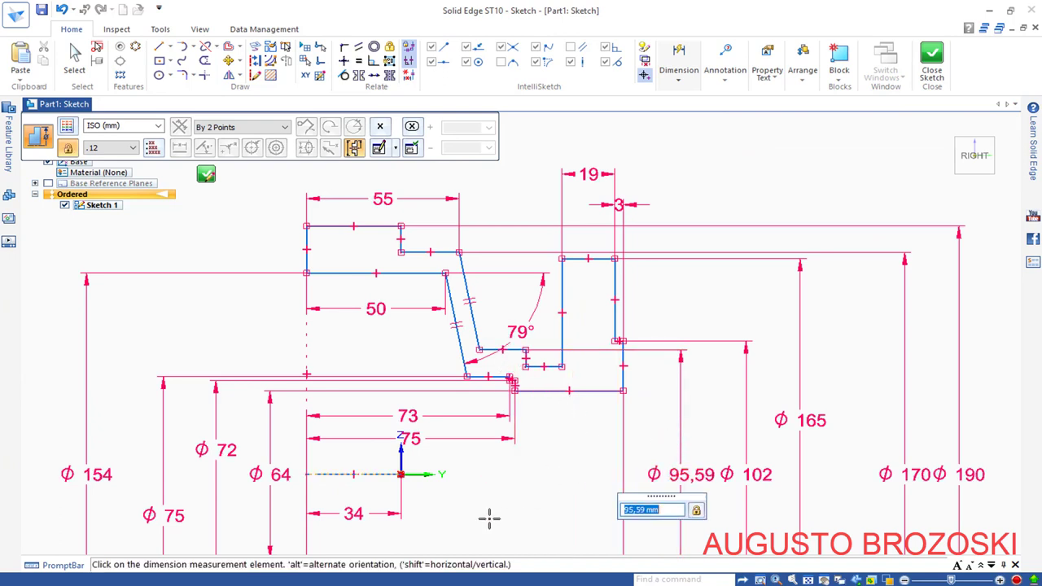
pyautogui.hotkey('alt', 'Tab')
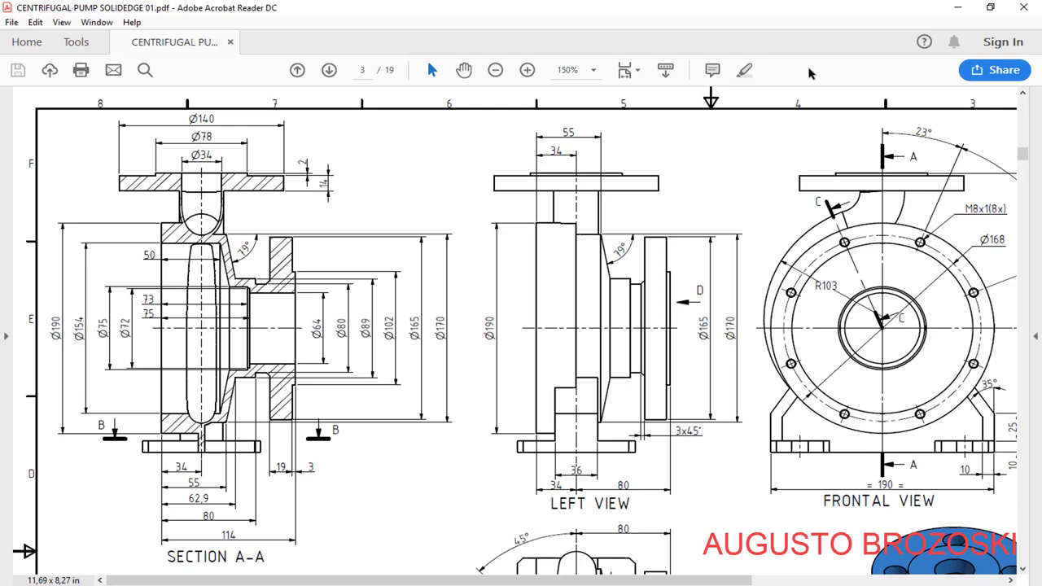
pyautogui.click(956, 8)
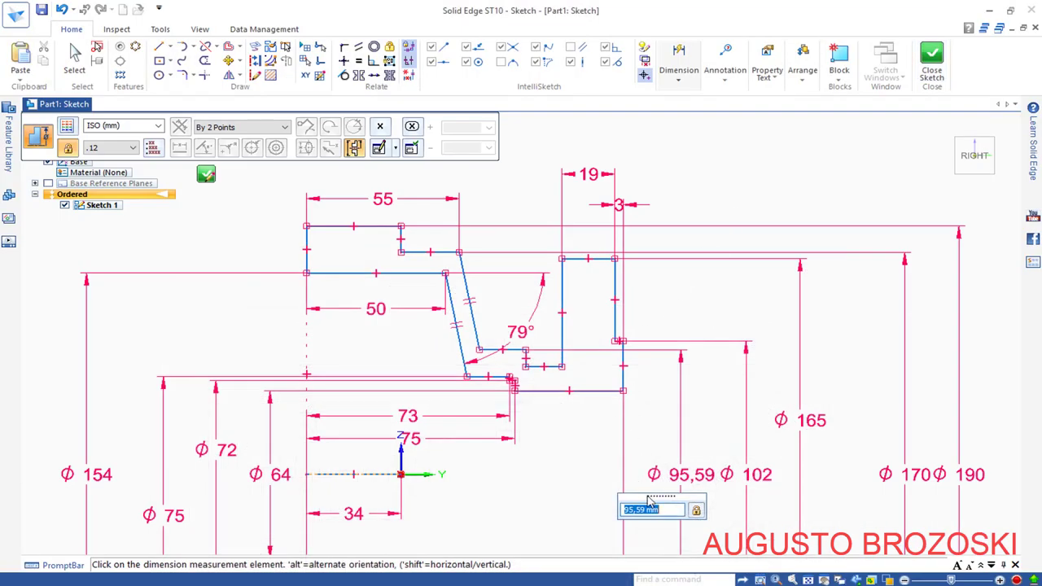
pyautogui.write('89')
pyautogui.press('Return')
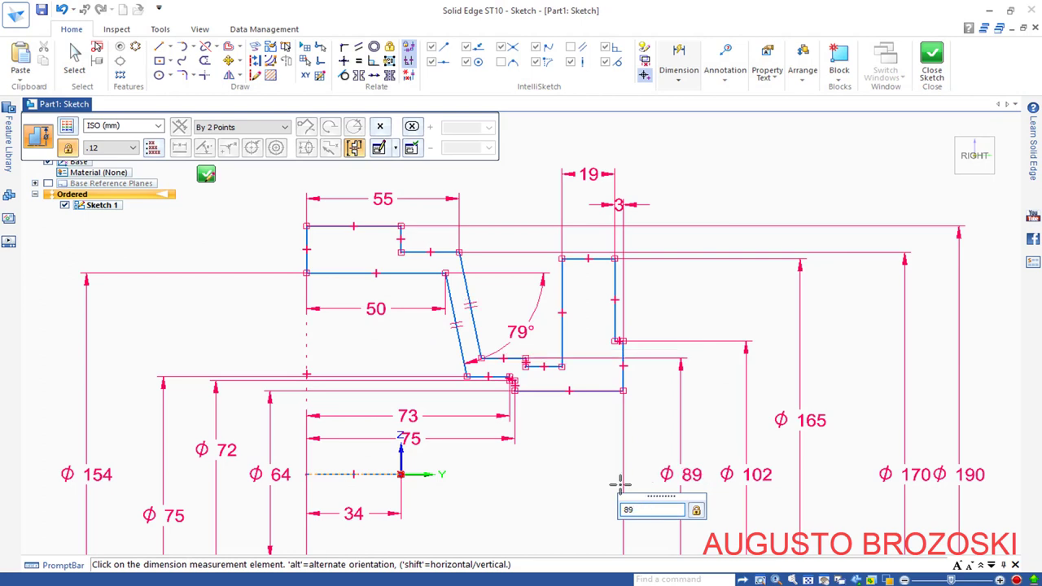
# Step: Dimension the other step line about the axis and change it from Ø82,41 to Ø80
pyautogui.scroll(1, 545, 392)
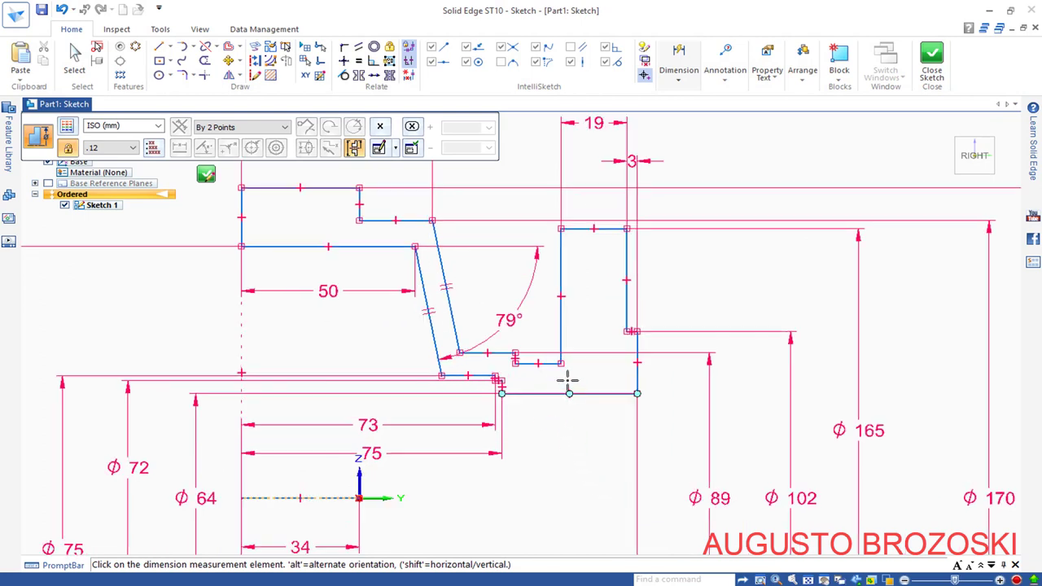
pyautogui.click(546, 364)
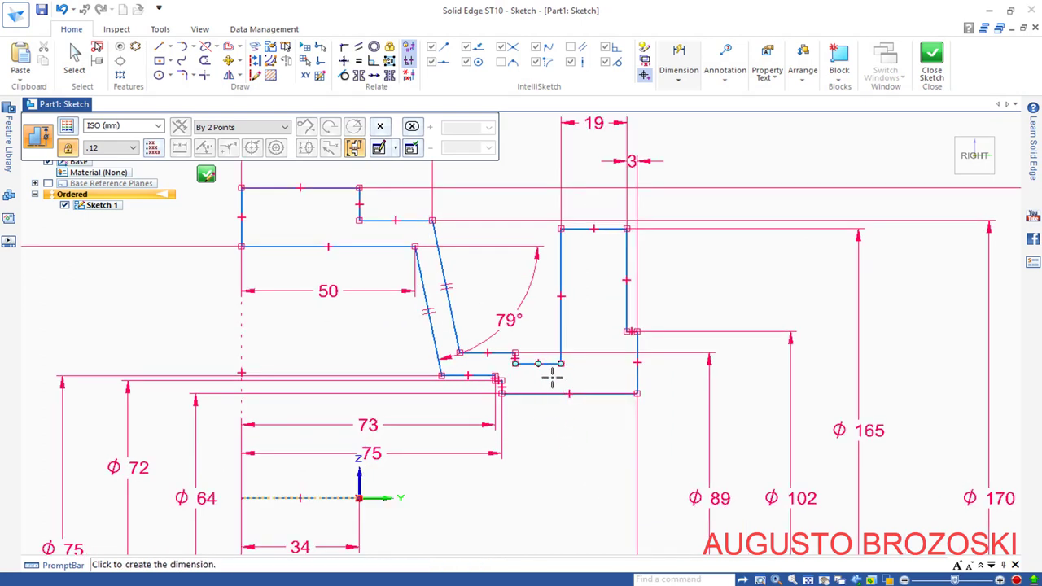
pyautogui.click(679, 451)
pyautogui.press('Return')
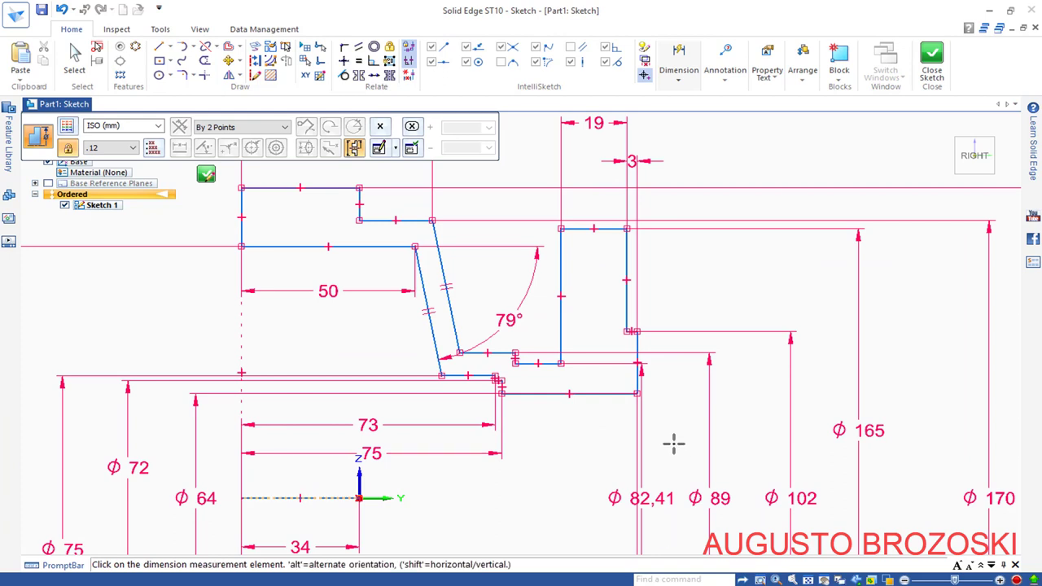
pyautogui.press('Escape')
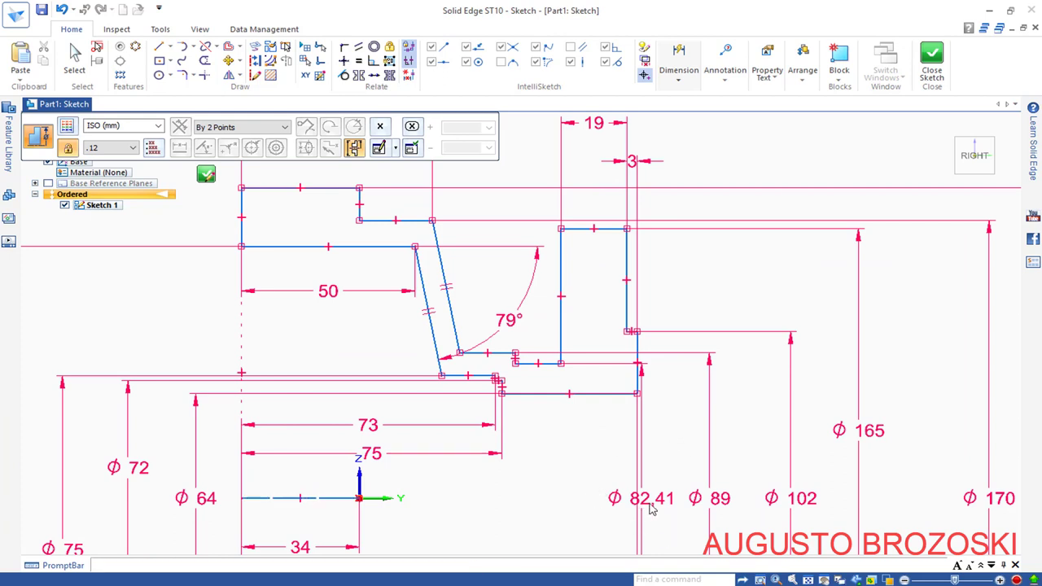
pyautogui.click(647, 502)
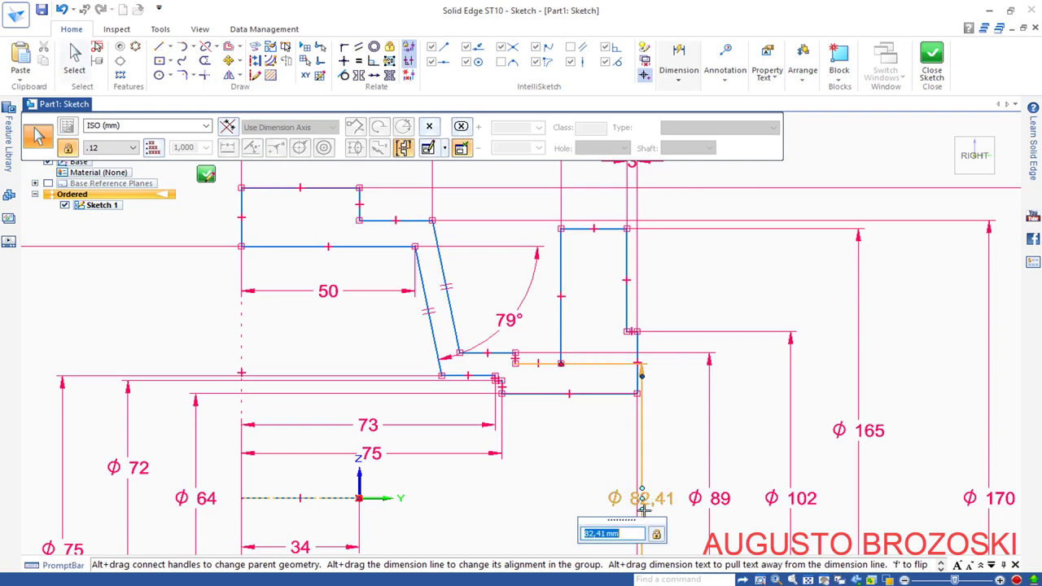
pyautogui.write('80')
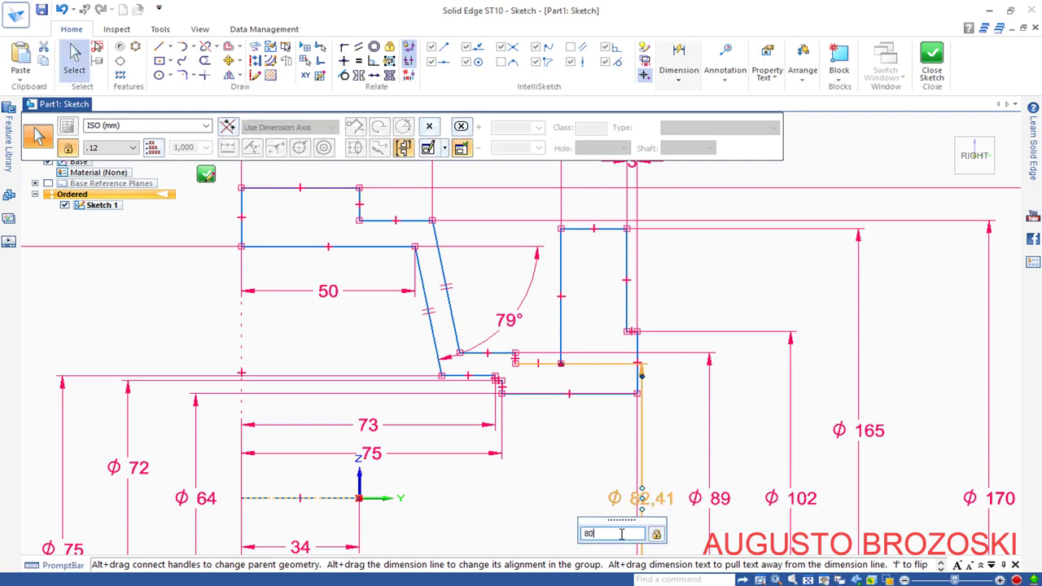
pyautogui.press('Return')
pyautogui.press('Escape')
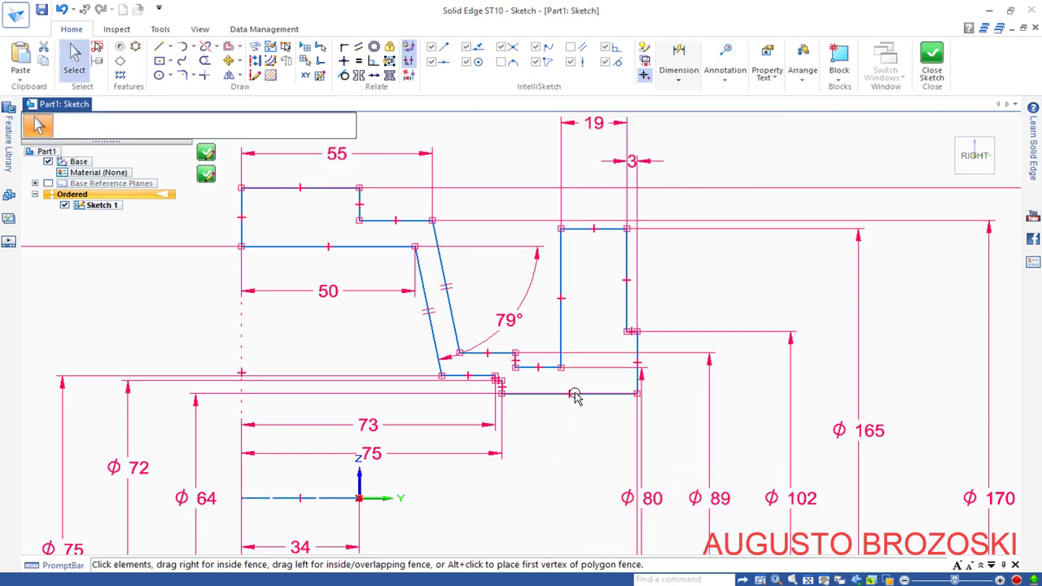
pyautogui.scroll(2, 573, 396)
# Step: Drag the Ø80 diameter dimension further to the right
pyautogui.scroll(-3, 595, 396)
pyautogui.scroll(3, 656, 496)
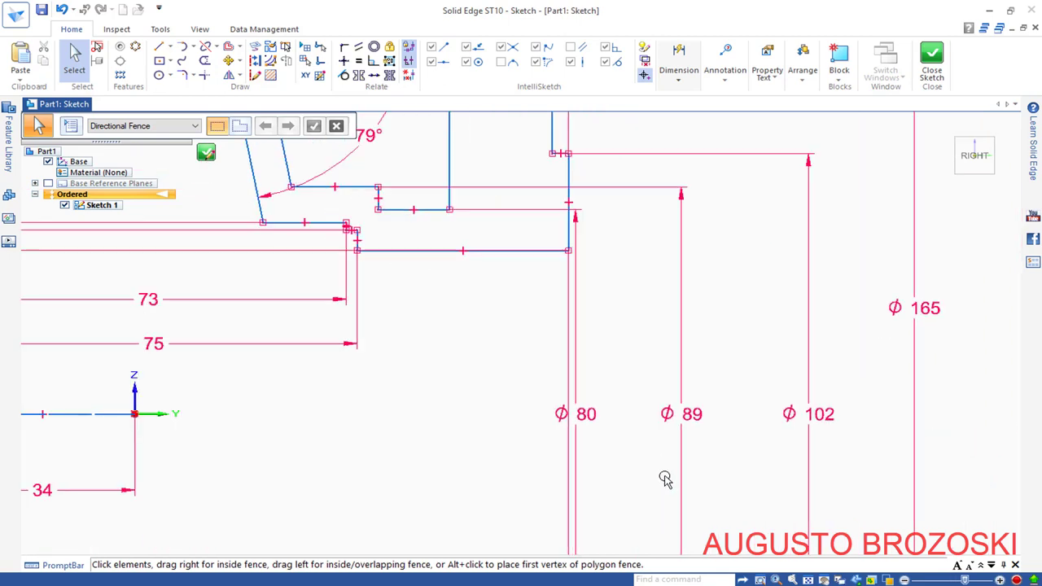
pyautogui.click(580, 415)
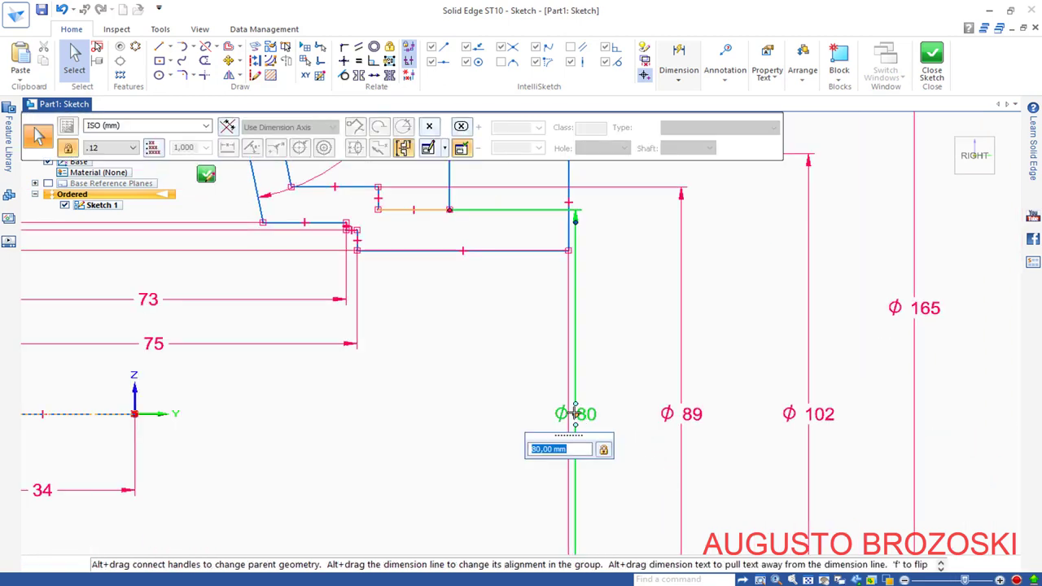
pyautogui.moveTo(582, 415); pyautogui.dragTo(627, 414)
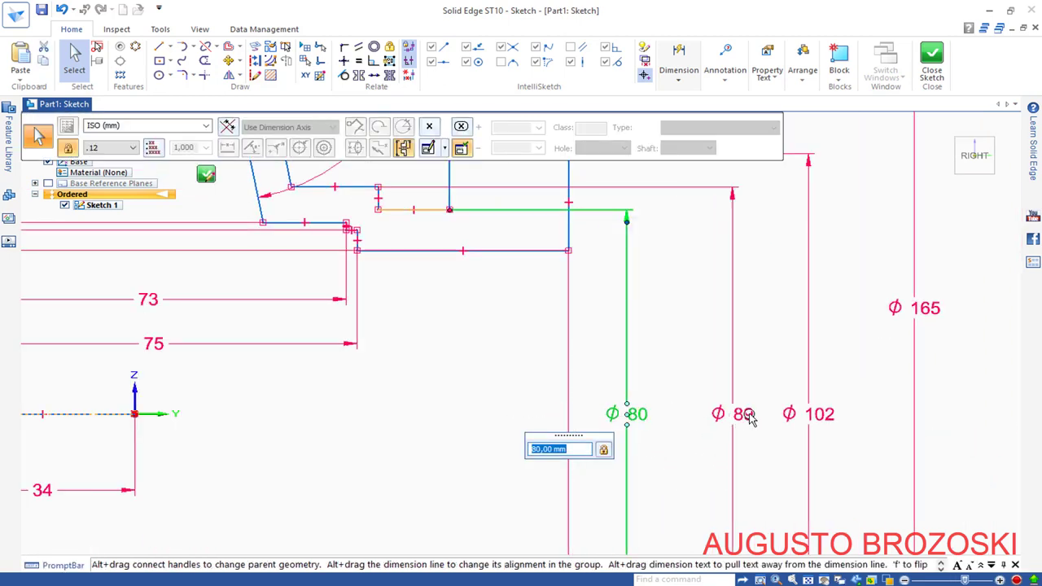
pyautogui.click(521, 381)
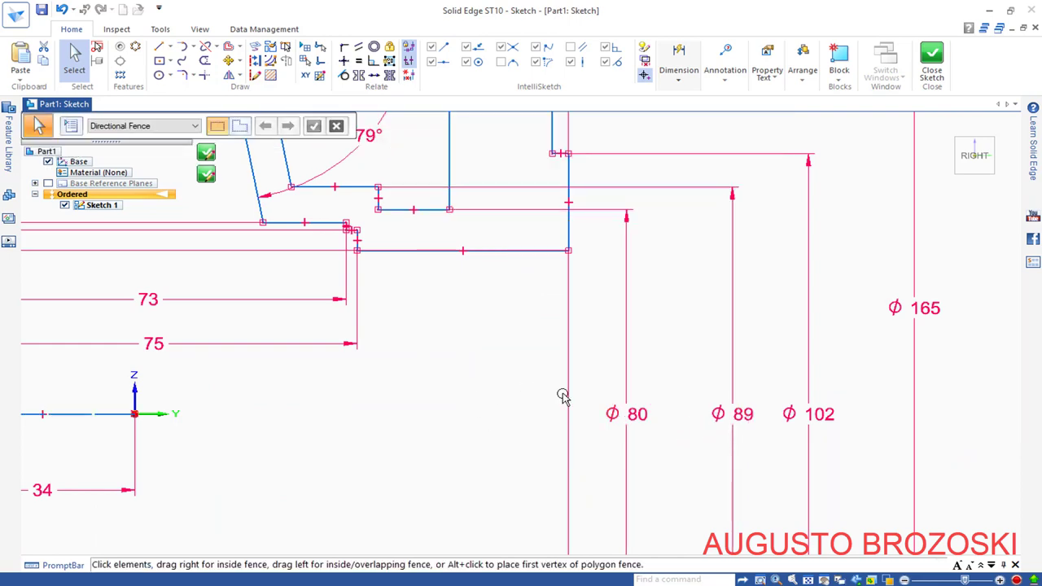
# Step: Compare the sketch's diameter dimensions against the pump reference drawing
pyautogui.scroll(-3, 629, 381)
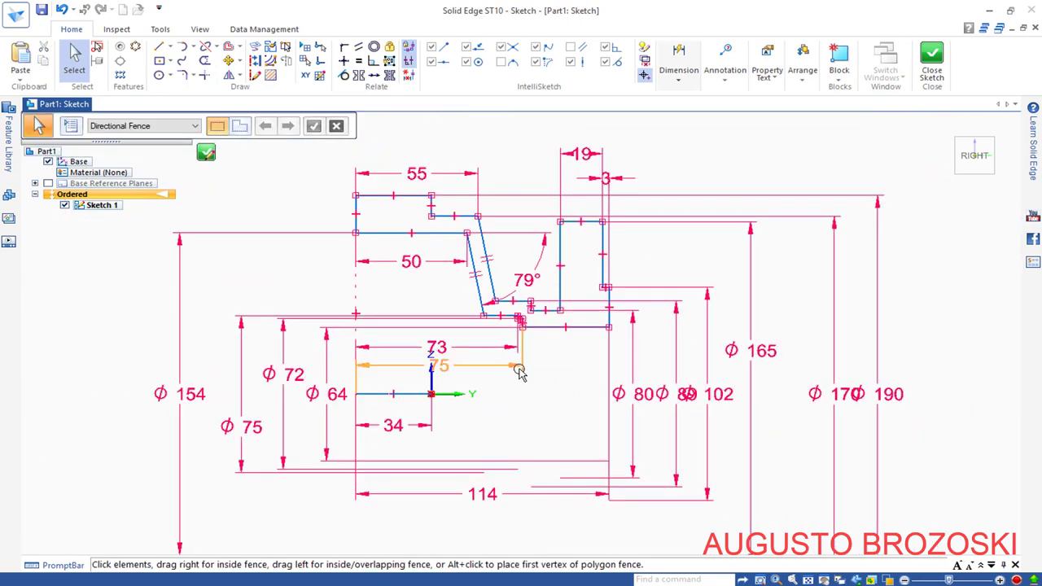
pyautogui.scroll(-1, 530, 409)
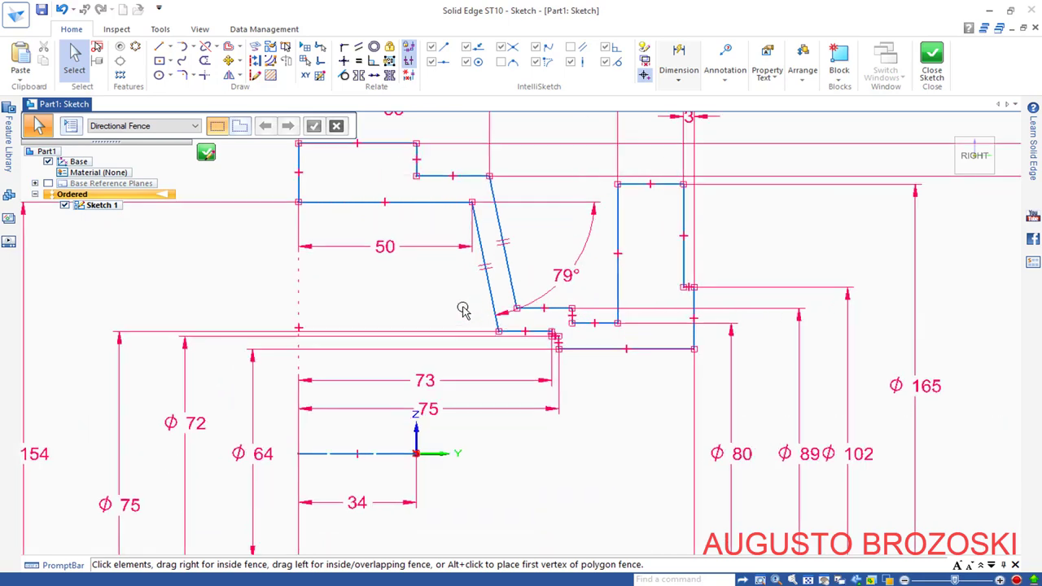
pyautogui.scroll(2, 465, 311)
pyautogui.scroll(1, 540, 318)
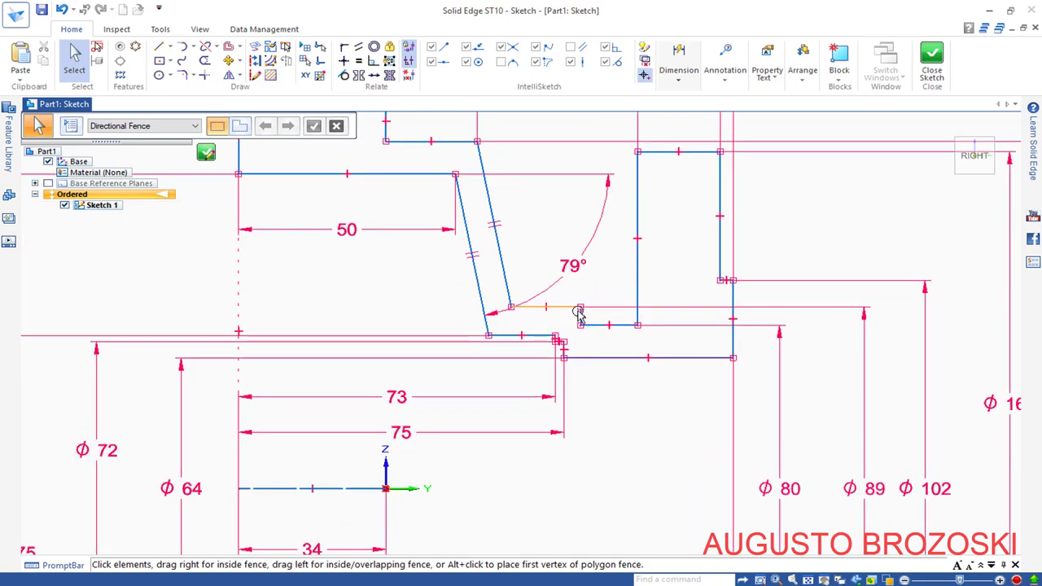
pyautogui.scroll(-4, 509, 385)
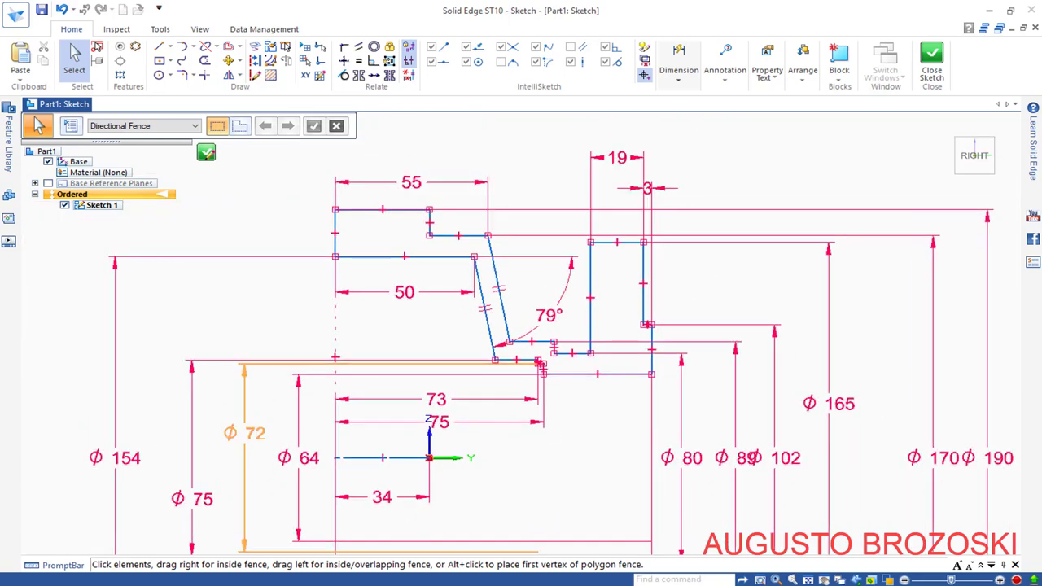
pyautogui.hotkey('alt', 'Tab')
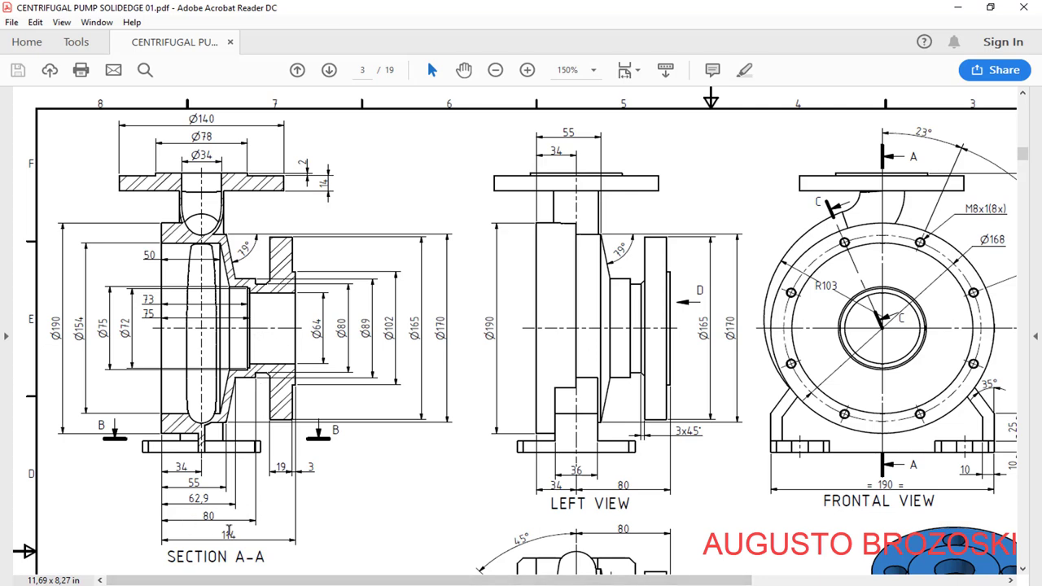
pyautogui.click(958, 8)
# Step: Dimension the top edge against the slanted line to 80, then close Sketch 1
pyautogui.click(675, 70)
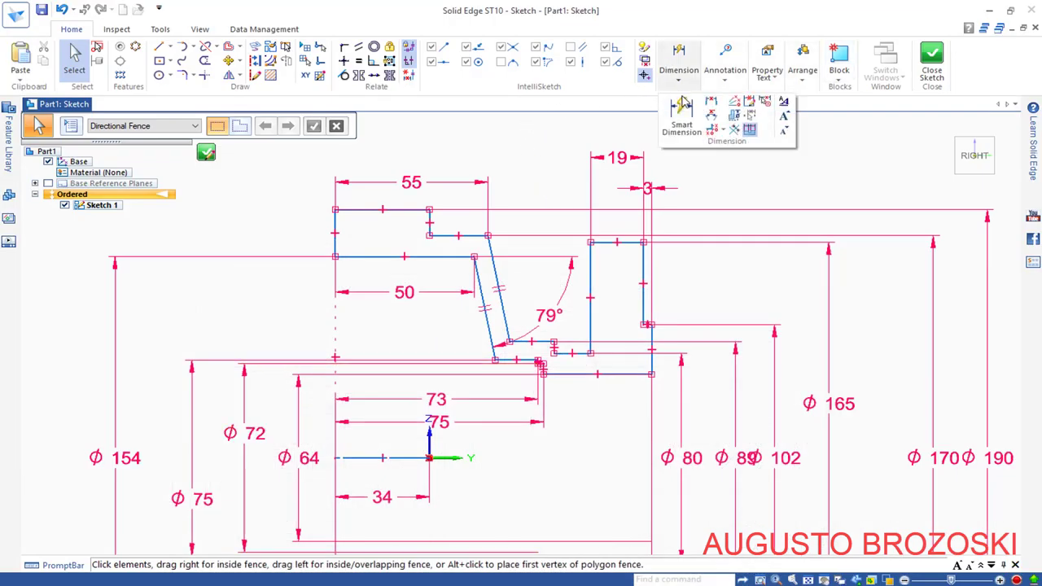
pyautogui.click(673, 114)
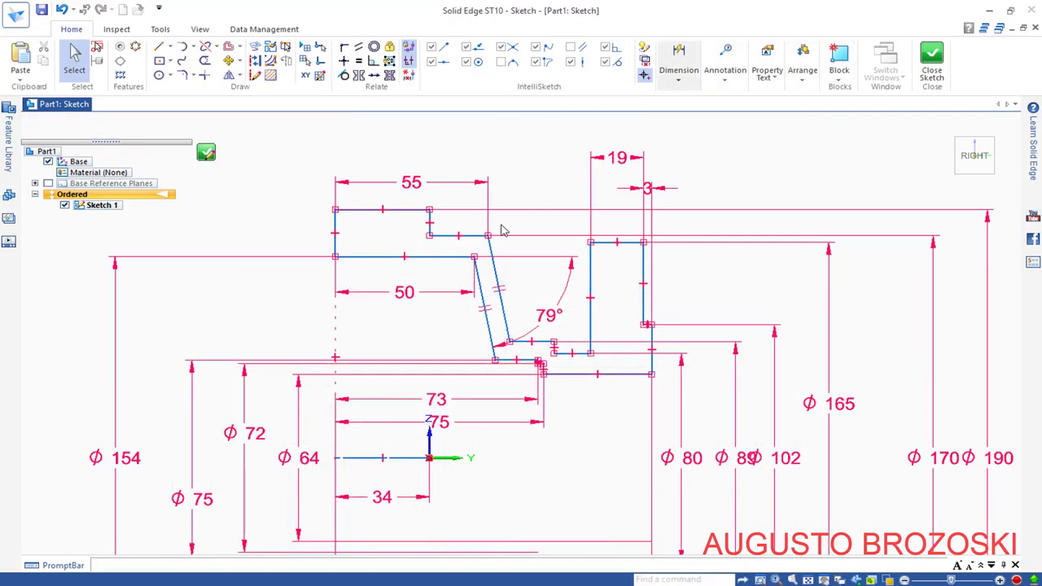
pyautogui.click(342, 210)
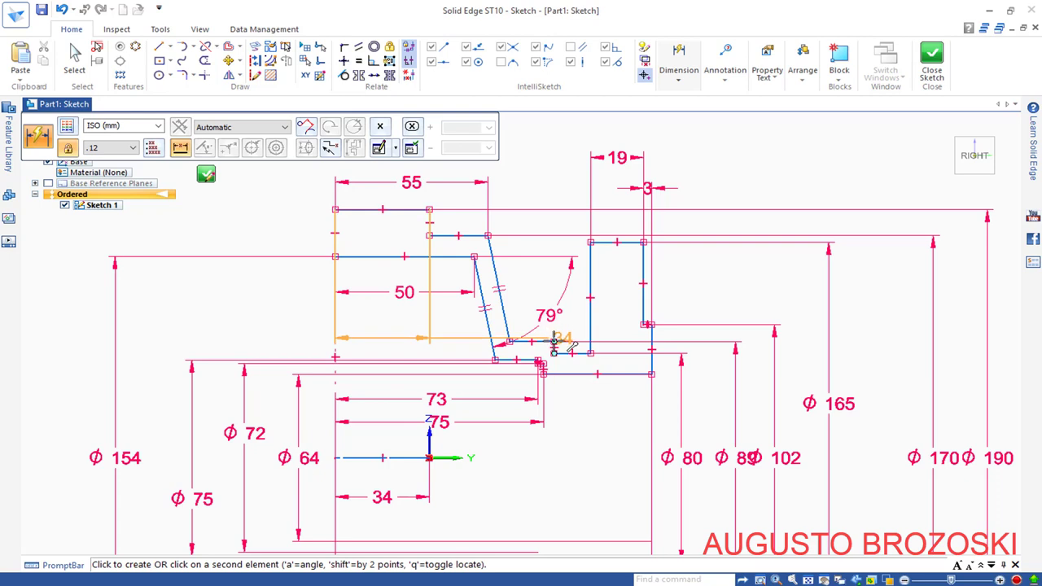
pyautogui.click(501, 322)
pyautogui.scroll(-2, 488, 287)
pyautogui.scroll(-1, 480, 283)
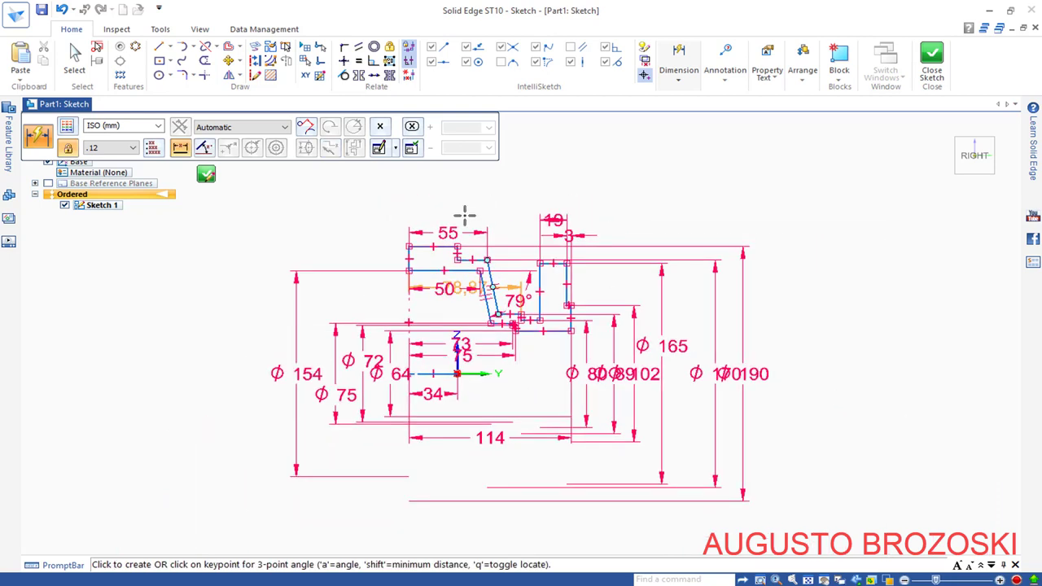
pyautogui.click(469, 208)
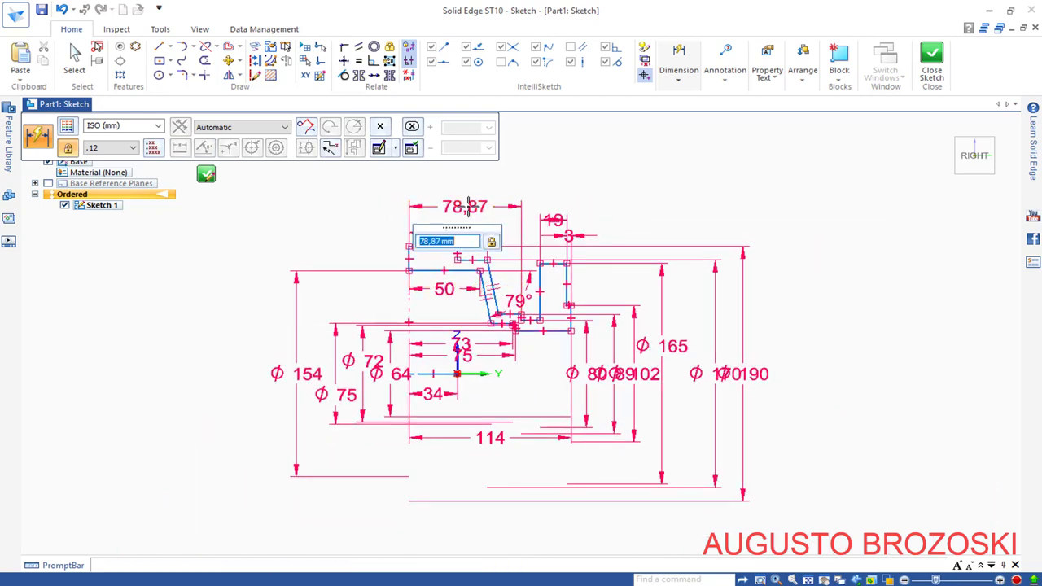
pyautogui.write('80')
pyautogui.press('Return')
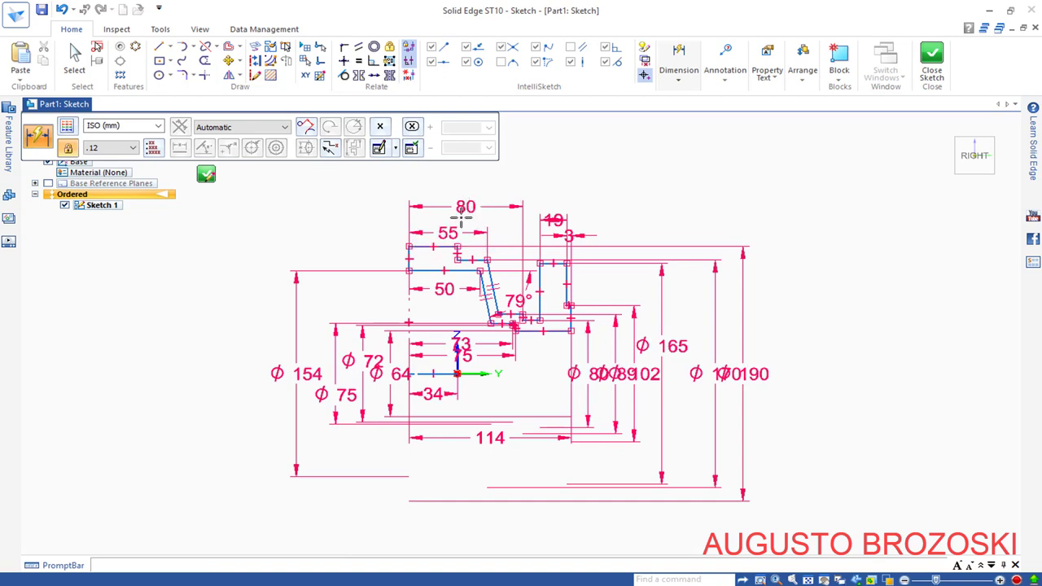
pyautogui.scroll(2, 495, 372)
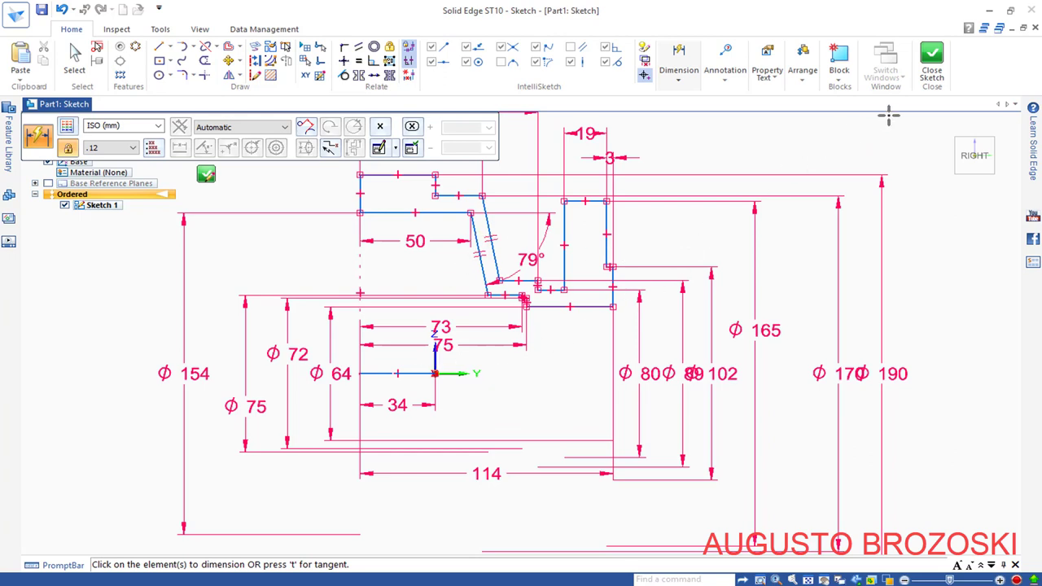
pyautogui.click(932, 61)
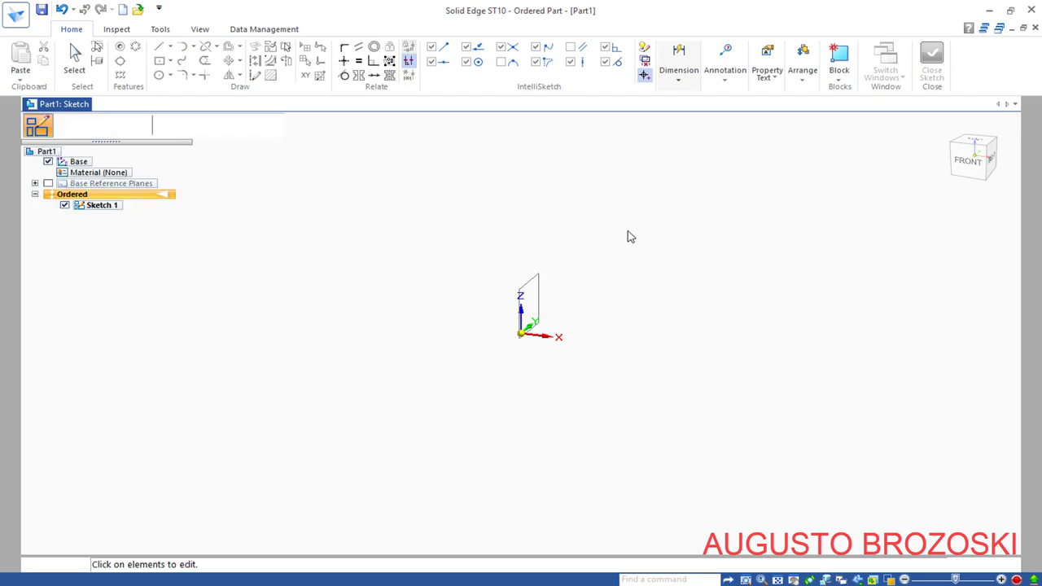
# Step: Start and cancel a new sketch, returning the view to the isometric home orientation
pyautogui.click(128, 127)
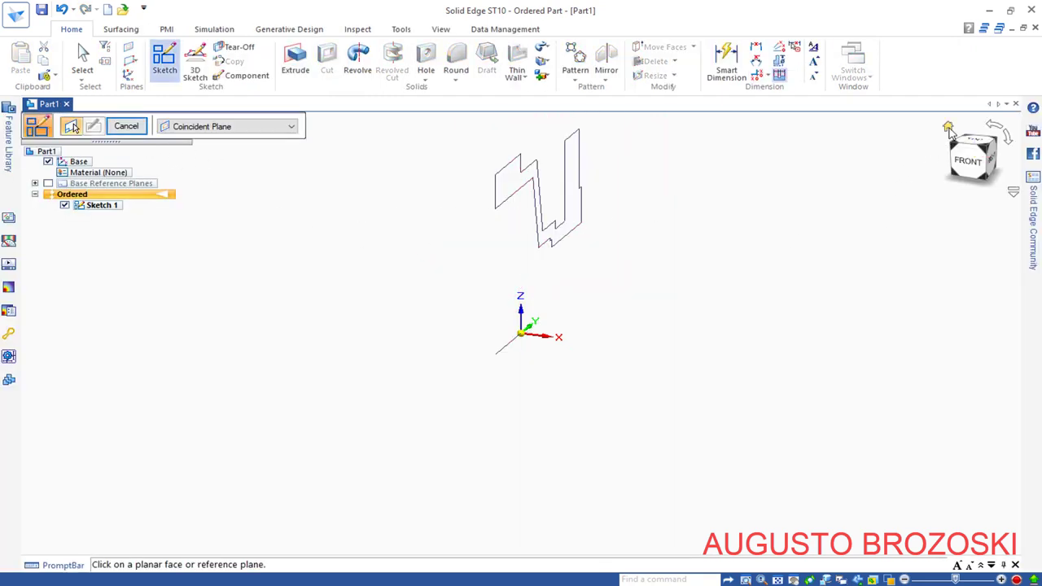
pyautogui.click(949, 129)
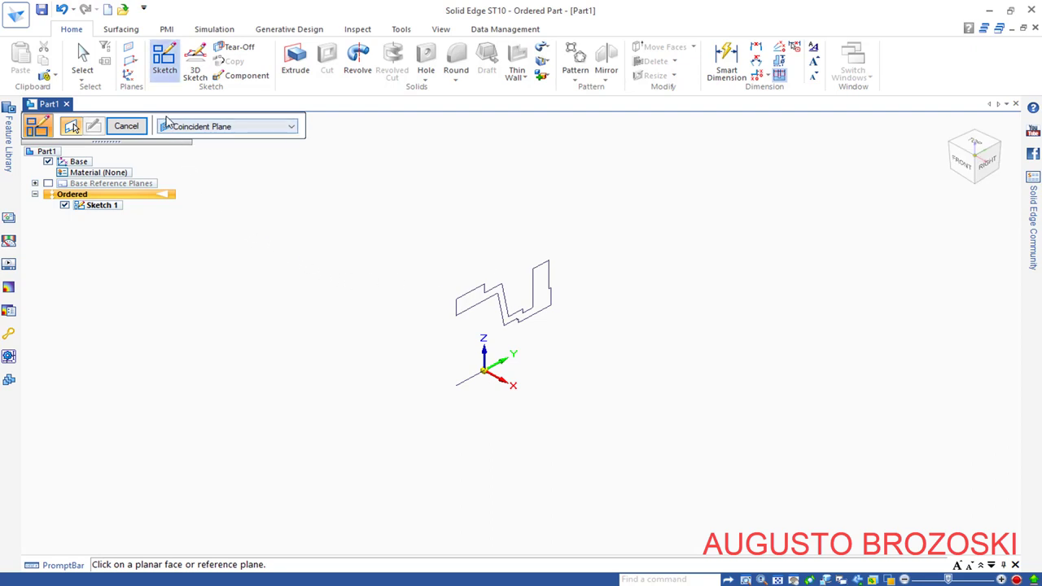
pyautogui.click(126, 126)
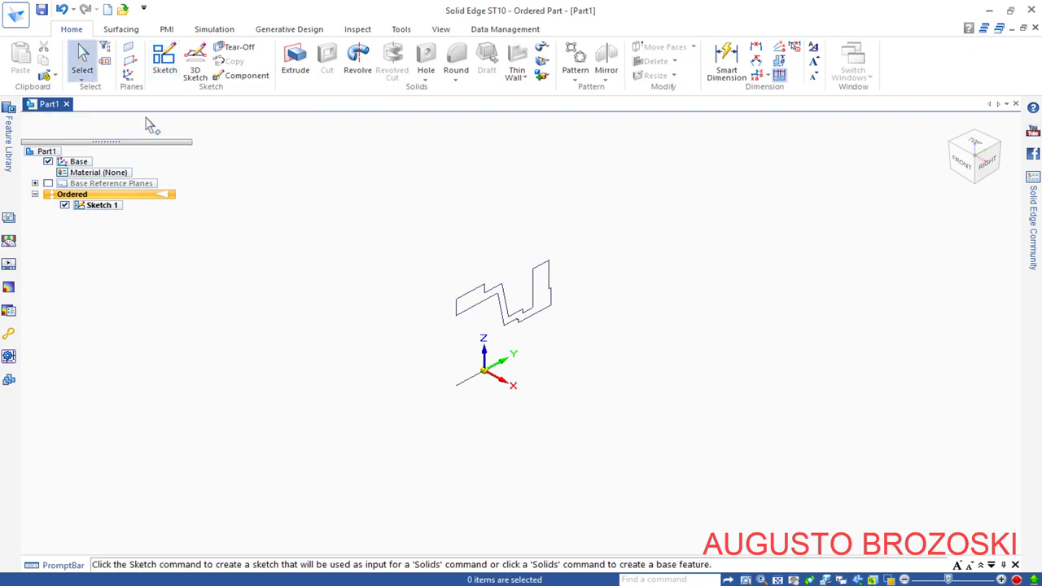
# Step: Revolve the Sketch 1 profile 360° about the horizontal axis line into Protrusion 1
pyautogui.click(358, 61)
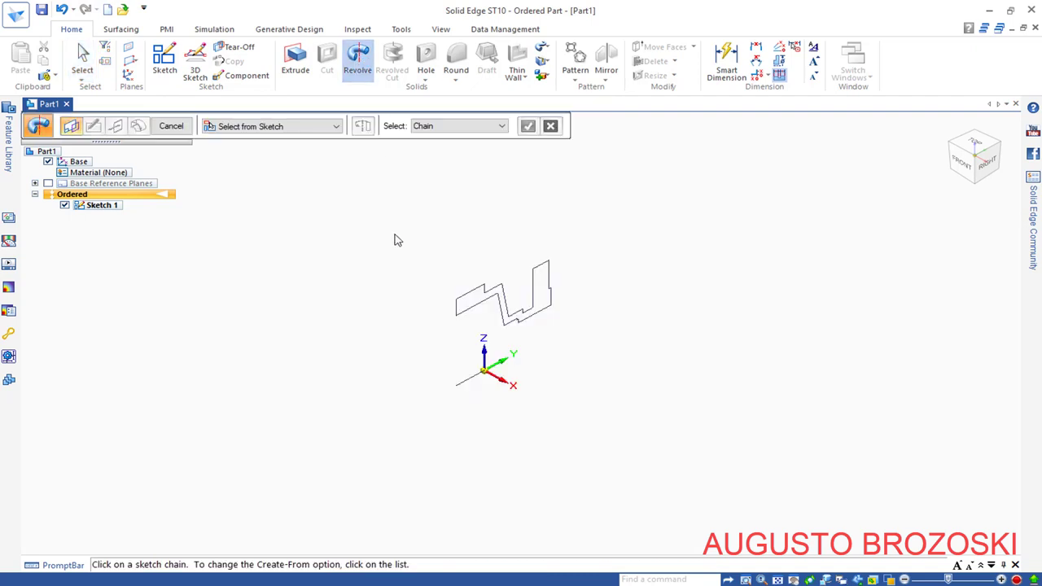
pyautogui.click(467, 296)
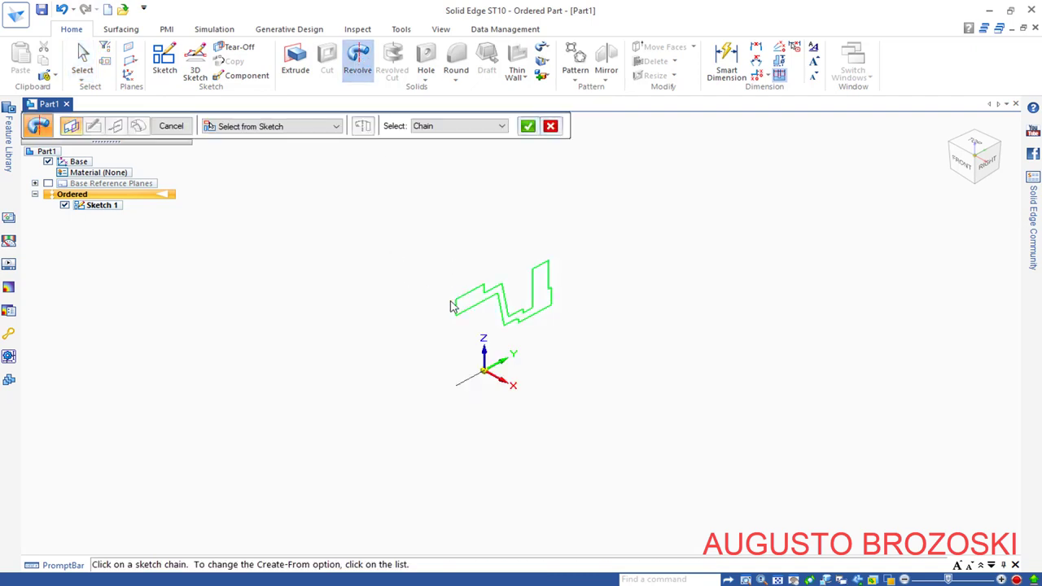
pyautogui.click(528, 127)
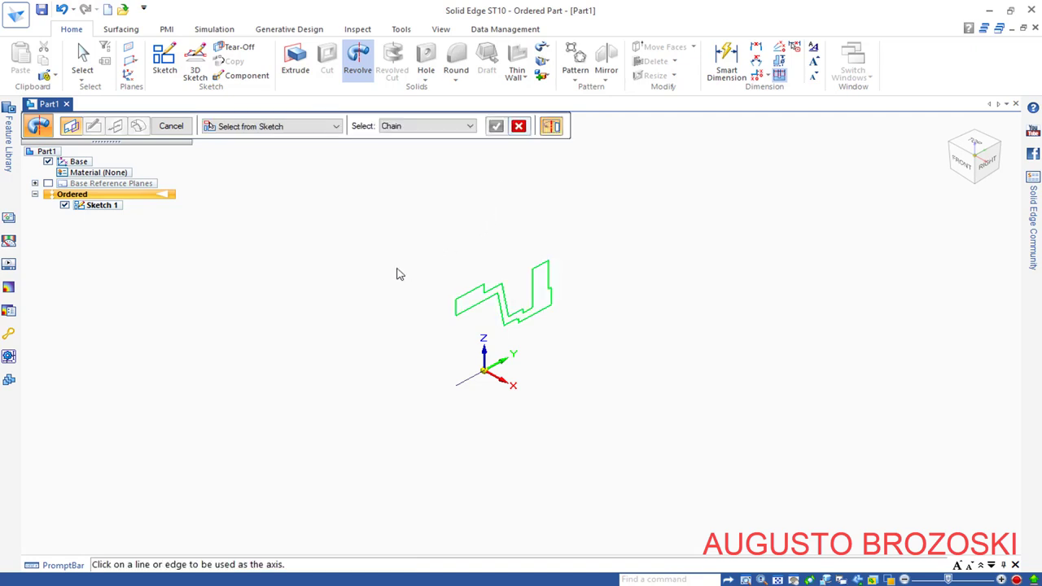
pyautogui.click(468, 382)
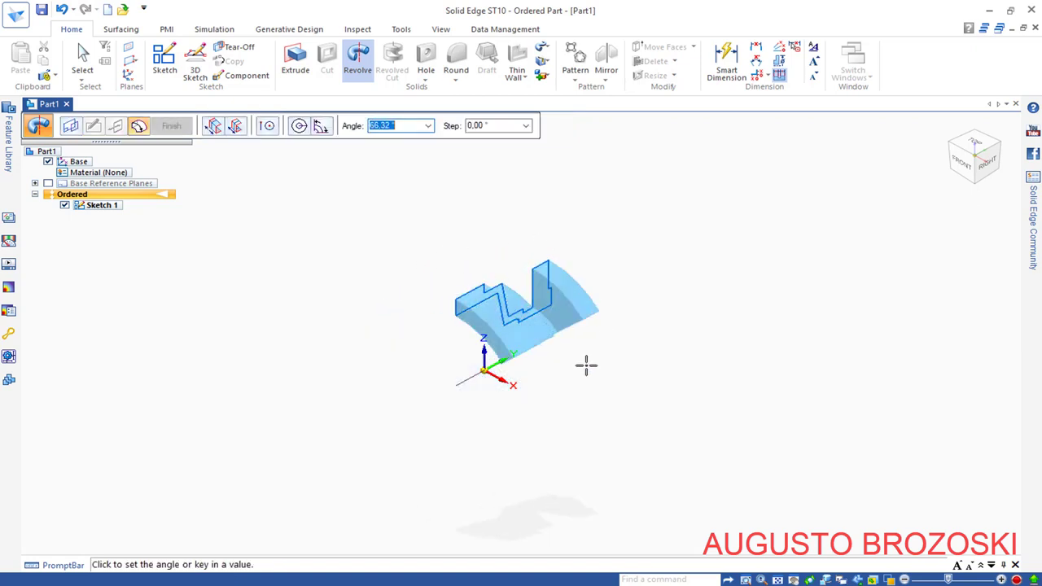
pyautogui.click(312, 135)
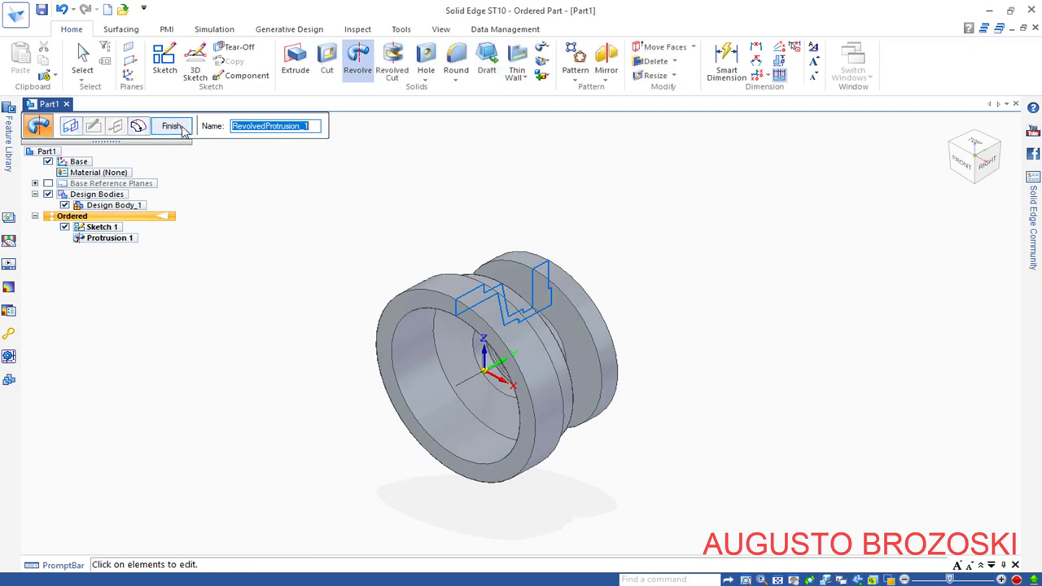
pyautogui.click(169, 127)
pyautogui.moveTo(962, 134)
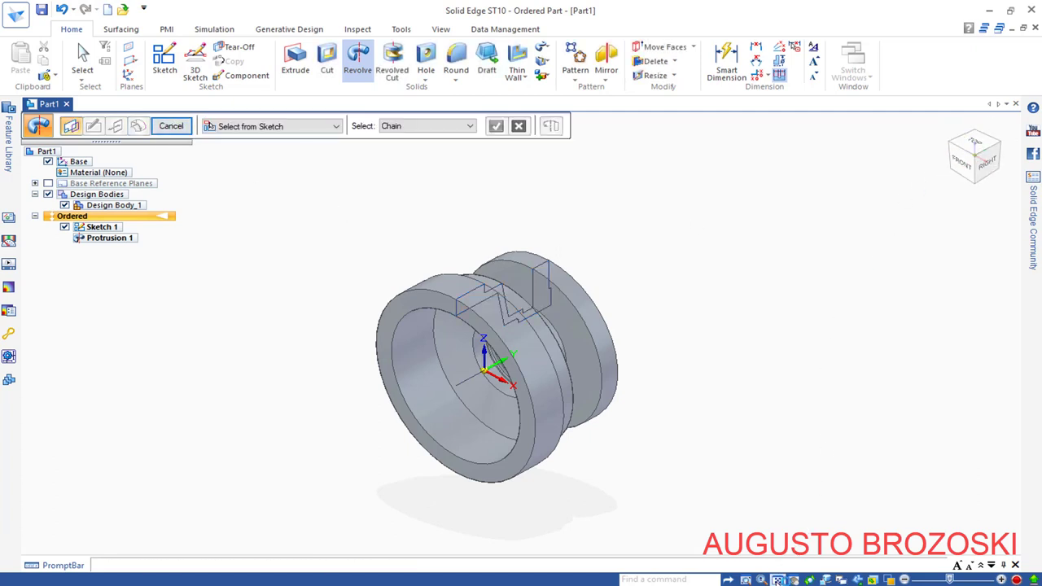
pyautogui.click(777, 580)
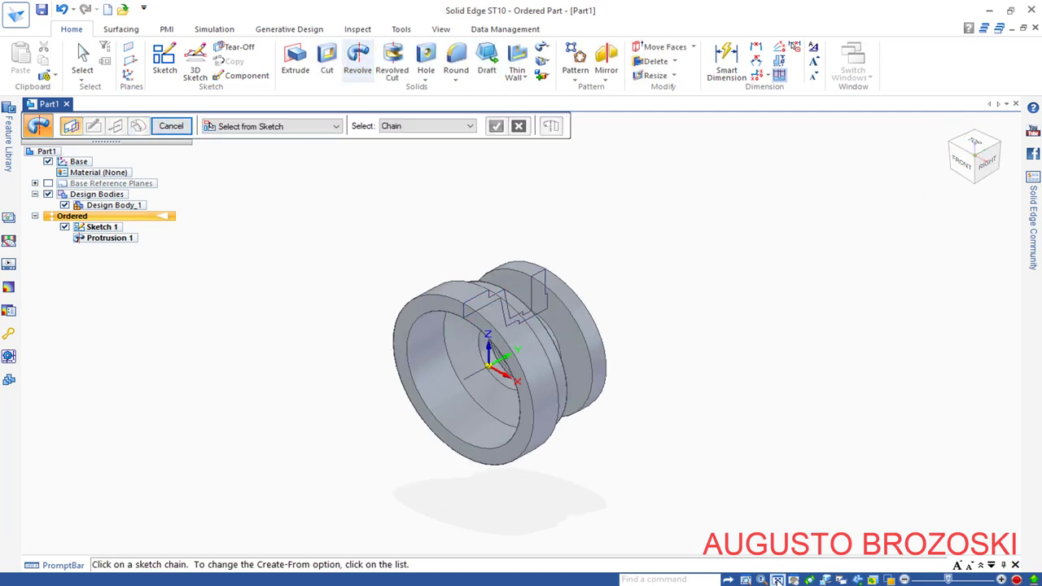
pyautogui.click(171, 126)
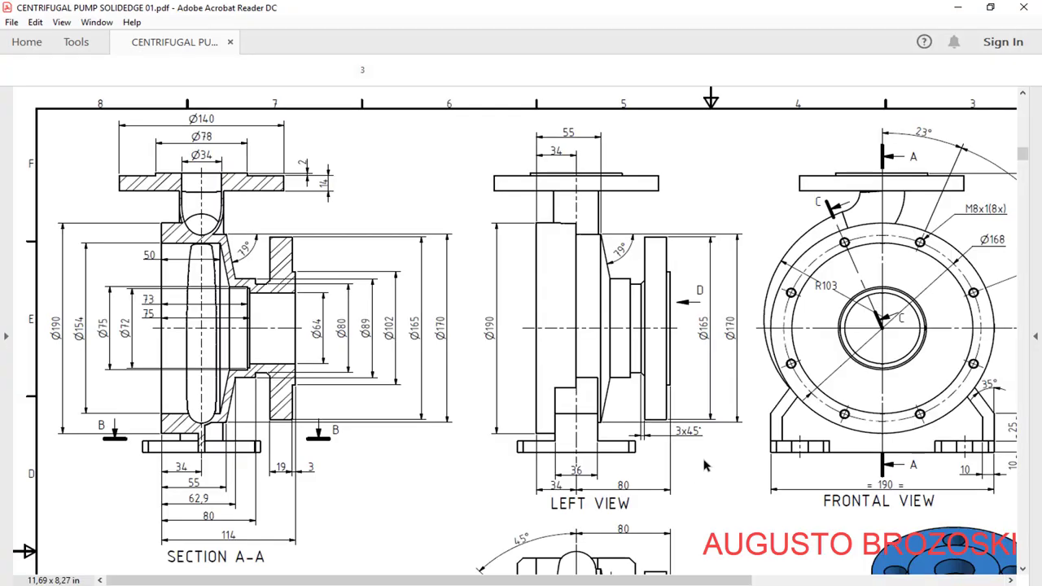
pyautogui.scroll(-8, 736, 477)
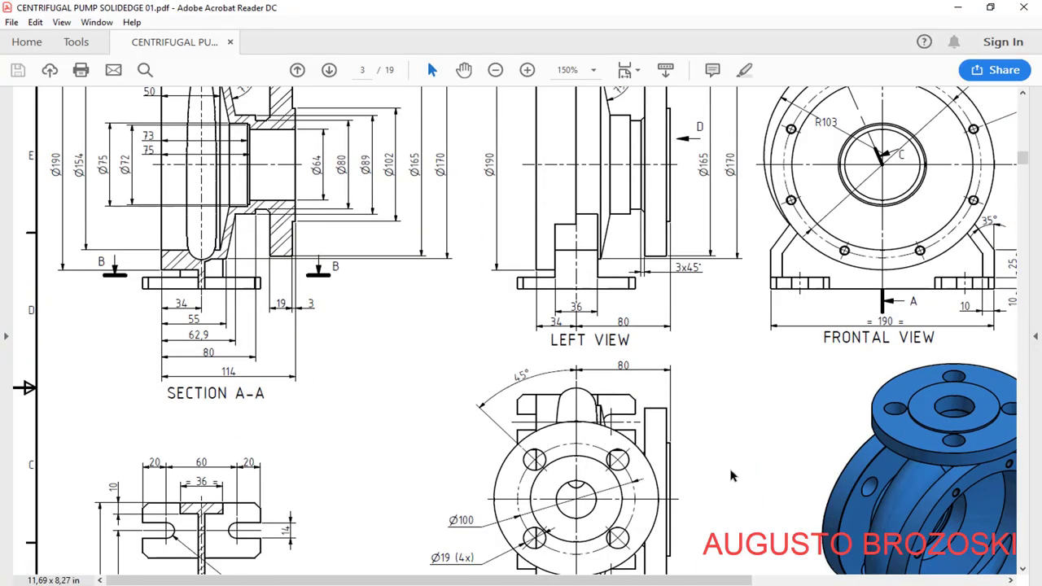
pyautogui.scroll(-3, 617, 530)
pyautogui.hscroll(8, 770, 517)
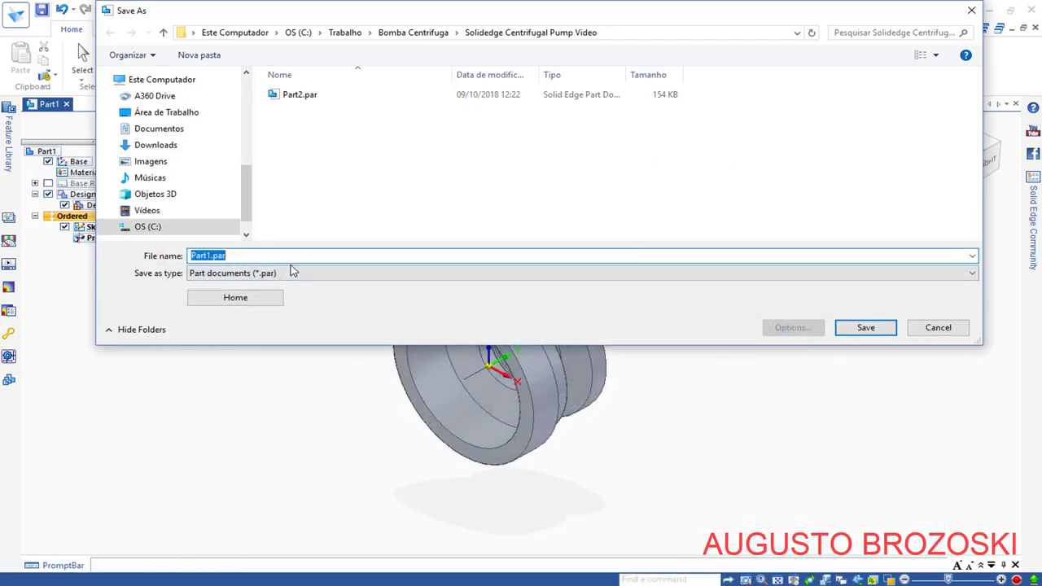
pyautogui.write('PUMP CASING')
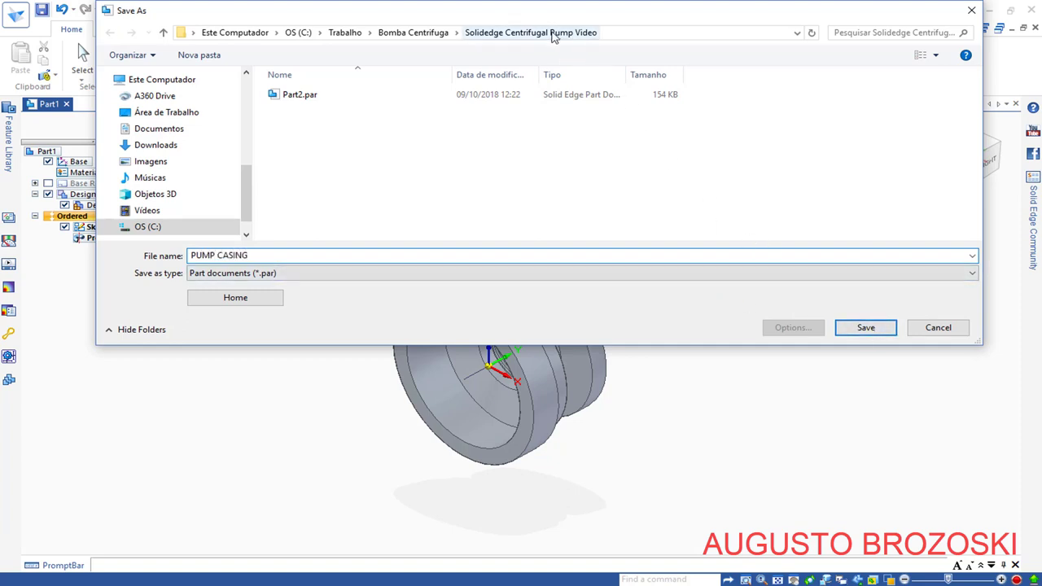
pyautogui.click(868, 328)
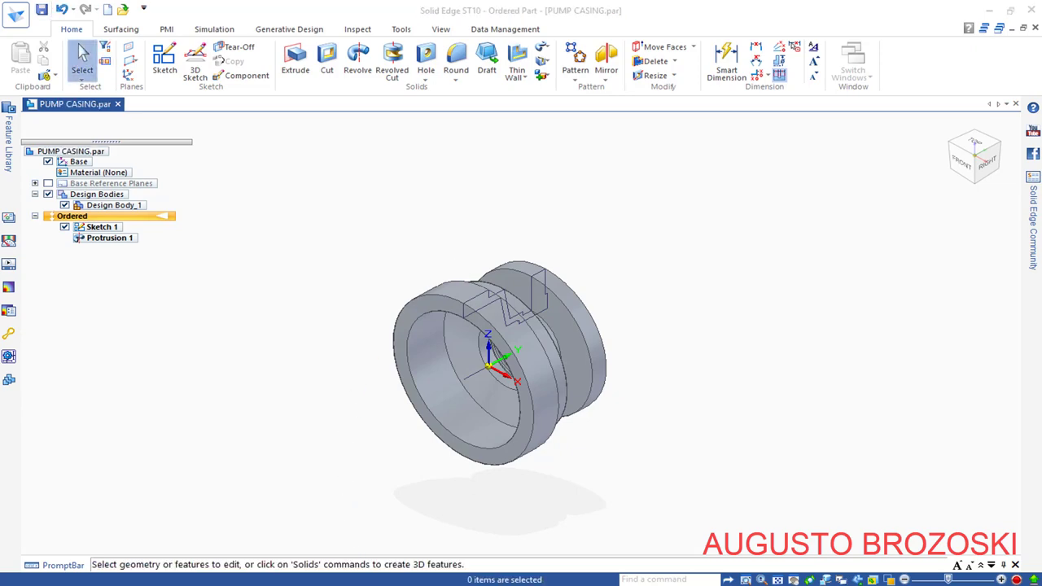
pyautogui.hotkey('alt', 'Tab')
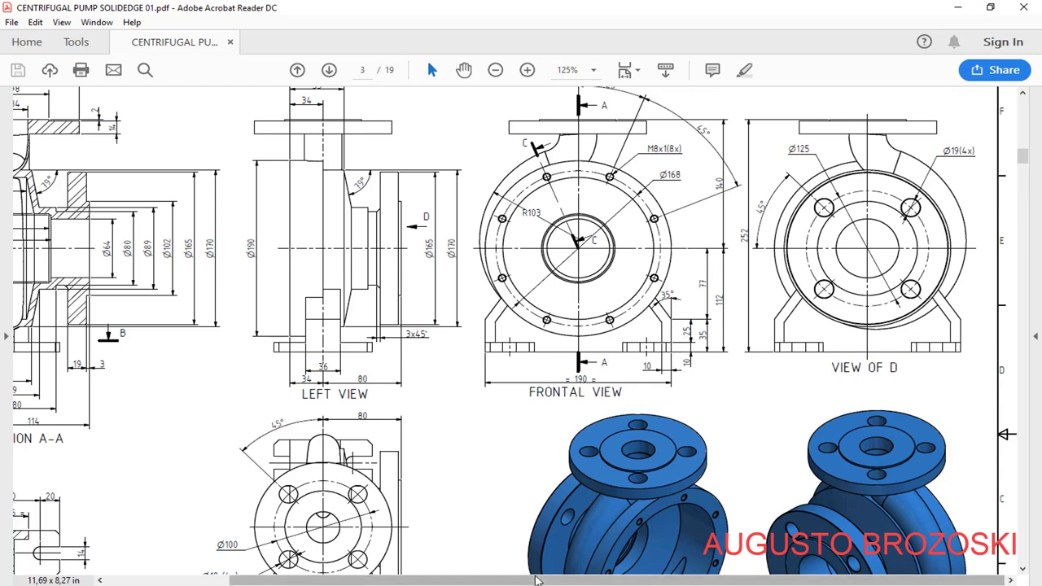
pyautogui.hscroll(-4, 519, 570)
pyautogui.scroll(-5, 268, 464)
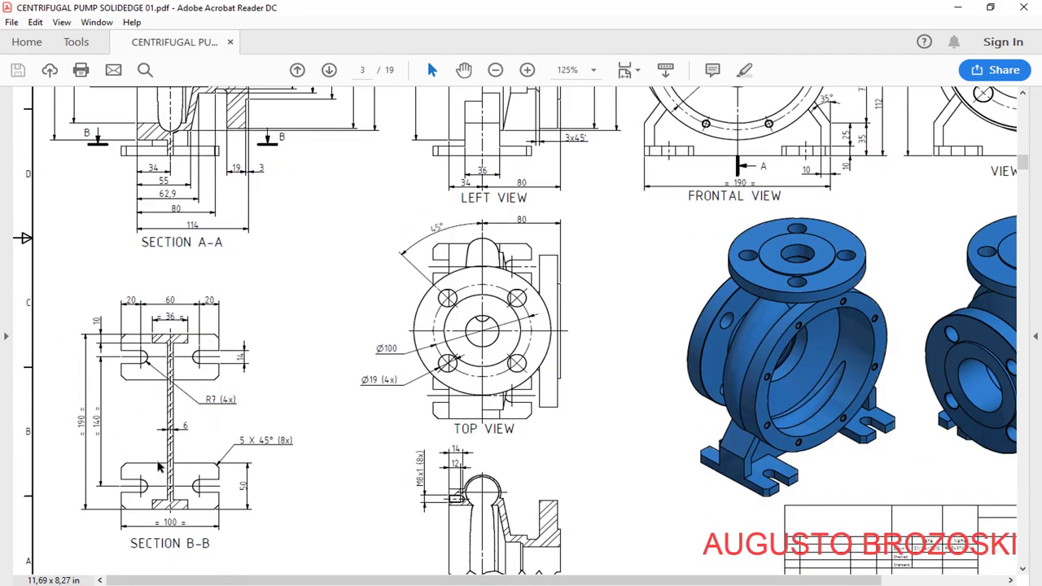
pyautogui.hscroll(4, 521, 335)
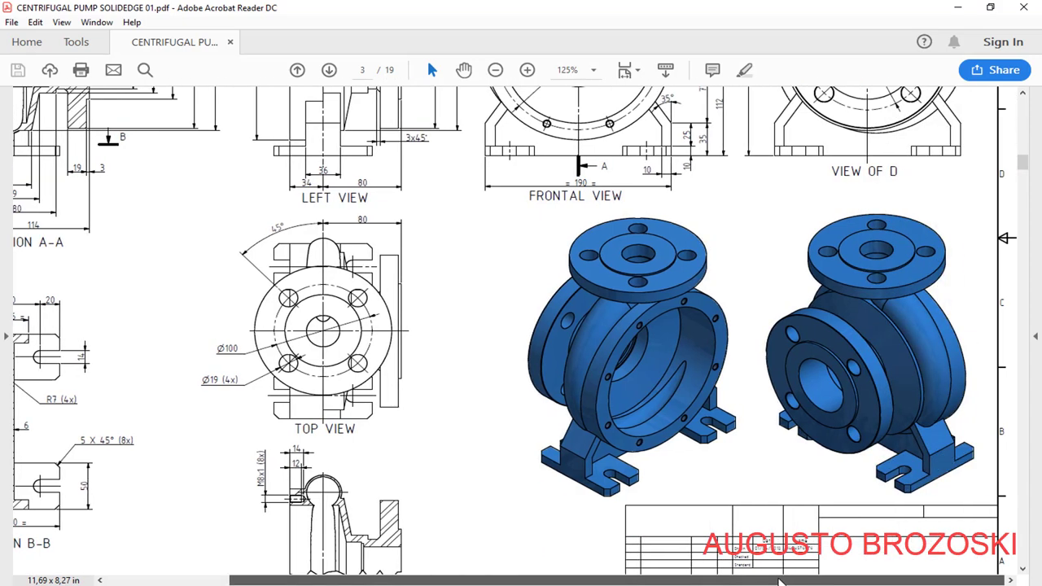
pyautogui.scroll(5, 749, 353)
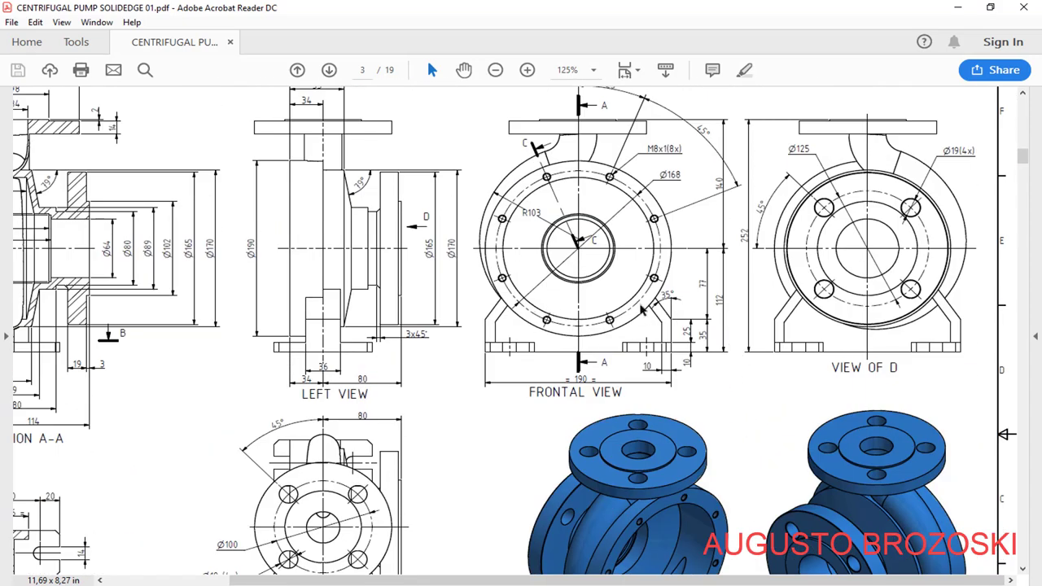
pyautogui.click(957, 8)
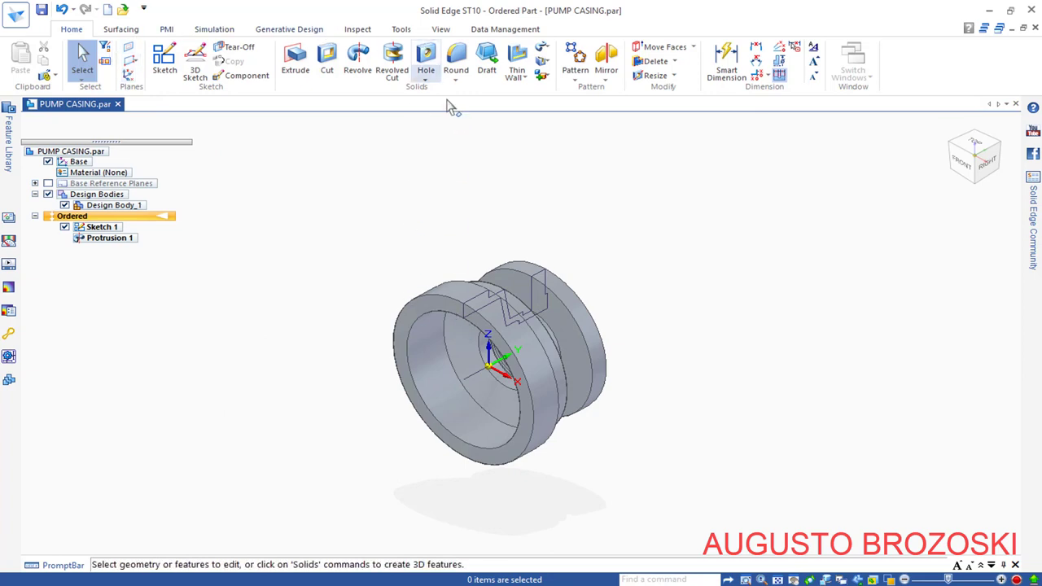
# Step: Place two clipping planes parallel to the front ring face, exposing the hollow casing interior
pyautogui.click(440, 29)
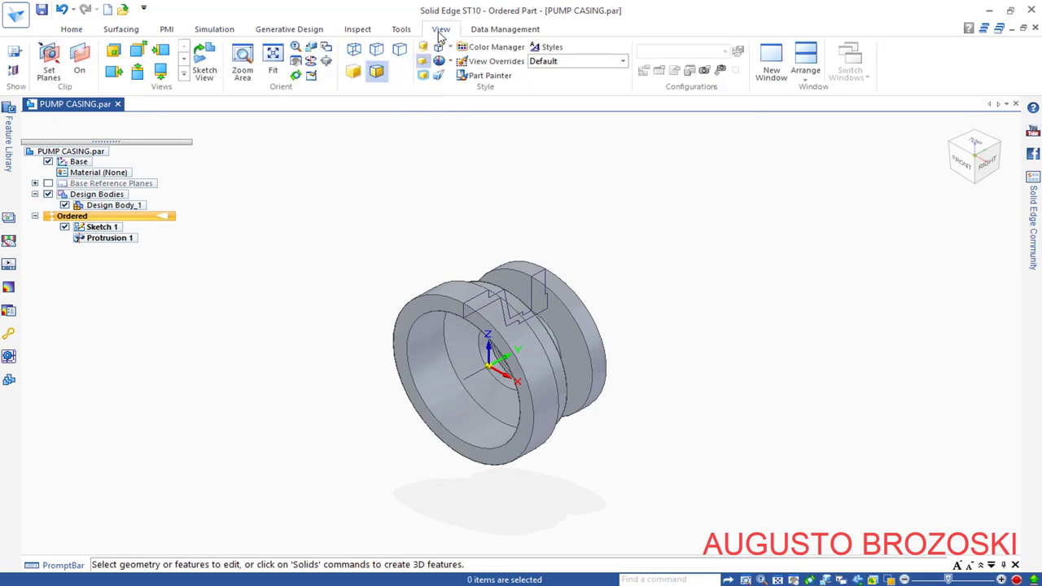
pyautogui.click(50, 69)
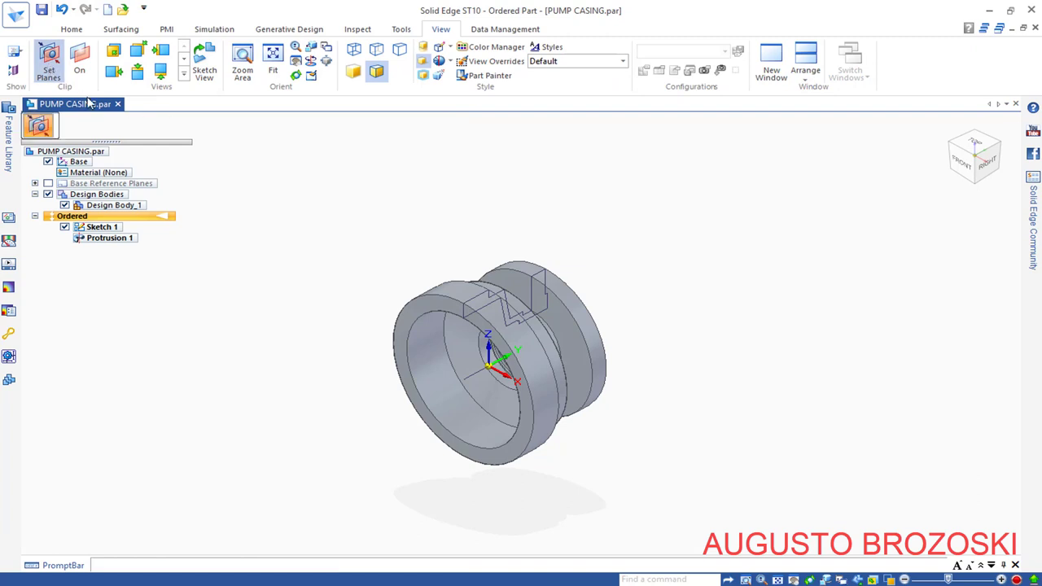
pyautogui.click(407, 319)
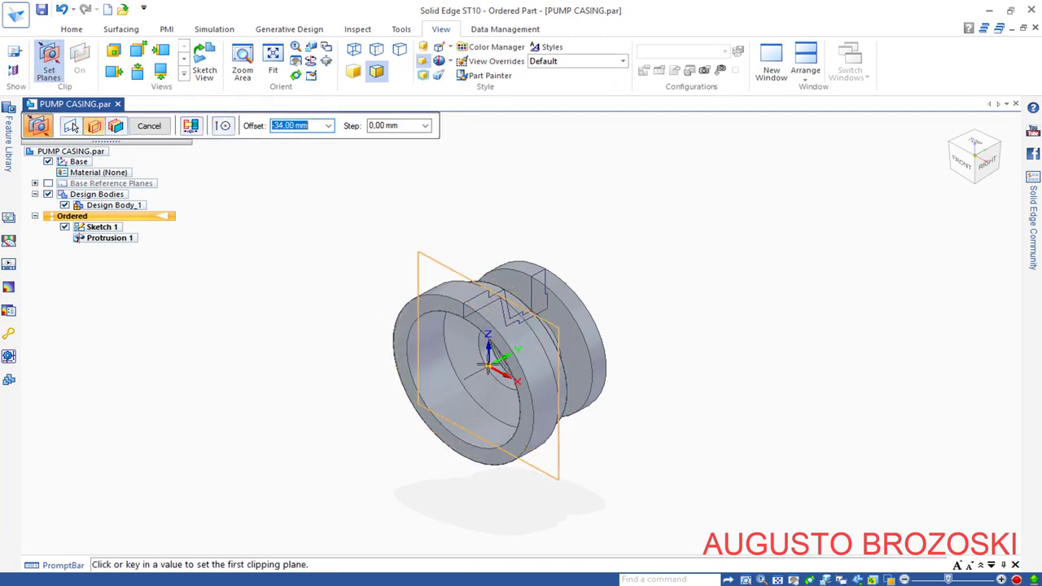
pyautogui.click(617, 309)
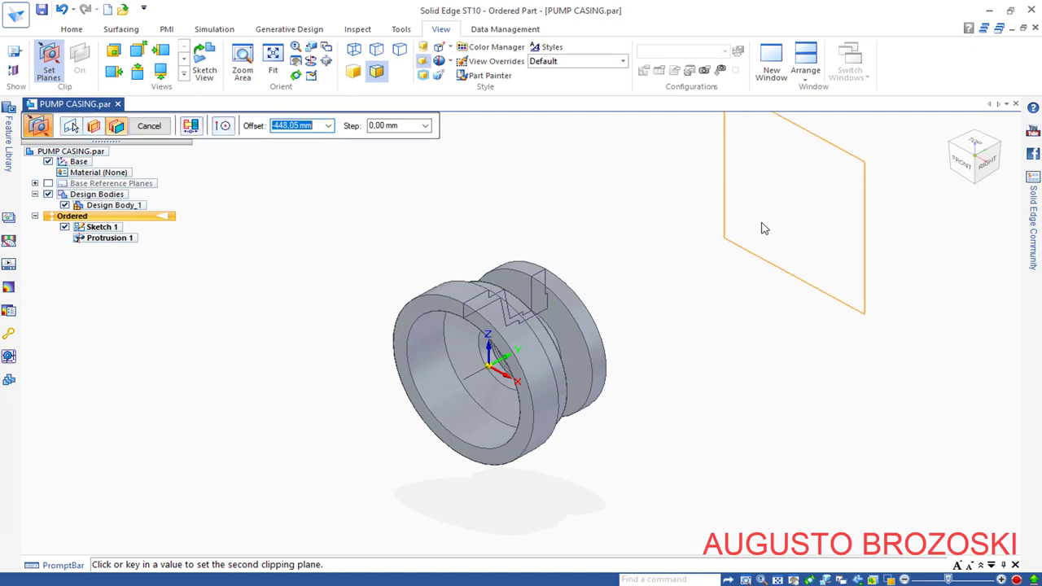
pyautogui.click(760, 223)
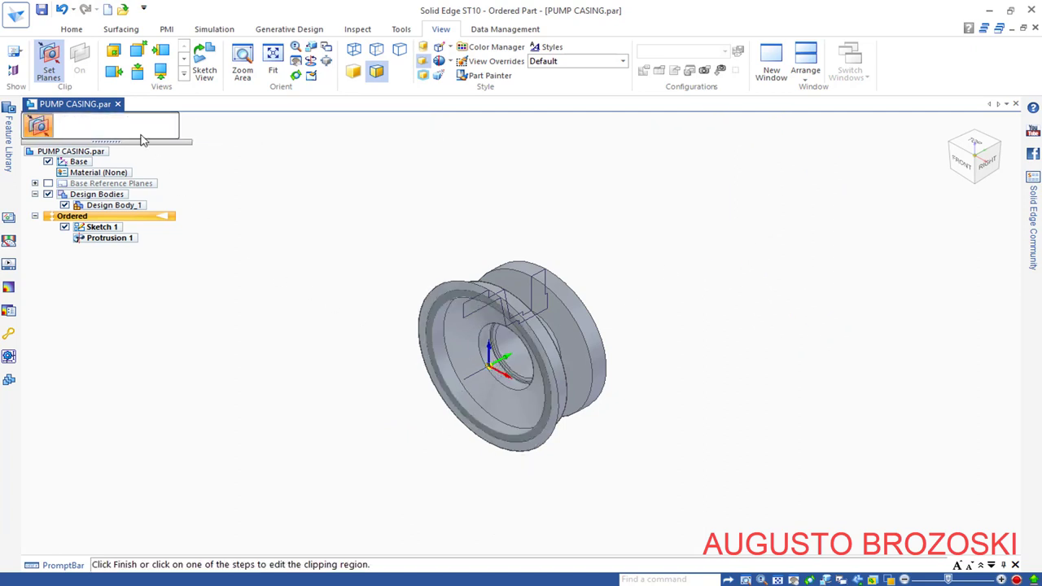
pyautogui.click(71, 30)
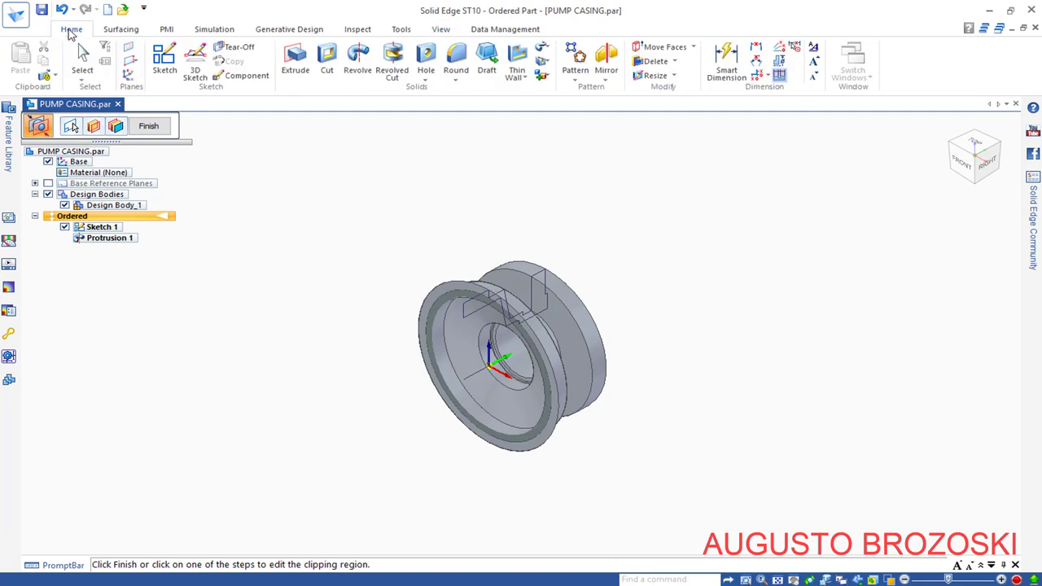
# Step: Sketch on the front face a foot outline: two slanted edges, two vertical sides, a bottom edge
pyautogui.click(159, 66)
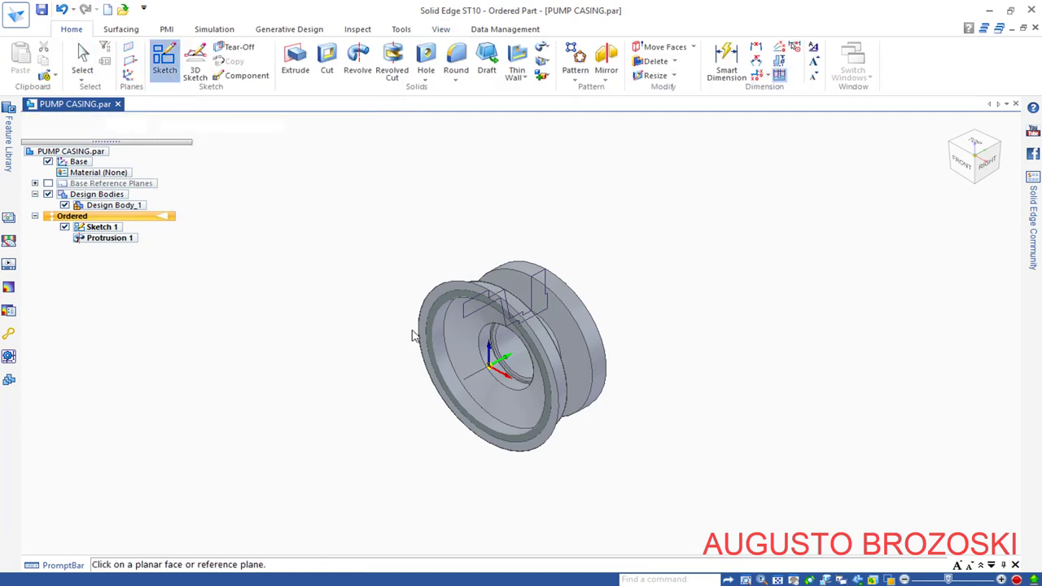
pyautogui.click(495, 357)
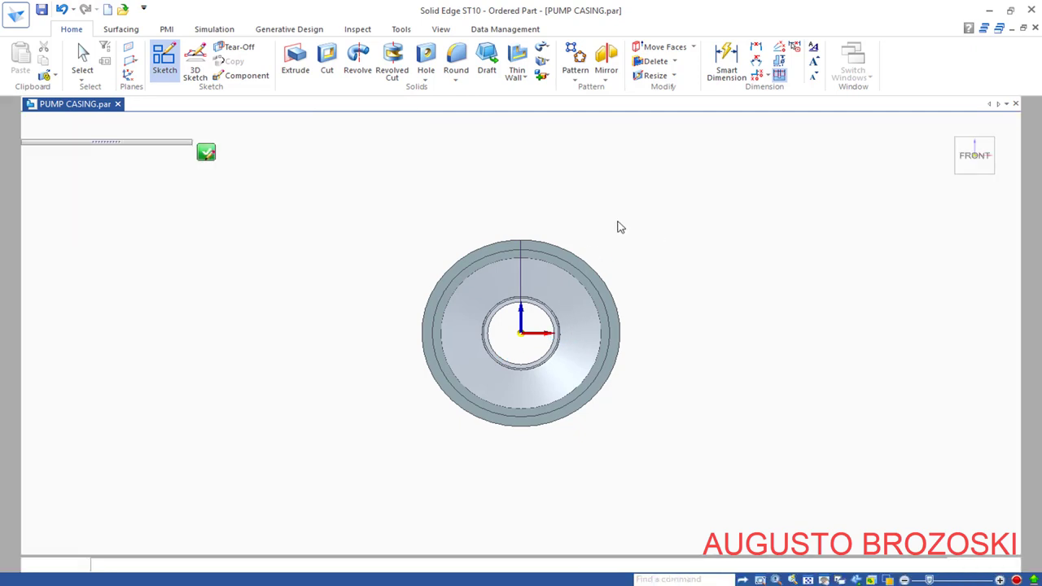
pyautogui.scroll(3, 521, 452)
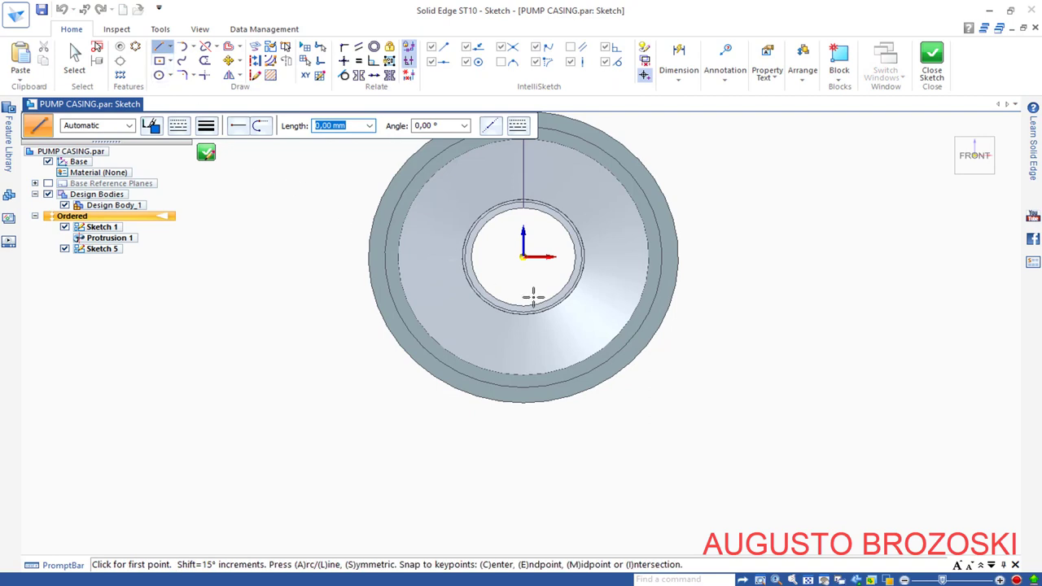
pyautogui.click(618, 316)
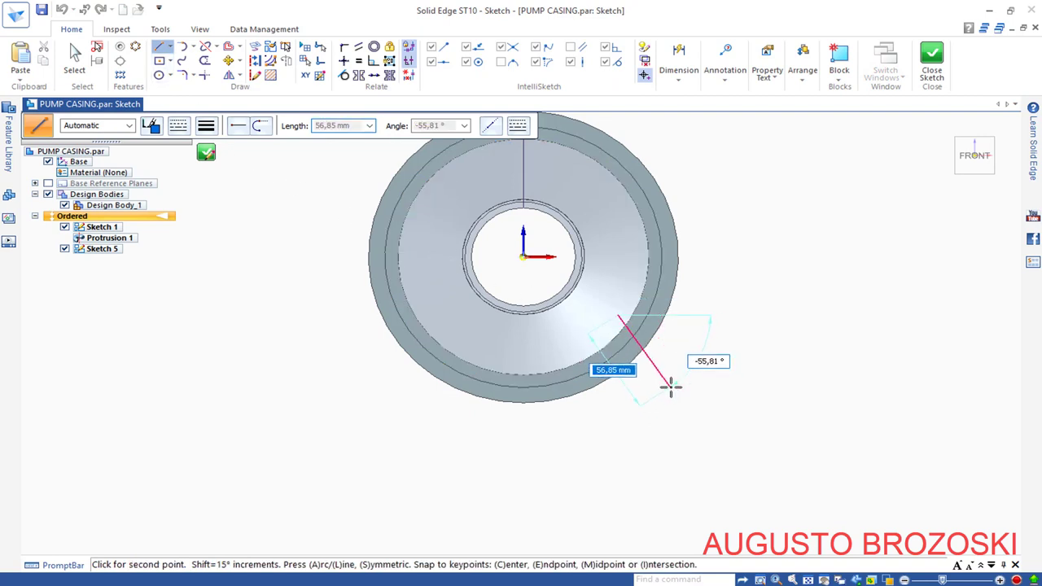
pyautogui.click(670, 386)
pyautogui.click(671, 479)
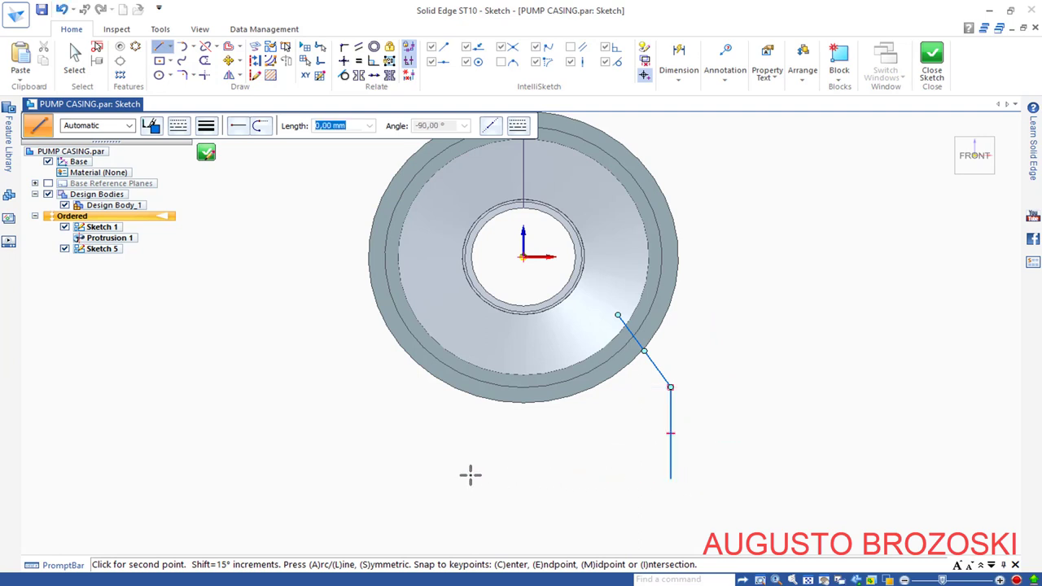
pyautogui.click(342, 479)
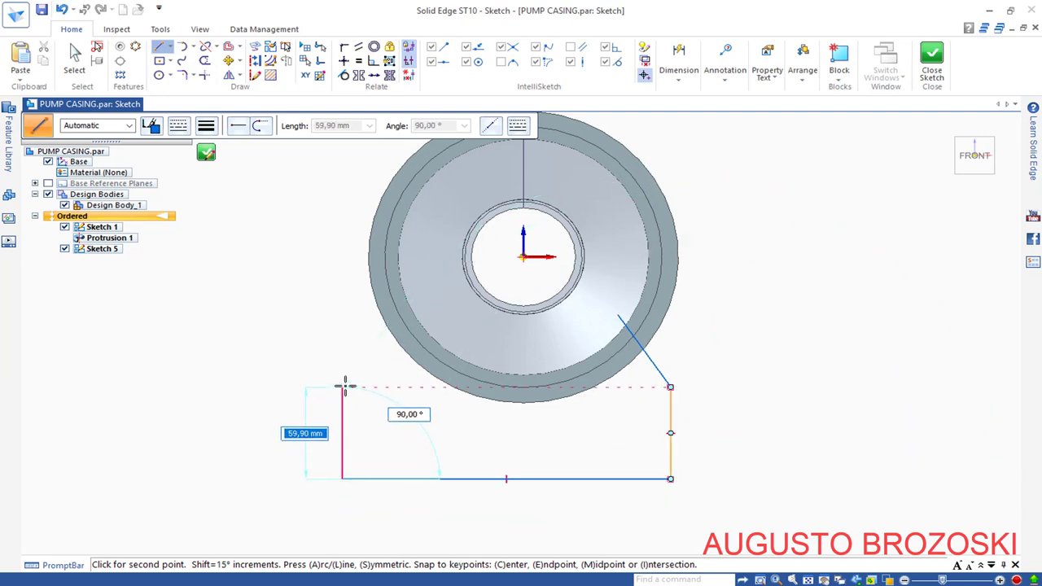
pyautogui.click(343, 387)
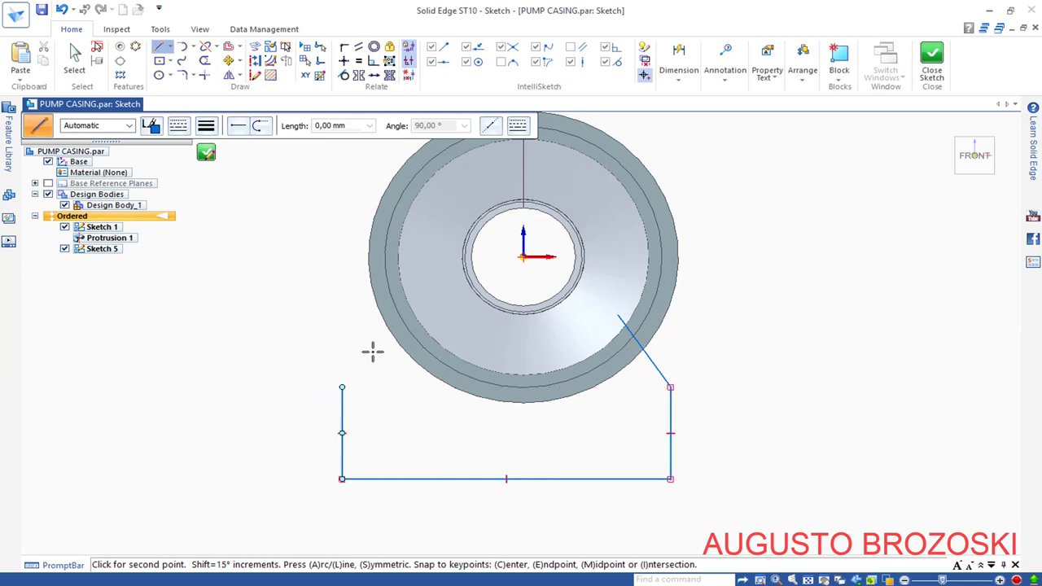
pyautogui.click(426, 315)
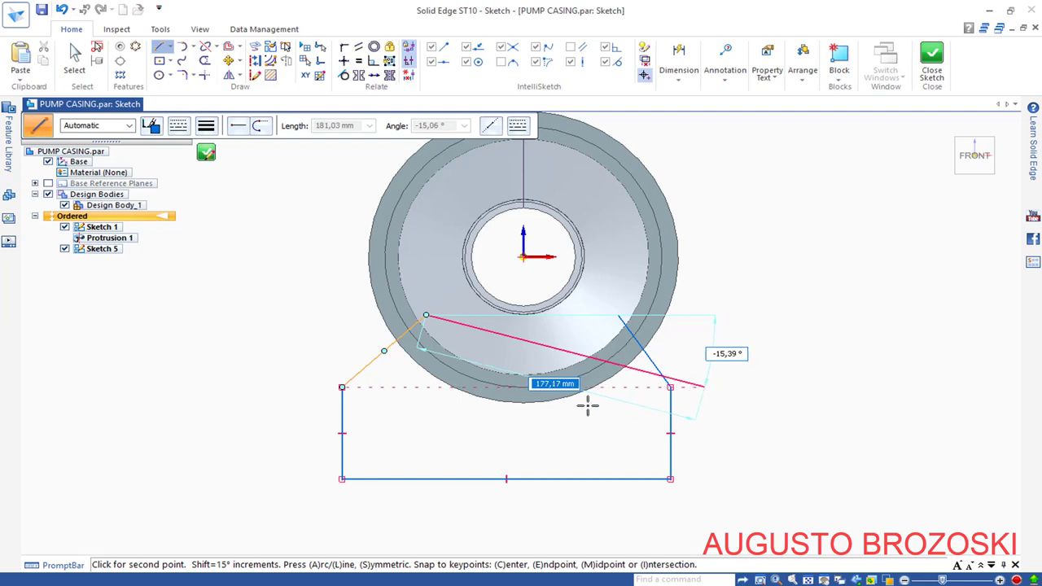
pyautogui.press('Escape')
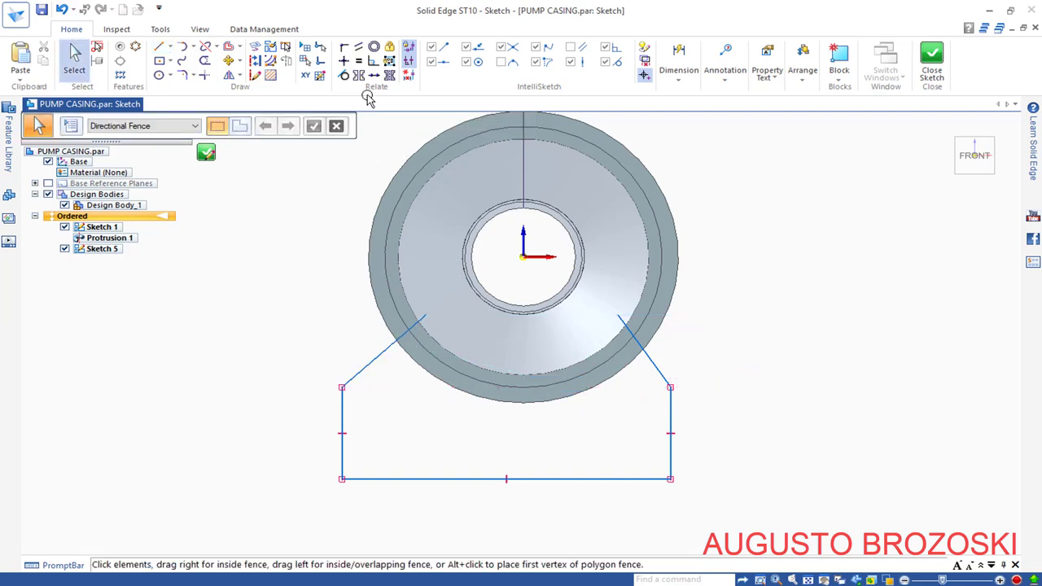
# Step: Align the bottom edge's midpoint vertically beneath the origin
pyautogui.click(343, 62)
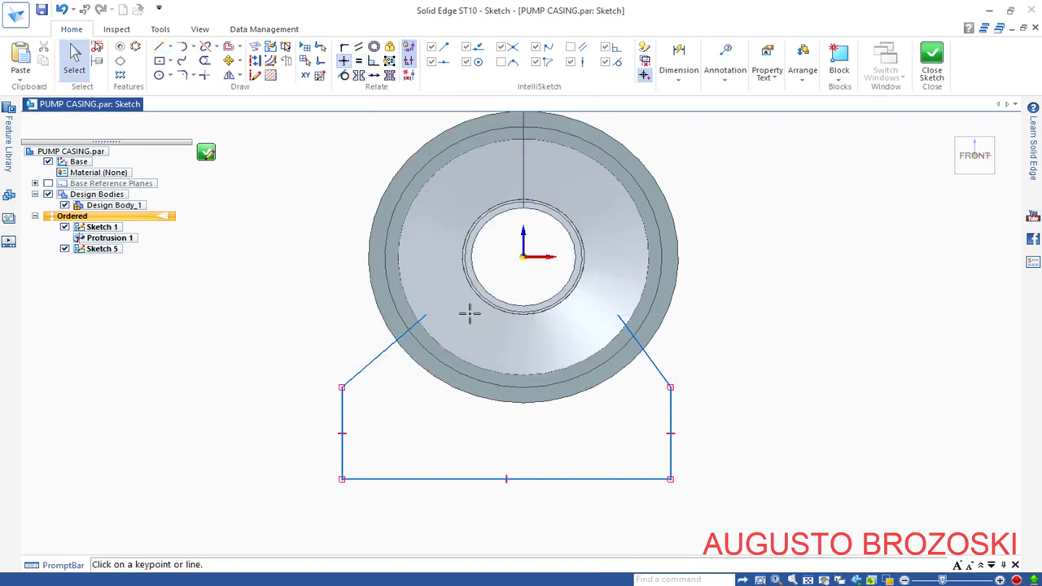
pyautogui.click(506, 479)
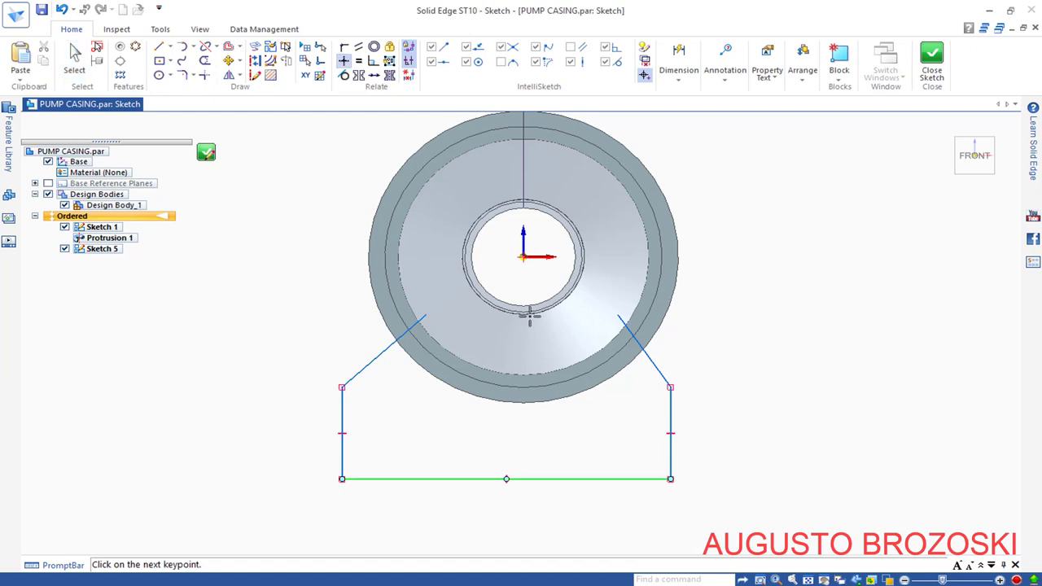
pyautogui.click(523, 257)
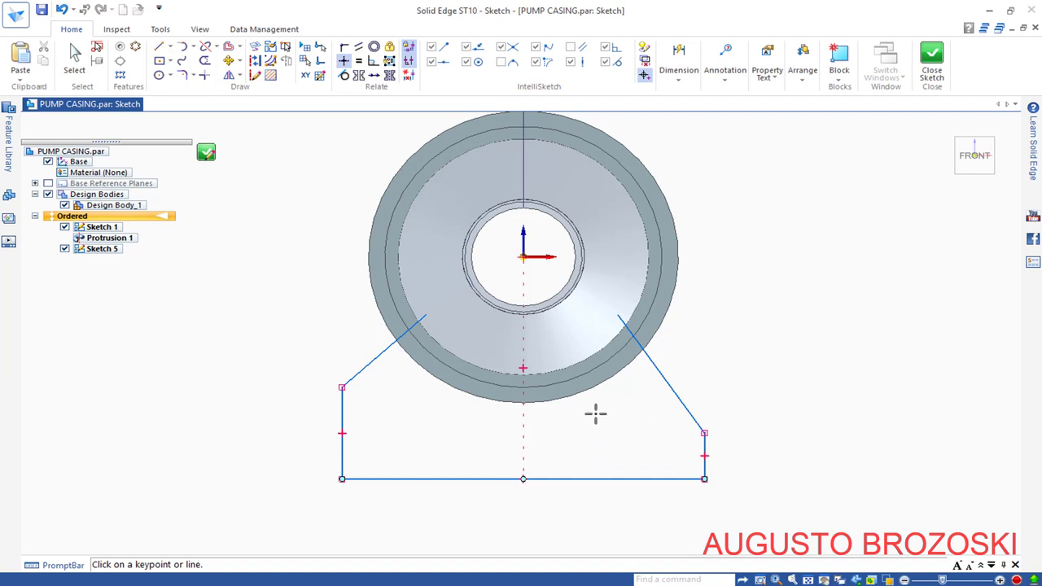
# Step: Extend the short right side level with the left corner, then Smart Dimension origin-to-bottom-edge vertically
pyautogui.click(705, 433)
pyautogui.click(342, 388)
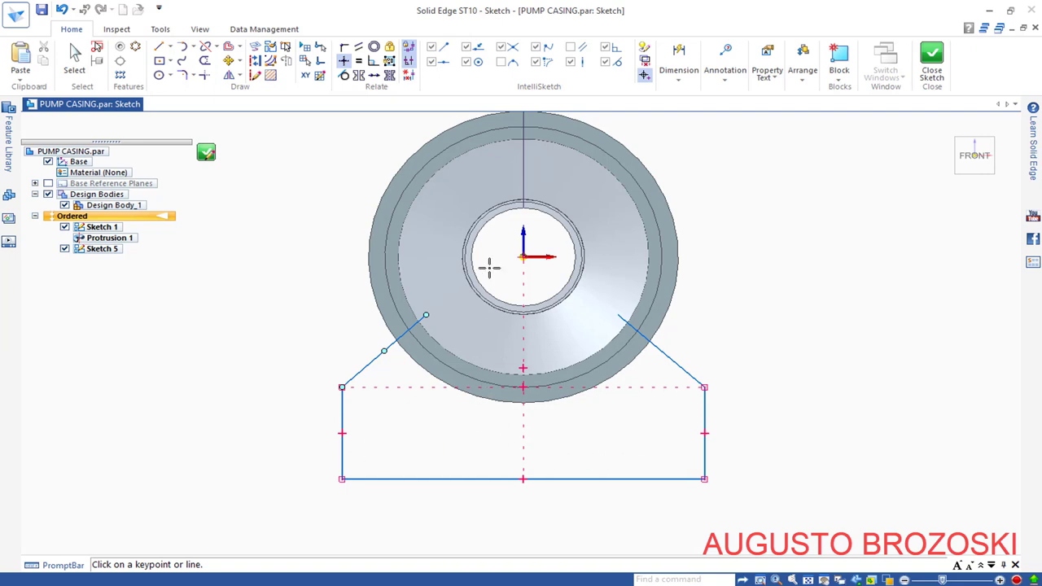
pyautogui.click(679, 79)
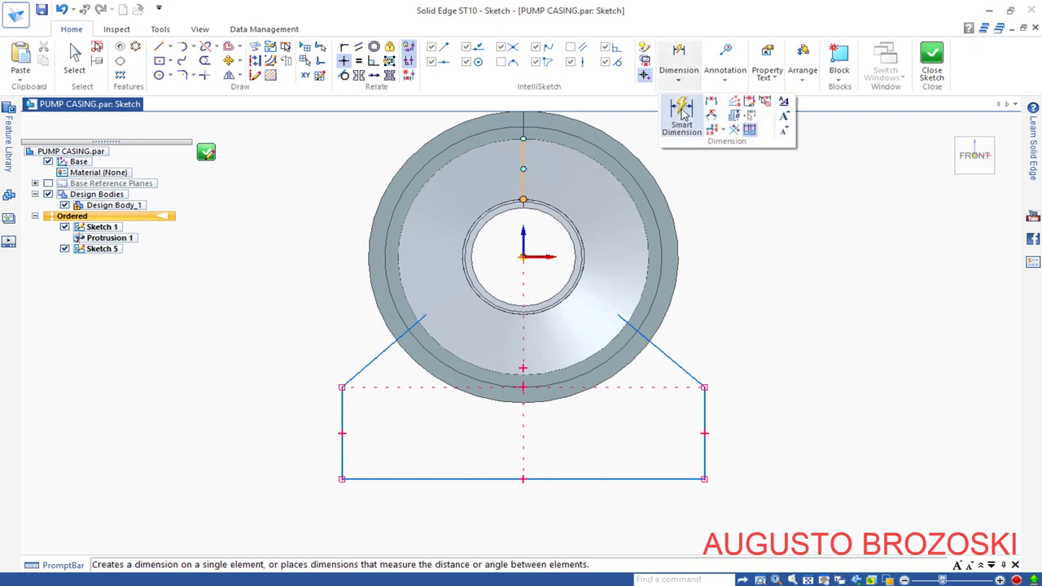
pyautogui.click(682, 114)
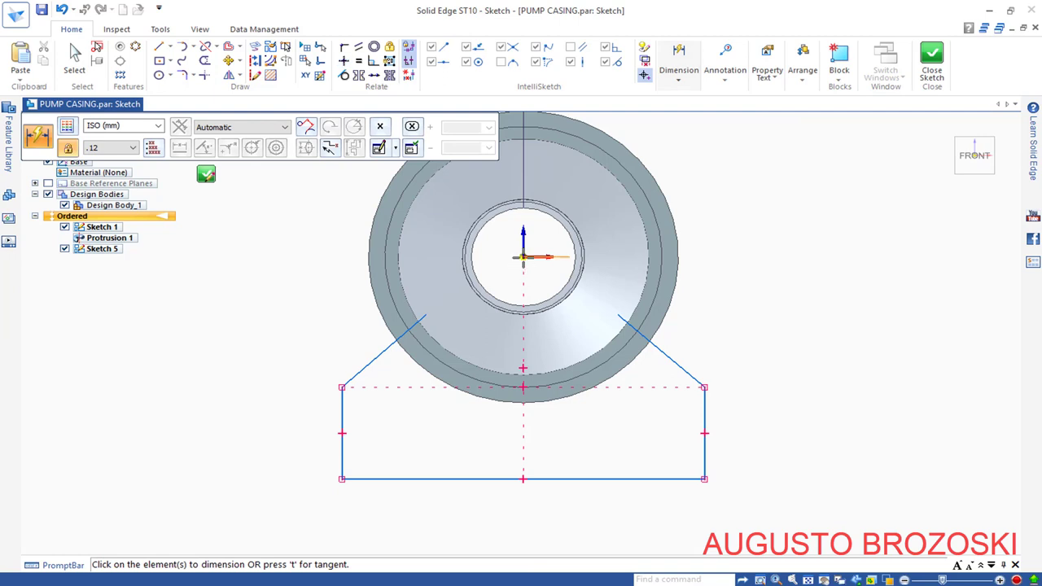
pyautogui.click(521, 257)
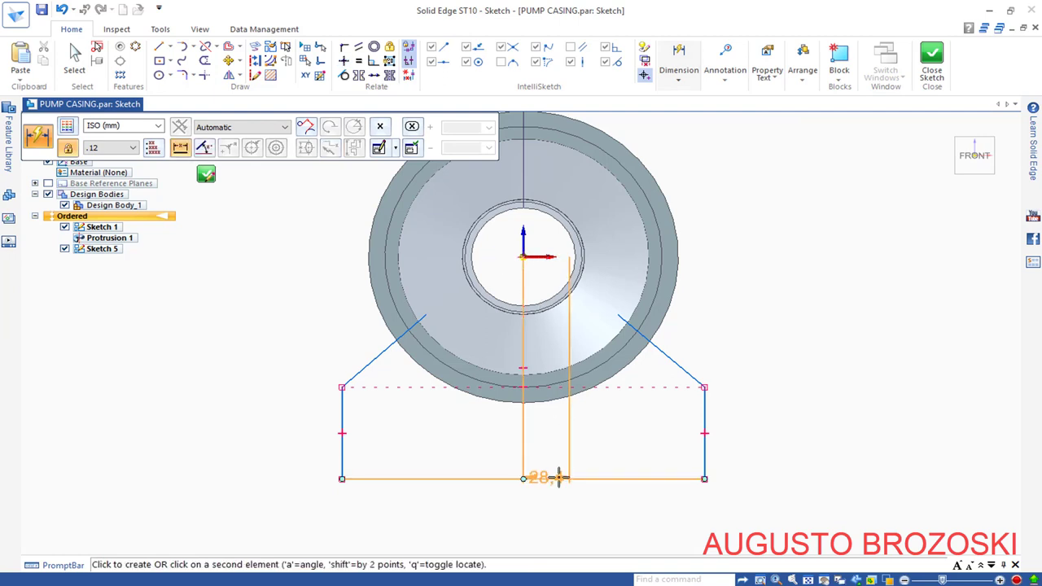
pyautogui.click(559, 478)
pyautogui.click(785, 408)
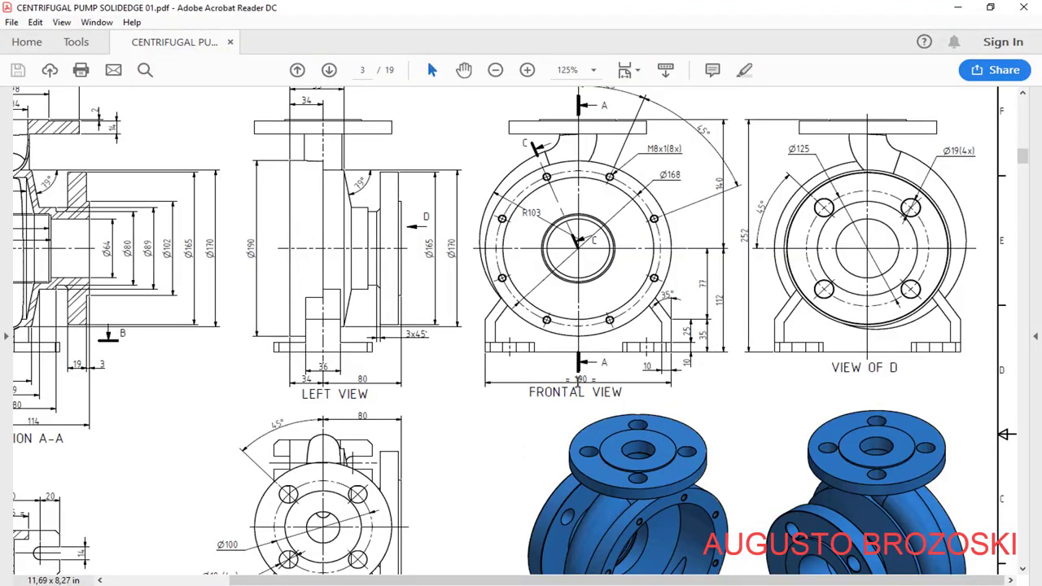
# Step: Minimize the Acrobat pump drawing after checking the frontal view's foot dimensions
pyautogui.click(957, 7)
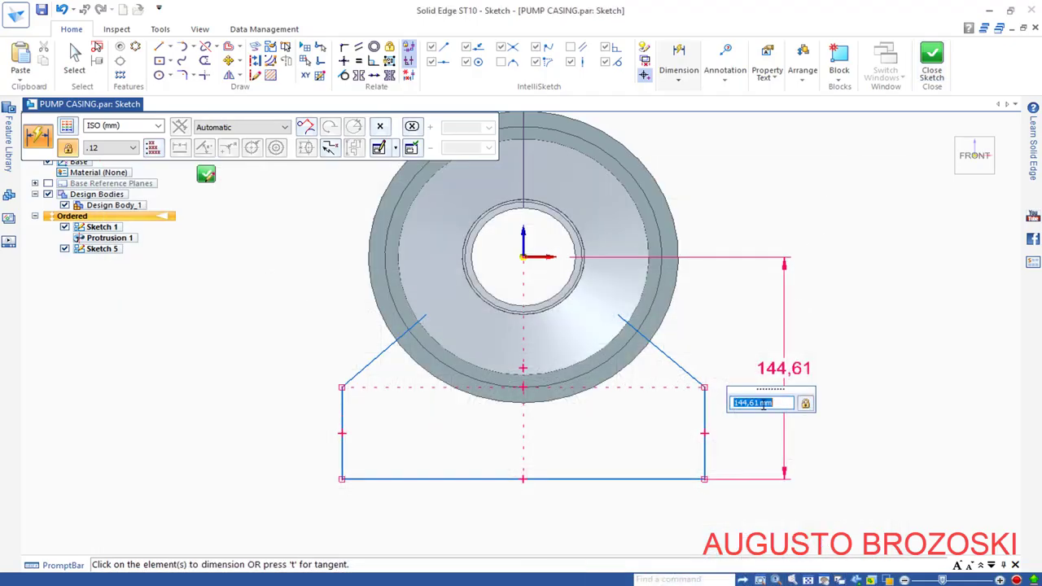
# Step: Set the origin-to-bottom height to 112 and dimension the bottom edge width as 190
pyautogui.write('112')
pyautogui.press('Return')
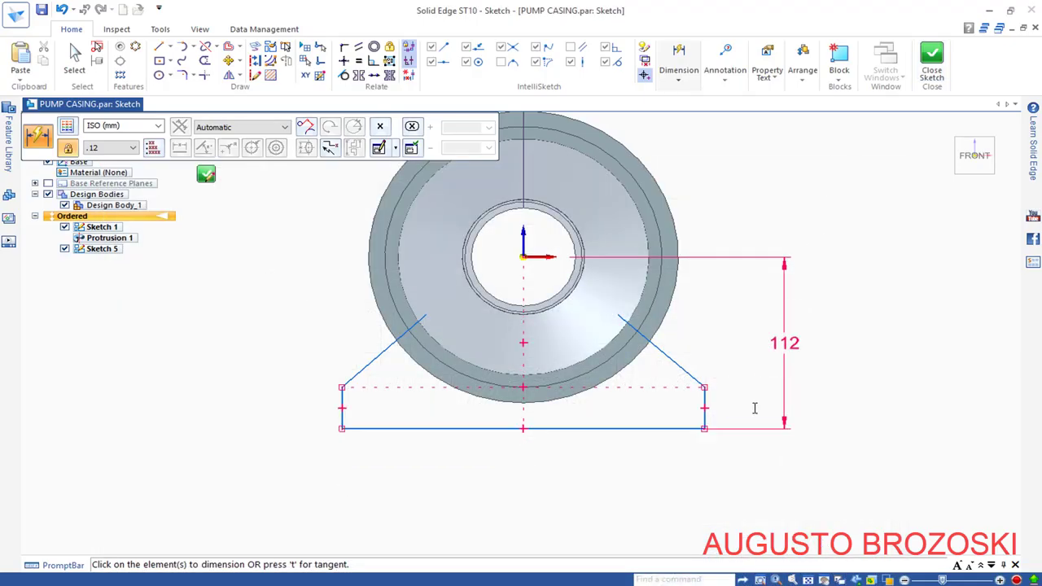
pyautogui.click(460, 429)
pyautogui.click(502, 485)
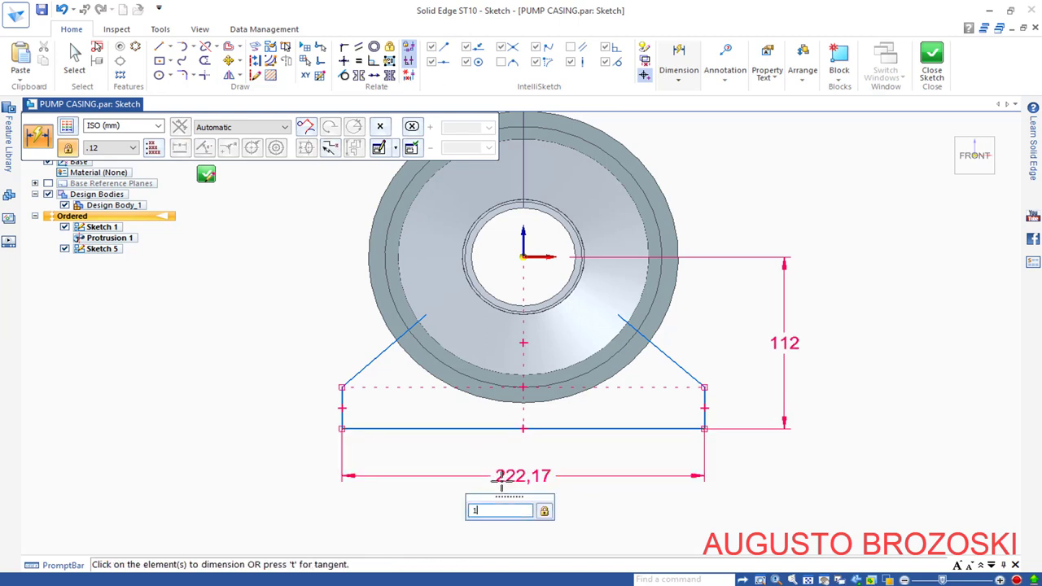
pyautogui.write('190')
pyautogui.press('Return')
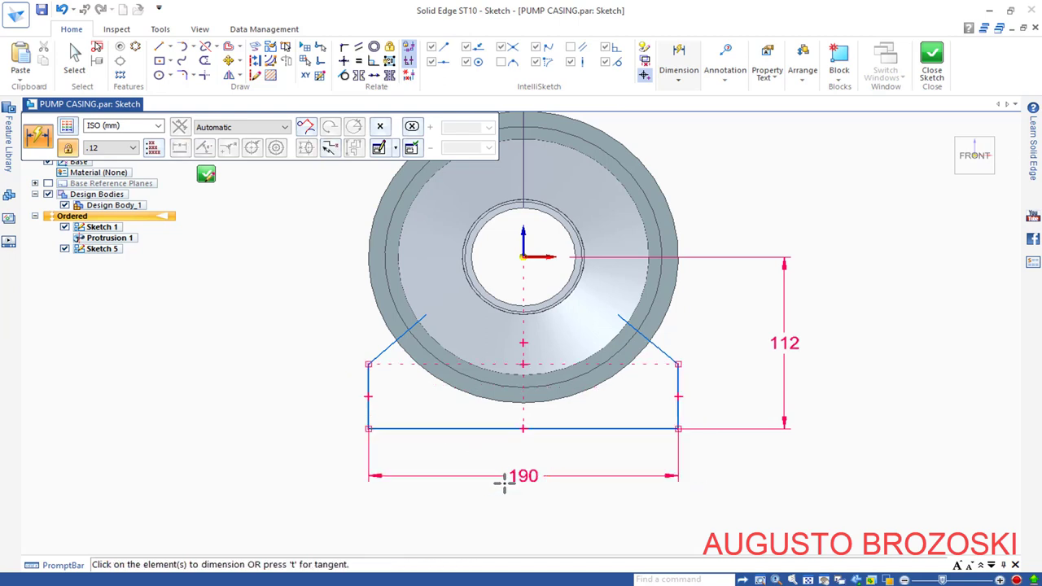
pyautogui.scroll(1, 699, 339)
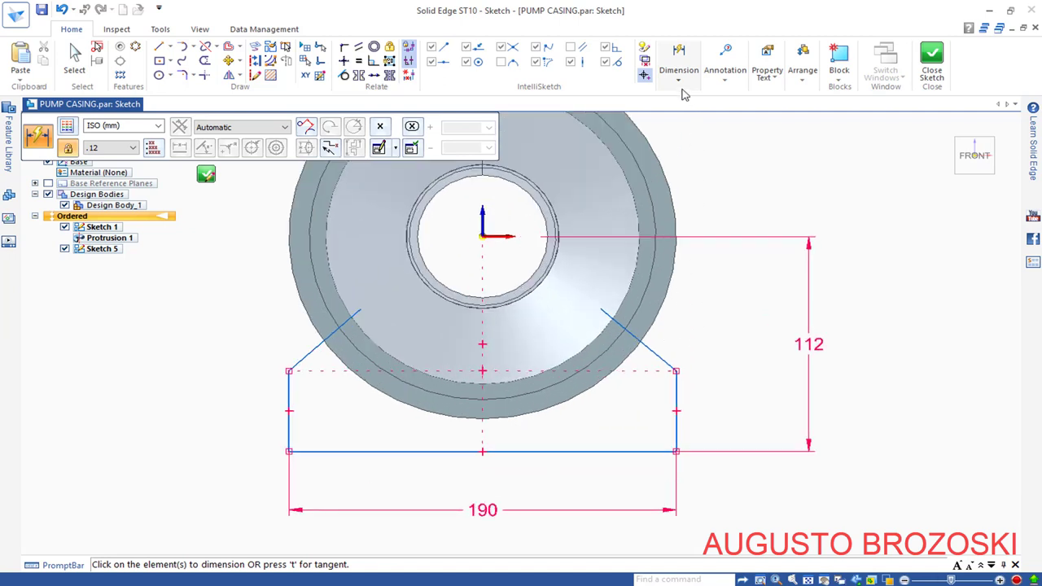
pyautogui.click(679, 69)
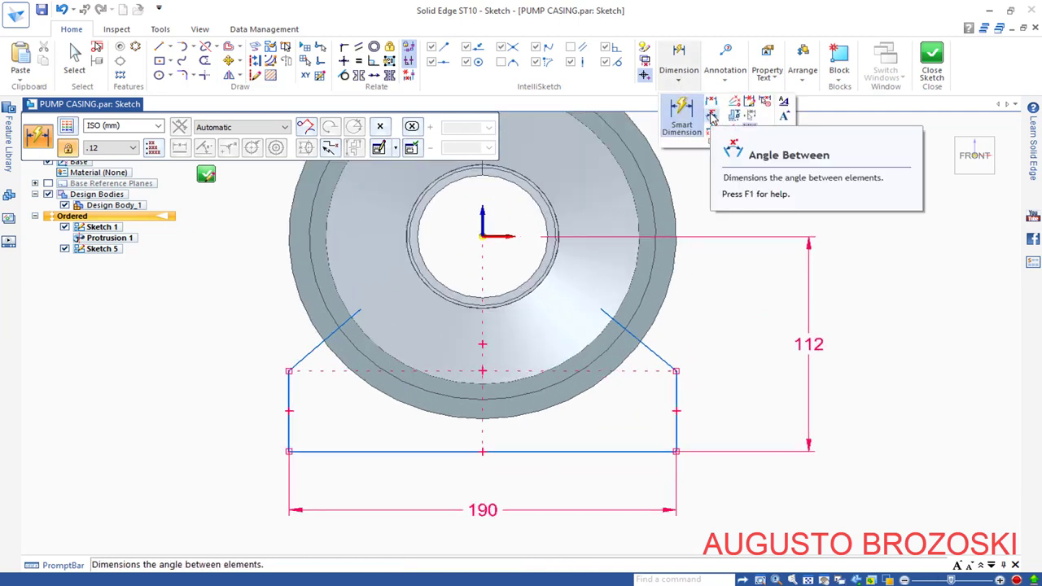
# Step: Dimension the right slanted line at 35° from its vertical side
pyautogui.click(710, 104)
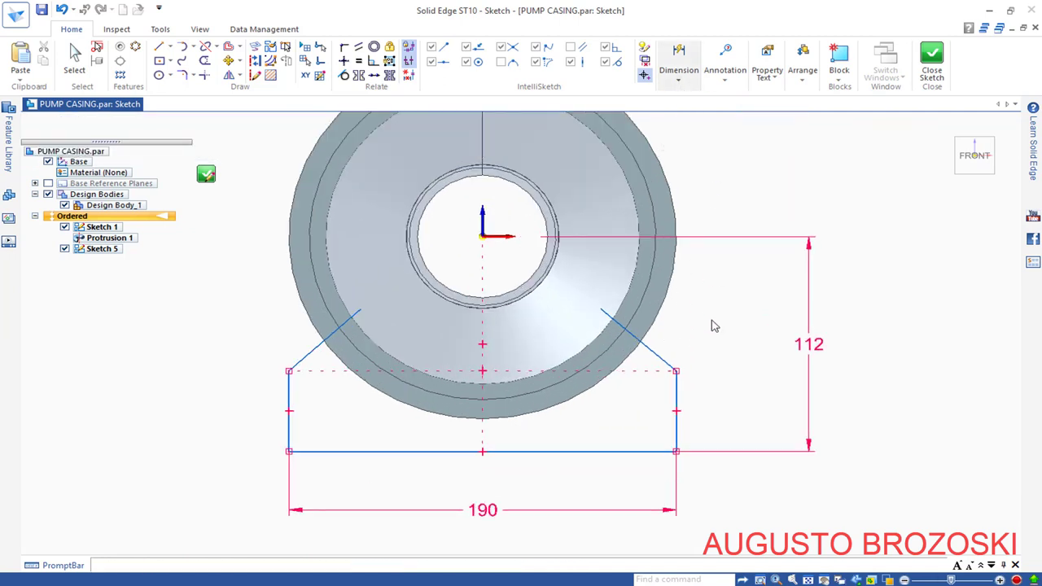
pyautogui.click(676, 391)
pyautogui.click(647, 345)
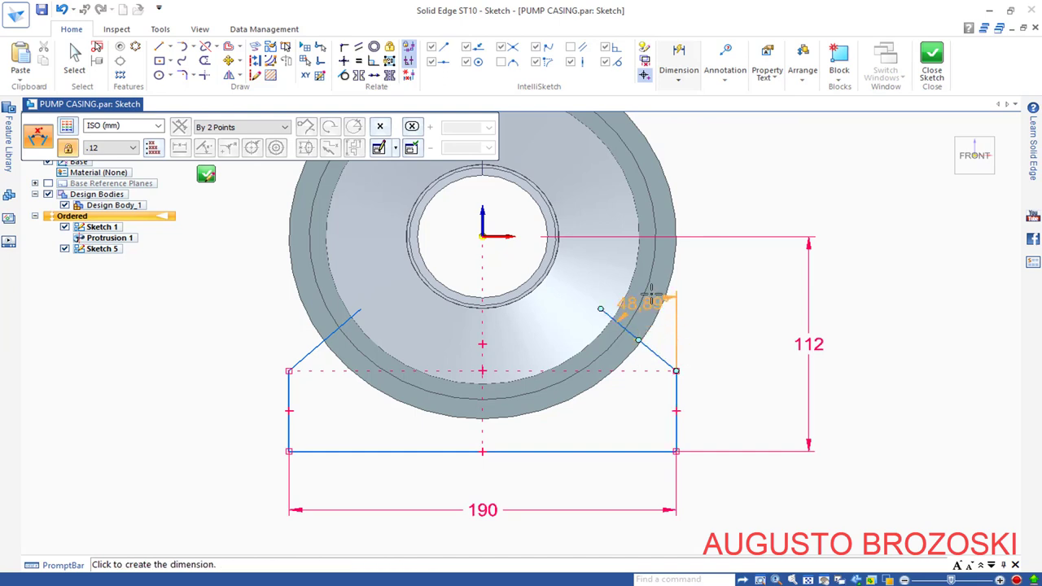
pyautogui.click(623, 279)
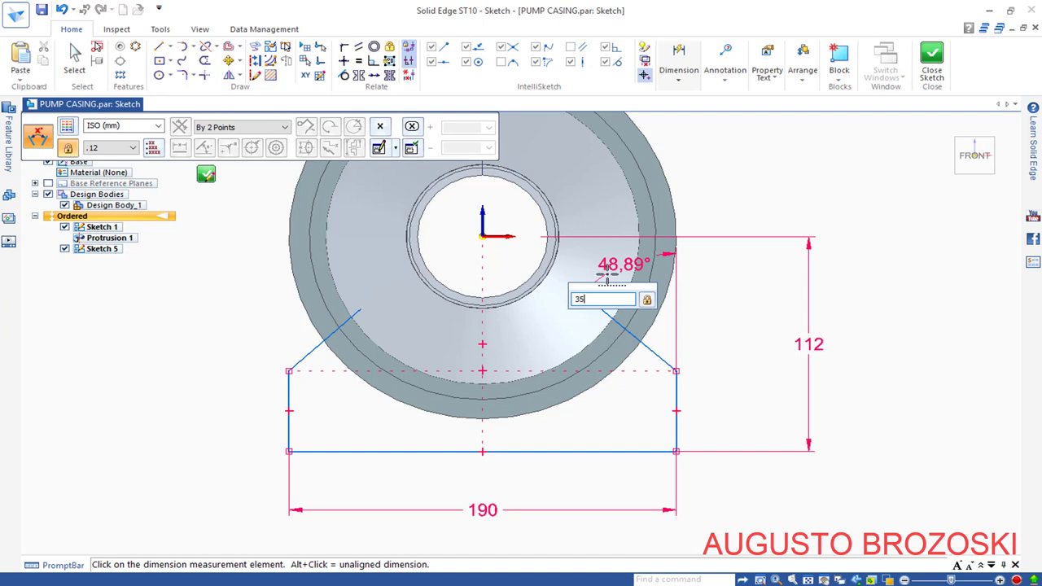
pyautogui.press('Return')
pyautogui.click(289, 389)
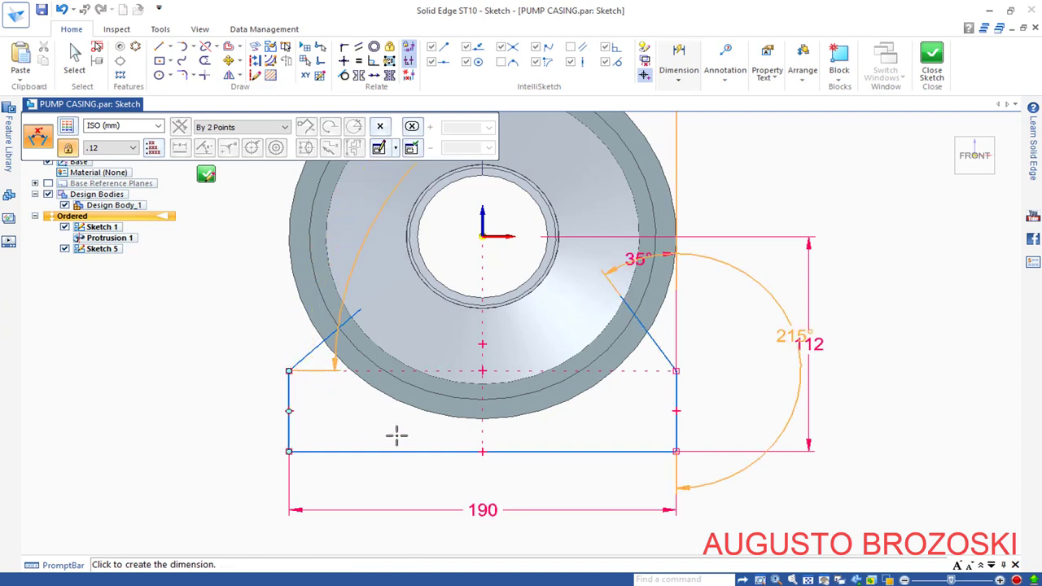
pyautogui.press('Escape')
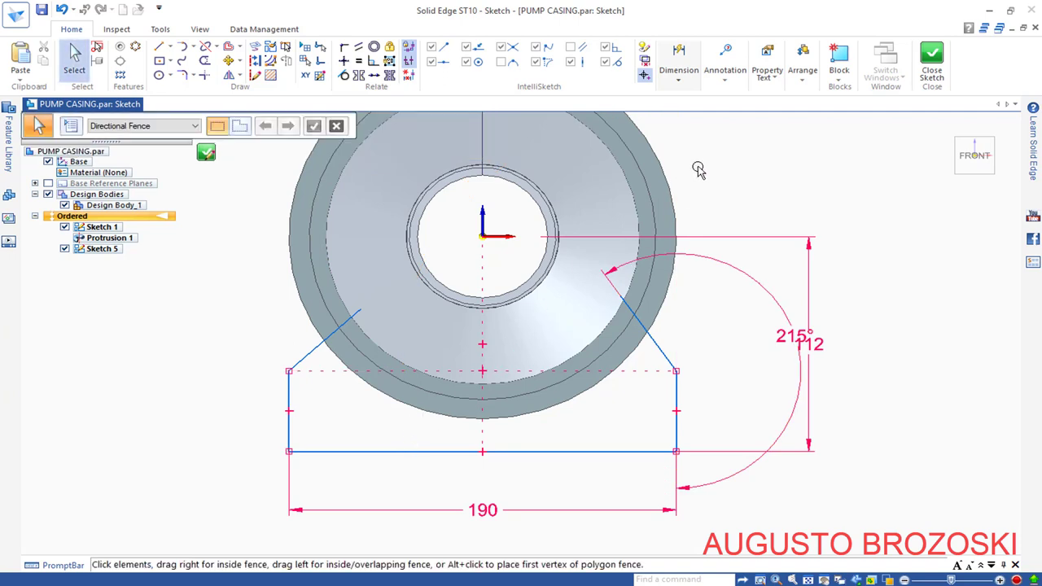
# Step: Dimension the left slanted line at 35° from its vertical side
pyautogui.click(681, 75)
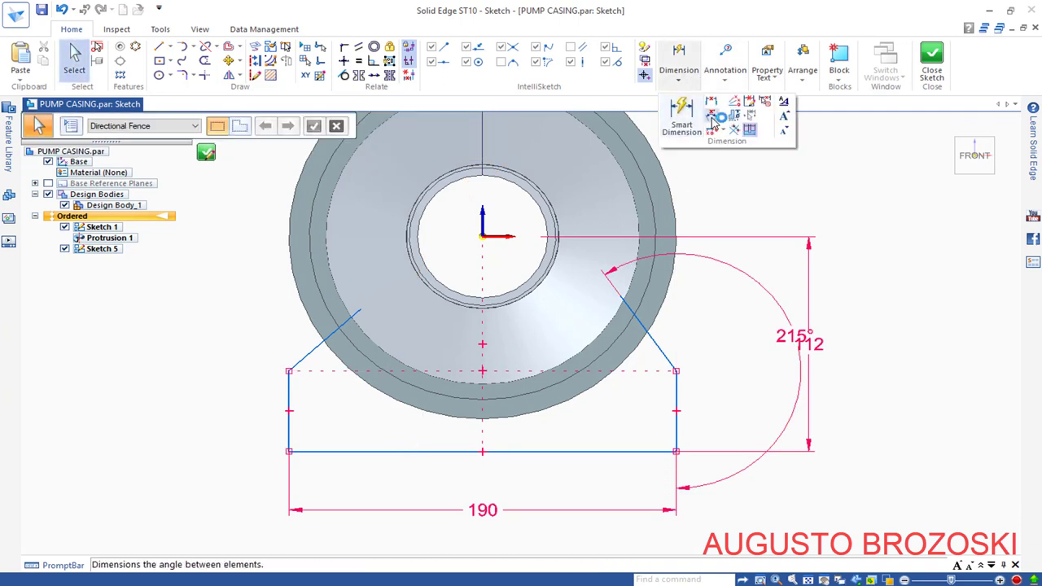
pyautogui.click(712, 121)
pyautogui.click(290, 389)
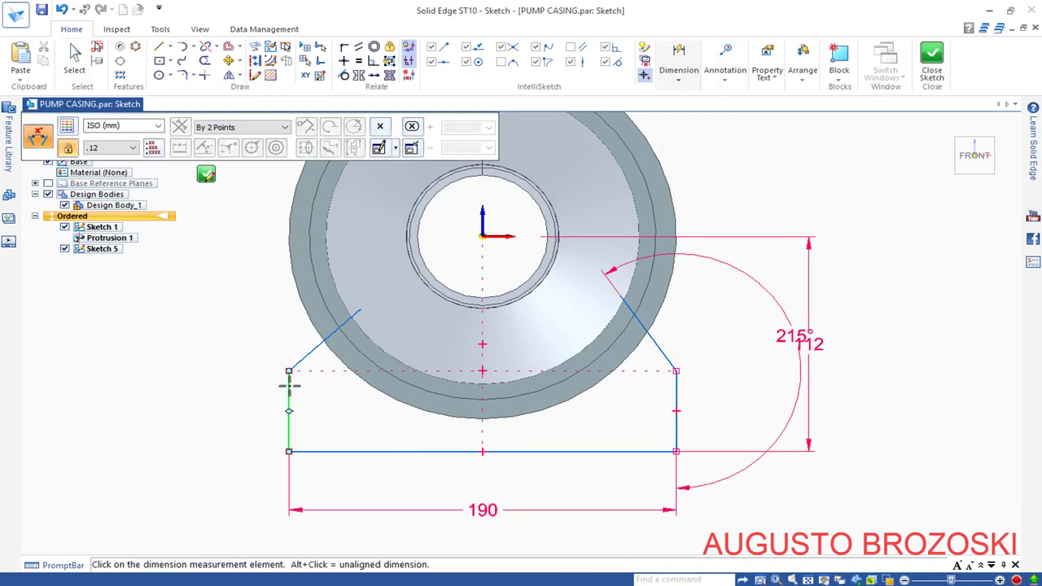
pyautogui.click(318, 346)
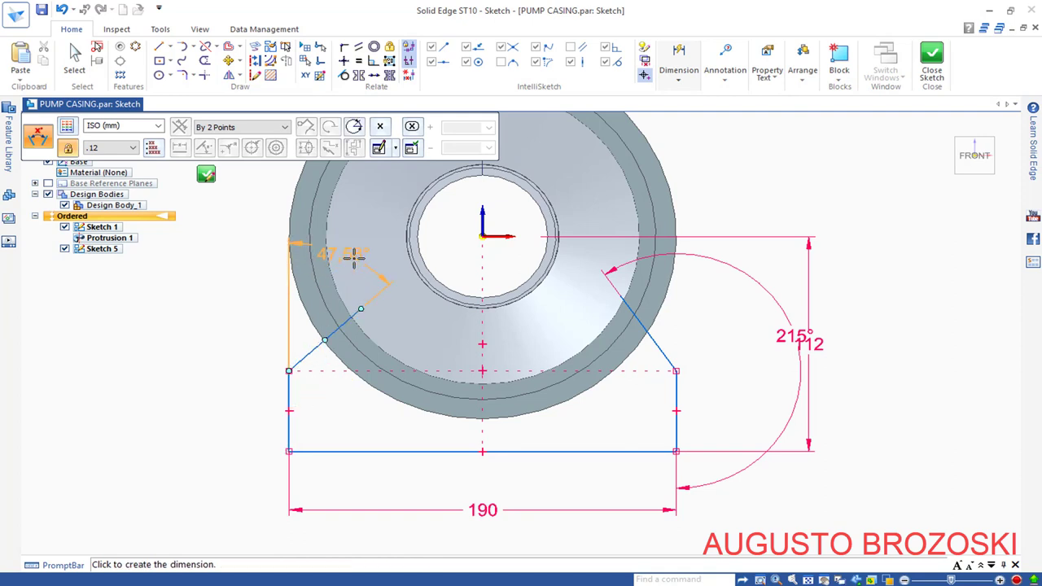
pyautogui.click(355, 261)
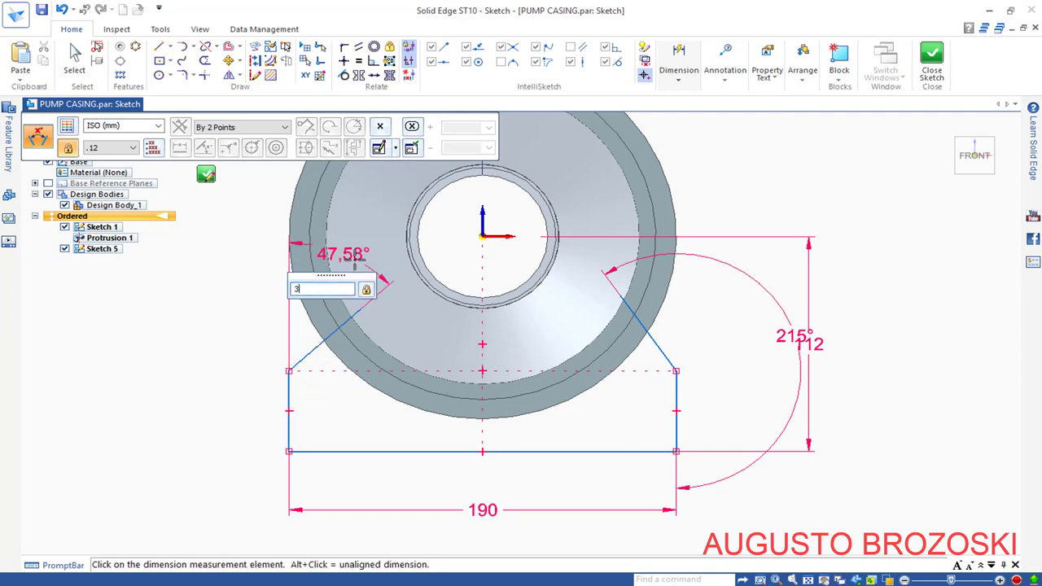
pyautogui.write('35')
pyautogui.press('Return')
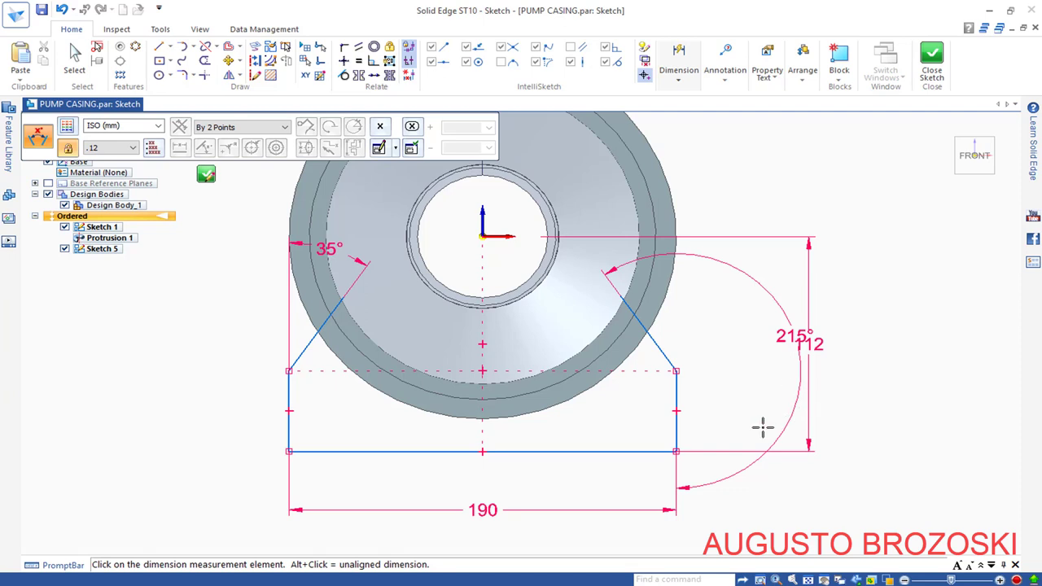
pyautogui.press('Escape')
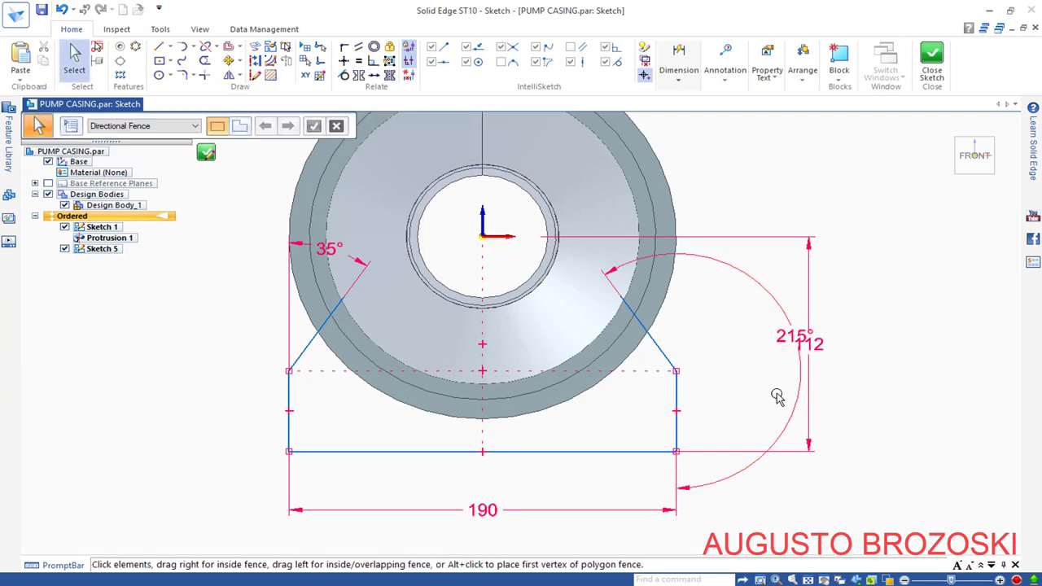
# Step: Draw a 165 mm diameter circle centred on the sketch origin
pyautogui.click(159, 75)
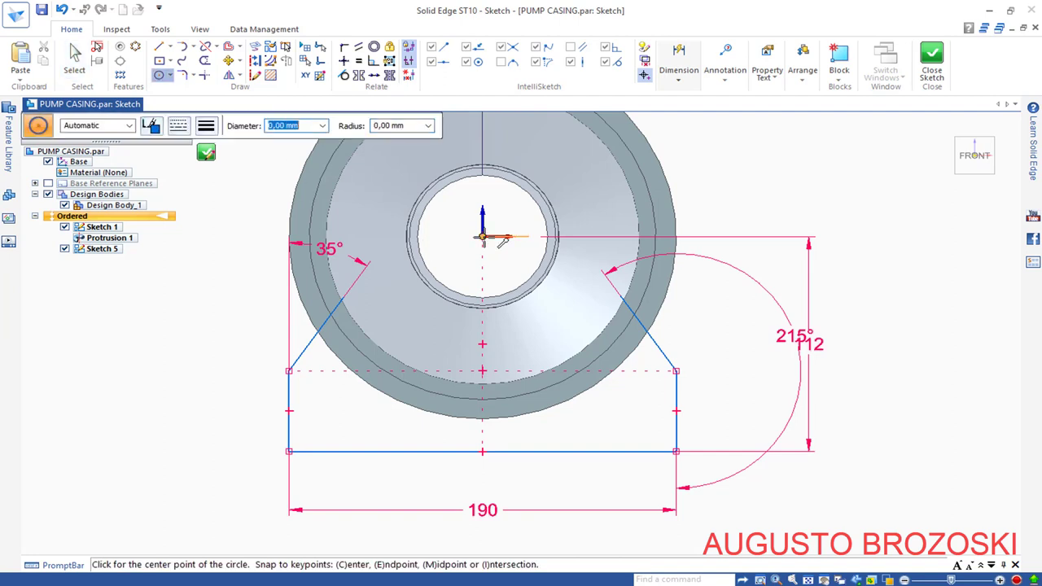
pyautogui.click(482, 236)
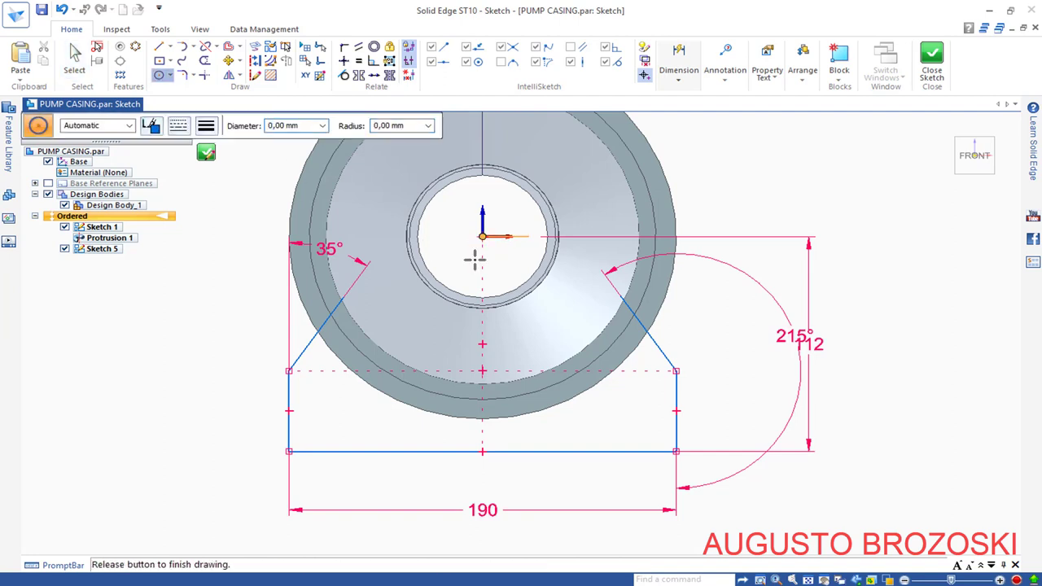
pyautogui.click(424, 379)
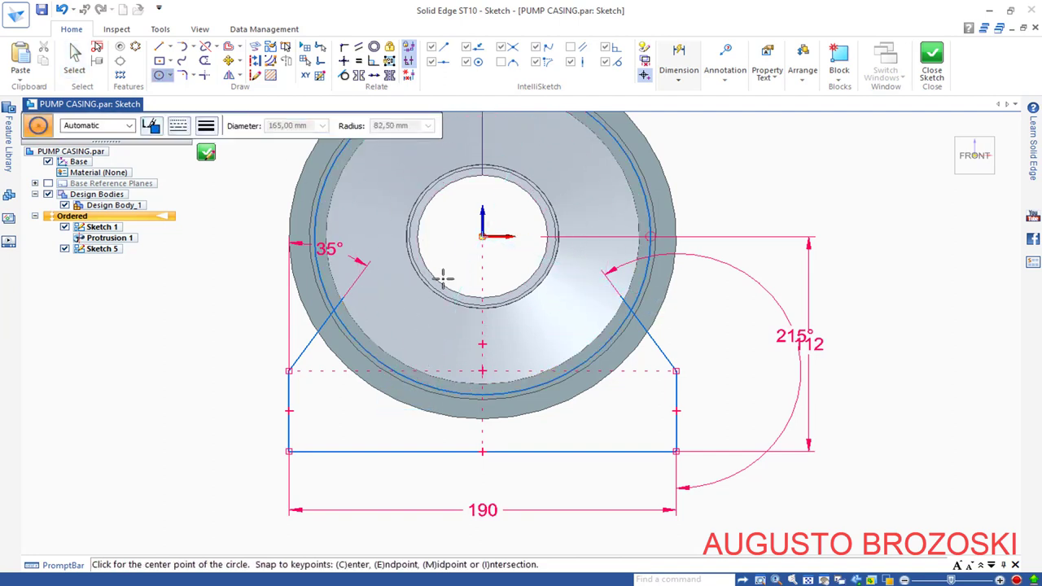
pyautogui.press('Escape')
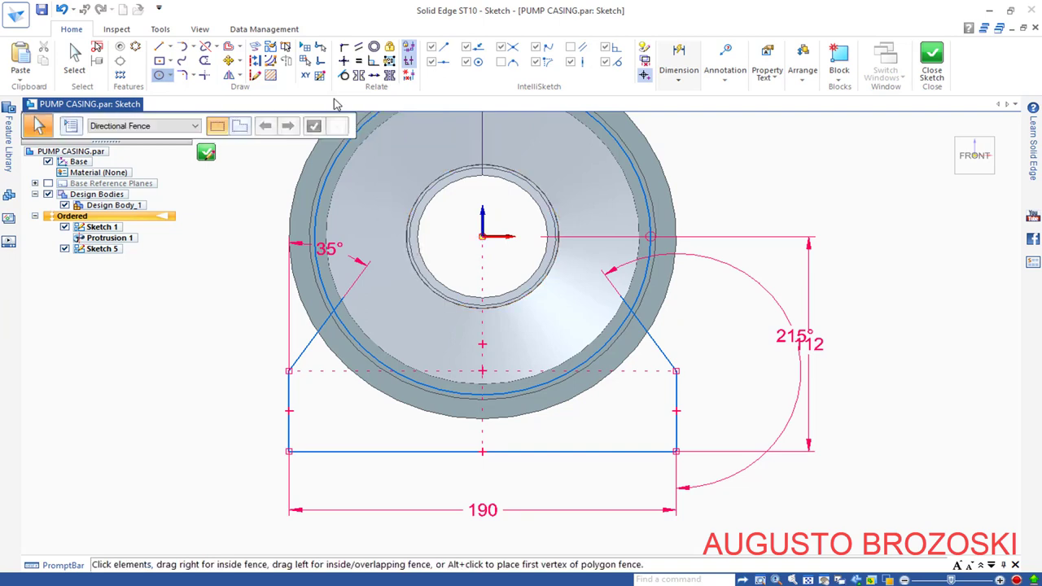
# Step: Trim the circle's upper arc and the slanted-line stubs, leaving the lower arc
pyautogui.click(204, 60)
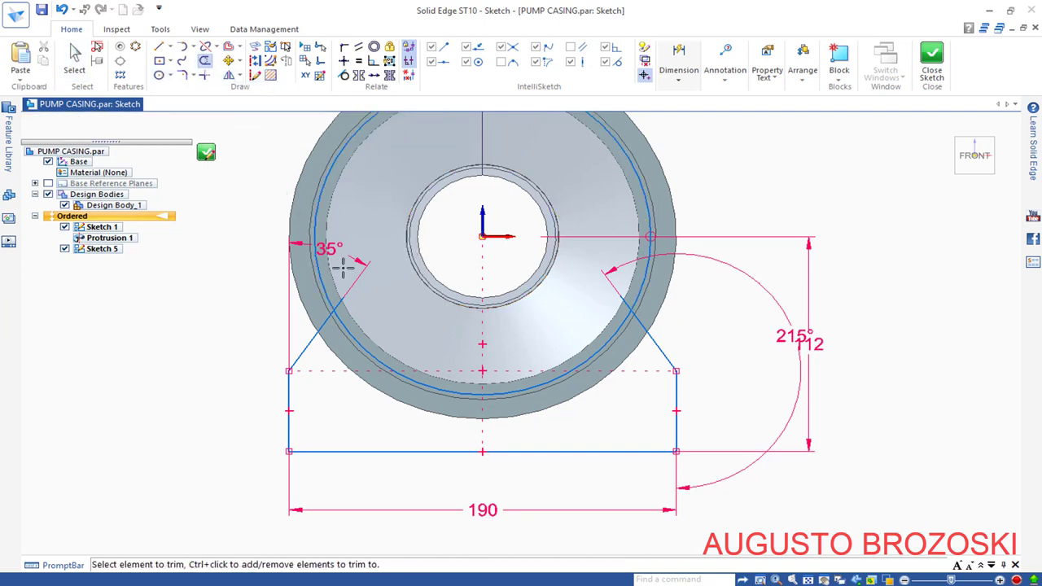
pyautogui.moveTo(341, 263)
pyautogui.mouseDown()
pyautogui.moveTo(332, 250)
pyautogui.moveTo(385, 281)
pyautogui.mouseUp()
pyautogui.scroll(5, 570, 326)
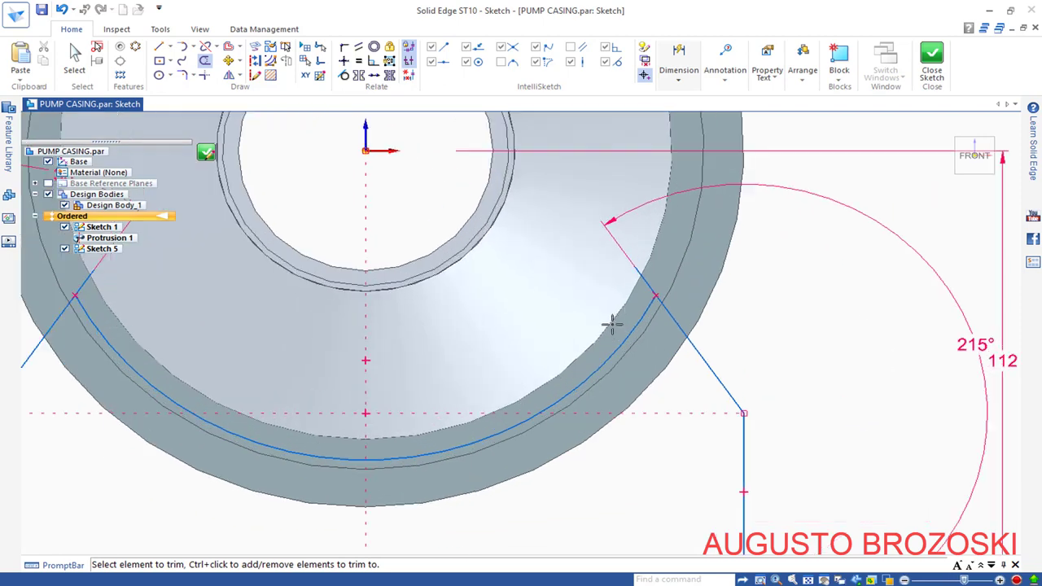
pyautogui.moveTo(667, 268)
pyautogui.mouseDown()
pyautogui.moveTo(644, 272)
pyautogui.moveTo(639, 285)
pyautogui.mouseUp()
pyautogui.scroll(-2, 643, 287)
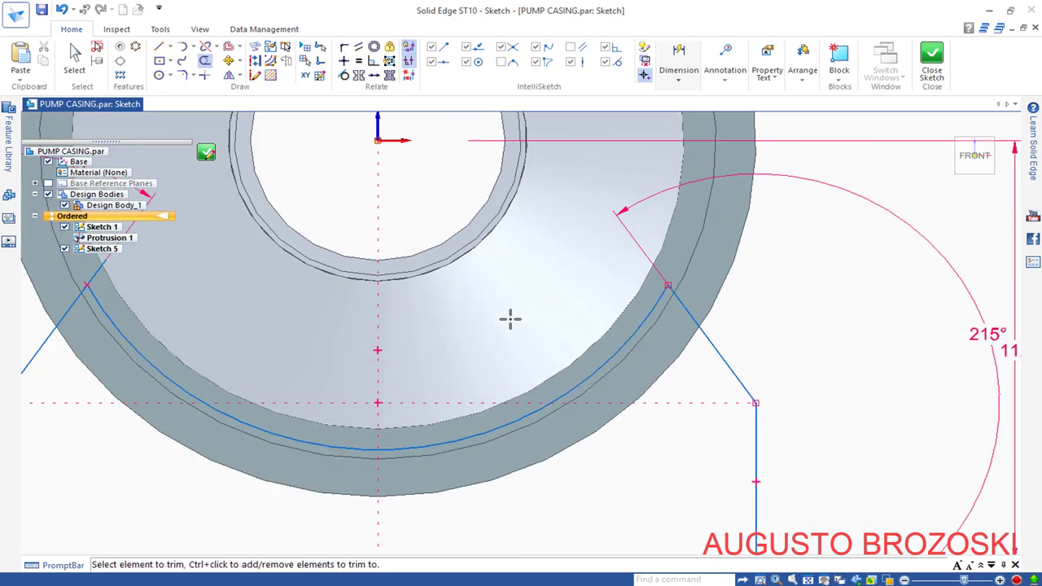
pyautogui.moveTo(93, 261)
pyautogui.mouseDown()
pyautogui.moveTo(114, 296)
pyautogui.moveTo(162, 298)
pyautogui.mouseUp()
pyautogui.scroll(-3, 459, 357)
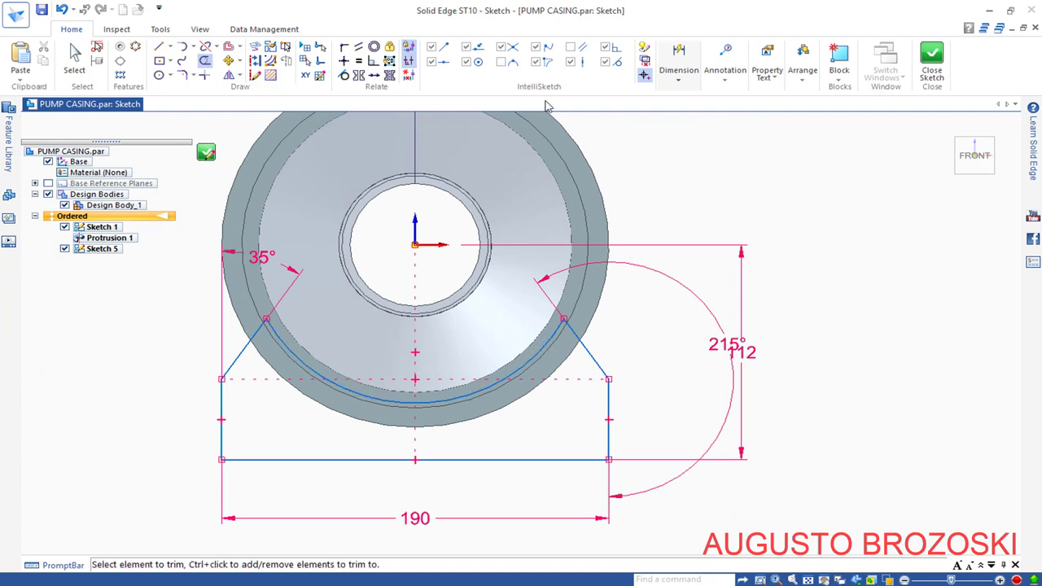
pyautogui.click(686, 75)
pyautogui.click(684, 111)
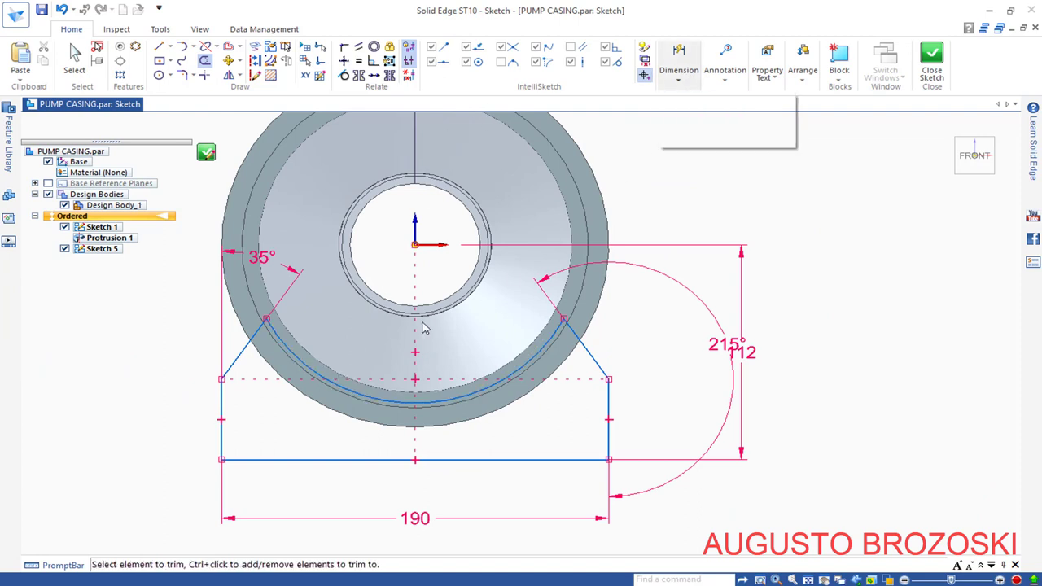
# Step: Give the foot arc an 80 mm radius dimension
pyautogui.click(314, 372)
pyautogui.click(376, 348)
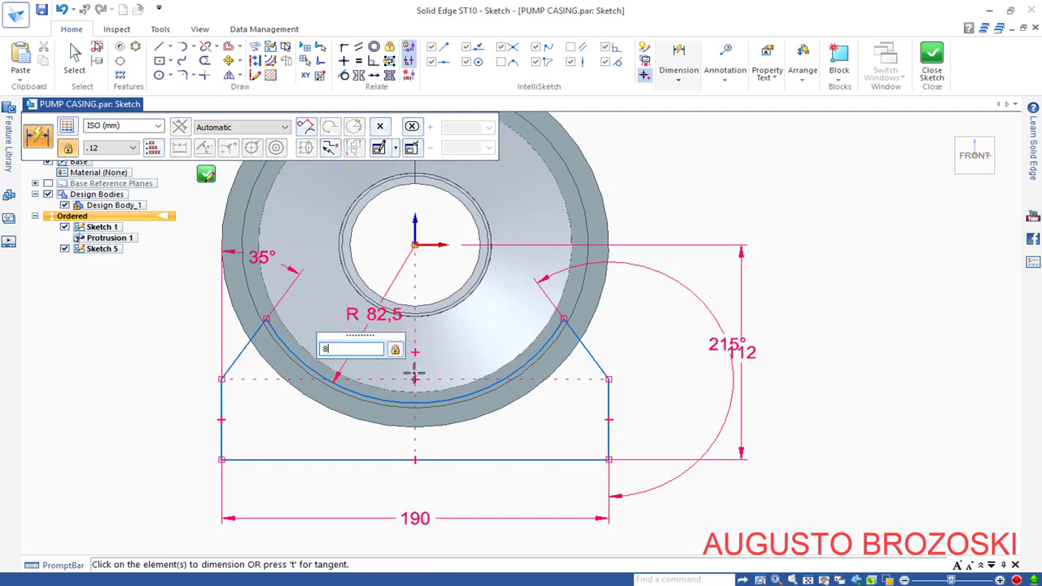
pyautogui.write('80')
pyautogui.press('Return')
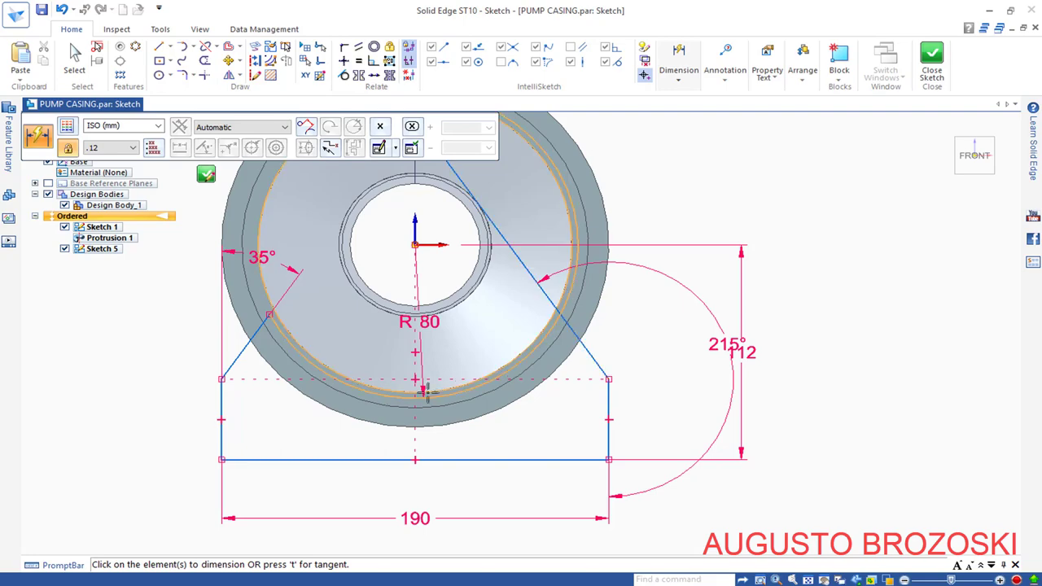
# Step: Return to the FRONT view and trim the arc's excess beyond the slanted lines
pyautogui.moveTo(607, 326); pyautogui.dragTo(656, 361, button='middle')
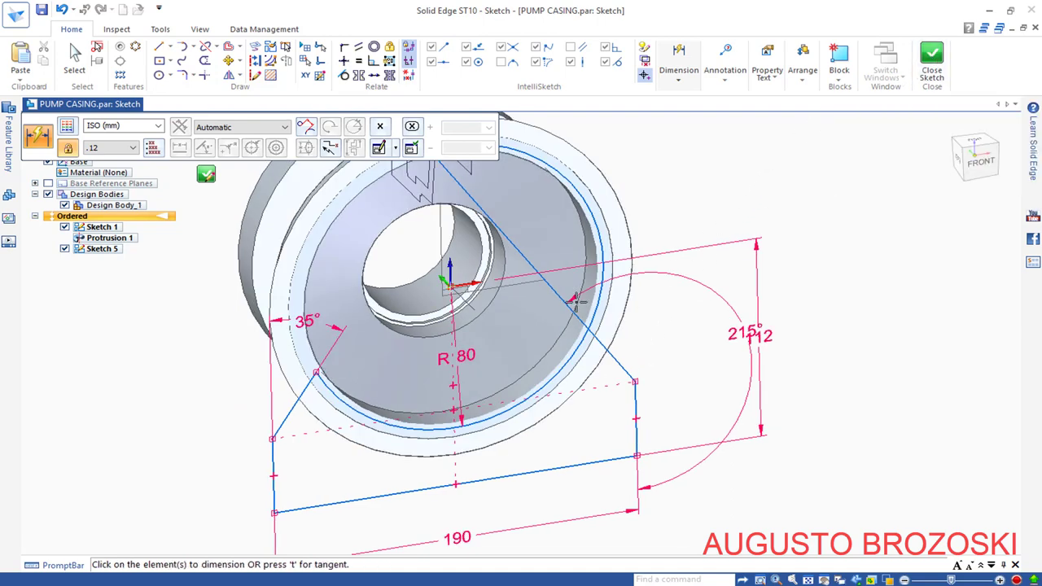
pyautogui.moveTo(586, 277); pyautogui.dragTo(530, 330, button='middle')
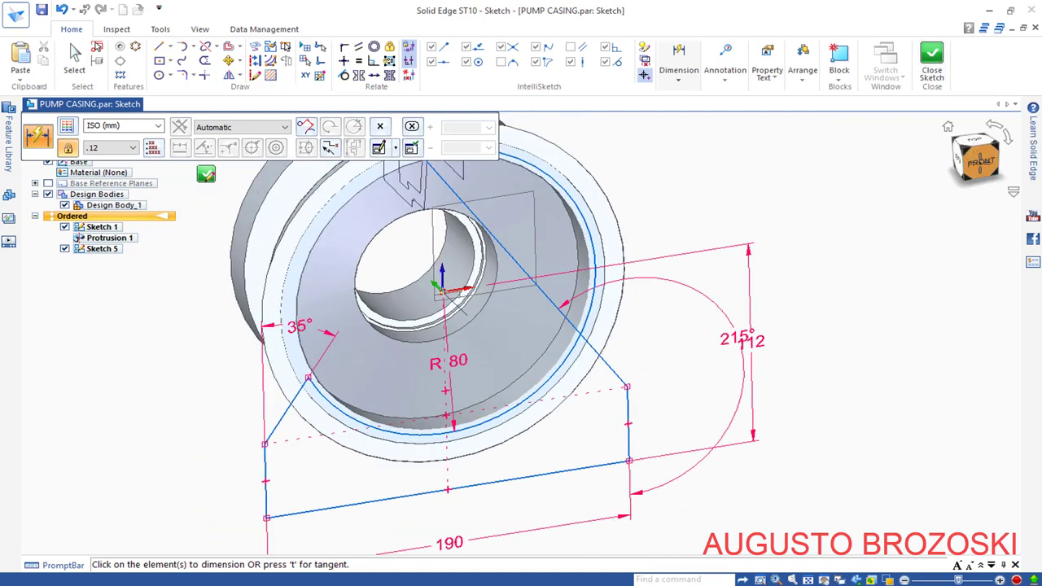
pyautogui.click(971, 163)
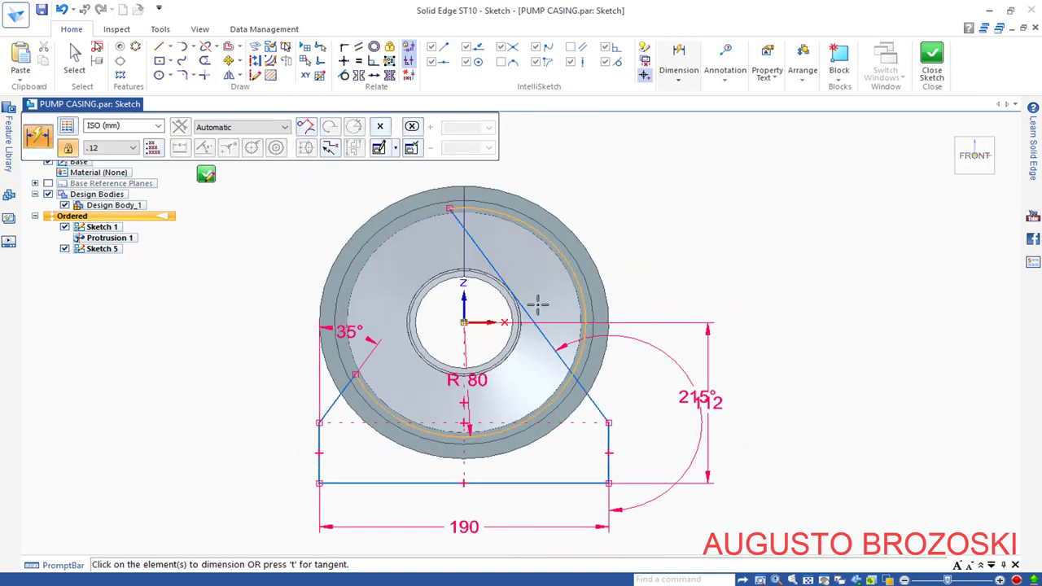
pyautogui.click(204, 60)
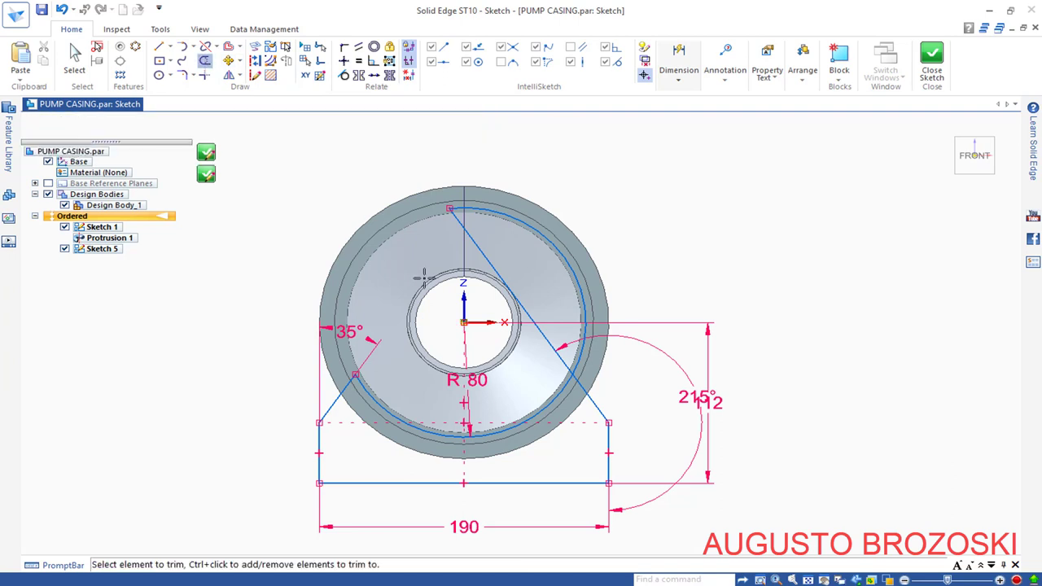
pyautogui.moveTo(513, 253)
pyautogui.mouseDown()
pyautogui.moveTo(473, 264)
pyautogui.moveTo(584, 241)
pyautogui.moveTo(512, 270)
pyautogui.moveTo(517, 316)
pyautogui.mouseUp()
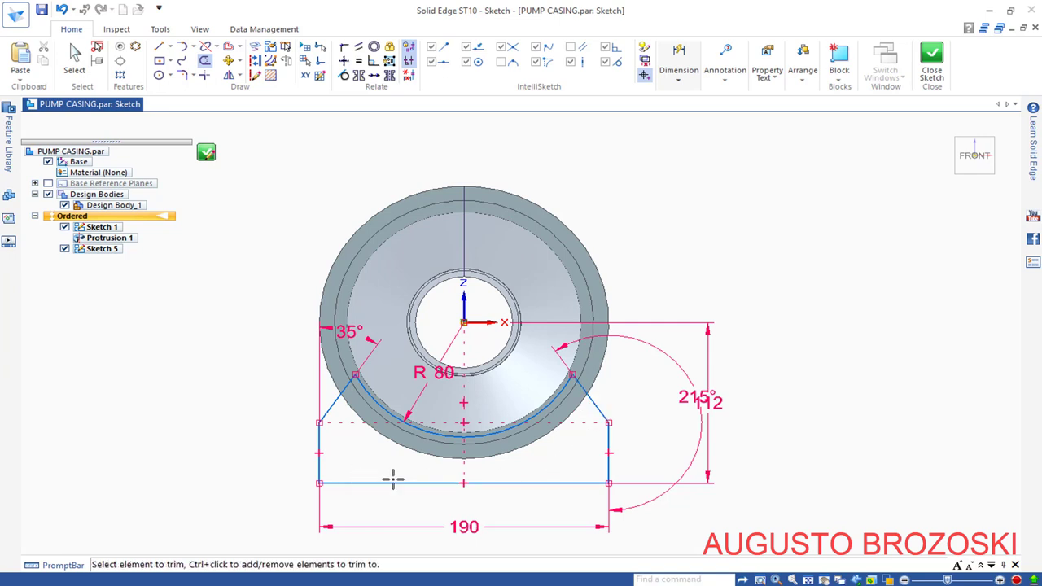
# Step: Close and finish the foot sketch, declining to start another sketch
pyautogui.click(932, 59)
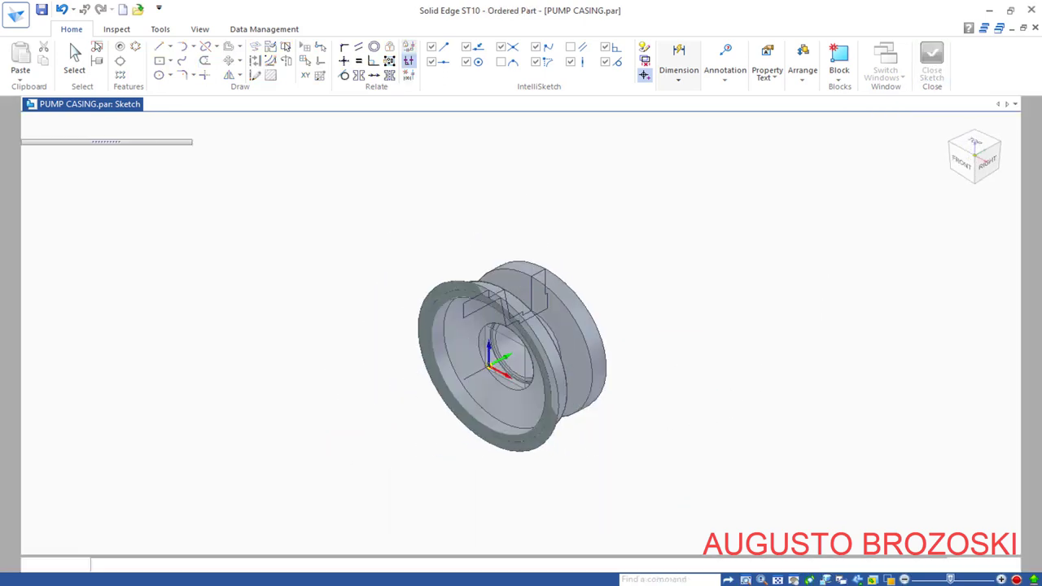
pyautogui.click(129, 127)
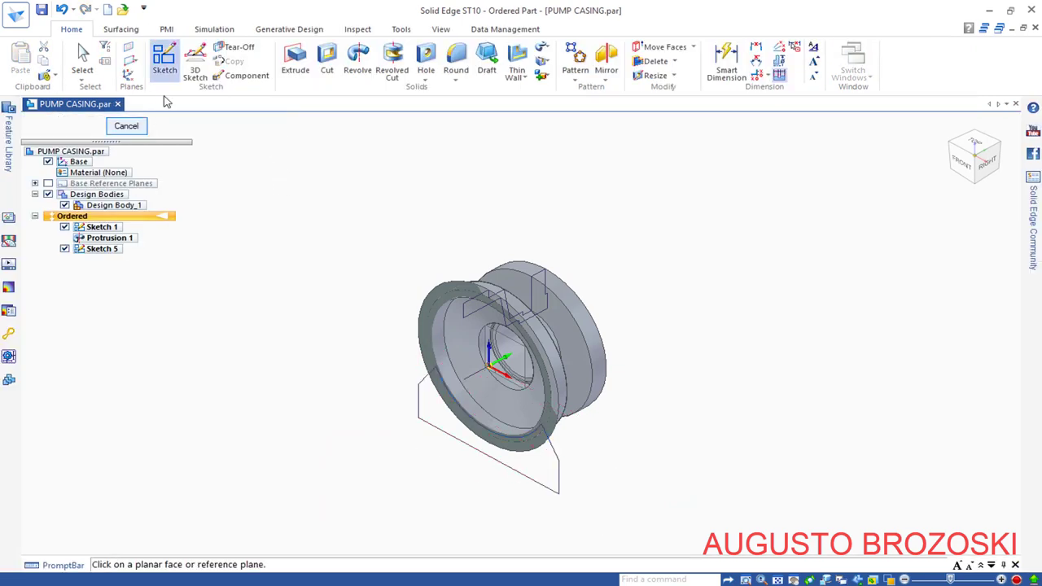
pyautogui.click(130, 128)
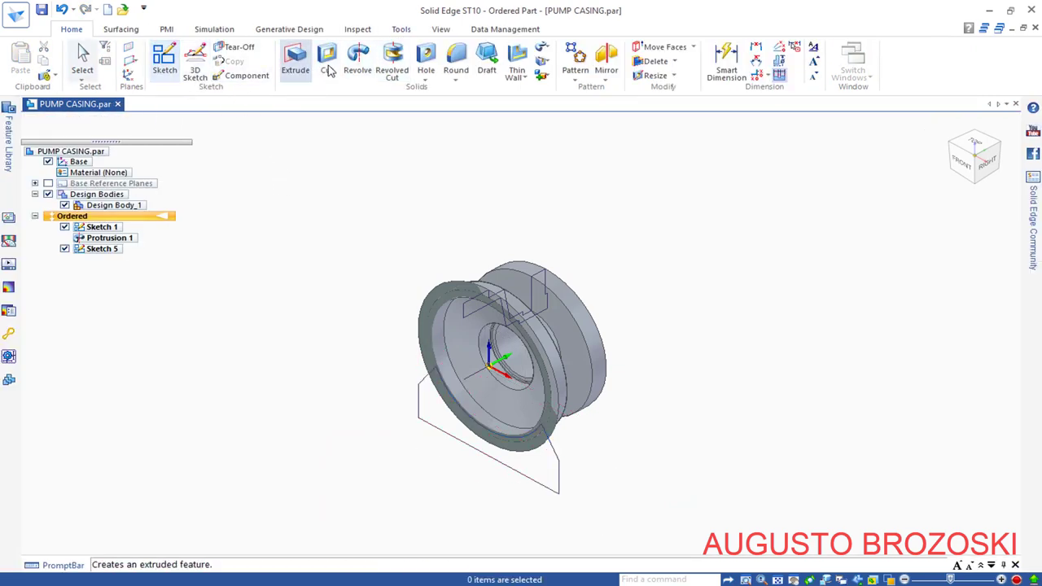
pyautogui.click(440, 28)
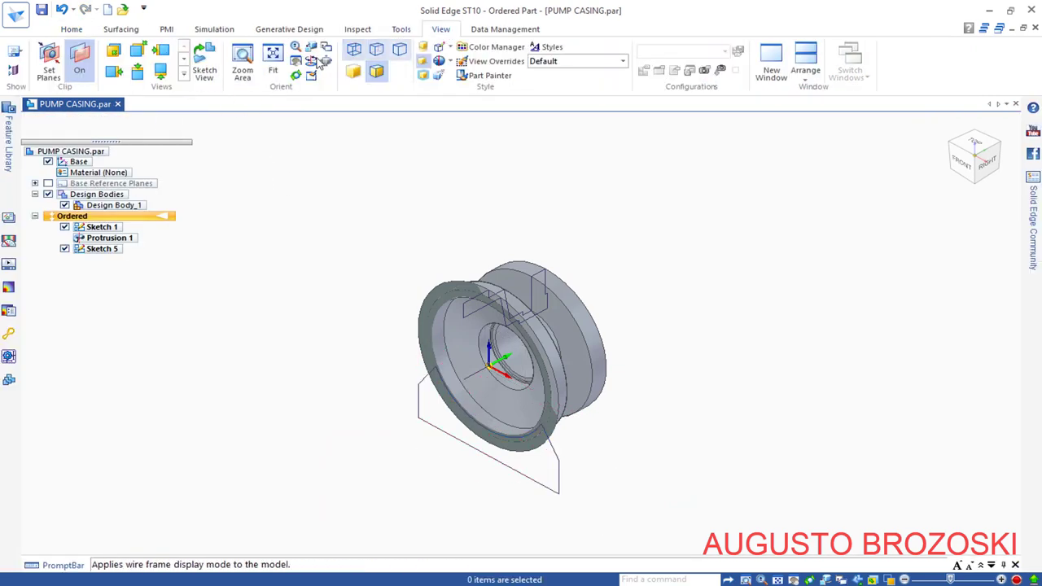
# Step: Turn on view clipping and extrude the foot profile symmetrically into a 6 mm plate
pyautogui.click(80, 58)
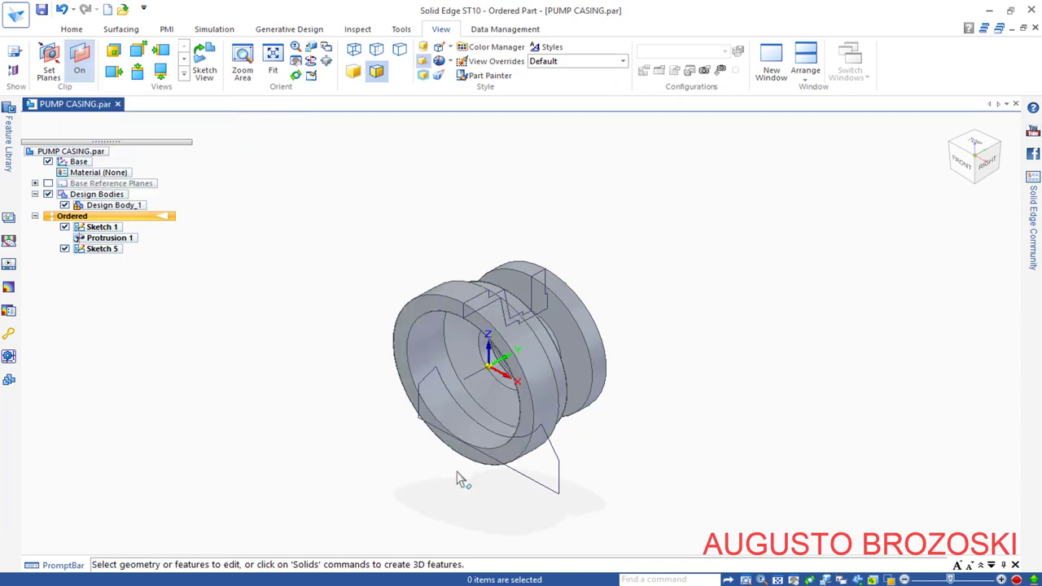
pyautogui.click(72, 29)
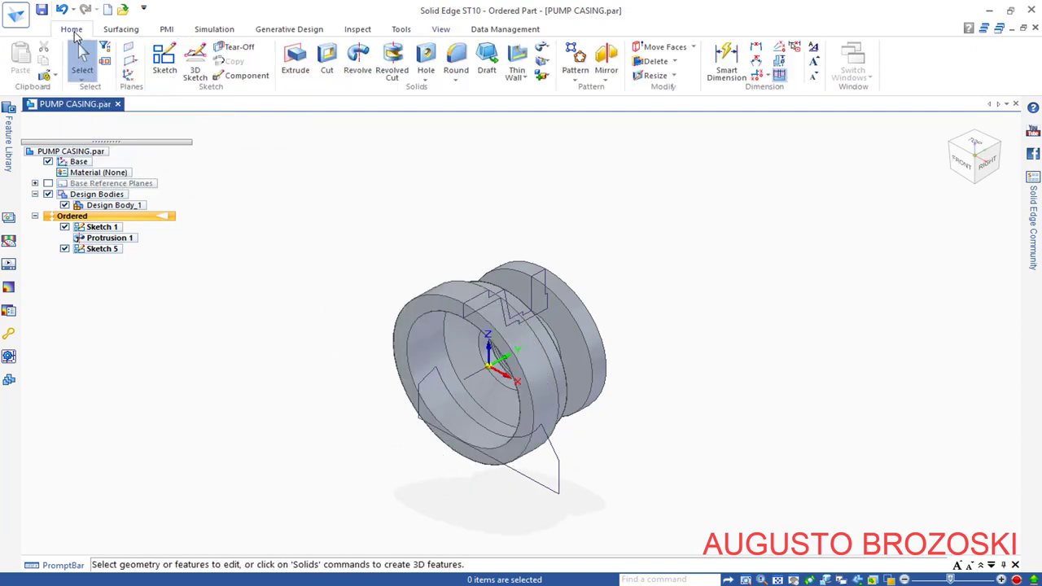
pyautogui.click(296, 59)
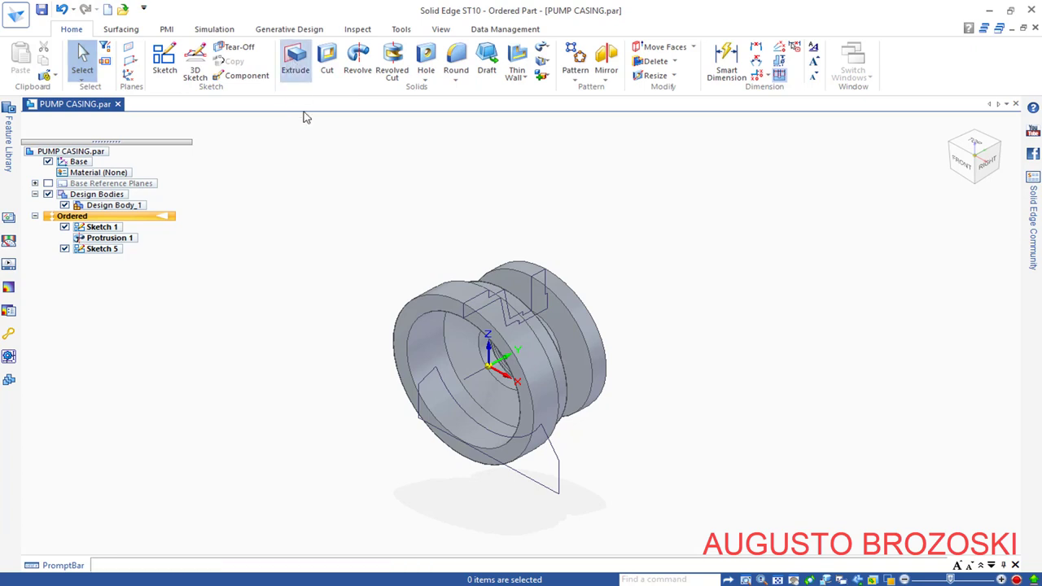
pyautogui.click(531, 479)
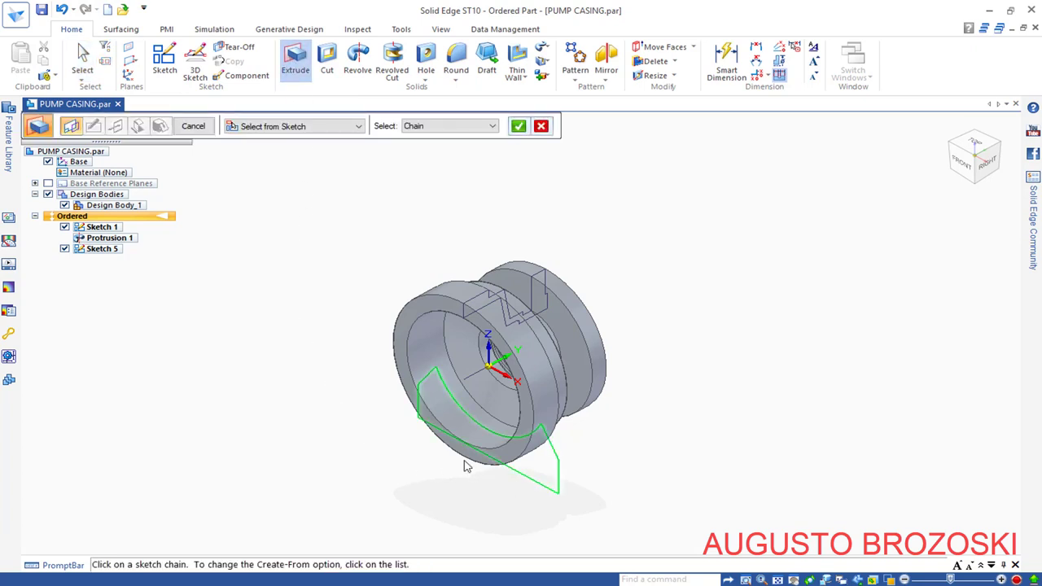
pyautogui.click(518, 127)
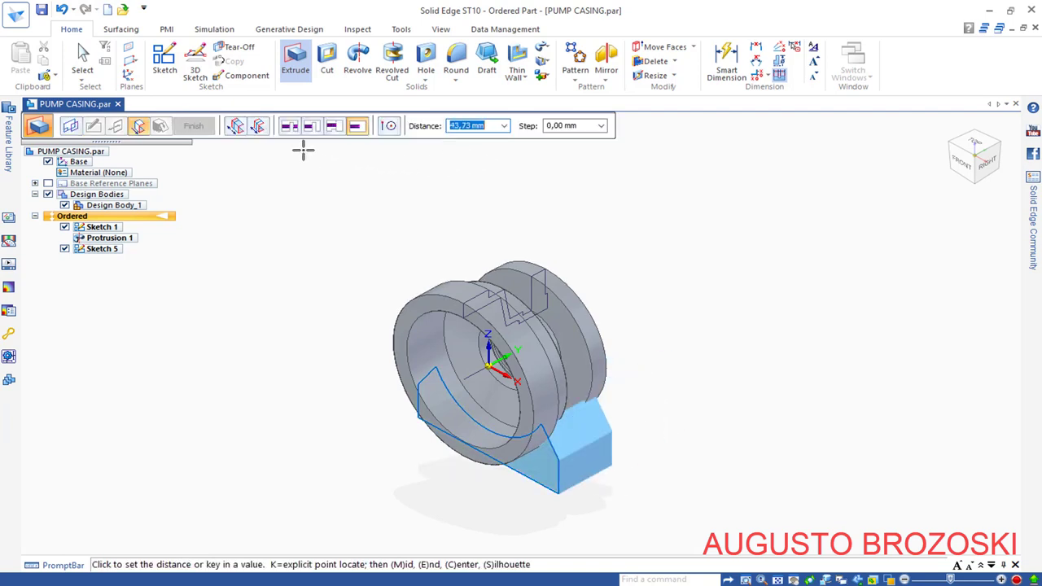
pyautogui.click(258, 126)
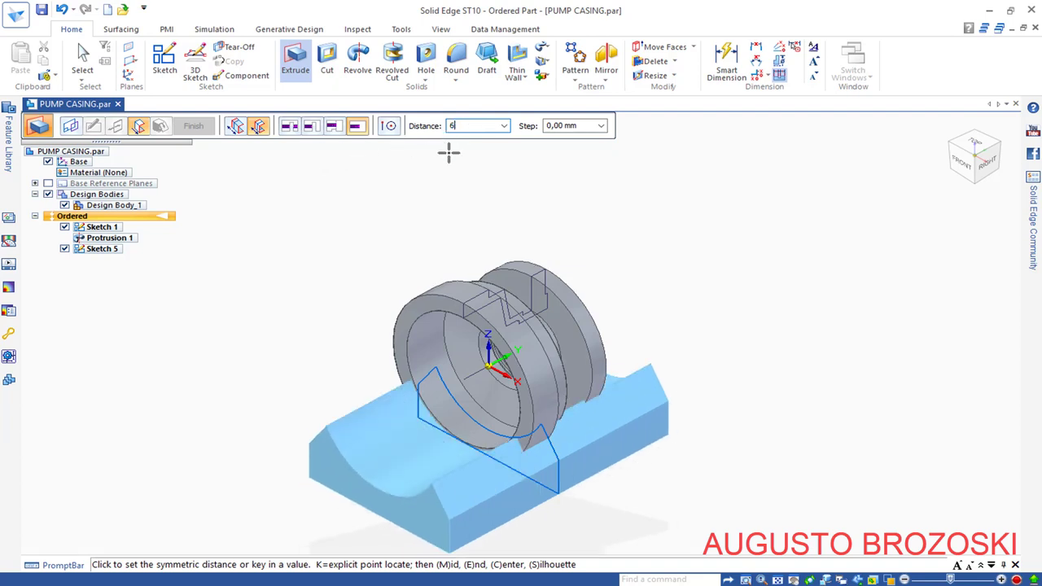
pyautogui.press('Return')
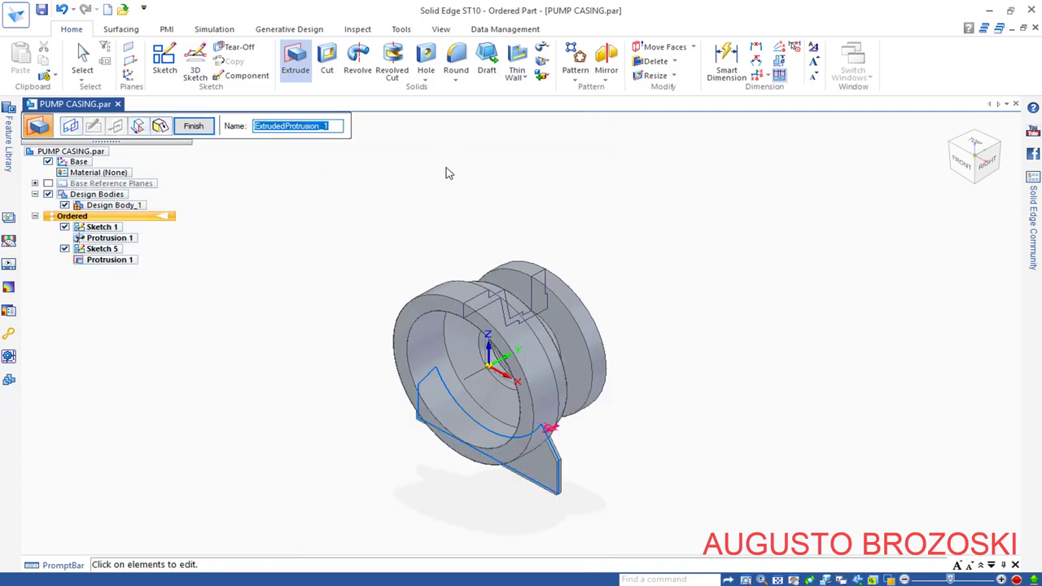
pyautogui.scroll(5, 470, 501)
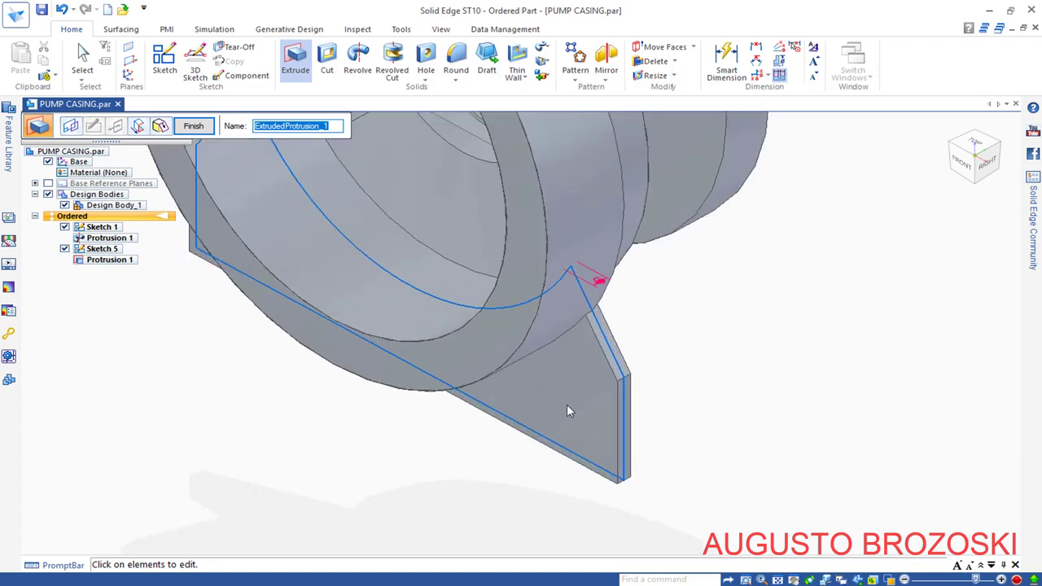
pyautogui.click(193, 125)
# Step: Inspect and fit the model, save the pump casing, then compare with the drawing PDF and hide it
pyautogui.scroll(-5, 700, 411)
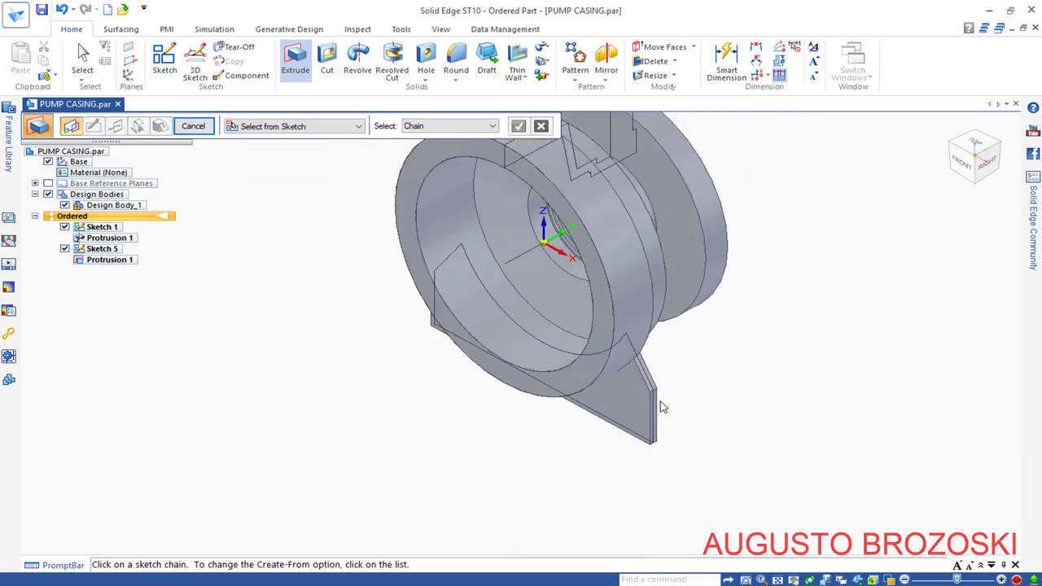
pyautogui.moveTo(643, 428); pyautogui.dragTo(472, 370, button='middle')
pyautogui.scroll(6, 683, 399)
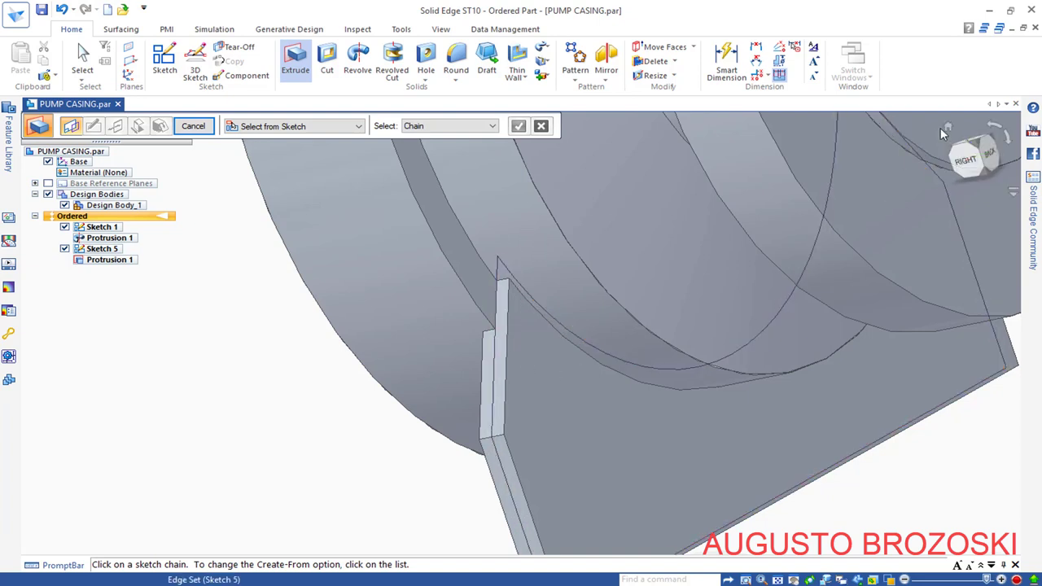
pyautogui.click(947, 154)
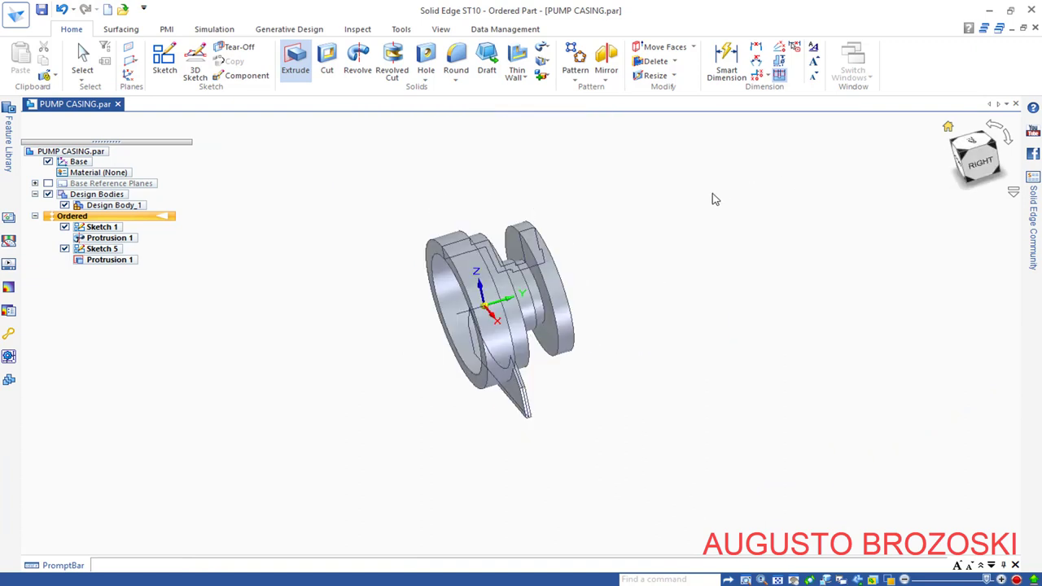
pyautogui.click(42, 10)
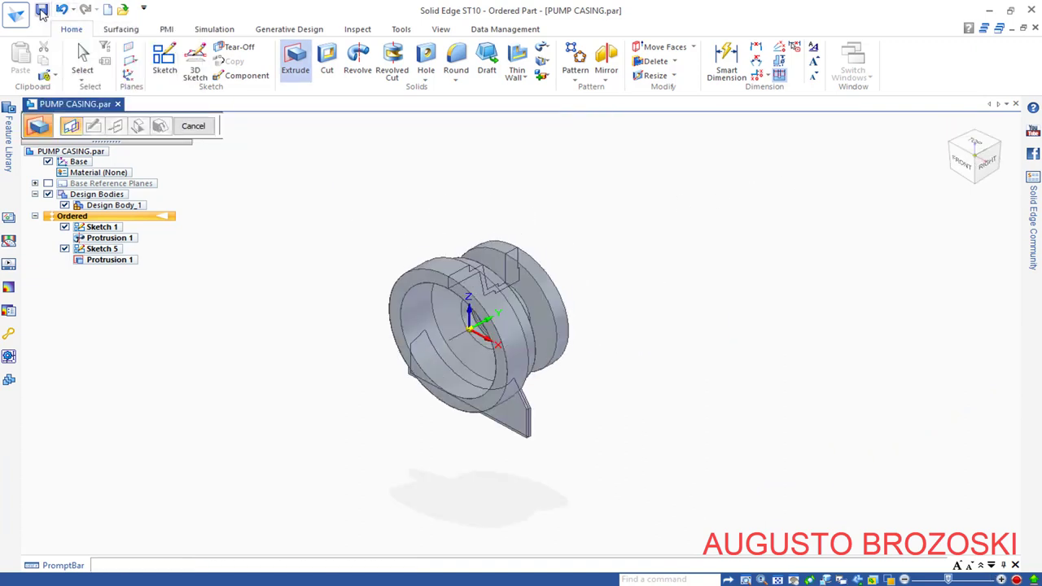
pyautogui.hotkey('ctrl', 'shift', 'a')
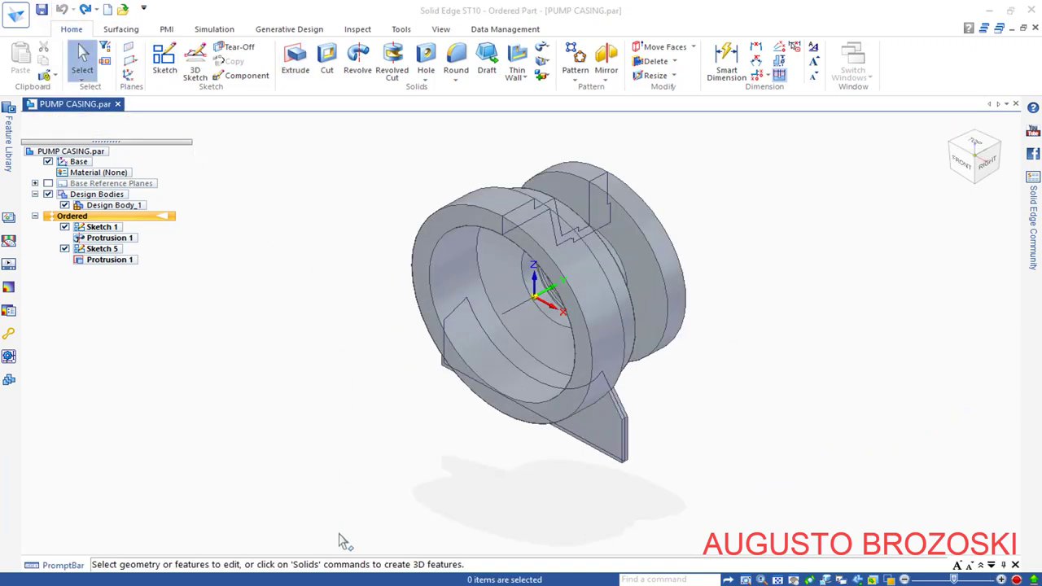
pyautogui.hotkey('alt', 'Tab')
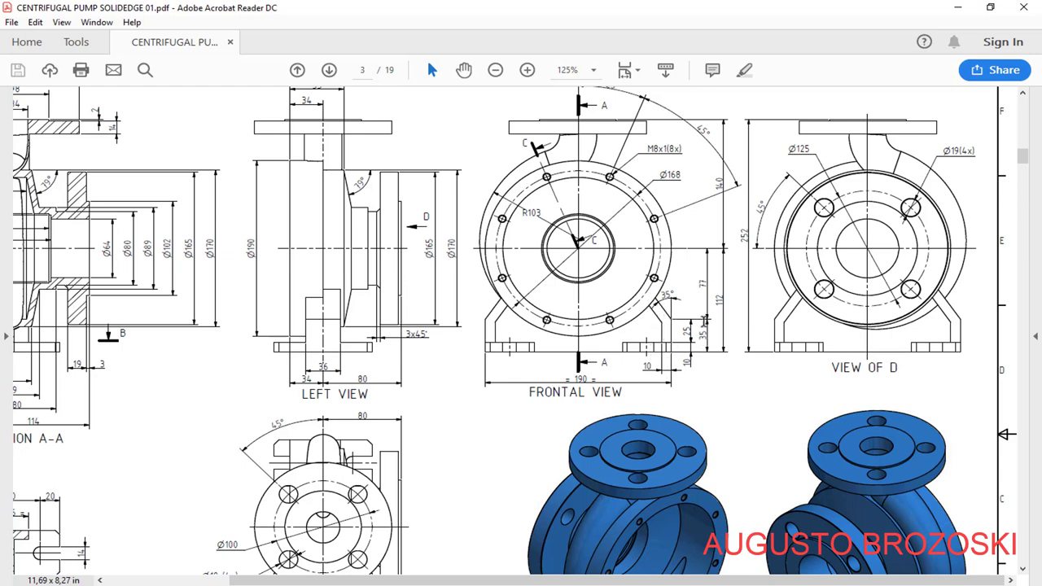
pyautogui.click(958, 15)
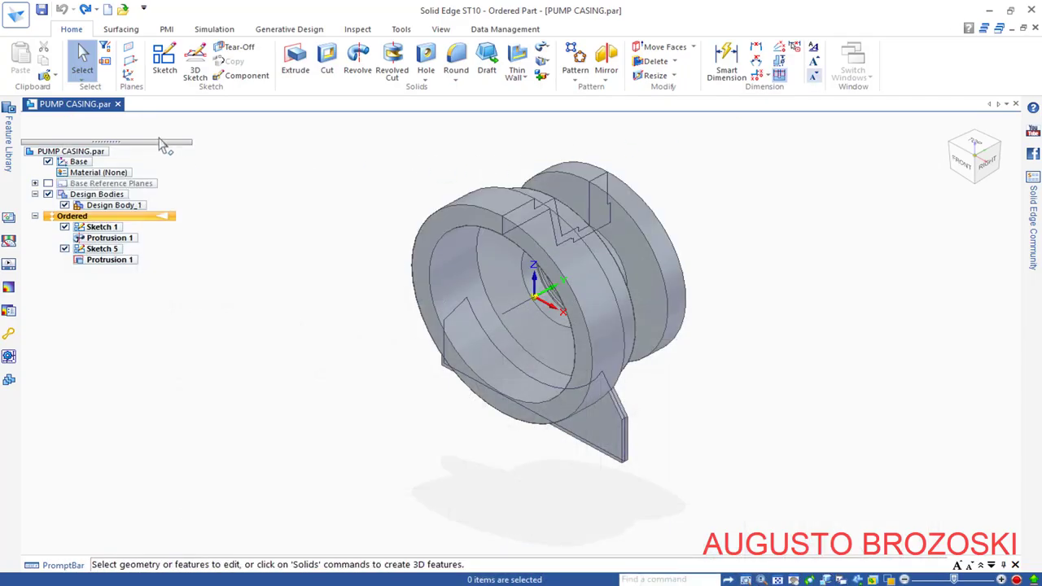
# Step: Start a front-plane sketch with vertical and slanted lines from the foot's bottom-right corner to the curve
pyautogui.click(164, 64)
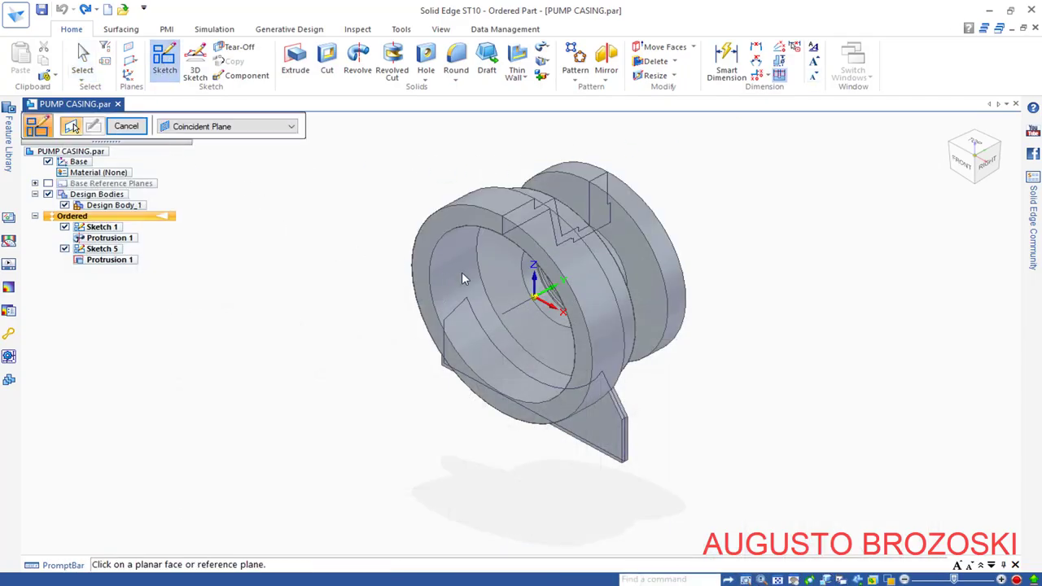
pyautogui.click(544, 290)
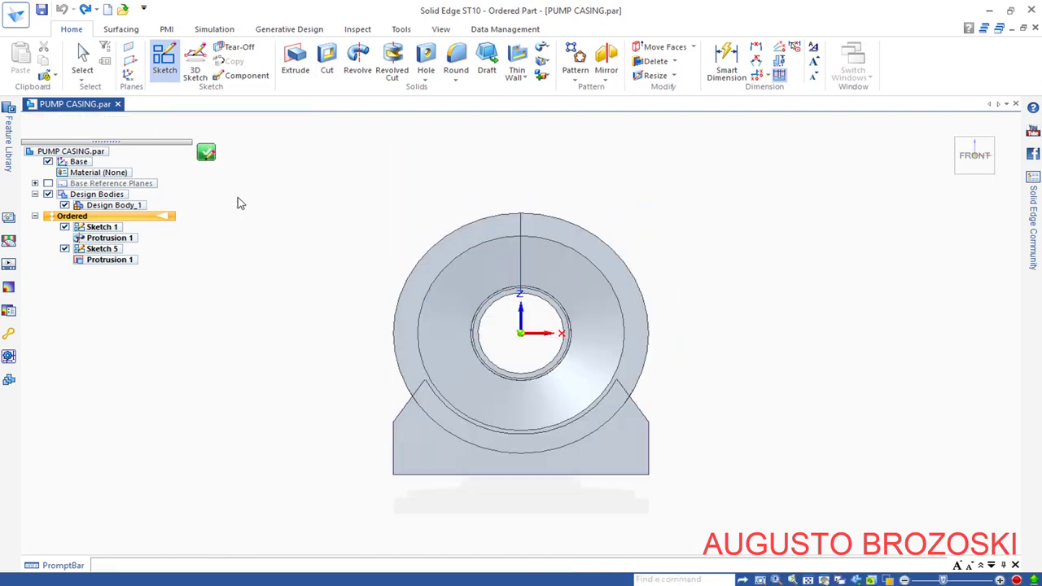
pyautogui.scroll(3, 668, 462)
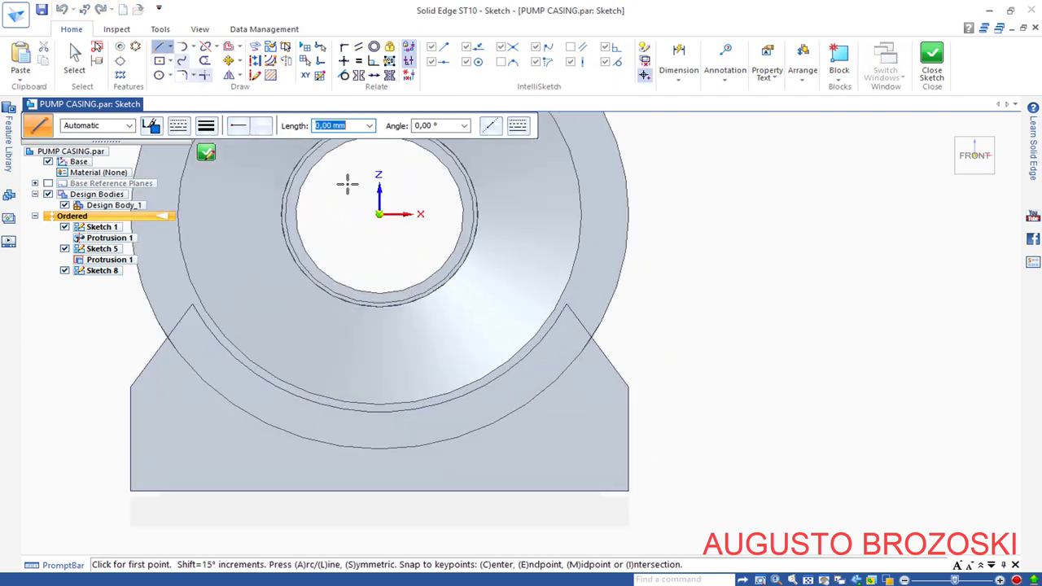
pyautogui.click(627, 491)
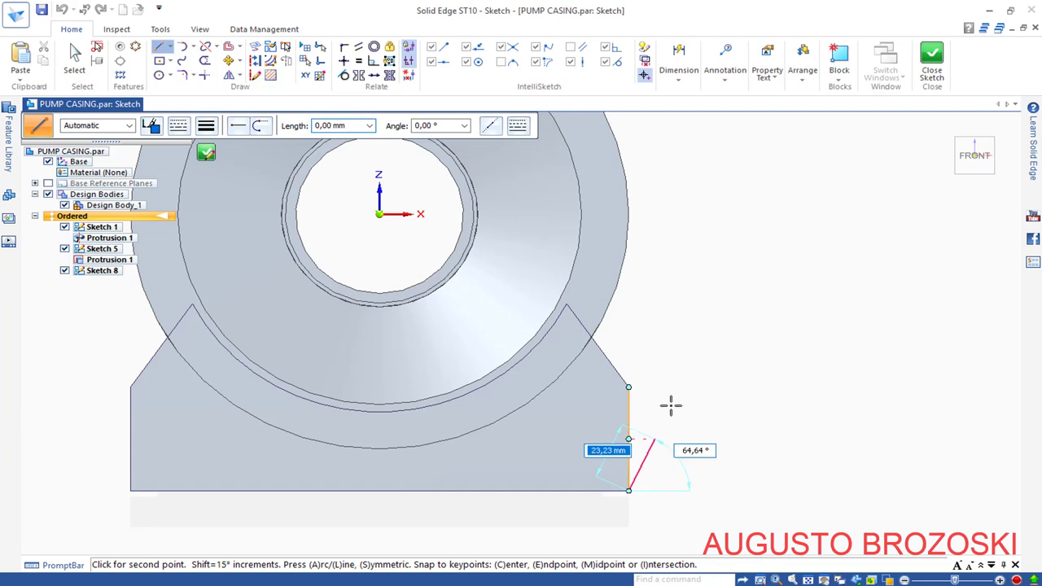
pyautogui.click(628, 386)
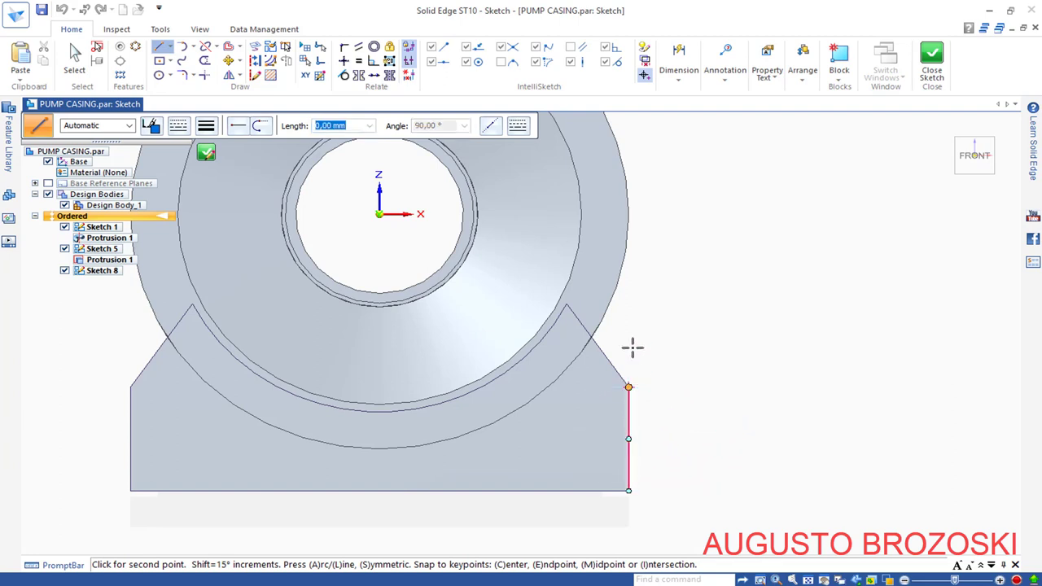
pyautogui.click(567, 304)
pyautogui.rightClick(715, 269)
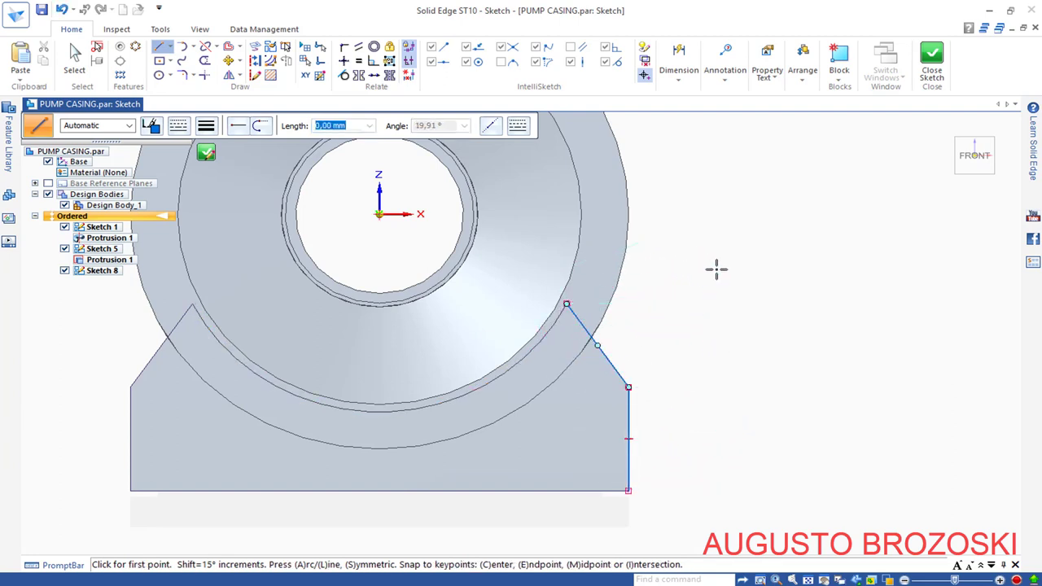
# Step: Draw the rib outline: bottom edge leftward, vertical side up, slanted side to the curve
pyautogui.click(628, 491)
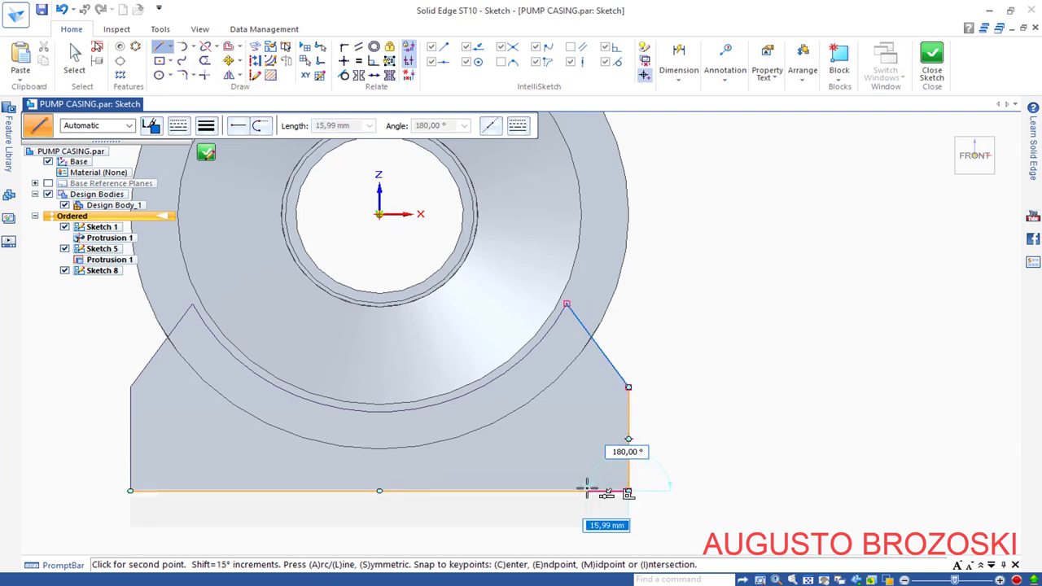
pyautogui.click(587, 490)
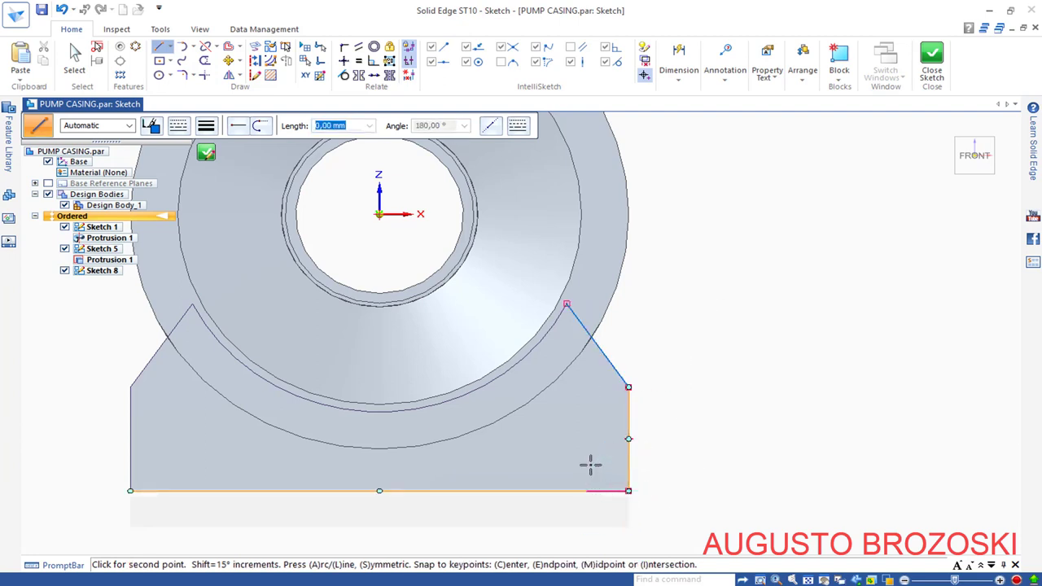
pyautogui.click(587, 402)
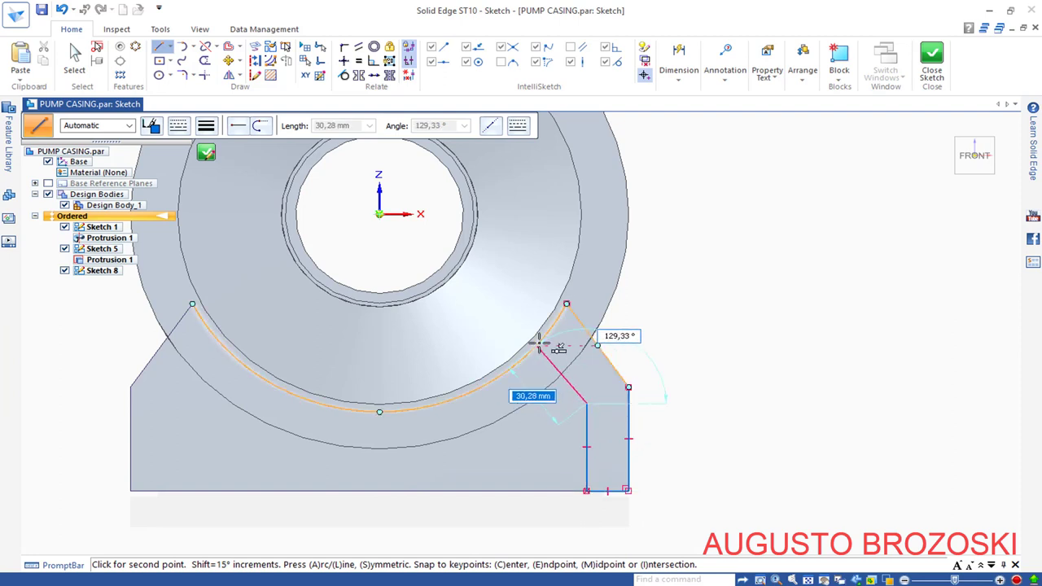
pyautogui.click(538, 344)
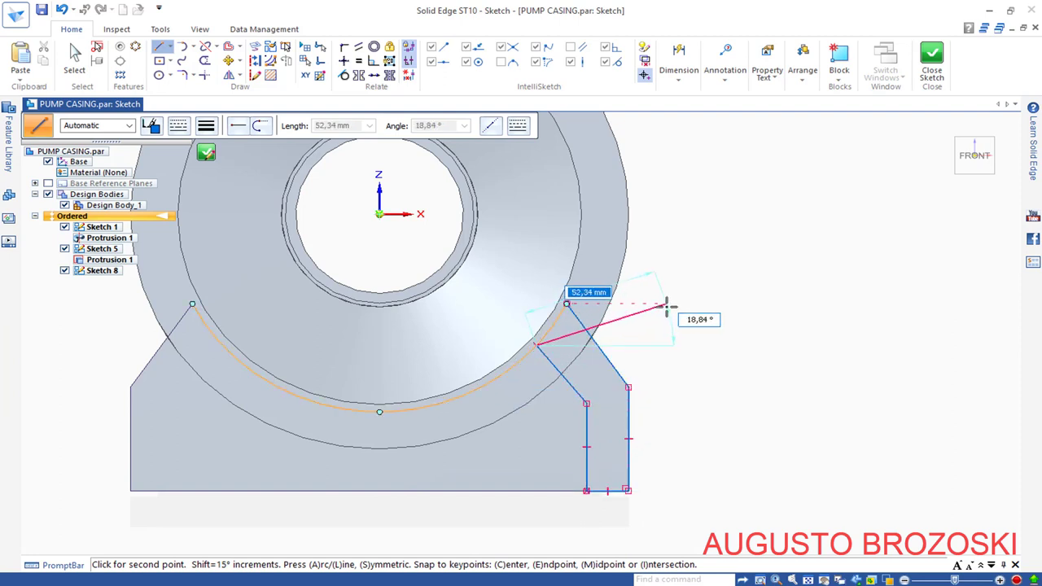
pyautogui.press('Escape')
pyautogui.press('Escape')
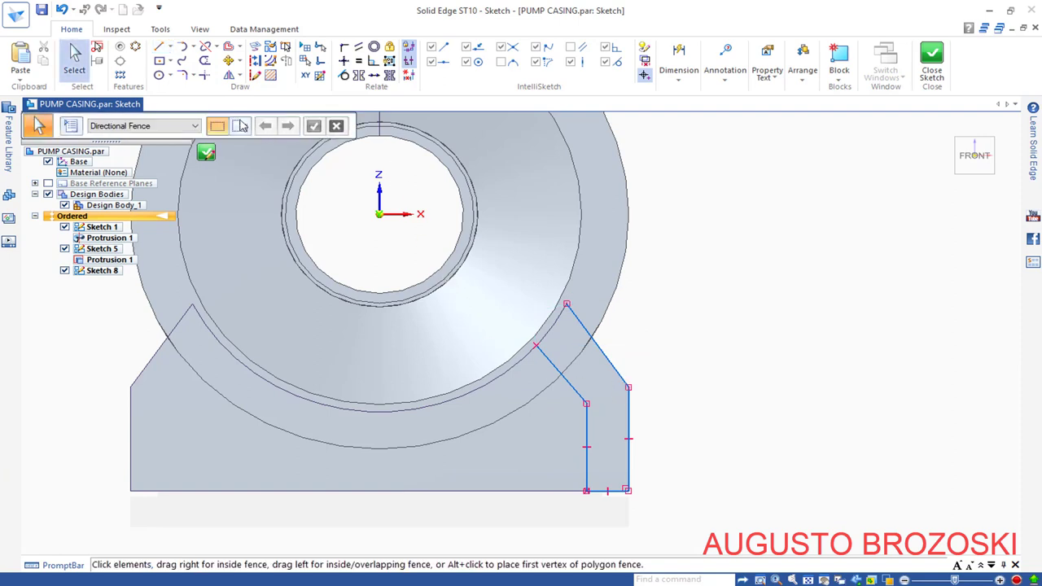
# Step: Add a 160 mm circle centred on the sketch origin
pyautogui.click(159, 75)
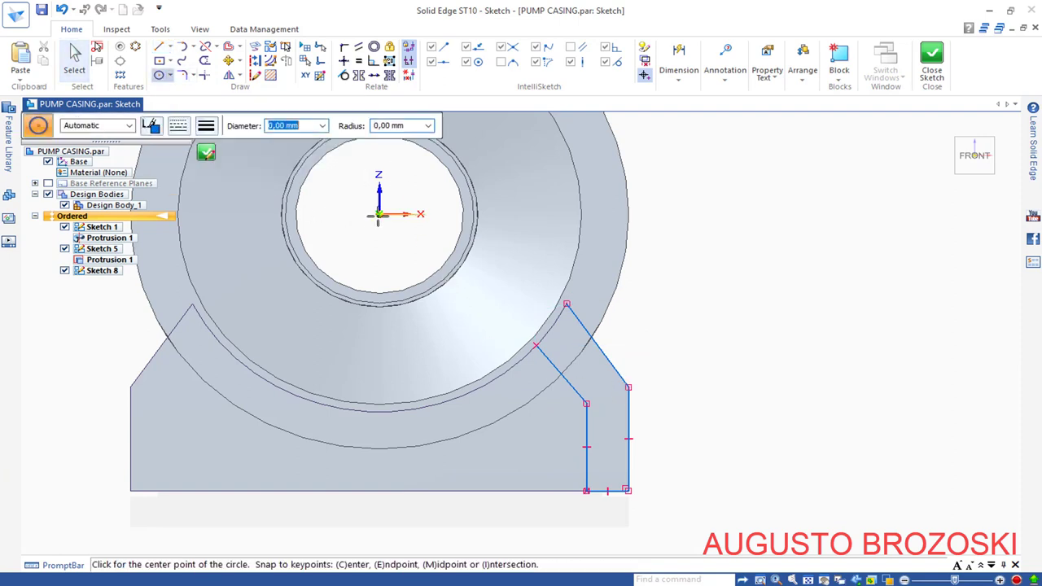
pyautogui.moveTo(378, 215); pyautogui.dragTo(379, 214)
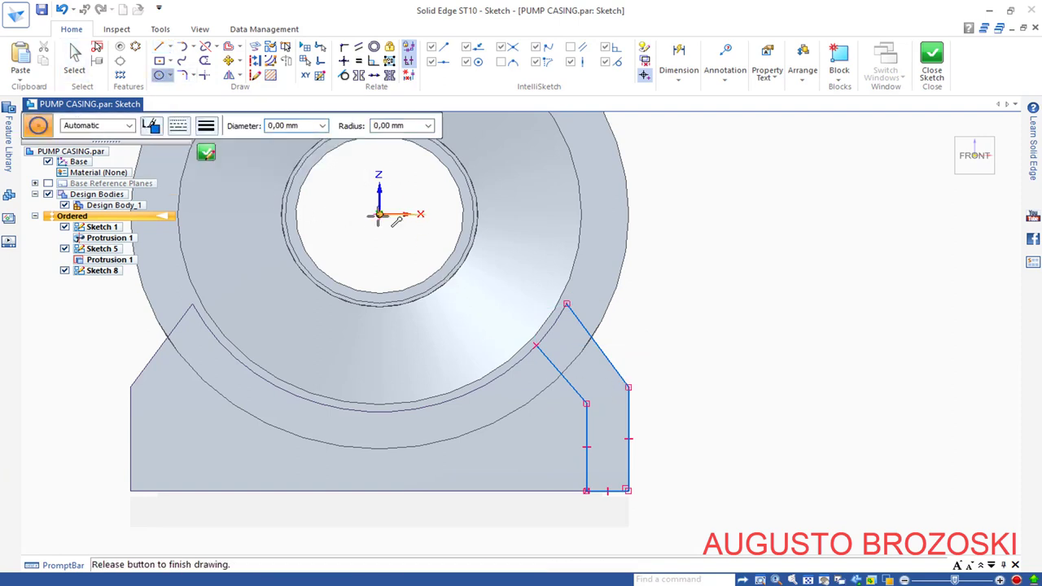
pyautogui.click(581, 307)
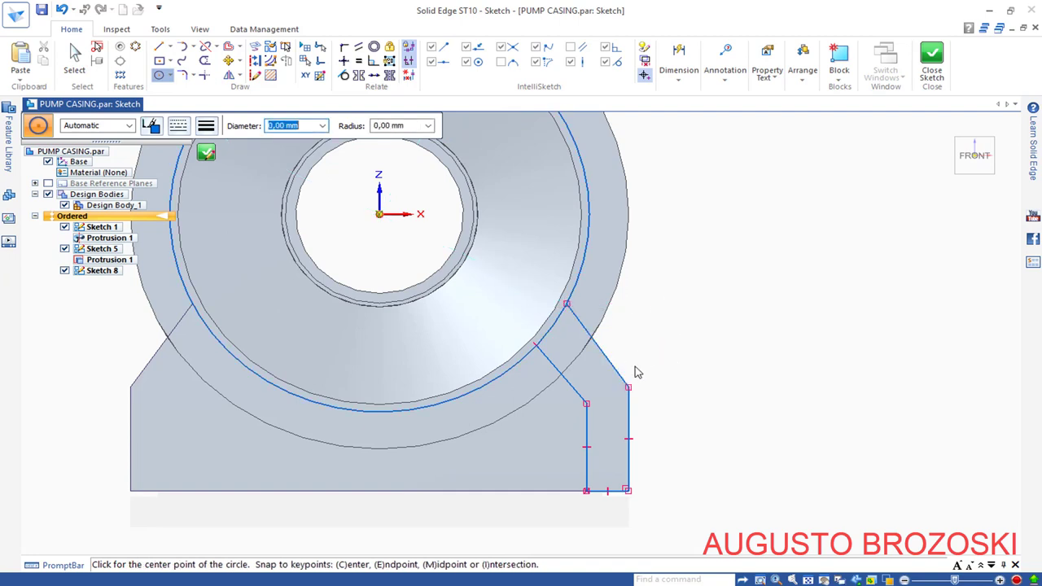
pyautogui.press('Escape')
# Step: Dimension the rib's bottom edge to a 10 mm width
pyautogui.click(681, 73)
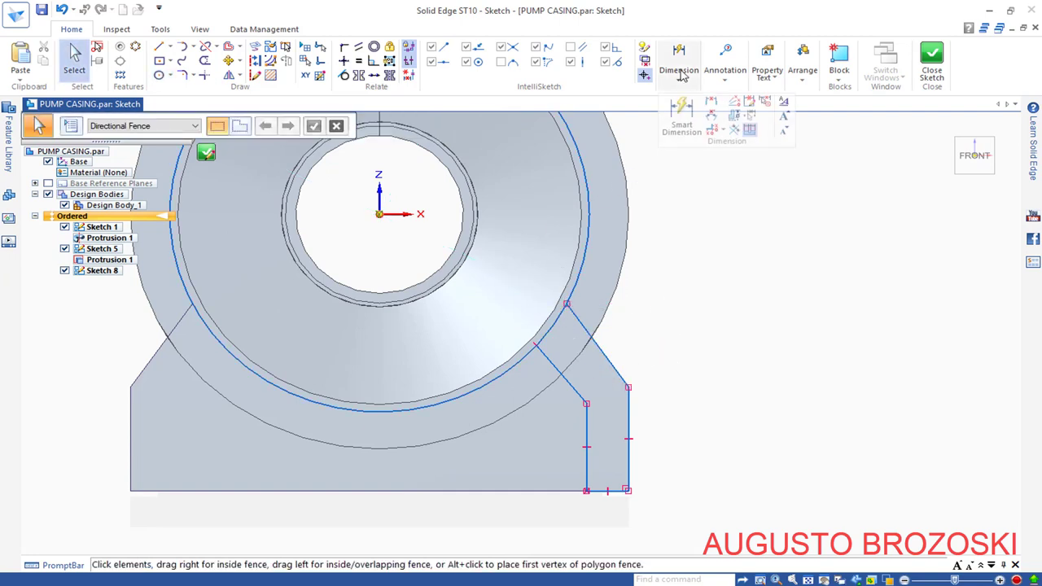
pyautogui.click(683, 108)
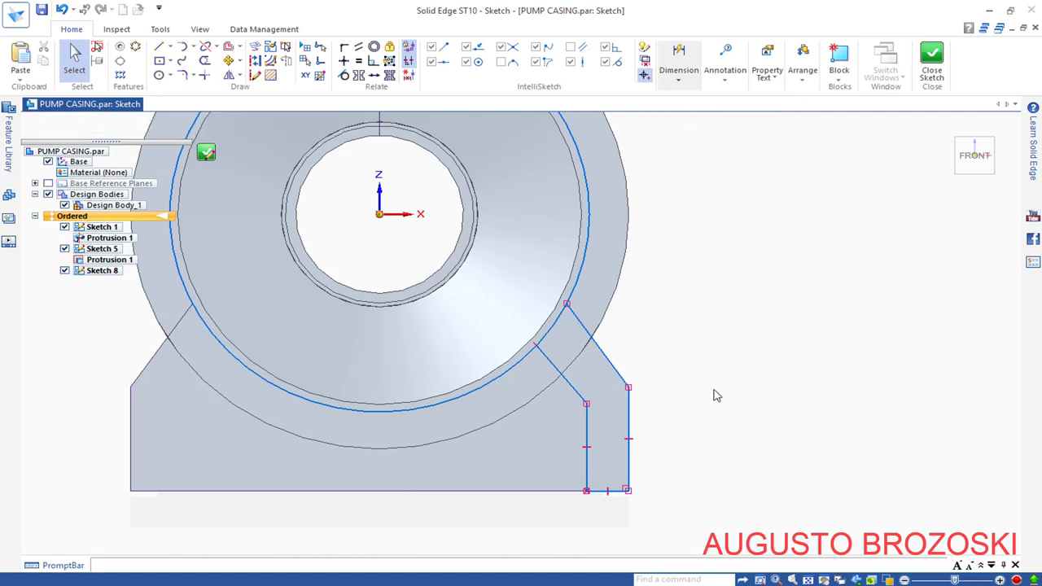
pyautogui.scroll(1, 606, 513)
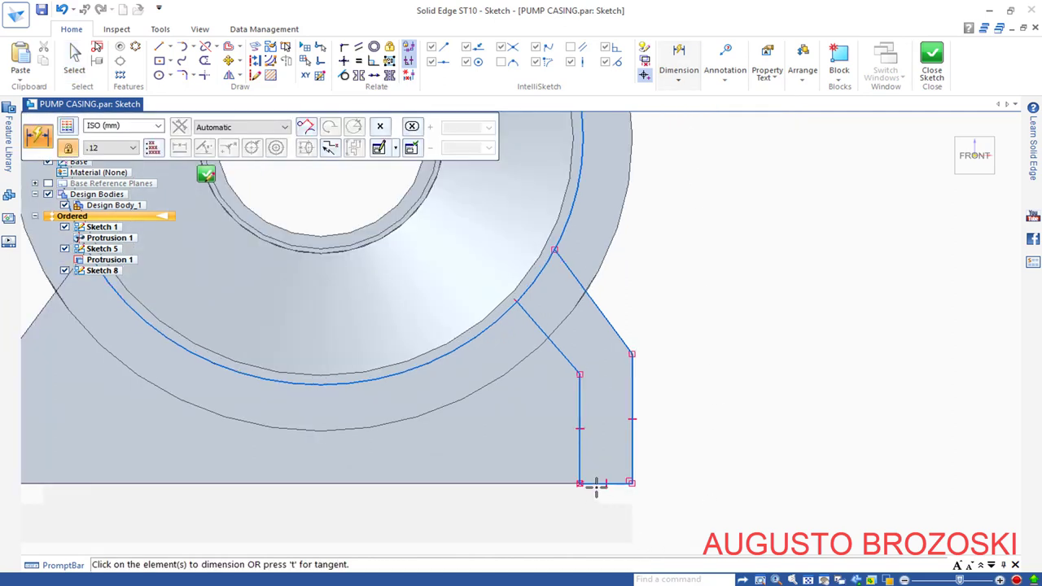
pyautogui.click(597, 484)
pyautogui.click(609, 516)
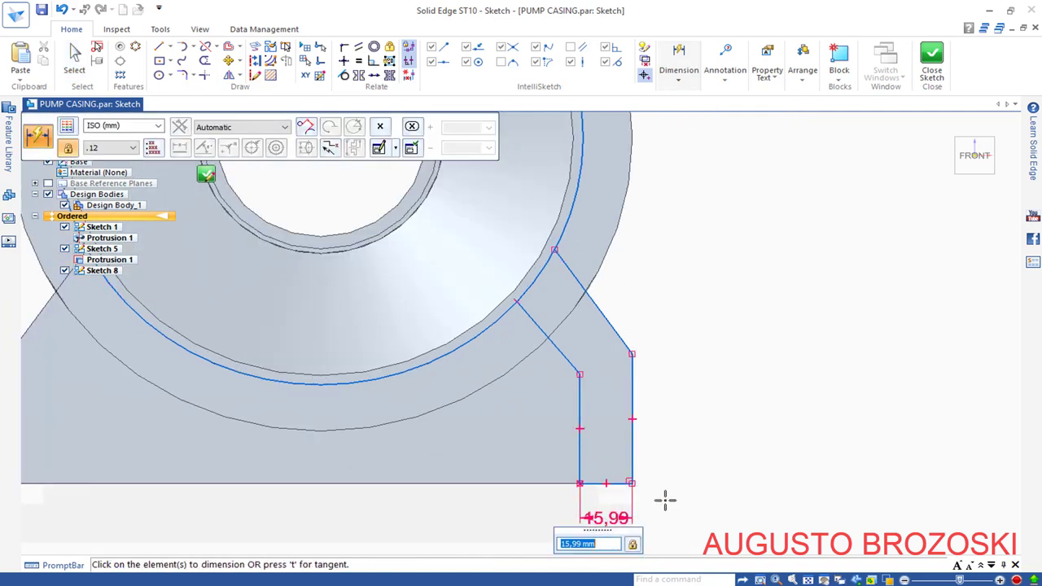
pyautogui.press('Return')
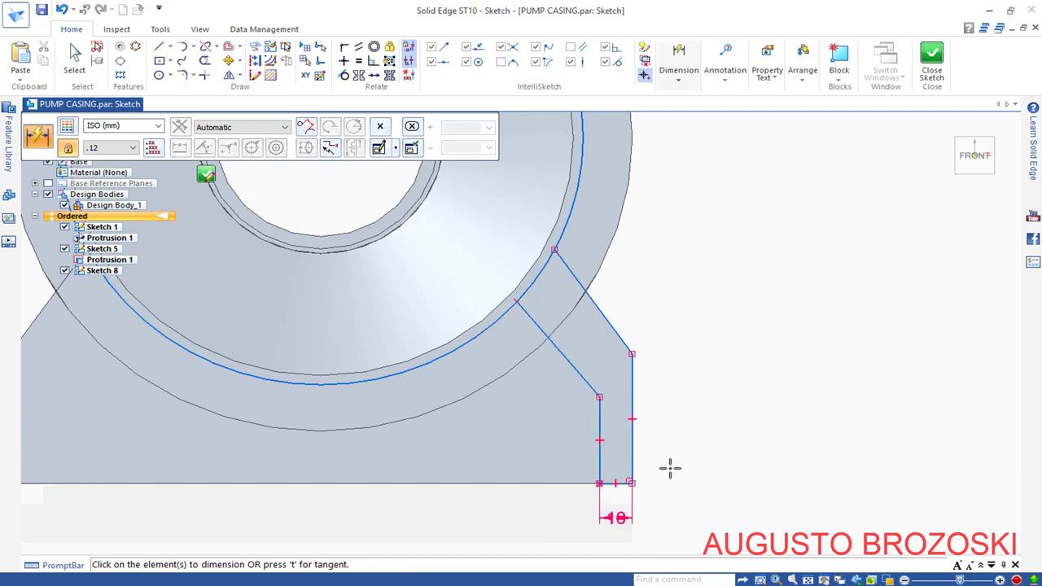
# Step: Make the two slanted rib edges parallel and dimension them 10 mm apart
pyautogui.click(359, 48)
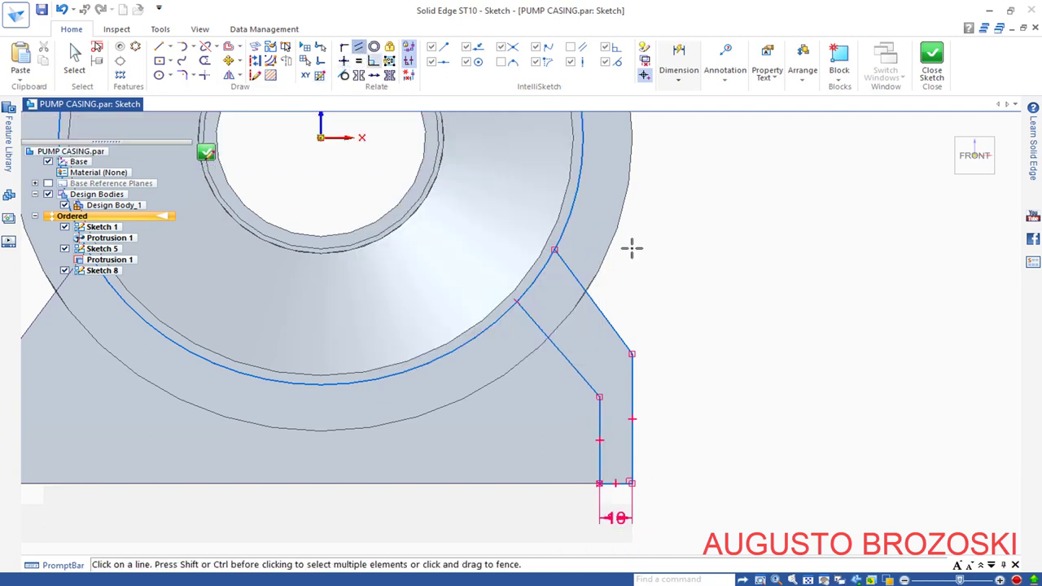
pyautogui.click(564, 352)
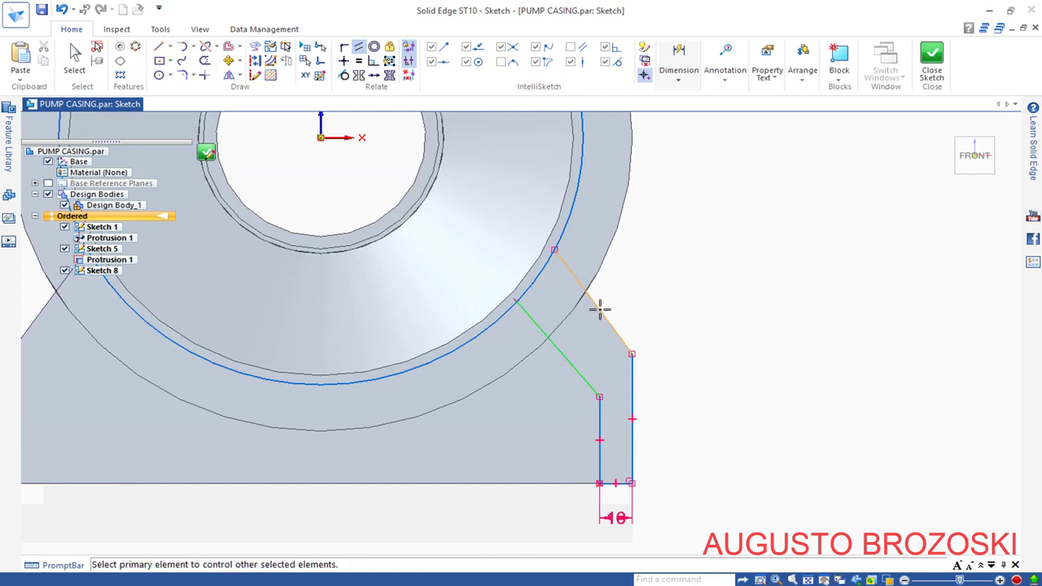
pyautogui.click(595, 302)
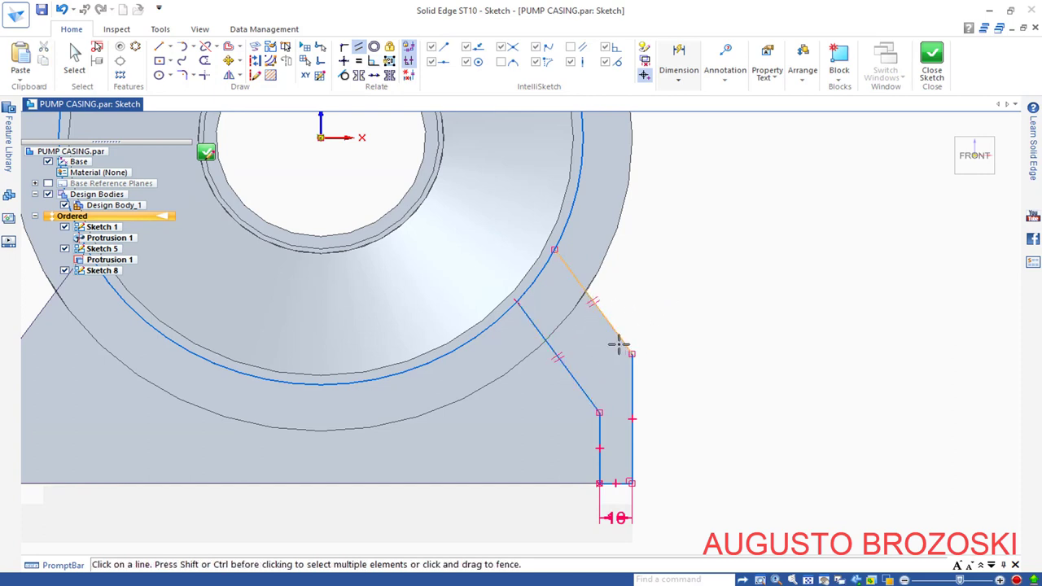
pyautogui.click(682, 73)
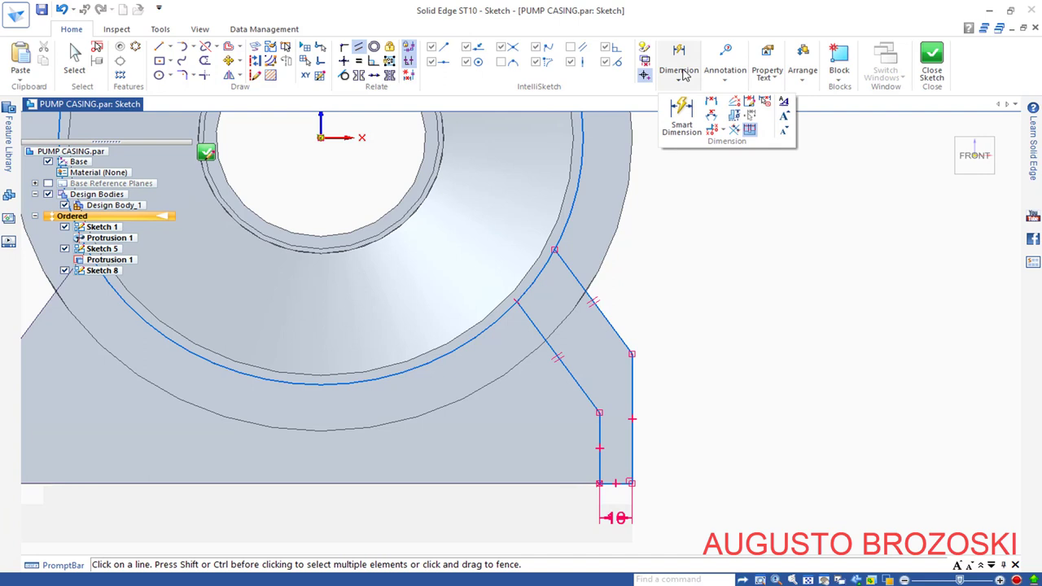
pyautogui.click(712, 104)
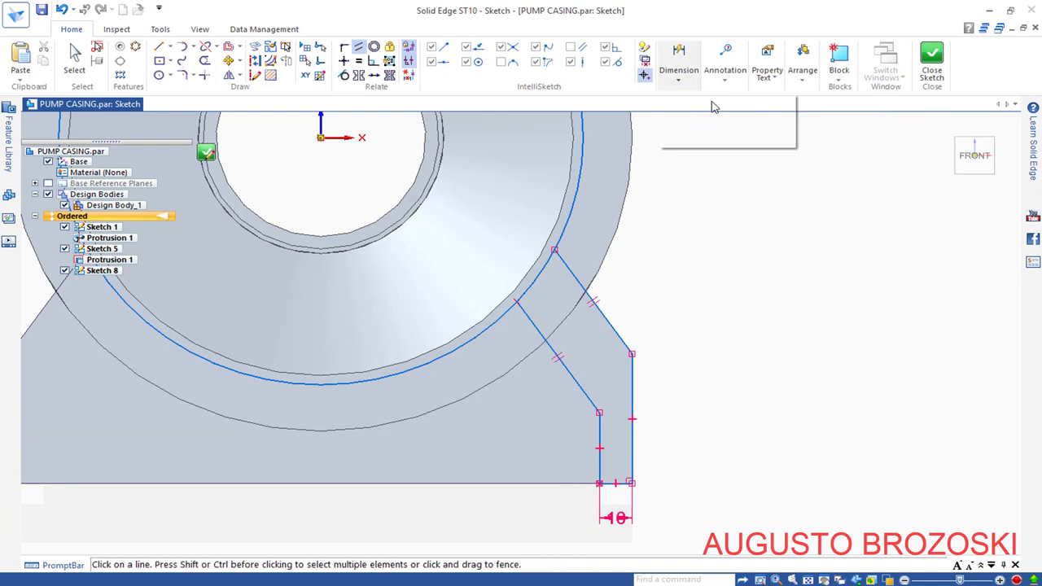
pyautogui.click(613, 320)
pyautogui.click(559, 359)
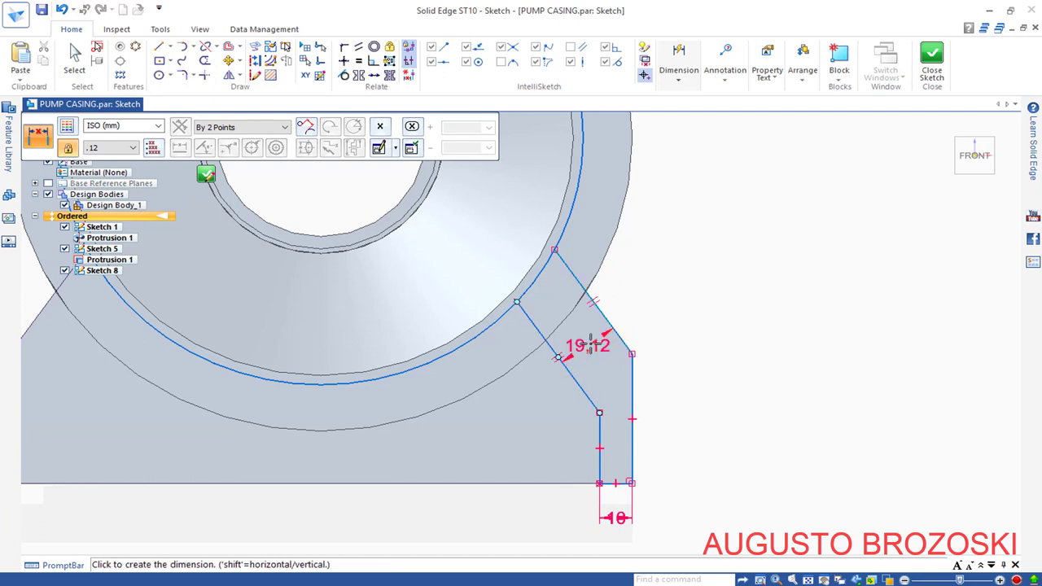
pyautogui.click(590, 345)
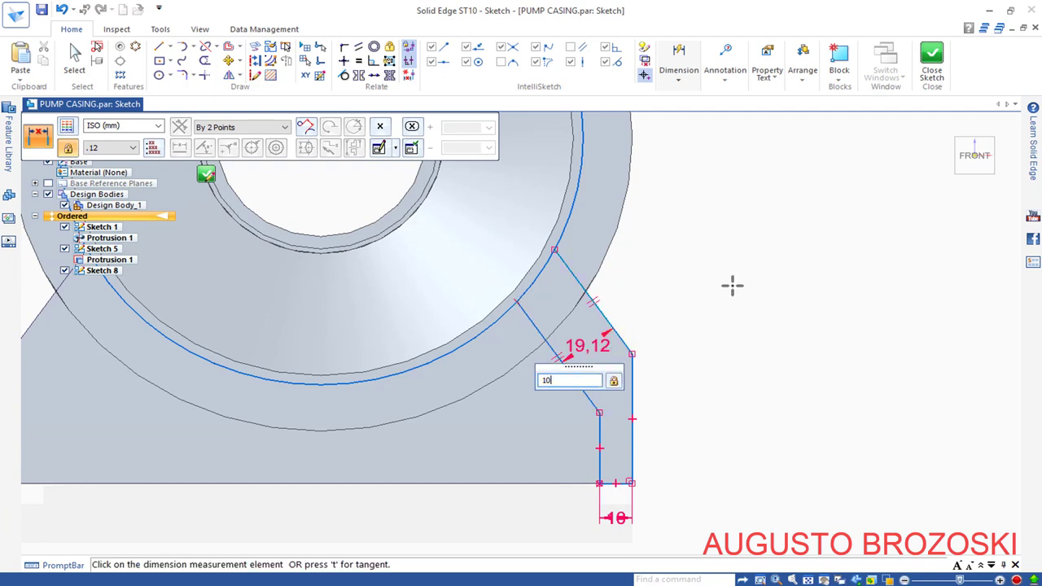
pyautogui.press('Return')
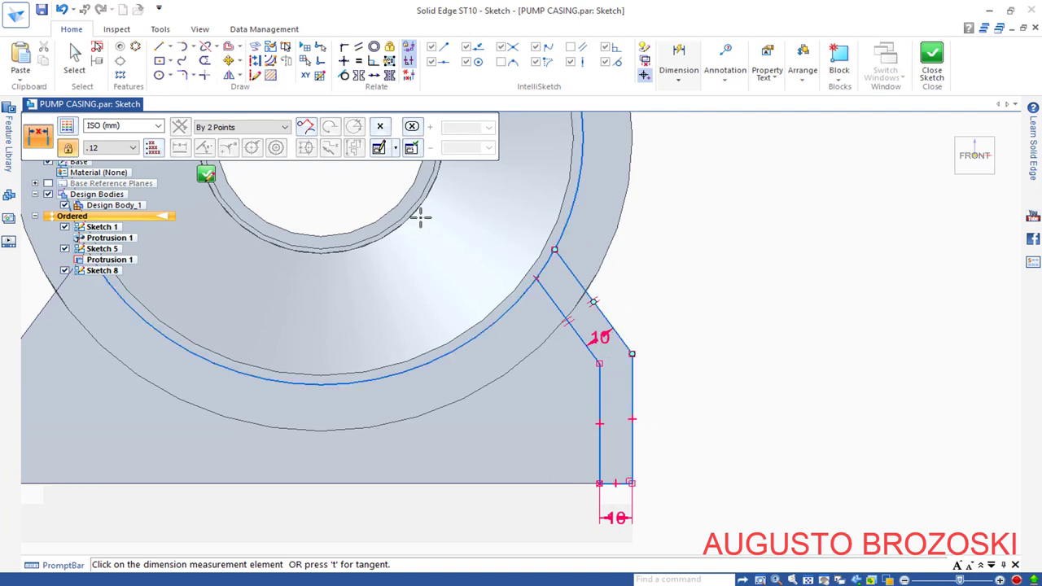
# Step: Trim the helper circle's arc from the rib sketch and close the sketch
pyautogui.click(204, 61)
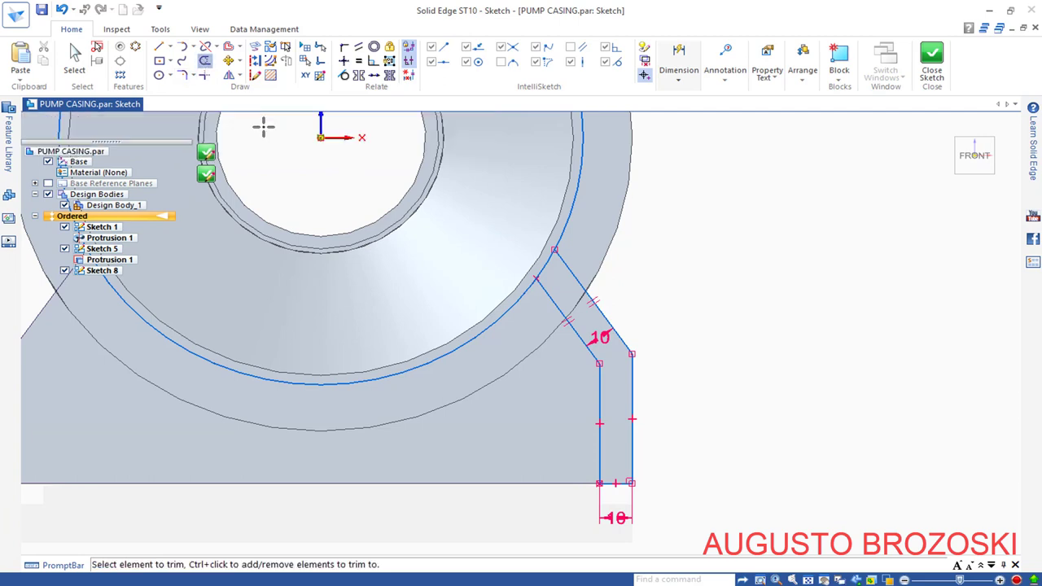
pyautogui.moveTo(457, 284)
pyautogui.mouseDown()
pyautogui.moveTo(489, 333)
pyautogui.moveTo(477, 333)
pyautogui.mouseUp()
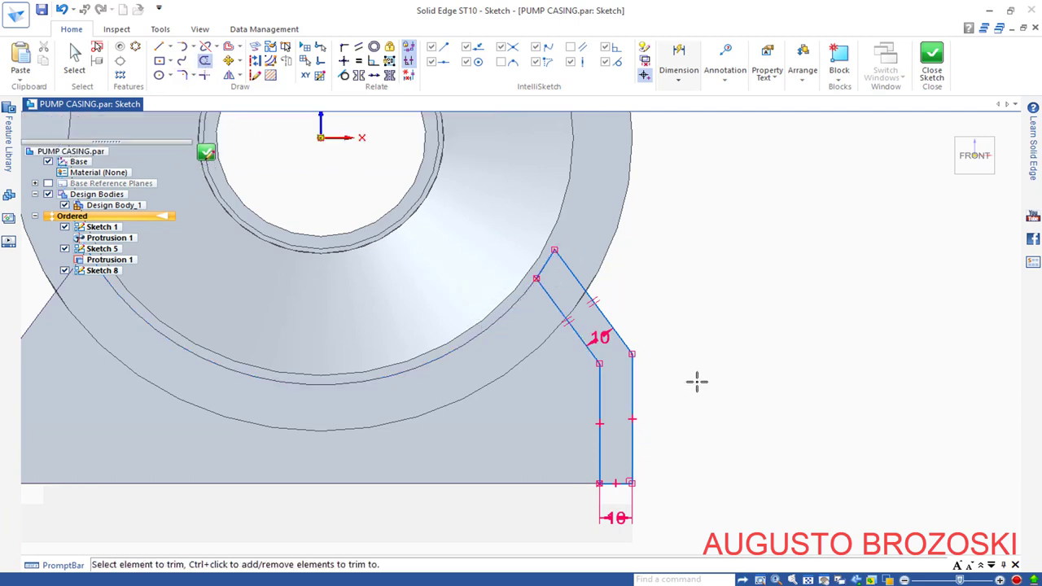
pyautogui.click(931, 58)
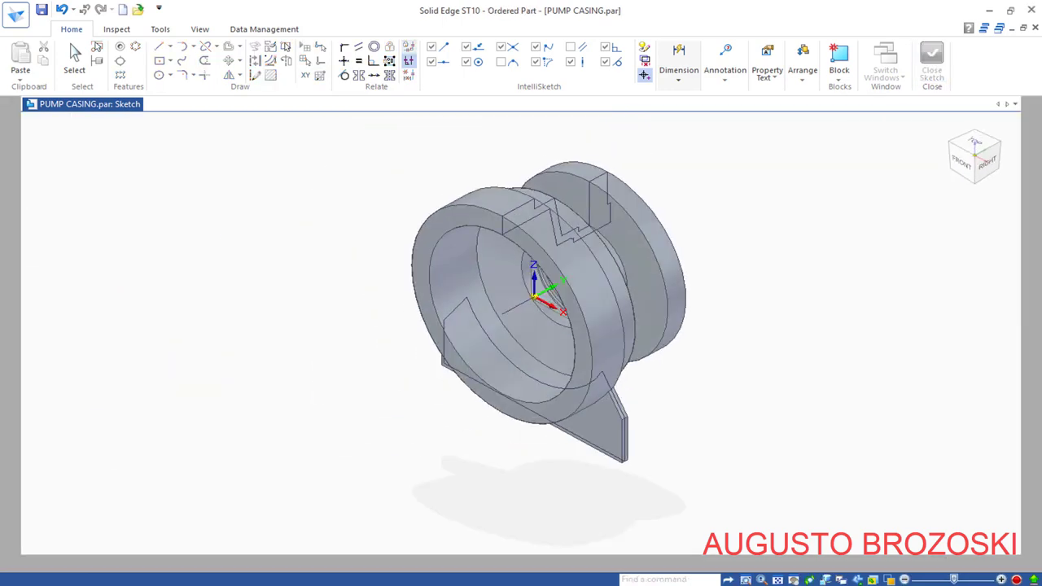
# Step: Finish Sketch 8 and start extruding the rib profile with a symmetric extent
pyautogui.scroll(4, 643, 452)
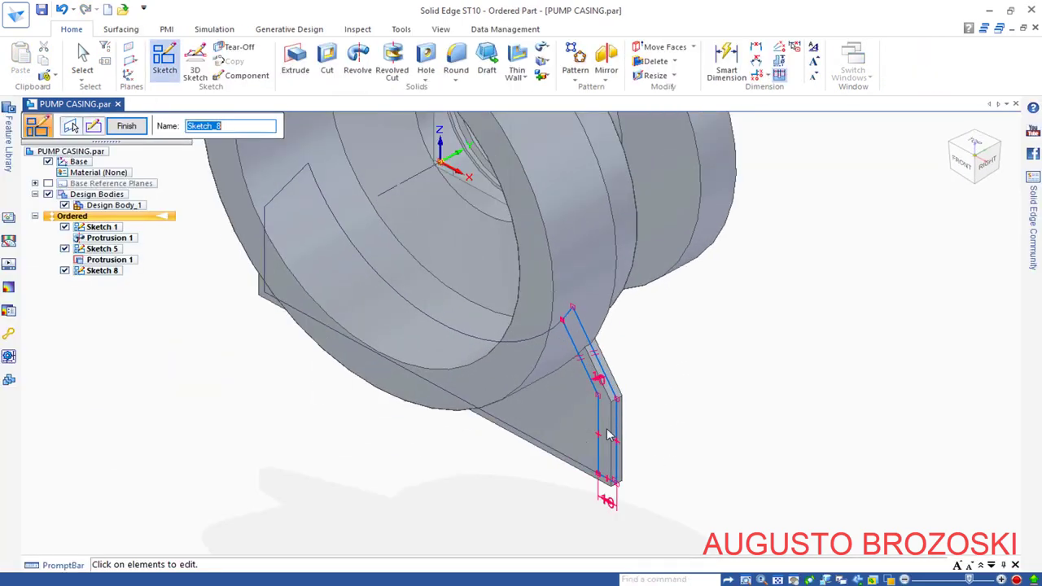
pyautogui.click(128, 128)
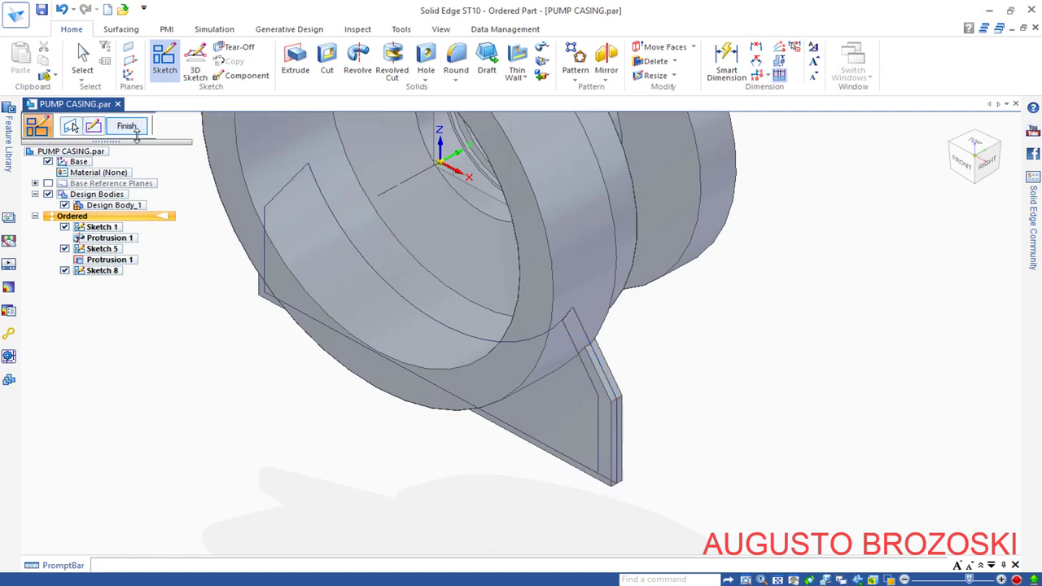
pyautogui.click(126, 127)
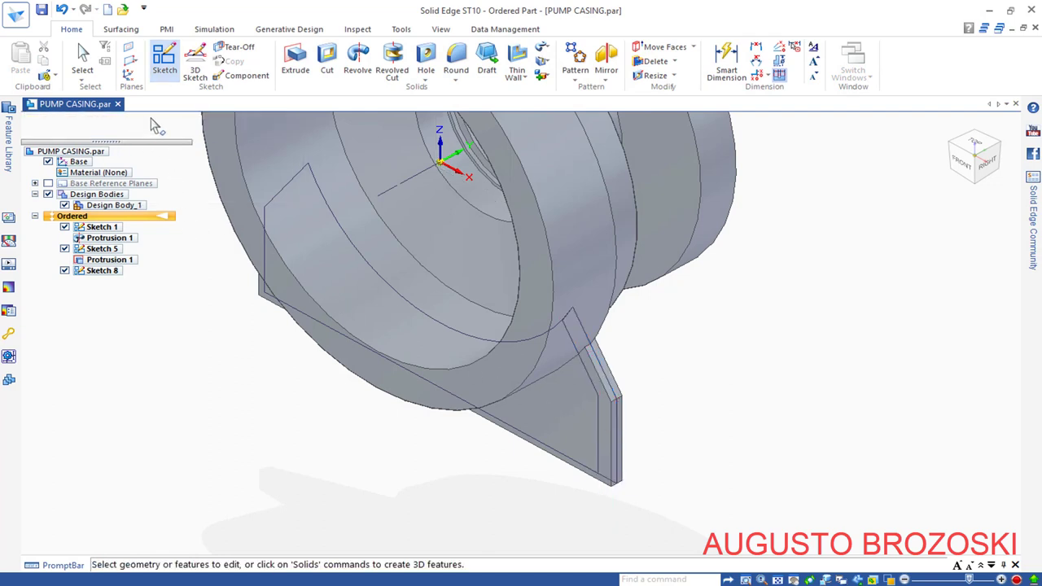
pyautogui.click(295, 59)
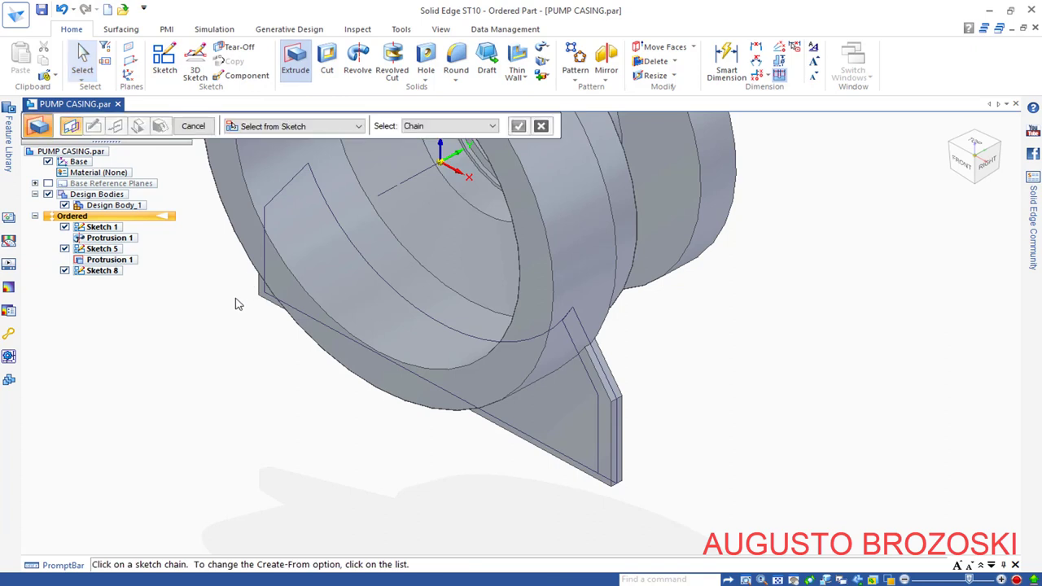
pyautogui.click(601, 431)
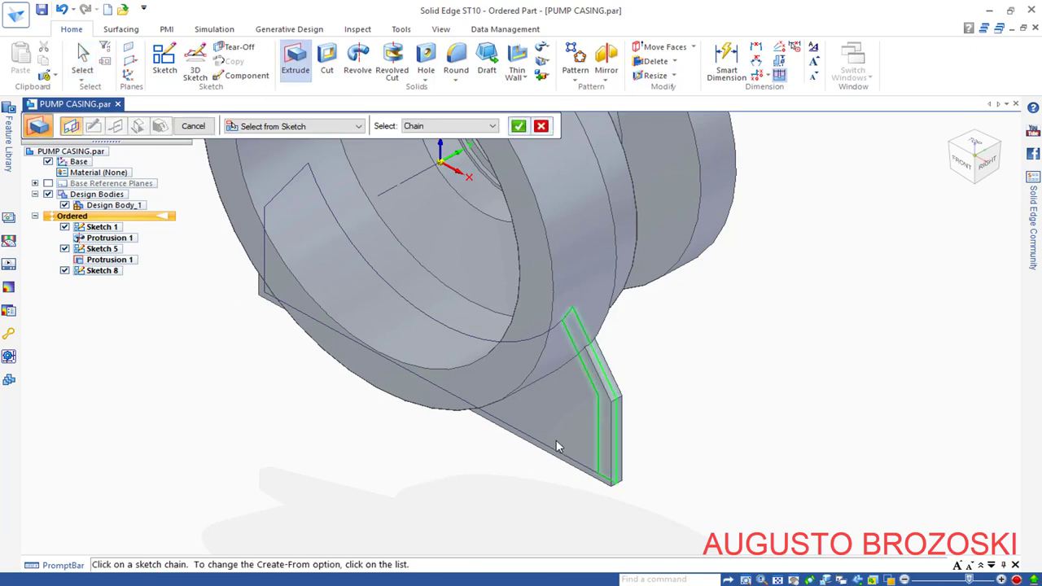
pyautogui.click(519, 127)
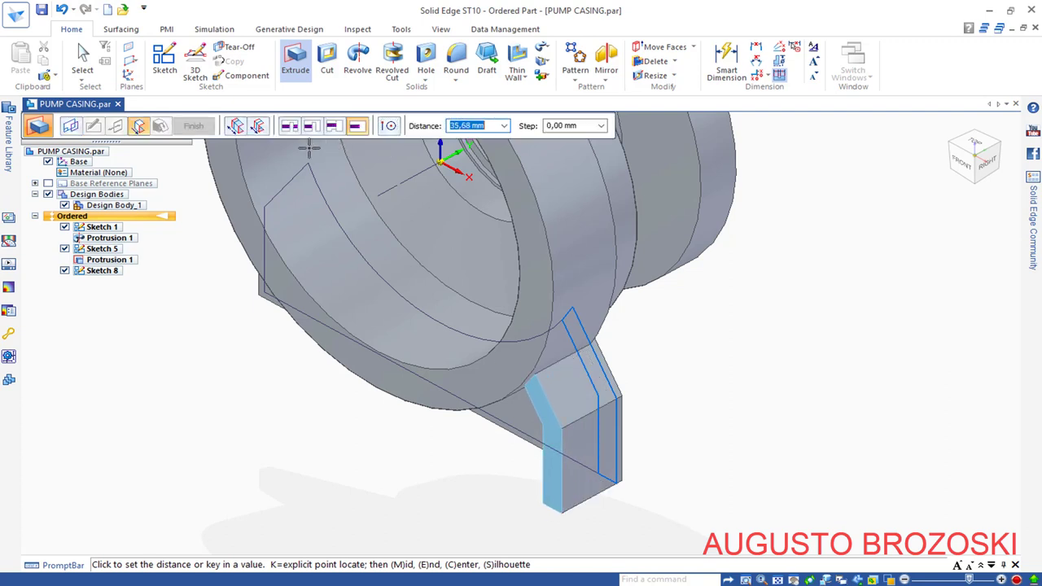
pyautogui.click(258, 126)
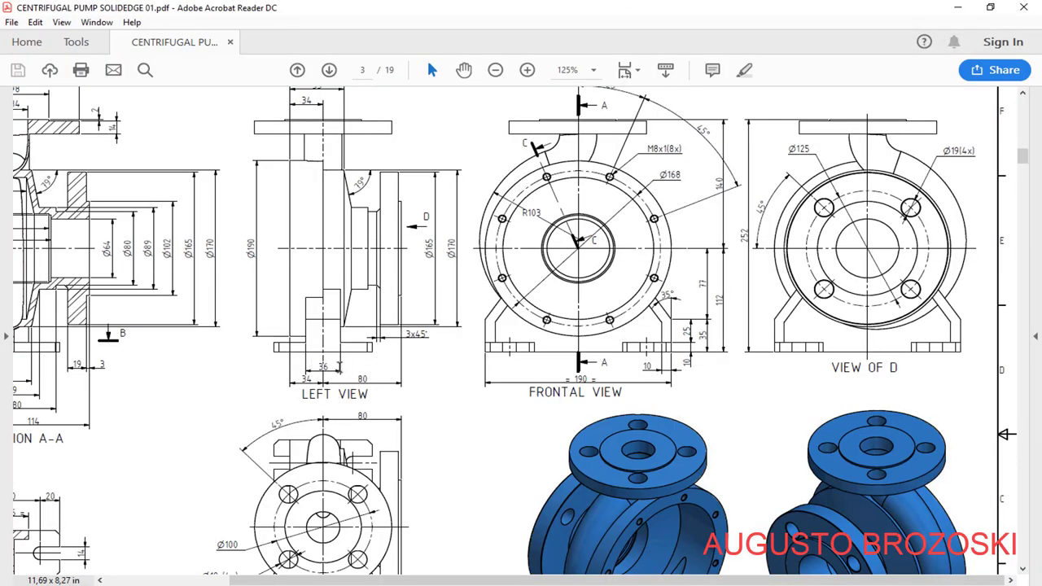
# Step: Scroll the pump drawing PDF across Section B-B, Top View and Section C-C
pyautogui.hscroll(-4, 366, 473)
pyautogui.scroll(-6, 244, 391)
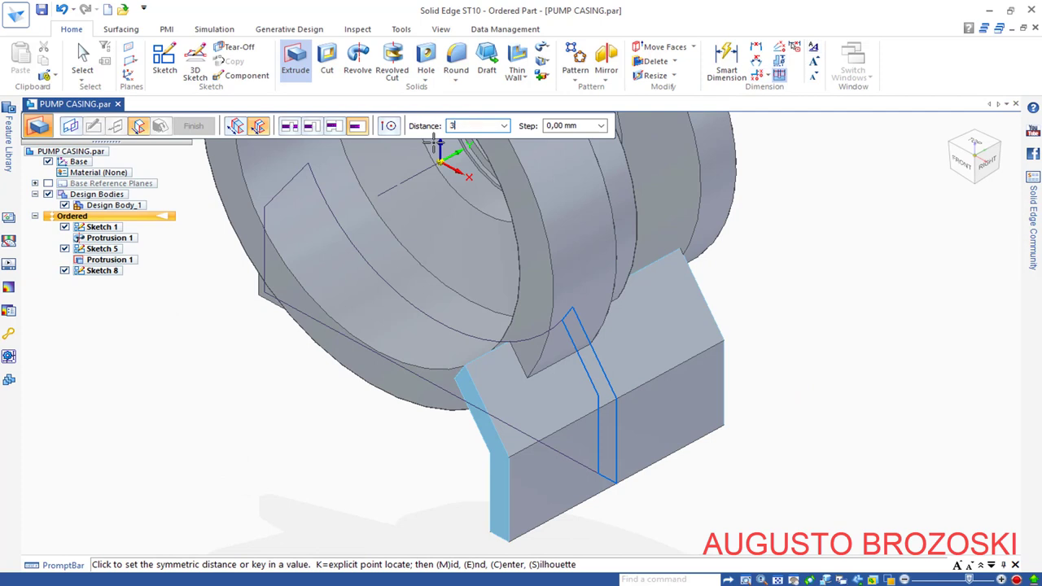
# Step: Finish the rib as a 36 mm symmetric extrusion, Protrusion 6
pyautogui.press('Return')
pyautogui.press('Return')
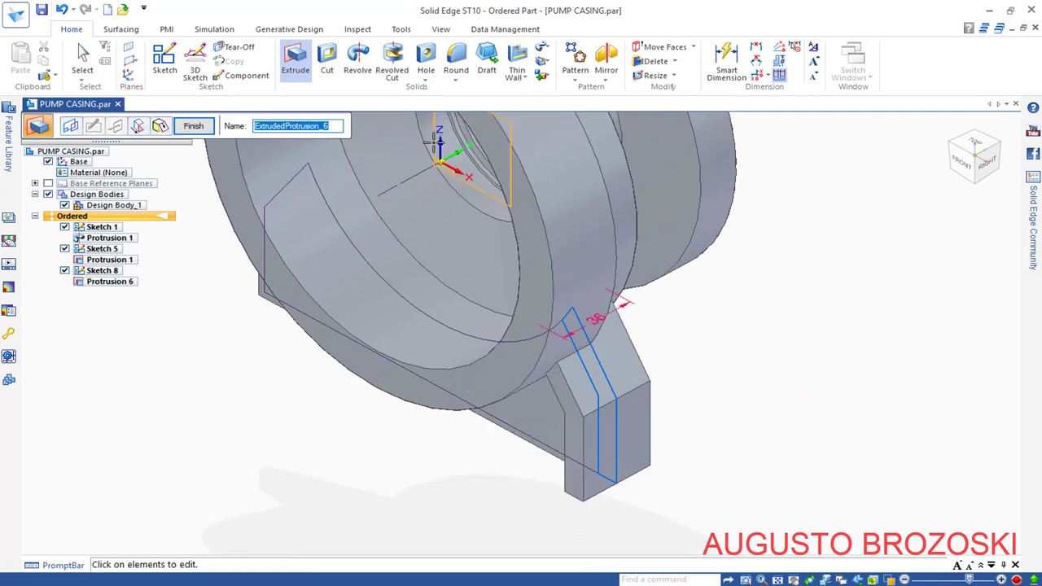
pyautogui.click(198, 127)
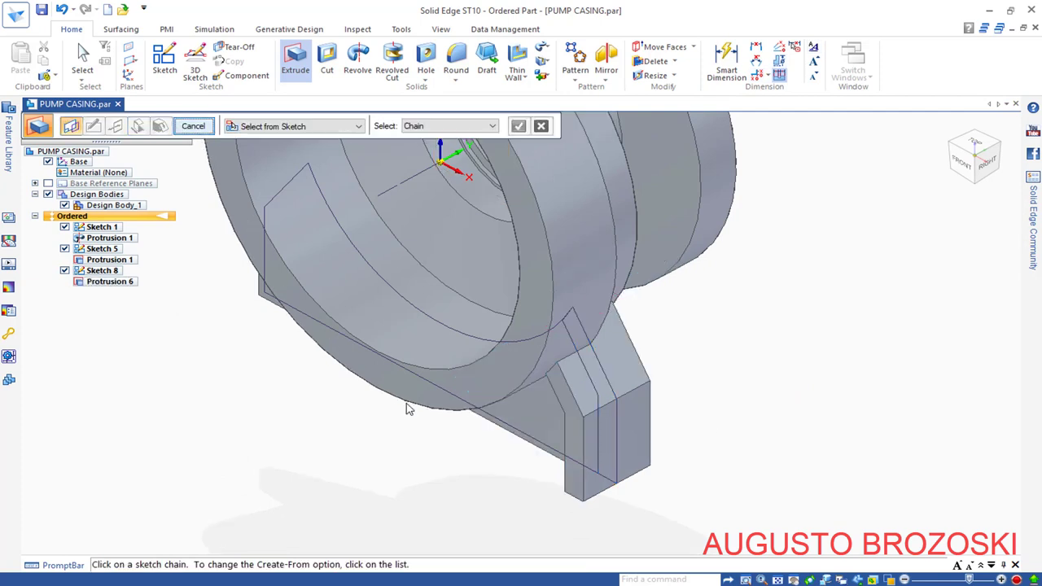
pyautogui.click(193, 127)
pyautogui.scroll(3, 309, 262)
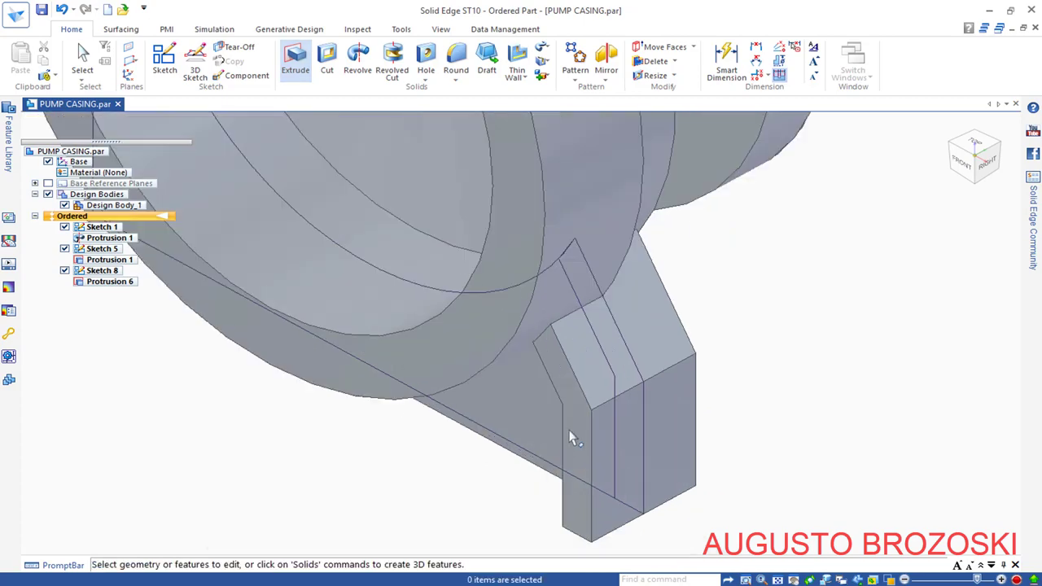
pyautogui.moveTo(595, 407); pyautogui.dragTo(593, 367, button='middle')
pyautogui.scroll(-5, 620, 294)
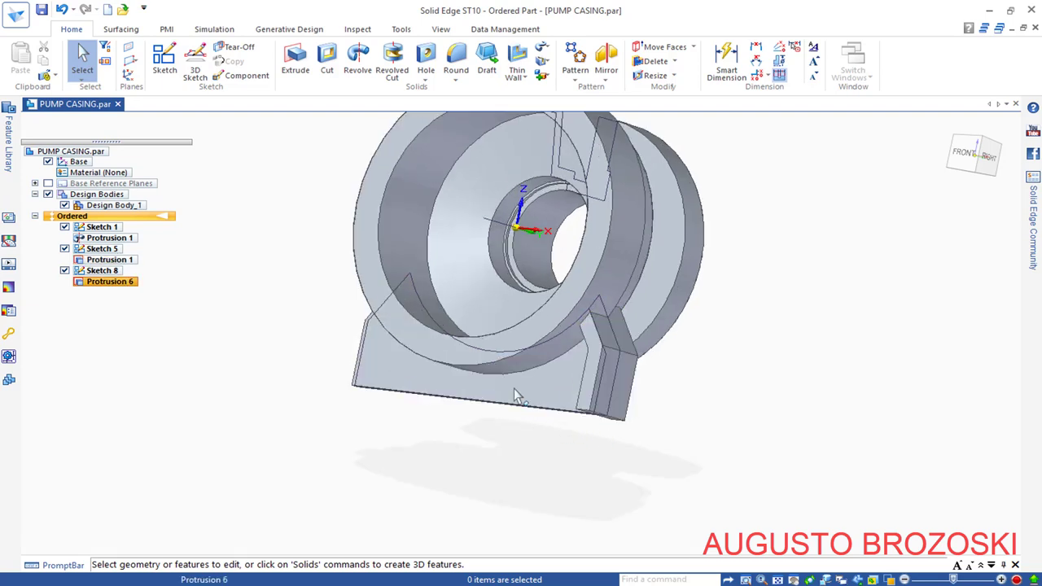
# Step: Fit the casing in an isometric view, save the part, and switch to the PDF
pyautogui.click(947, 127)
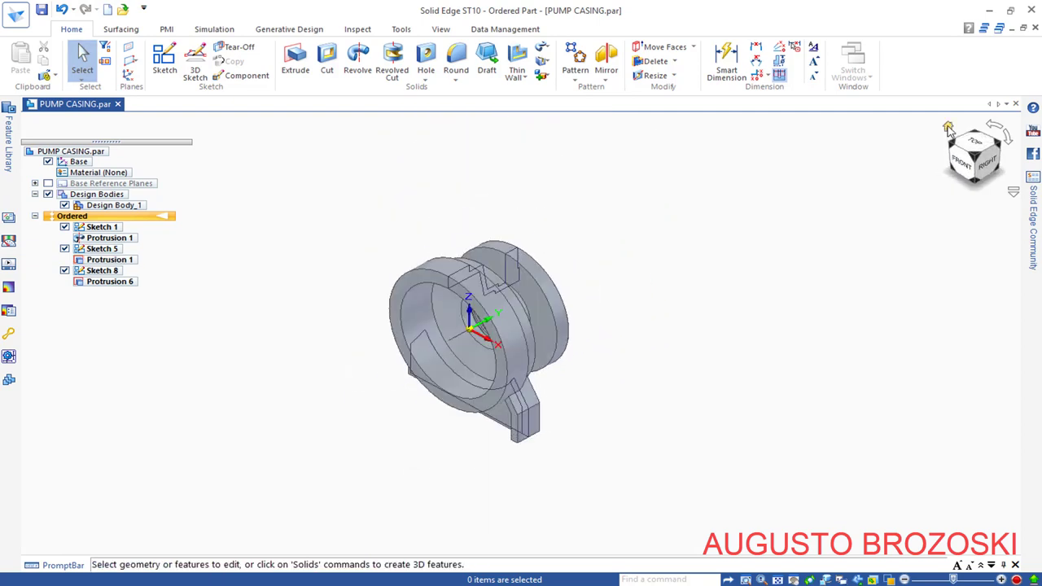
pyautogui.click(40, 10)
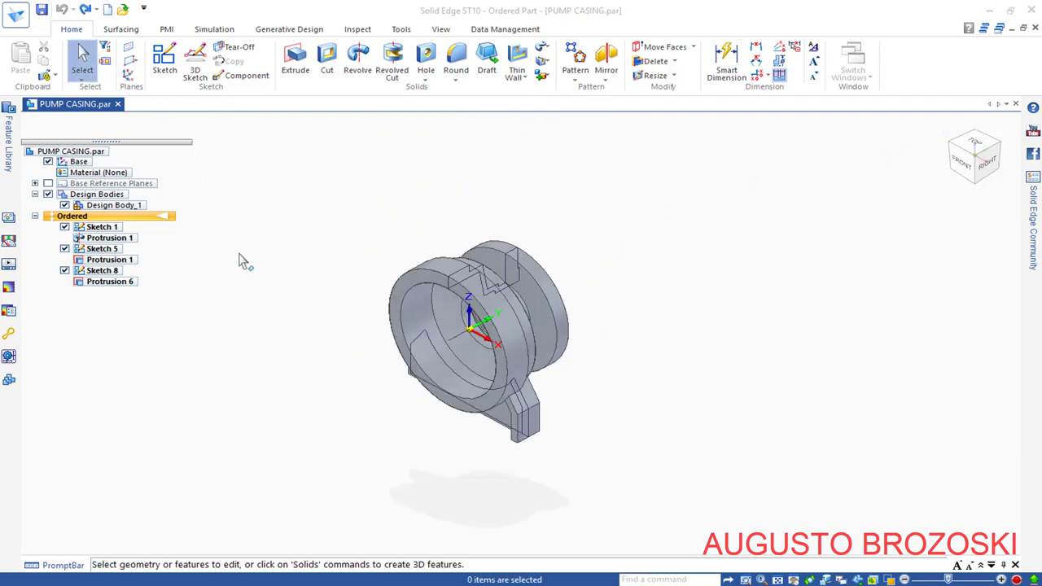
pyautogui.hotkey('alt', 'Tab')
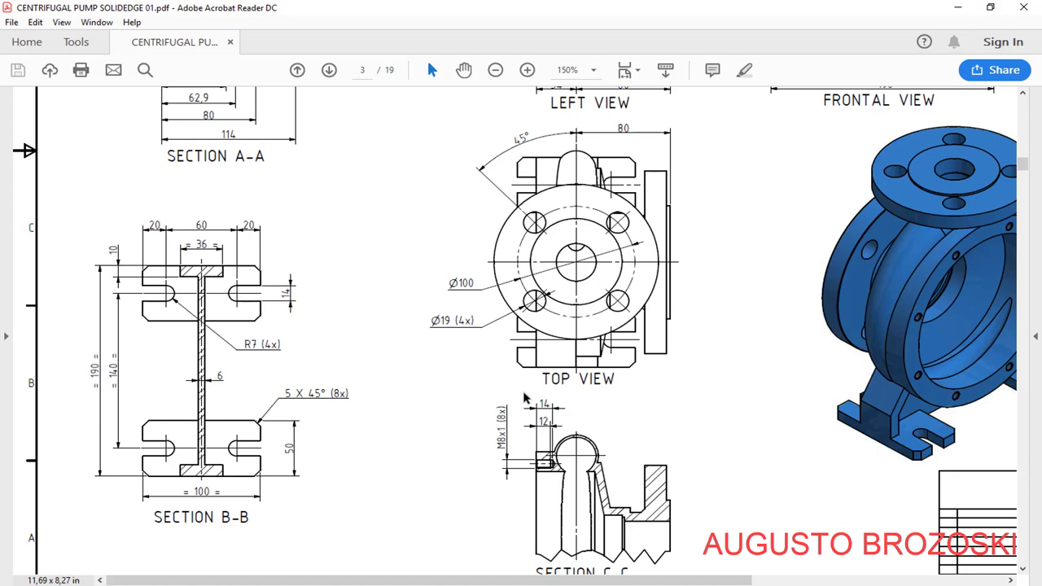
# Step: Pan around Section B-B and the Top View, then minimize Acrobat
pyautogui.scroll(5, 525, 399)
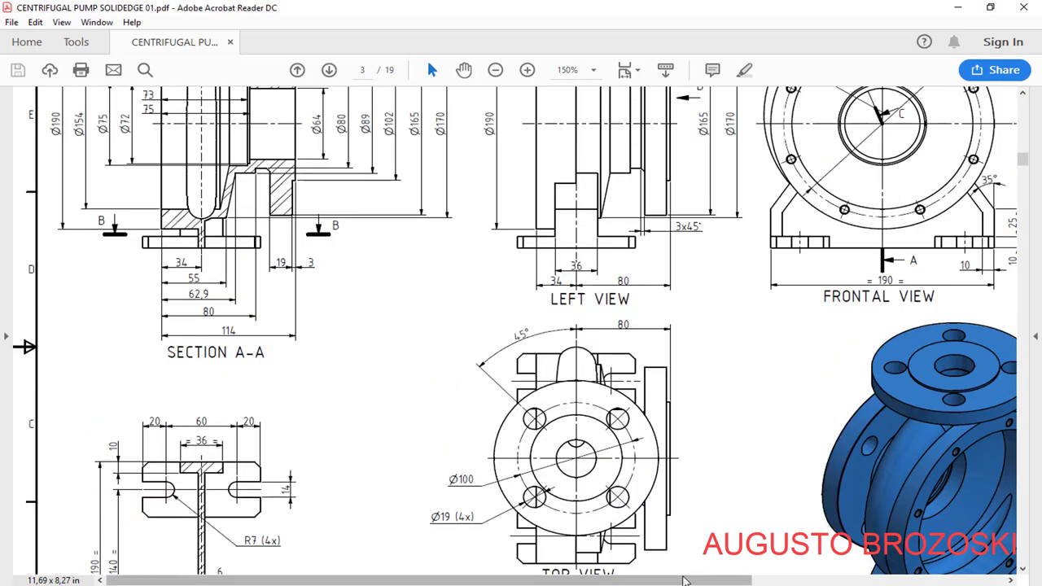
pyautogui.moveTo(676, 580); pyautogui.dragTo(770, 579)
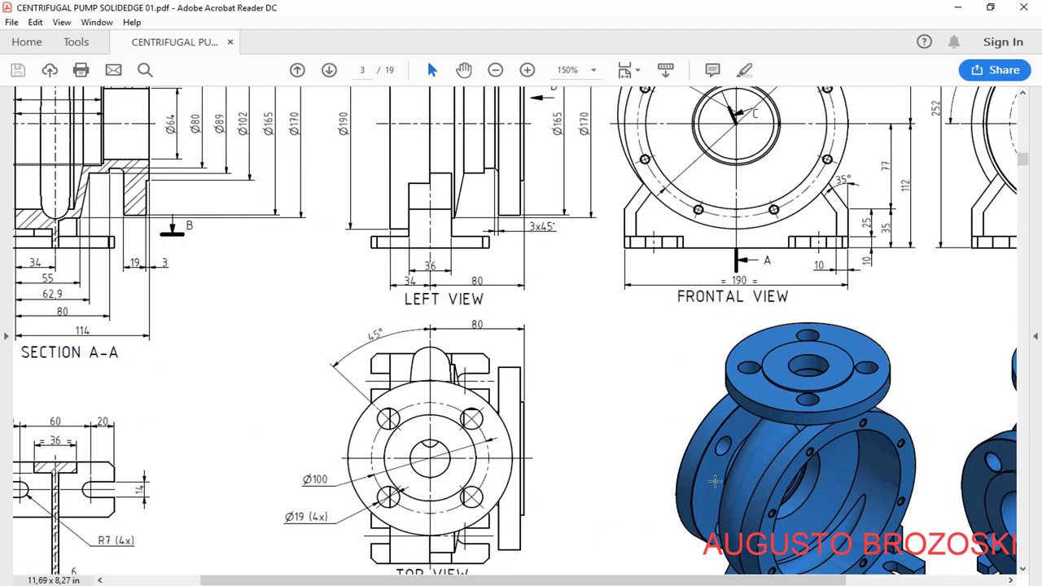
pyautogui.moveTo(699, 580); pyautogui.dragTo(605, 579)
pyautogui.scroll(-4, 253, 436)
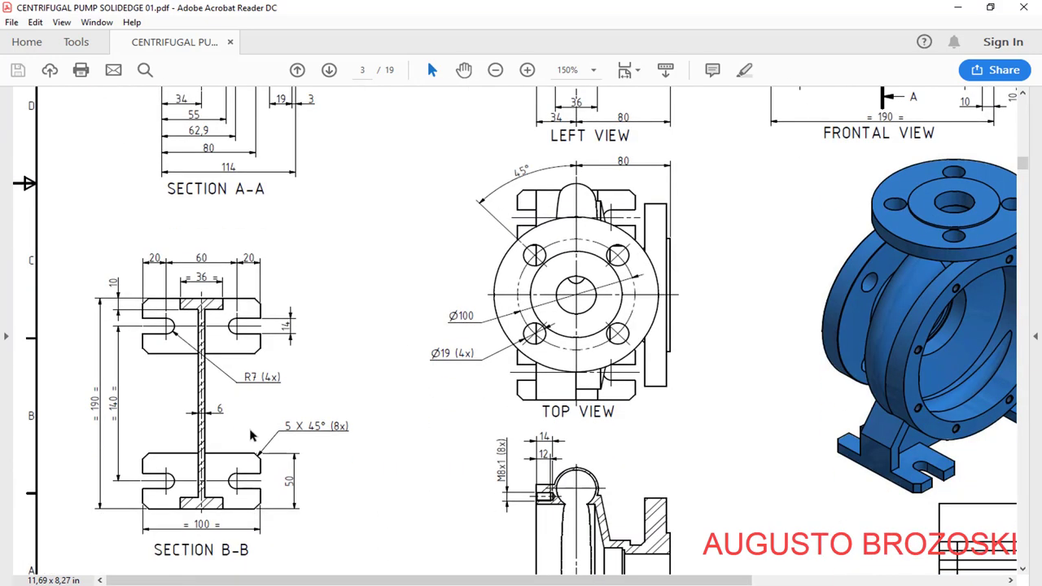
pyautogui.scroll(-1, 253, 435)
pyautogui.click(958, 7)
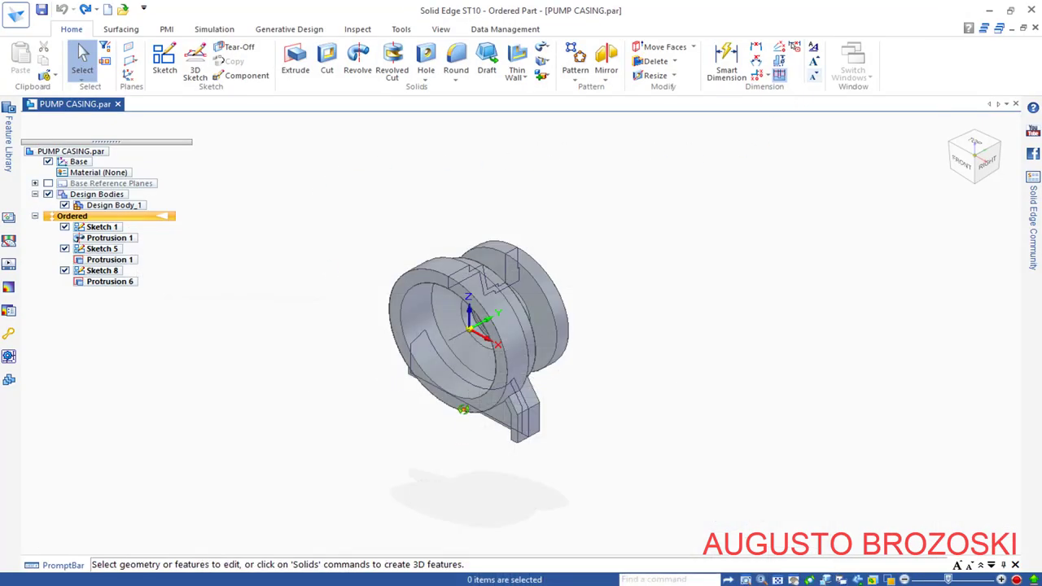
# Step: Start Sketch 10 on the rib's flat face and draw a tall two-point rectangle
pyautogui.moveTo(462, 409); pyautogui.dragTo(558, 384, button='middle')
pyautogui.scroll(6, 559, 384)
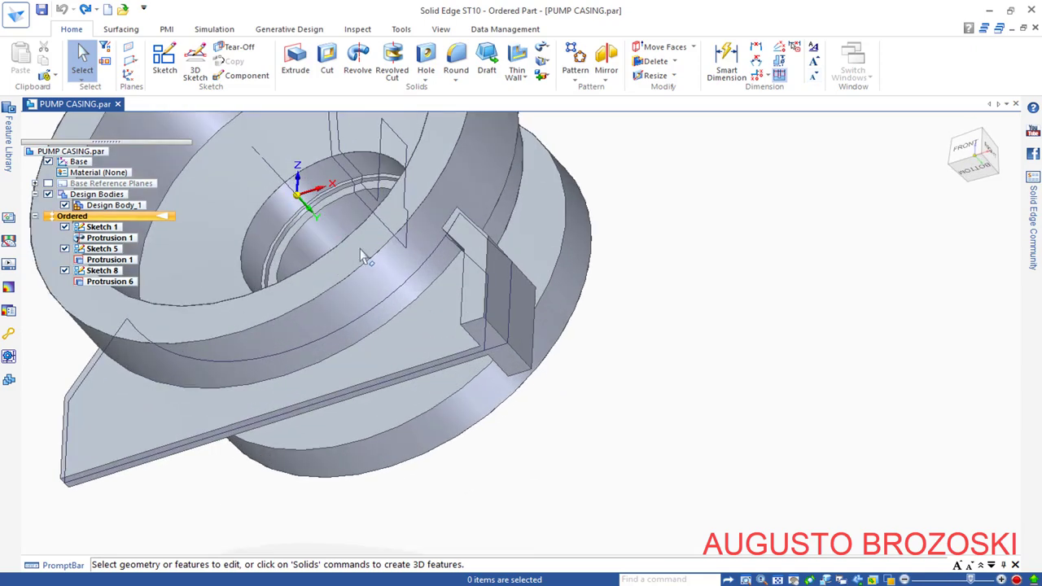
pyautogui.click(166, 63)
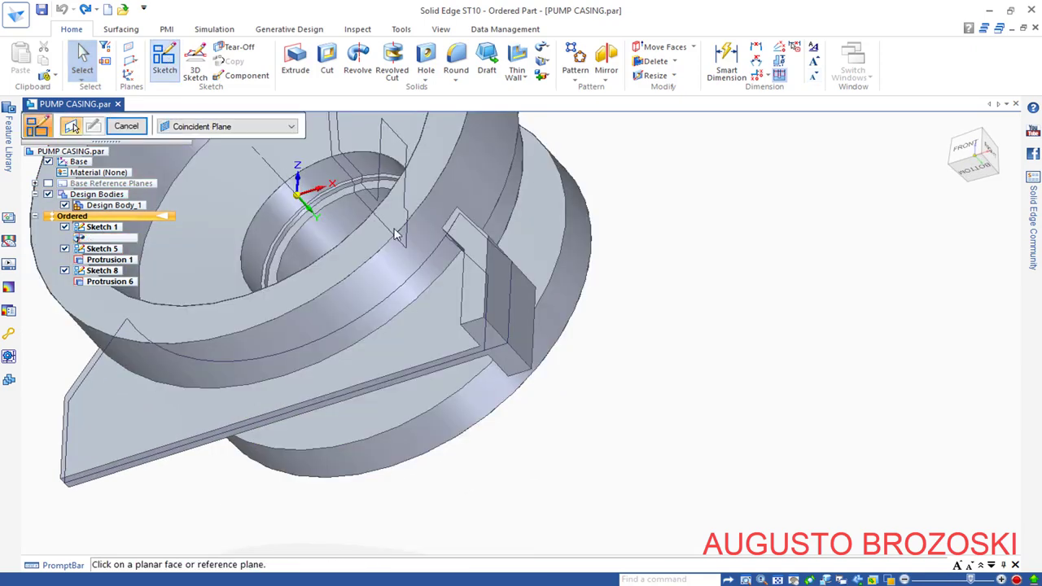
pyautogui.click(507, 344)
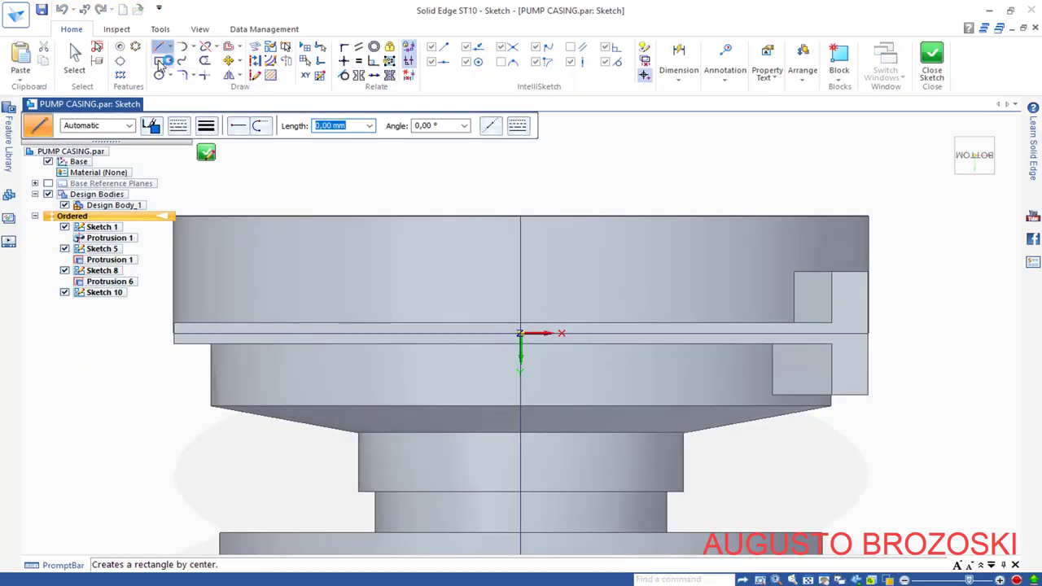
pyautogui.click(171, 63)
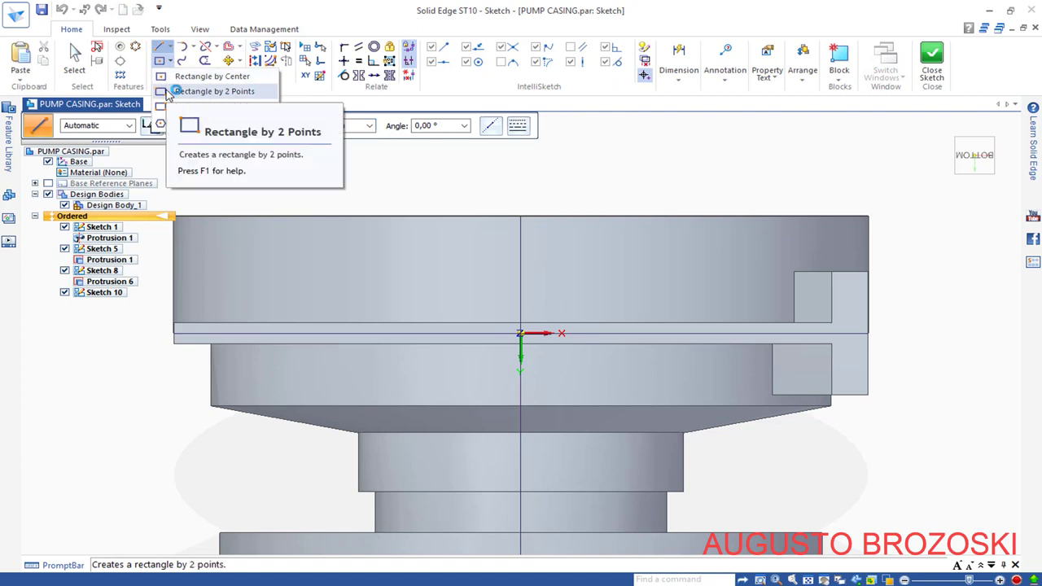
pyautogui.click(169, 94)
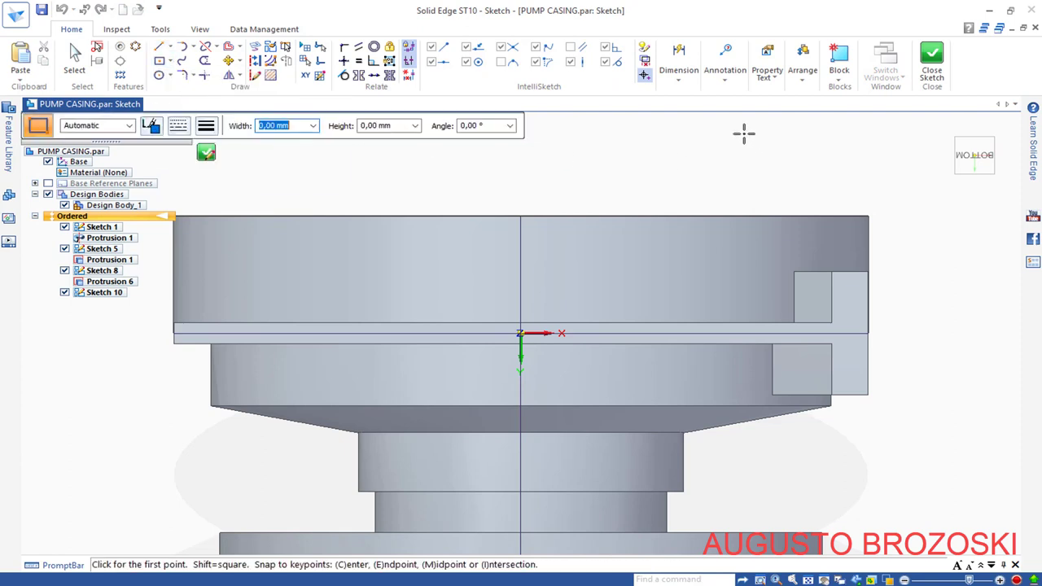
pyautogui.click(743, 135)
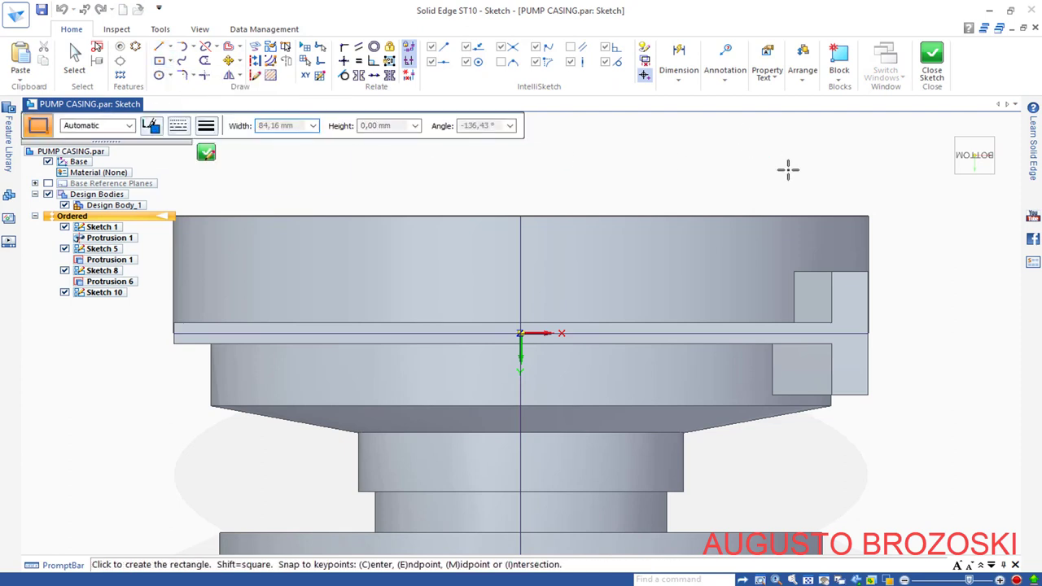
pyautogui.click(886, 468)
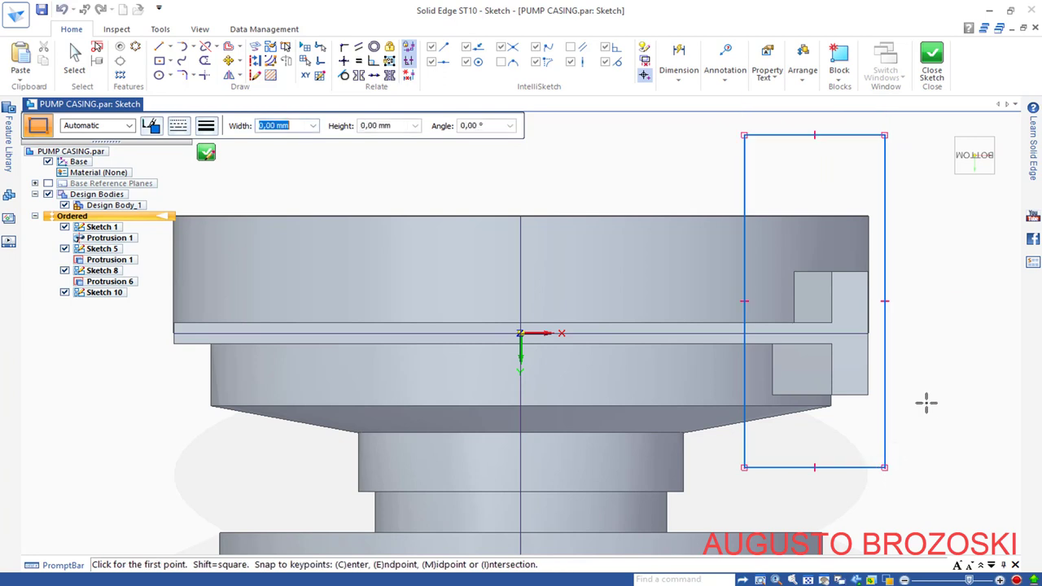
# Step: Connect the rectangle's right-edge midpoint to the horizontal axis line
pyautogui.click(343, 46)
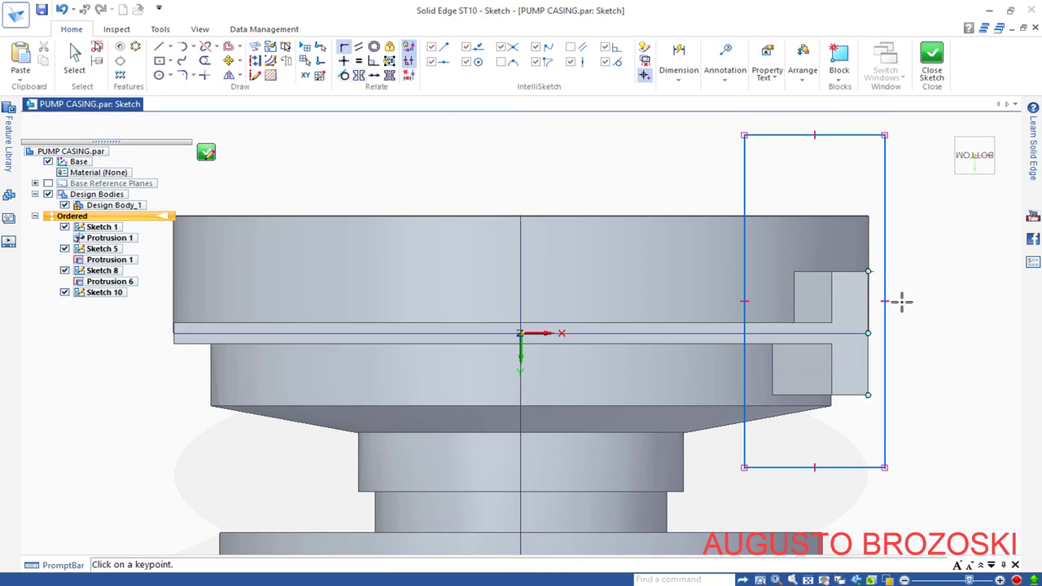
pyautogui.click(885, 301)
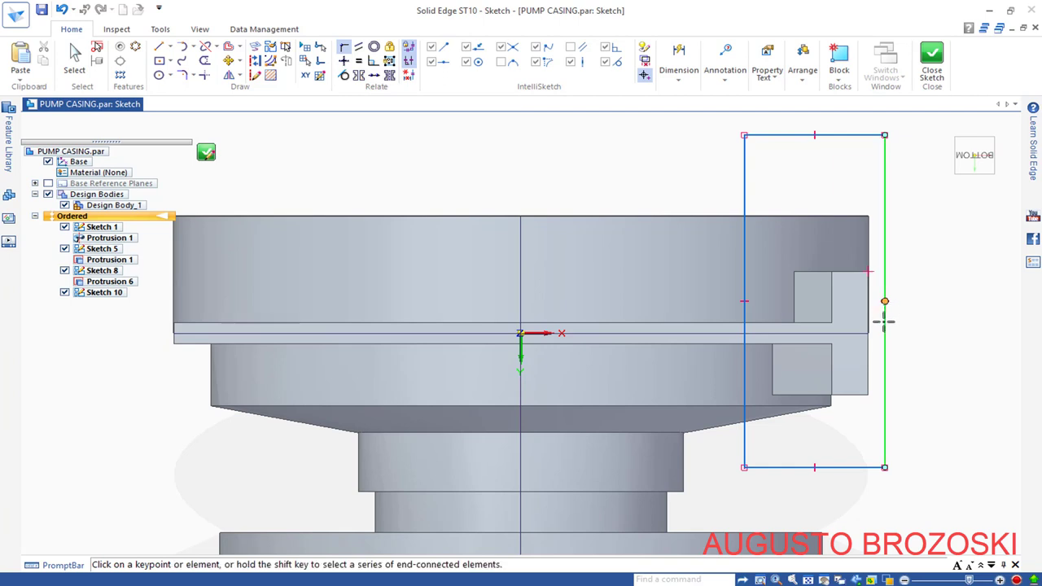
pyautogui.click(869, 333)
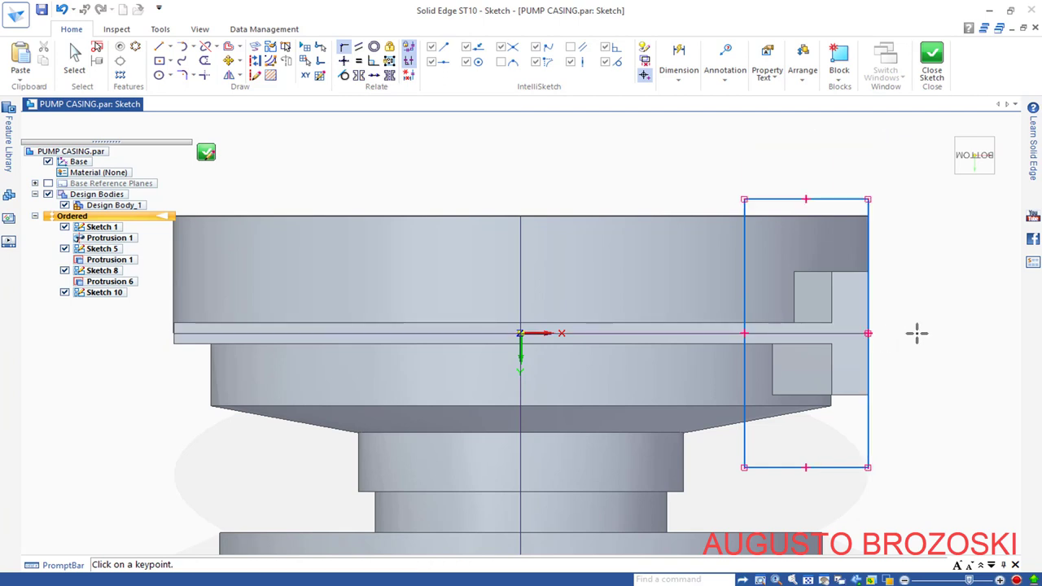
pyautogui.click(868, 333)
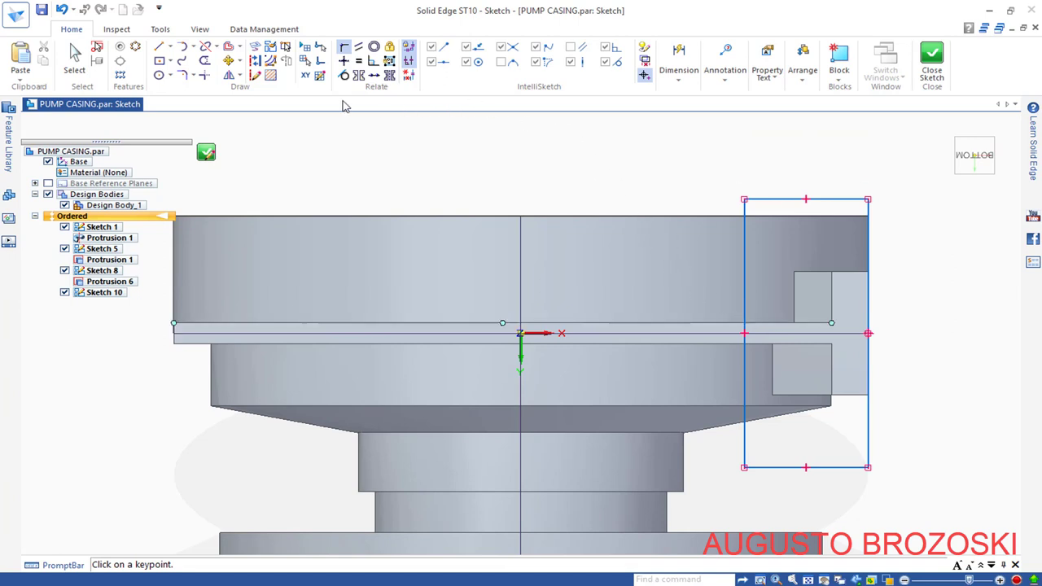
# Step: Dimension the rectangle 100 mm tall and 50 mm wide
pyautogui.click(683, 70)
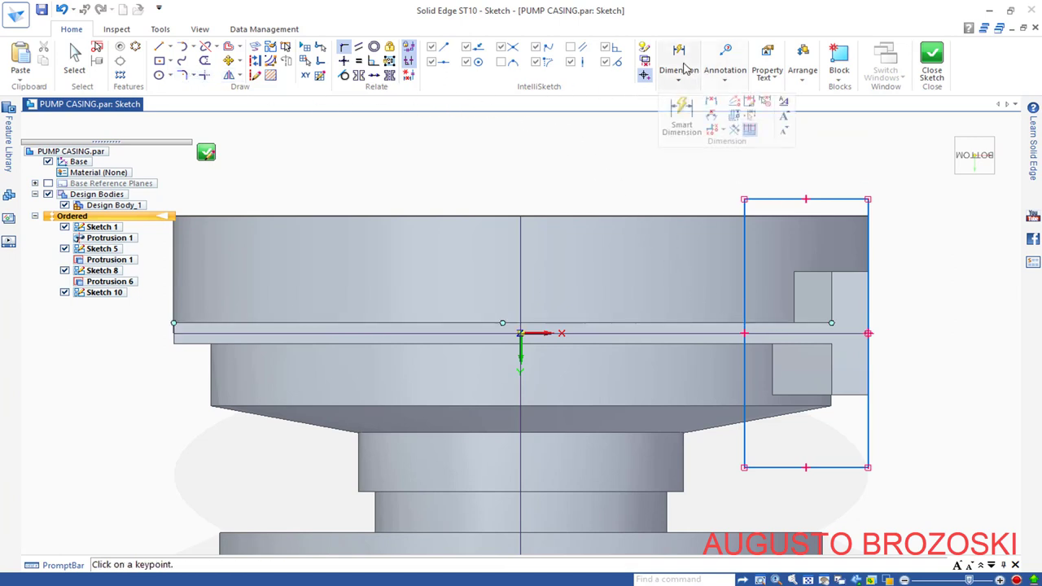
pyautogui.click(695, 122)
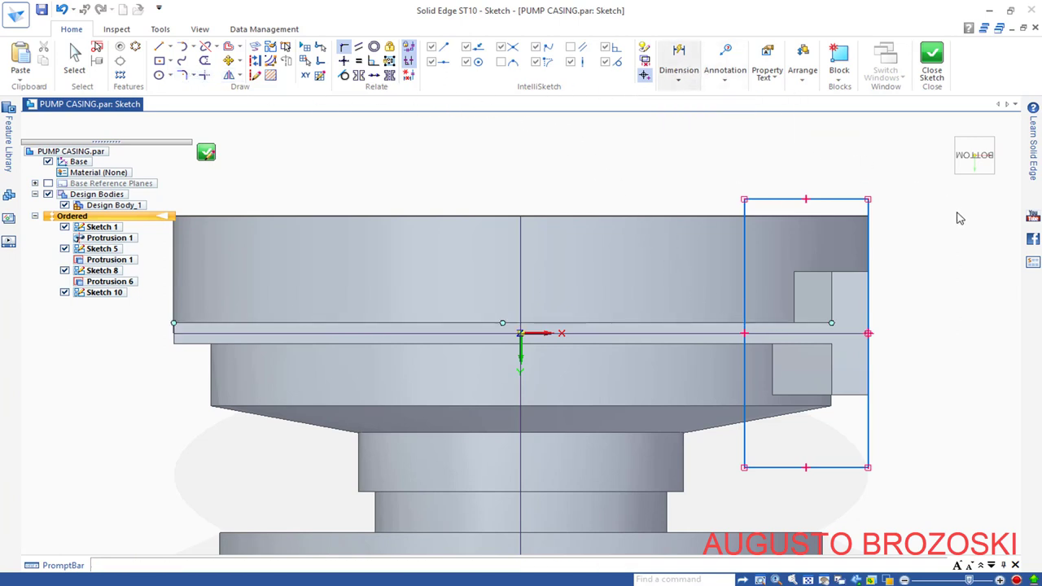
pyautogui.click(870, 212)
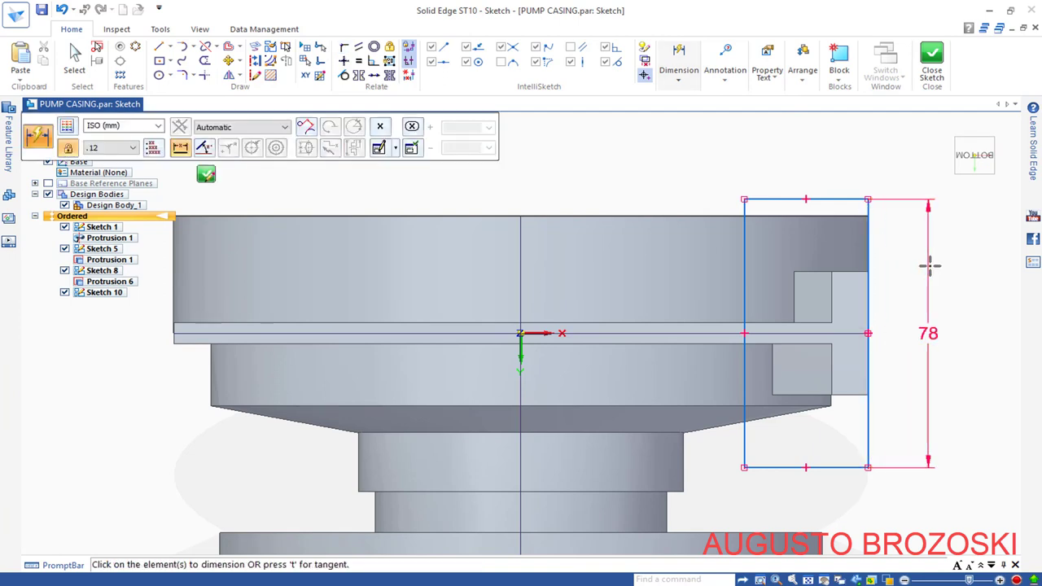
pyautogui.click(930, 265)
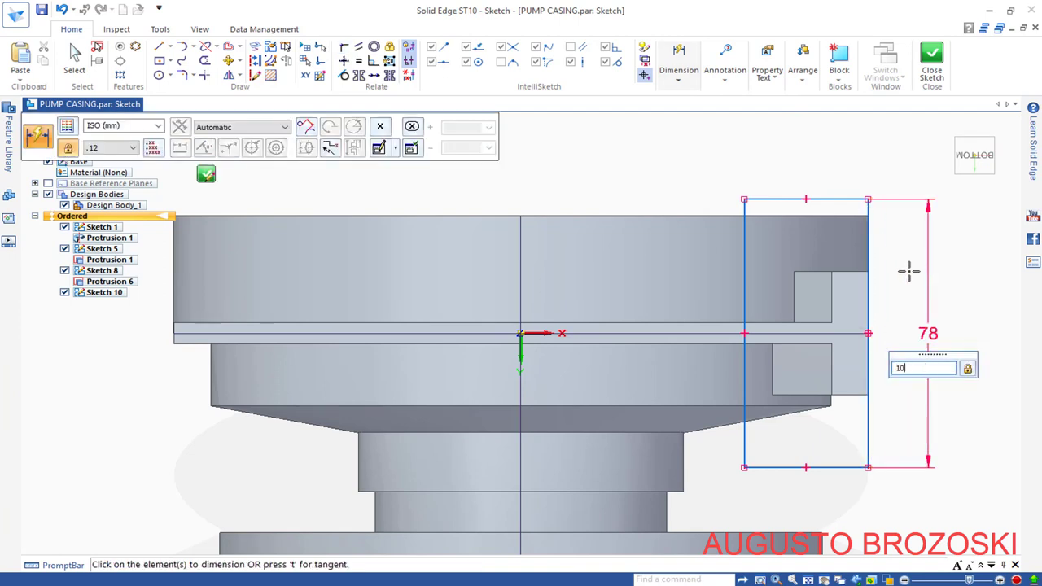
pyautogui.press('Return')
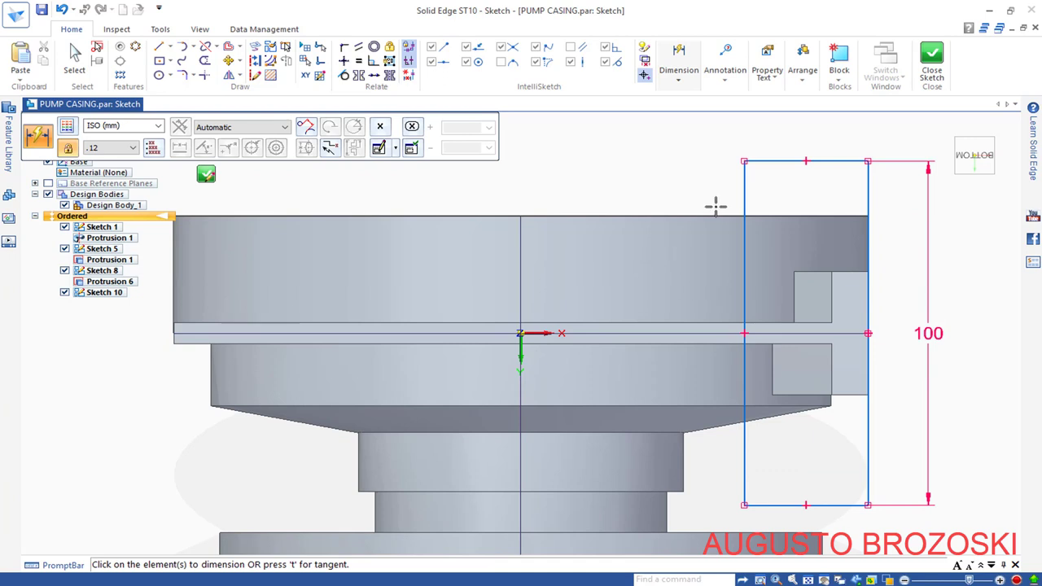
pyautogui.click(770, 161)
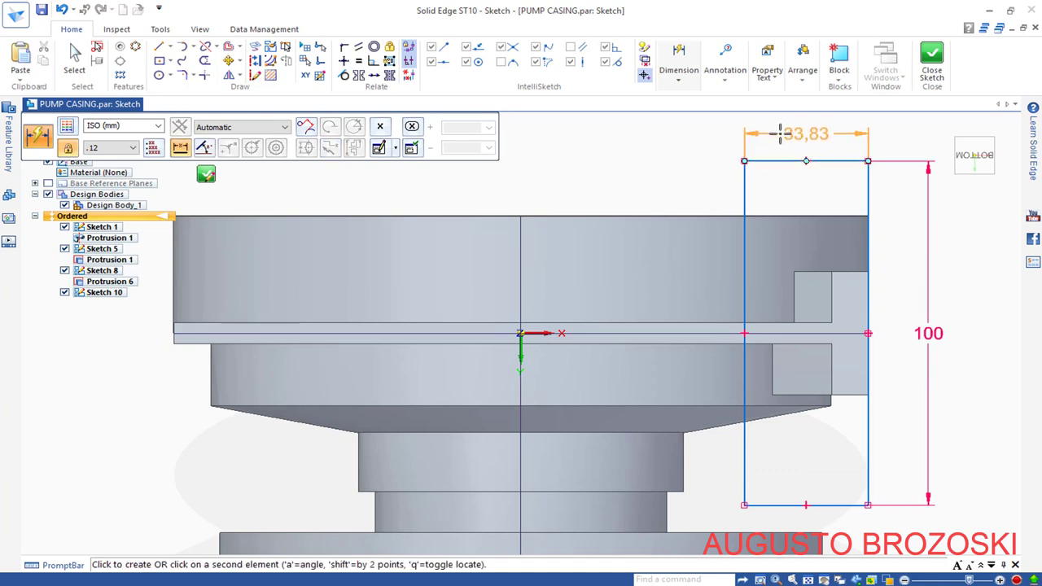
pyautogui.click(772, 134)
pyautogui.press('Return')
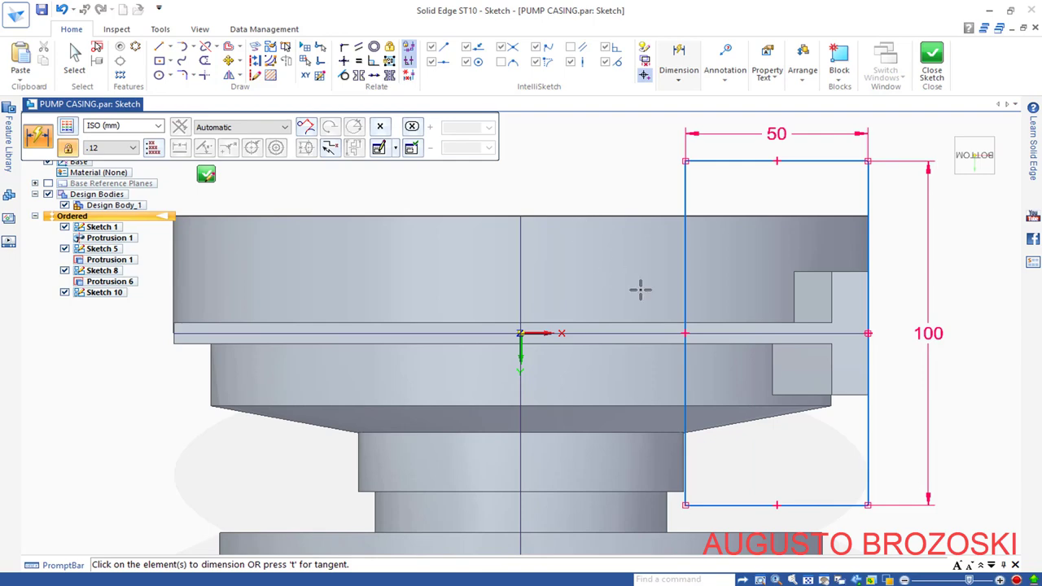
# Step: End dimensioning, check the pump drawing PDF, and return to Sketch 10
pyautogui.press('Escape')
pyautogui.hotkey('alt', 'Tab')
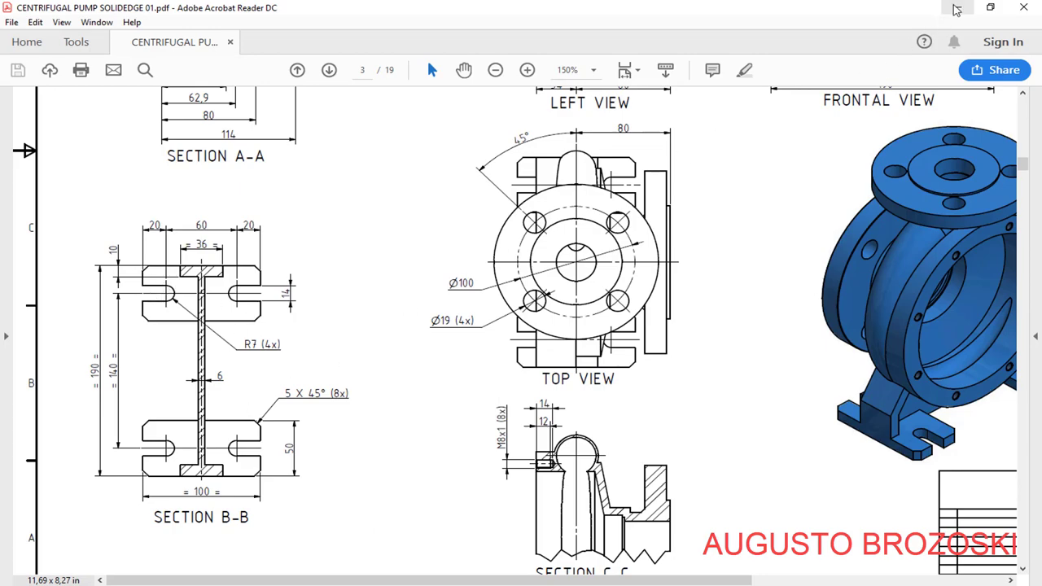
pyautogui.hotkey('alt', 'Tab')
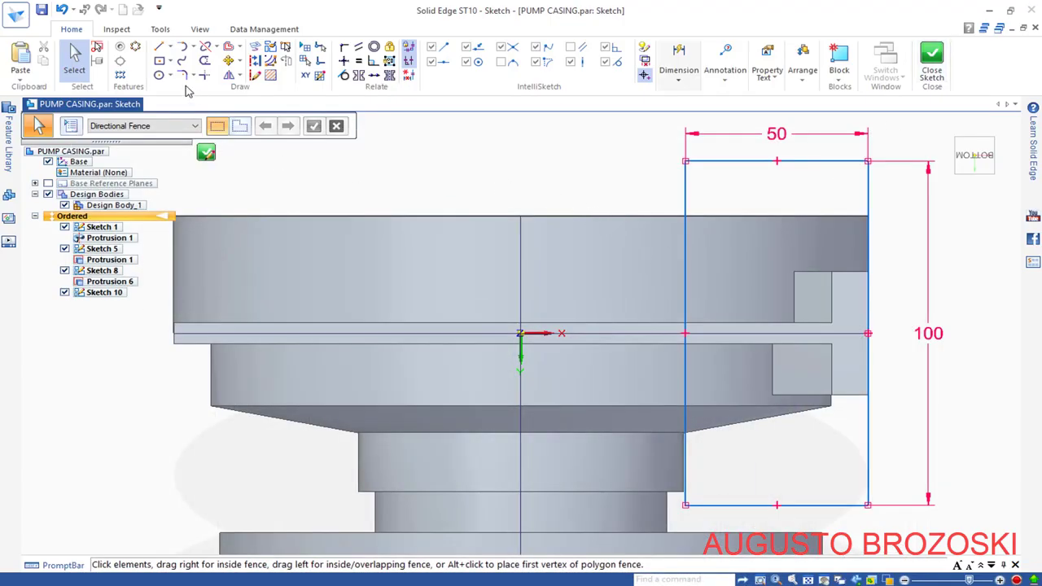
# Step: Draw two circles centred on the vertical centreline, one above and one below the axis
pyautogui.click(159, 75)
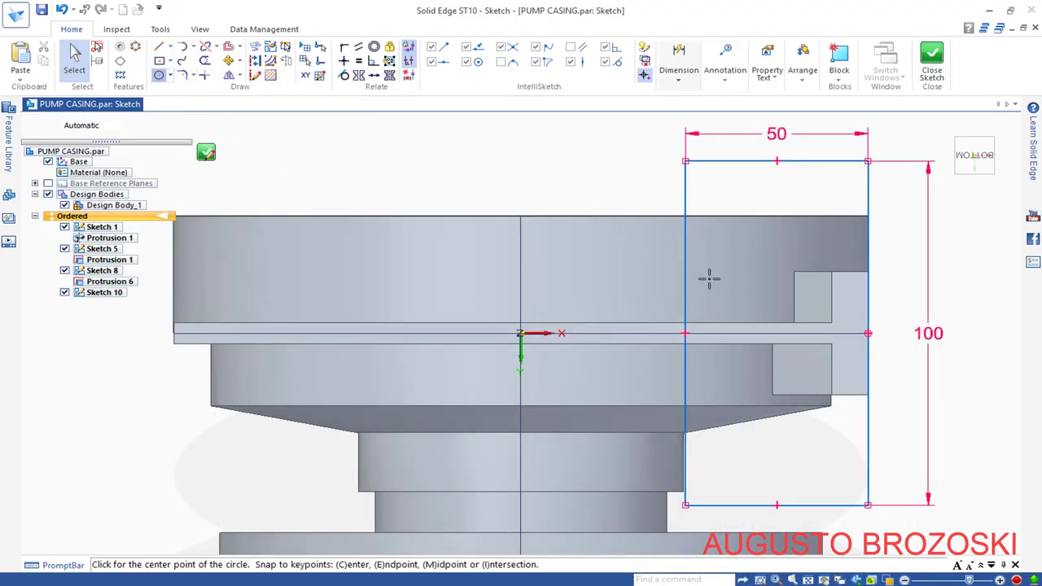
pyautogui.click(781, 233)
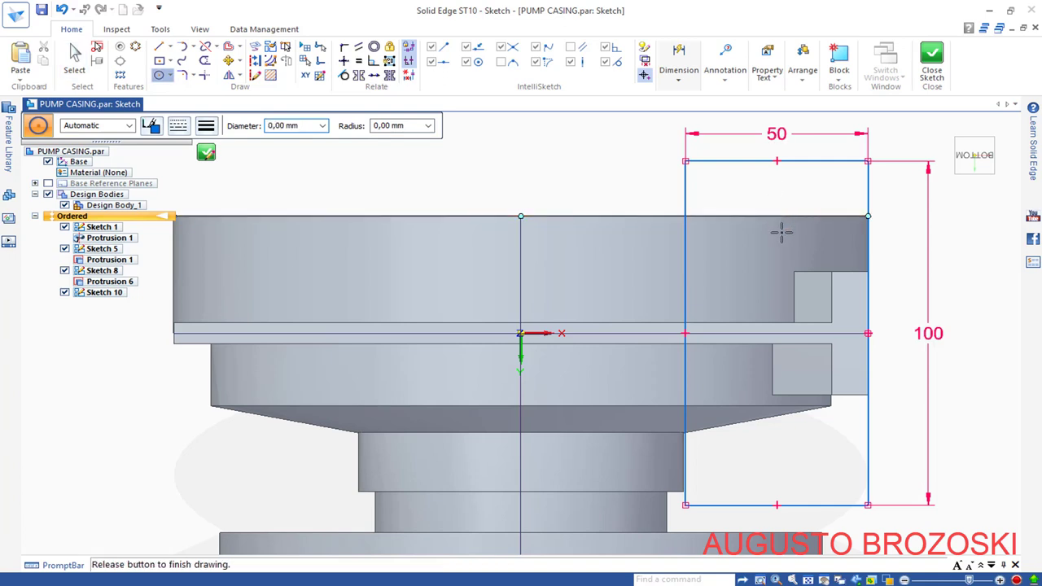
pyautogui.click(807, 250)
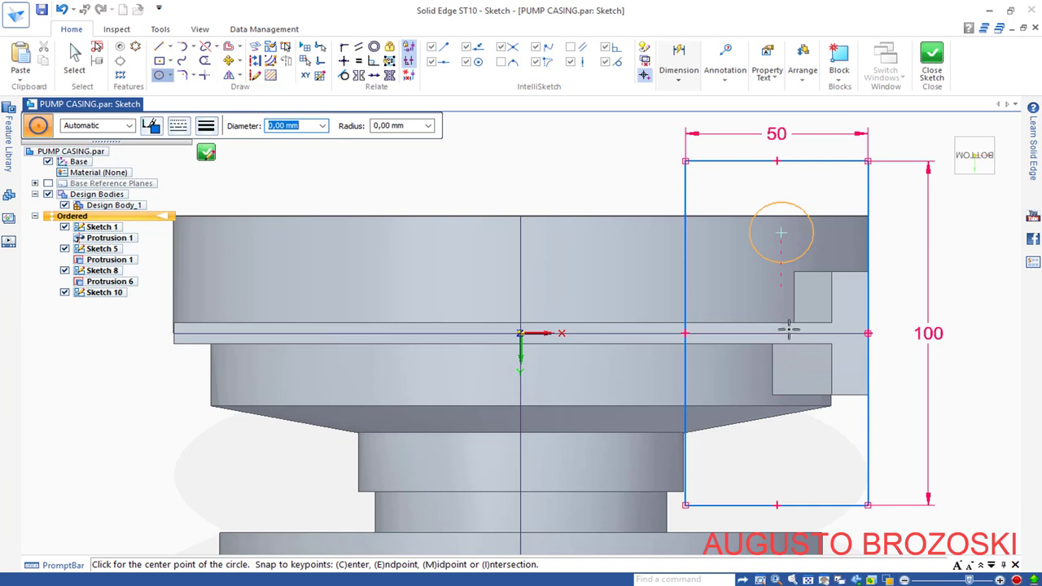
pyautogui.click(782, 444)
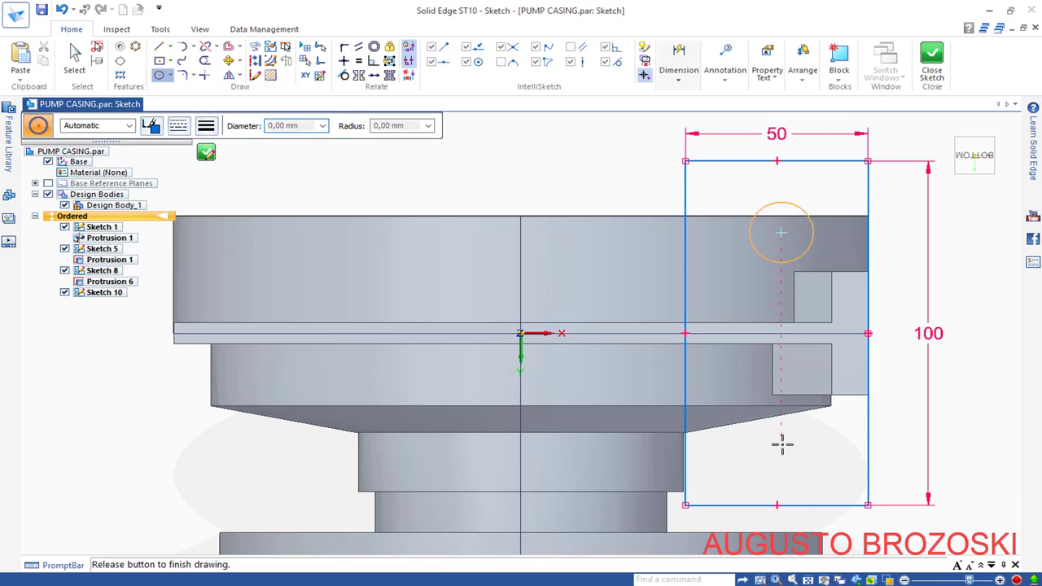
pyautogui.click(806, 456)
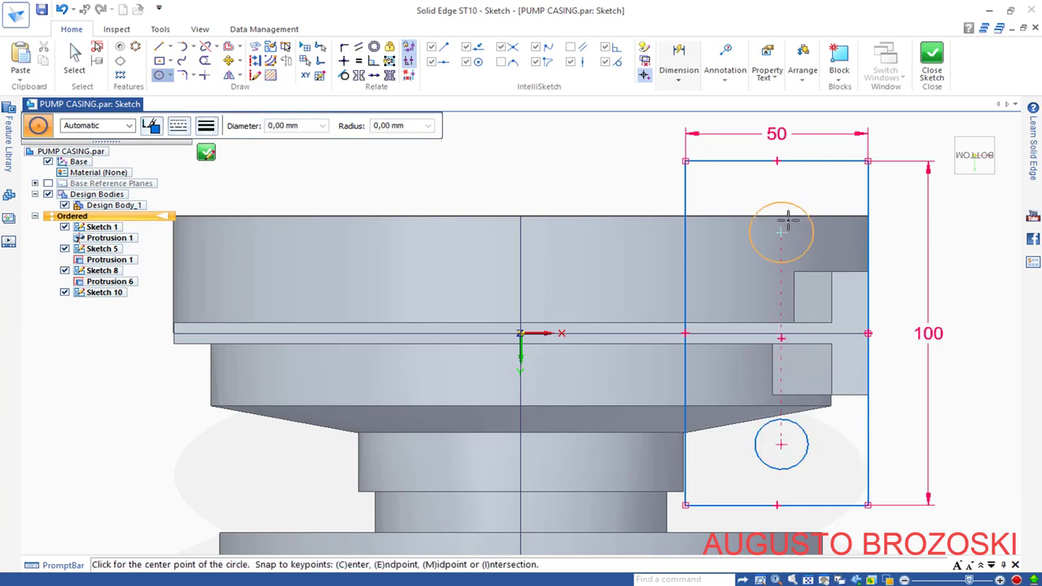
# Step: Apply an Equal relation so the lower circle matches the upper one
pyautogui.click(358, 61)
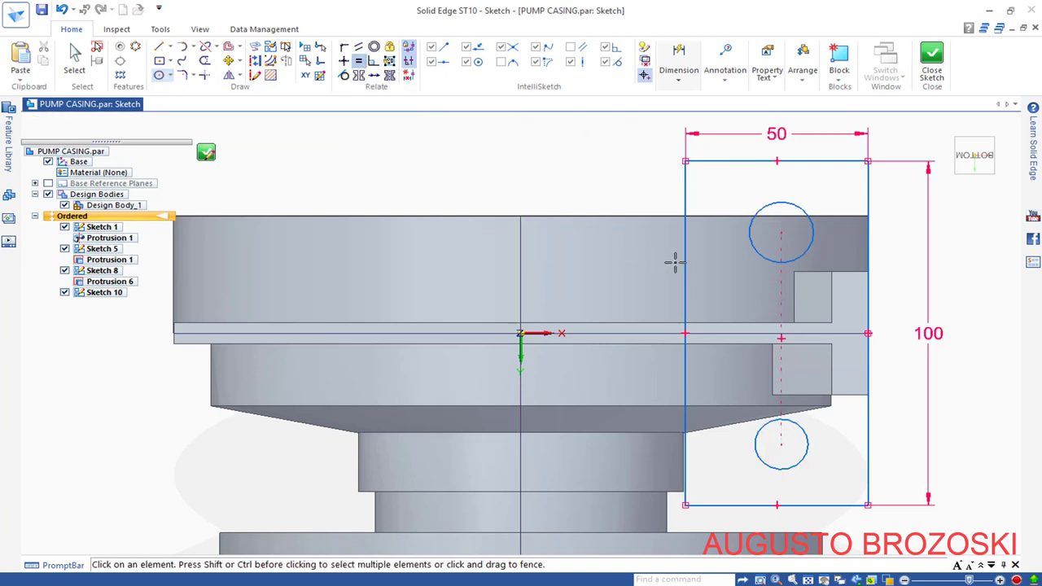
pyautogui.click(802, 245)
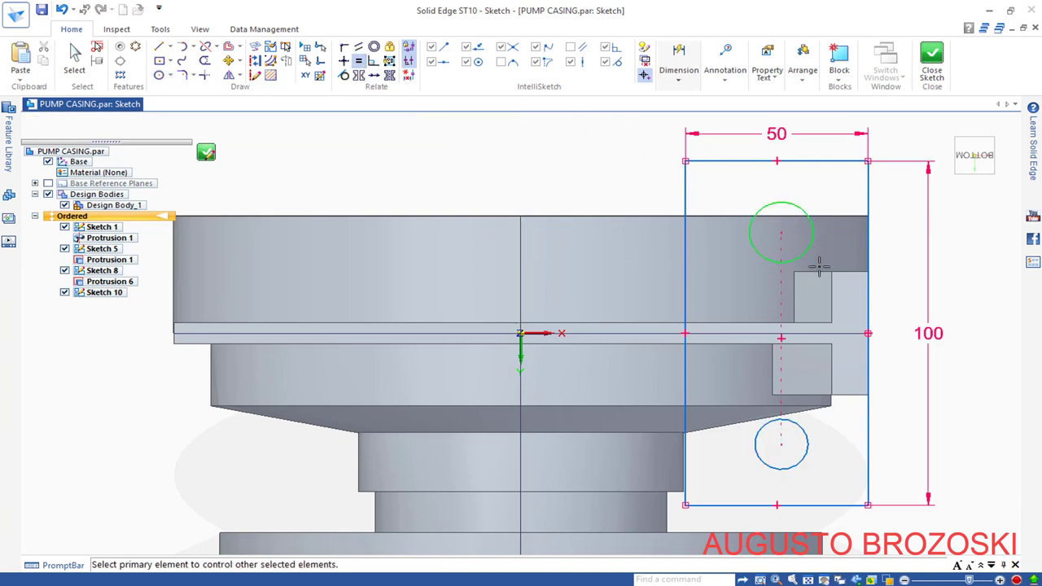
pyautogui.click(801, 434)
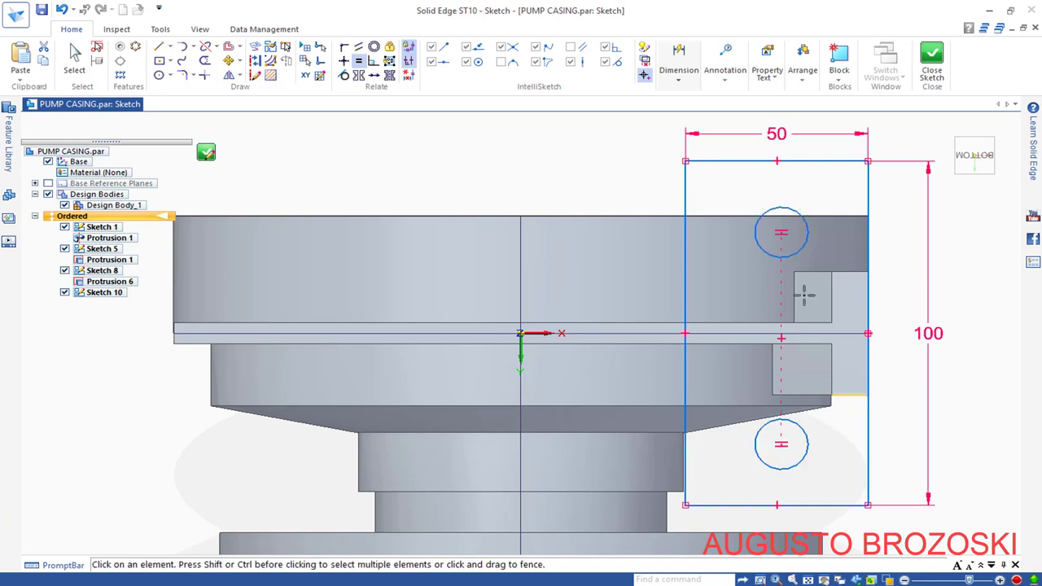
# Step: Draw vertical lines from both sides of the upper circle to the rectangle's top edge
pyautogui.click(159, 46)
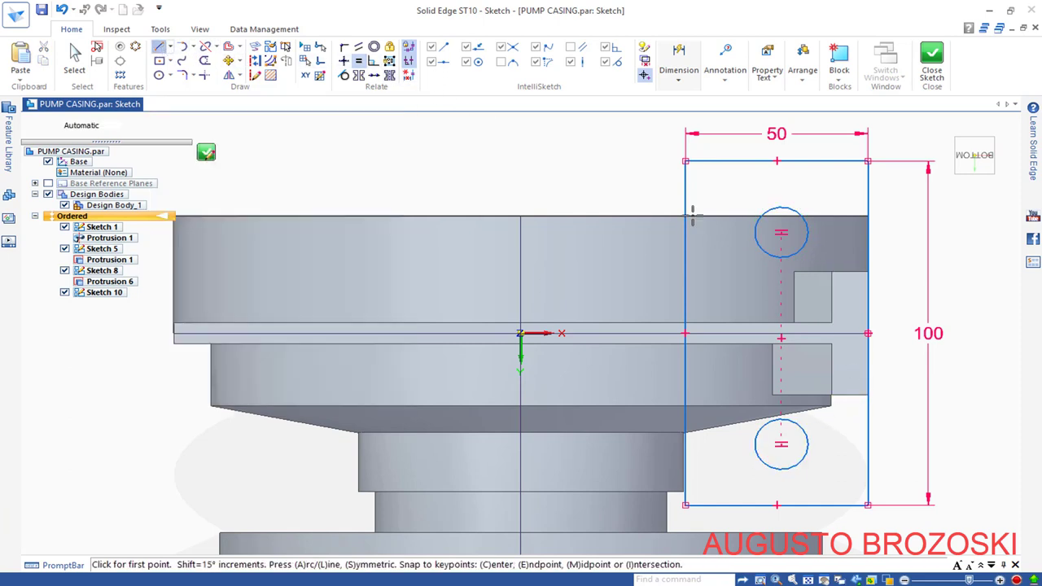
pyautogui.click(756, 234)
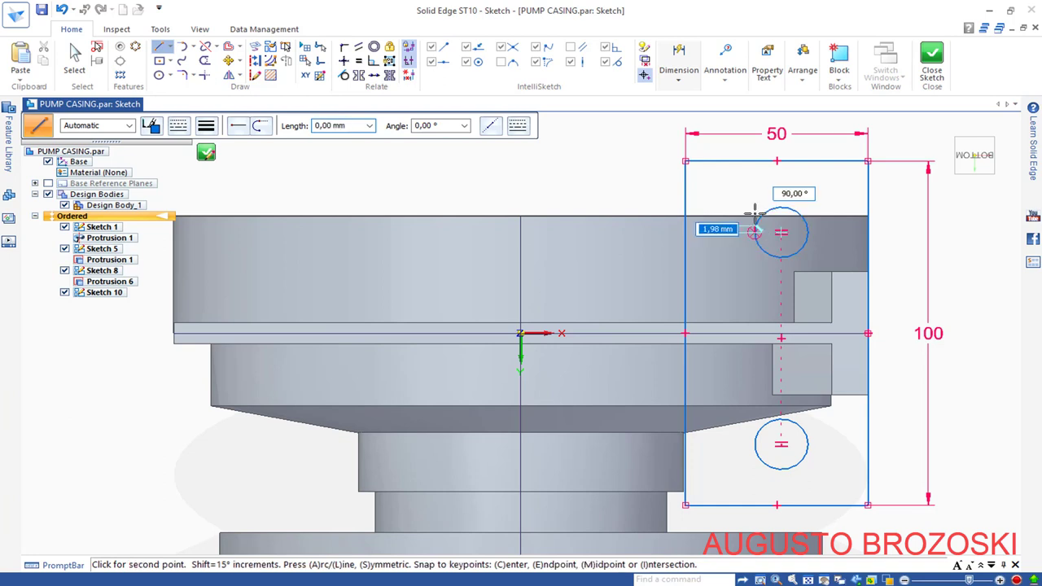
pyautogui.click(757, 160)
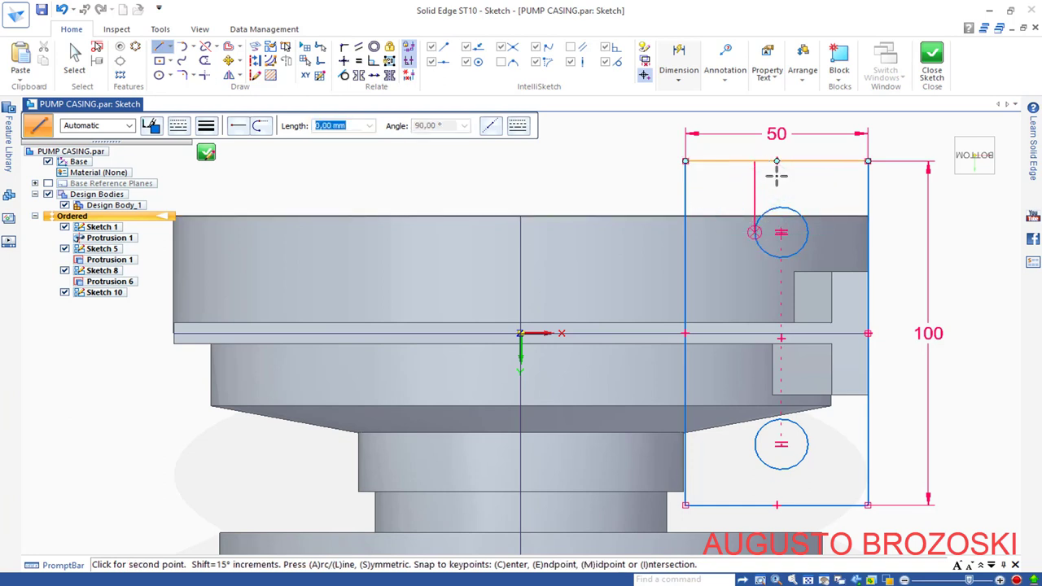
pyautogui.rightClick(807, 175)
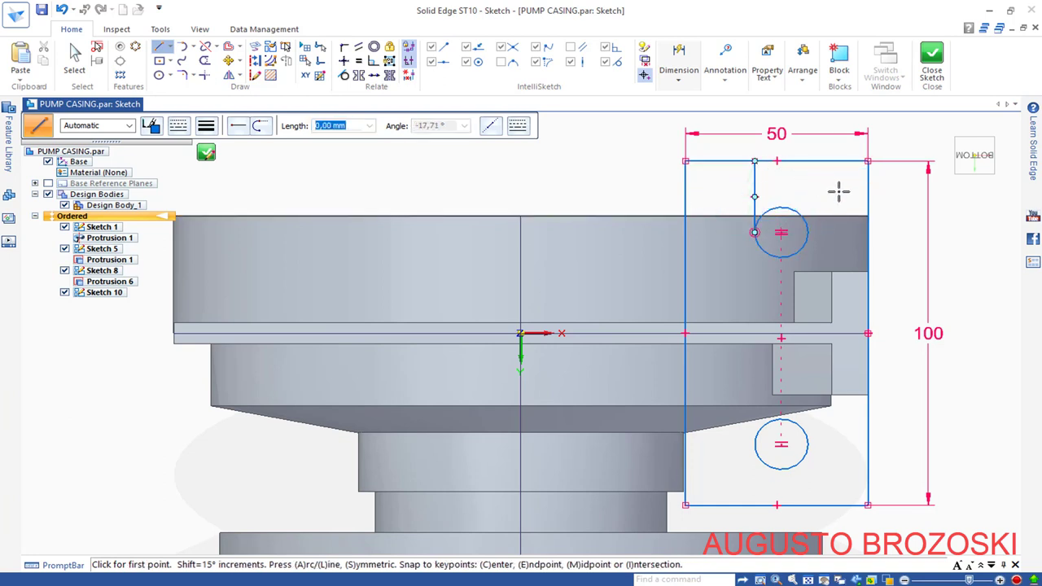
pyautogui.click(808, 233)
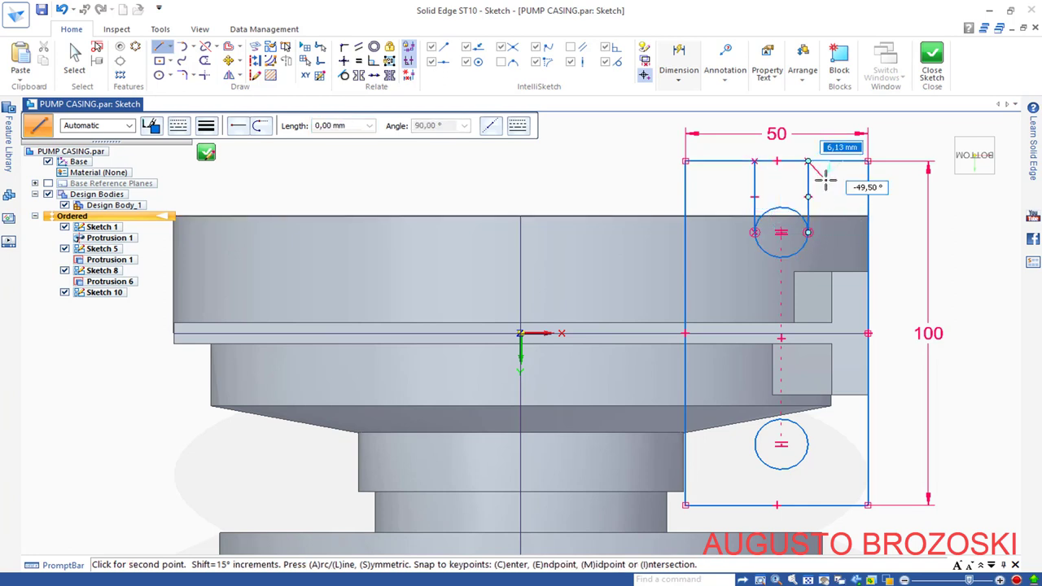
pyautogui.click(807, 197)
pyautogui.rightClick(842, 203)
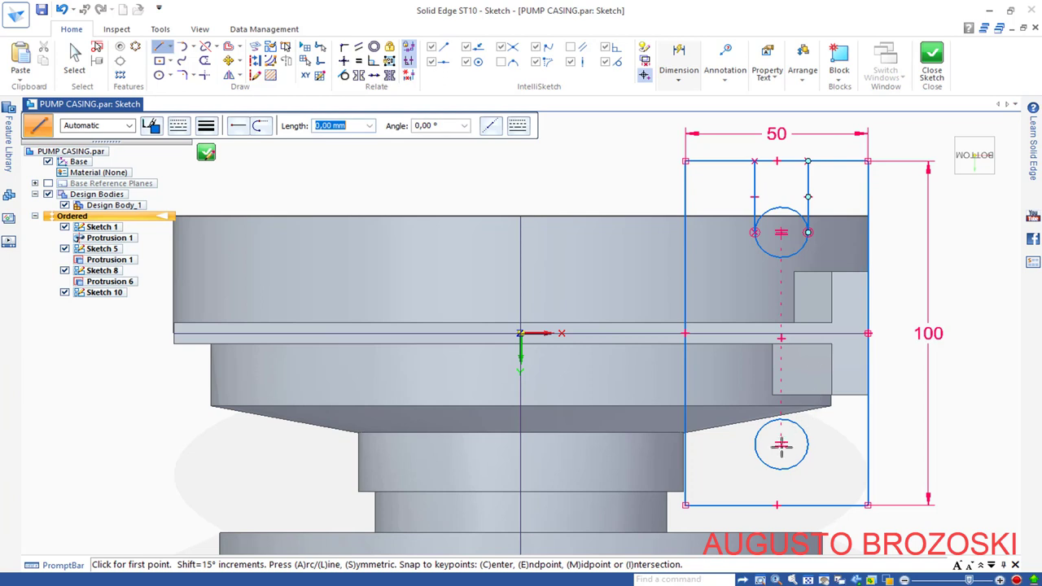
# Step: Draw vertical lines from both sides of the lower circle to the rectangle's bottom edge
pyautogui.click(755, 445)
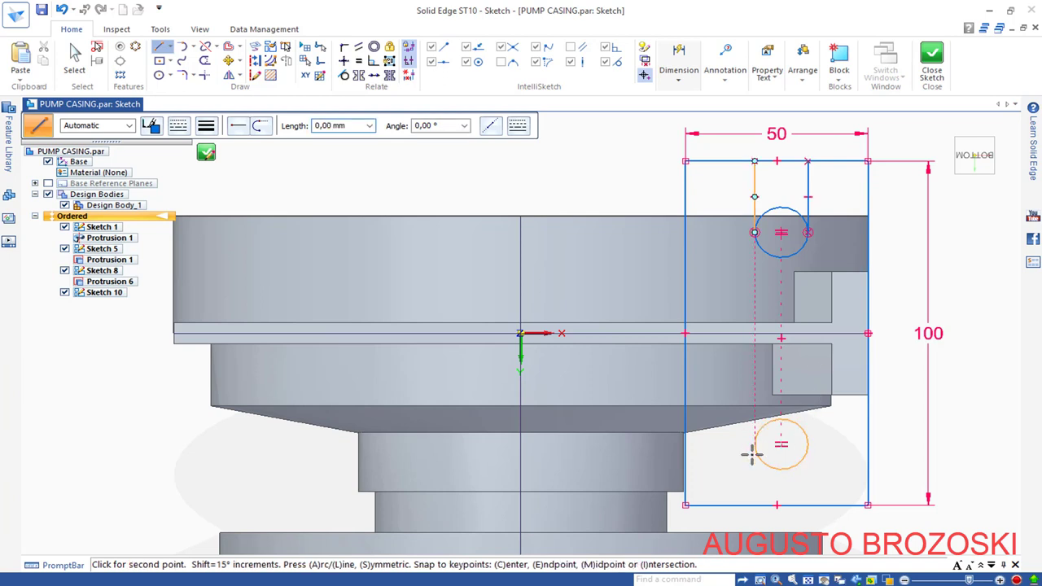
pyautogui.click(755, 504)
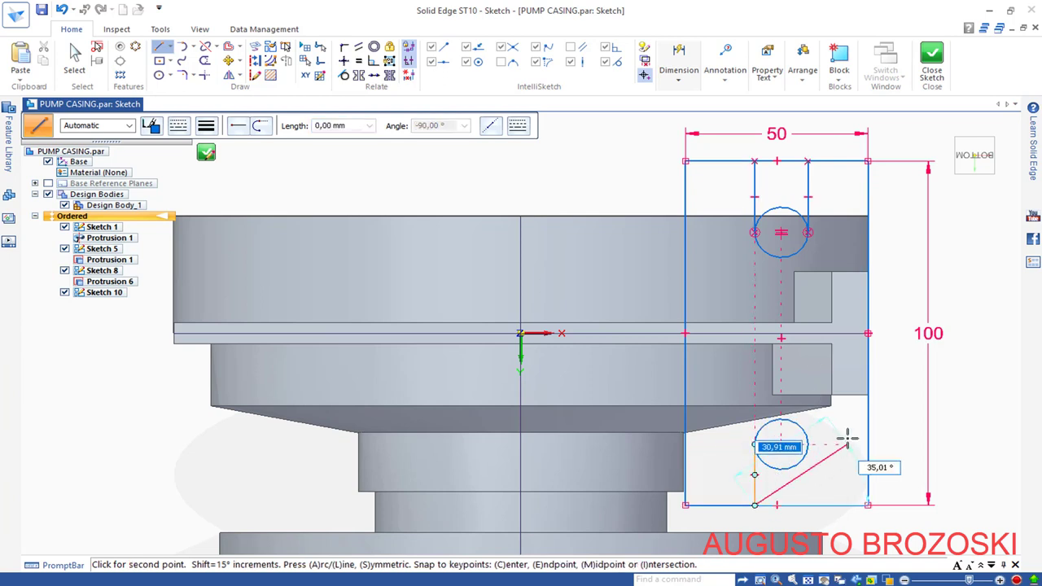
pyautogui.rightClick(848, 440)
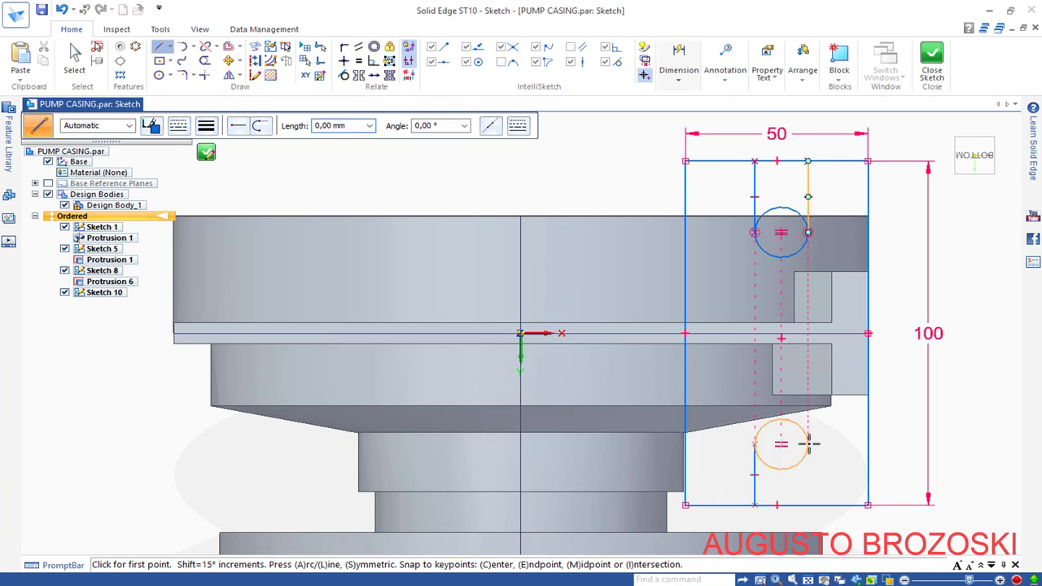
pyautogui.click(809, 444)
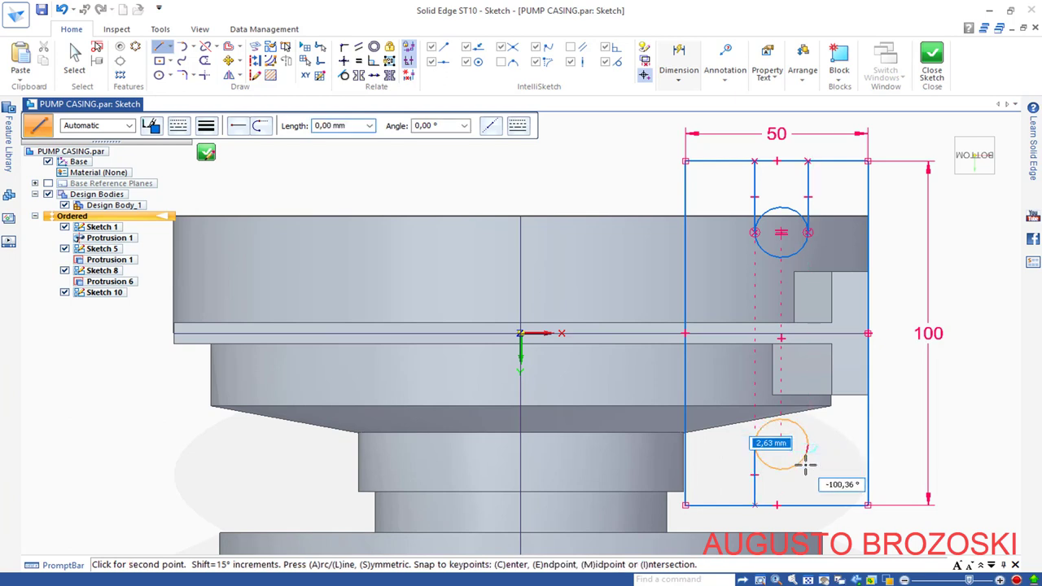
pyautogui.click(809, 505)
pyautogui.rightClick(836, 415)
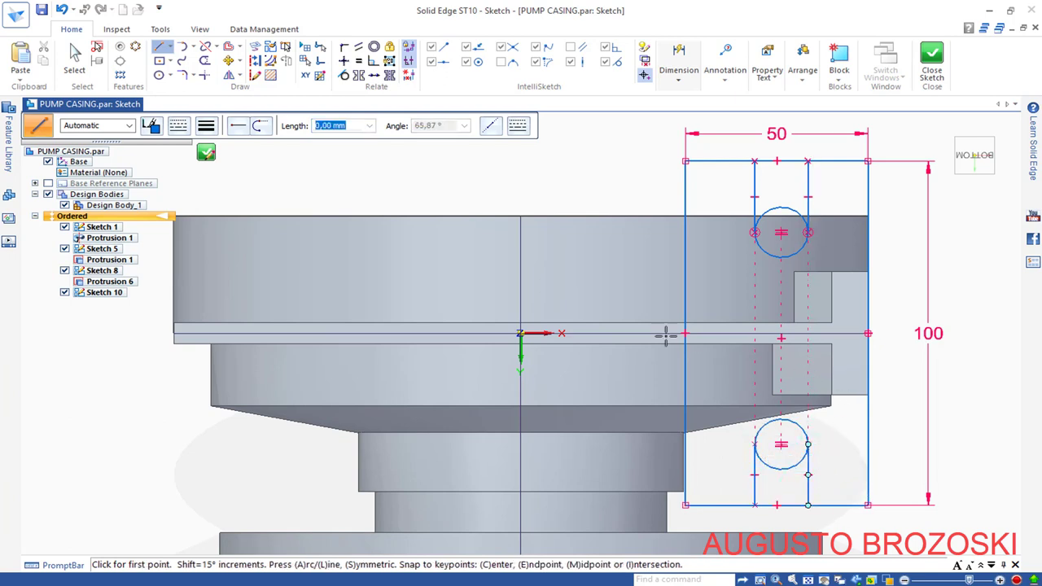
pyautogui.press('Escape')
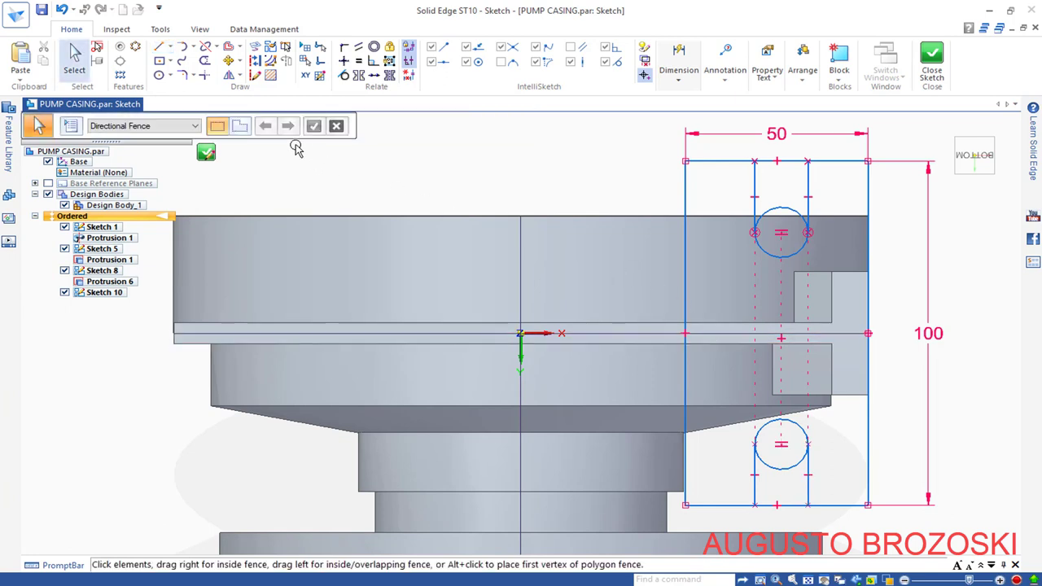
# Step: Trim the top and bottom arcs and edge segments into two U-slots, then delete the 18,97 dimension
pyautogui.click(205, 60)
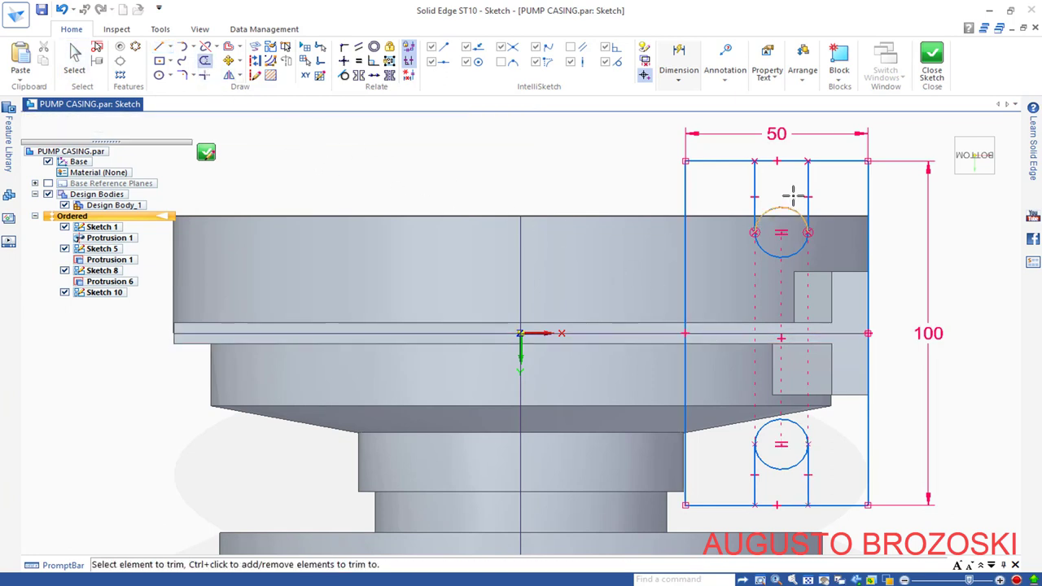
pyautogui.moveTo(798, 147); pyautogui.dragTo(793, 216)
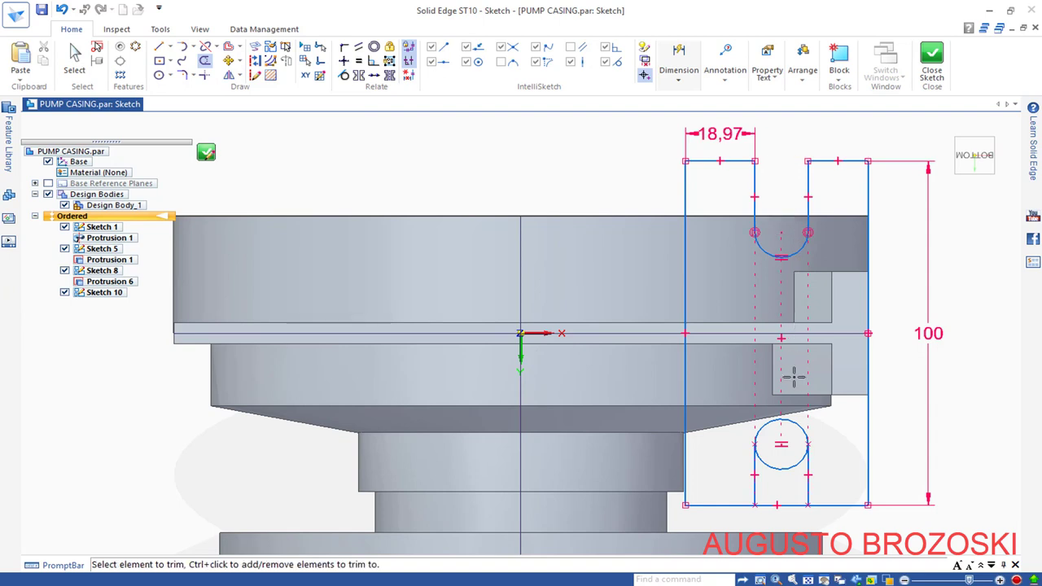
pyautogui.moveTo(794, 376); pyautogui.dragTo(798, 516)
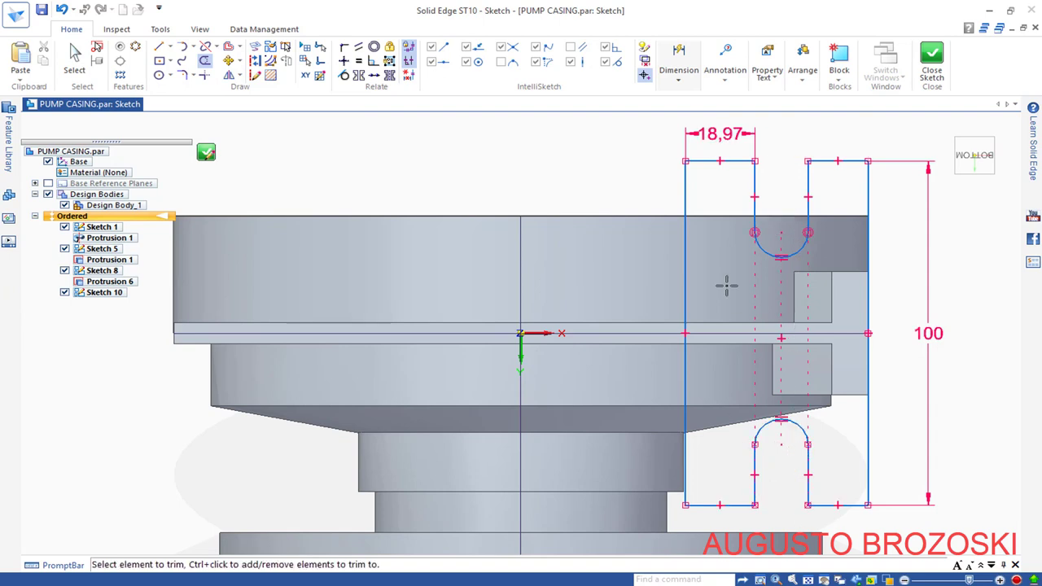
pyautogui.press('Escape')
pyautogui.click(745, 135)
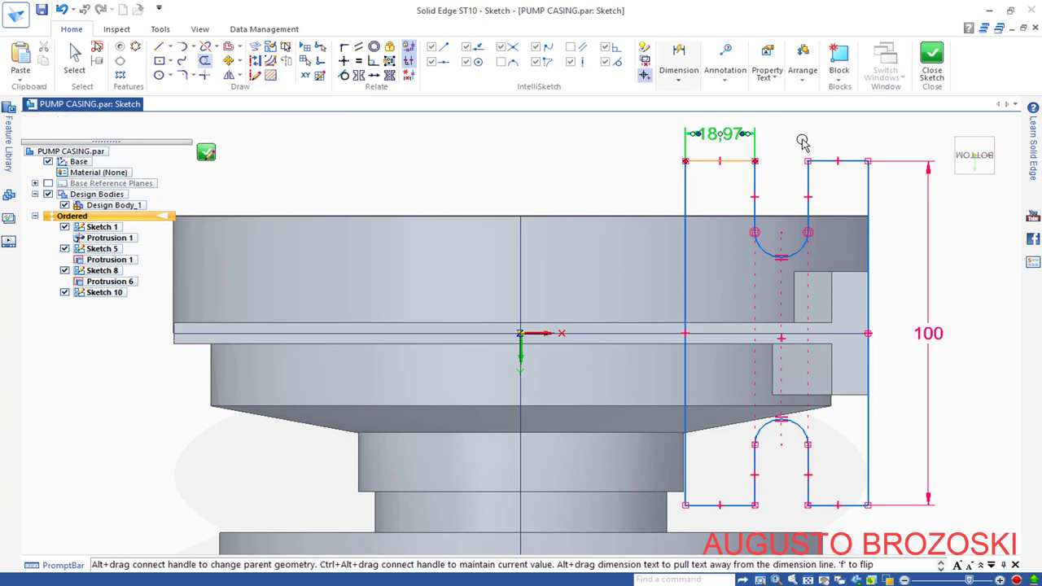
pyautogui.press('Delete')
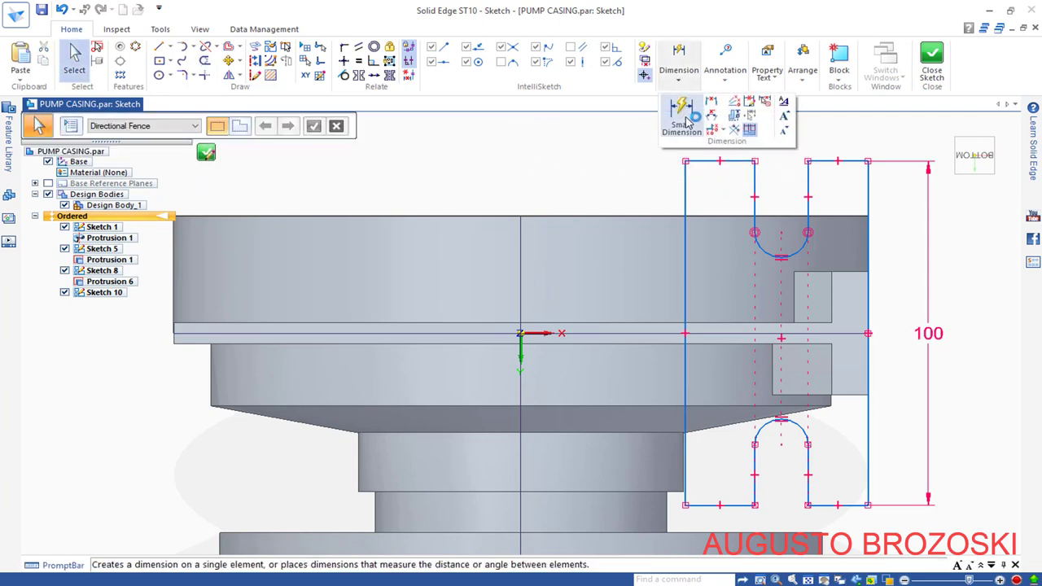
# Step: Dimension the foot profile's width between the vertical edges as 50 mm
pyautogui.click(684, 114)
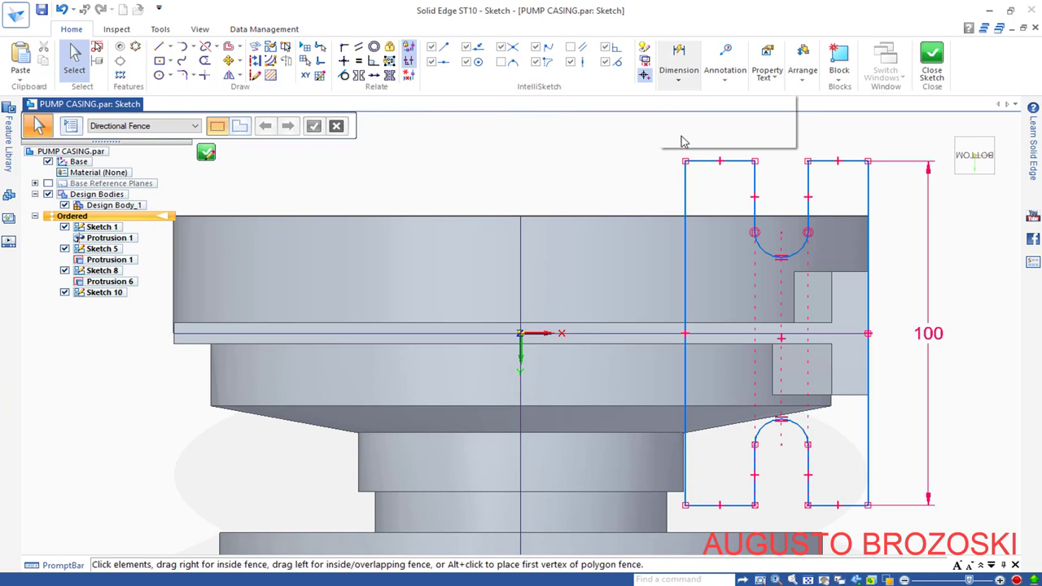
pyautogui.click(685, 178)
pyautogui.click(869, 182)
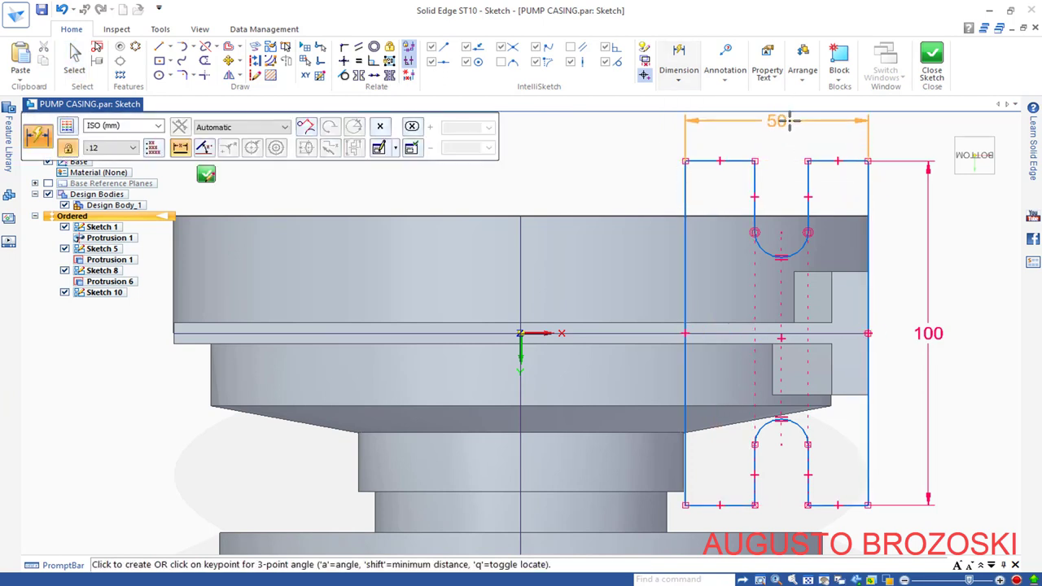
pyautogui.click(794, 120)
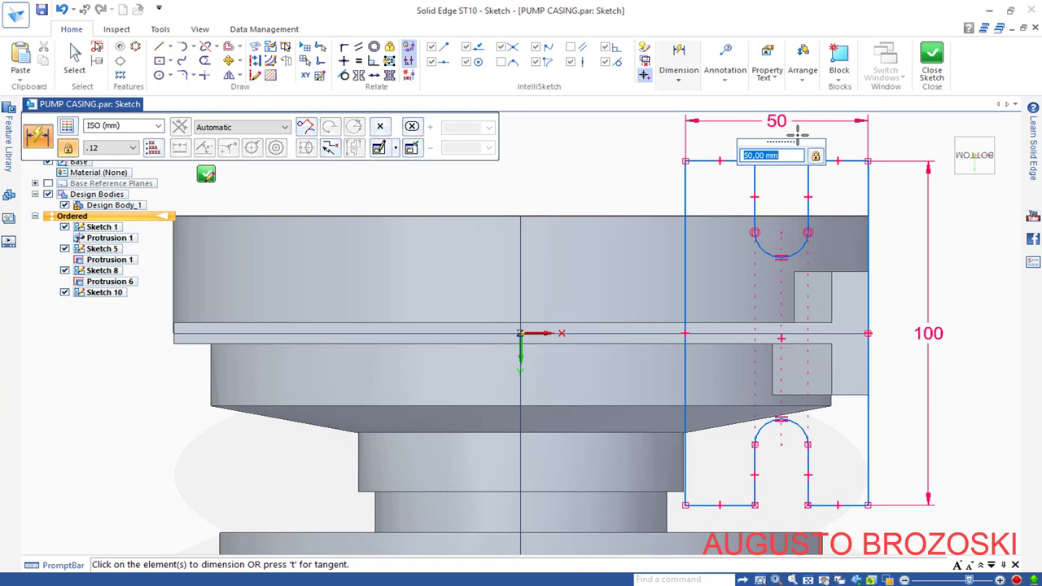
pyautogui.press('Return')
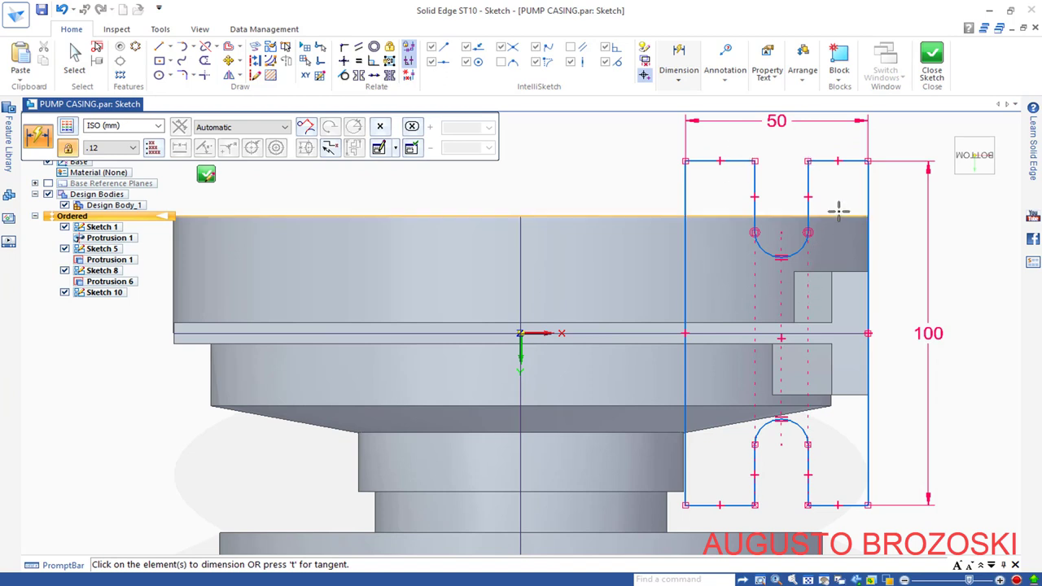
# Step: Set the upper and lower slot arcs 20 mm from the top and bottom edges
pyautogui.click(826, 160)
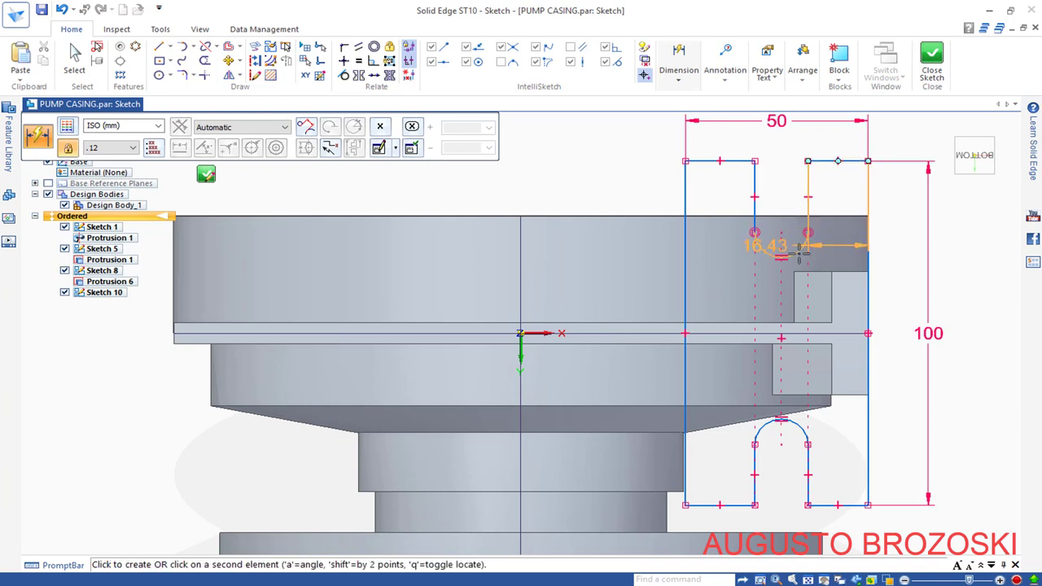
pyautogui.click(783, 236)
pyautogui.click(902, 199)
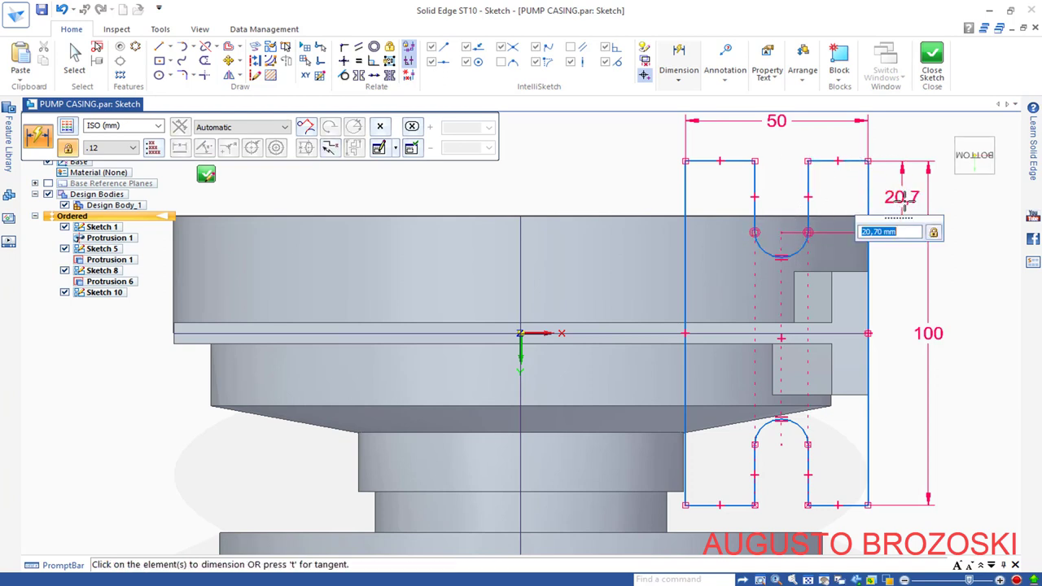
pyautogui.press('Return')
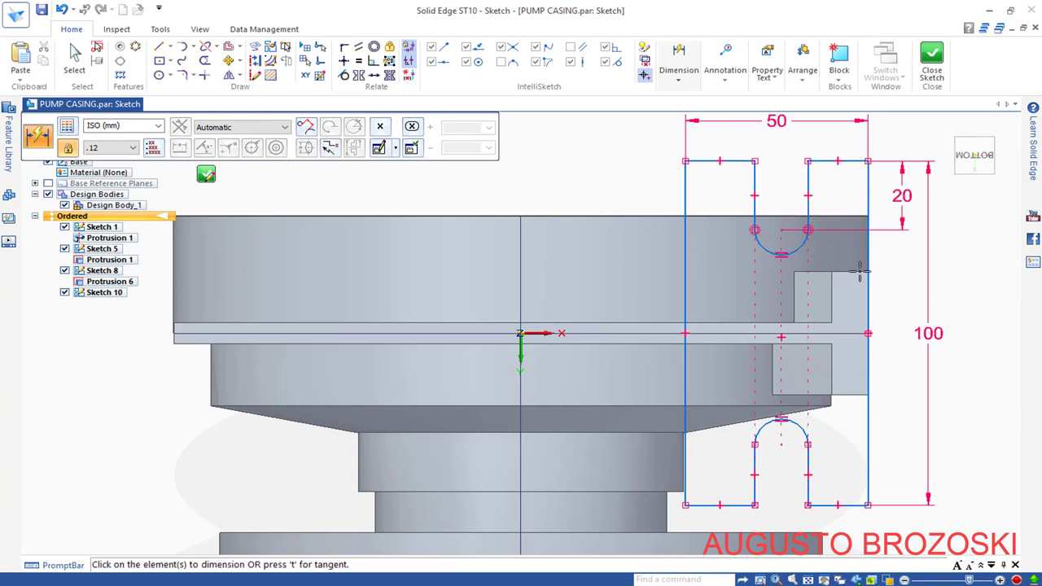
pyautogui.click(799, 426)
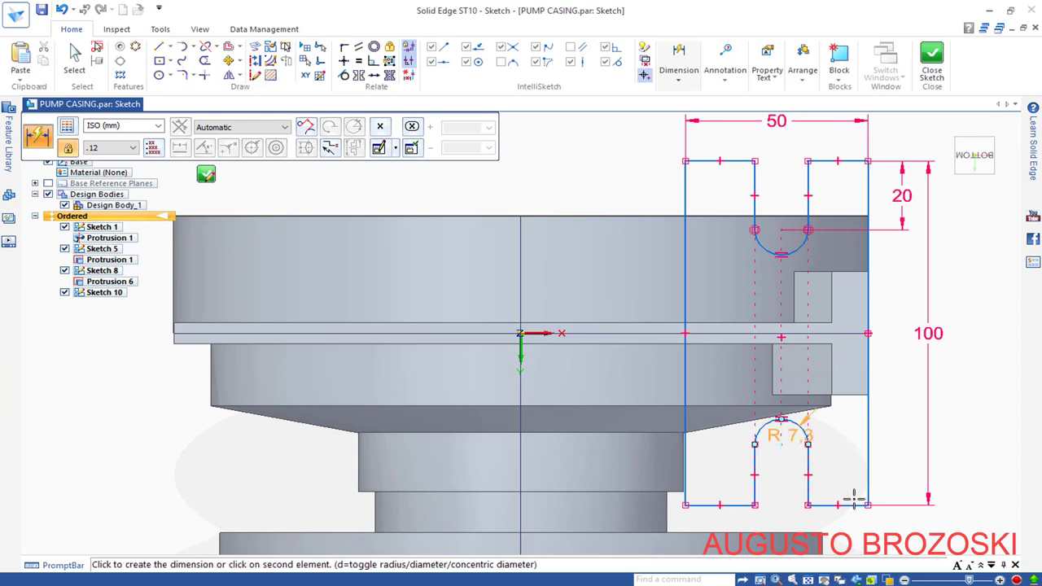
pyautogui.click(859, 504)
pyautogui.click(902, 465)
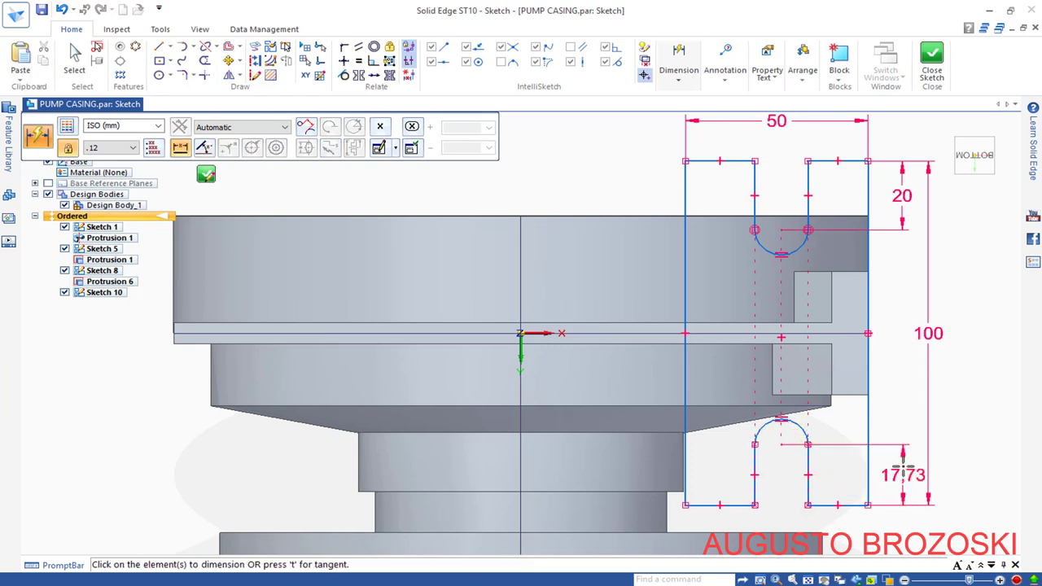
pyautogui.write('20')
pyautogui.press('Return')
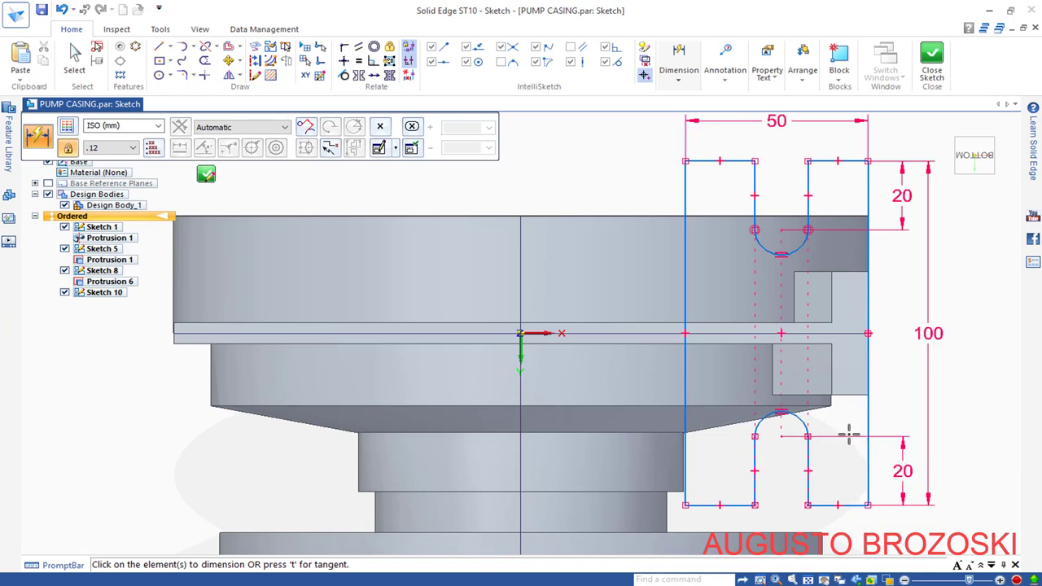
# Step: Dimension the slot arc radius as 7
pyautogui.click(795, 247)
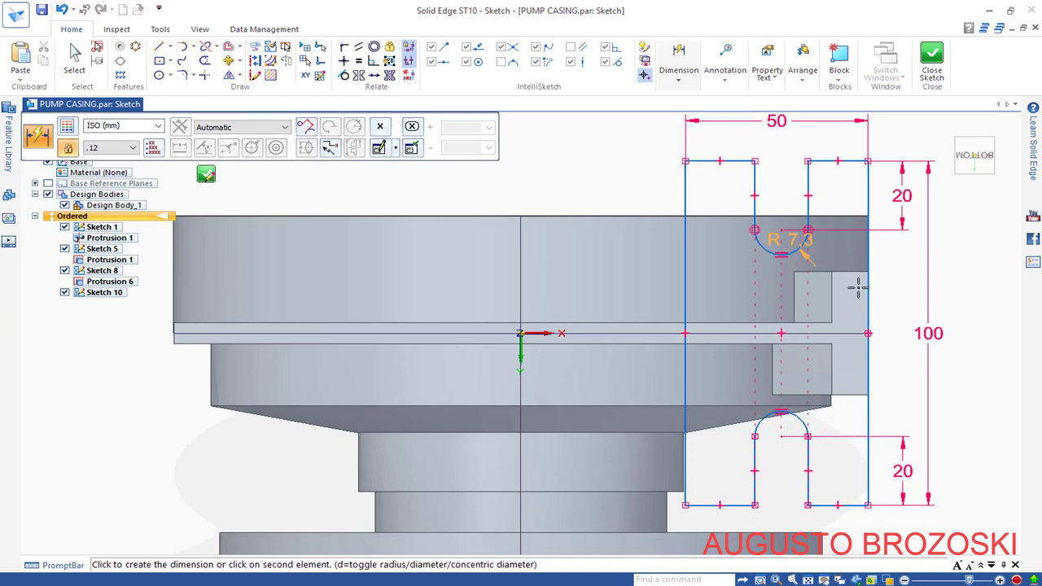
pyautogui.click(888, 307)
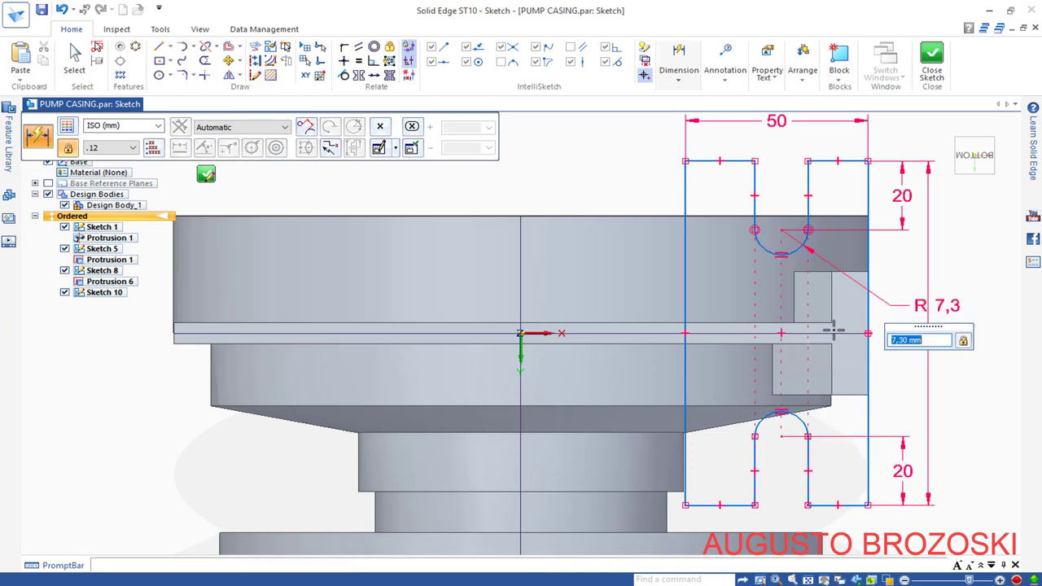
pyautogui.write('7')
pyautogui.press('Return')
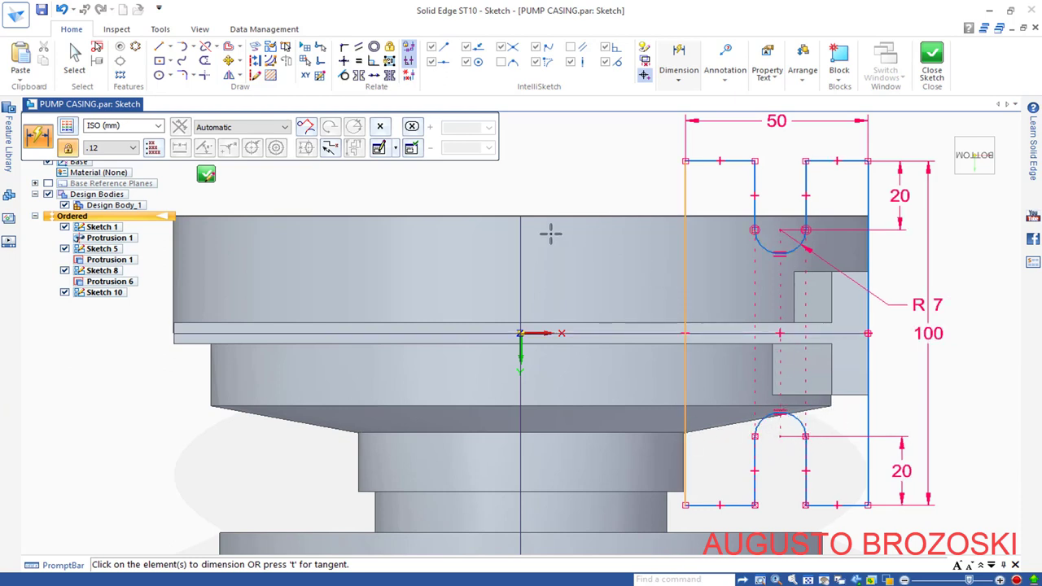
# Step: Align the top and bottom slot keypoint pairs horizontally, then close Sketch 10
pyautogui.click(343, 63)
pyautogui.click(755, 161)
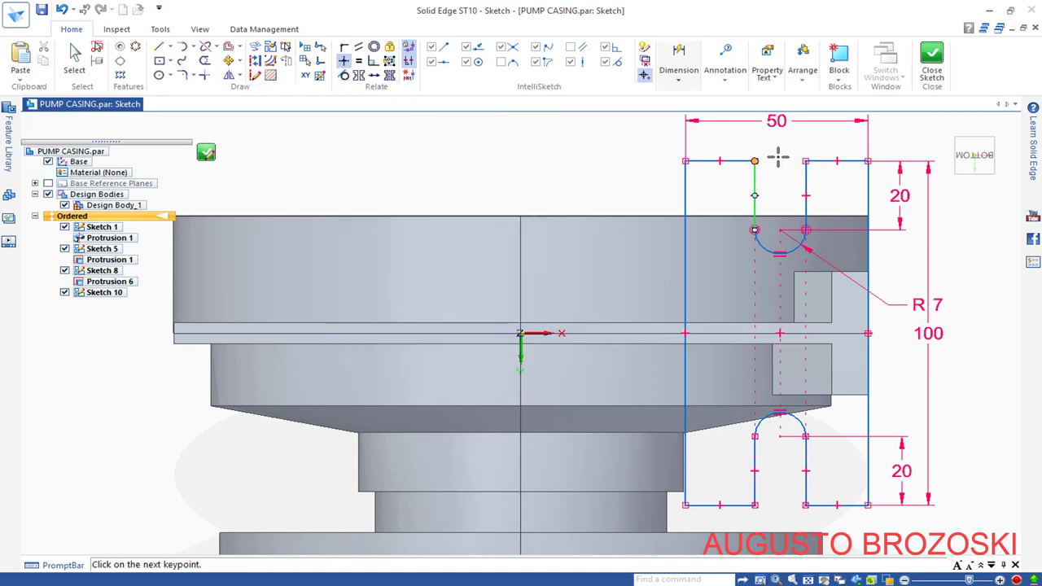
pyautogui.click(806, 161)
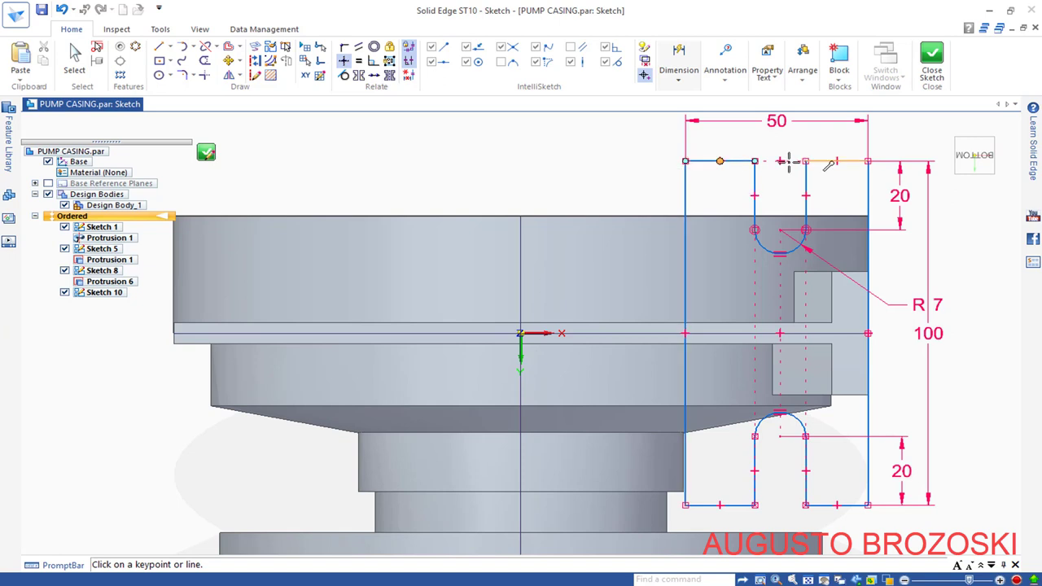
pyautogui.click(755, 506)
pyautogui.click(806, 504)
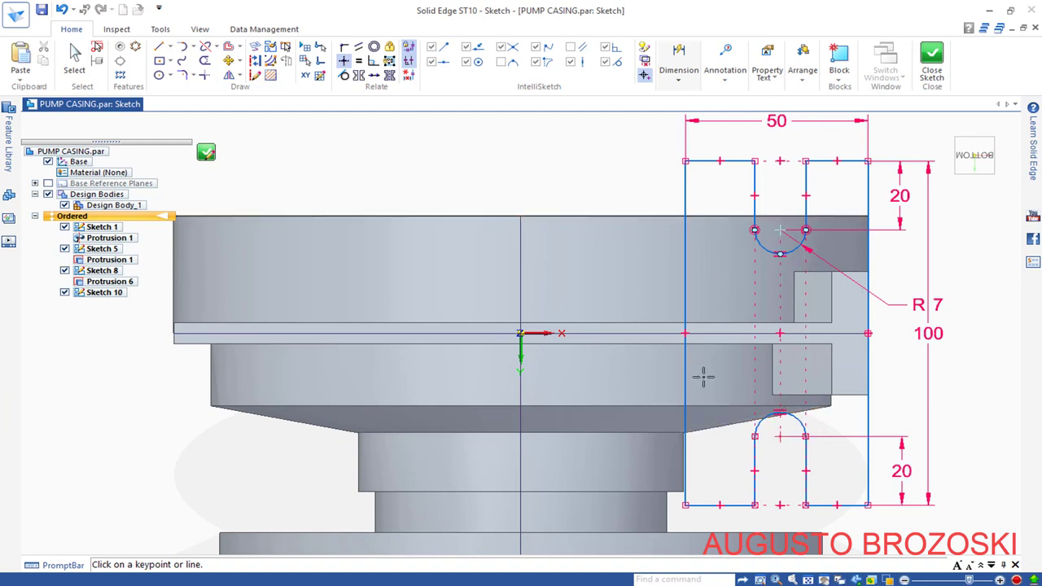
pyautogui.click(934, 62)
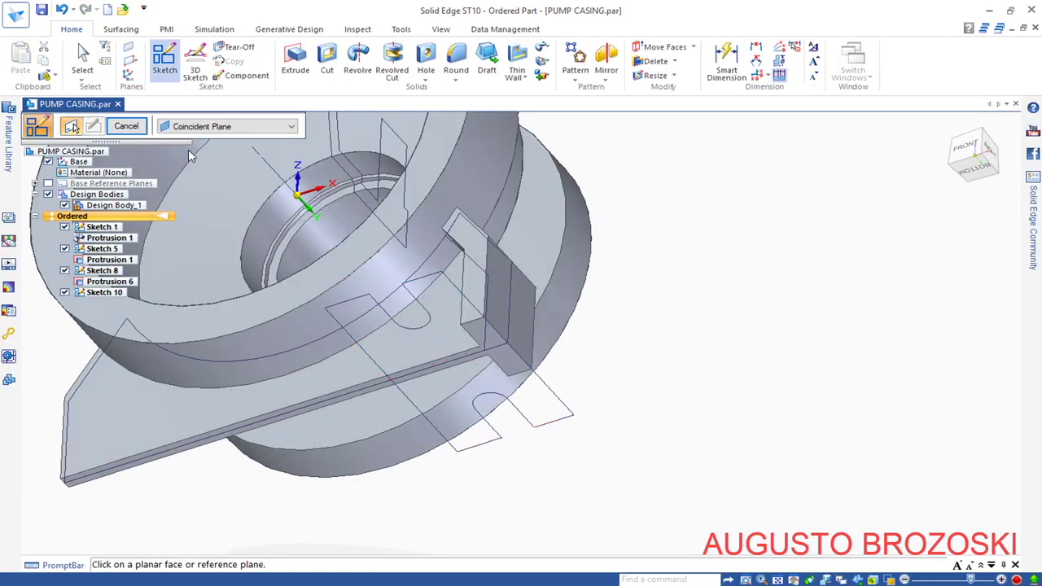
# Step: Extrude the foot sketch profile 10 mm toward the casing as Protrusion 8
pyautogui.click(129, 128)
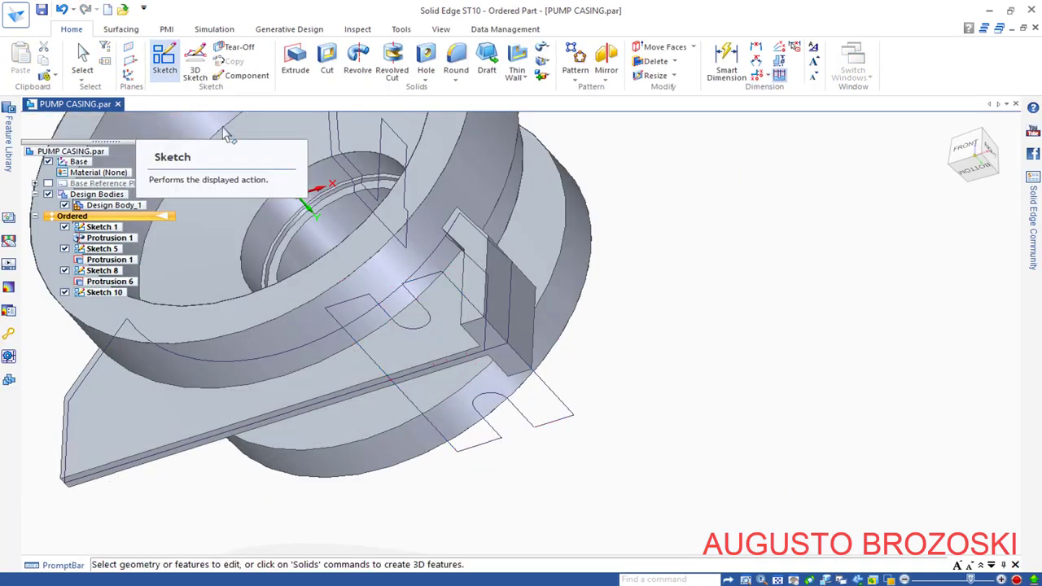
pyautogui.click(295, 57)
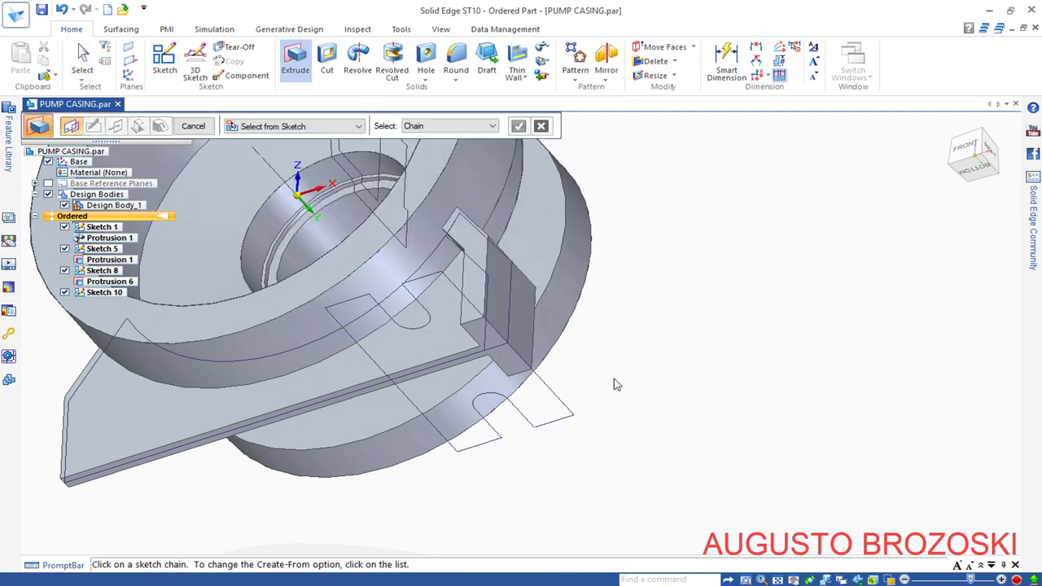
pyautogui.click(560, 400)
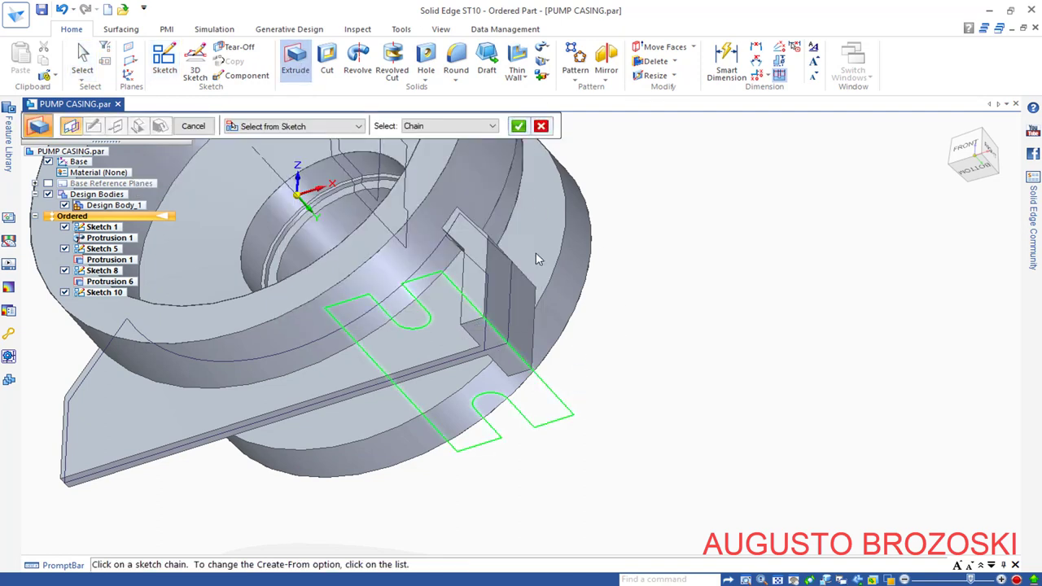
pyautogui.click(519, 127)
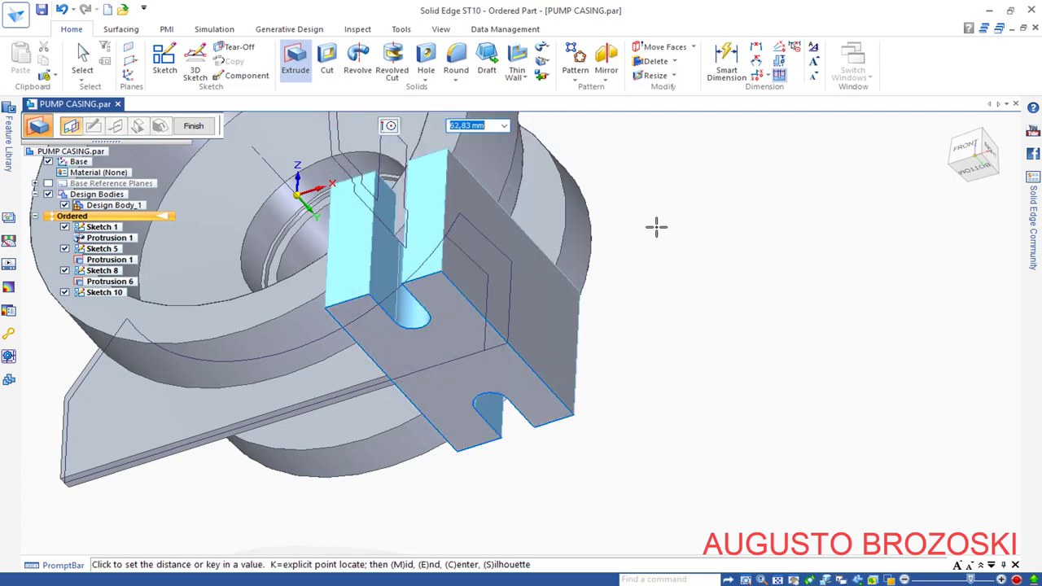
pyautogui.click(948, 127)
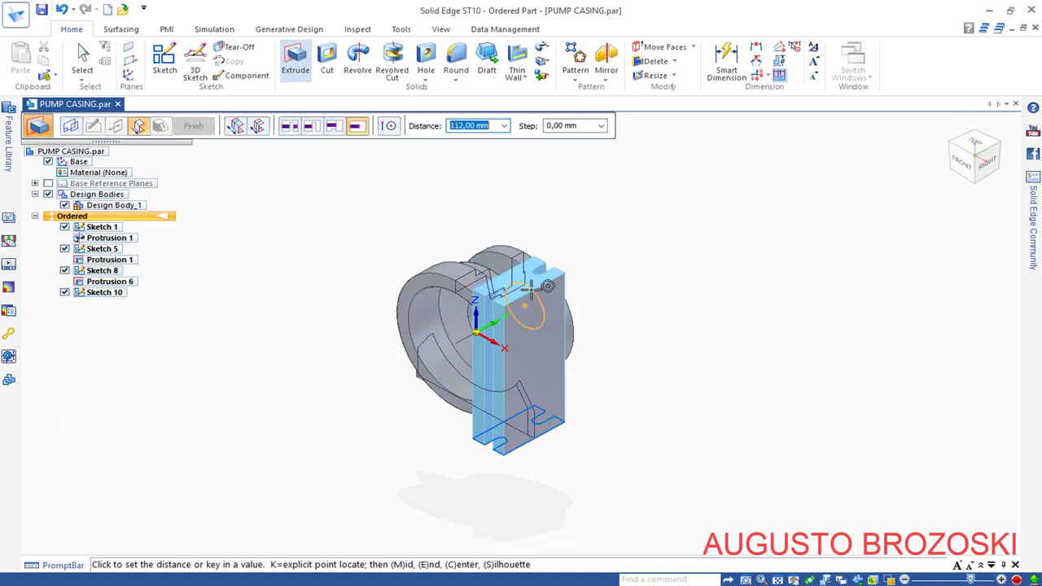
pyautogui.write('10')
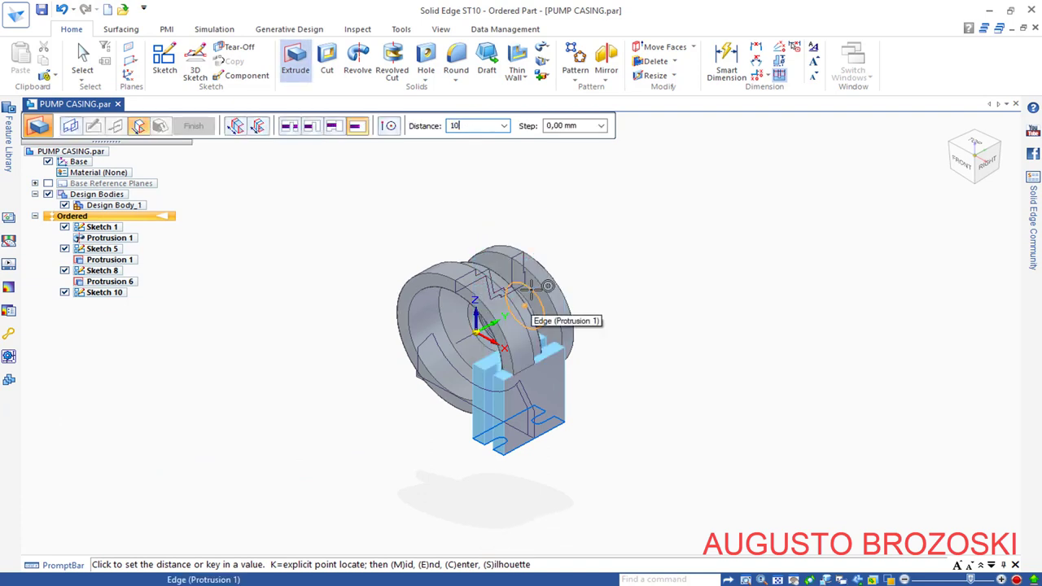
pyautogui.press('Return')
pyautogui.hotkey('shift', 'Tab')
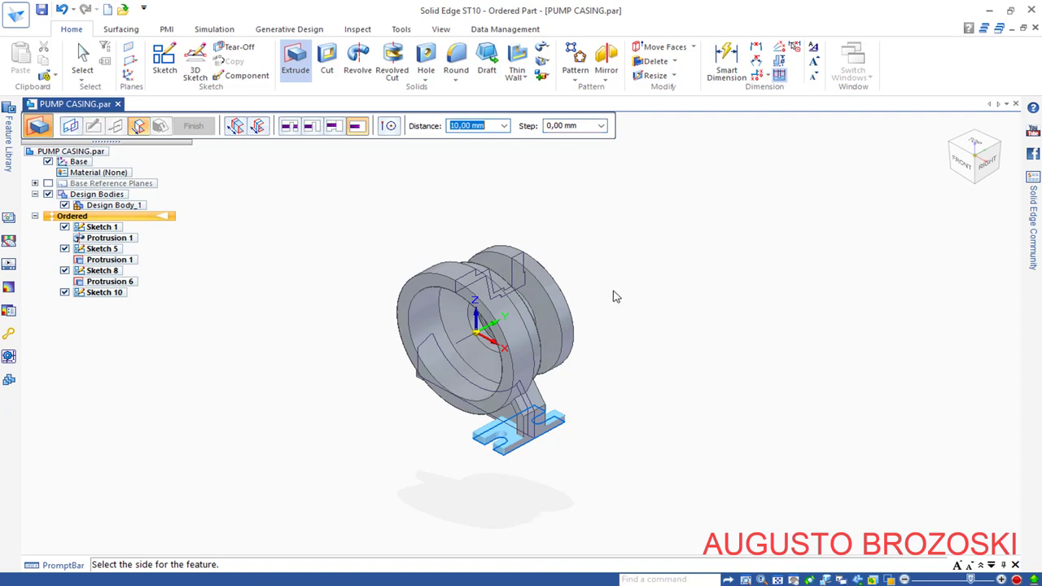
pyautogui.click(616, 297)
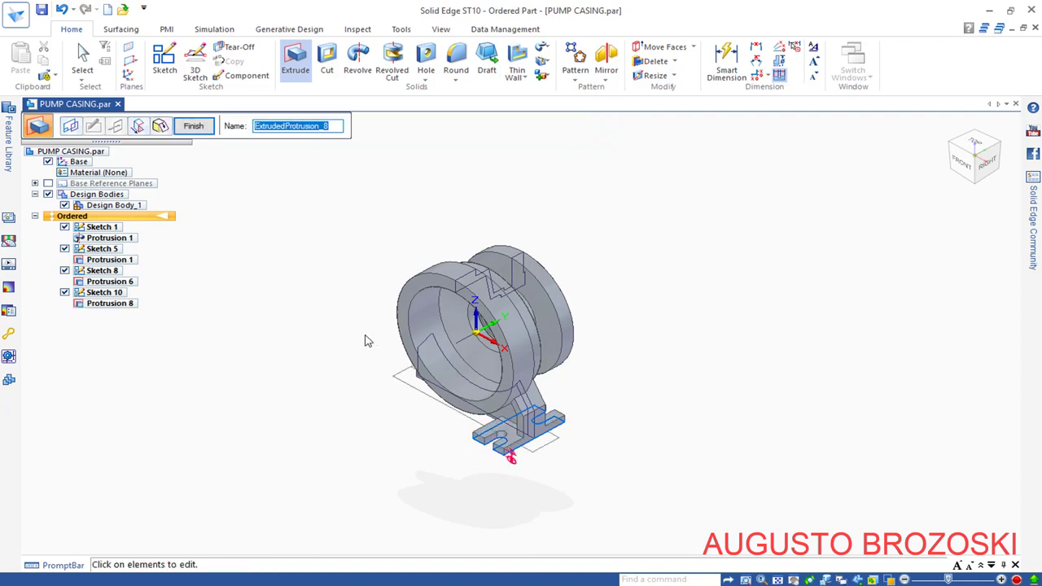
pyautogui.click(193, 132)
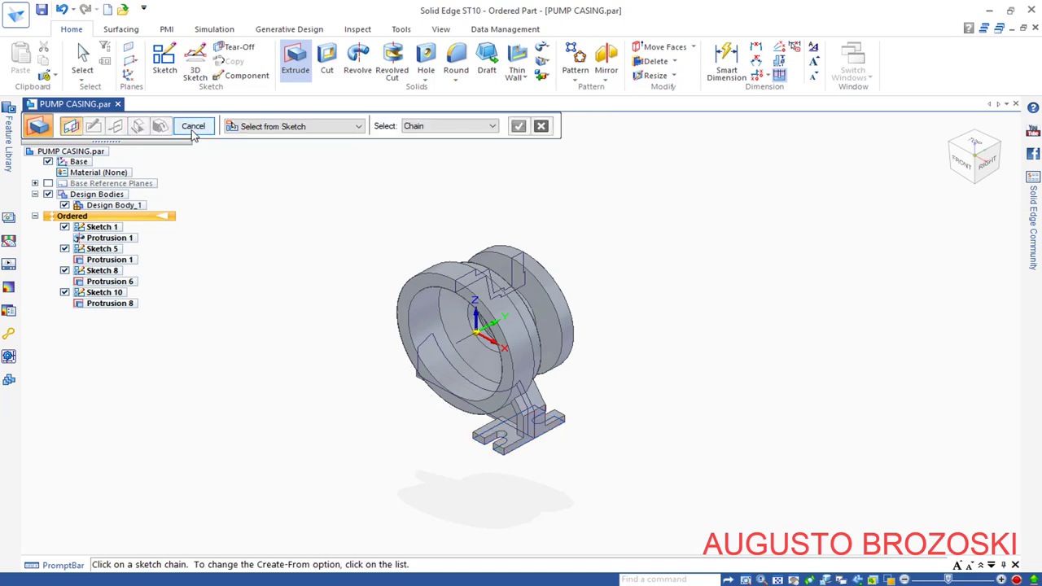
pyautogui.click(193, 127)
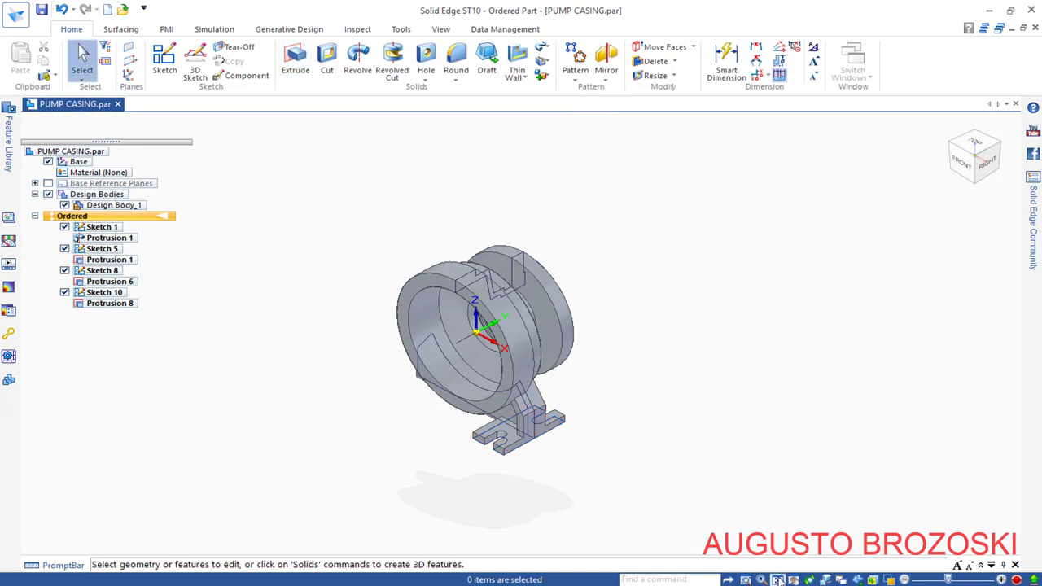
# Step: Turn the model slightly and check the pump drawing for reference
pyautogui.moveTo(509, 314); pyautogui.dragTo(525, 307, button='middle')
pyautogui.click(99, 70)
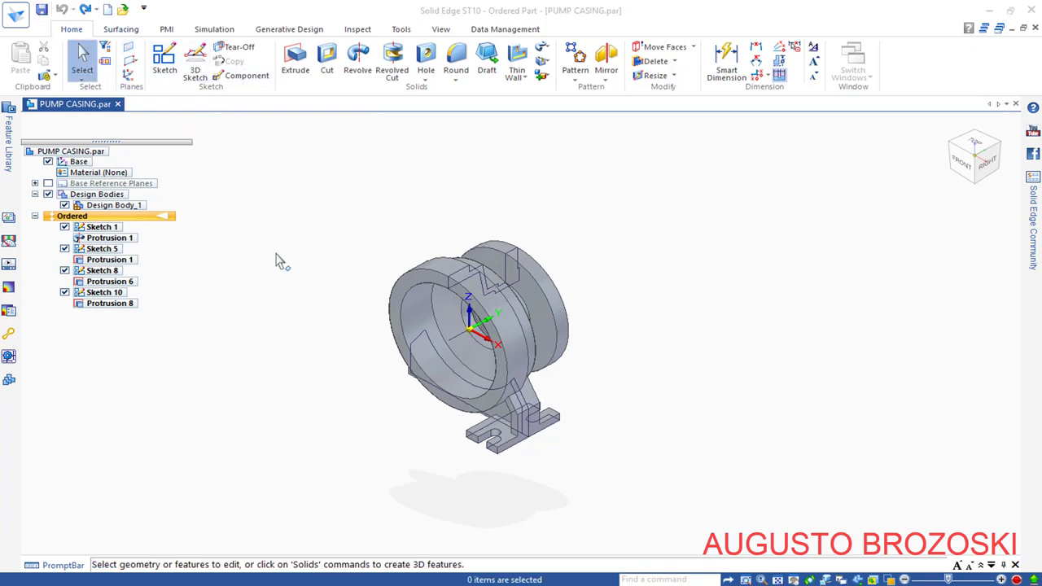
pyautogui.hotkey('alt', 'Tab')
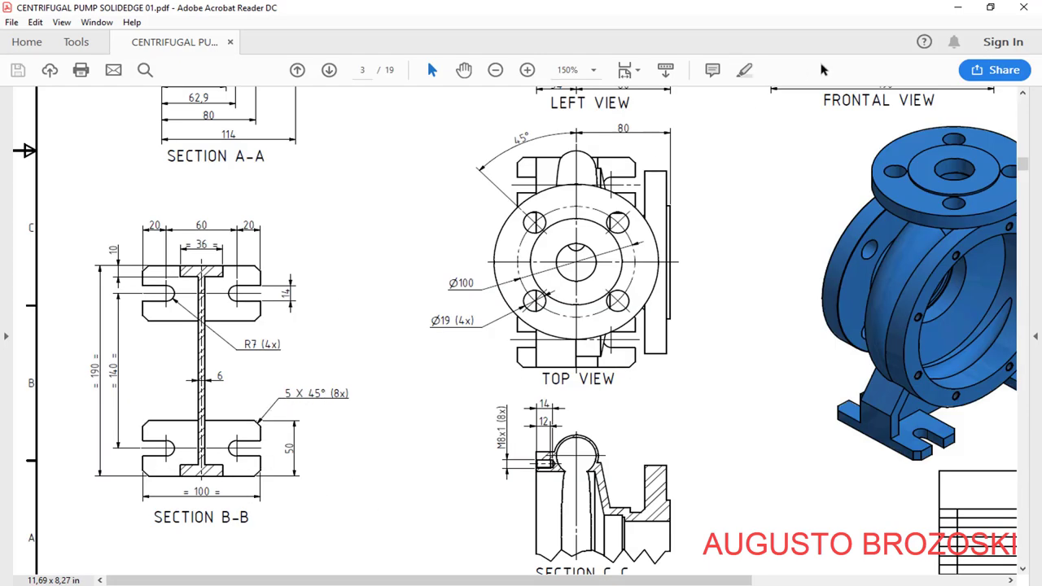
pyautogui.hotkey('alt', 'Tab')
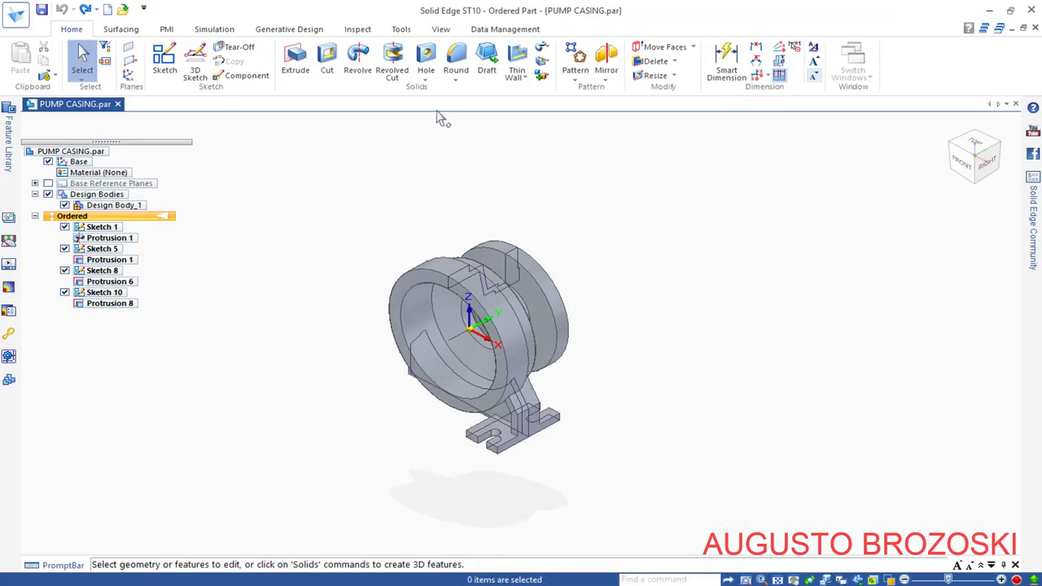
# Step: Chamfer three outer end edges of the slotted foot with a 5 mm setback
pyautogui.click(456, 80)
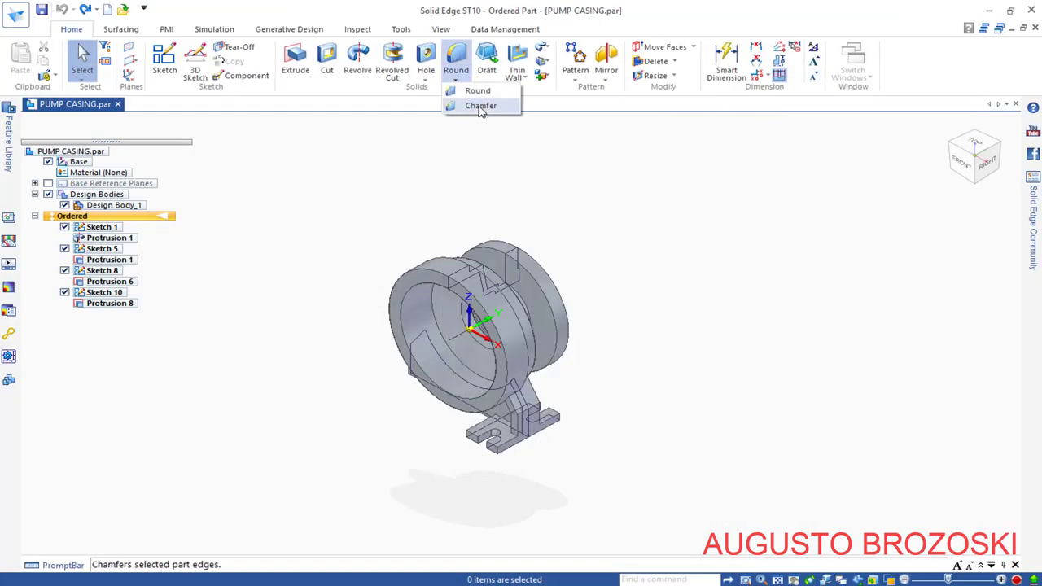
pyautogui.click(480, 107)
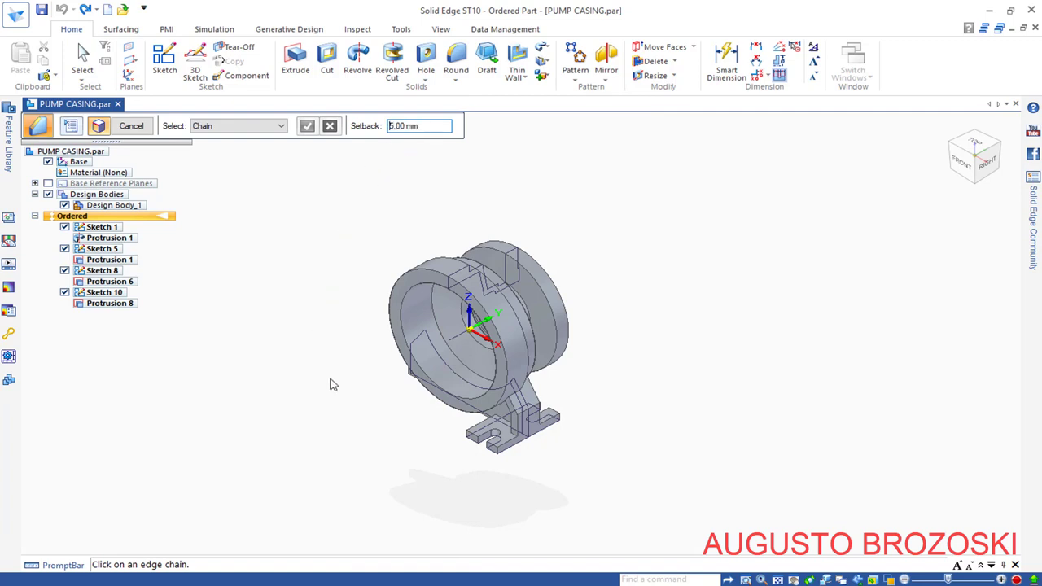
pyautogui.scroll(2, 572, 471)
pyautogui.scroll(3, 549, 439)
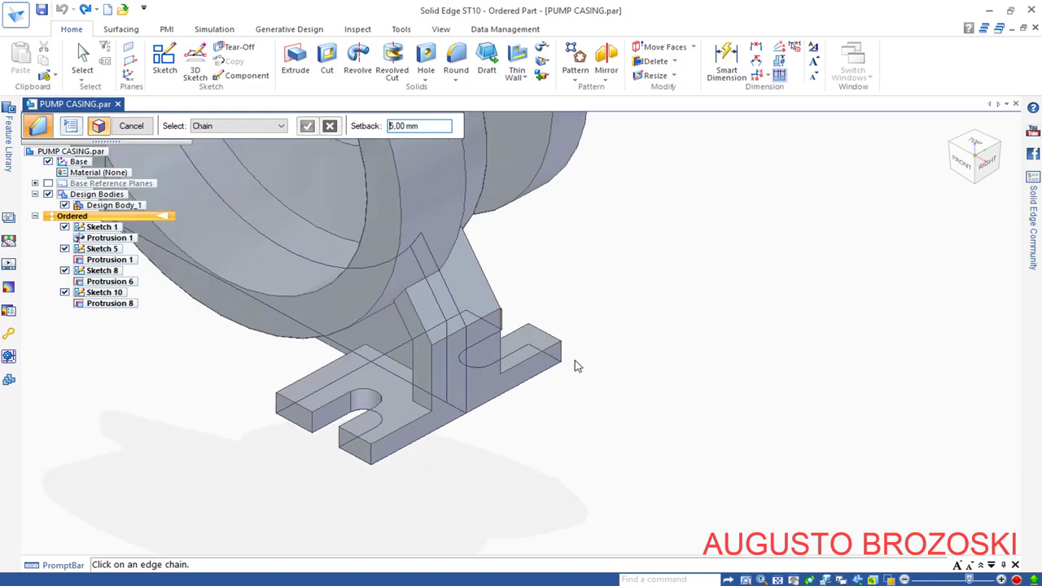
pyautogui.click(561, 351)
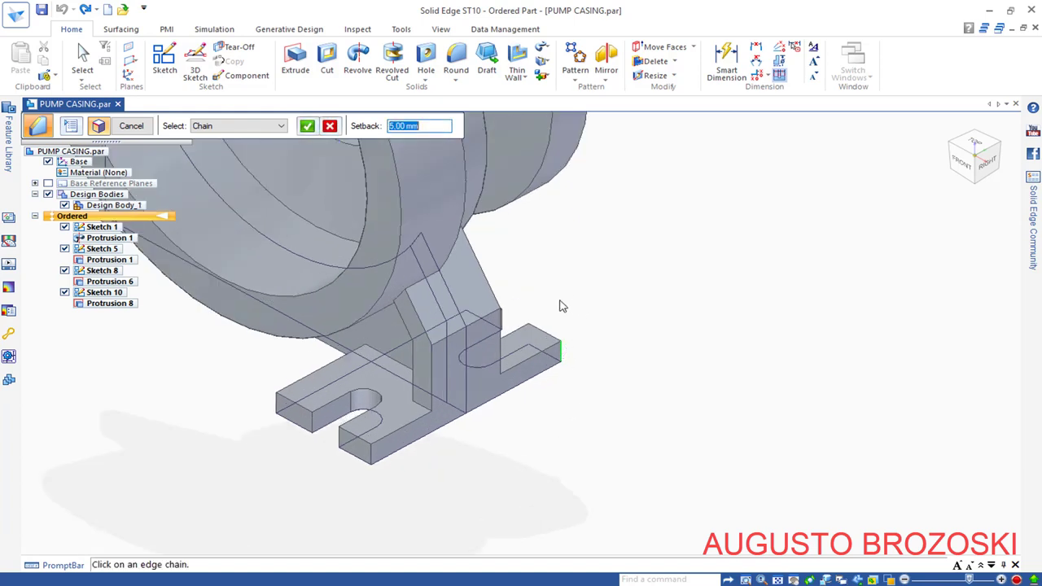
pyautogui.click(367, 458)
pyautogui.click(276, 405)
pyautogui.moveTo(638, 358); pyautogui.dragTo(566, 260, button='middle')
pyautogui.scroll(5, 598, 214)
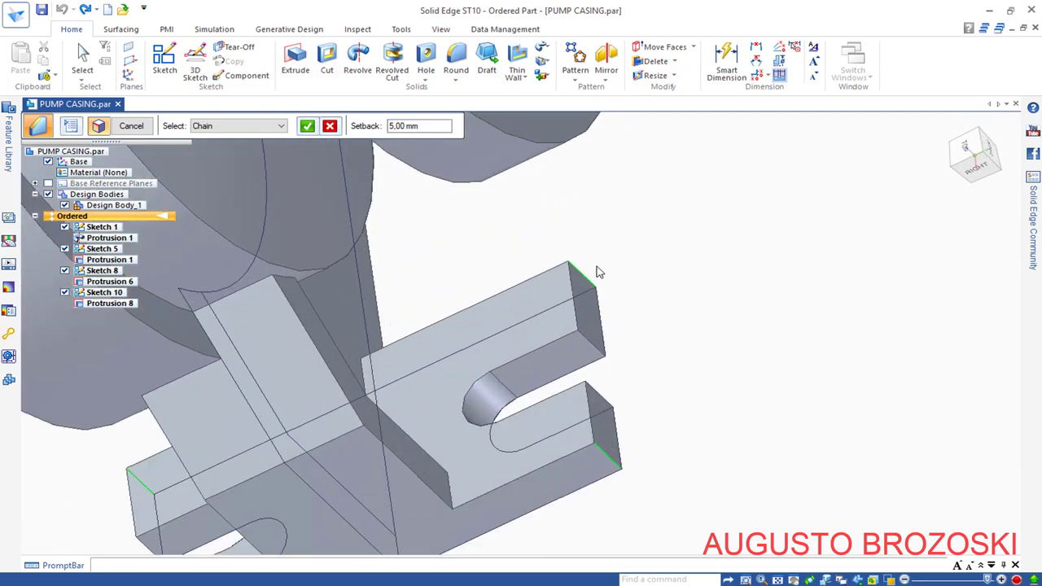
pyautogui.click(307, 127)
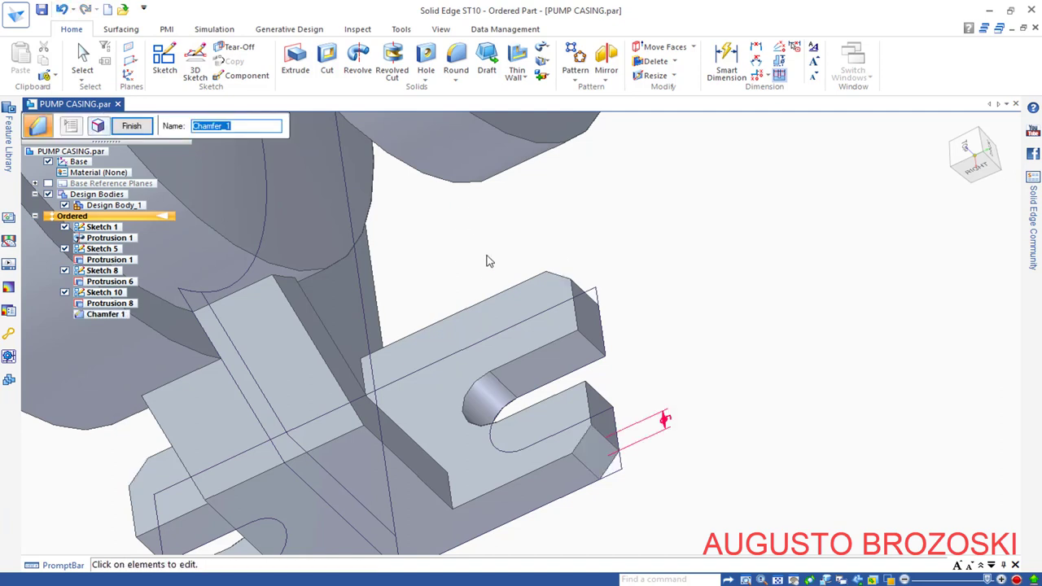
pyautogui.click(131, 126)
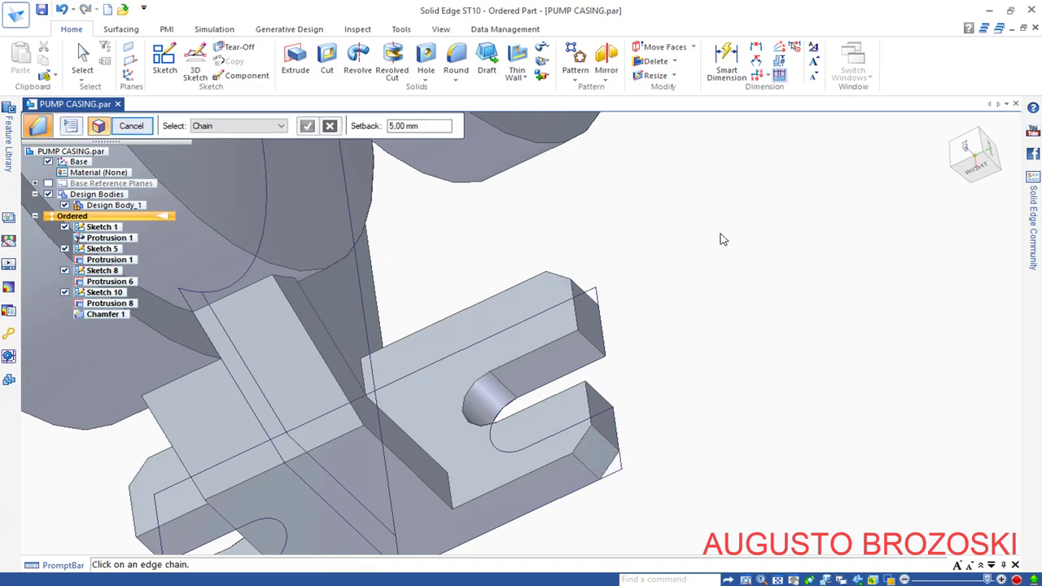
pyautogui.click(948, 129)
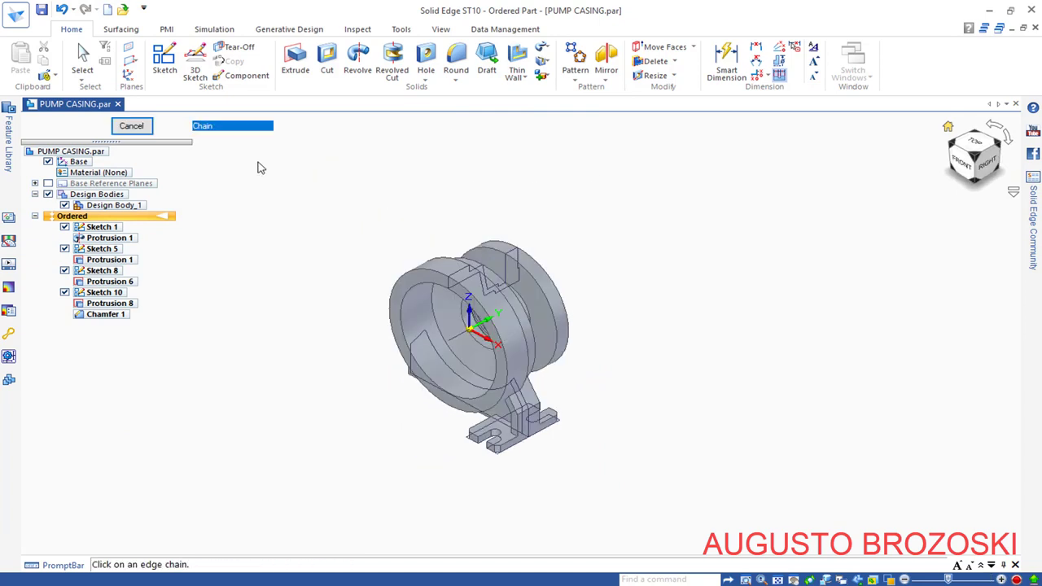
pyautogui.click(132, 127)
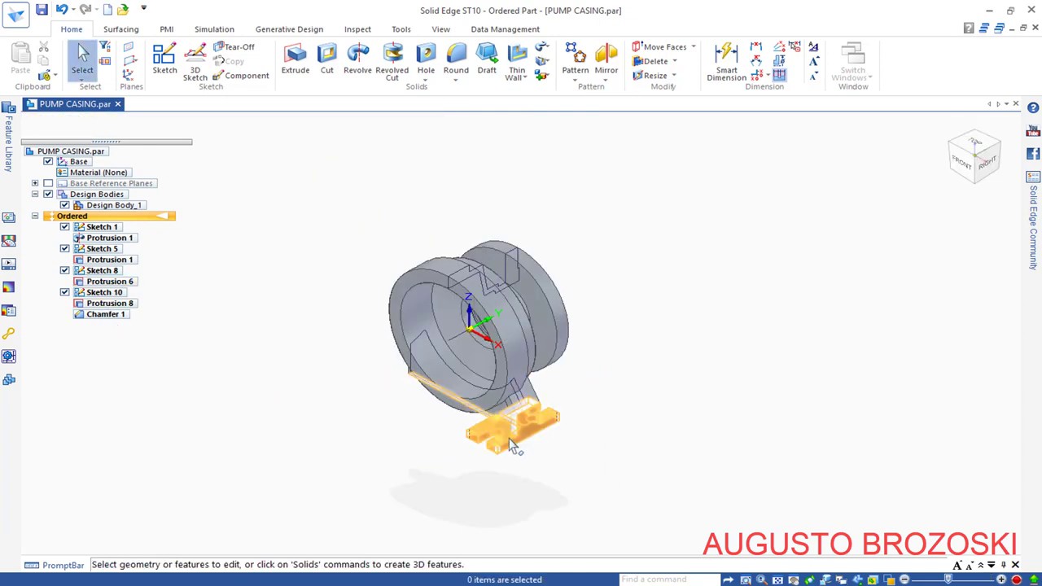
# Step: Mirror Protrusion 6, Protrusion 8 and Chamfer 1 across the base plane
pyautogui.scroll(3, 513, 446)
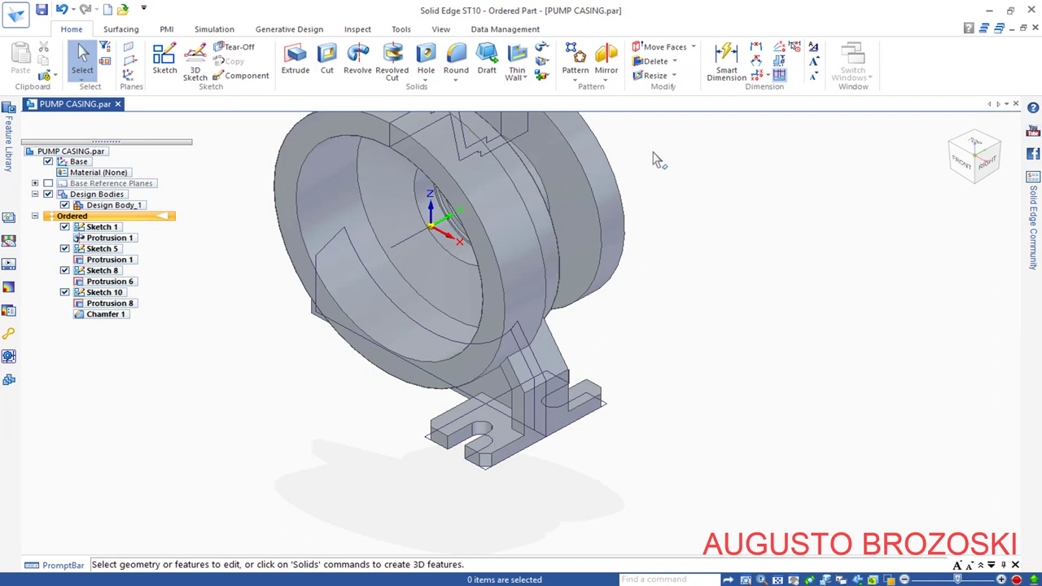
pyautogui.click(604, 65)
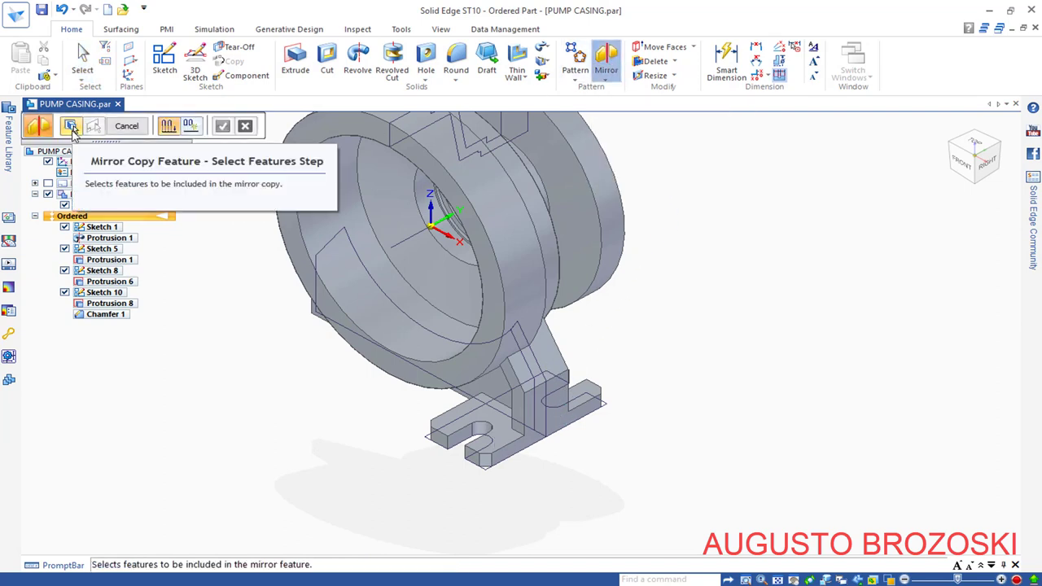
pyautogui.click(124, 282)
pyautogui.click(133, 304)
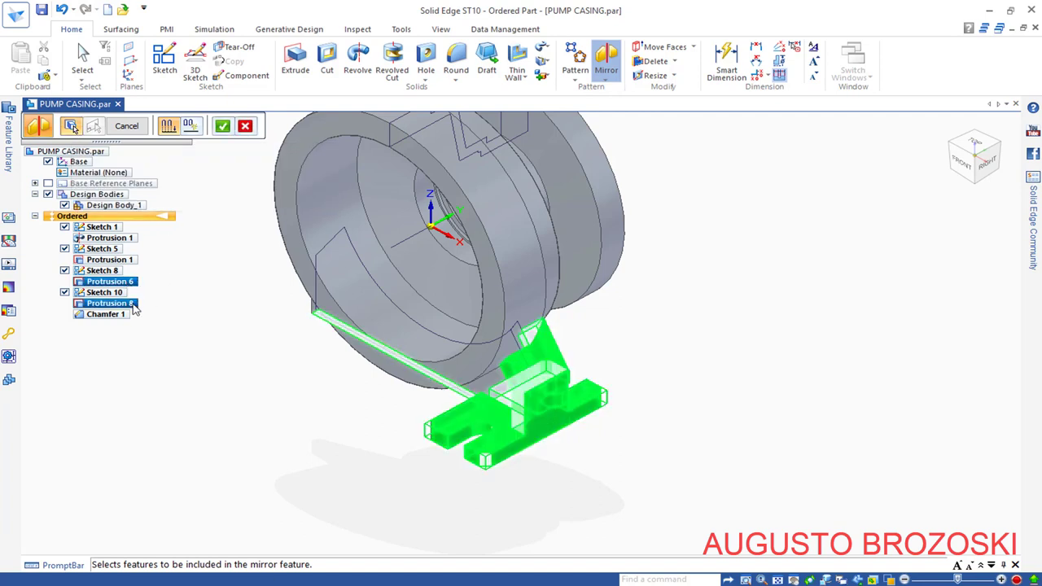
pyautogui.click(128, 315)
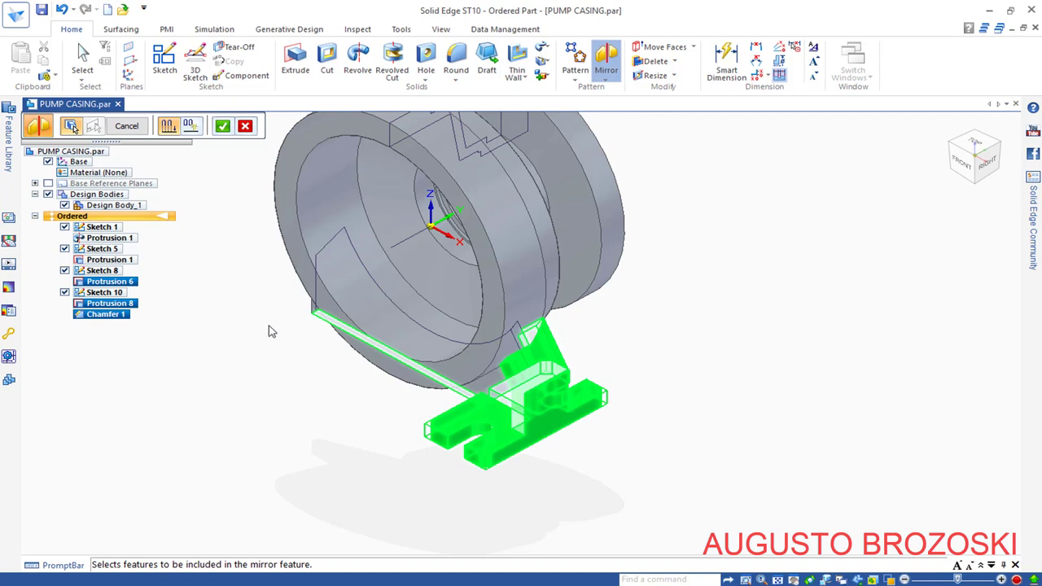
pyautogui.click(222, 127)
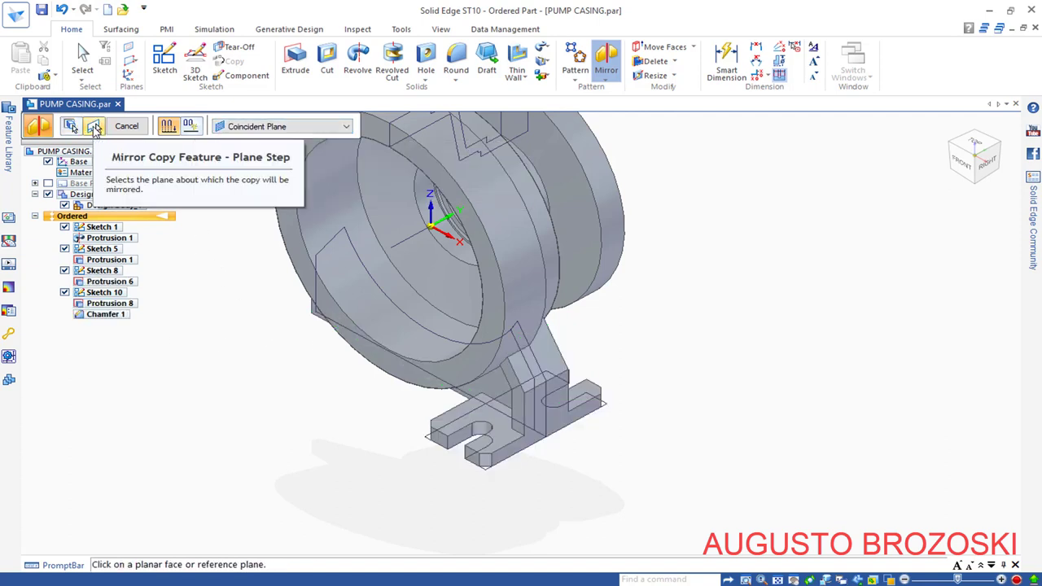
pyautogui.click(460, 186)
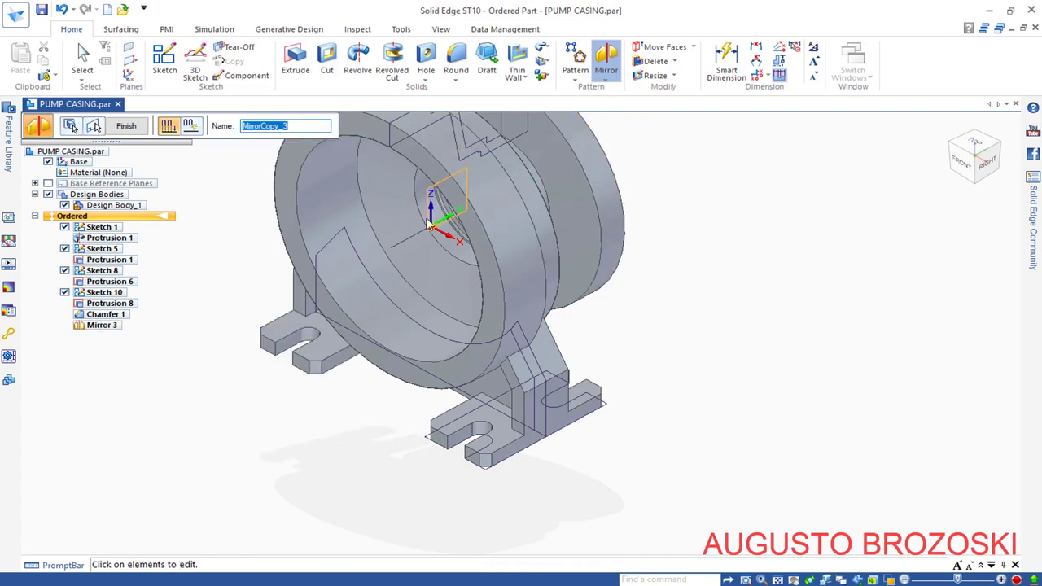
pyautogui.moveTo(365, 395); pyautogui.dragTo(464, 365, button='middle')
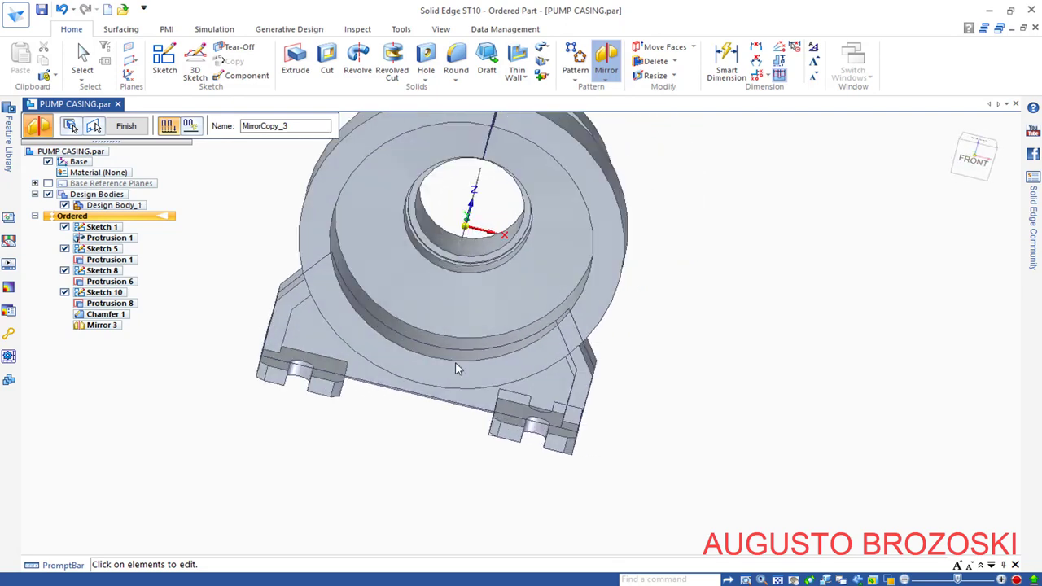
pyautogui.click(126, 126)
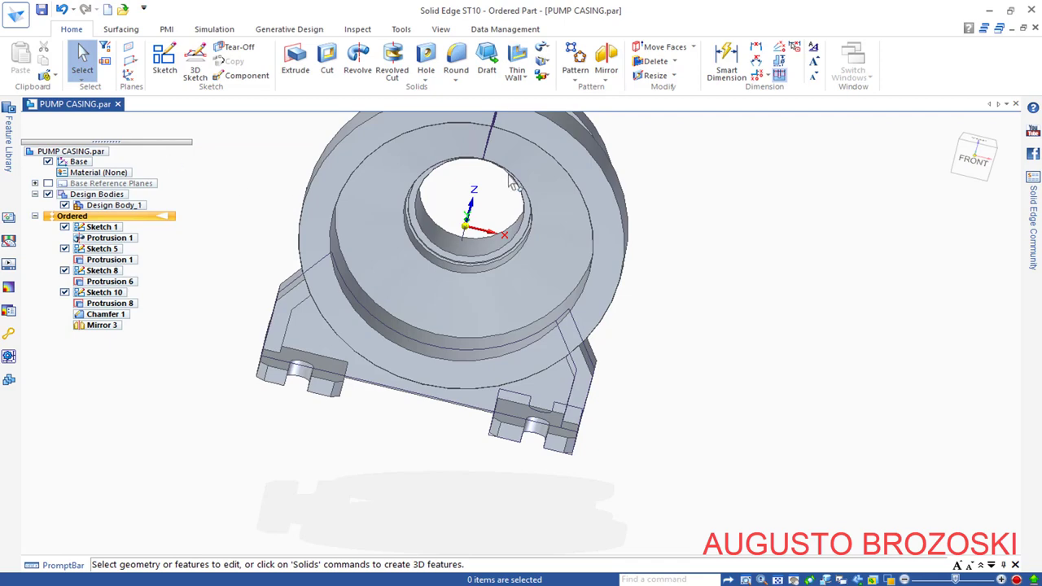
# Step: Return to the isometric view, save the pump casing, and switch to the drawing PDF
pyautogui.click(959, 140)
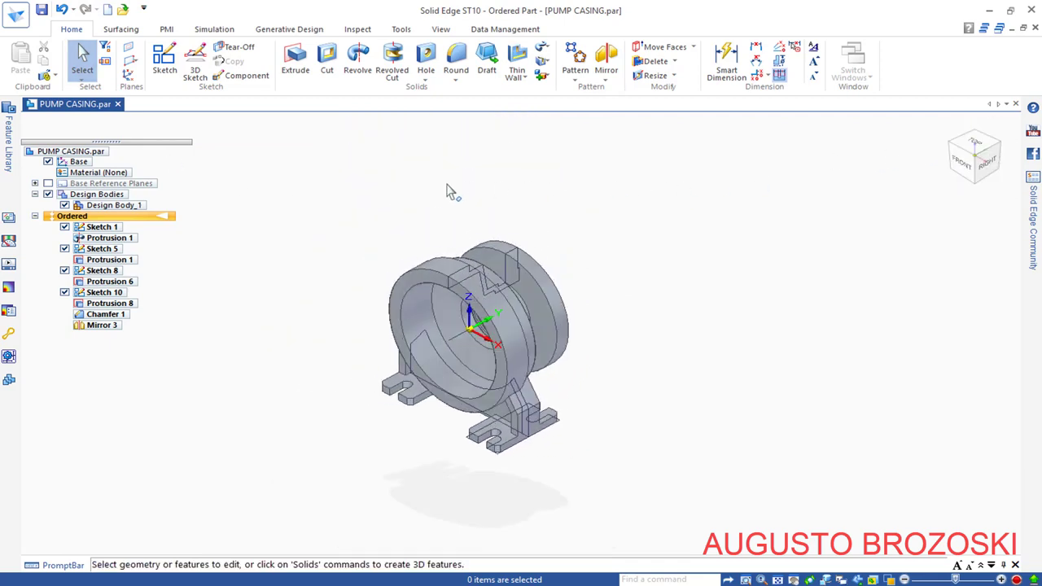
pyautogui.click(42, 10)
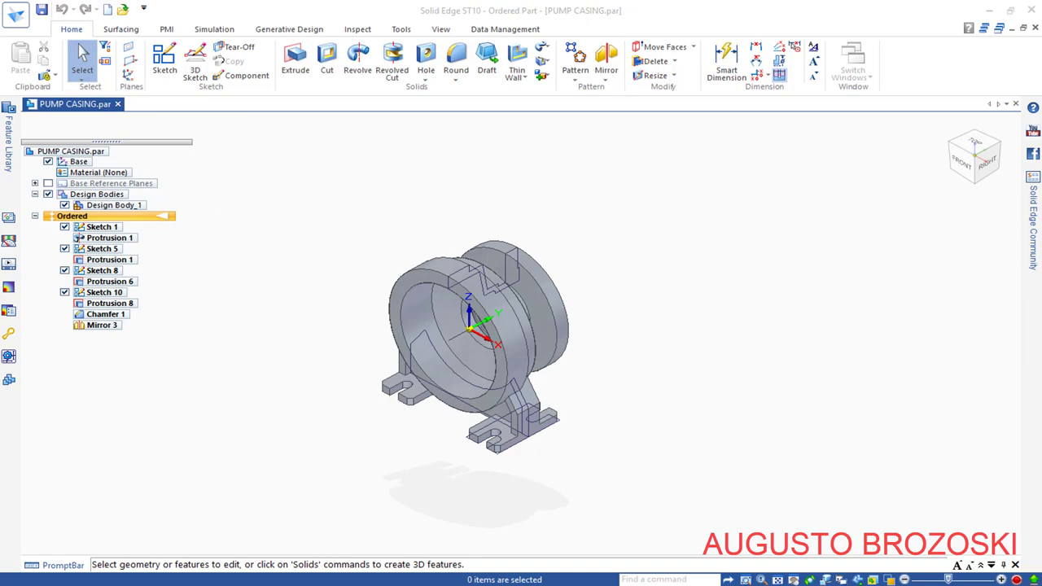
pyautogui.hotkey('alt', 'Tab')
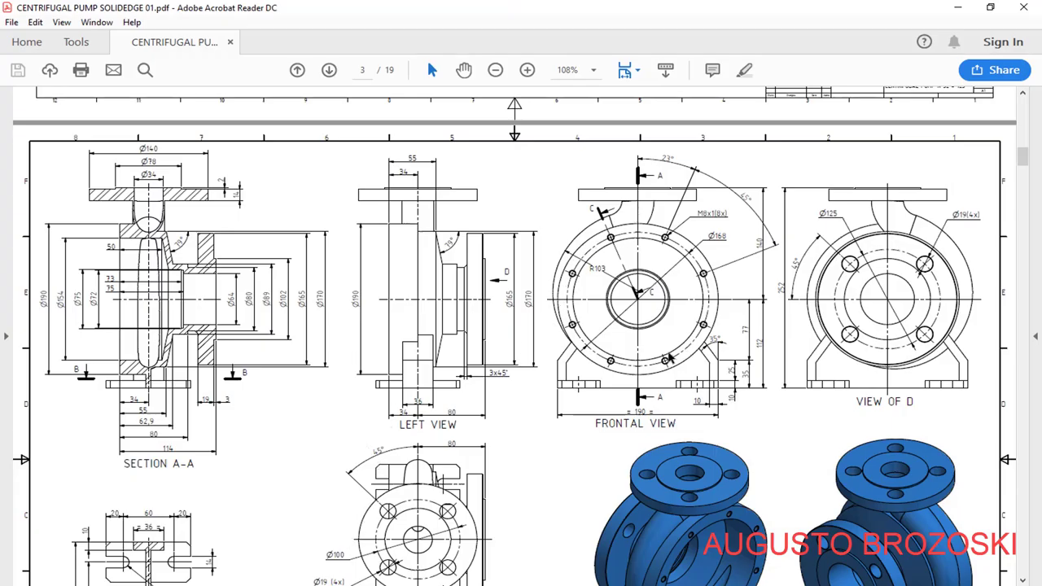
# Step: Scroll the pump drawing PDF to page 4's coil-type spiral views, then return to the model
pyautogui.scroll(-10, 456, 399)
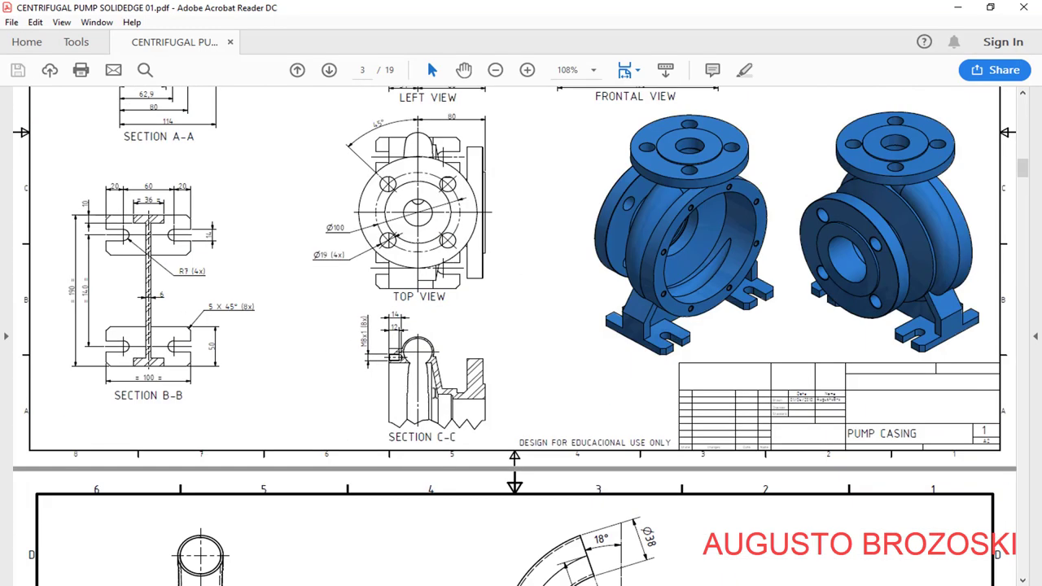
pyautogui.scroll(-3, 398, 387)
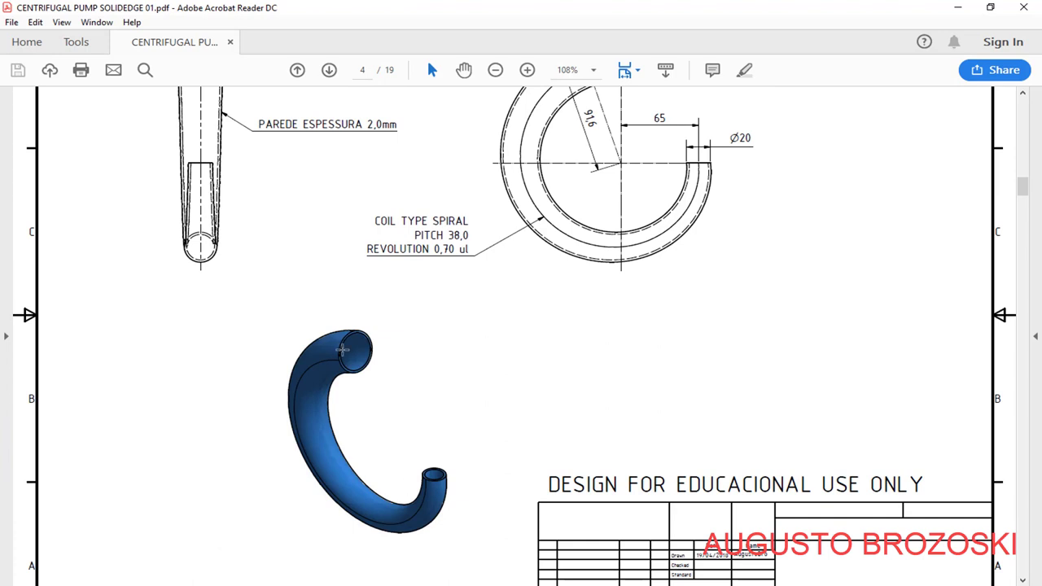
pyautogui.scroll(5, 343, 349)
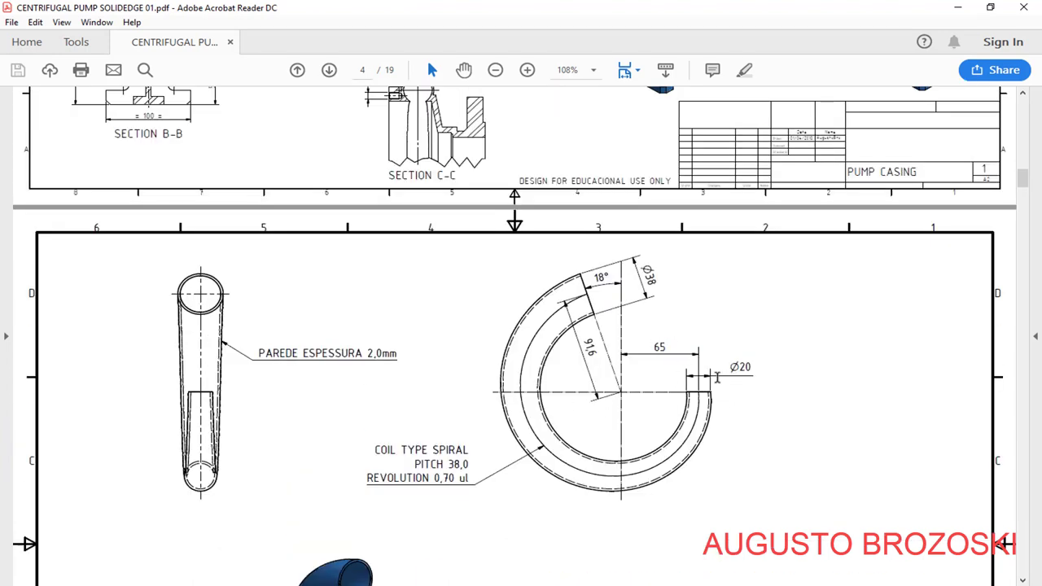
pyautogui.click(958, 7)
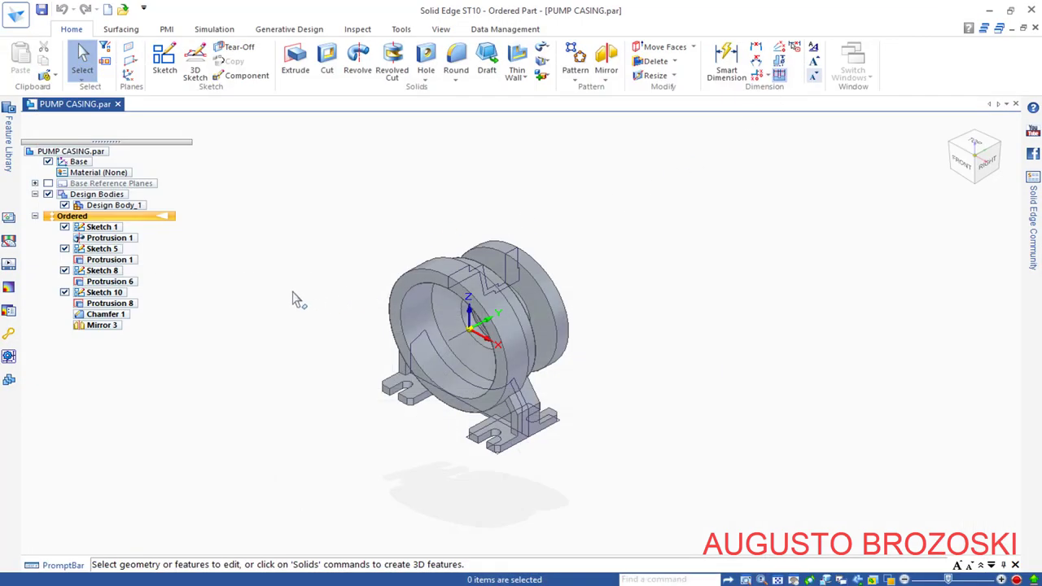
# Step: Hide all sketches using the PathFinder's Hide All > Sketches option
pyautogui.rightClick(127, 222)
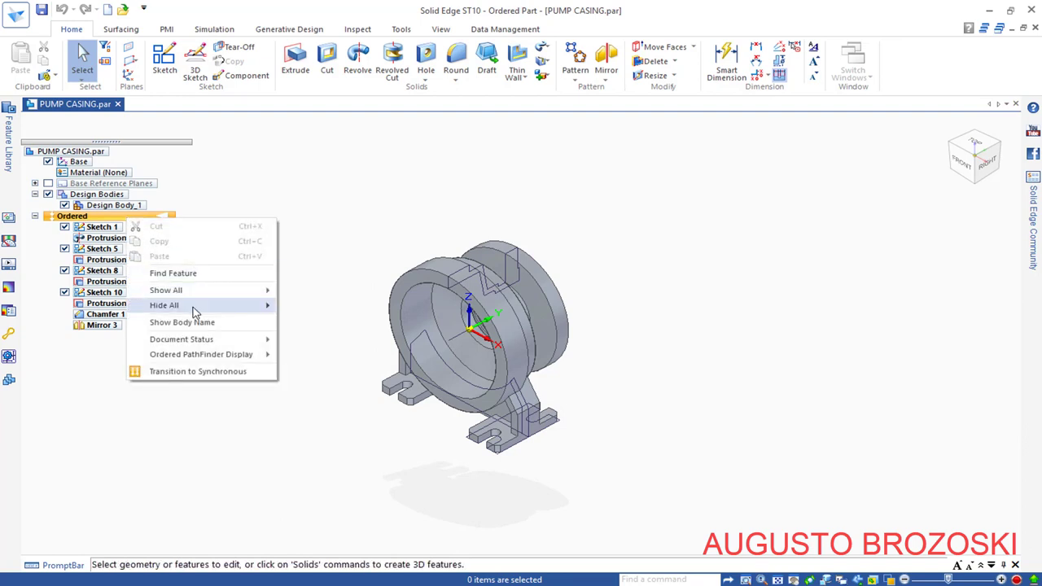
pyautogui.moveTo(200, 312)
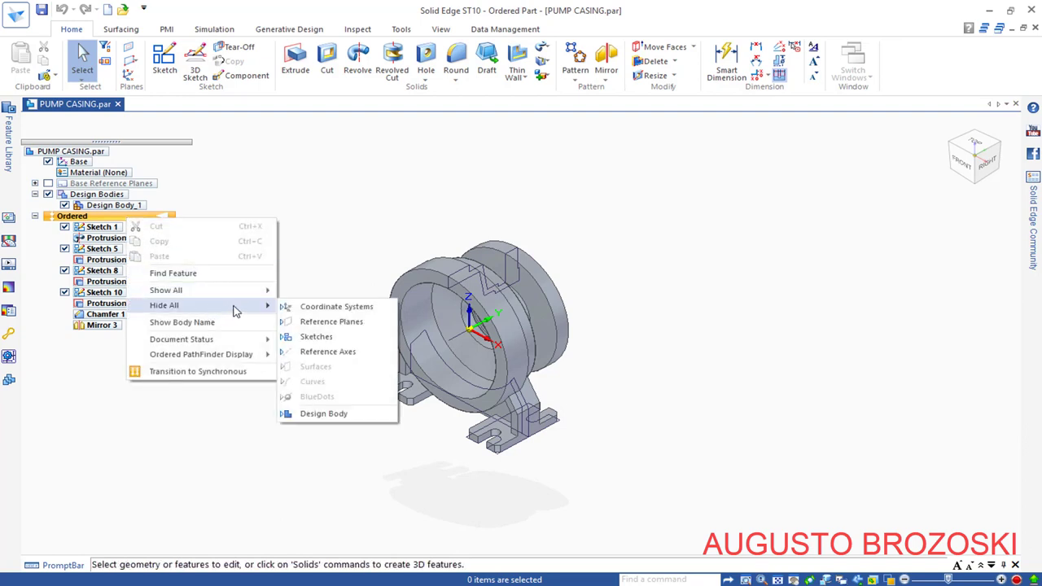
pyautogui.click(324, 336)
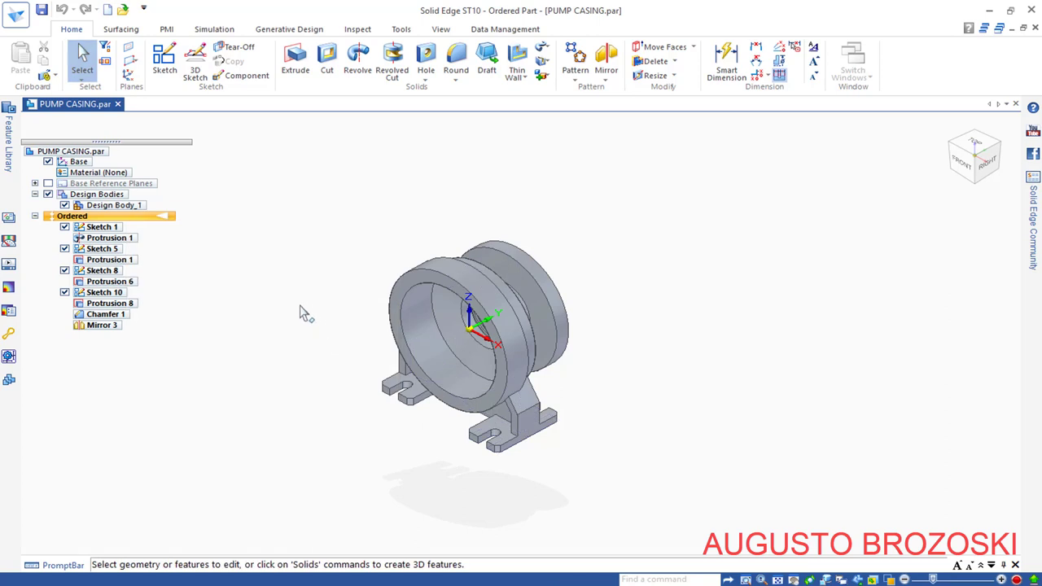
pyautogui.rightClick(127, 216)
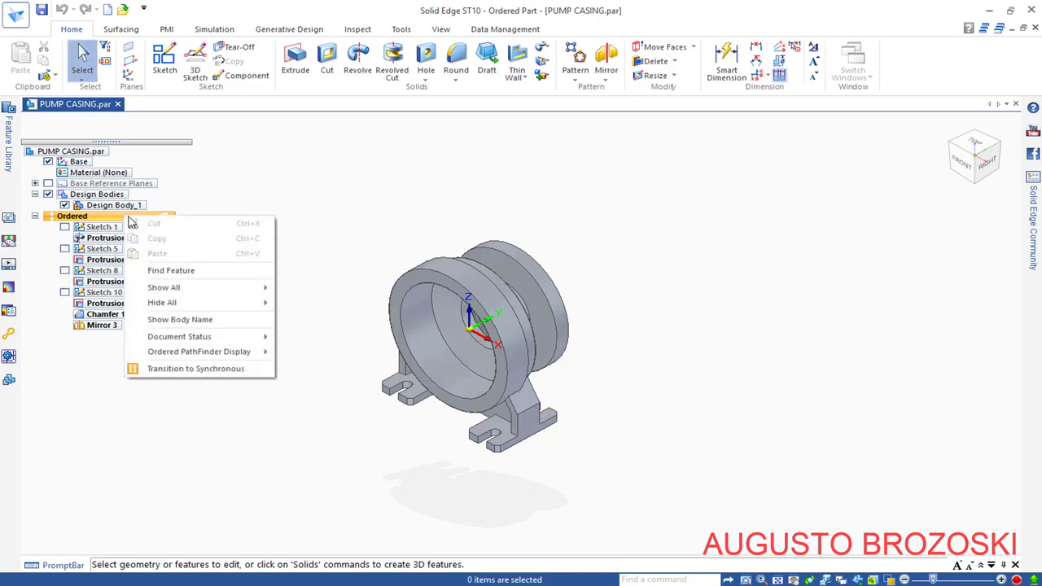
# Step: Hide the design body via Hide All > Design Body and start a new sketch
pyautogui.moveTo(198, 303)
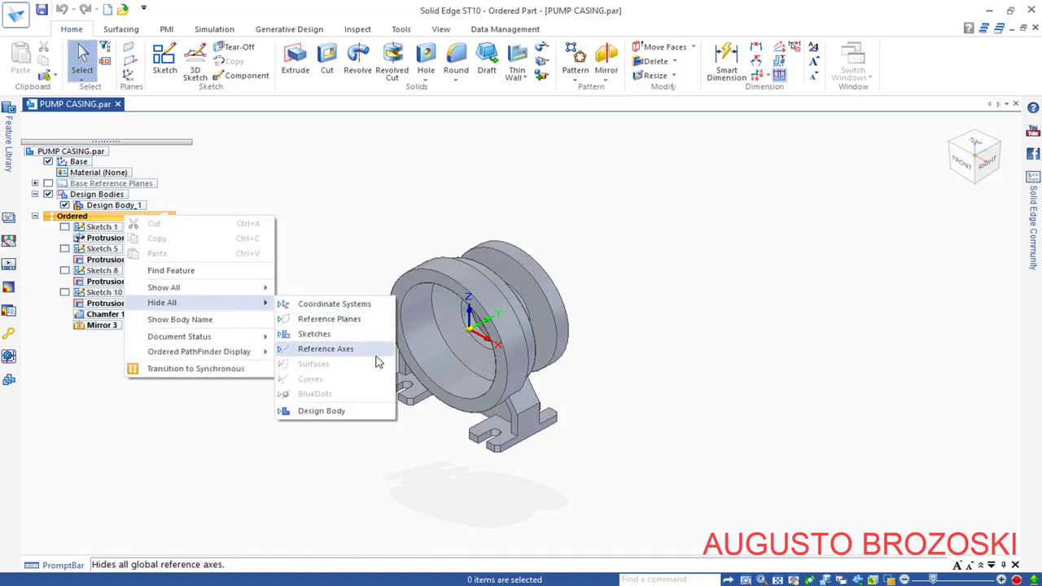
pyautogui.click(330, 414)
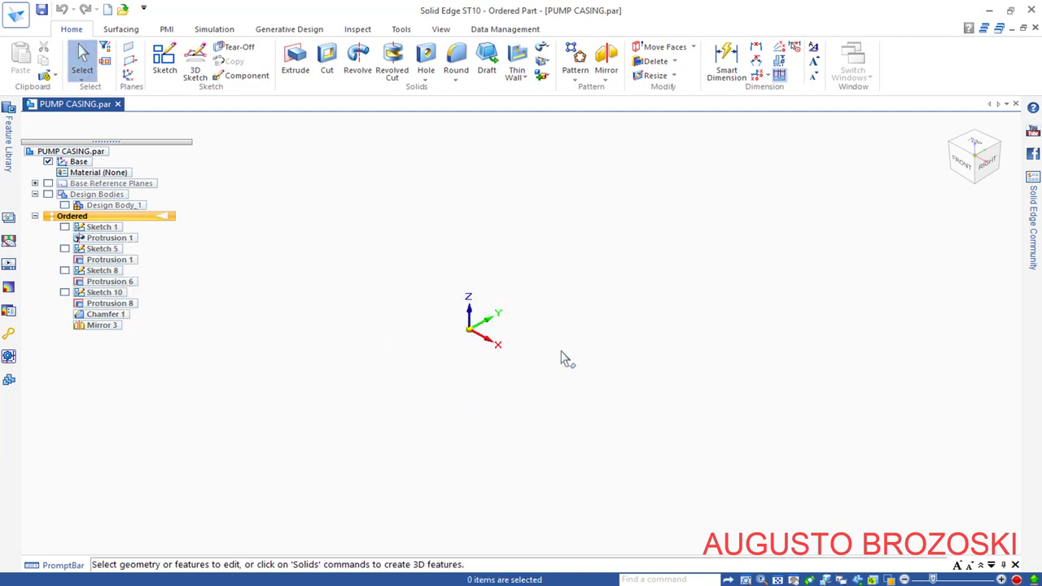
pyautogui.click(165, 72)
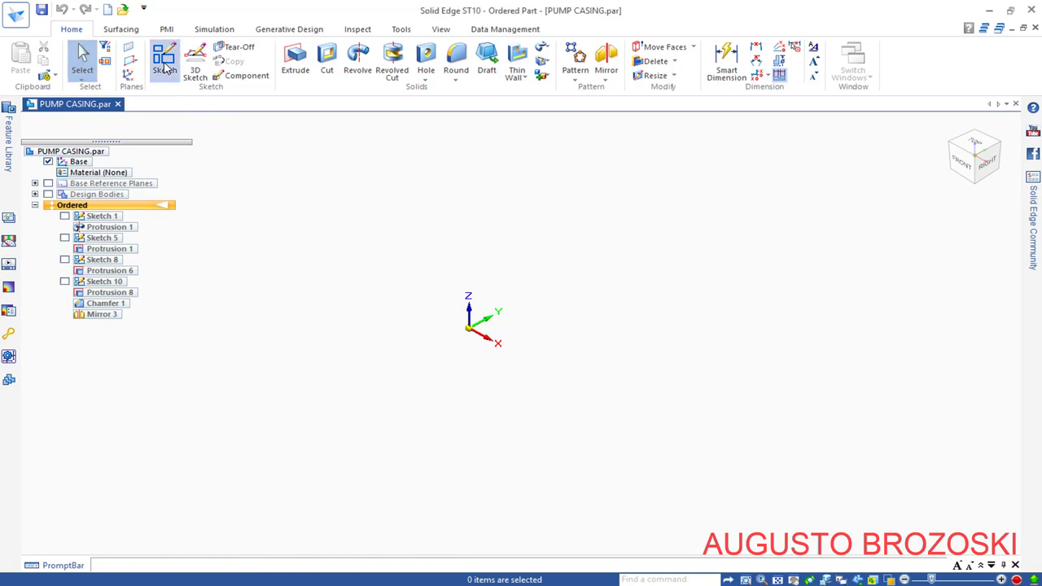
# Step: Place the sketch on the base plane and draw a circle centred on the X axis
pyautogui.click(513, 331)
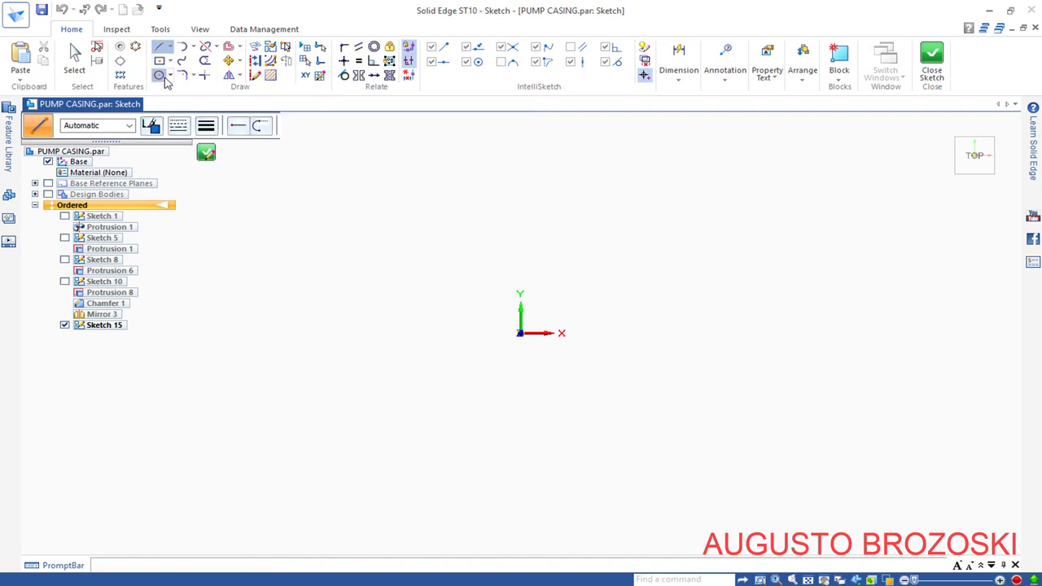
pyautogui.click(163, 77)
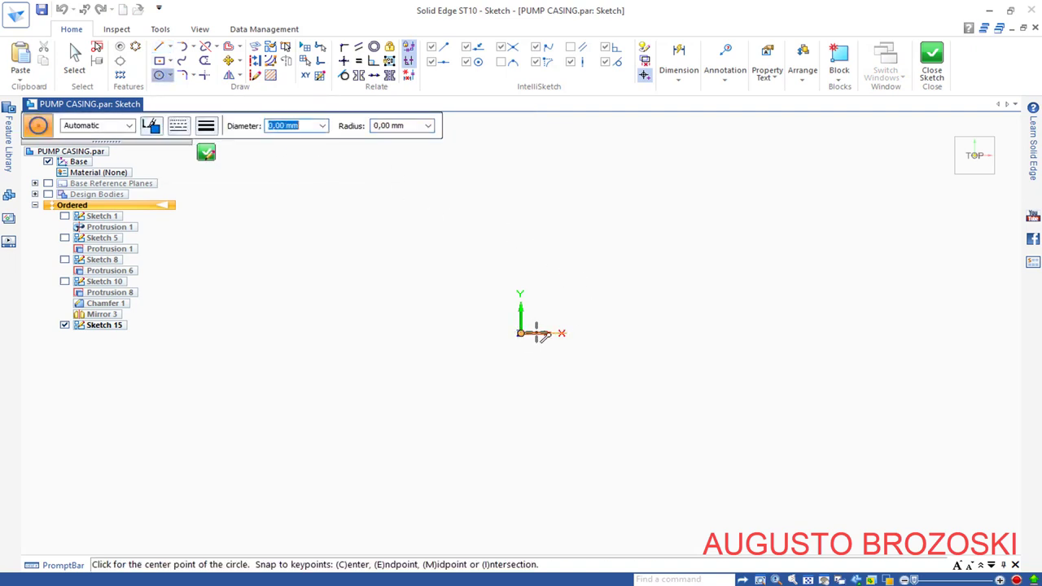
pyautogui.click(702, 333)
pyautogui.click(727, 308)
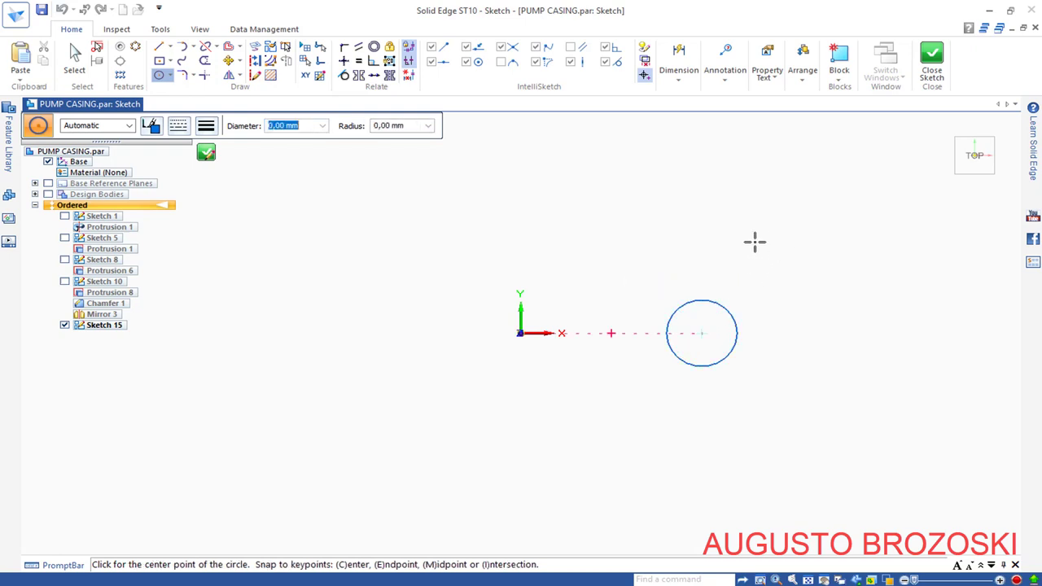
pyautogui.press('Escape')
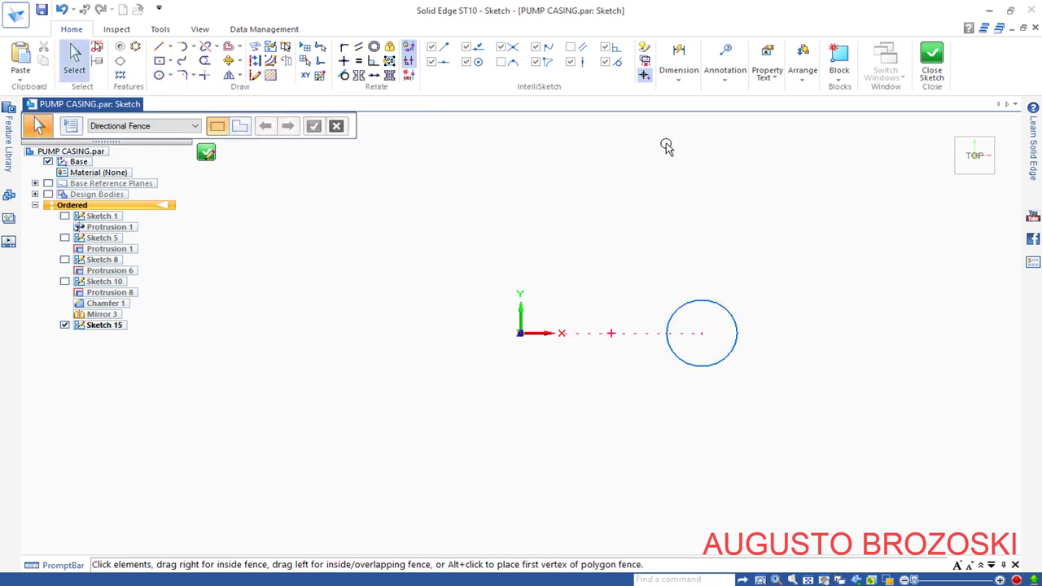
# Step: Dimension the circle's diameter as 20 mm
pyautogui.click(680, 81)
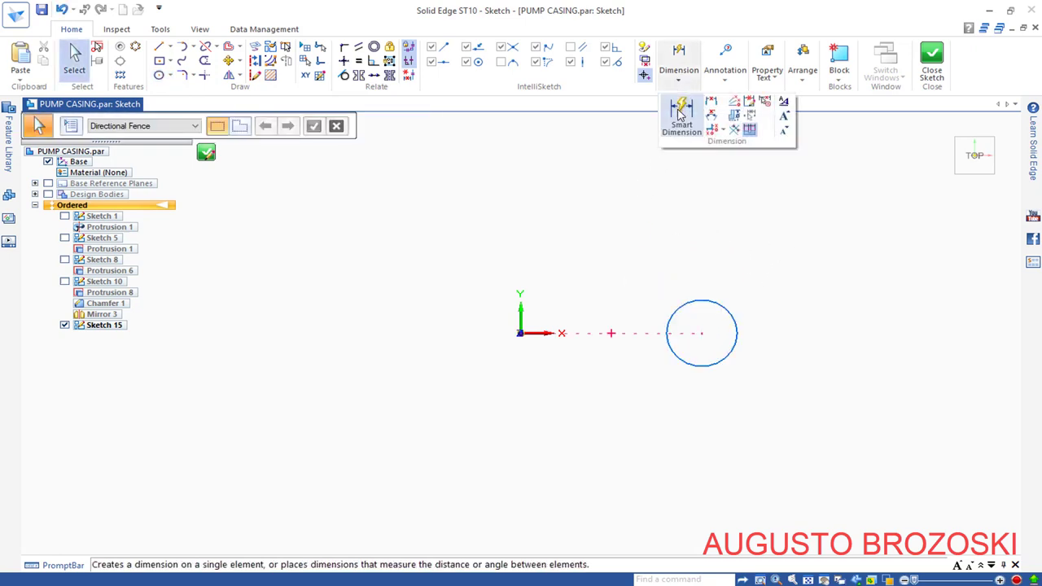
pyautogui.click(679, 112)
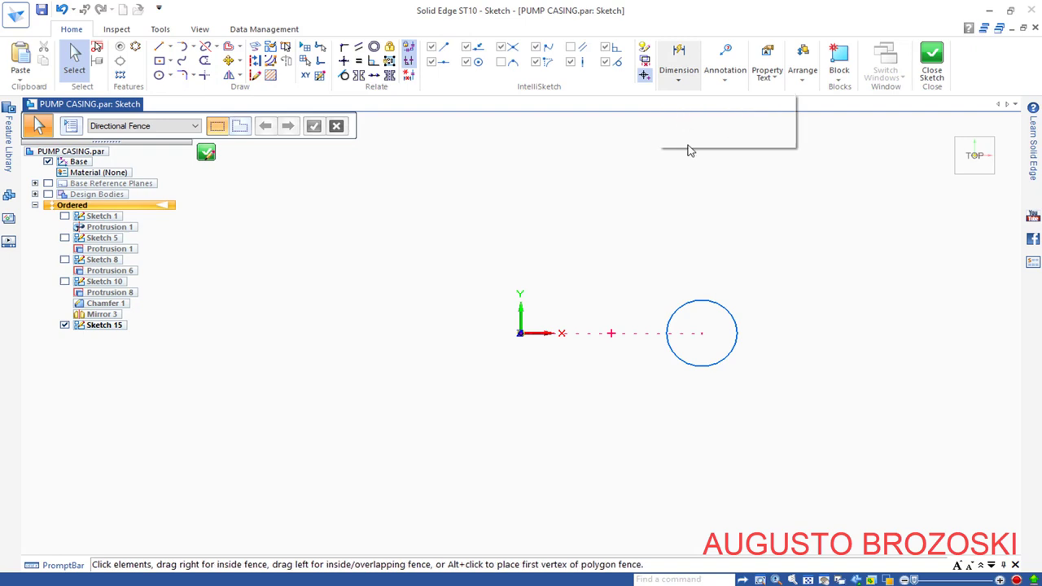
pyautogui.click(728, 311)
pyautogui.click(767, 276)
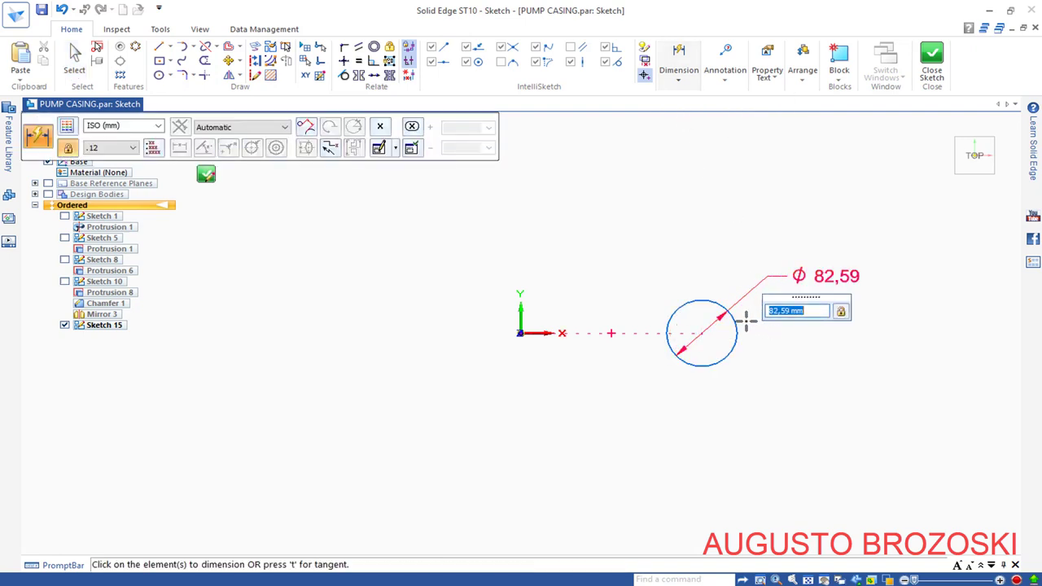
pyautogui.write('20')
pyautogui.press('Return')
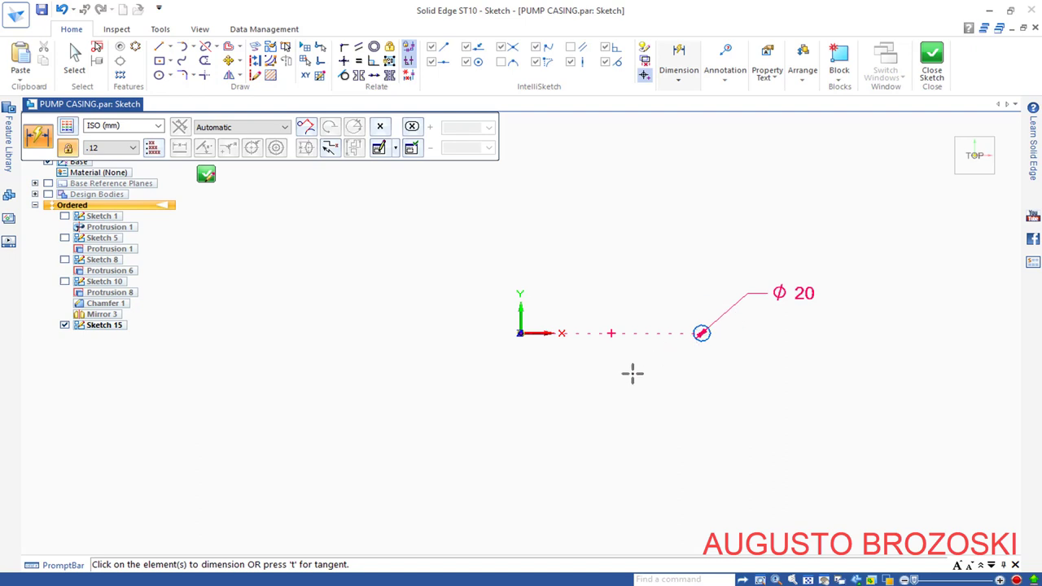
# Step: Place the circle centre 65 mm from the origin and compare against the spiral drawing
pyautogui.click(522, 333)
pyautogui.click(702, 334)
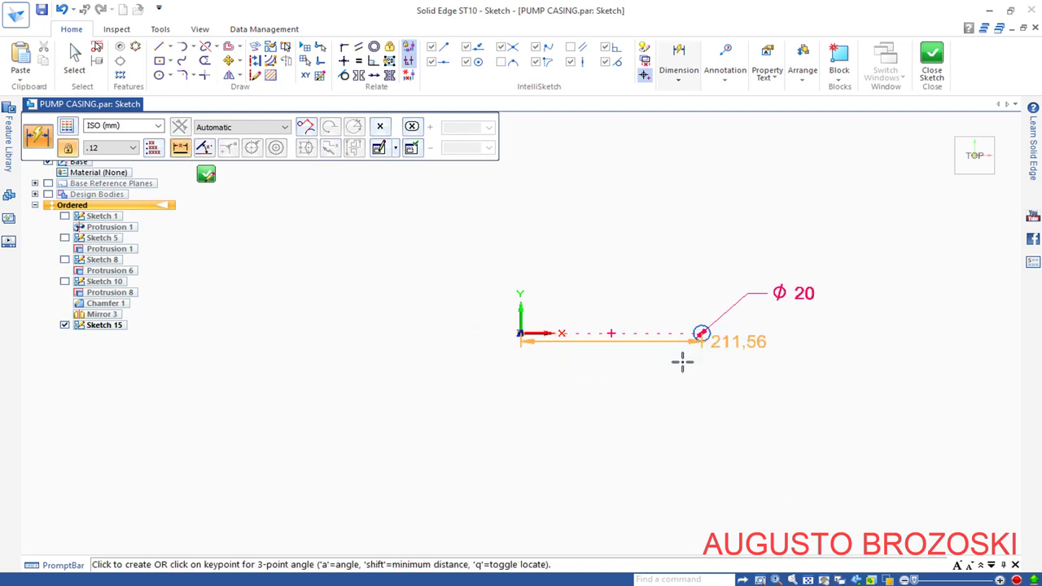
pyautogui.click(611, 401)
pyautogui.write('6')
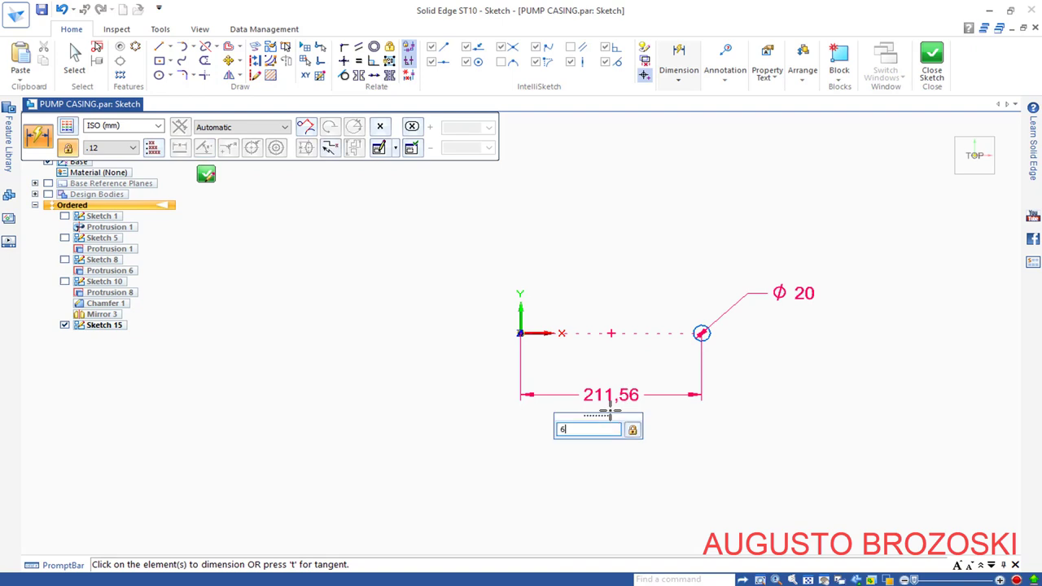
pyautogui.write('5')
pyautogui.press('Return')
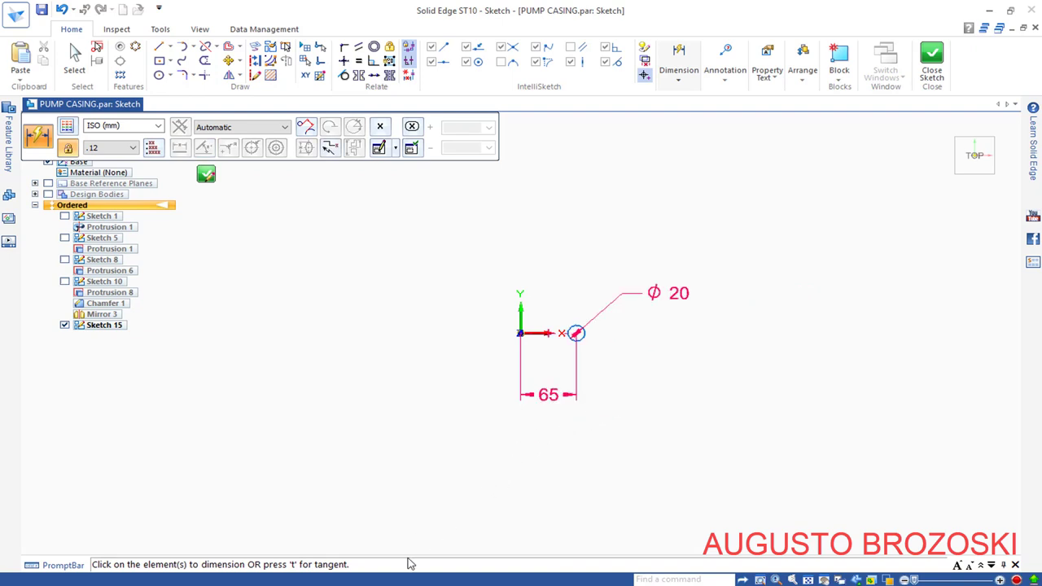
pyautogui.hotkey('alt', 'Tab')
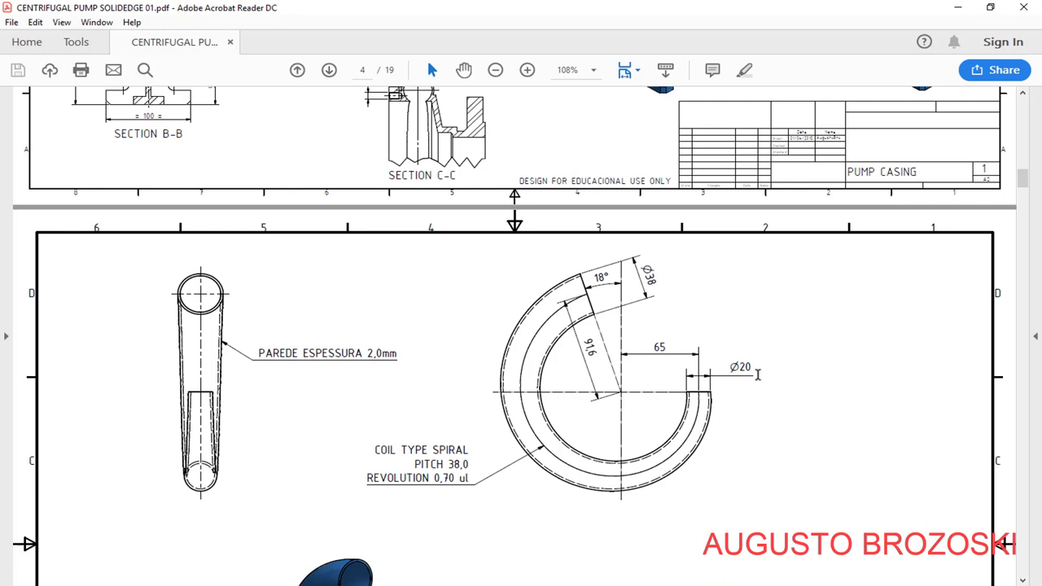
pyautogui.click(953, 9)
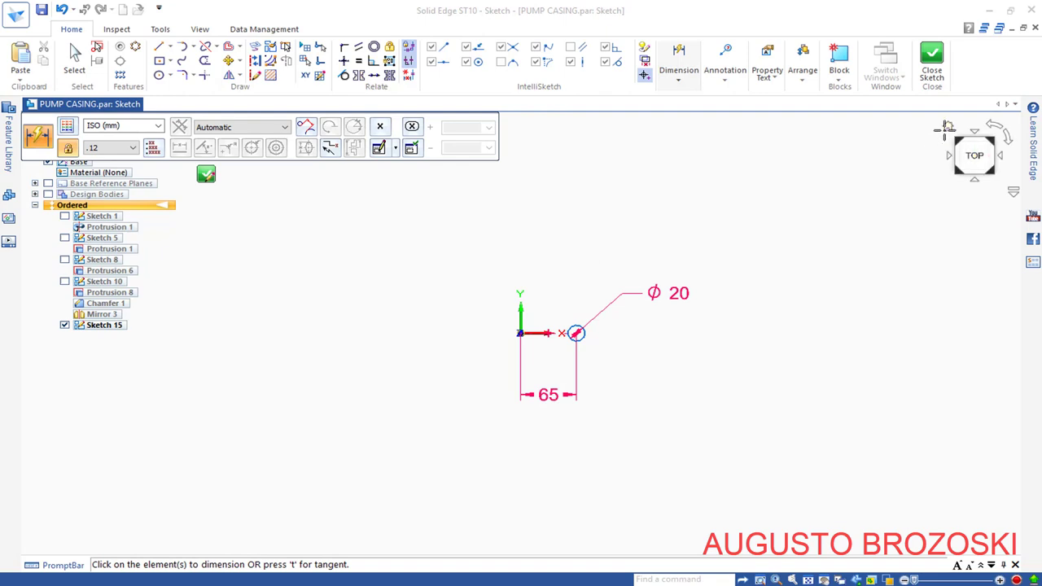
# Step: In isometric view, draw a line from the sketch origin upward along the Y axis
pyautogui.hotkey('ctrl', 'i')
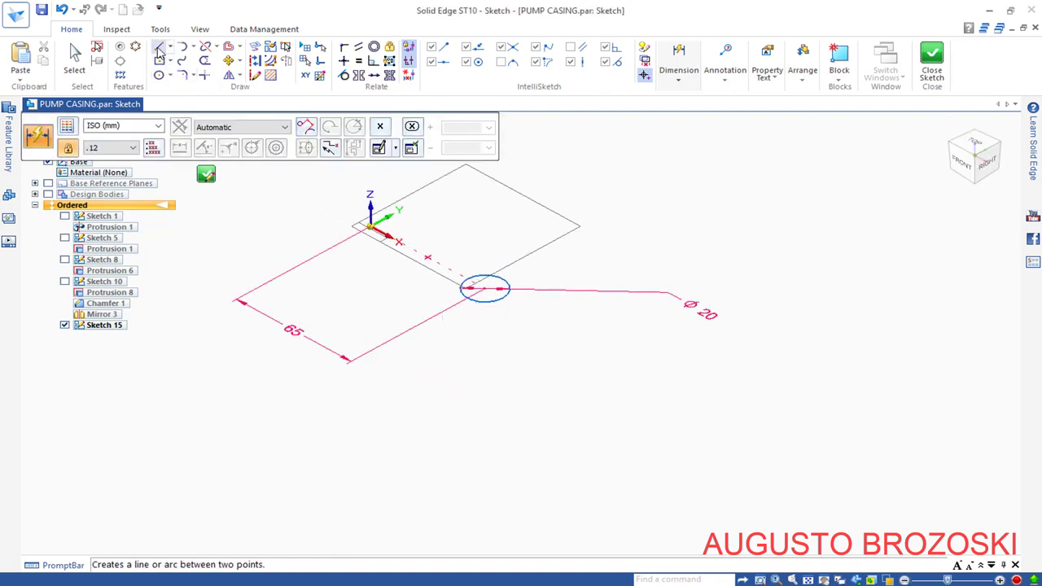
pyautogui.click(159, 47)
pyautogui.scroll(3, 364, 192)
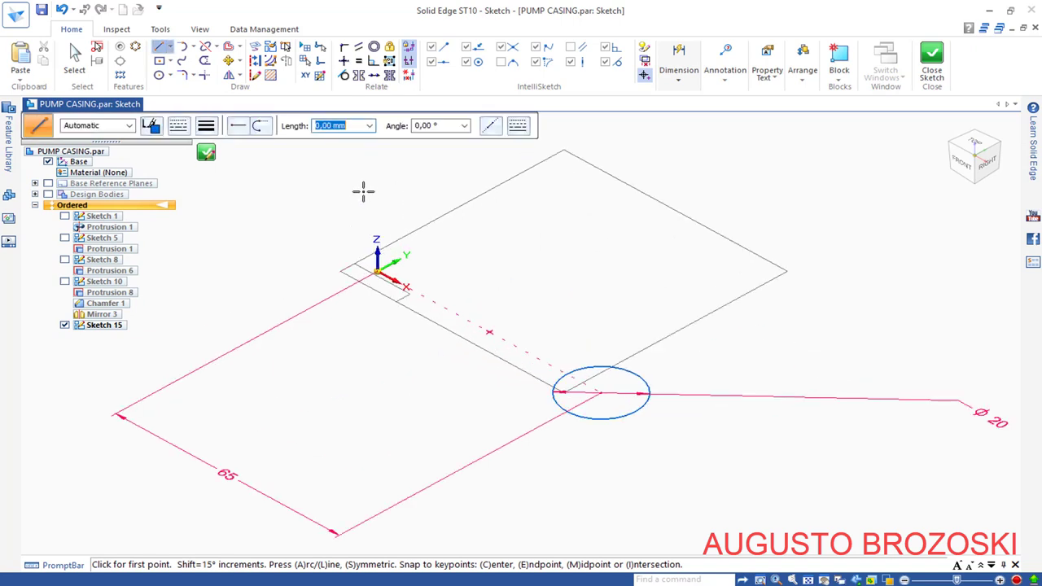
pyautogui.click(377, 269)
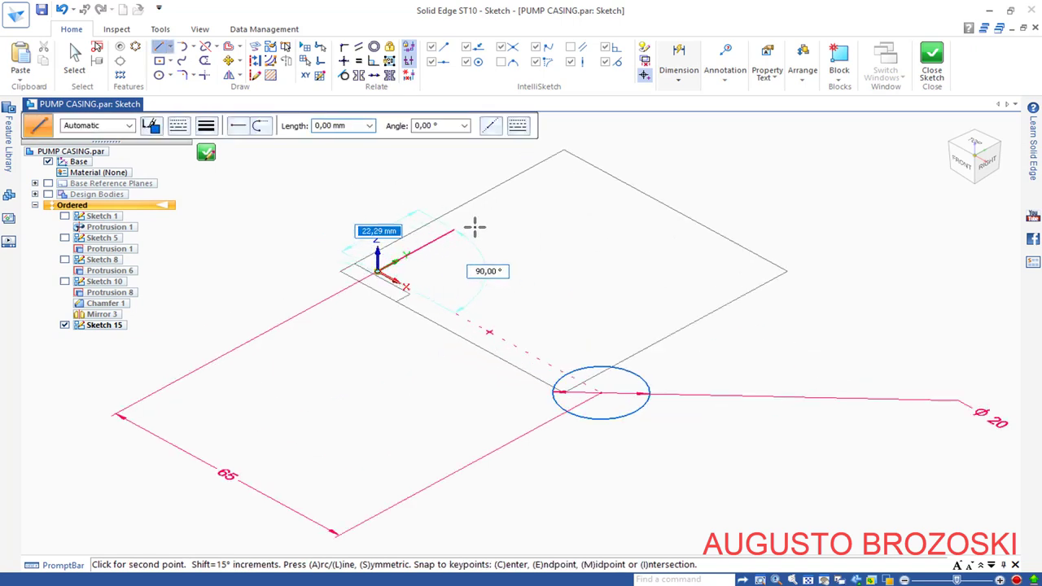
pyautogui.click(526, 190)
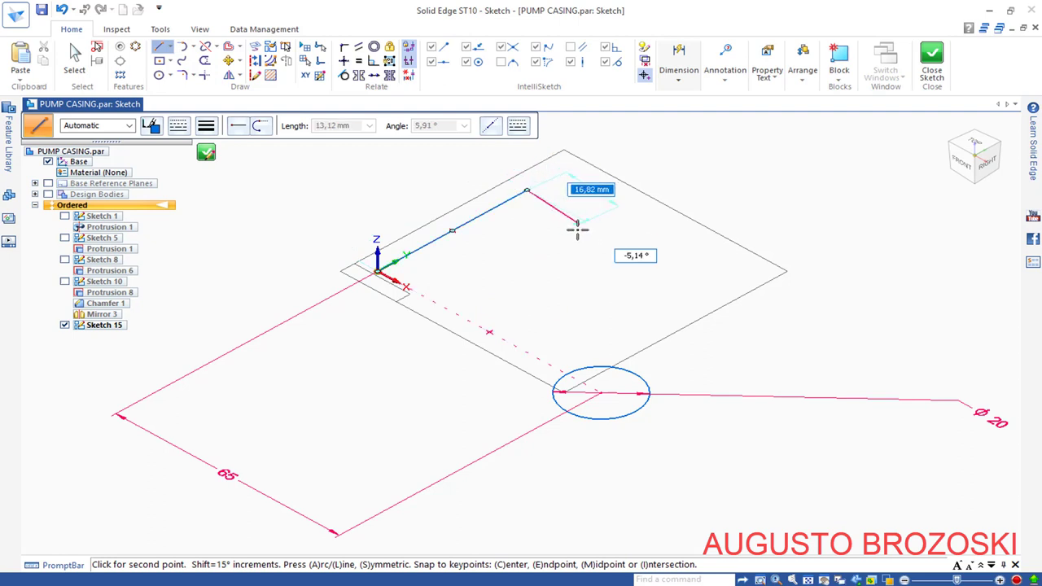
pyautogui.press('Escape')
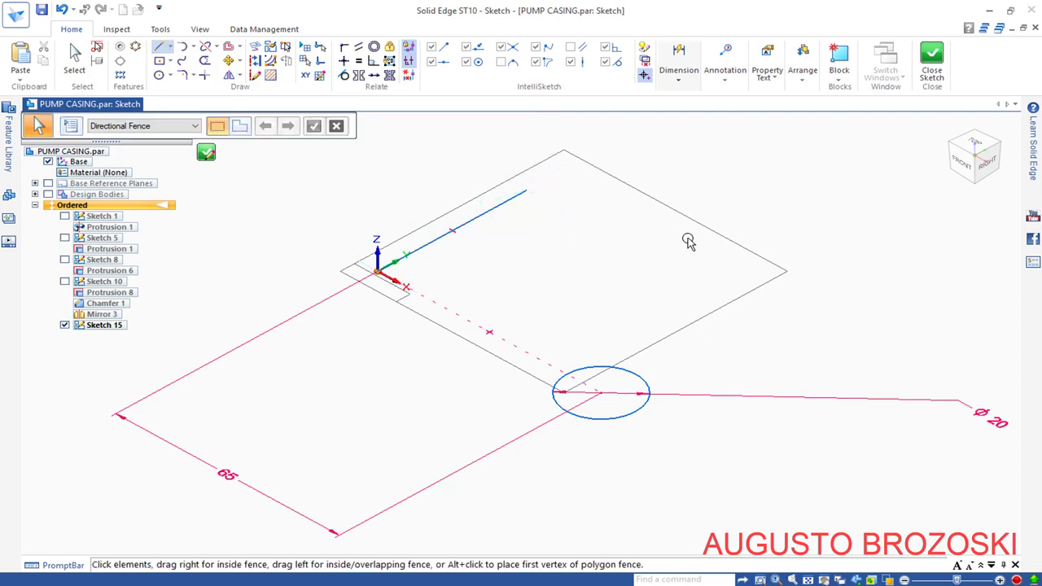
# Step: From the top view, convert the new vertical line to construction geometry
pyautogui.click(973, 144)
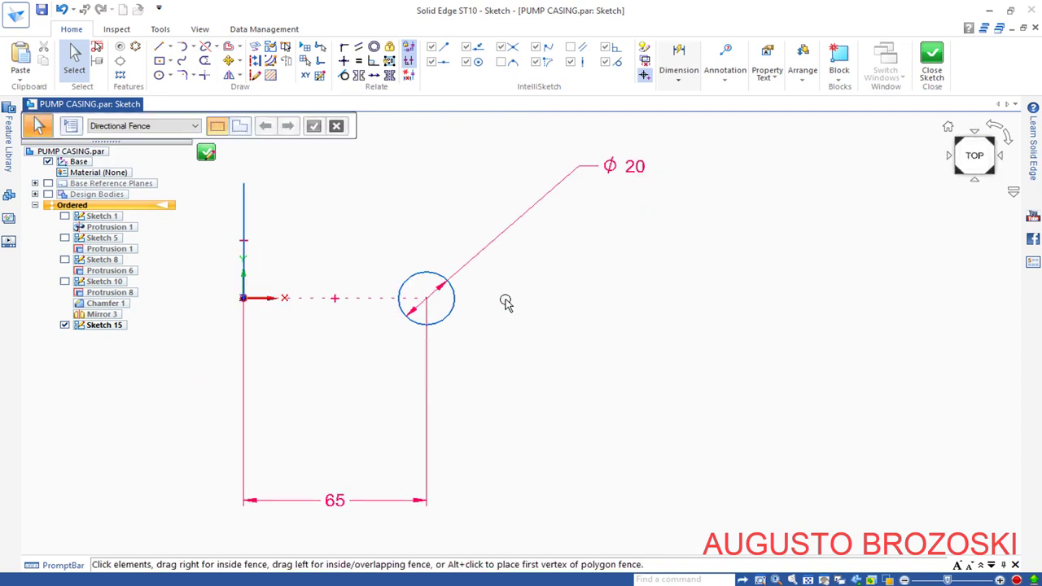
pyautogui.scroll(3, 376, 257)
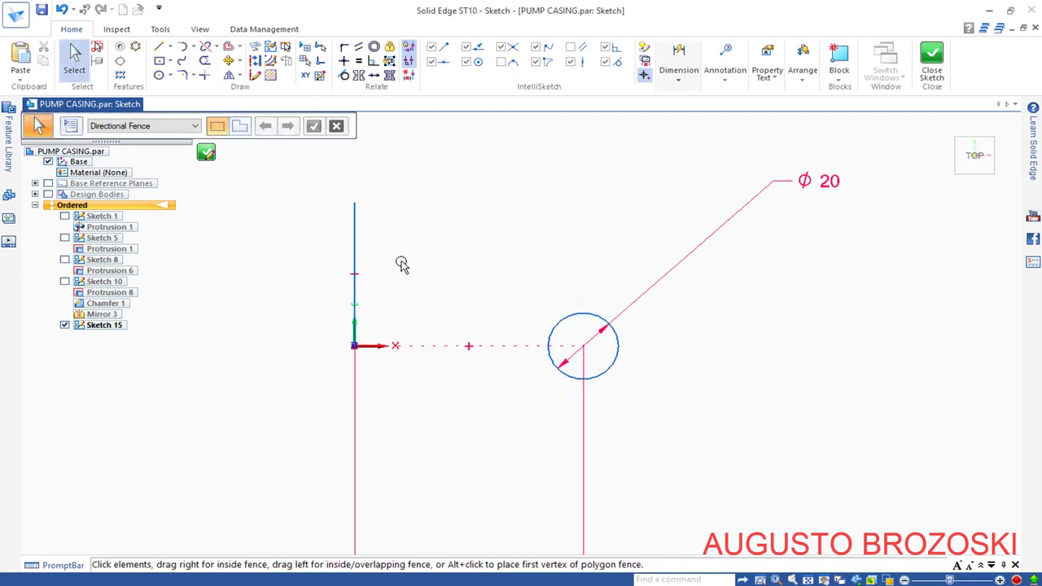
pyautogui.click(356, 244)
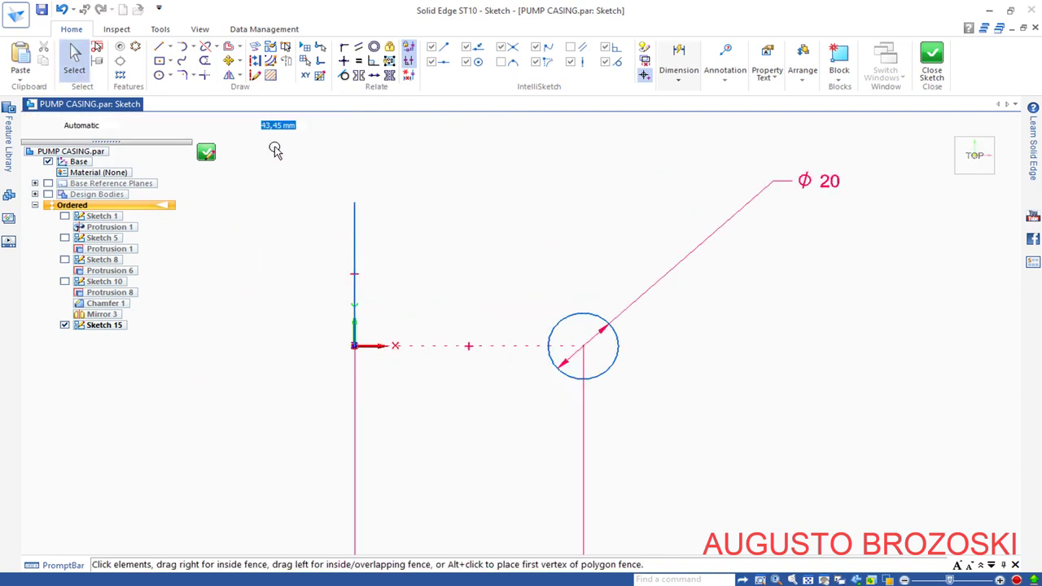
pyautogui.click(255, 62)
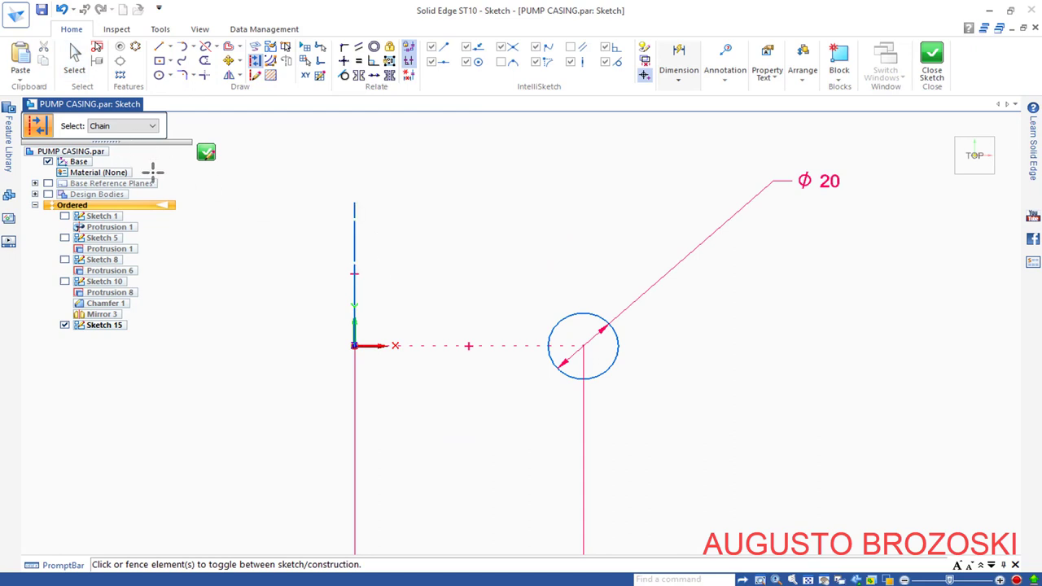
pyautogui.press('Escape')
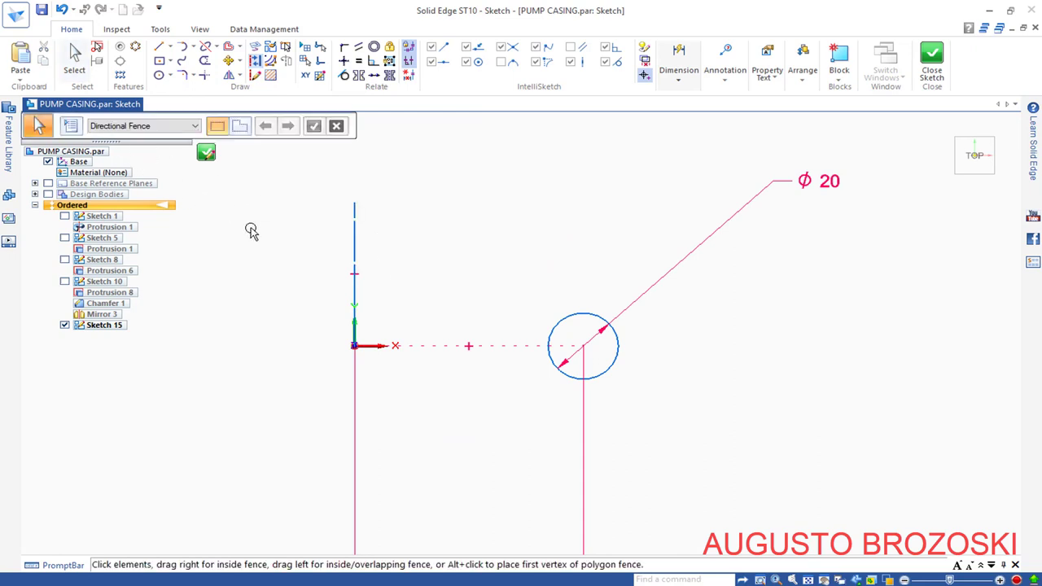
# Step: Smart-dimension the vertical construction line to 40 mm, then close the sketch
pyautogui.click(687, 76)
pyautogui.click(681, 110)
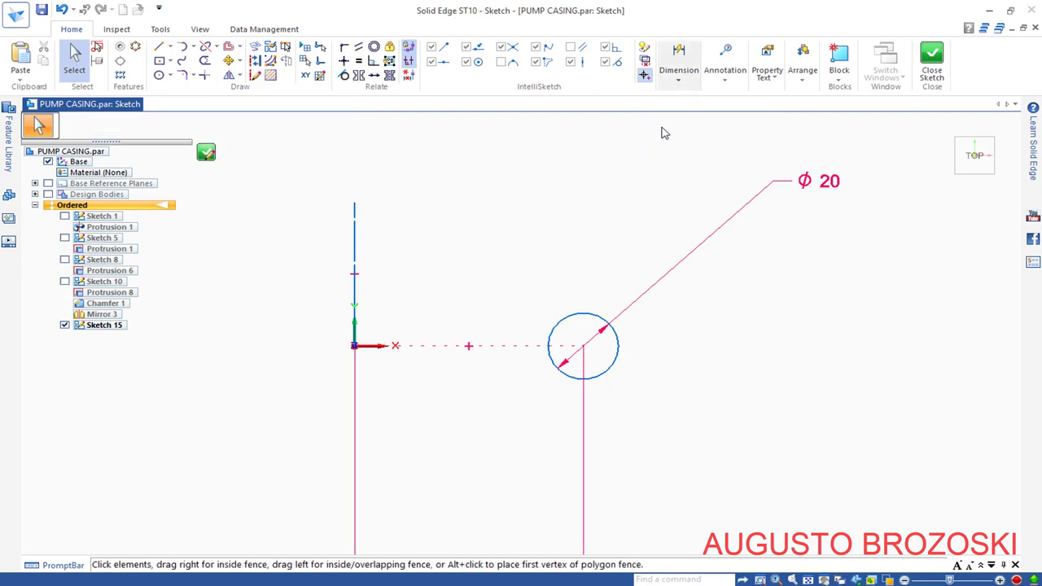
pyautogui.click(355, 255)
pyautogui.click(307, 281)
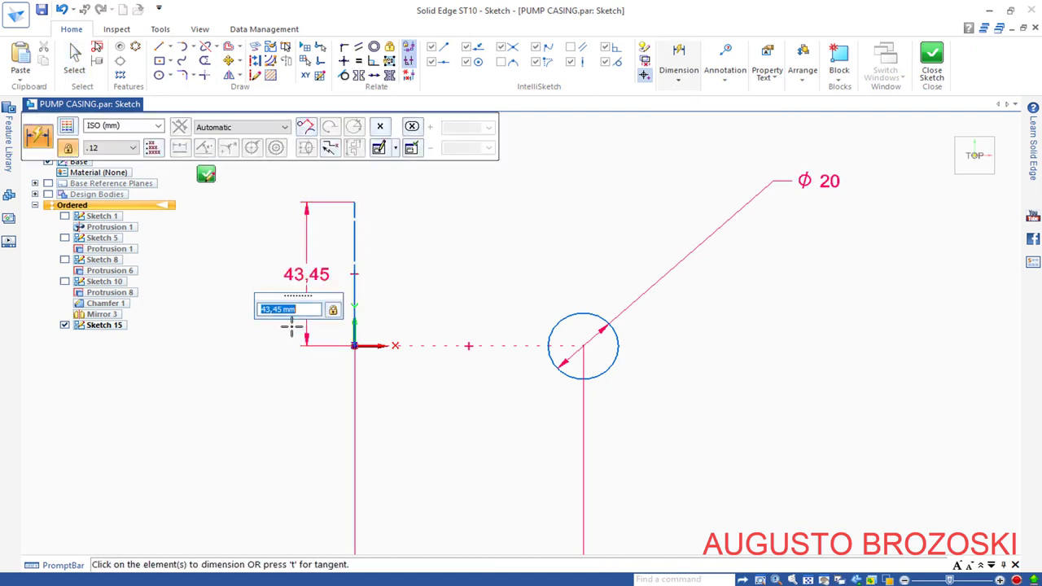
pyautogui.write('40')
pyautogui.press('Return')
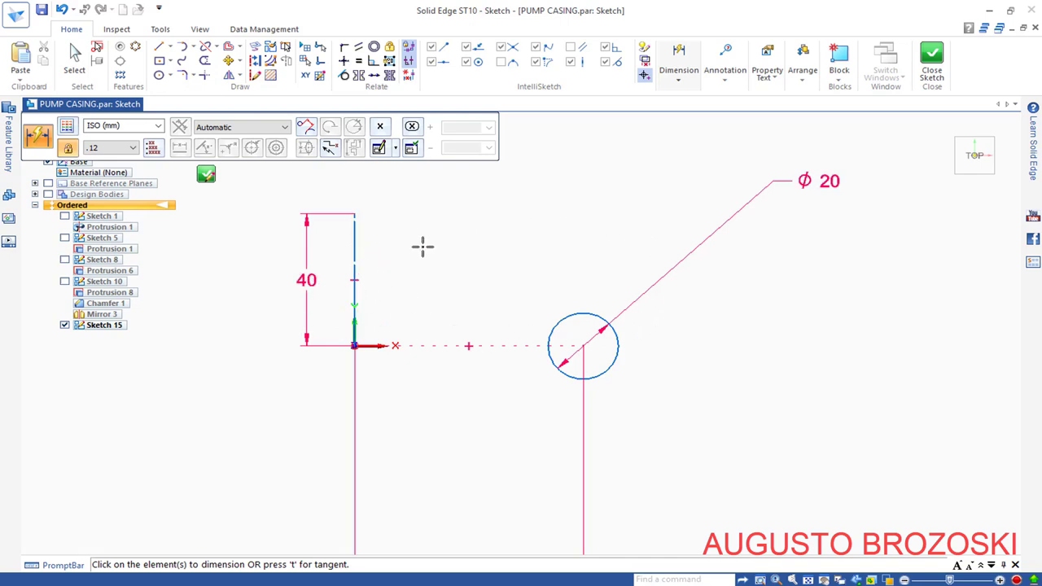
pyautogui.click(931, 59)
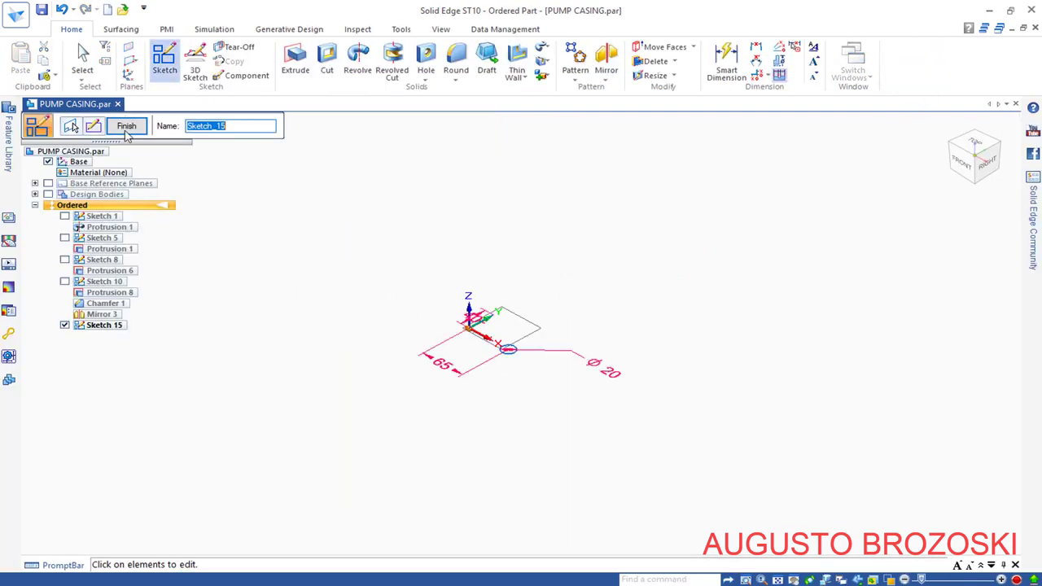
# Step: Finish Sketch 15, decline starting another sketch, and bring up the Surfacing tools
pyautogui.click(126, 131)
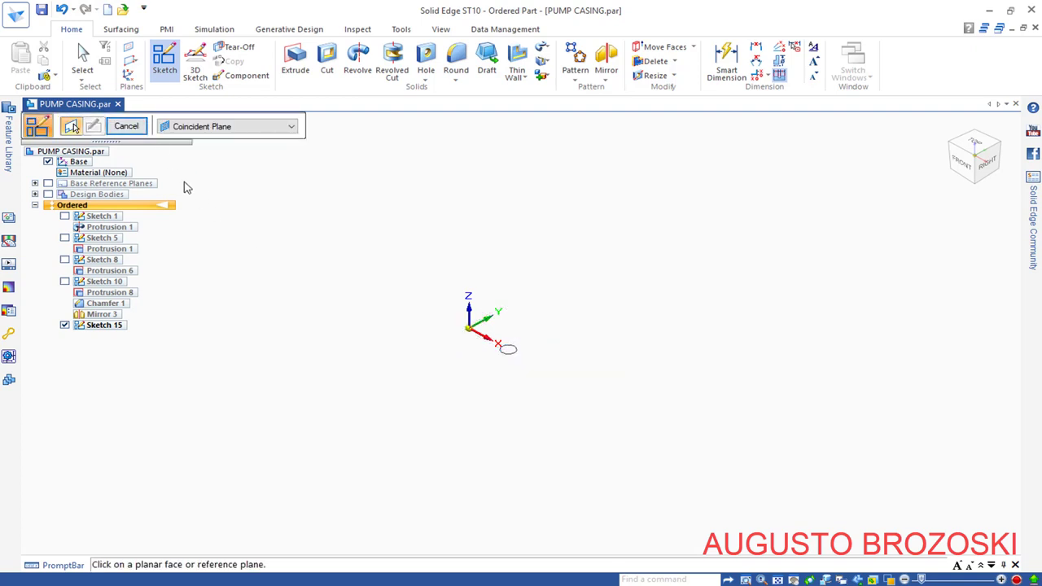
pyautogui.click(127, 129)
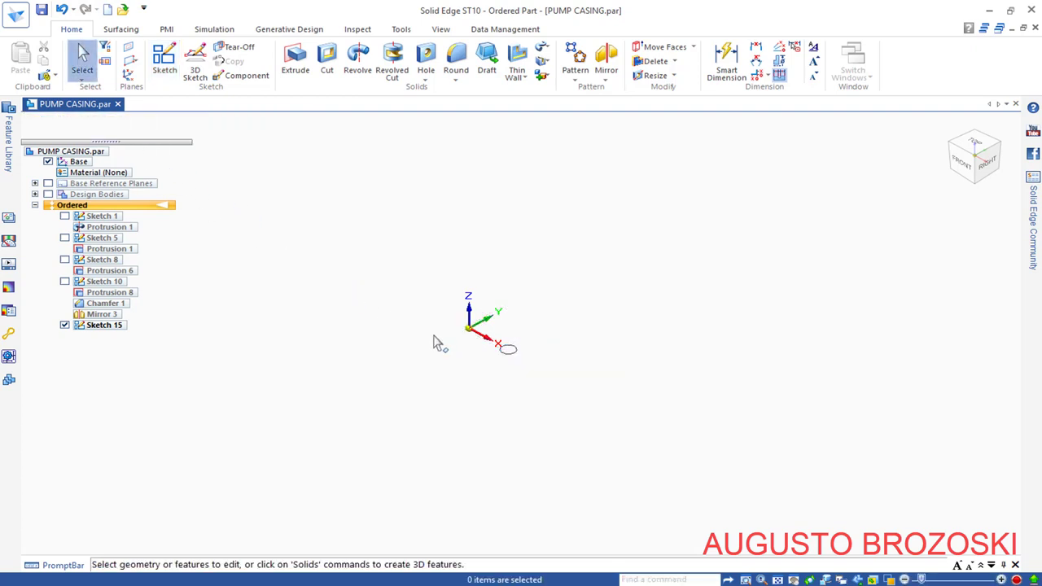
pyautogui.click(121, 28)
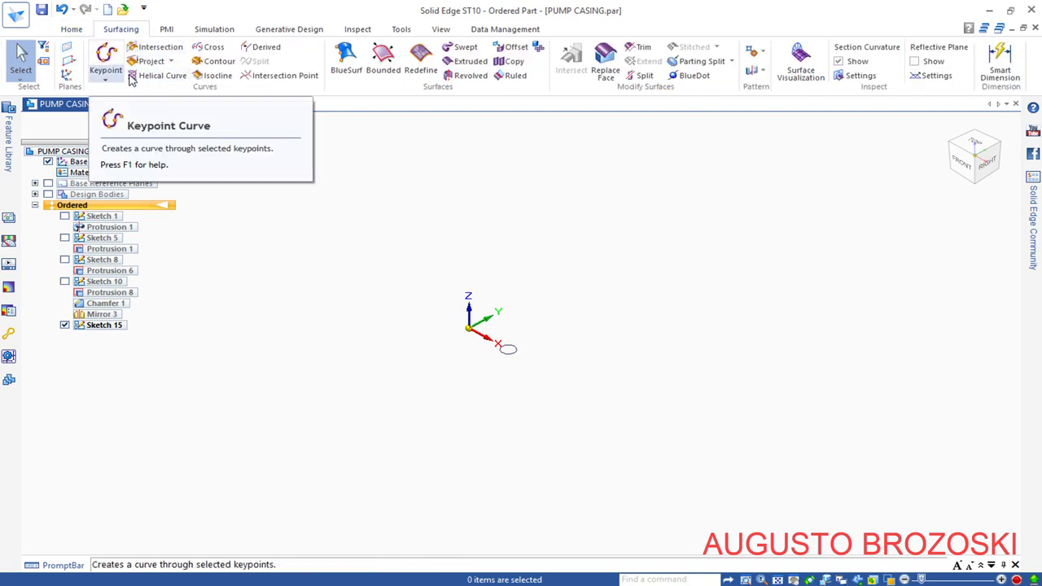
# Step: Start a Helical Curve with its axis from the origin to the construction line's endpoint
pyautogui.click(156, 79)
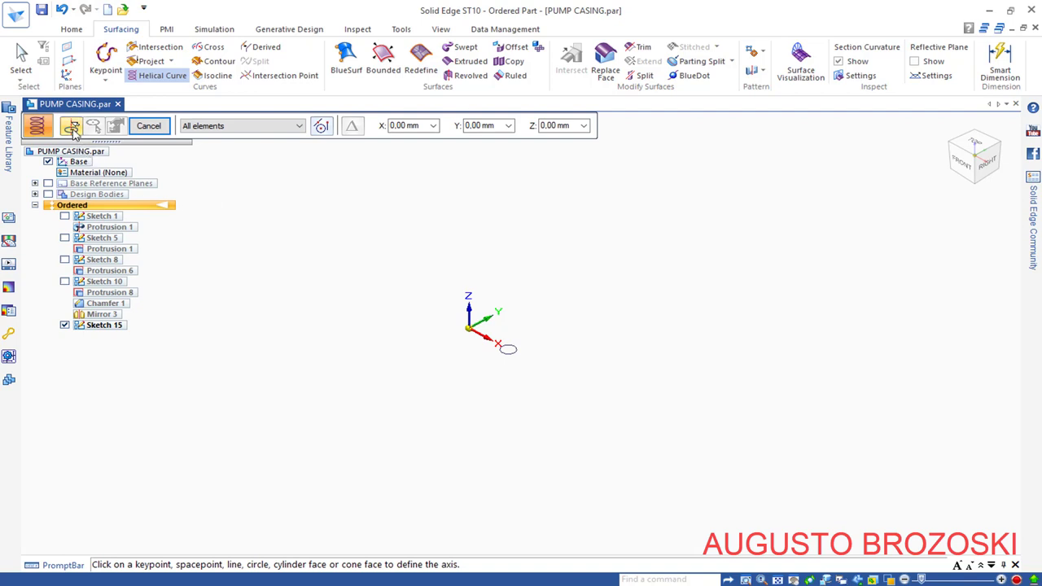
pyautogui.scroll(4, 435, 323)
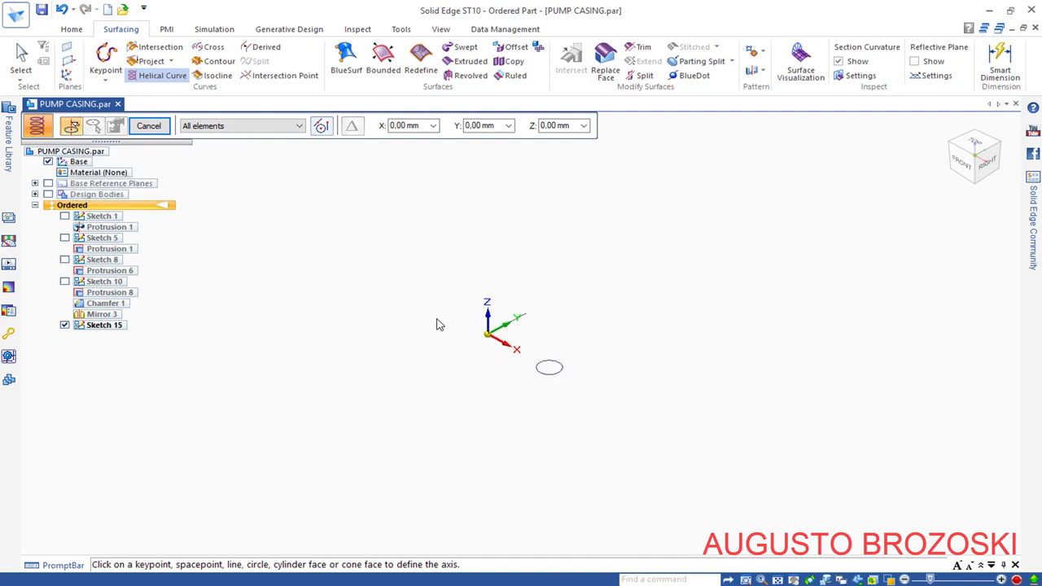
pyautogui.click(505, 343)
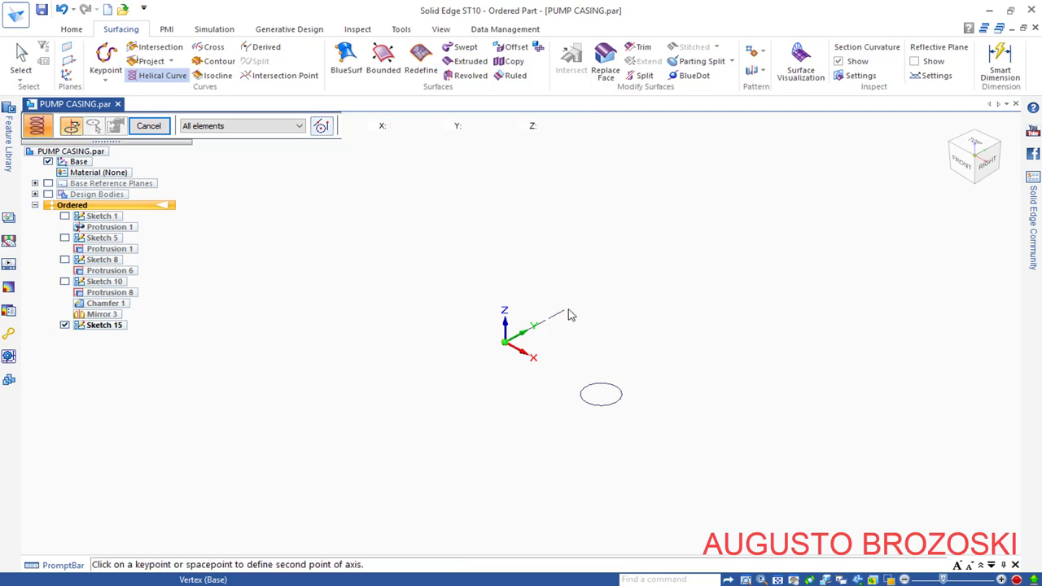
pyautogui.click(638, 275)
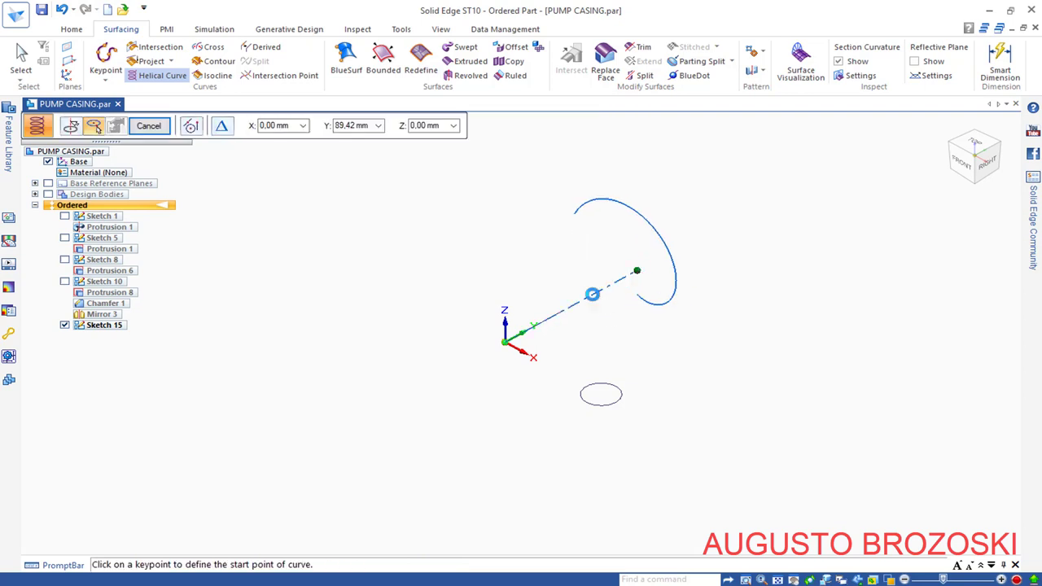
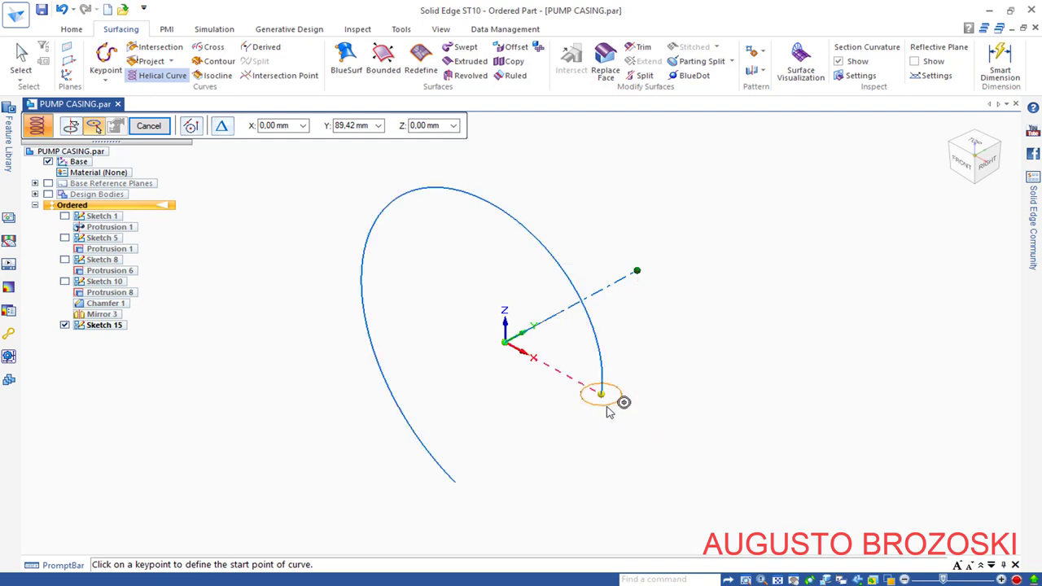
# Step: Start the spiral at the keypoint, make it left-handed with a 184 mm end diameter
pyautogui.click(606, 414)
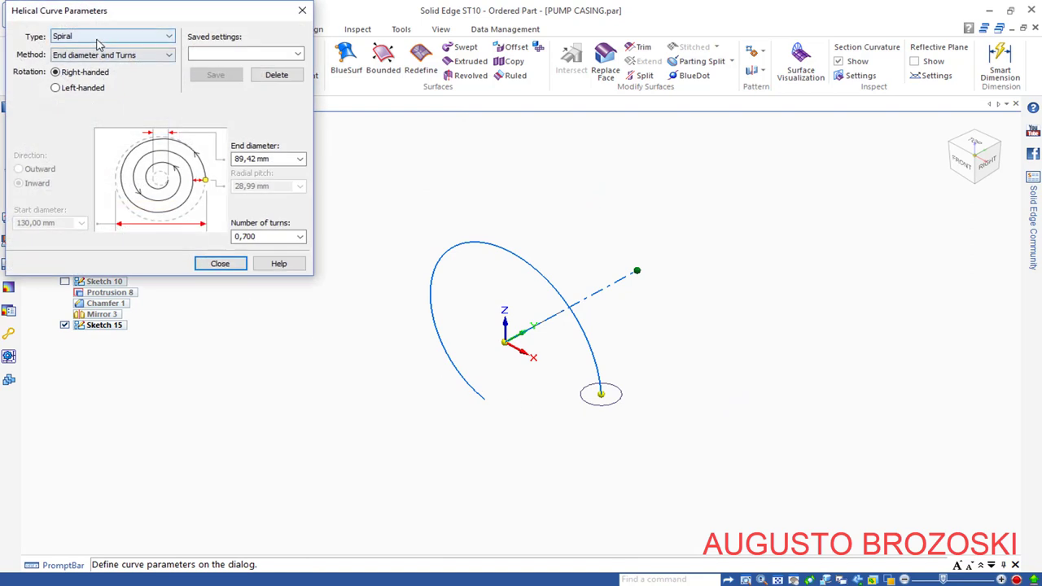
pyautogui.click(138, 55)
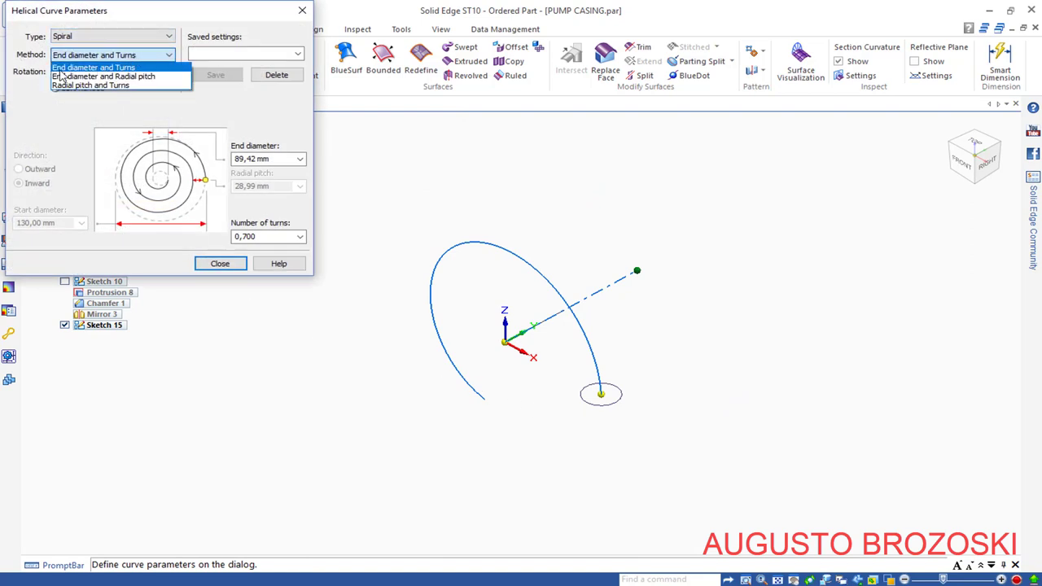
pyautogui.click(137, 56)
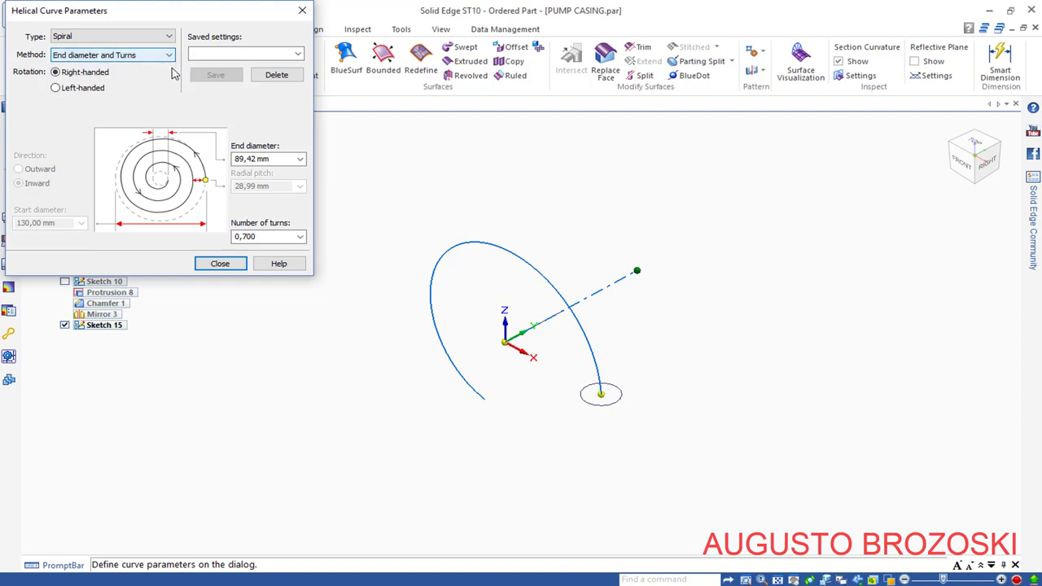
pyautogui.click(57, 90)
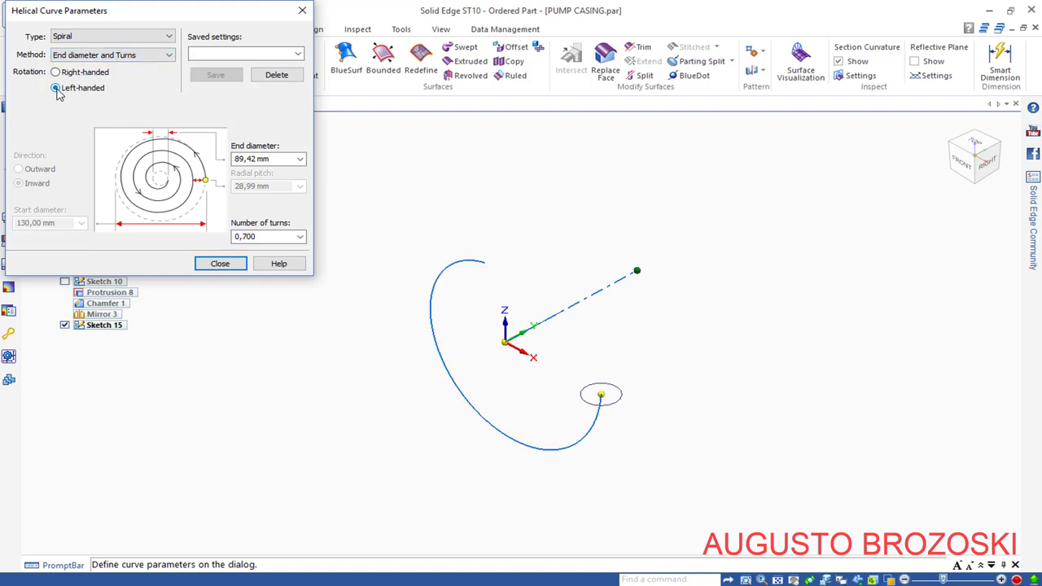
pyautogui.click(248, 237)
pyautogui.moveTo(273, 159); pyautogui.dragTo(220, 163)
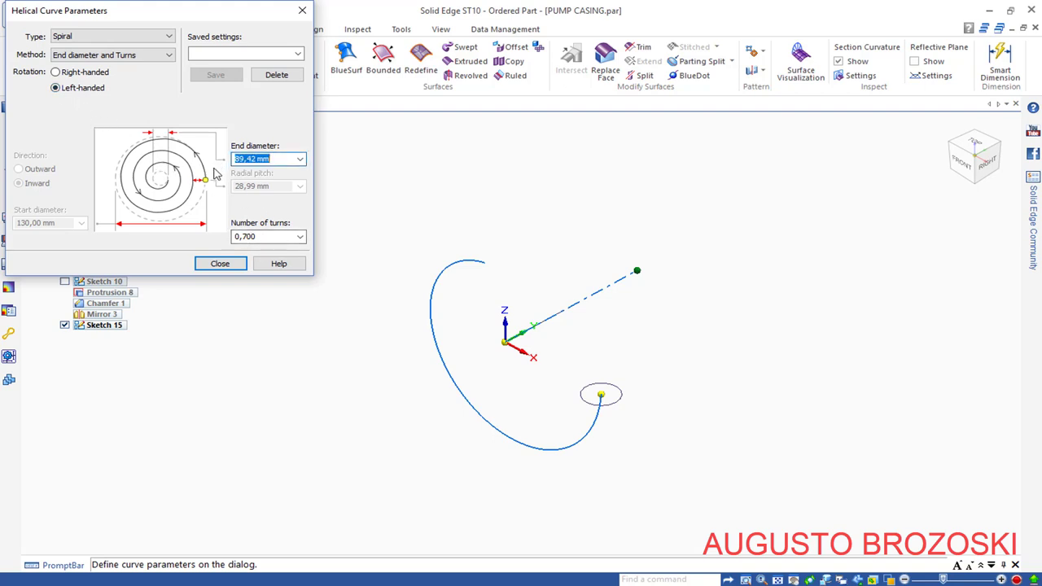
pyautogui.write('184')
pyautogui.press('Tab')
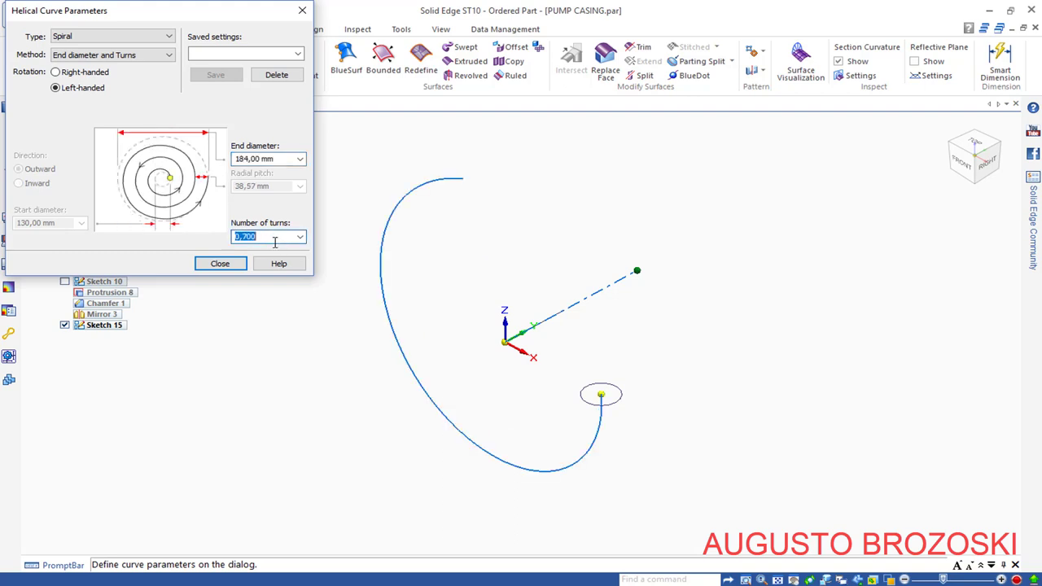
# Step: Check the spiral from the front and finish it as Helical Curve 6
pyautogui.hotkey('ctrl', 'f')
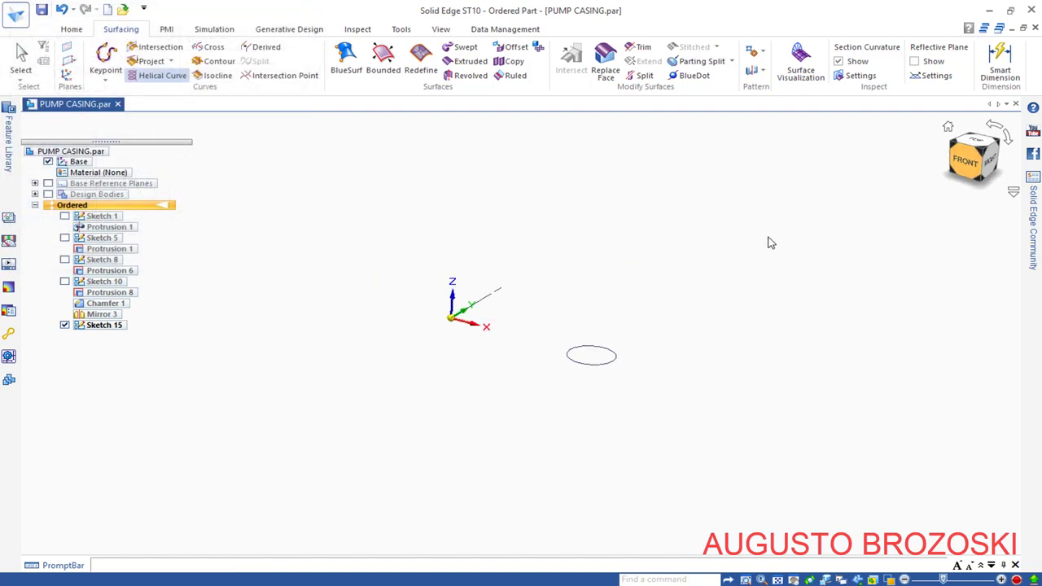
pyautogui.scroll(-3, 680, 301)
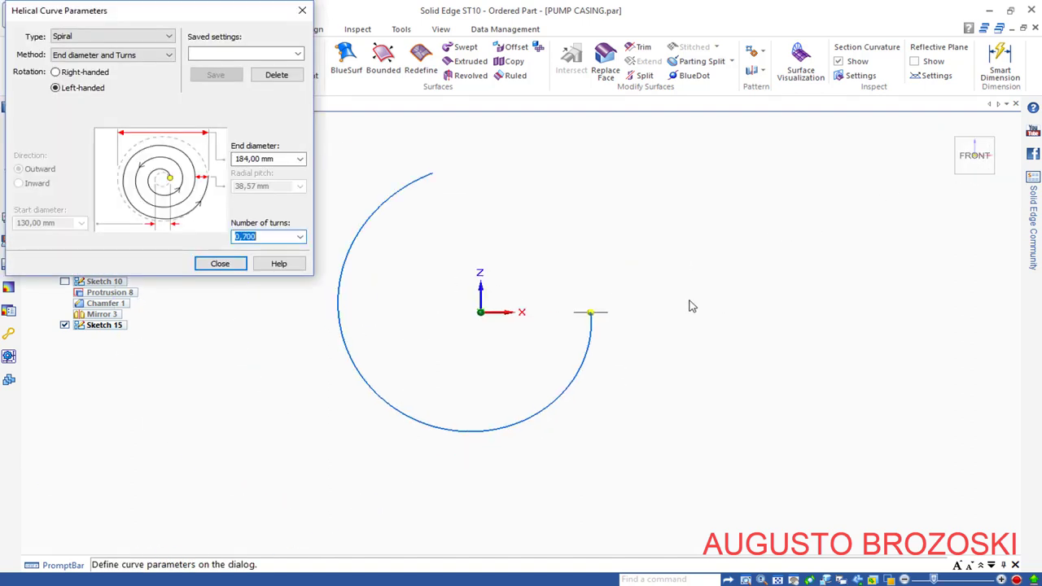
pyautogui.scroll(2, 537, 254)
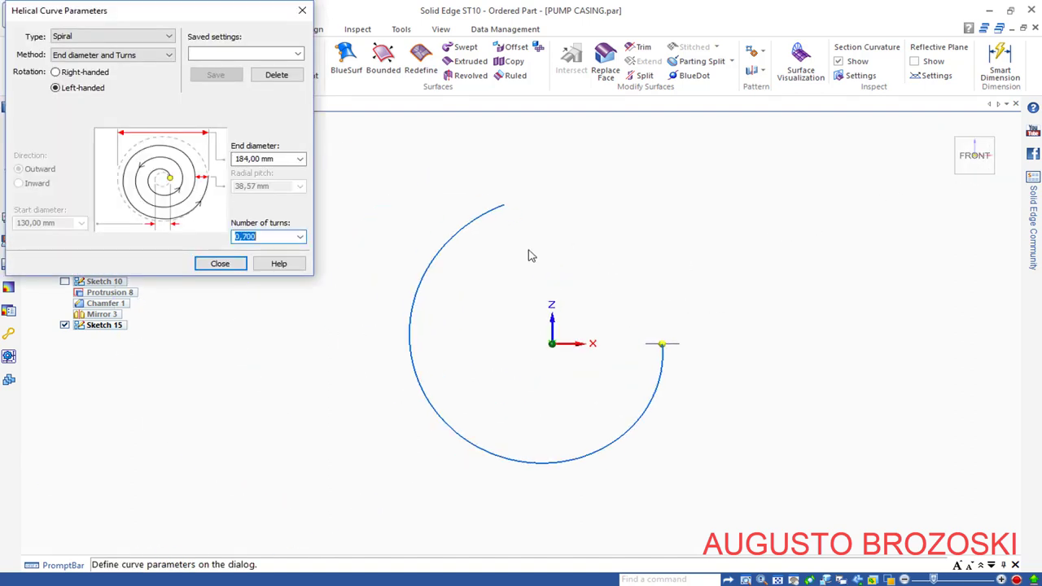
pyautogui.click(221, 264)
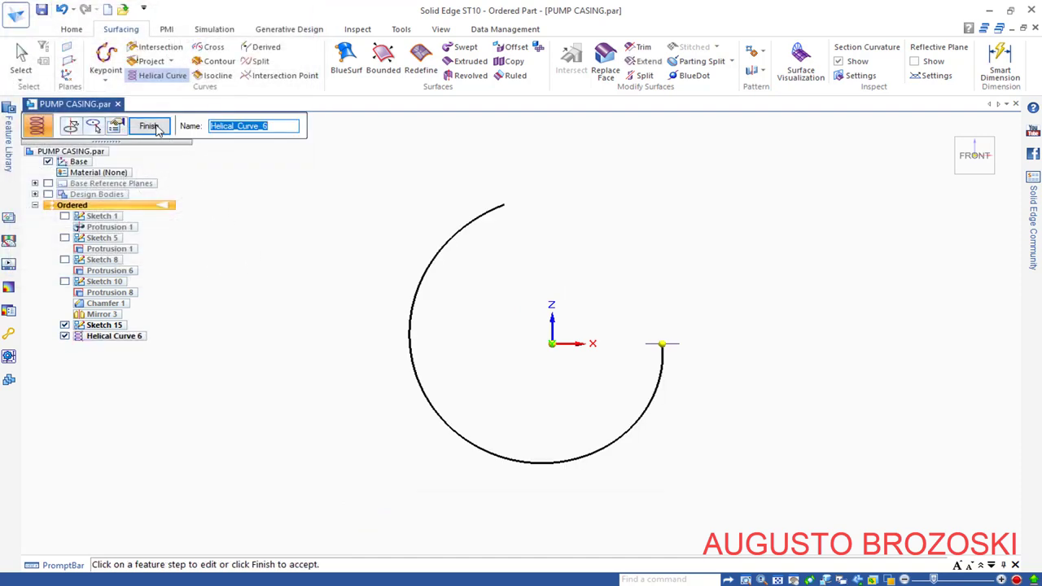
pyautogui.click(151, 127)
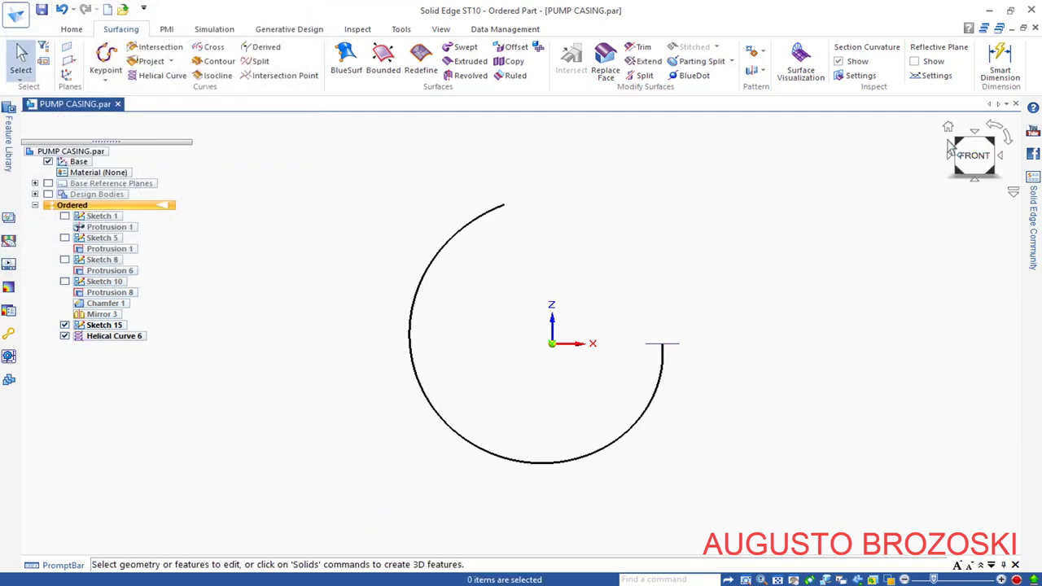
# Step: Save the part in isometric view, review the spiral pipe drawing in Acrobat, then return to Home
pyautogui.click(947, 127)
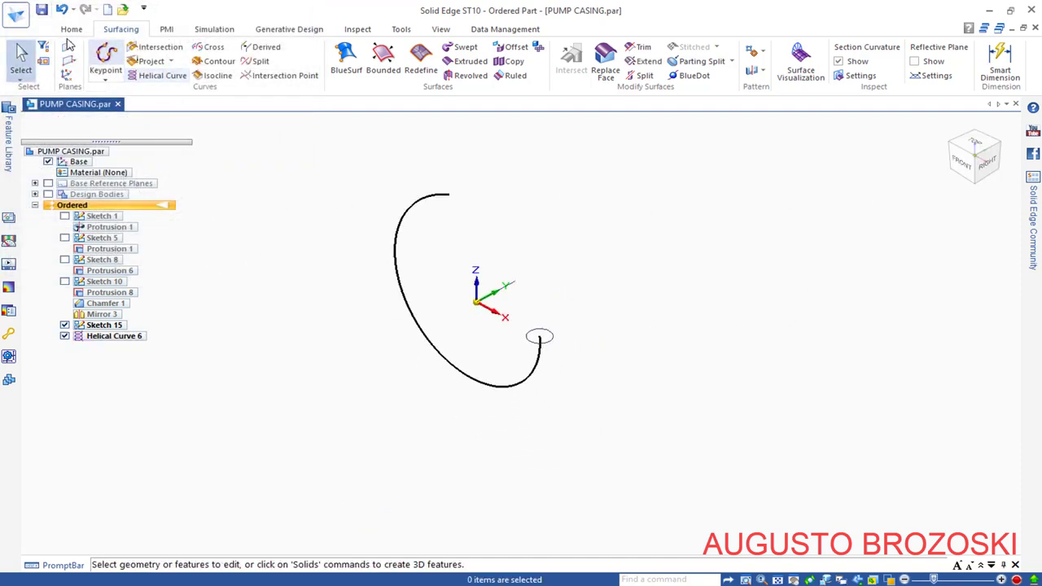
pyautogui.click(42, 10)
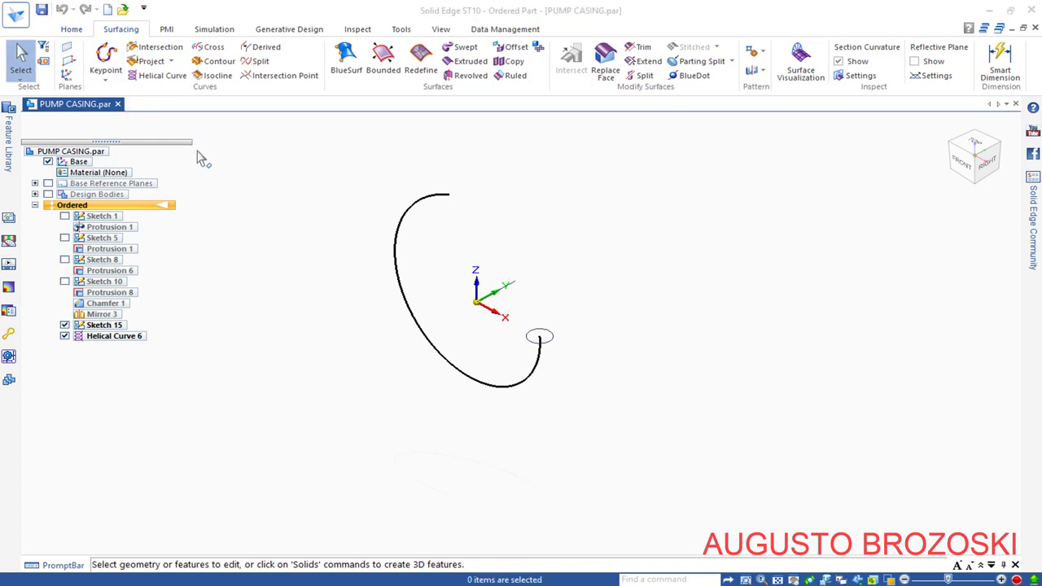
pyautogui.click(378, 580)
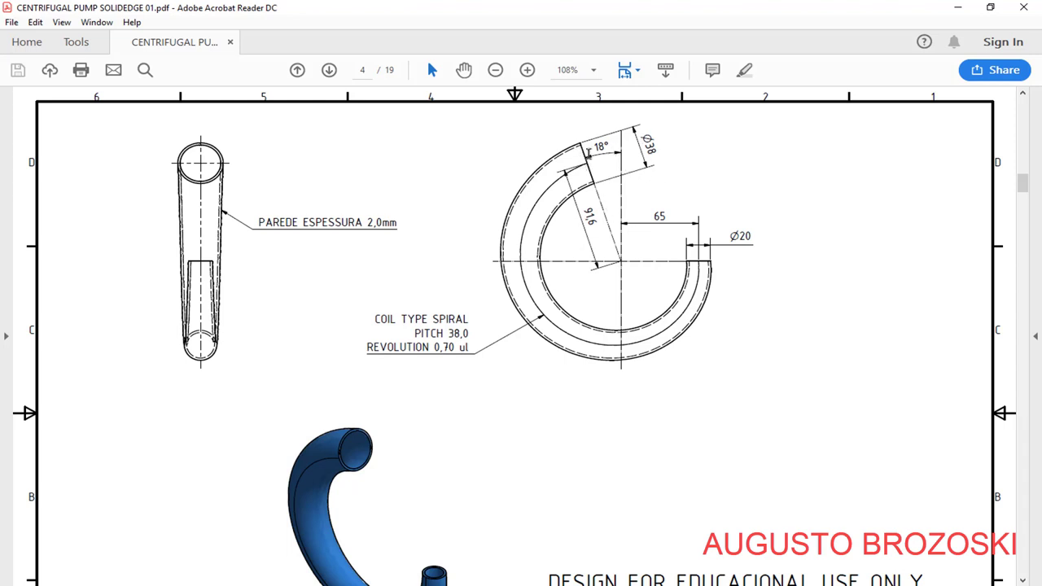
pyautogui.click(958, 7)
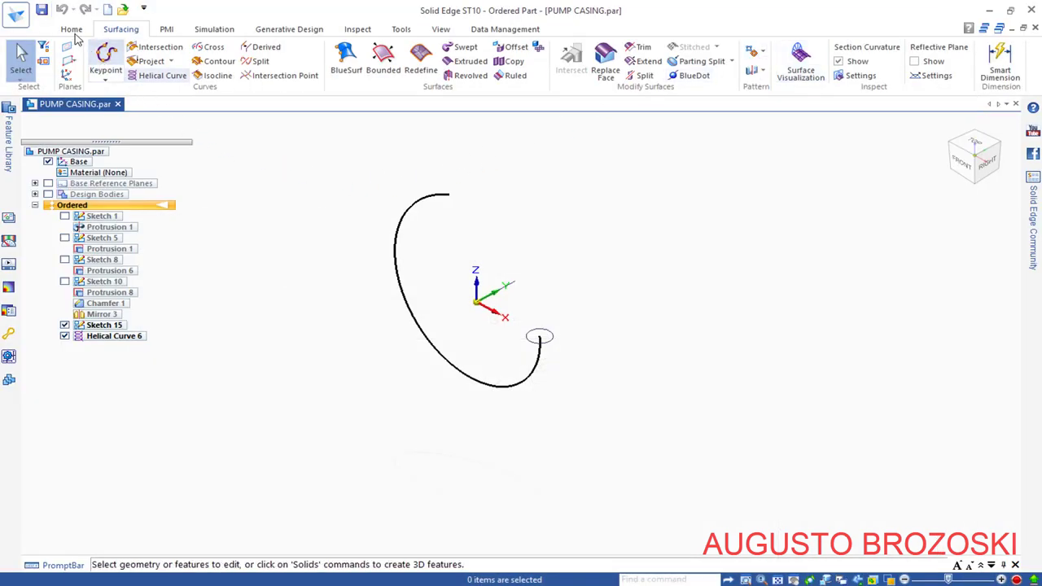
pyautogui.click(71, 29)
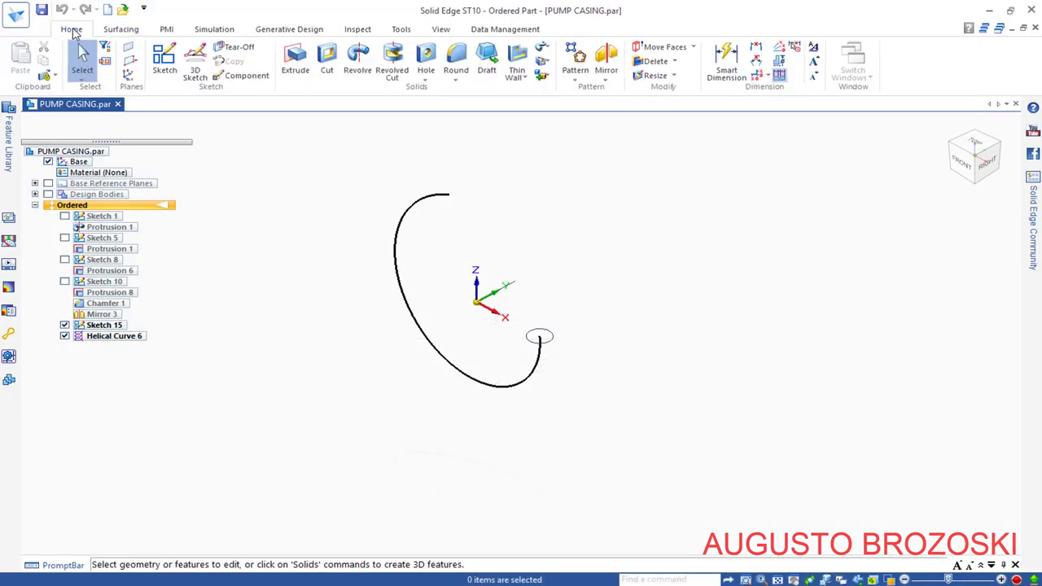
# Step: Create Plane 5 by 3 points through the spiral's top end, the origin and a sketch vertex
pyautogui.click(130, 63)
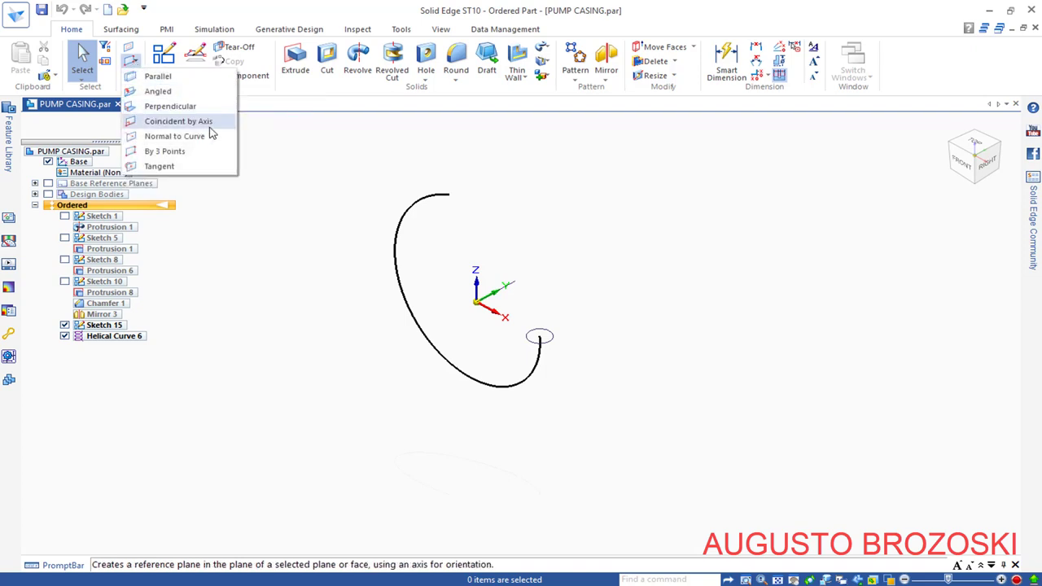
pyautogui.click(181, 154)
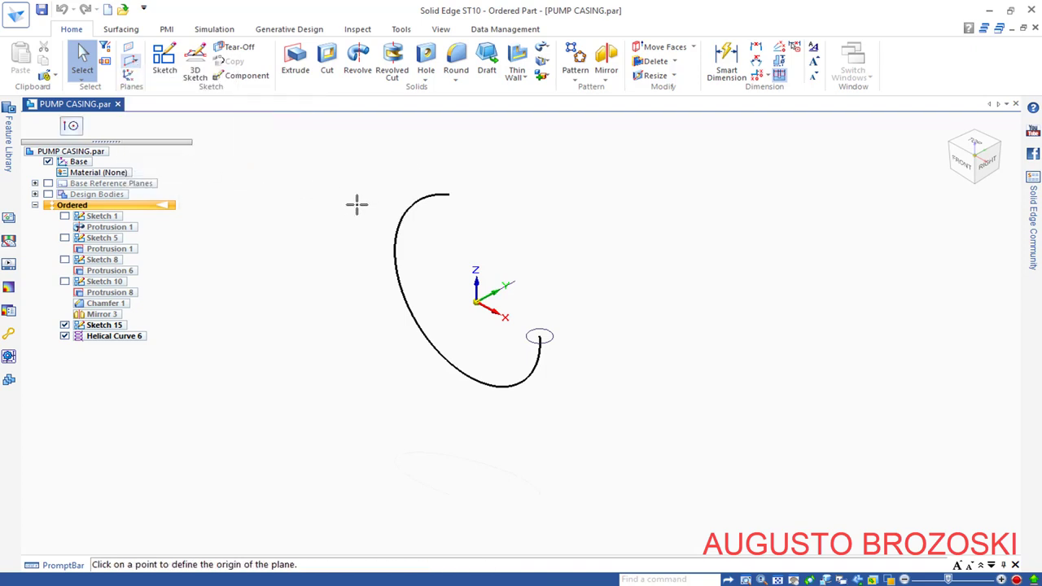
pyautogui.scroll(2, 466, 228)
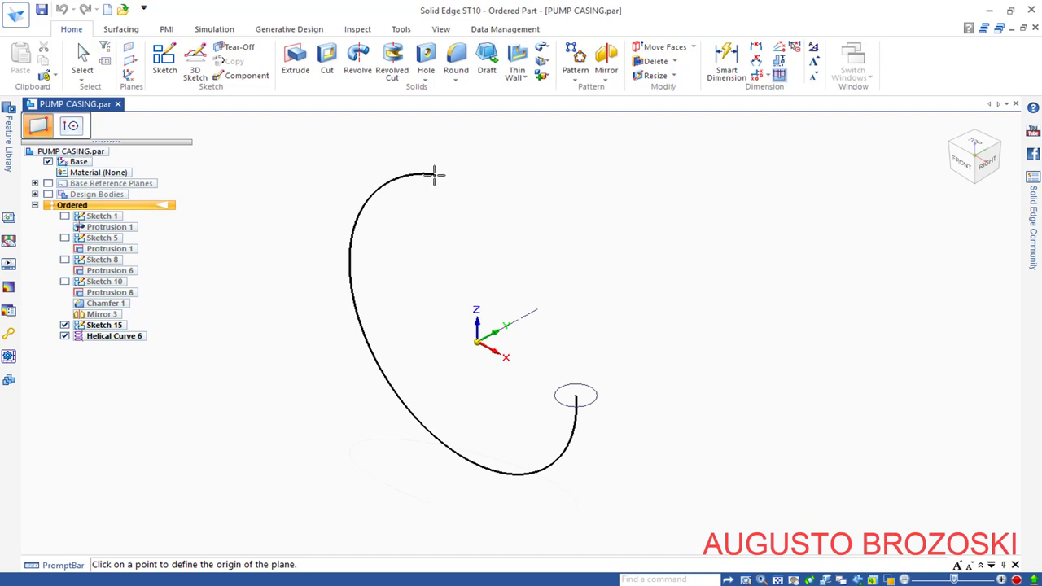
pyautogui.click(451, 191)
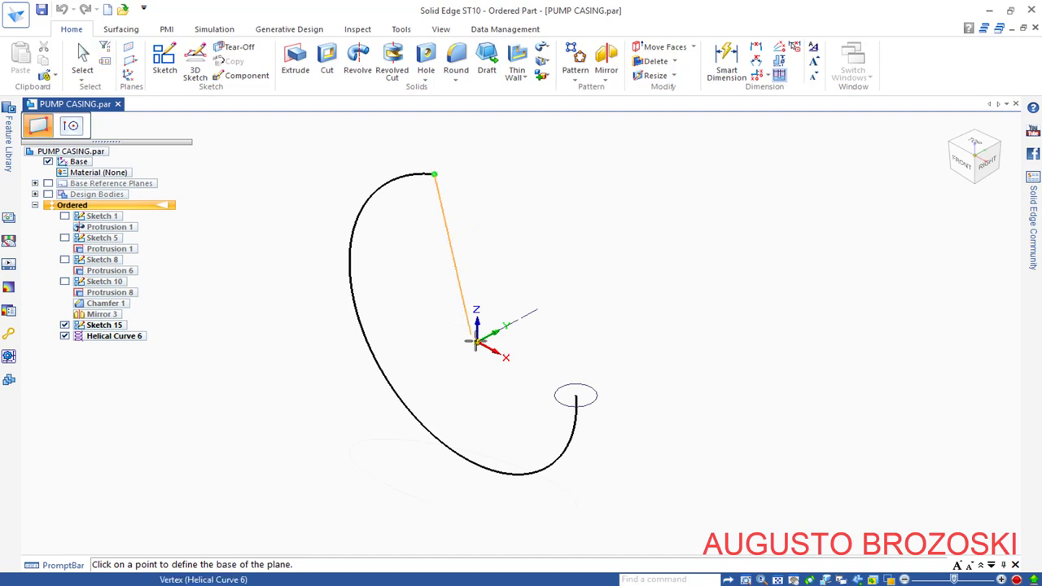
pyautogui.click(491, 336)
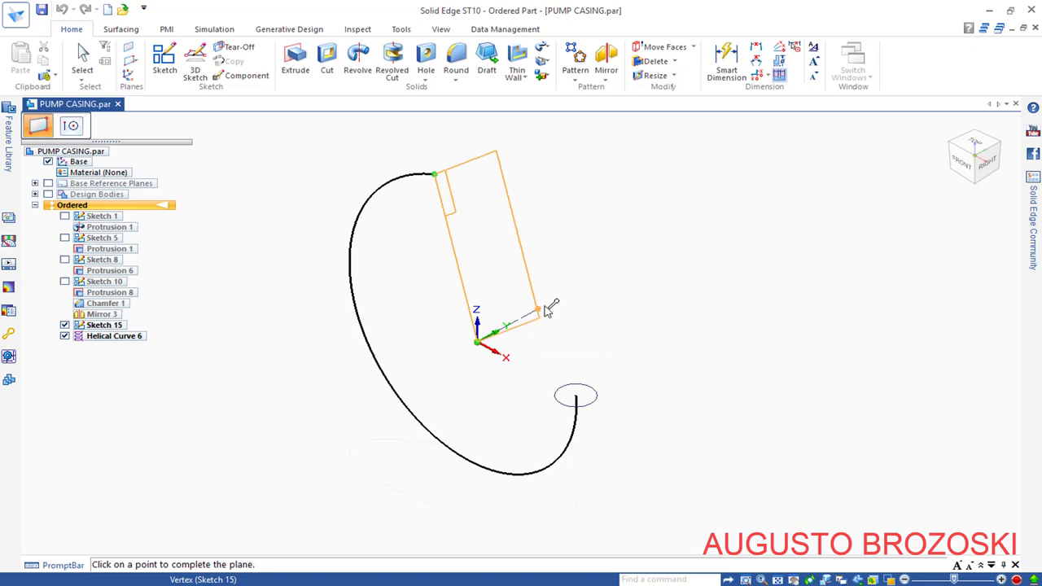
pyautogui.click(537, 307)
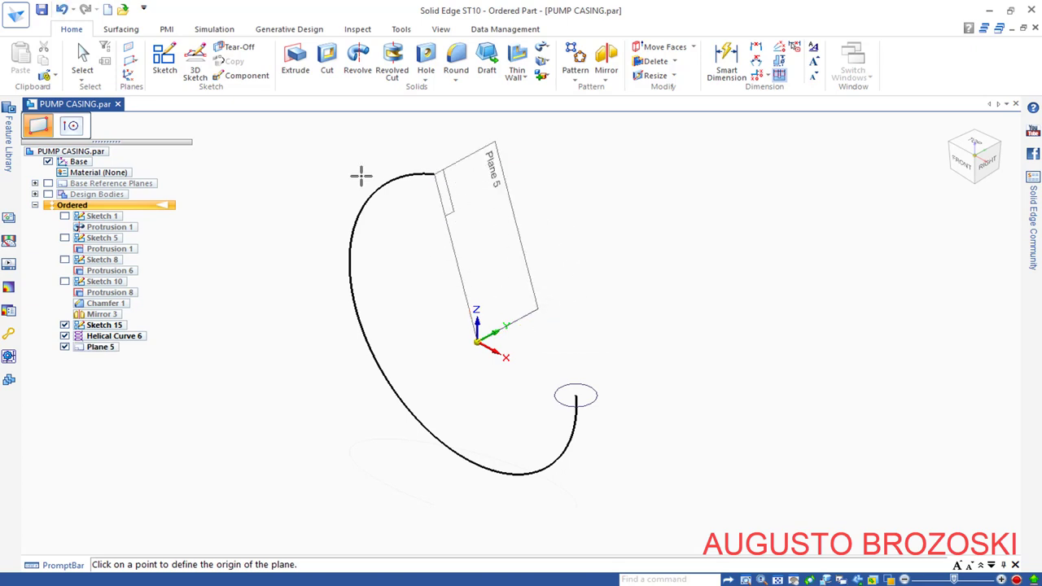
pyautogui.click(165, 58)
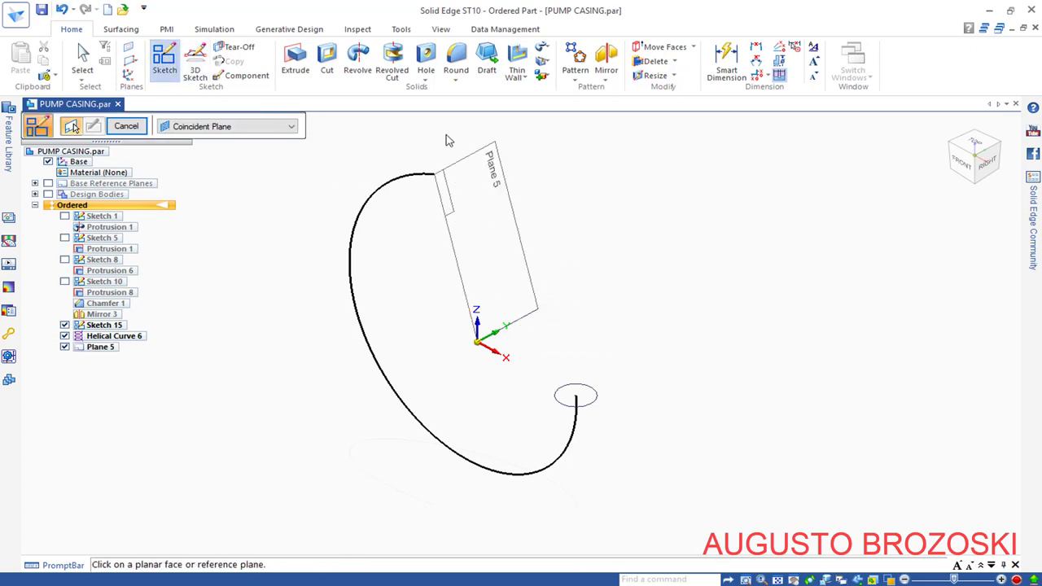
# Step: Draw a circle on Plane 5 centred on the spiral's top end point
pyautogui.click(495, 152)
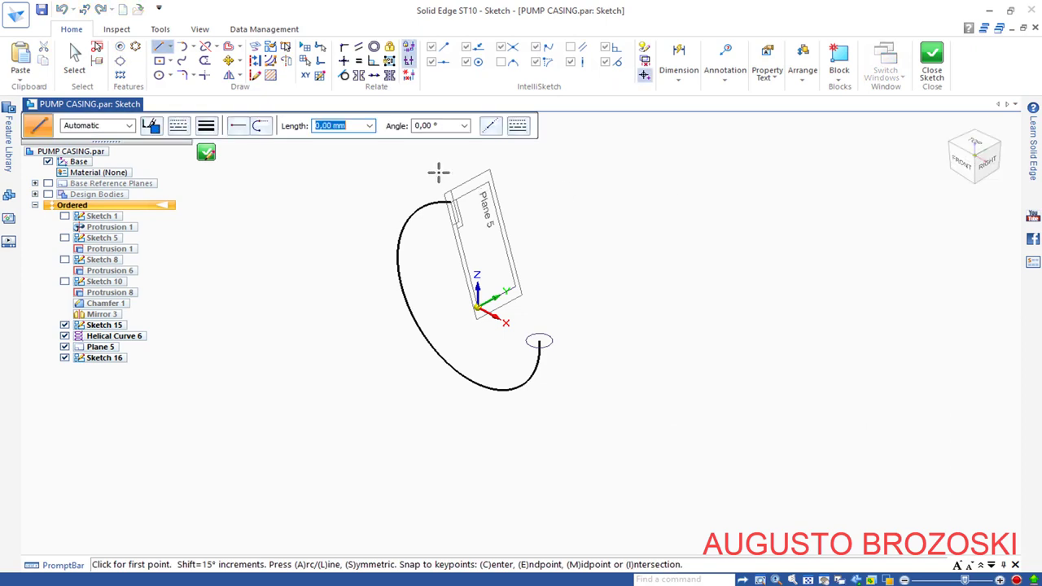
pyautogui.click(159, 74)
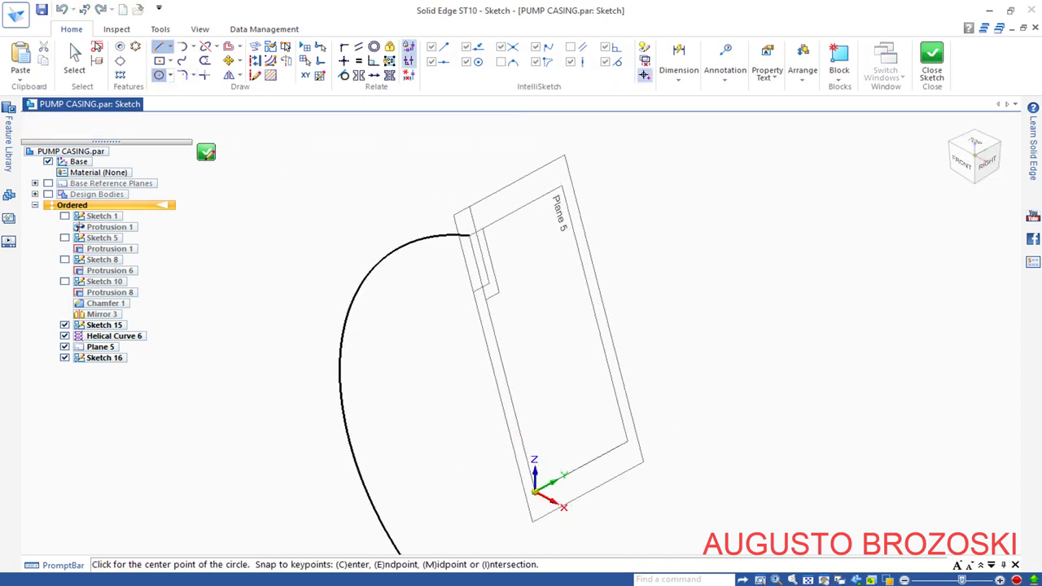
pyautogui.click(469, 236)
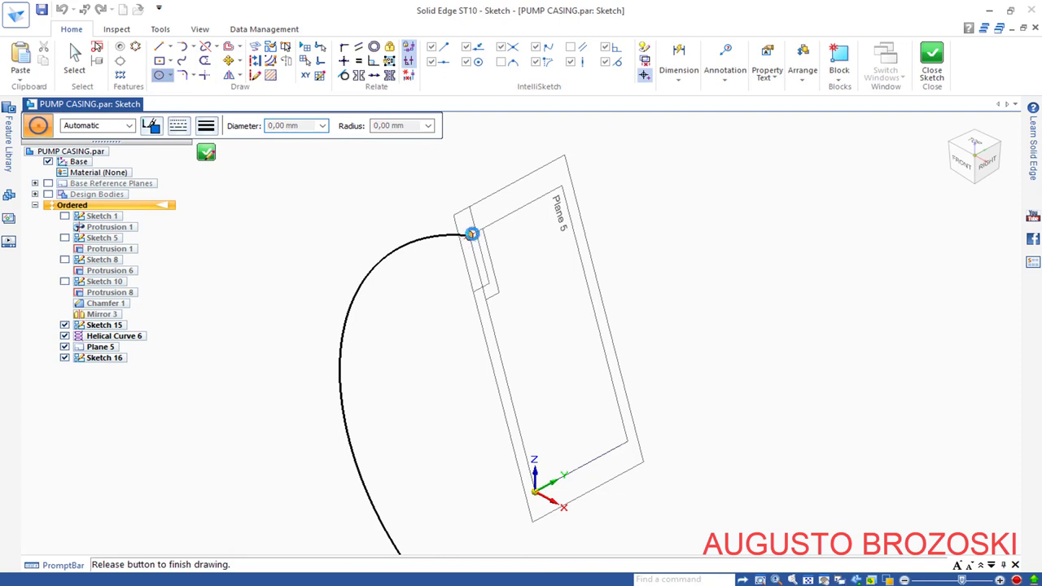
pyautogui.click(502, 168)
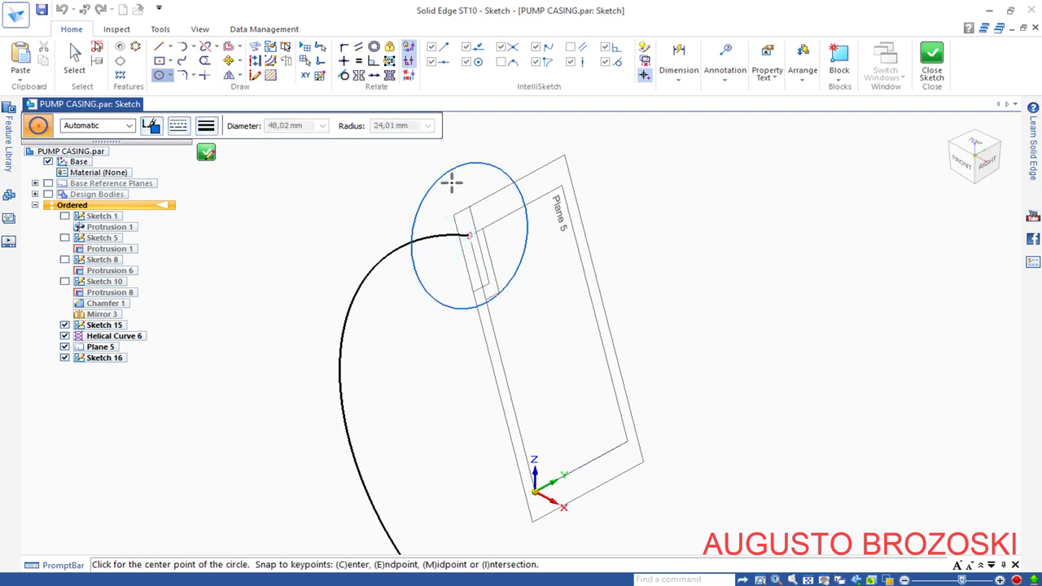
# Step: Dimension the circle to 38 mm diameter and close the sketch
pyautogui.click(689, 75)
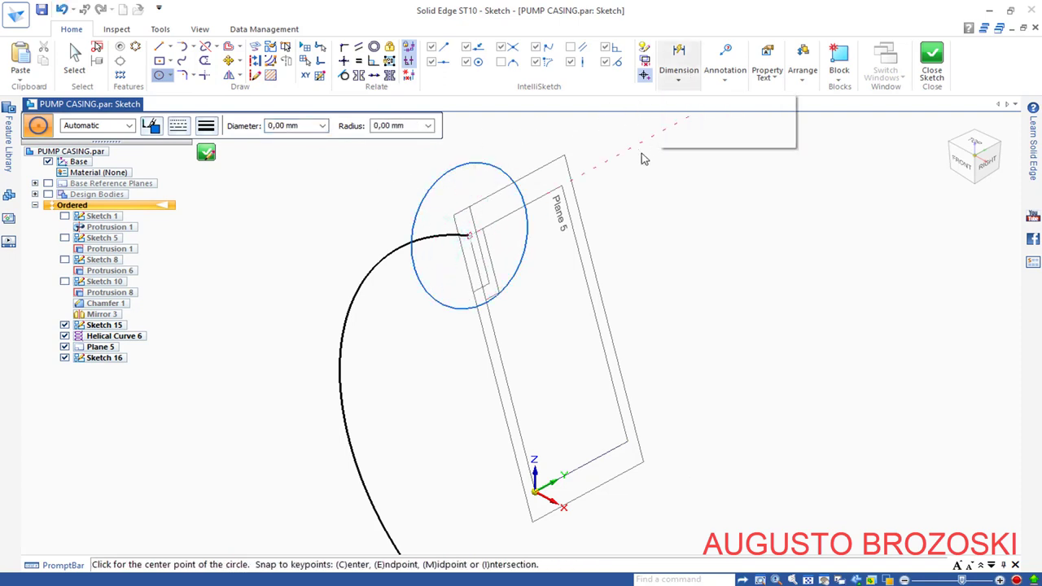
pyautogui.click(511, 169)
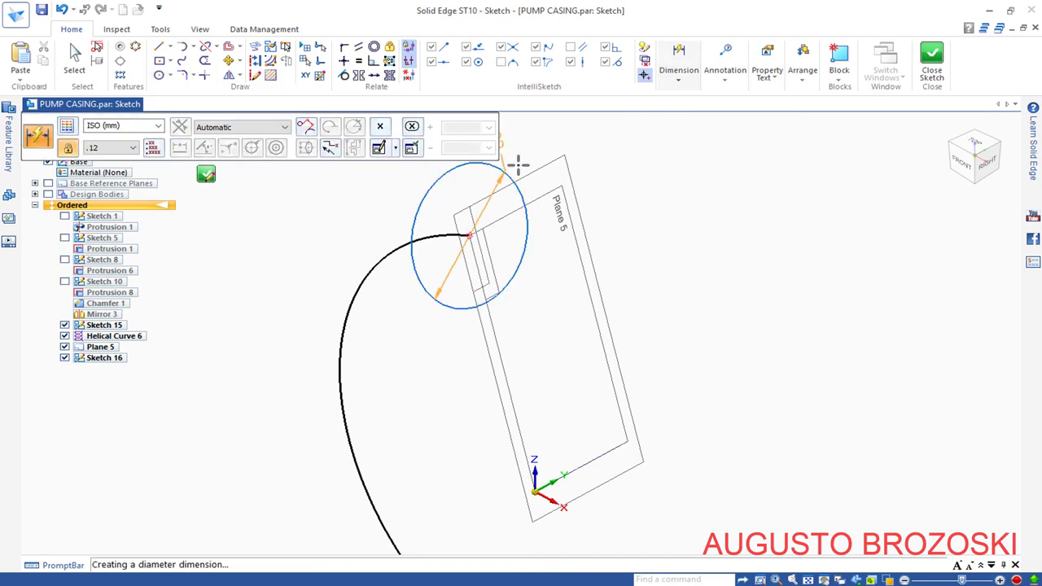
pyautogui.click(541, 145)
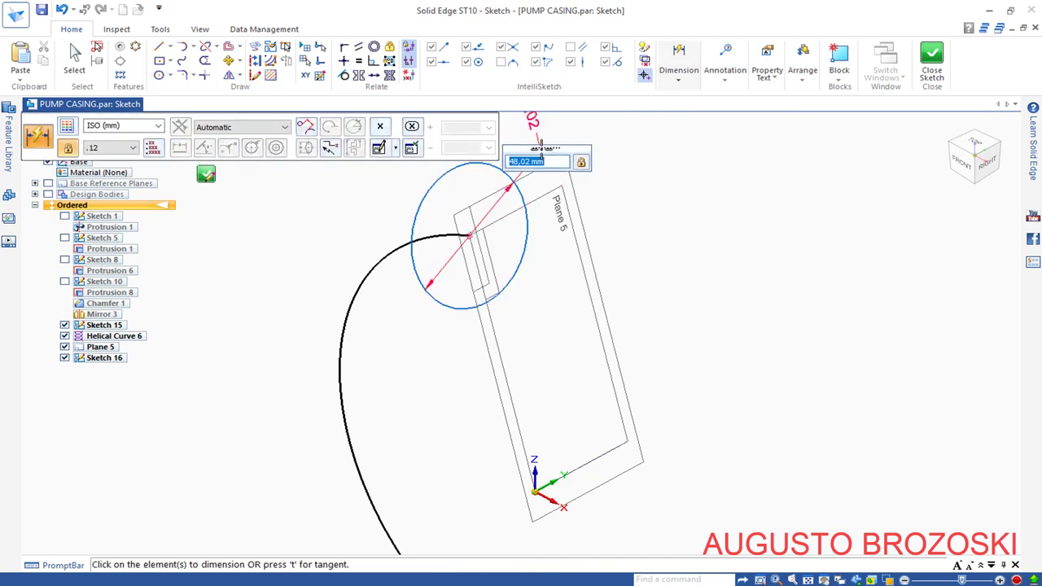
pyautogui.write('38')
pyautogui.press('Return')
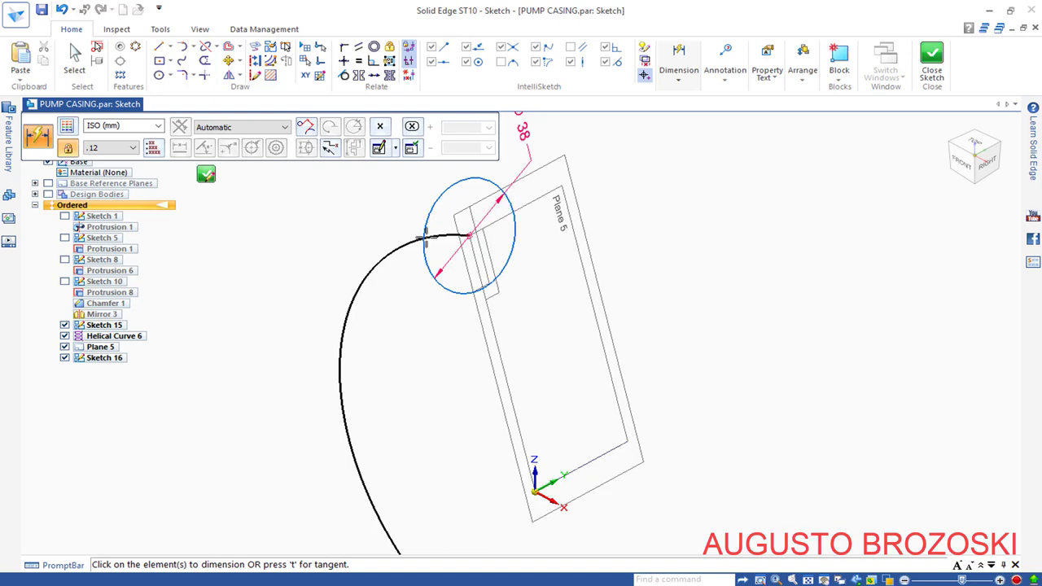
pyautogui.click(206, 176)
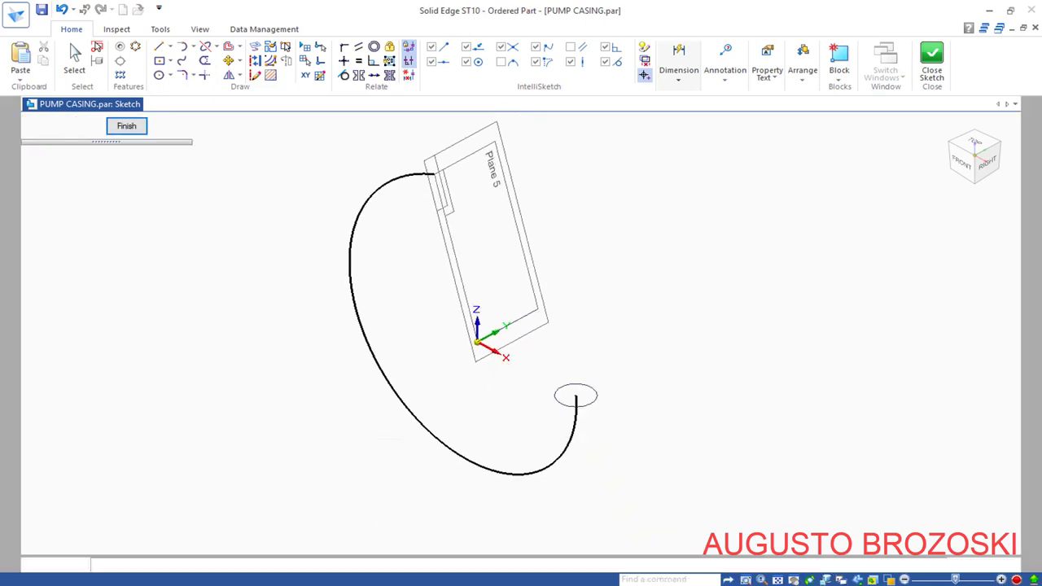
pyautogui.click(127, 127)
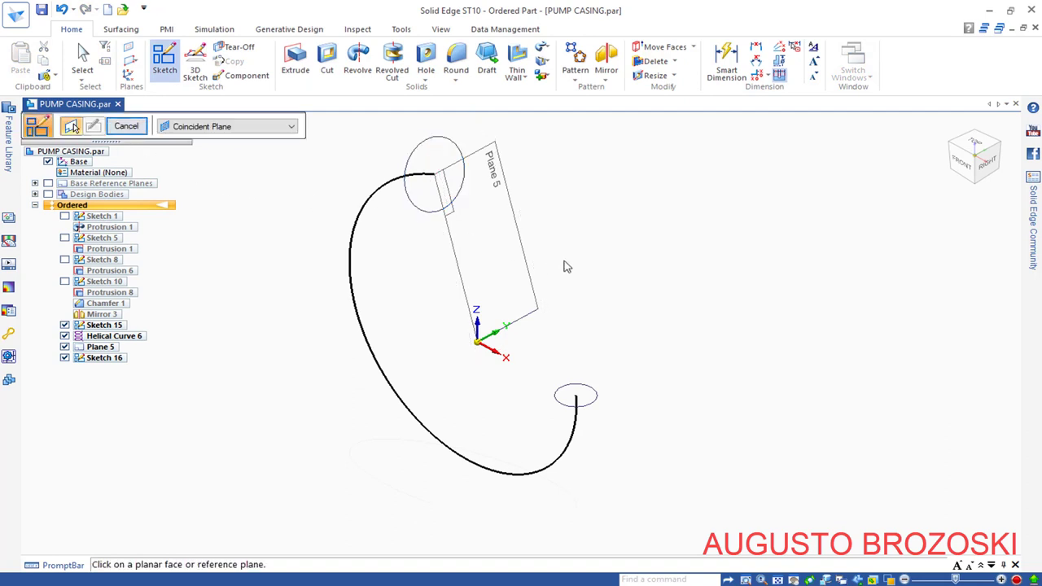
# Step: Cancel the sketch command, review the coil spiral drawing in Acrobat, and save the part
pyautogui.click(130, 127)
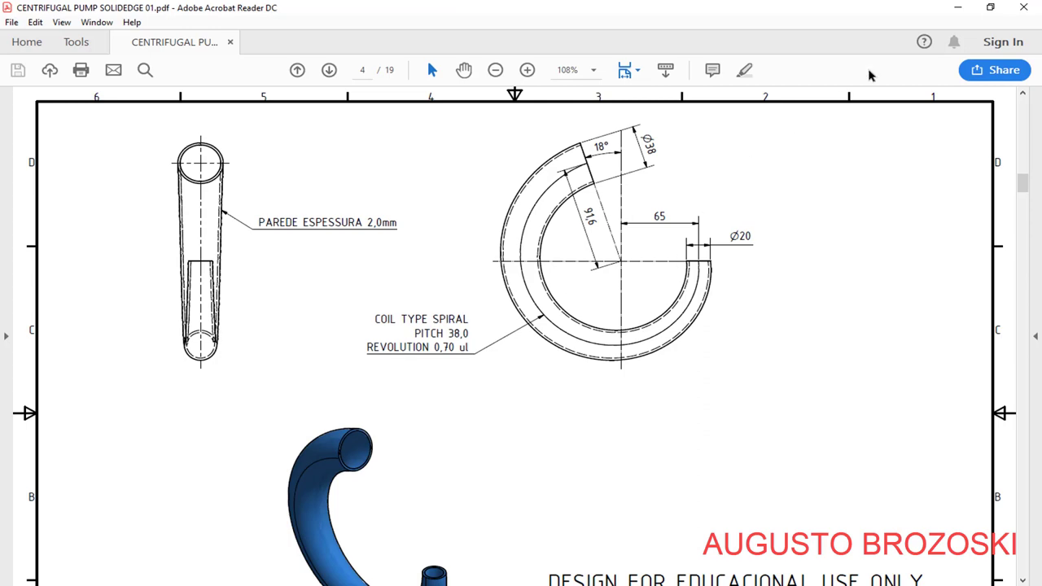
pyautogui.click(958, 7)
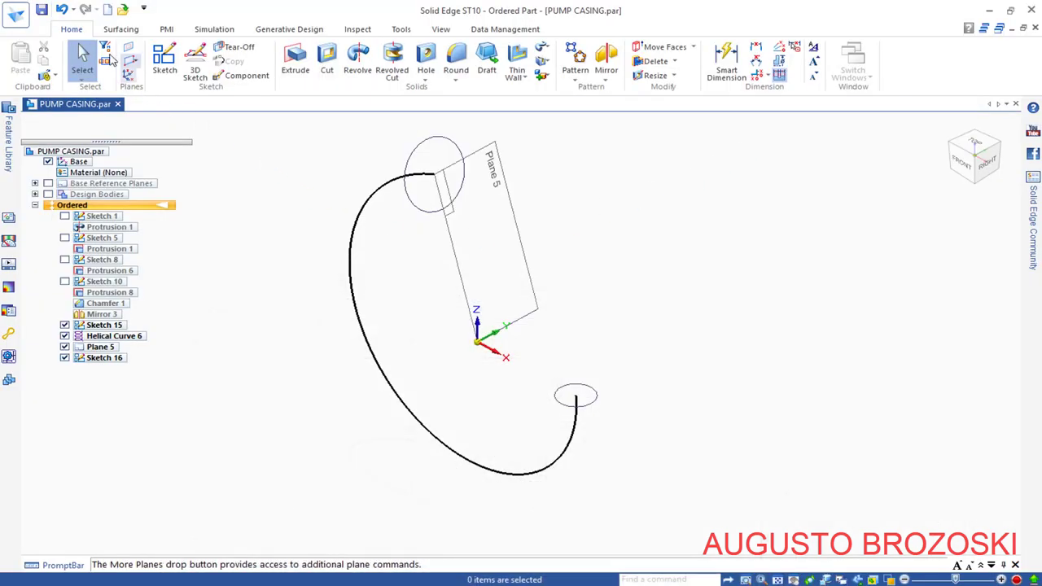
pyautogui.click(43, 9)
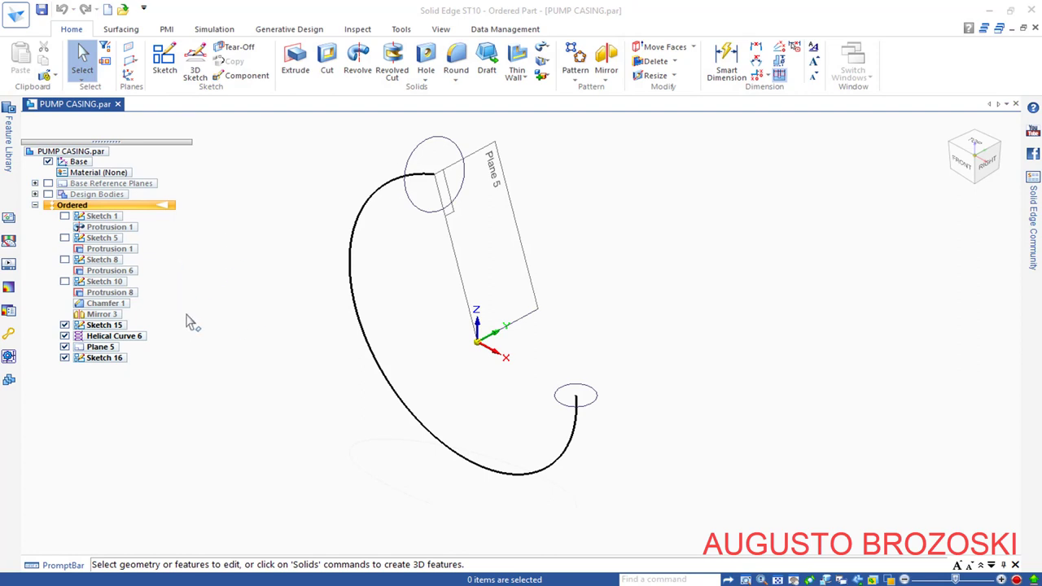
# Step: Show the hidden Design Body again from the Ordered features
pyautogui.rightClick(130, 210)
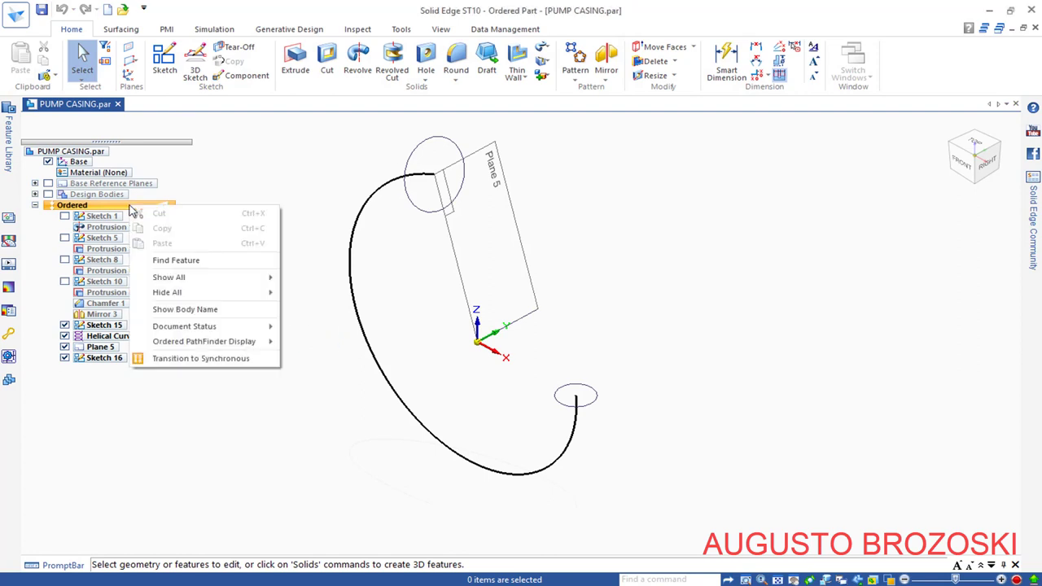
pyautogui.moveTo(197, 280)
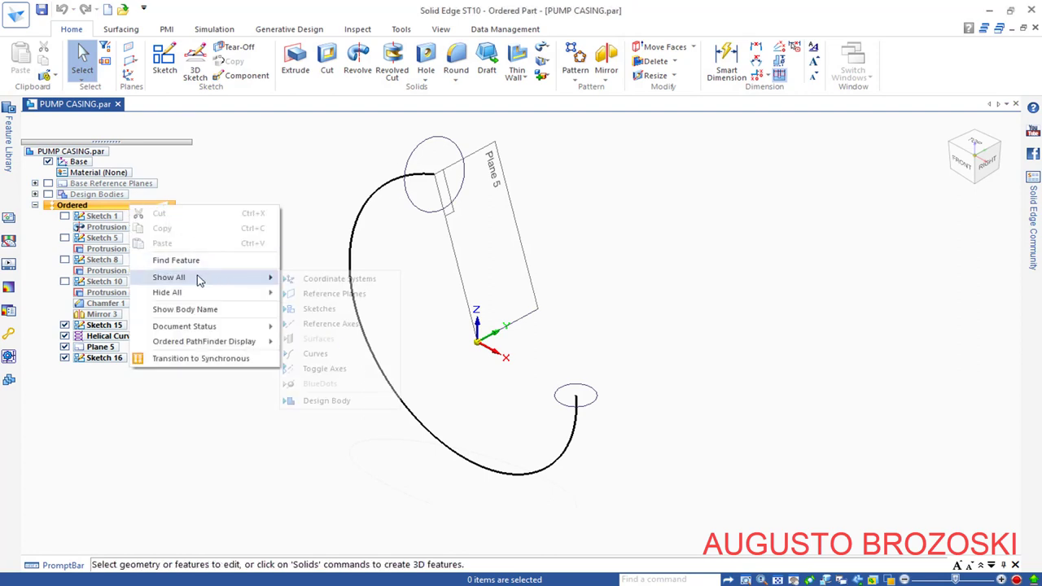
pyautogui.click(330, 402)
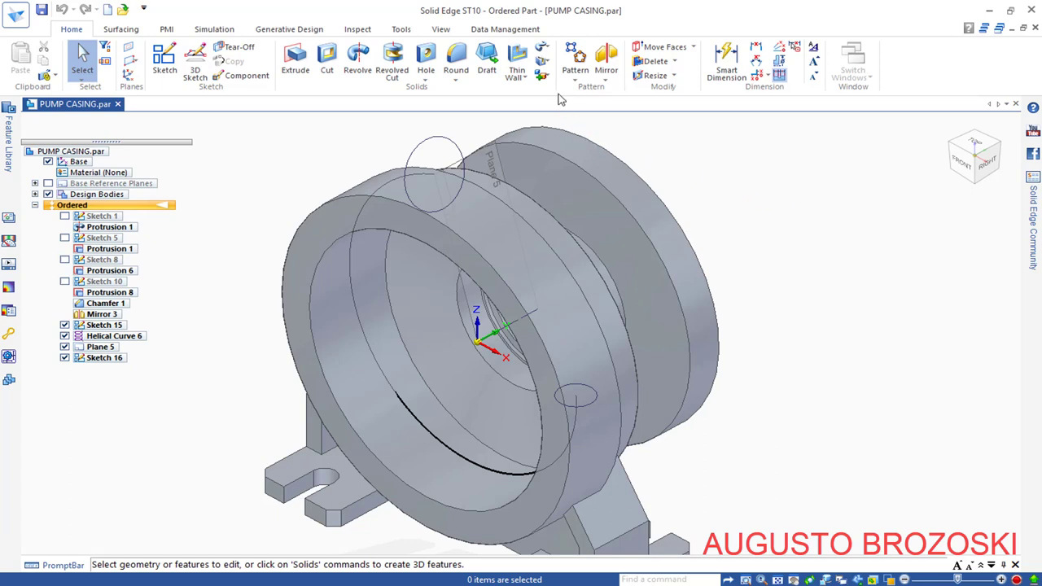
# Step: Sweep a protrusion along Helical Curve 6 from the small circle to the 38 mm top circle
pyautogui.click(548, 49)
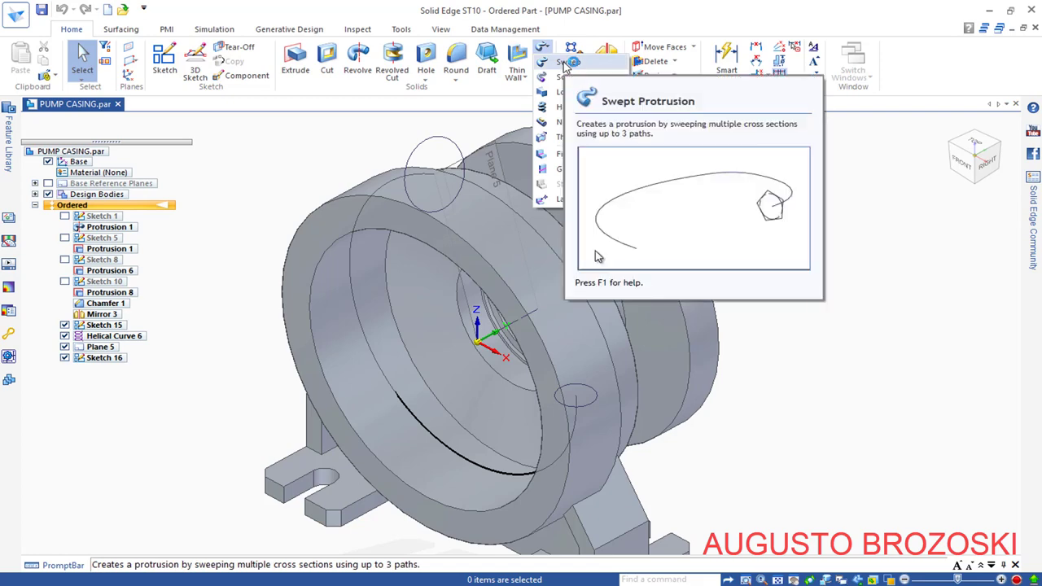
pyautogui.click(566, 63)
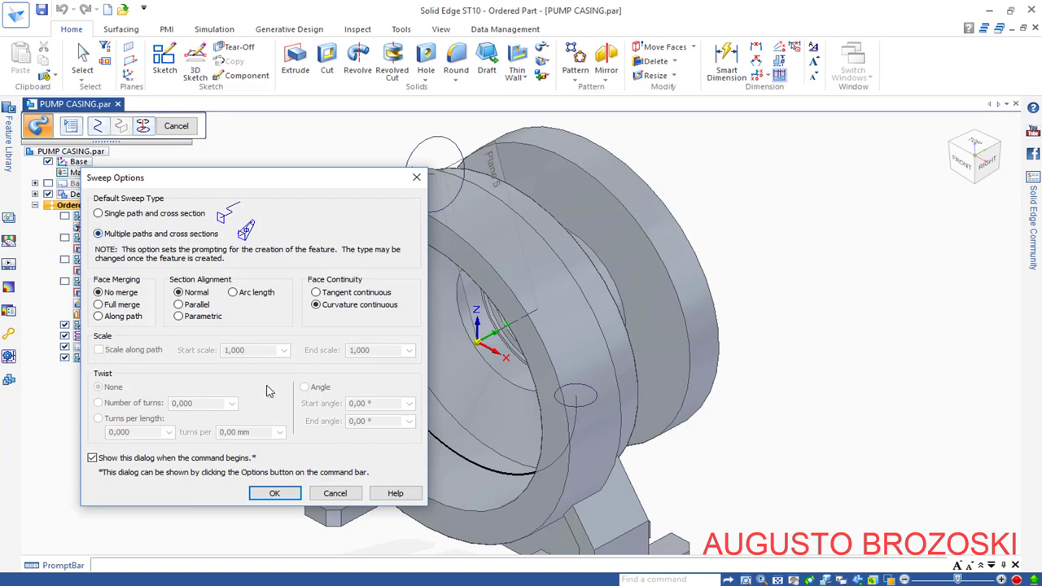
pyautogui.click(273, 498)
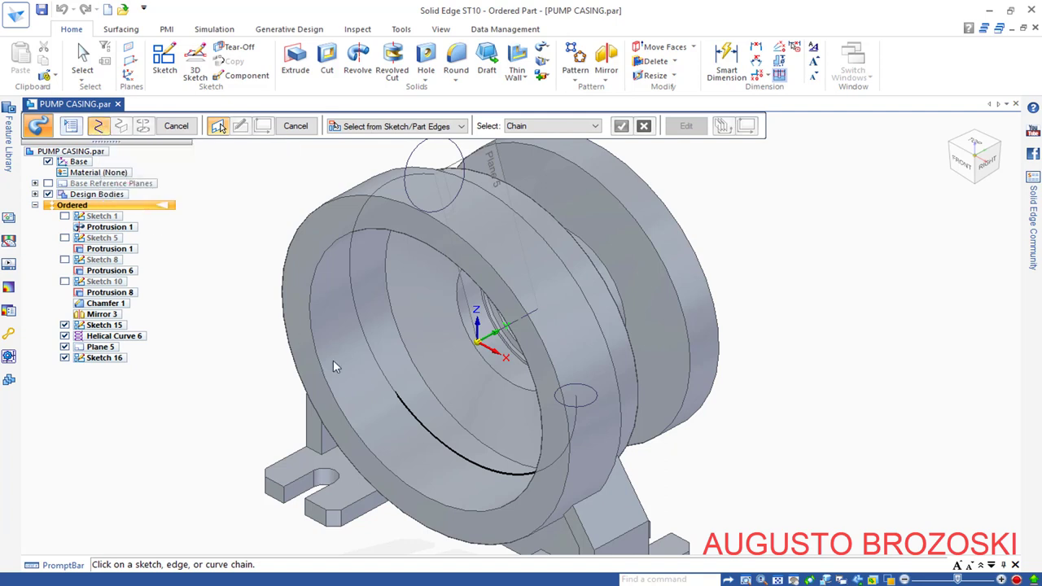
pyautogui.click(456, 458)
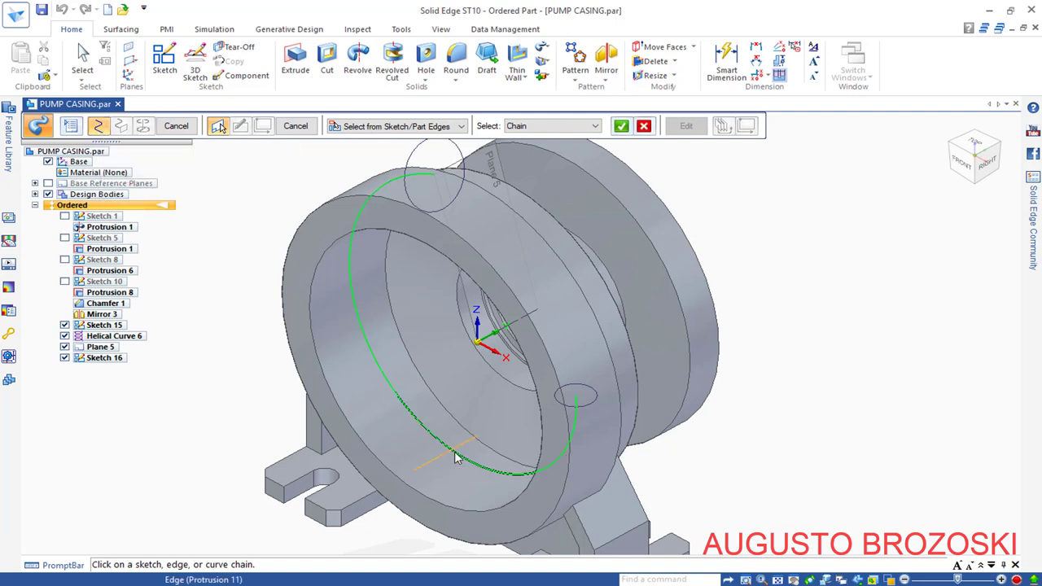
pyautogui.click(623, 126)
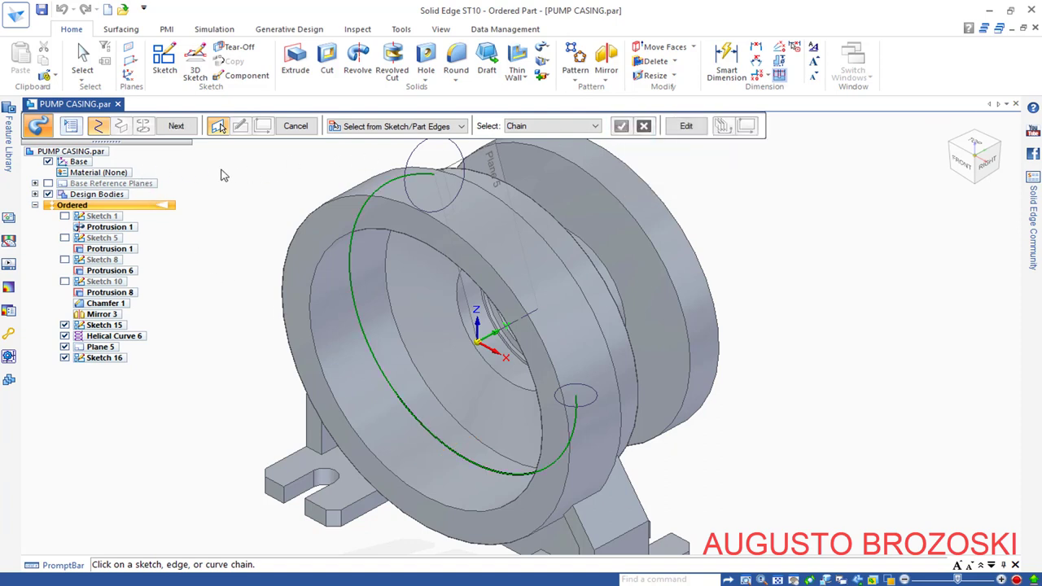
pyautogui.click(176, 127)
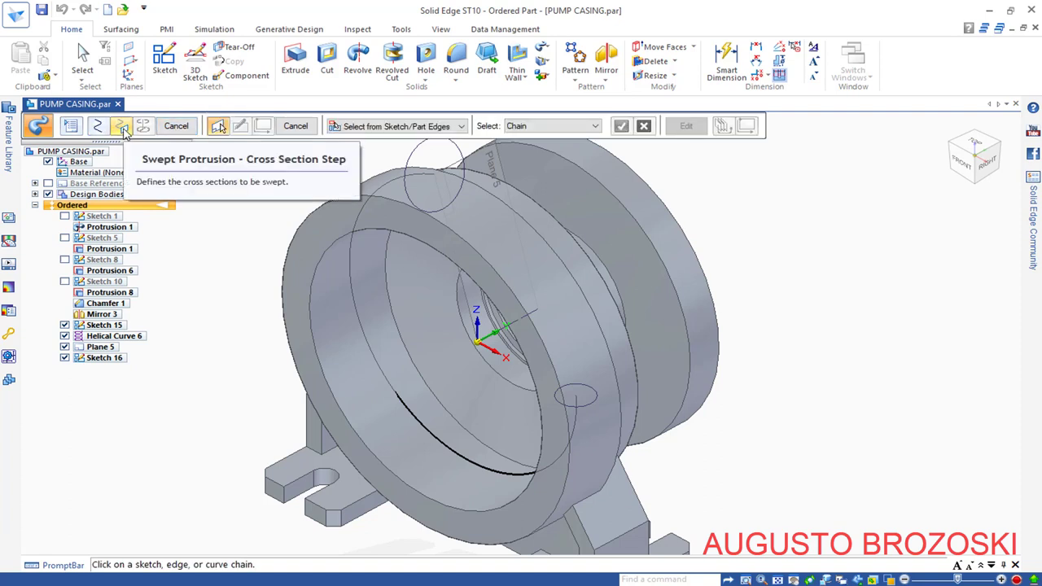
pyautogui.click(571, 407)
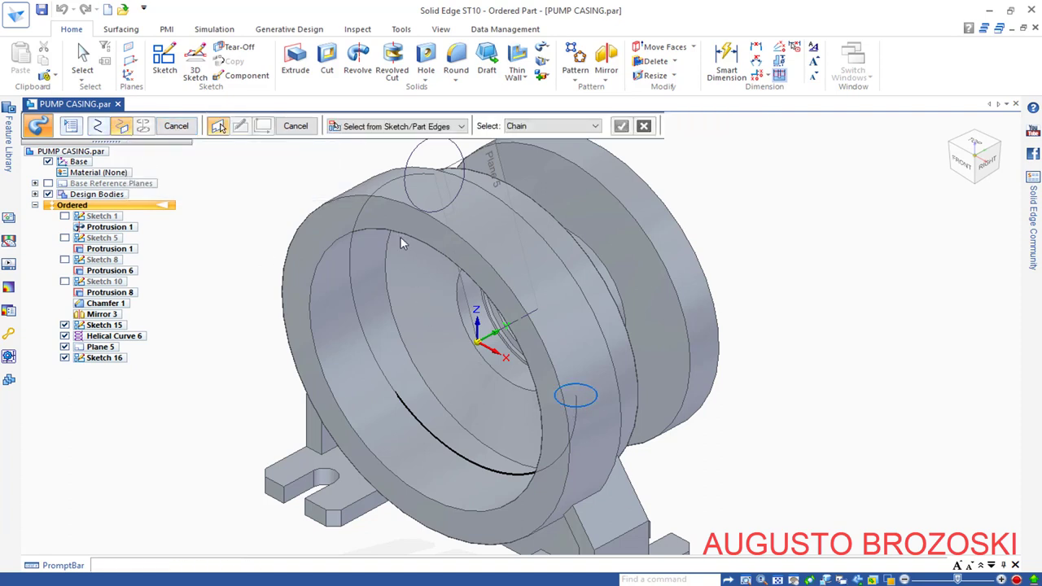
pyautogui.click(413, 166)
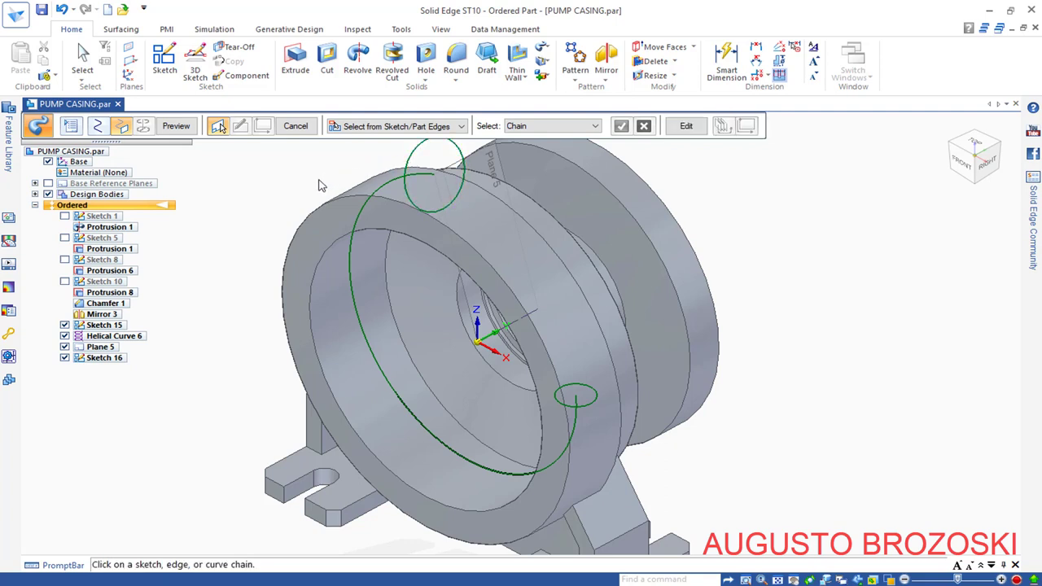
pyautogui.click(176, 128)
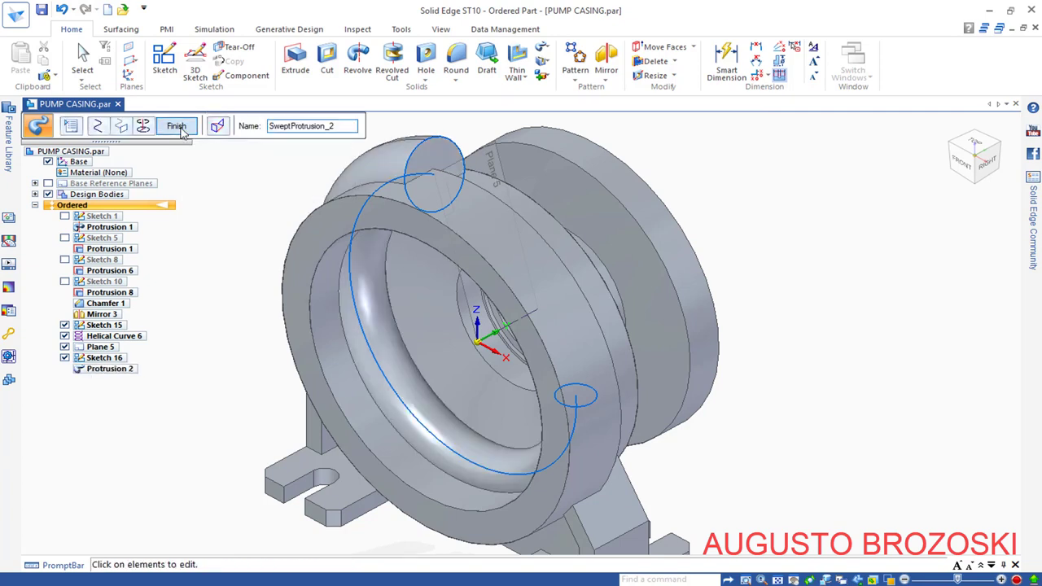
pyautogui.click(179, 128)
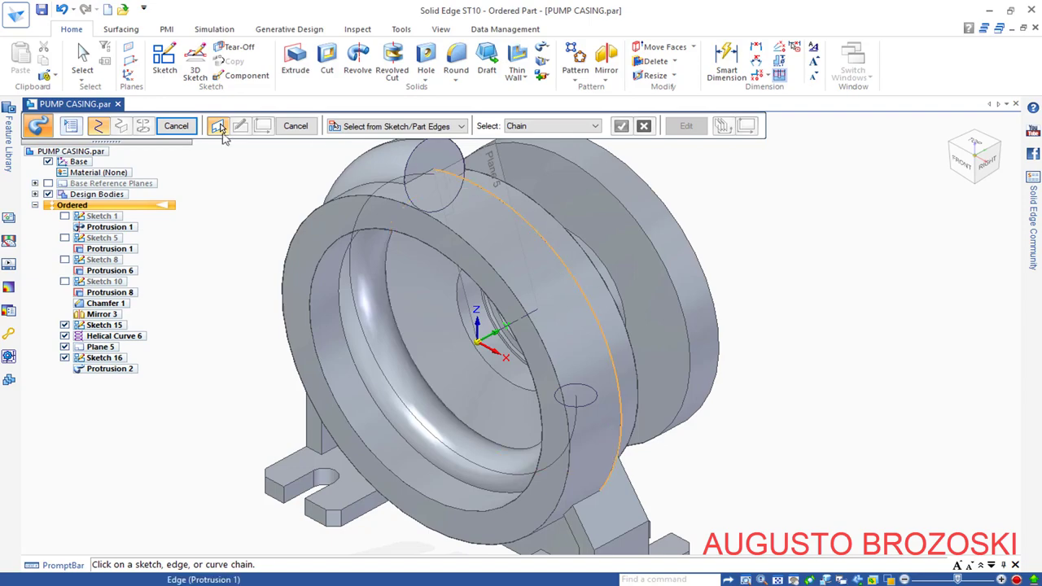
# Step: Cancel the restarted sweep, inspect the volute, return to isometric view and save
pyautogui.click(176, 126)
pyautogui.scroll(3, 482, 319)
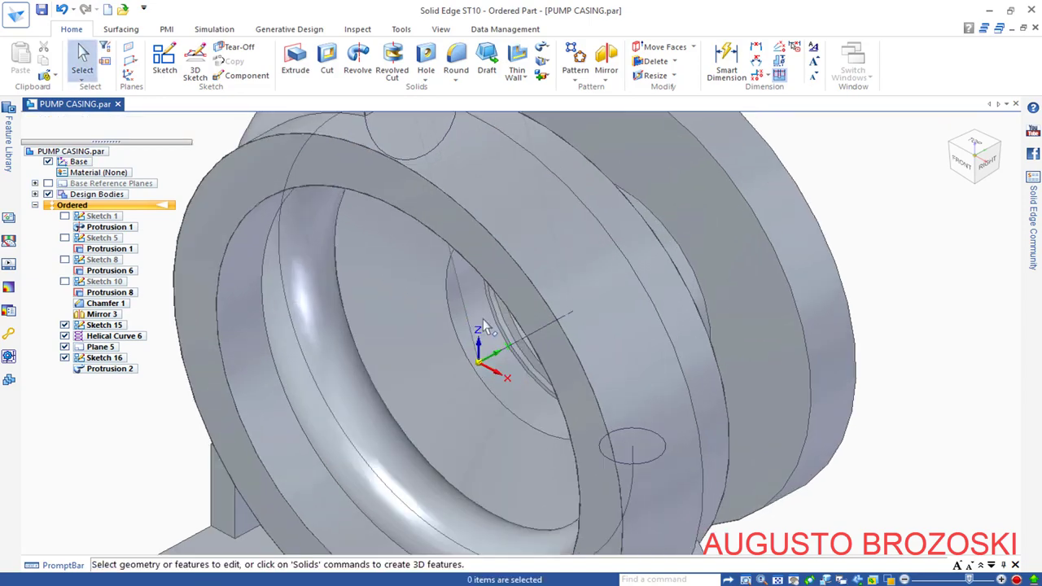
pyautogui.scroll(-3, 483, 318)
pyautogui.moveTo(483, 319); pyautogui.dragTo(456, 351, button='middle')
pyautogui.scroll(2, 431, 352)
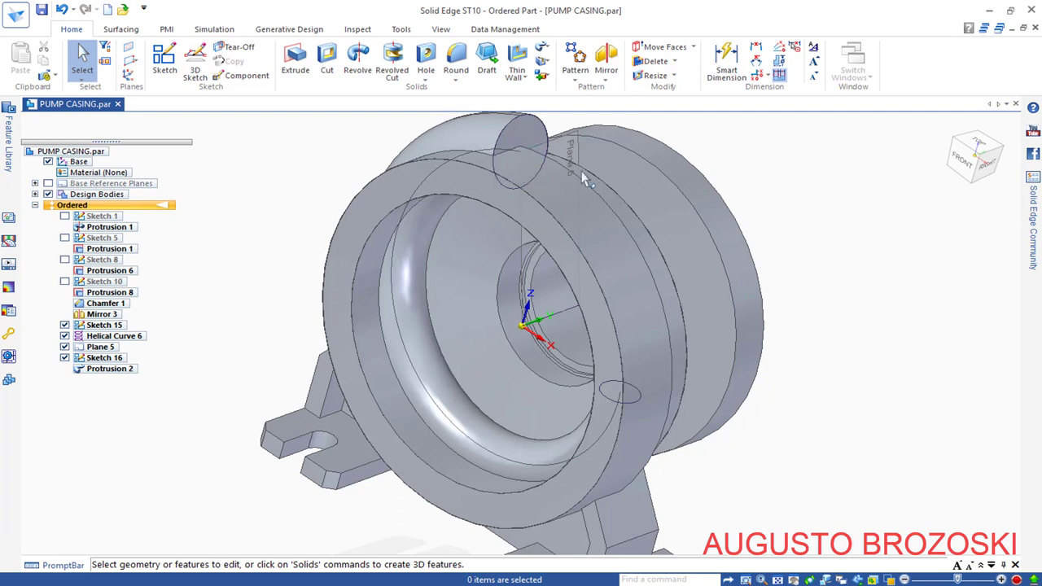
pyautogui.click(951, 140)
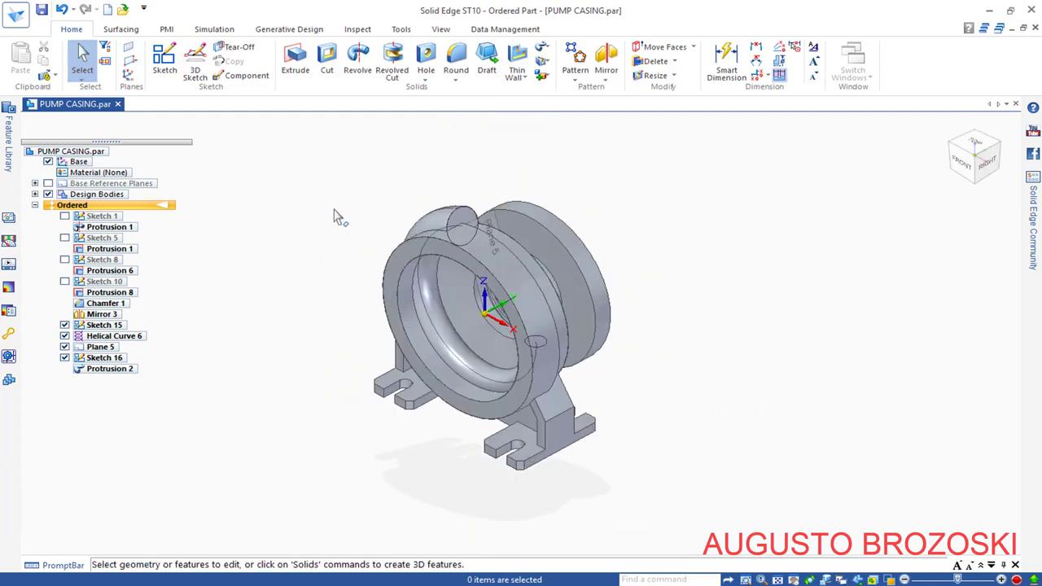
pyautogui.click(41, 10)
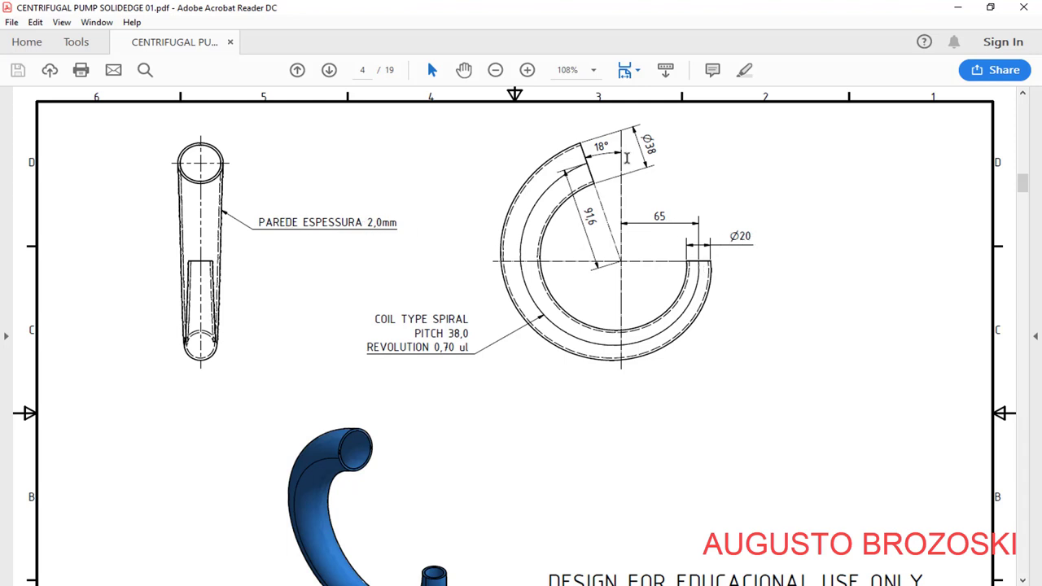
pyautogui.click(953, 11)
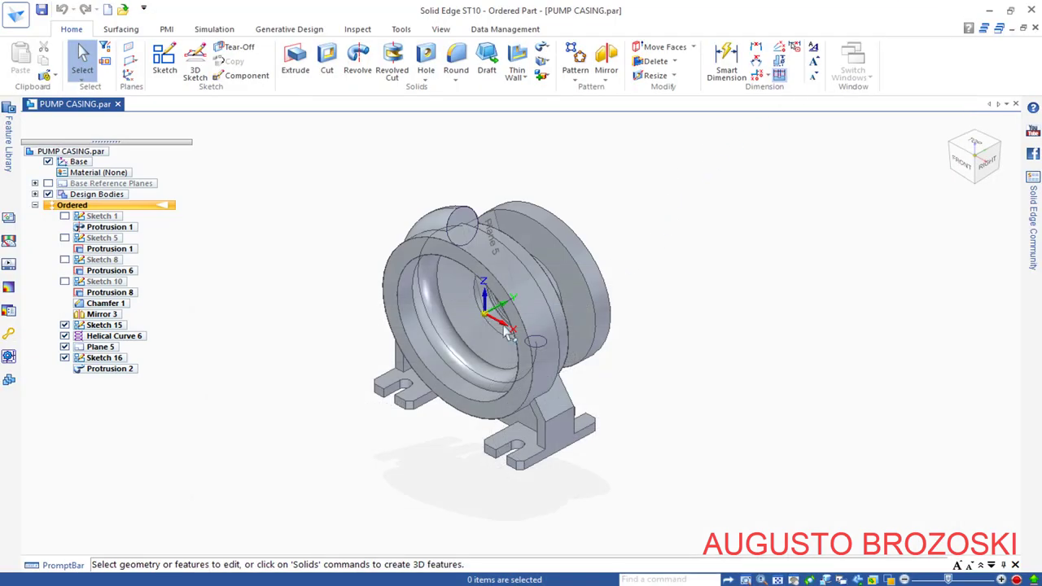
# Step: Start a sketch on the base plane and draw a circle centred on the outlet circle
pyautogui.scroll(5, 507, 330)
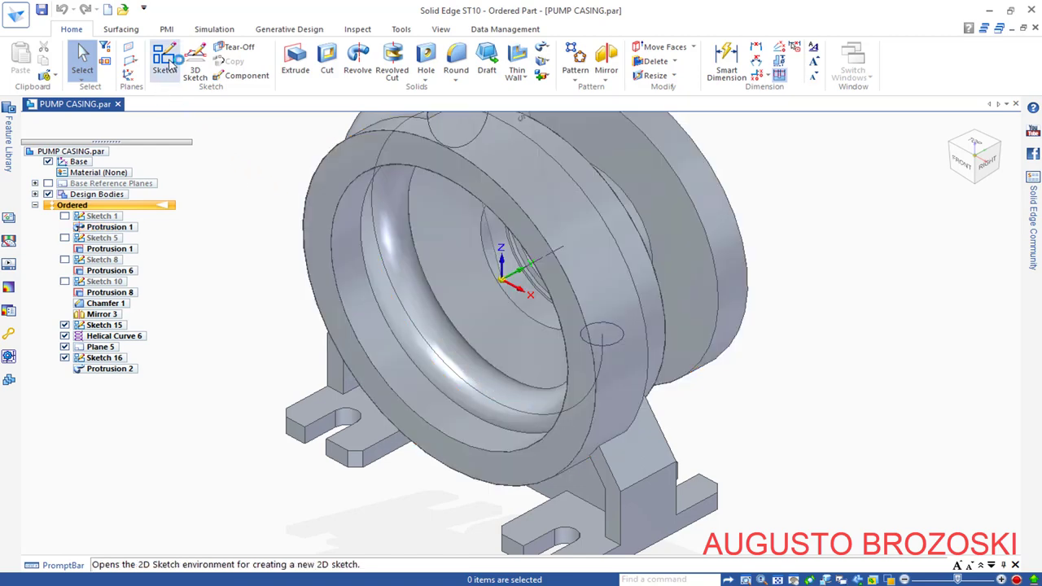
pyautogui.click(164, 58)
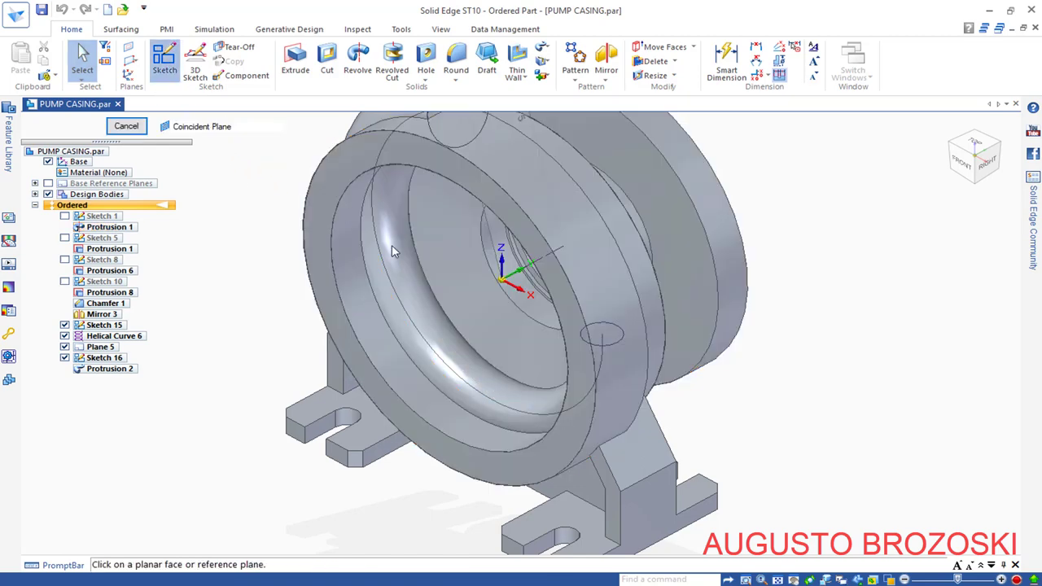
pyautogui.click(538, 291)
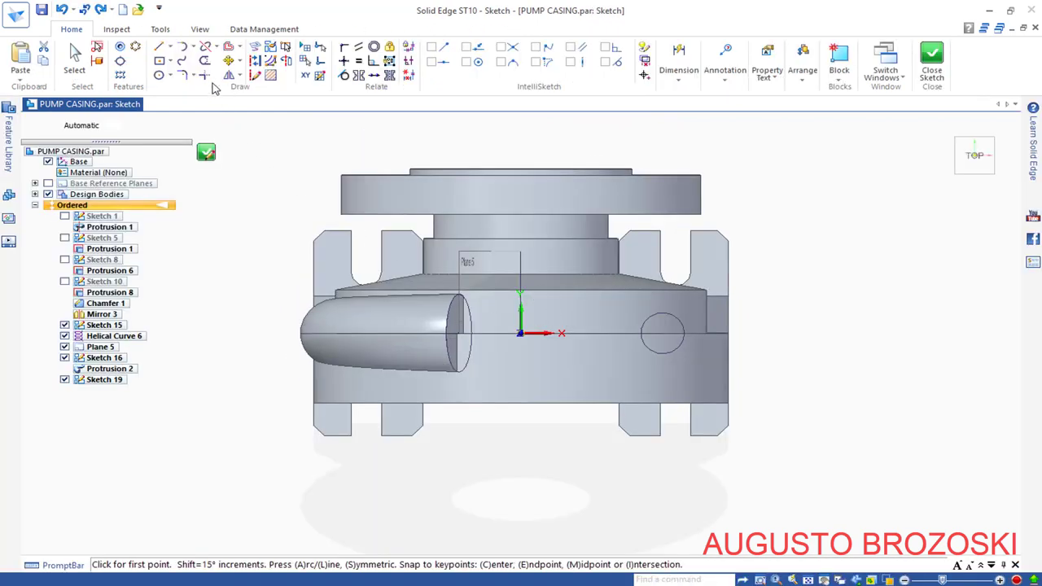
pyautogui.click(159, 74)
pyautogui.scroll(3, 740, 312)
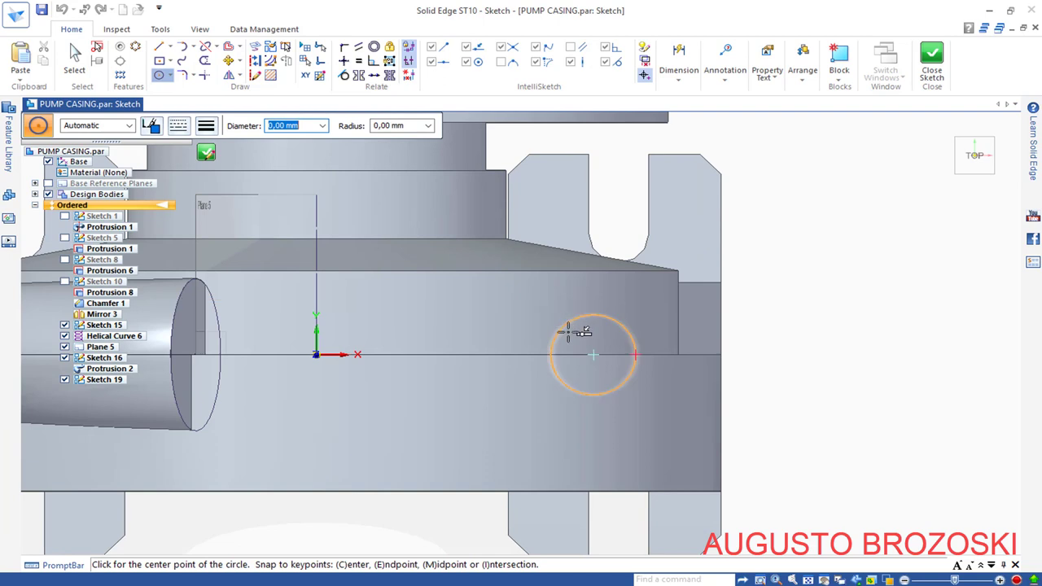
pyautogui.click(594, 355)
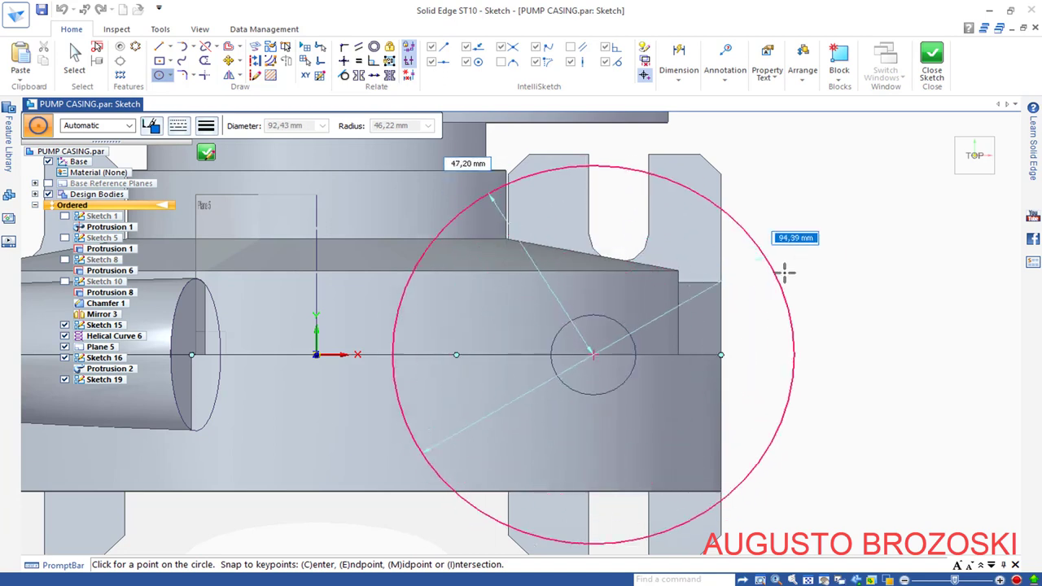
pyautogui.click(787, 271)
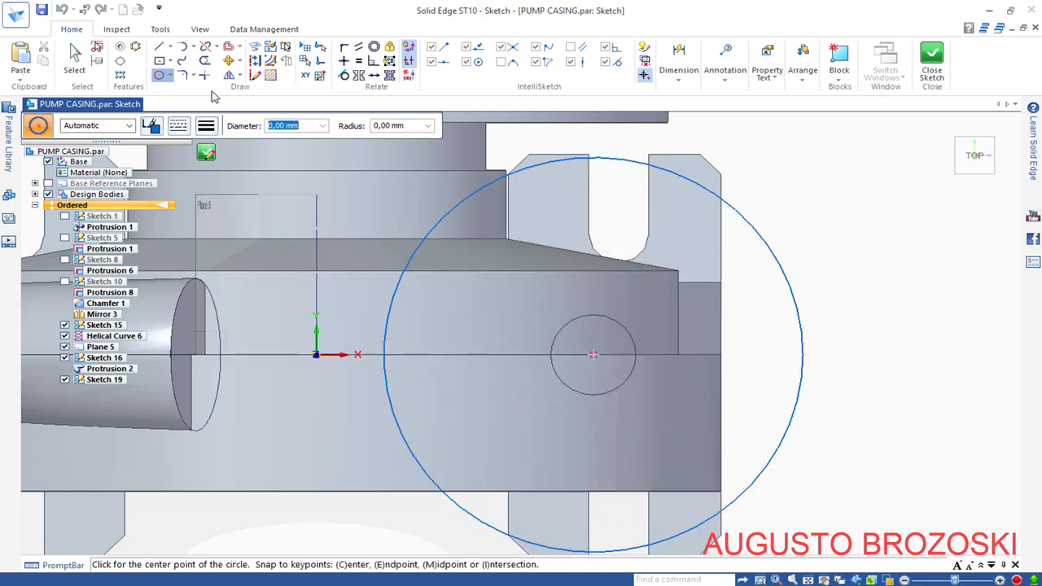
# Step: Dimension the circle to 16 mm diameter and close the sketch
pyautogui.click(675, 75)
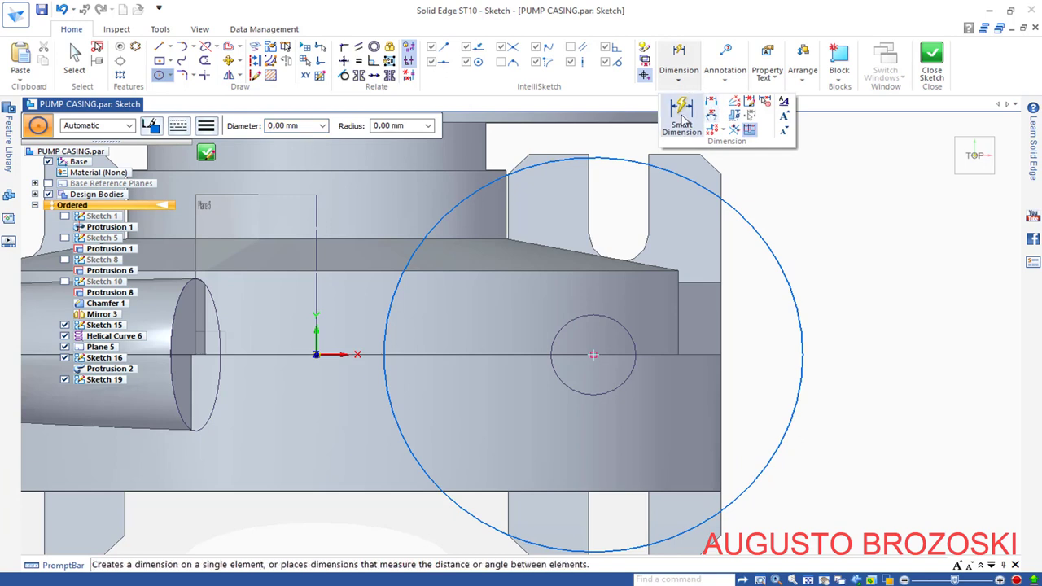
pyautogui.click(688, 115)
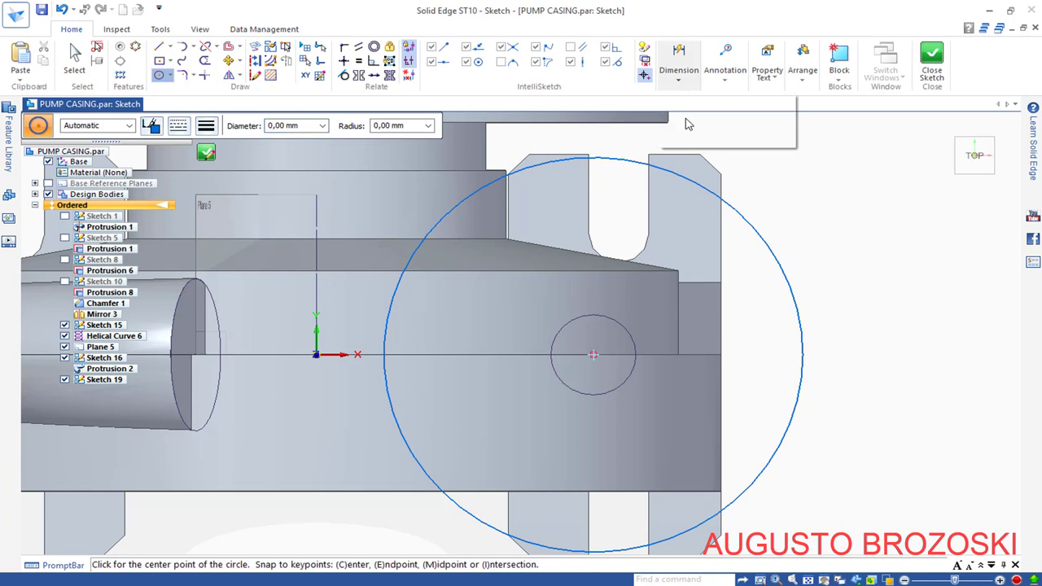
pyautogui.click(760, 229)
pyautogui.click(797, 203)
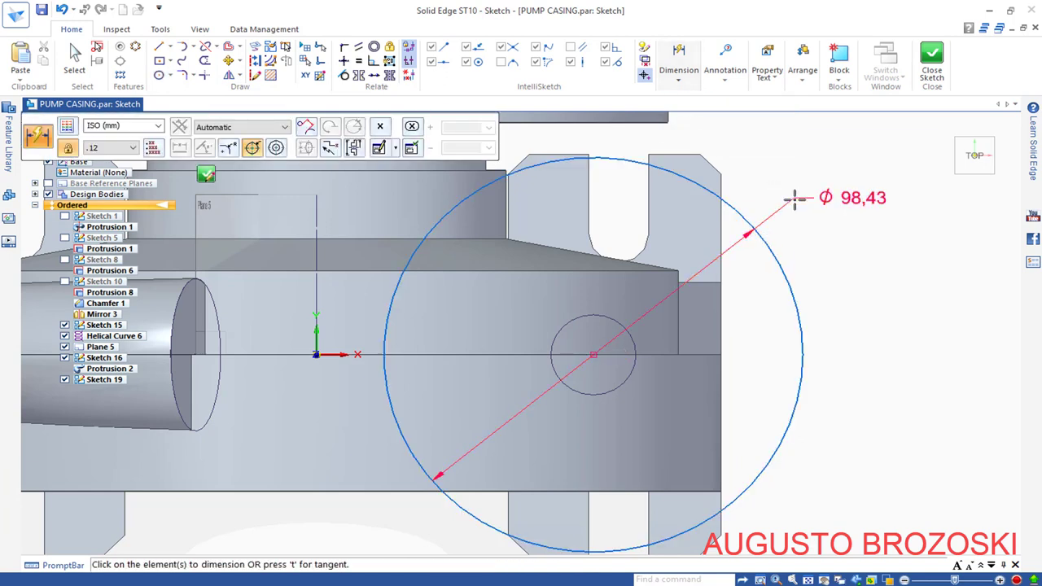
pyautogui.write('16')
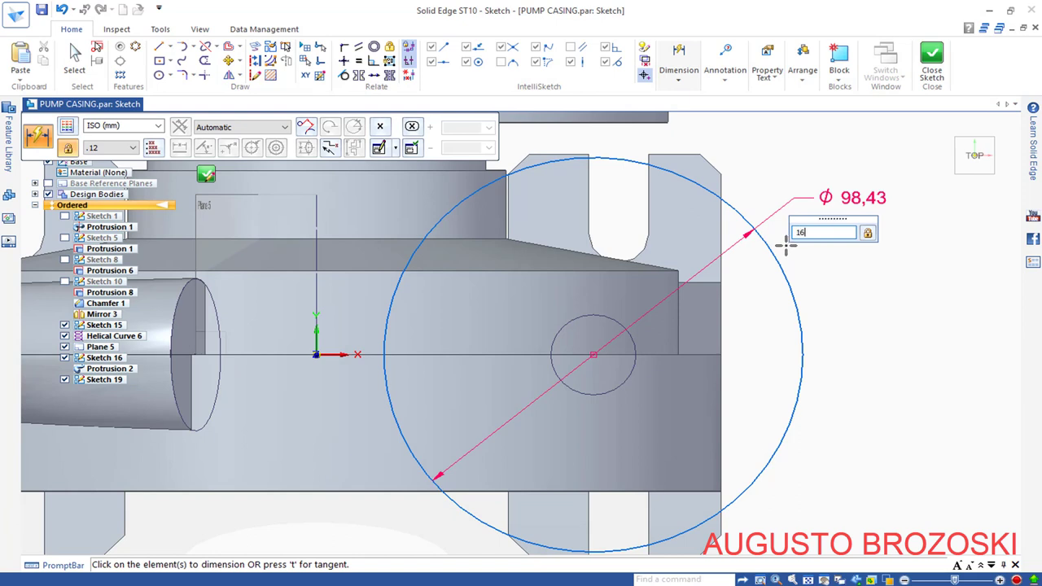
pyautogui.press('Return')
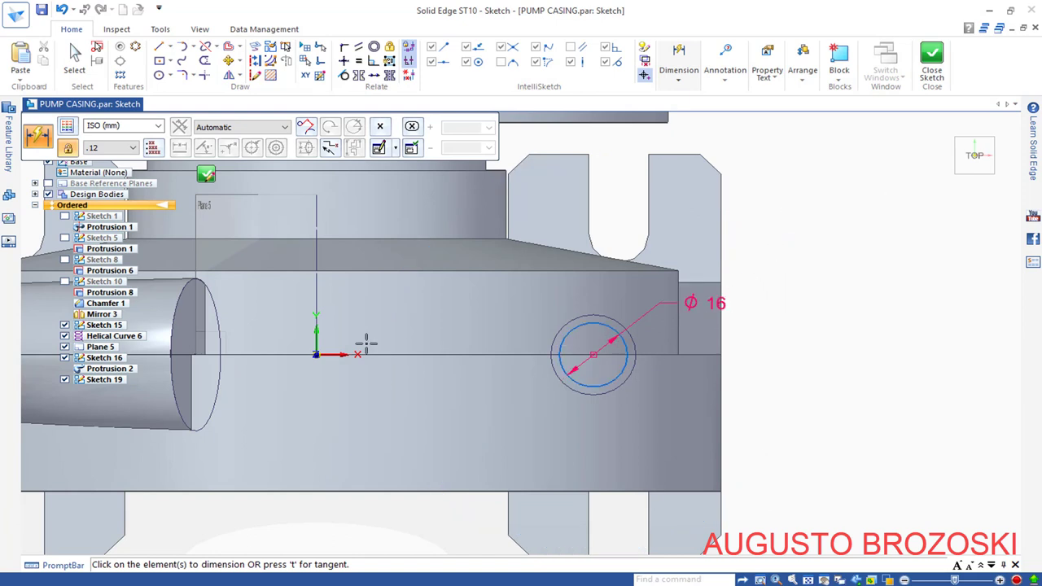
pyautogui.click(931, 63)
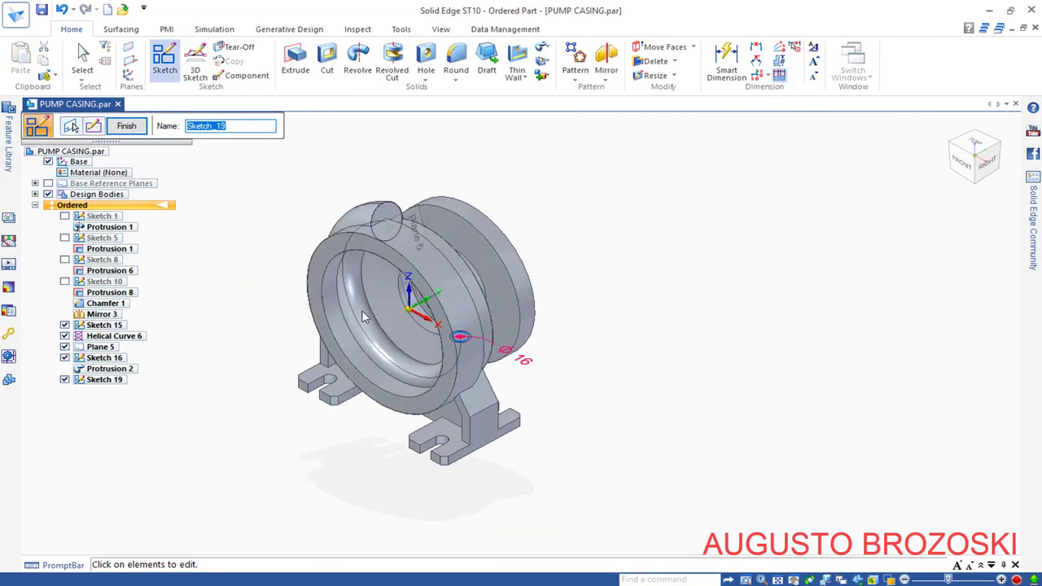
# Step: Start a new sketch on Plane 5 and draw a circle centred at the line's left endpoint
pyautogui.click(130, 128)
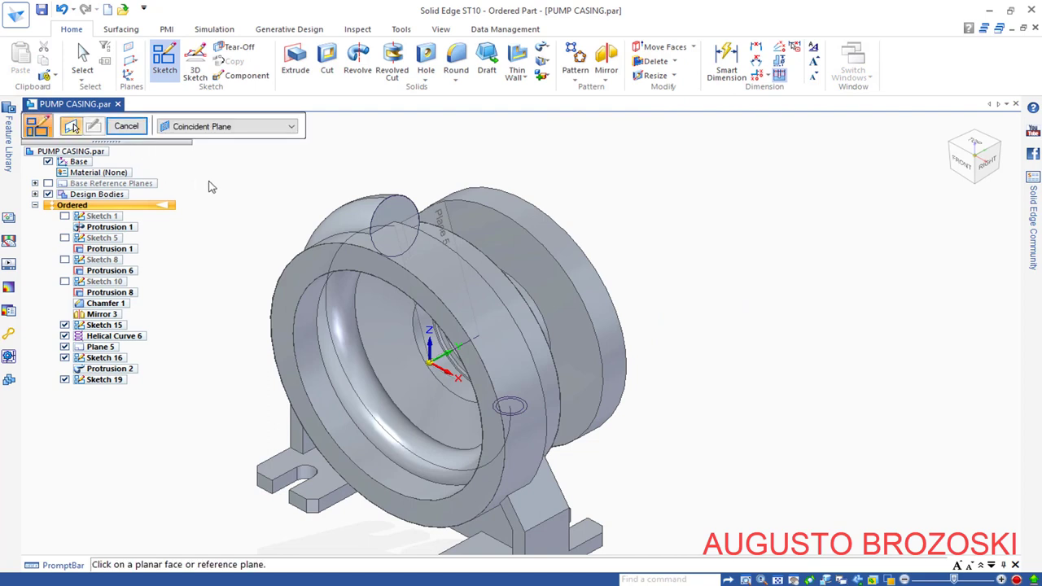
pyautogui.click(140, 130)
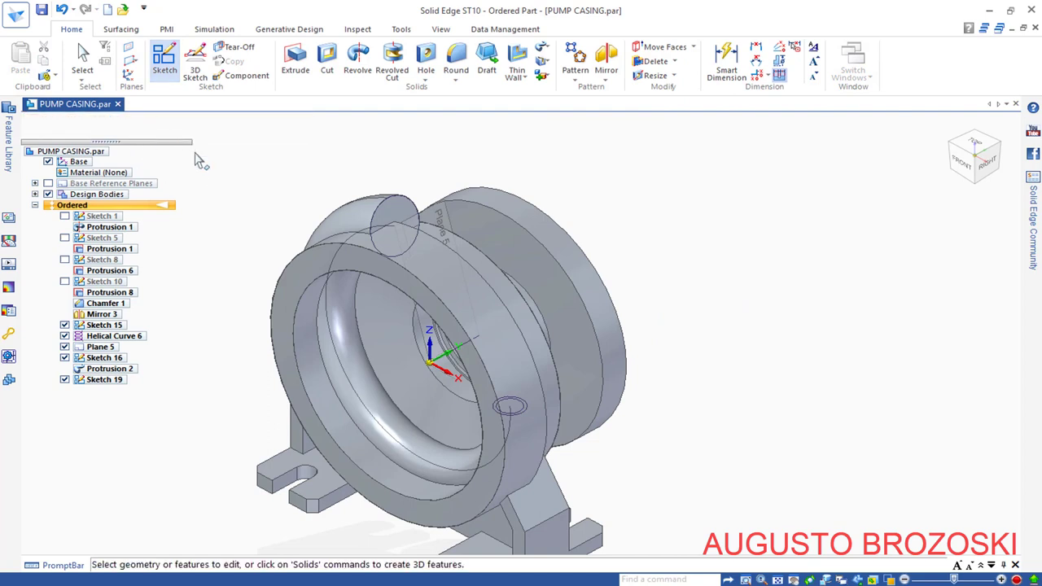
pyautogui.click(164, 69)
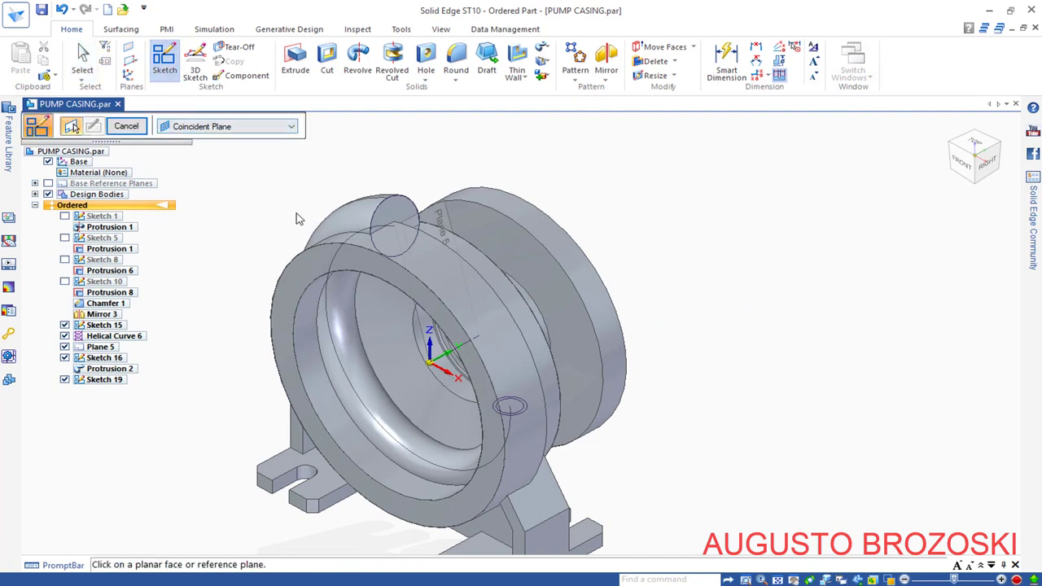
pyautogui.click(425, 214)
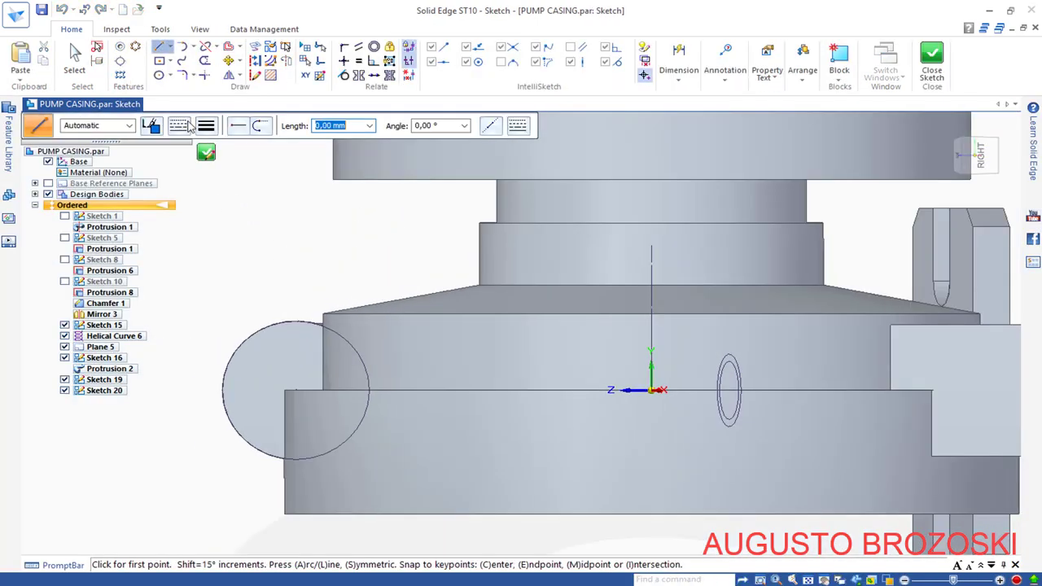
pyautogui.click(160, 75)
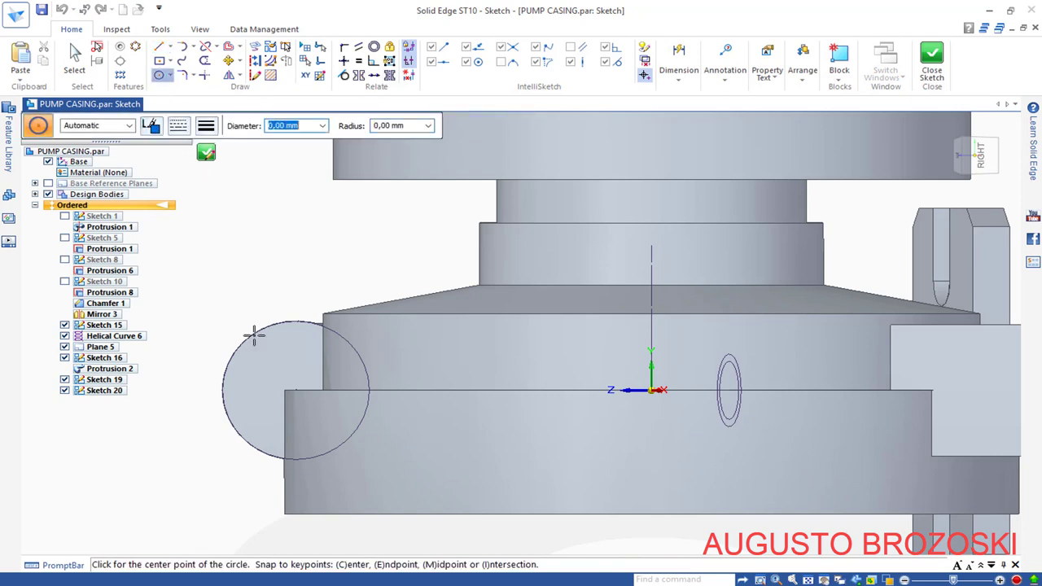
pyautogui.click(285, 391)
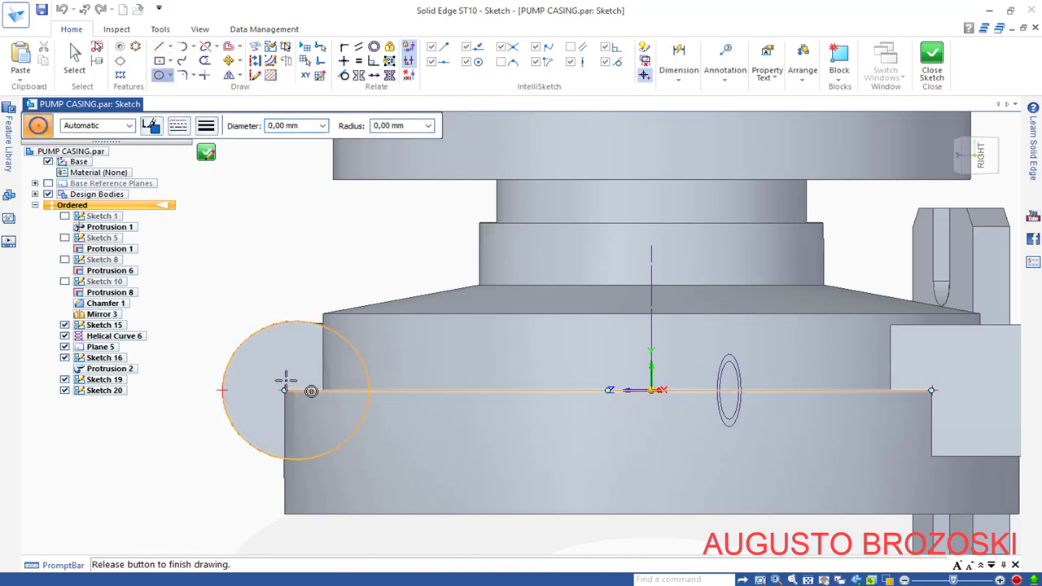
pyautogui.click(232, 281)
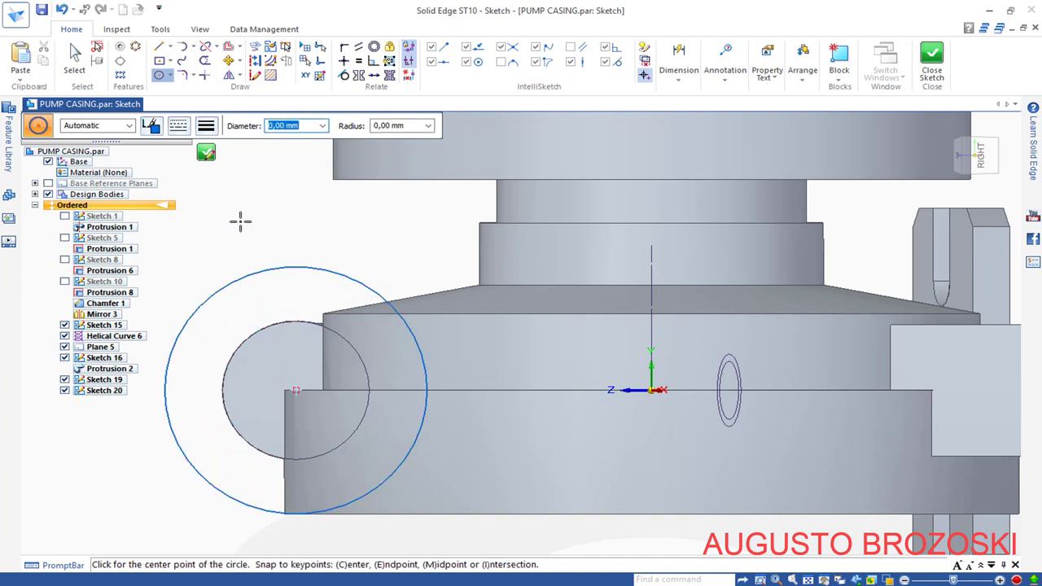
pyautogui.press('Escape')
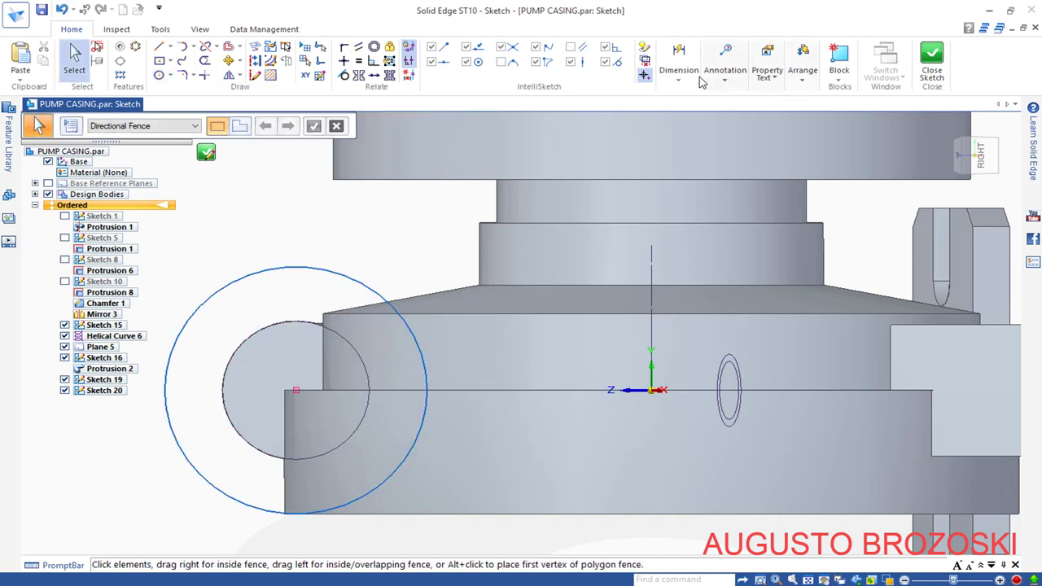
# Step: Dimension the circle to 34 mm diameter and close the sketch back to the part
pyautogui.click(679, 57)
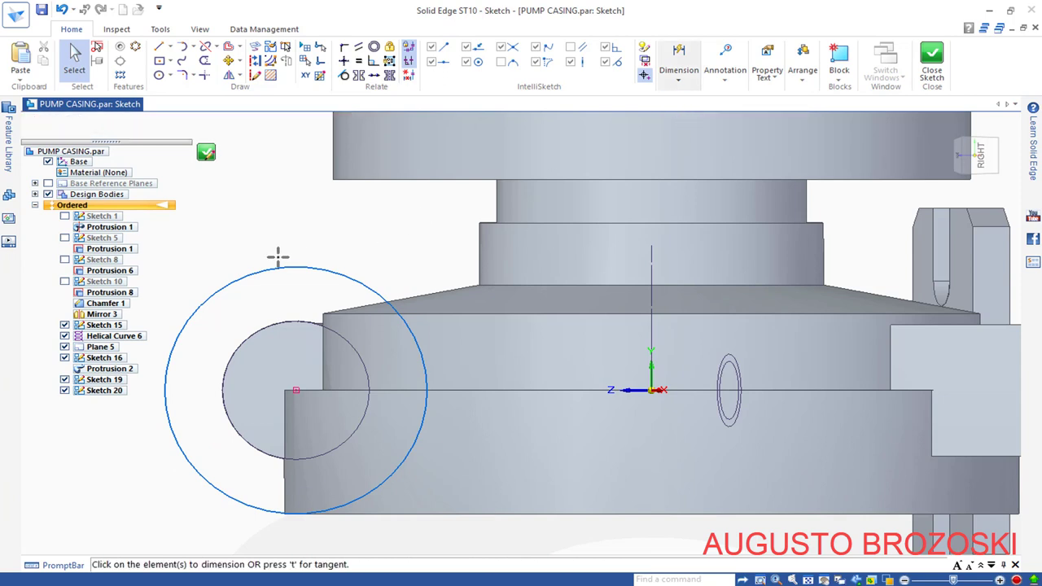
pyautogui.click(254, 271)
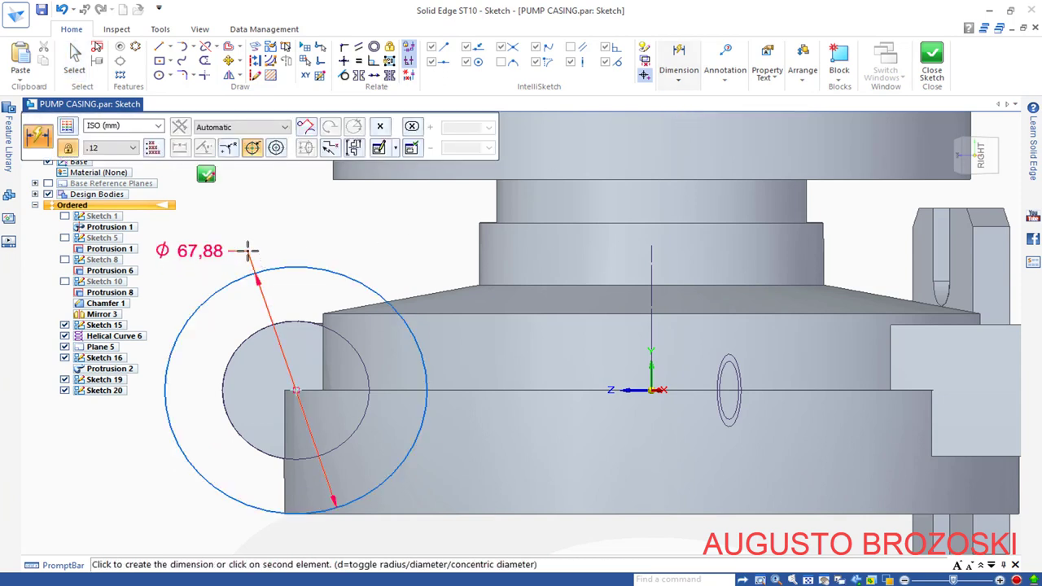
pyautogui.click(248, 251)
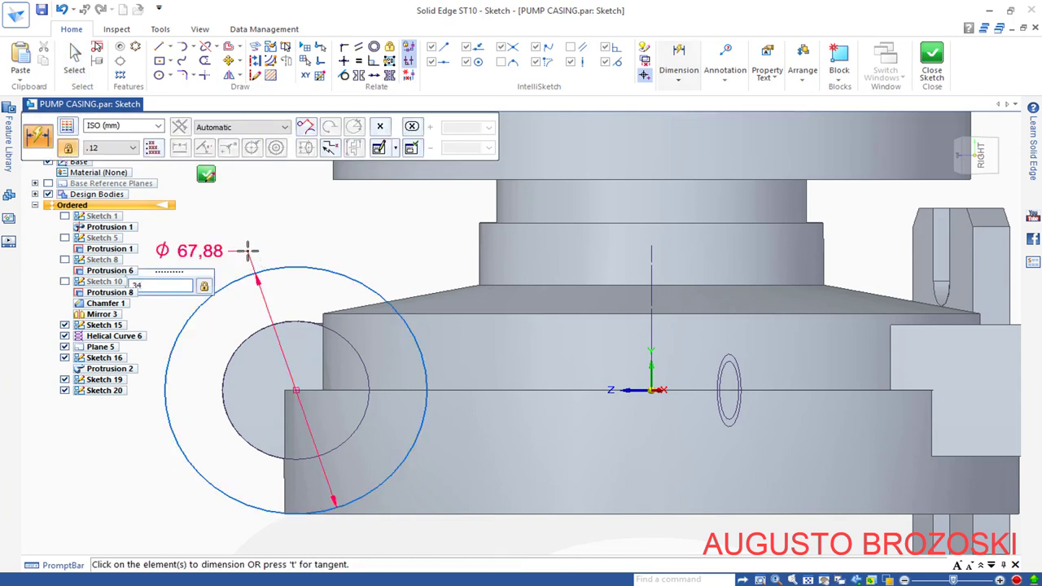
pyautogui.press('Return')
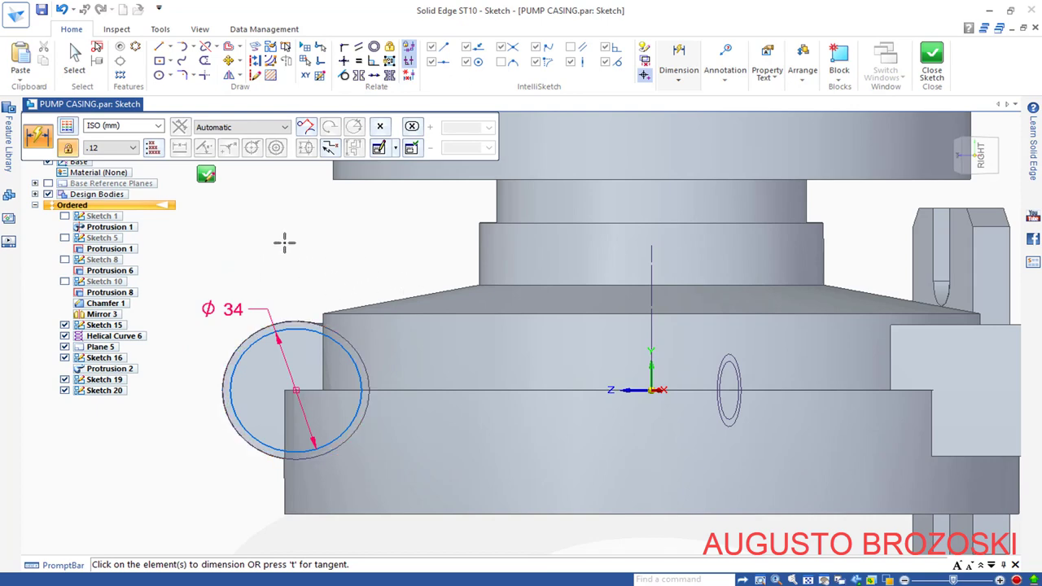
pyautogui.click(208, 177)
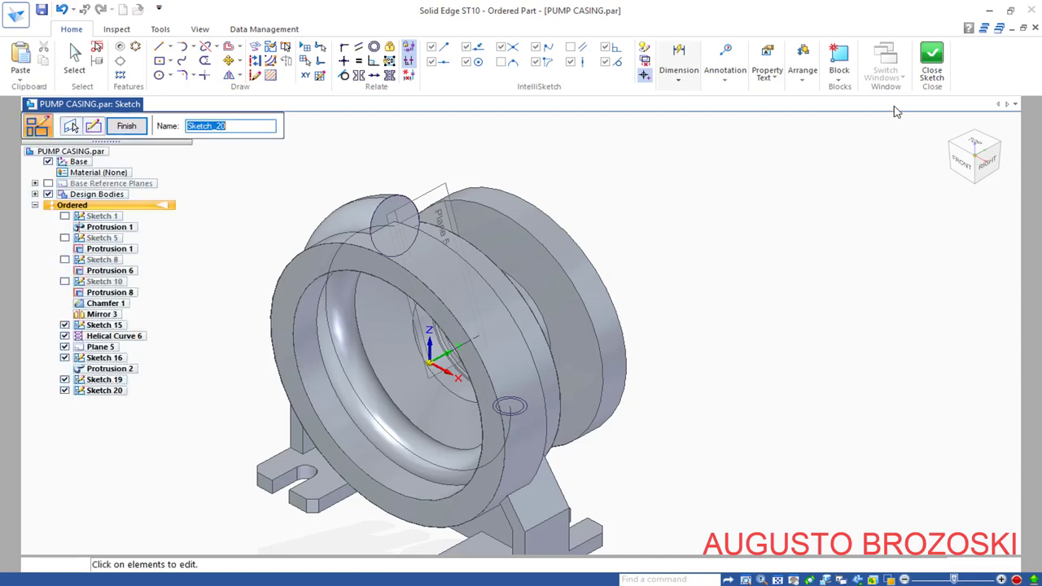
pyautogui.click(143, 132)
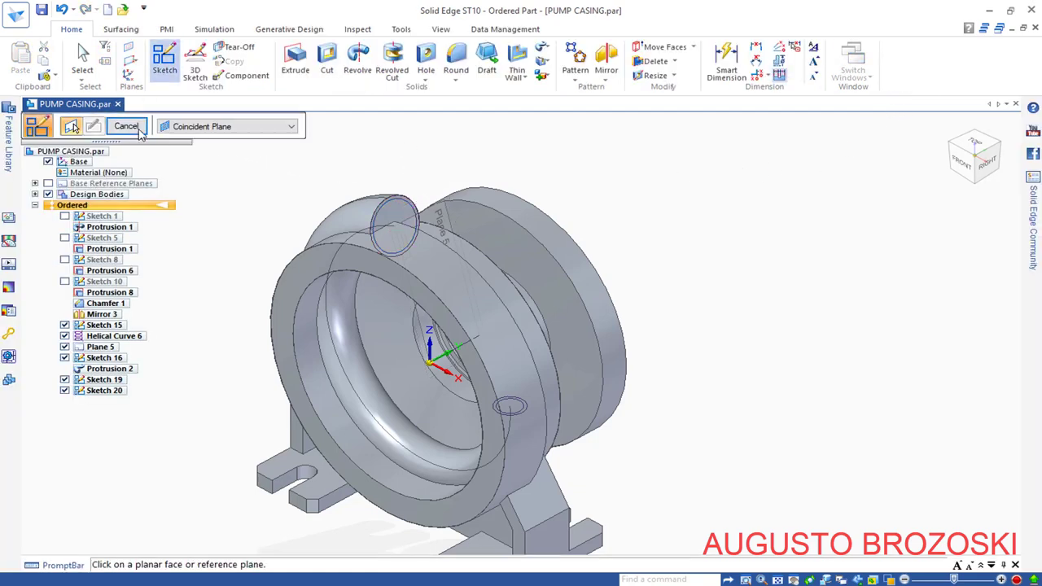
pyautogui.click(129, 127)
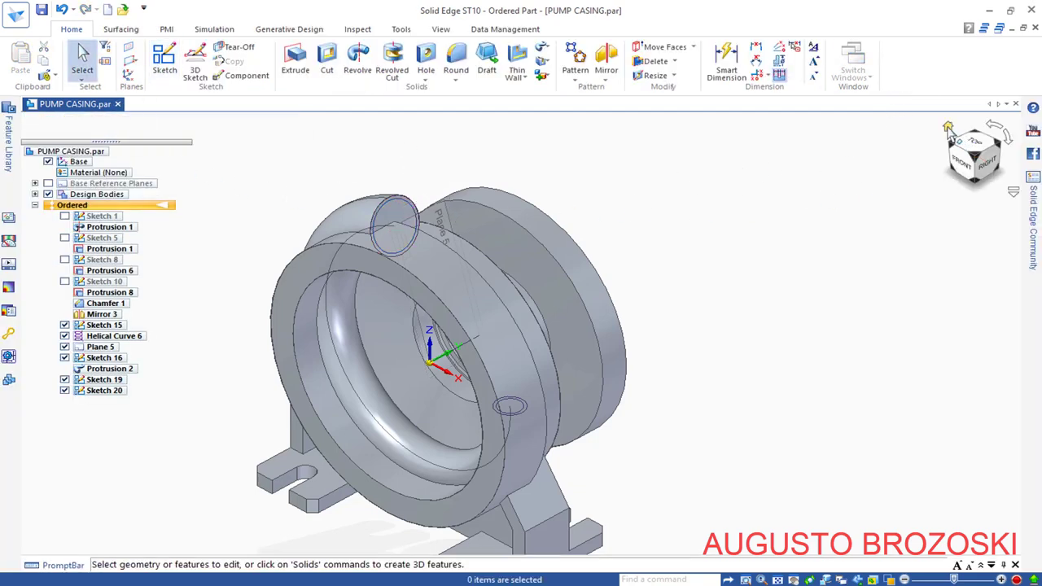
# Step: Save the part and start a Swept Cutout allowing multiple paths and cross sections
pyautogui.click(778, 579)
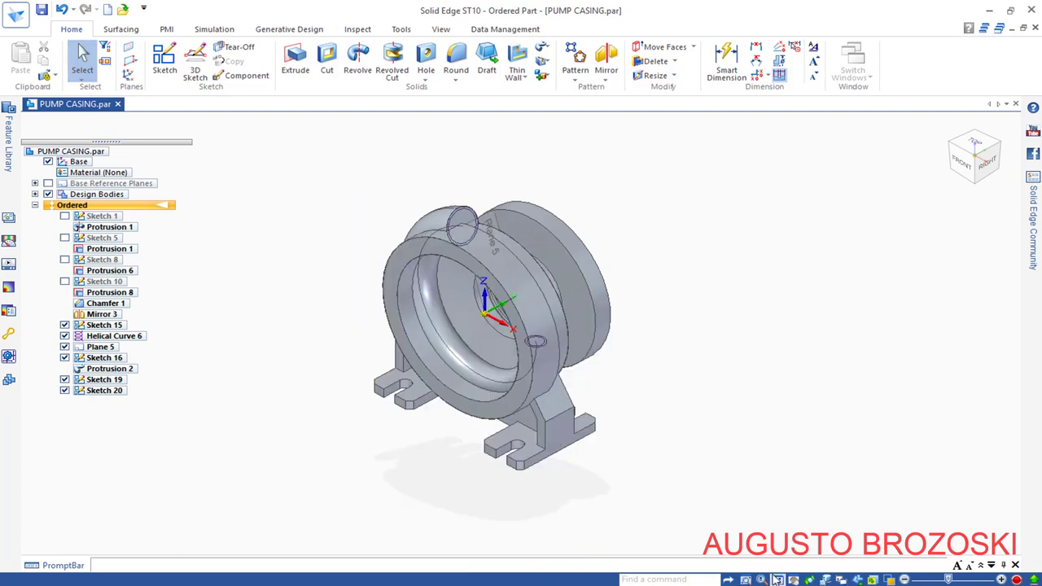
pyautogui.click(39, 12)
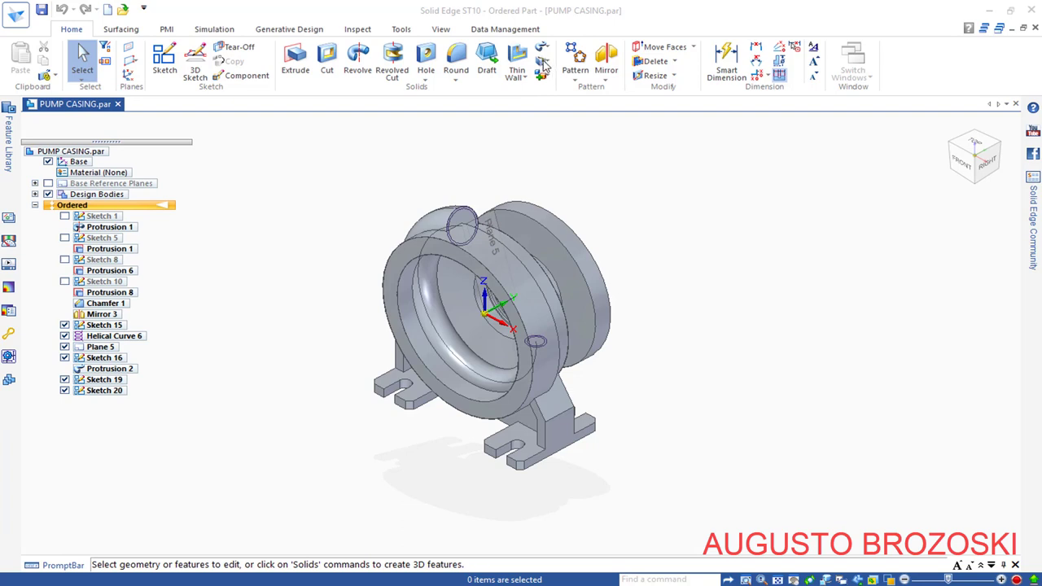
pyautogui.click(544, 62)
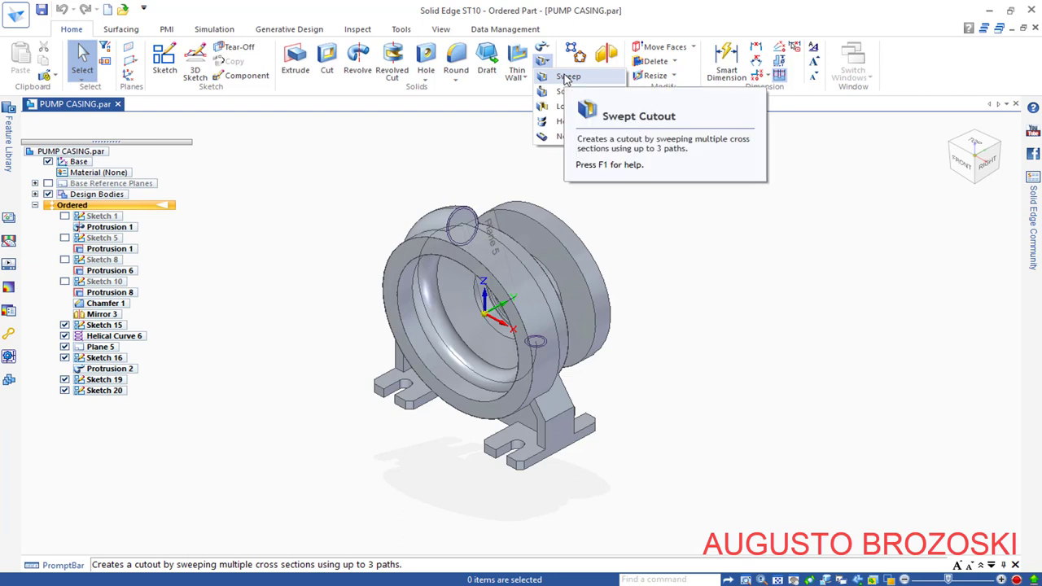
pyautogui.click(568, 77)
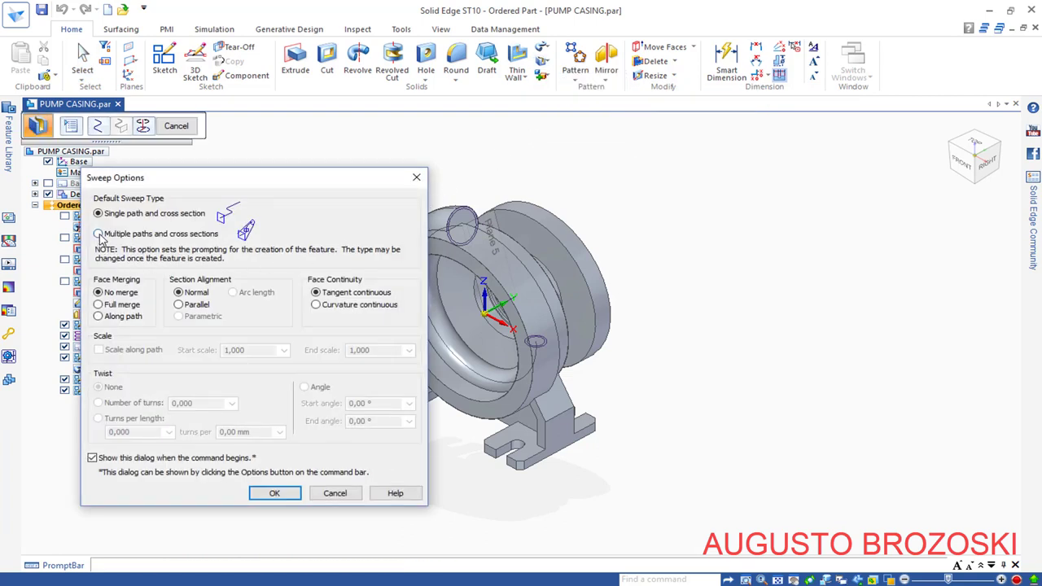
pyautogui.click(99, 235)
pyautogui.click(275, 492)
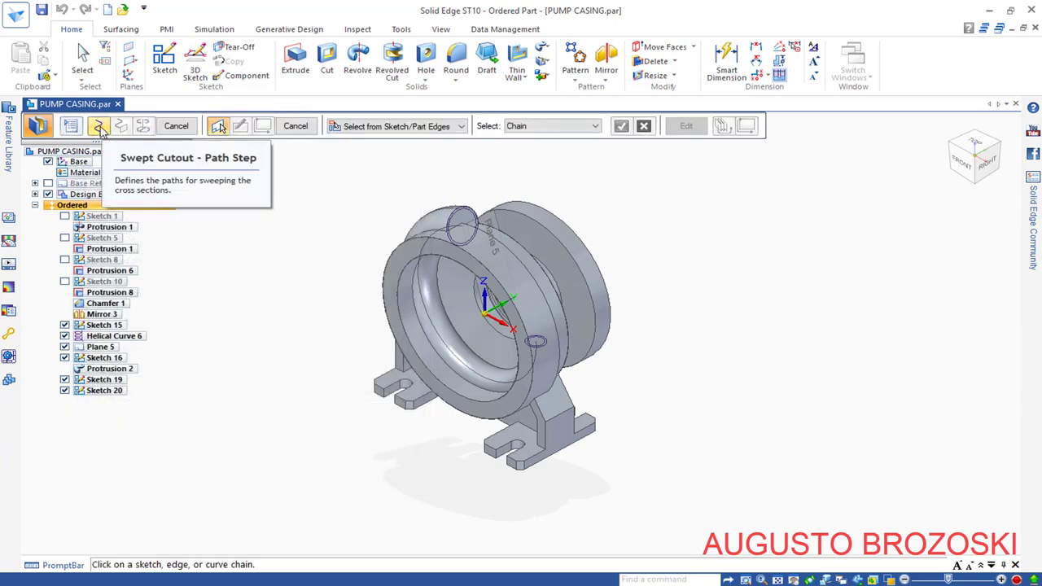
# Step: Sweep the cutout along Helical Curve 6 through the small ring and the top boss edge
pyautogui.scroll(3, 459, 411)
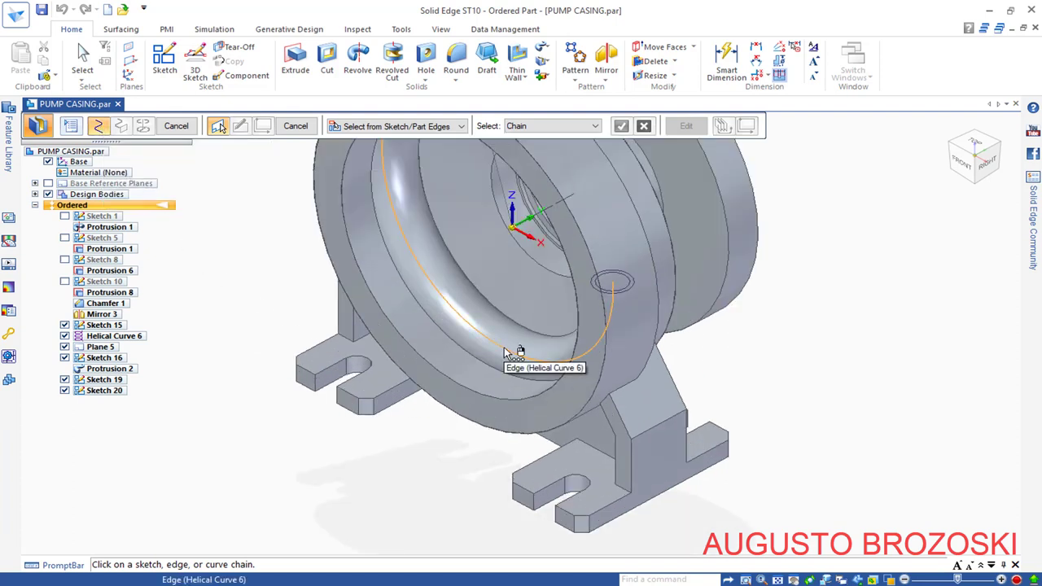
pyautogui.click(499, 352)
pyautogui.scroll(-3, 426, 431)
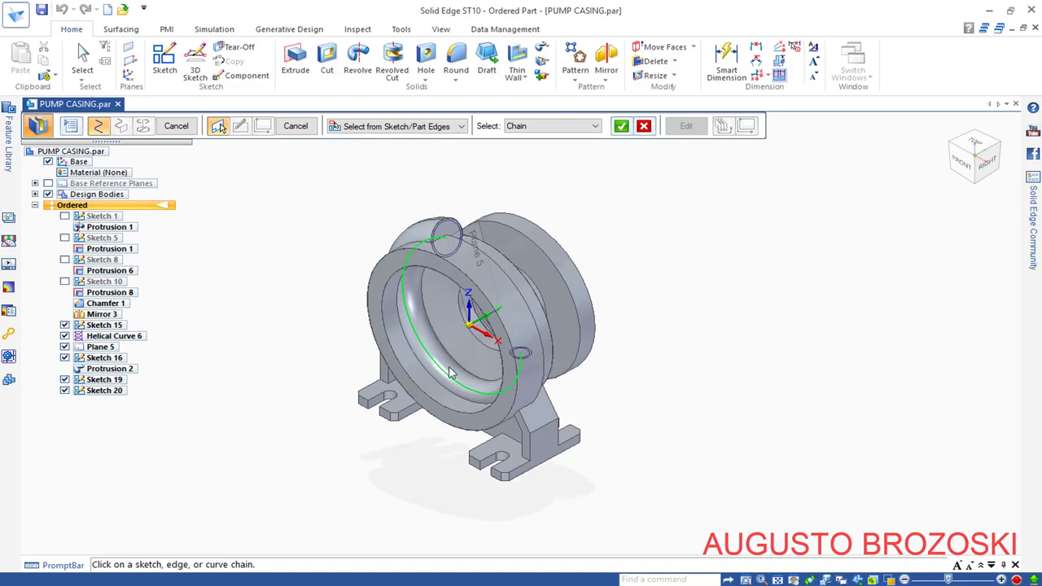
pyautogui.click(622, 126)
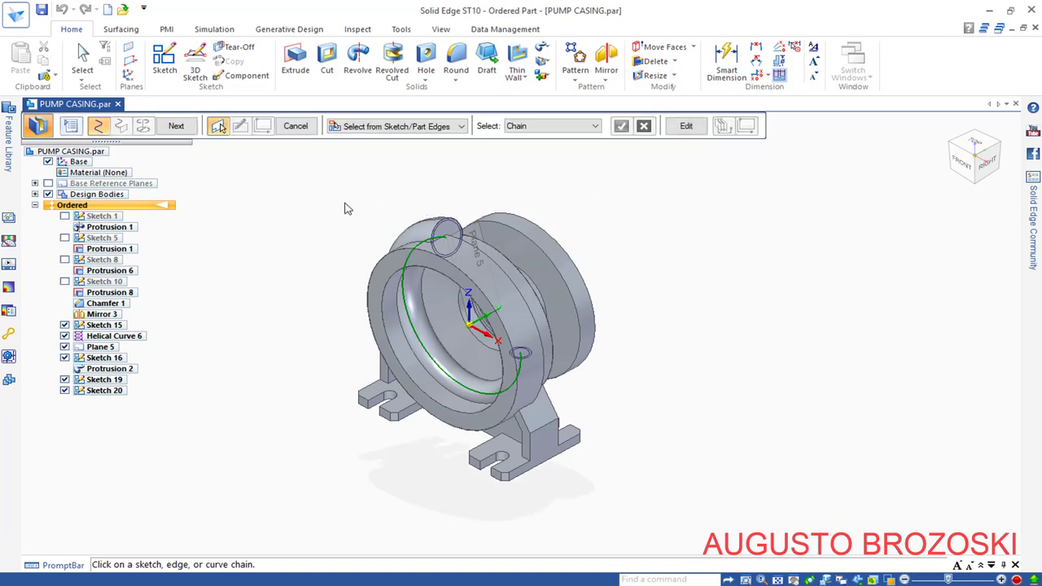
pyautogui.click(176, 127)
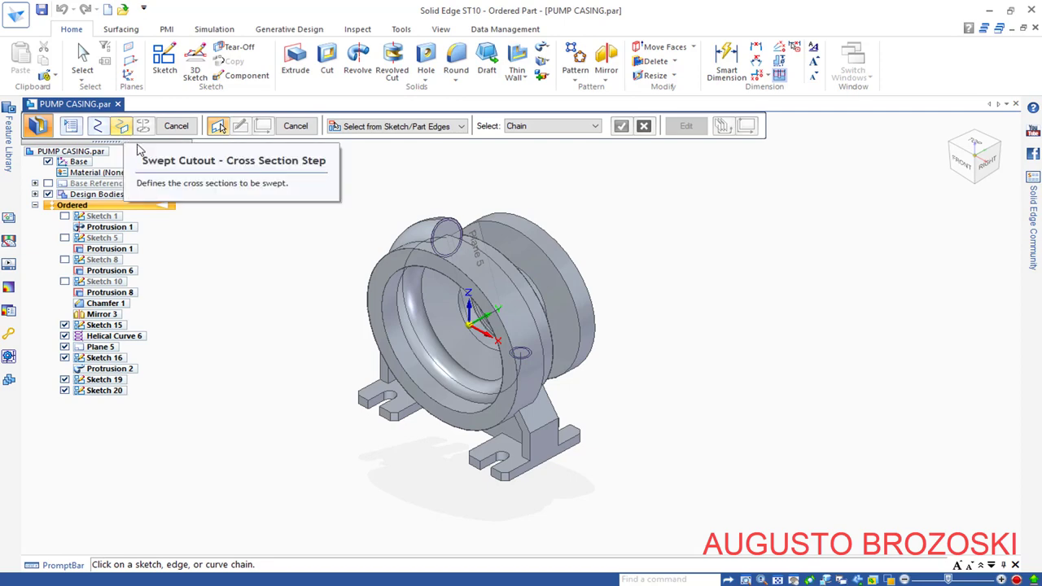
pyautogui.scroll(5, 471, 378)
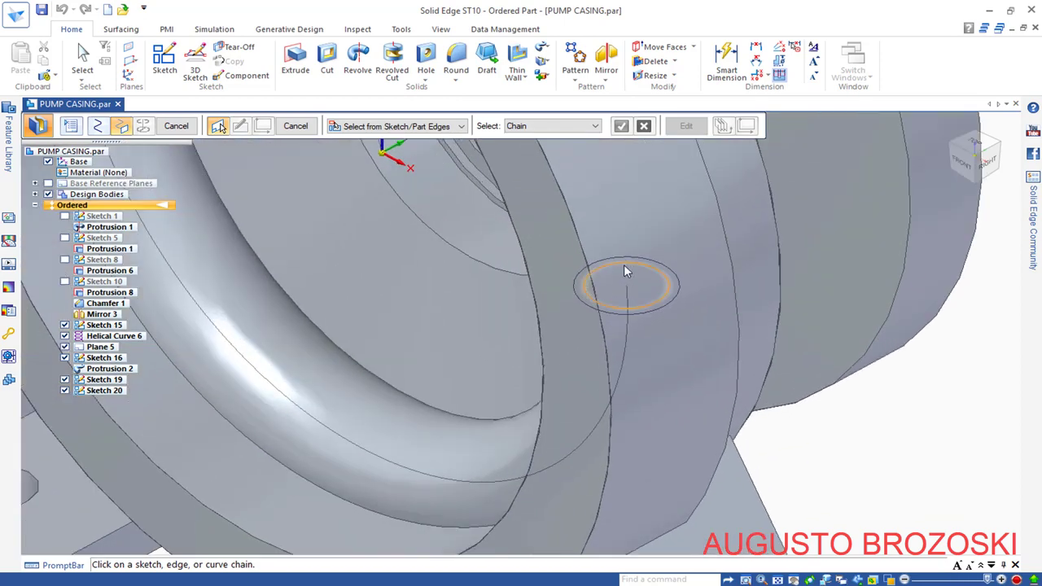
pyautogui.click(623, 272)
pyautogui.scroll(-5, 538, 326)
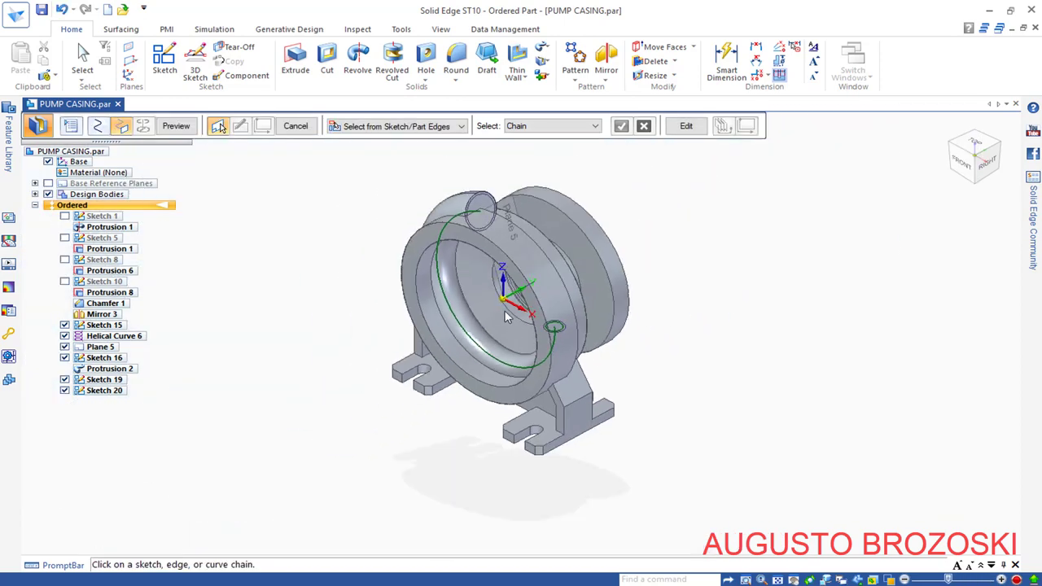
pyautogui.scroll(5, 511, 194)
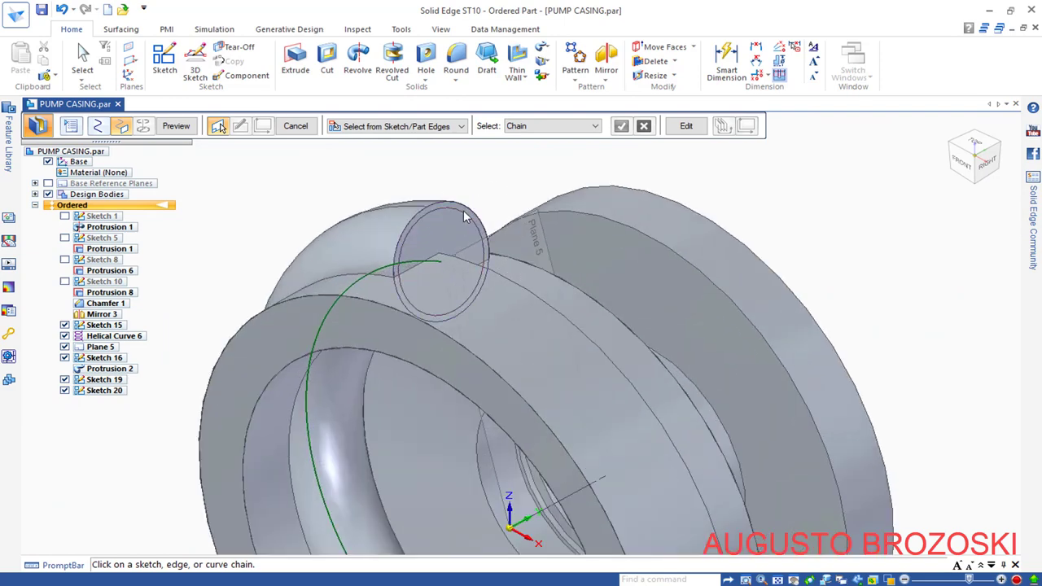
pyautogui.click(468, 213)
pyautogui.scroll(-5, 531, 205)
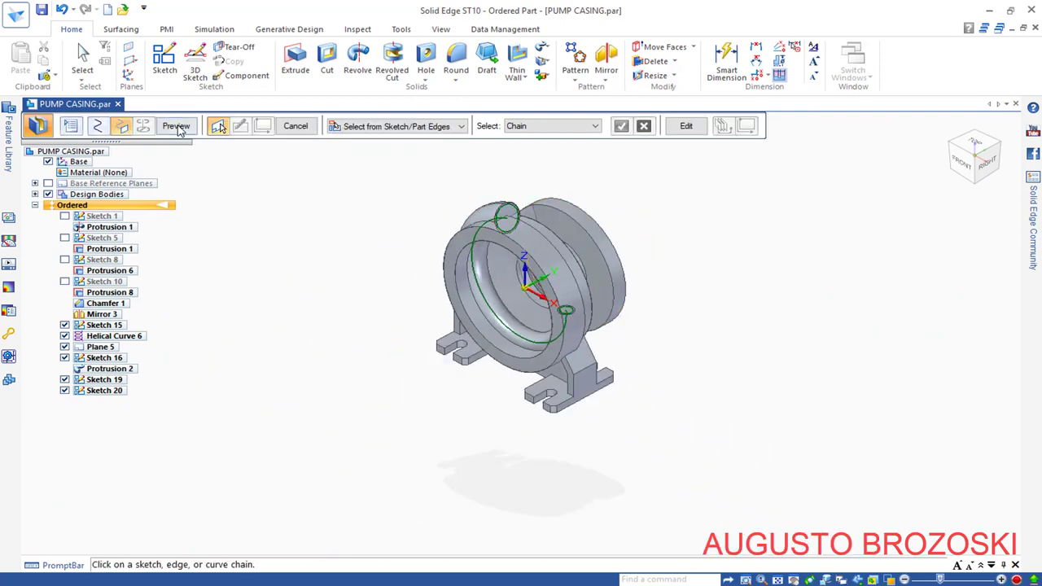
pyautogui.click(176, 126)
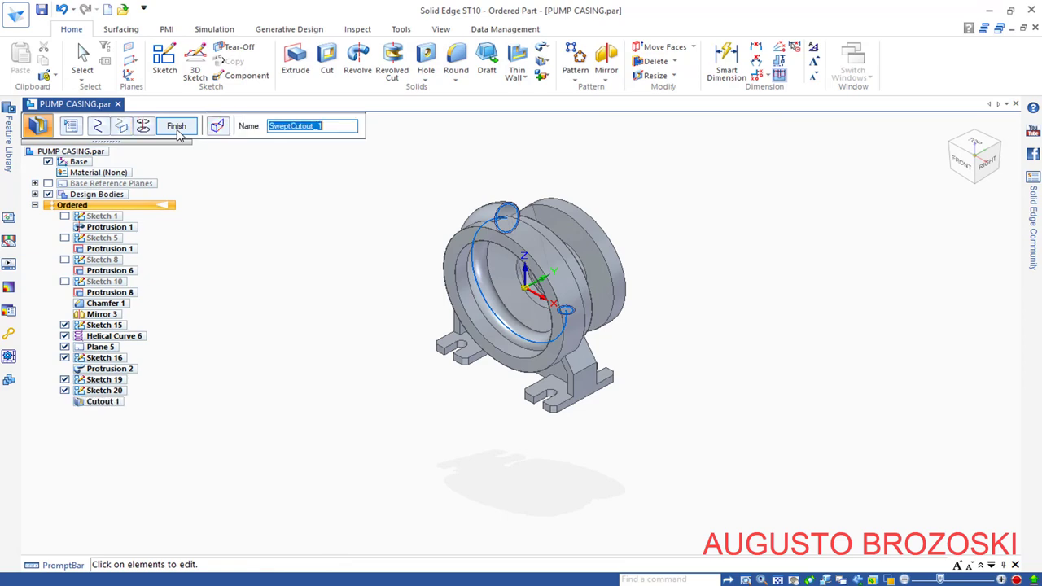
pyautogui.click(175, 126)
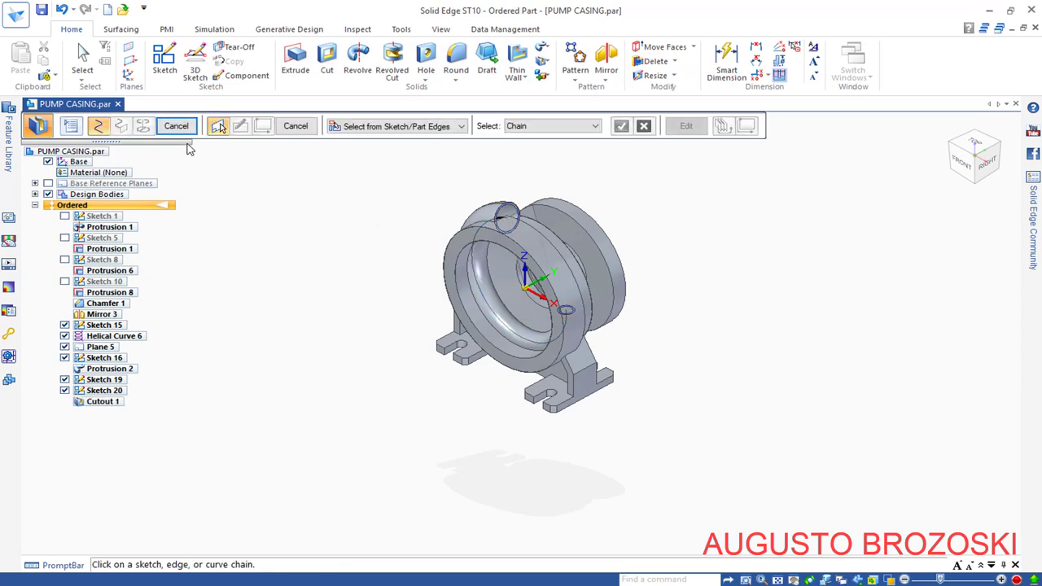
# Step: Inspect the new cutout near the boss, return to the home view, and save the part
pyautogui.click(176, 126)
pyautogui.scroll(5, 500, 203)
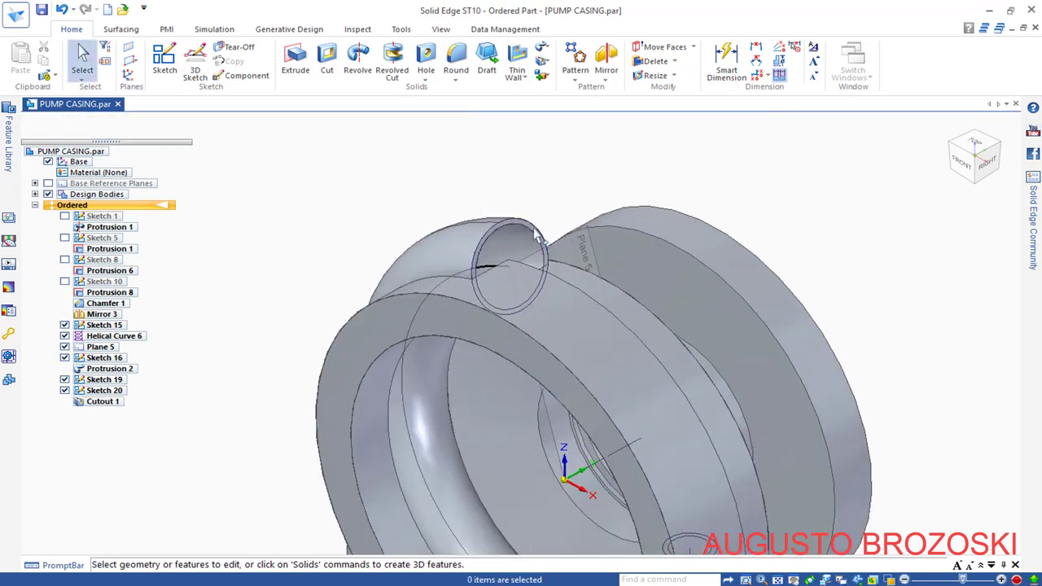
pyautogui.moveTo(480, 238); pyautogui.dragTo(708, 167, button='middle')
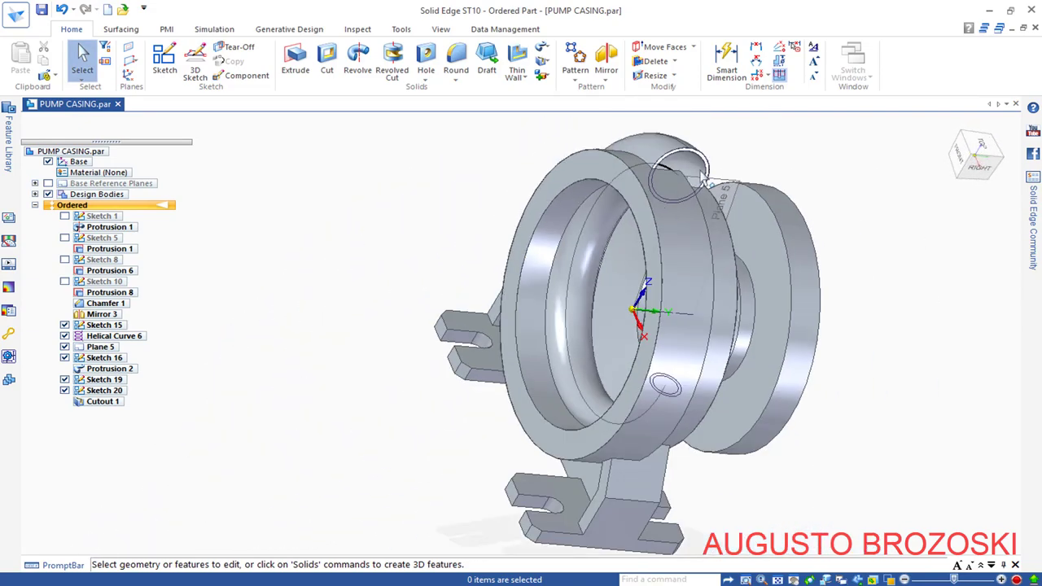
pyautogui.scroll(2, 719, 161)
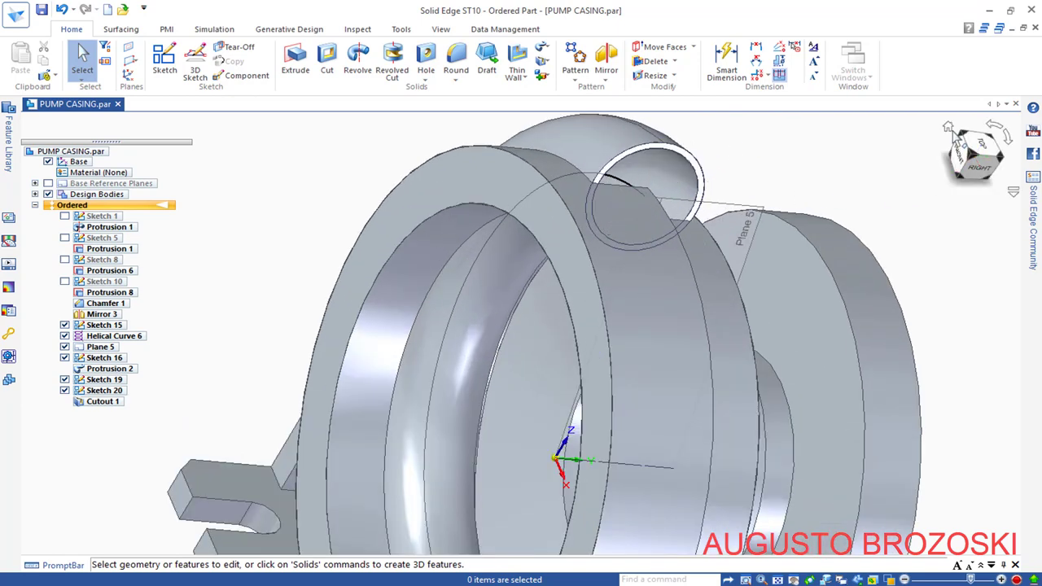
pyautogui.click(949, 129)
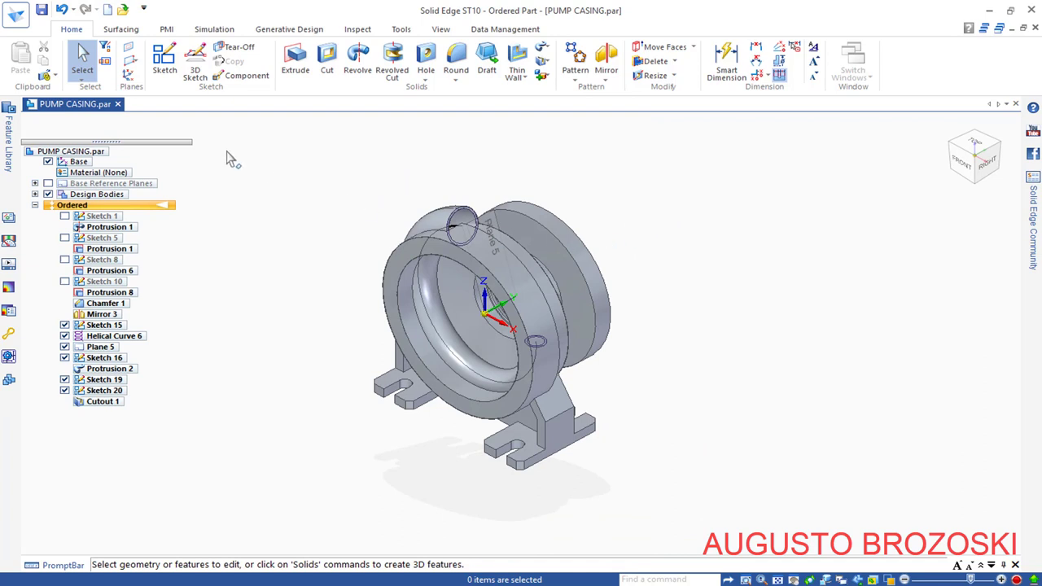
pyautogui.click(41, 10)
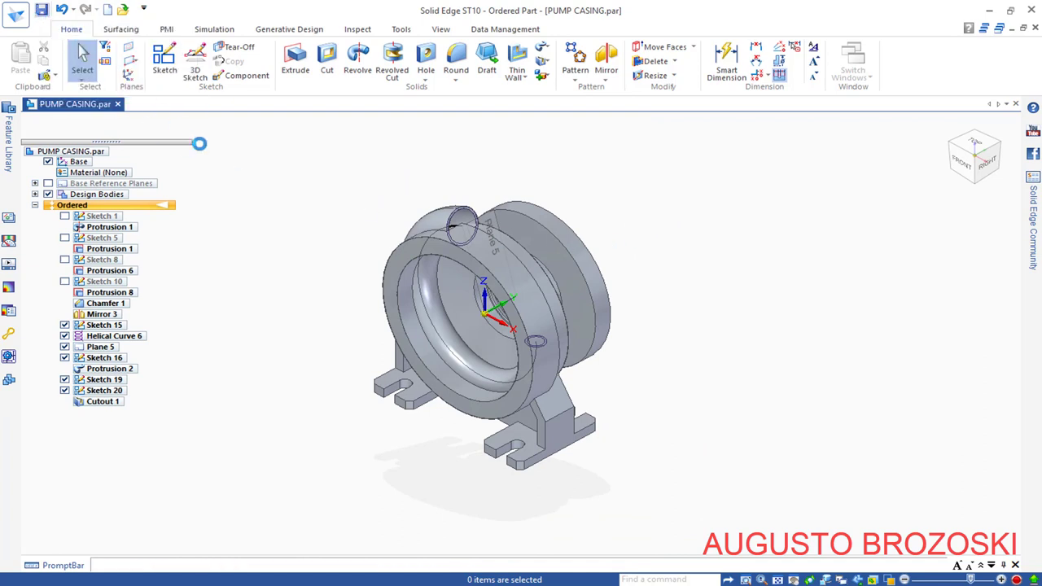
# Step: Check the pump drawing PDF in Acrobat, then minimize it to return to the part
pyautogui.scroll(3, 503, 194)
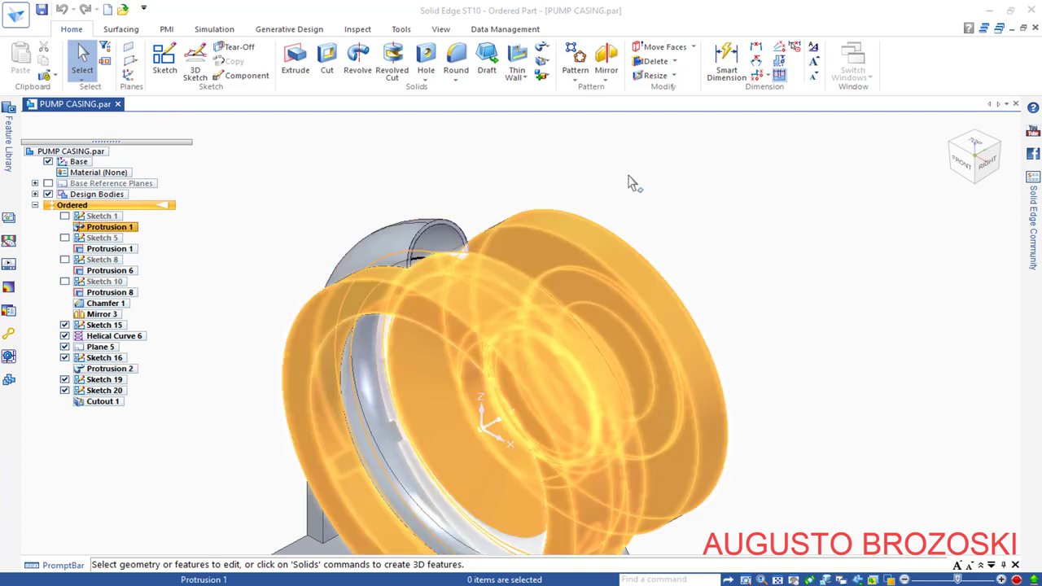
pyautogui.hotkey('alt', 'Tab')
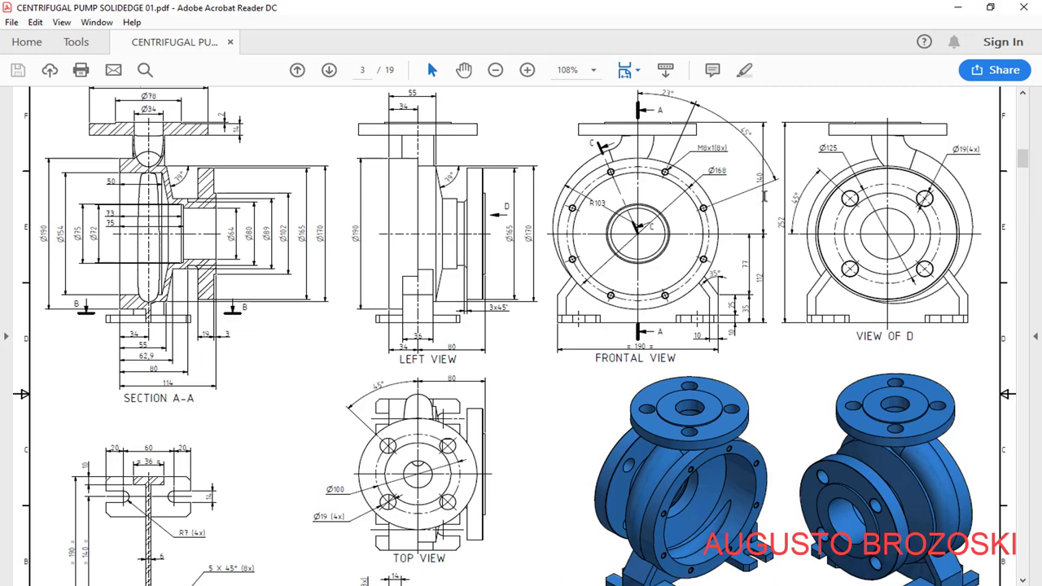
pyautogui.click(958, 7)
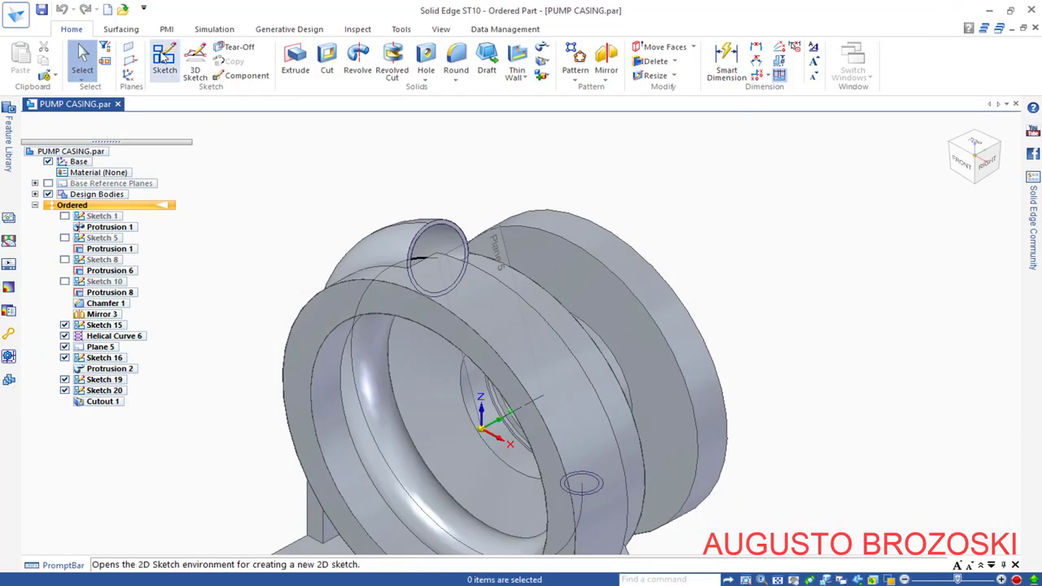
# Step: Start a sketch on Plane 5 and draw a vertical line up from the origin
pyautogui.click(164, 57)
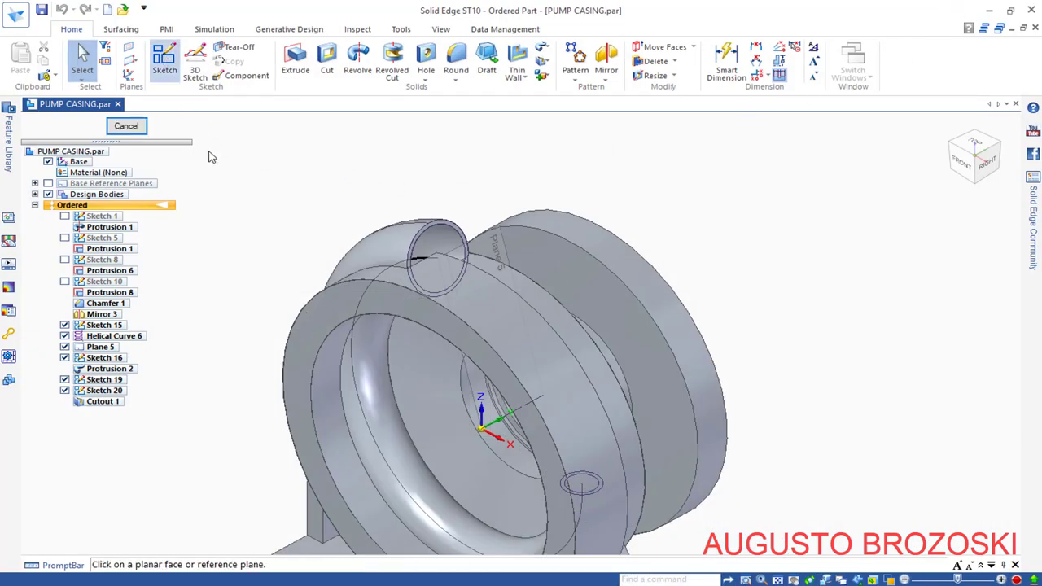
pyautogui.click(495, 429)
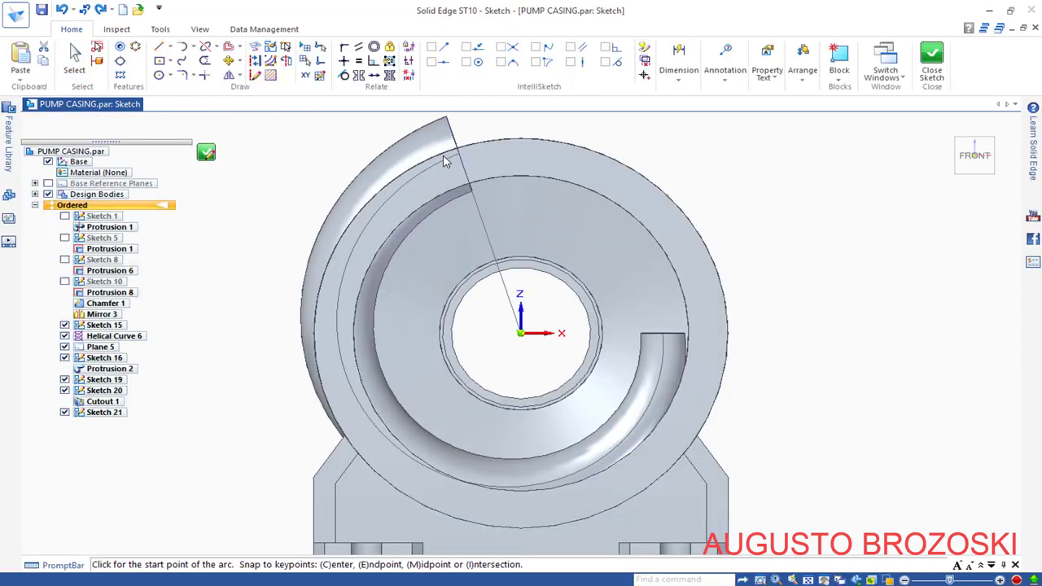
pyautogui.press('l')
pyautogui.scroll(-4, 505, 212)
pyautogui.scroll(2, 511, 210)
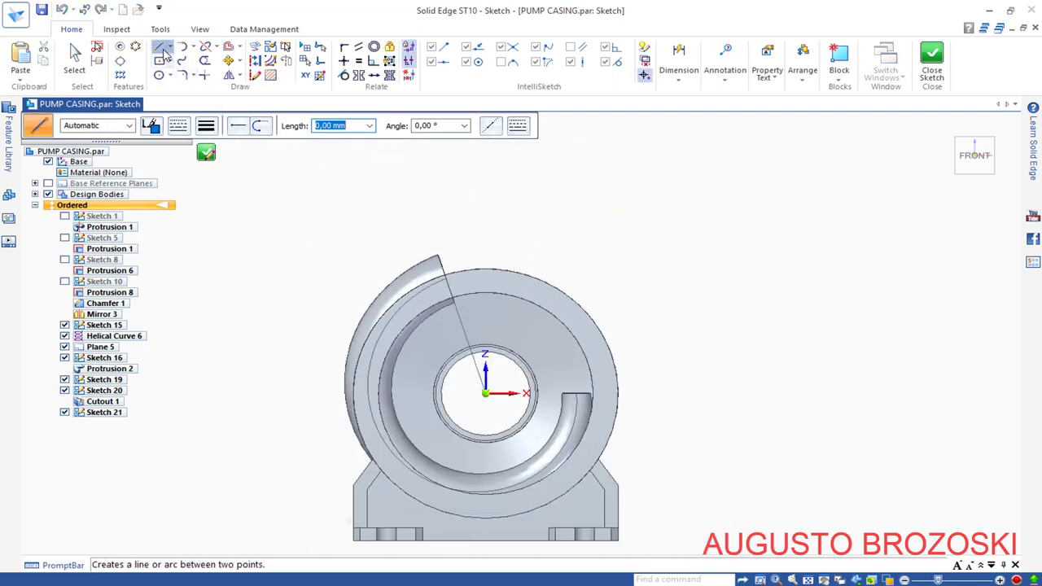
pyautogui.click(486, 394)
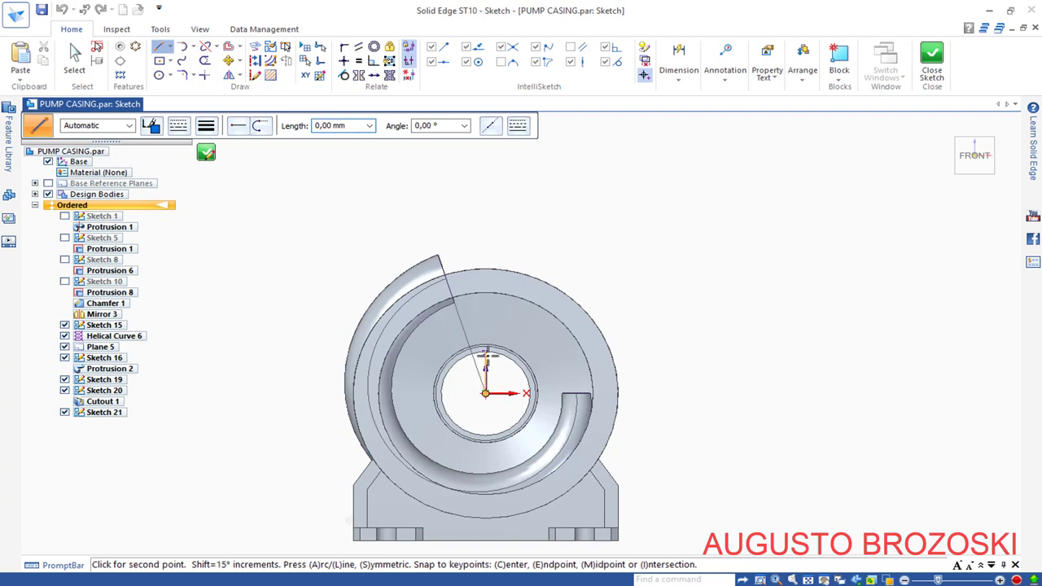
pyautogui.click(486, 259)
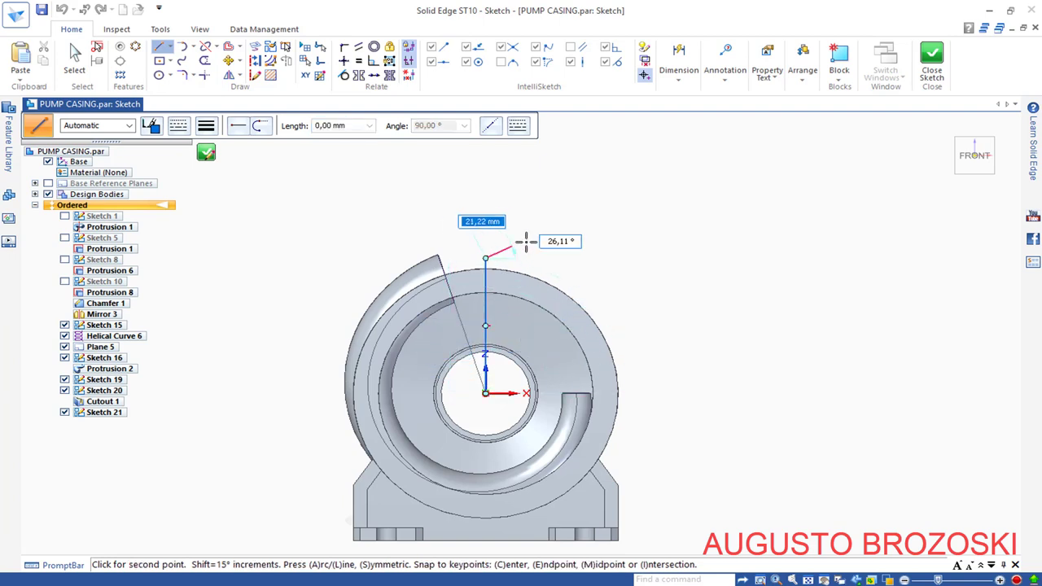
pyautogui.click(486, 200)
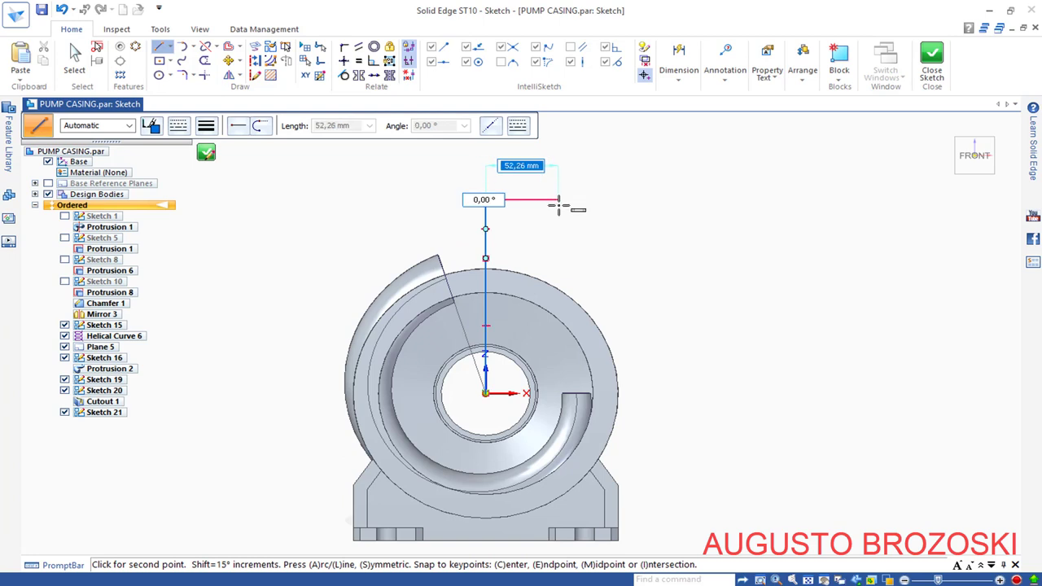
# Step: Convert the vertical line into construction geometry
pyautogui.press('Escape')
pyautogui.scroll(2, 519, 243)
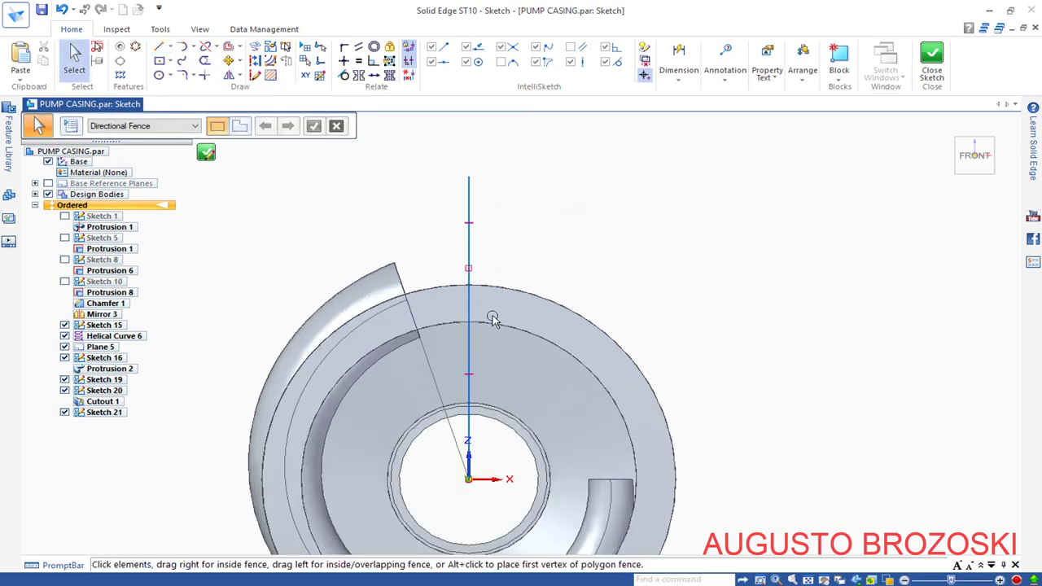
pyautogui.click(470, 355)
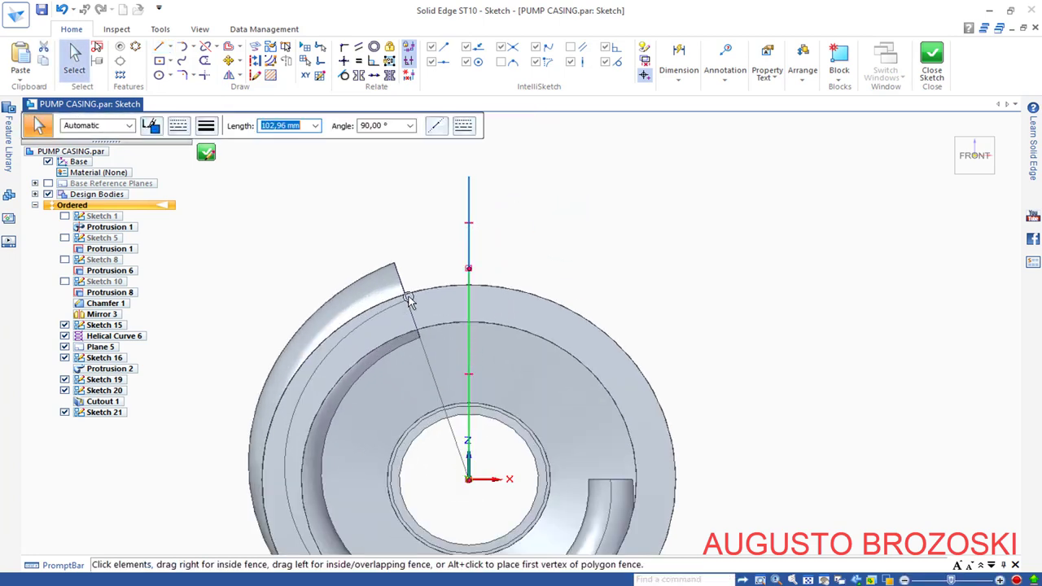
pyautogui.click(255, 60)
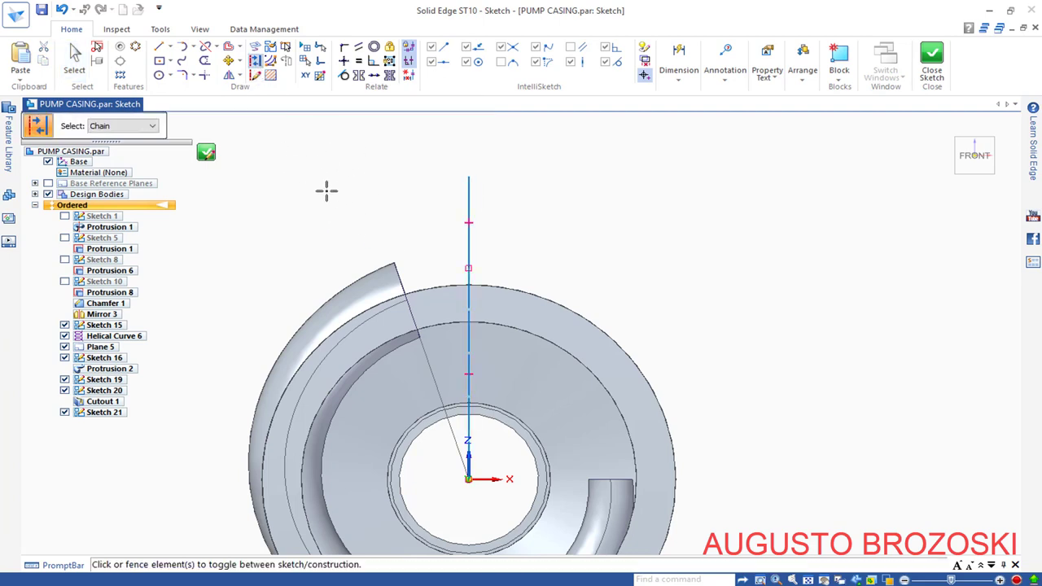
# Step: Draw an arc from the boss outline to the vertical line and make it tangent to the line
pyautogui.scroll(1, 396, 211)
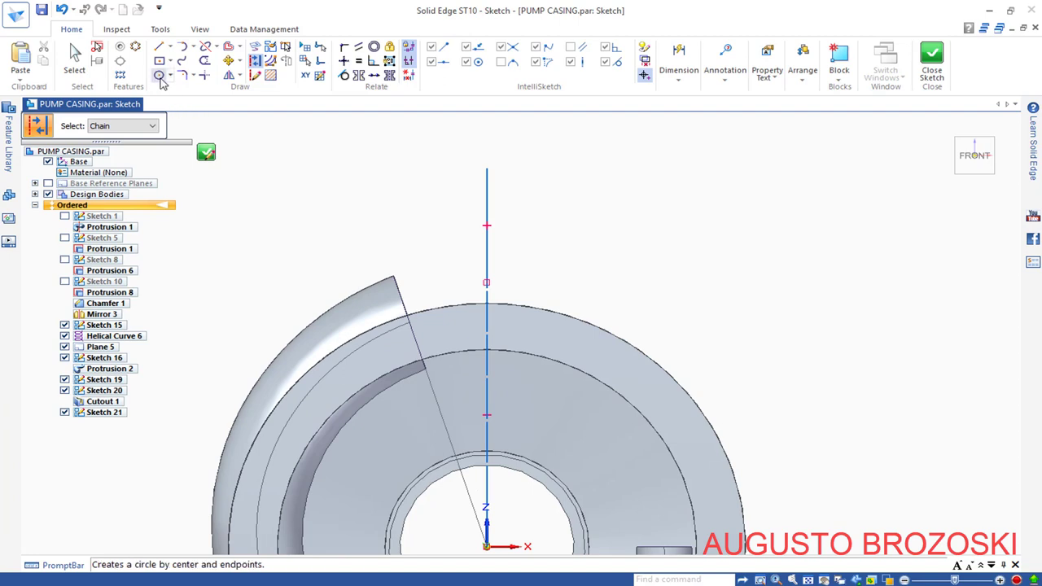
pyautogui.click(182, 47)
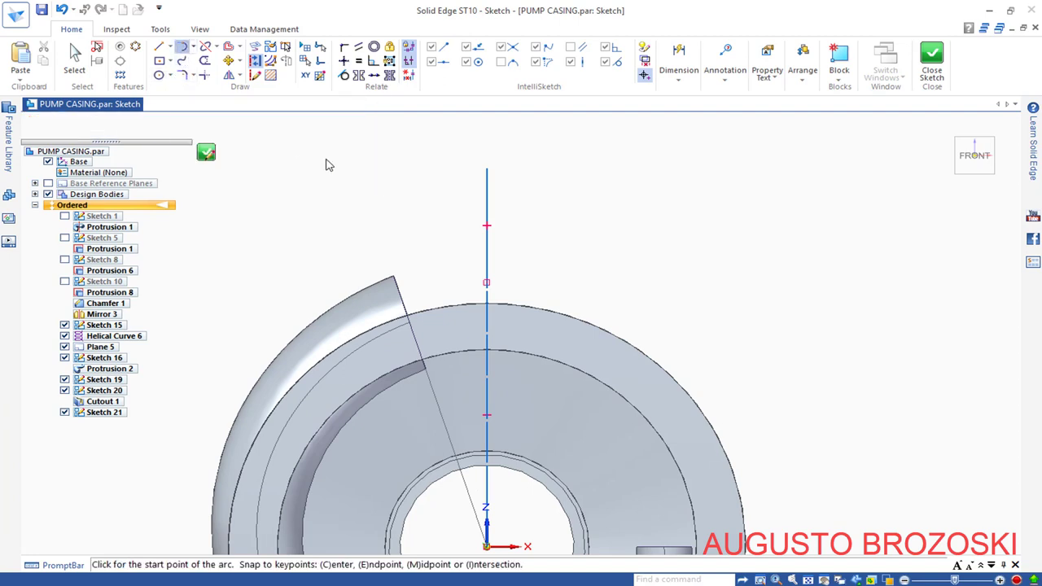
pyautogui.click(411, 324)
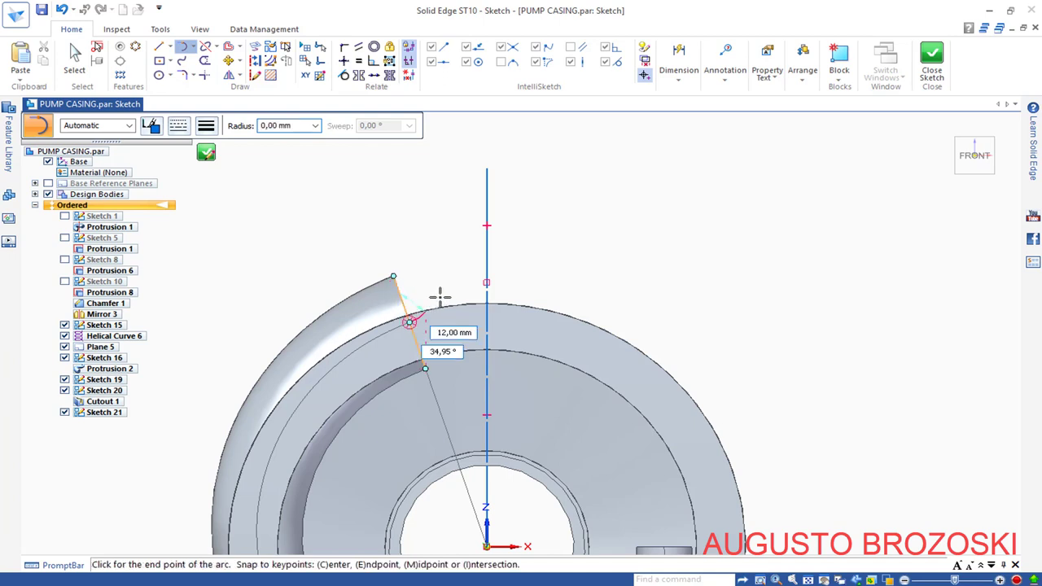
pyautogui.click(486, 240)
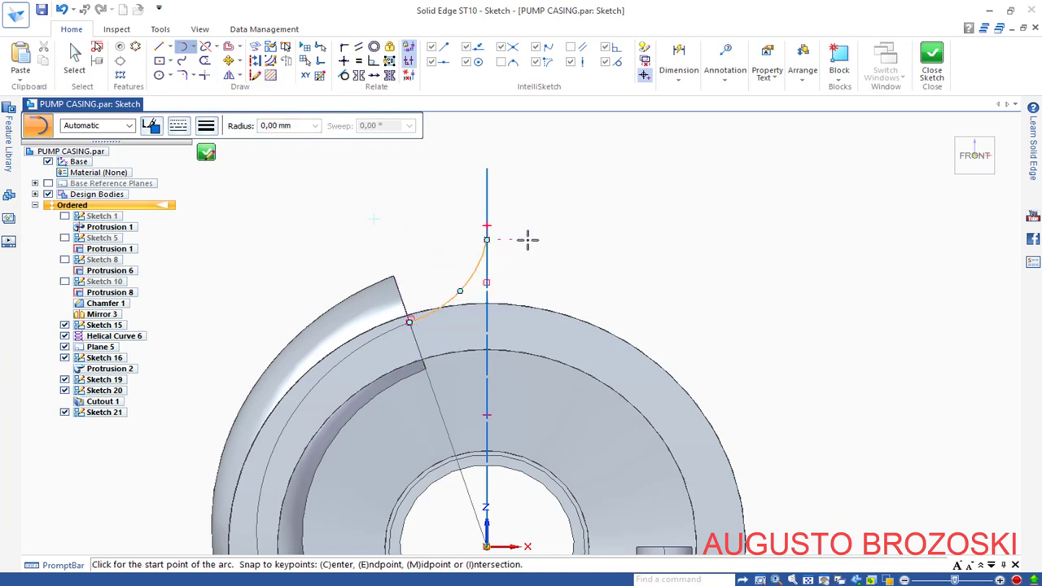
pyautogui.press('Escape')
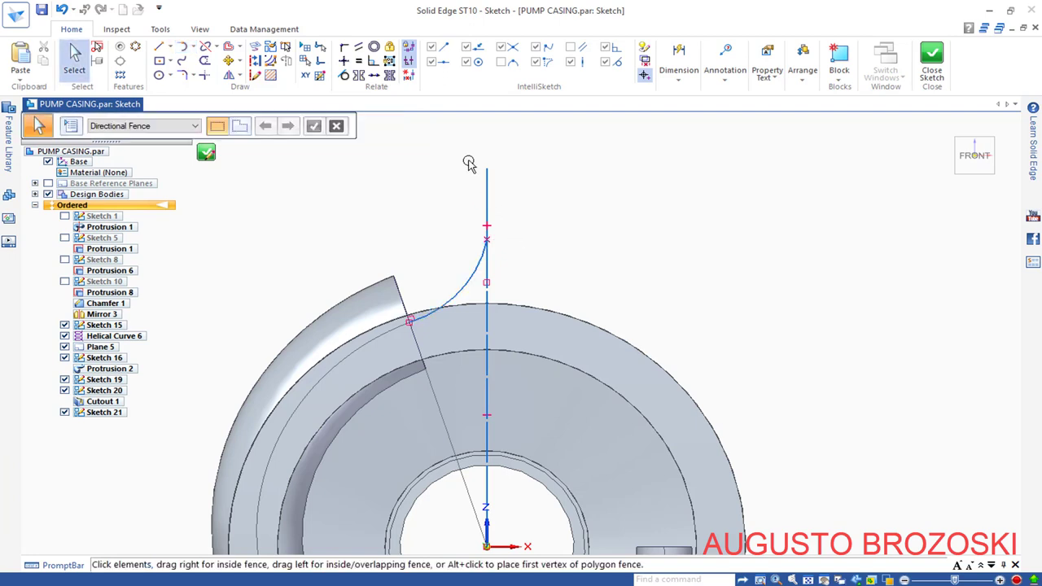
pyautogui.click(344, 75)
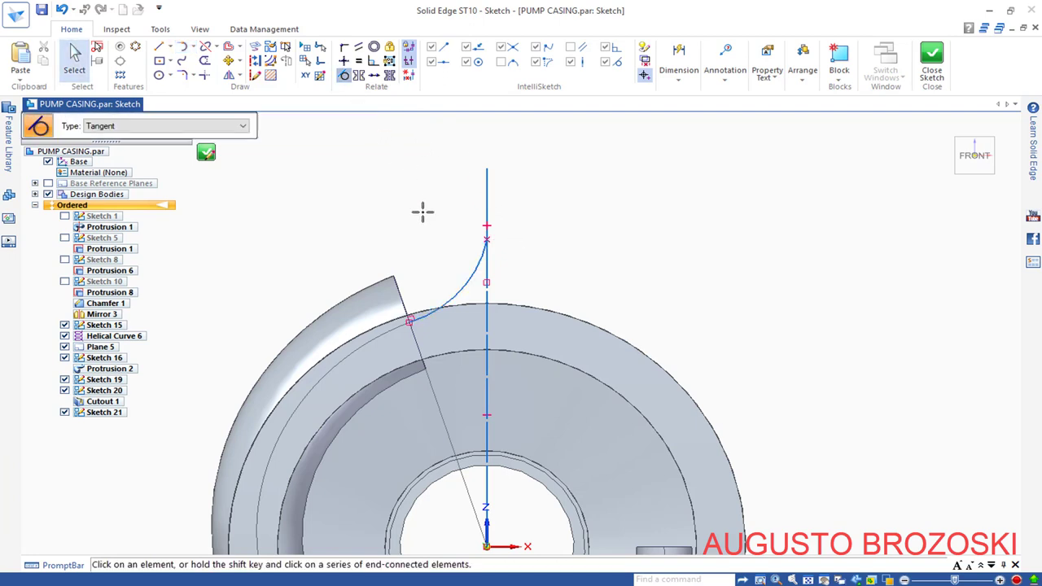
pyautogui.click(479, 258)
pyautogui.click(486, 261)
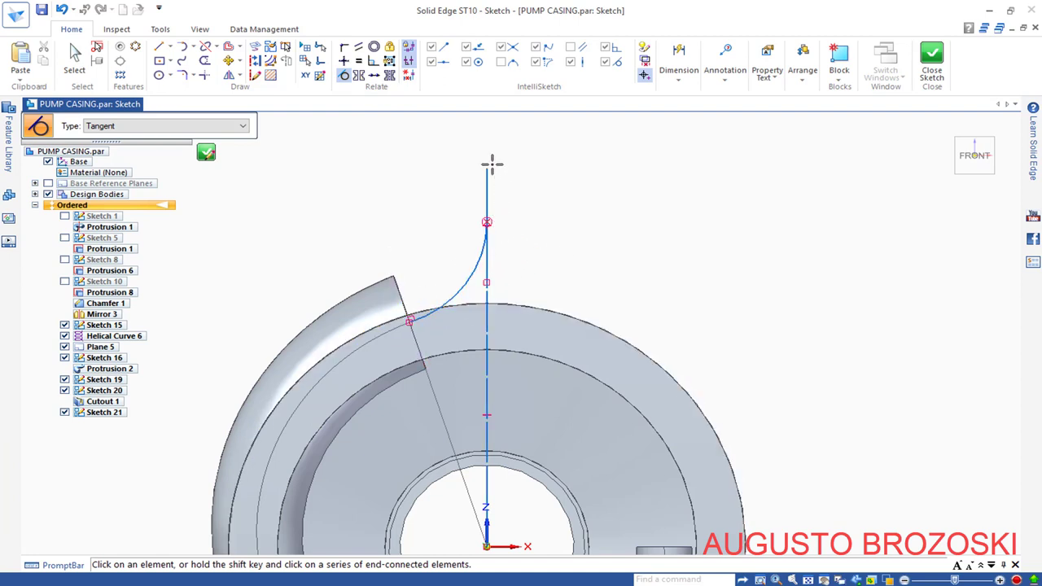
pyautogui.press('Escape')
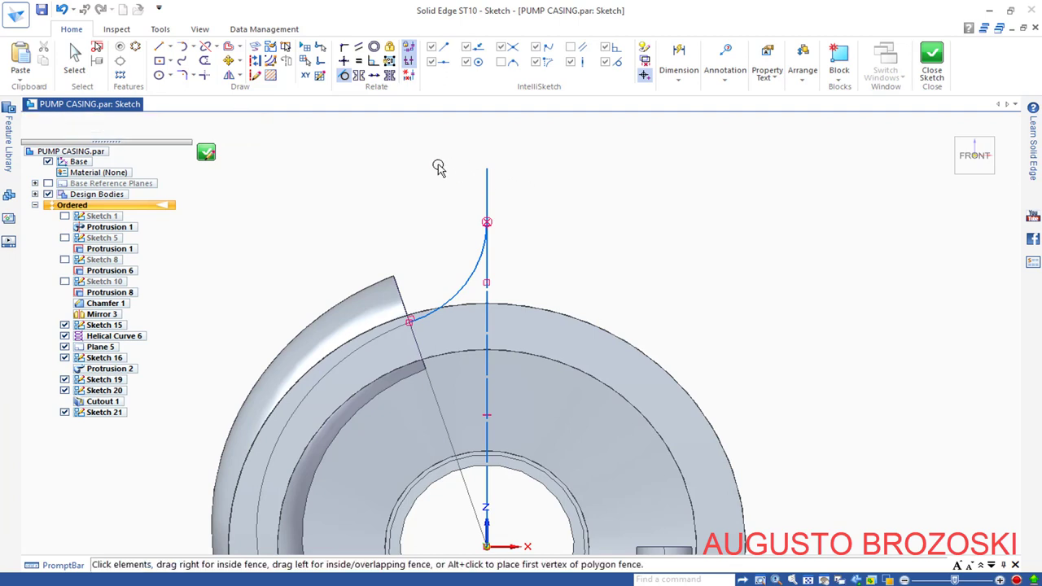
# Step: Dimension the vertical line 140 mm above the horizontal axis
pyautogui.click(679, 69)
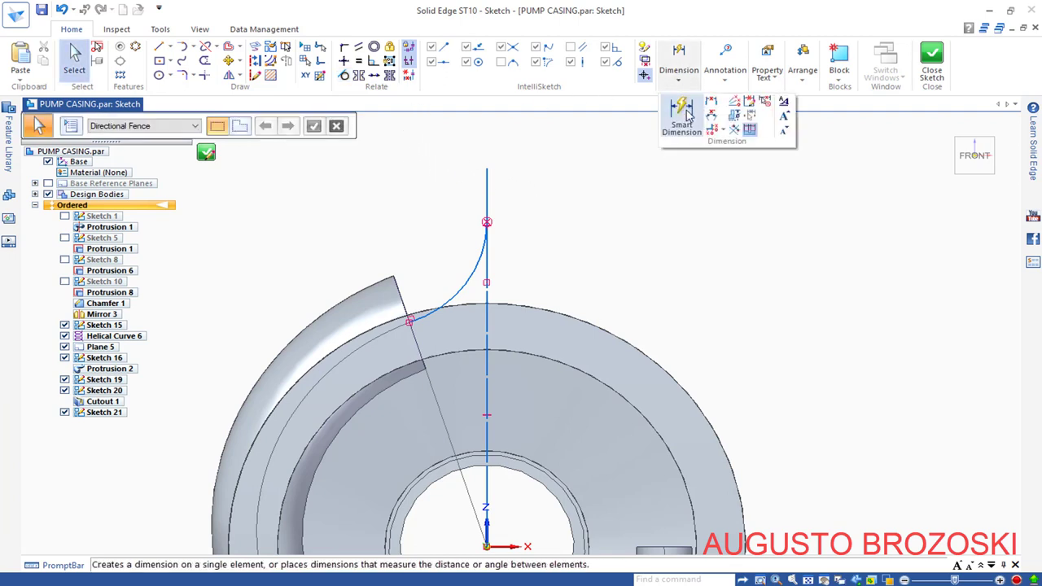
pyautogui.click(682, 114)
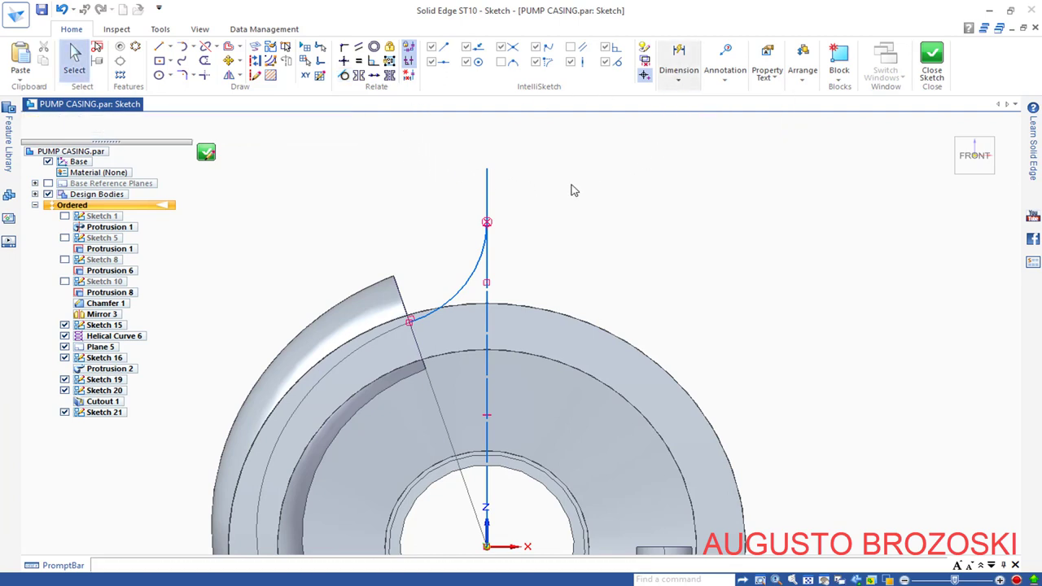
pyautogui.click(488, 171)
pyautogui.scroll(-3, 516, 191)
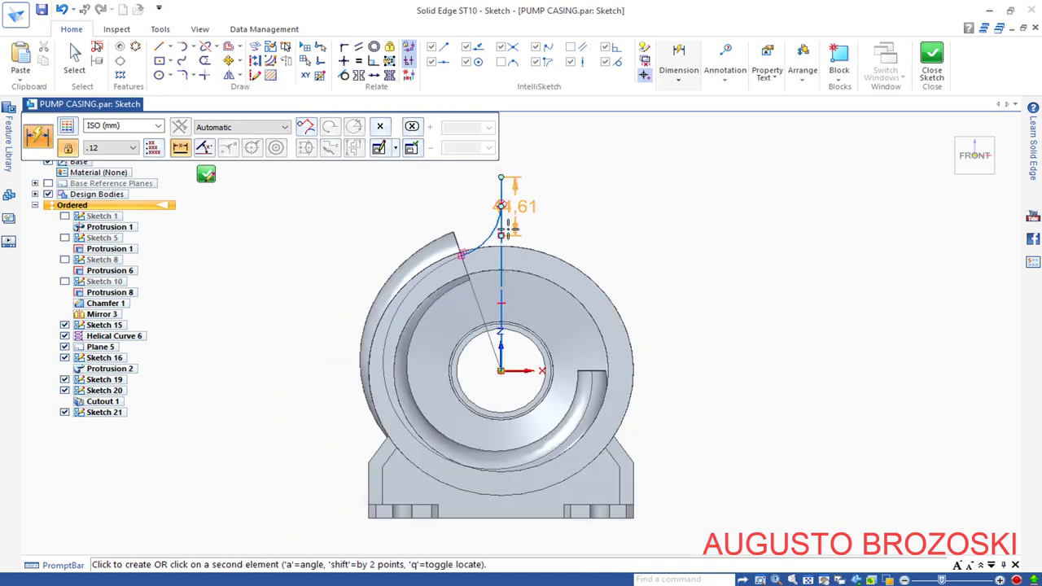
pyautogui.click(521, 376)
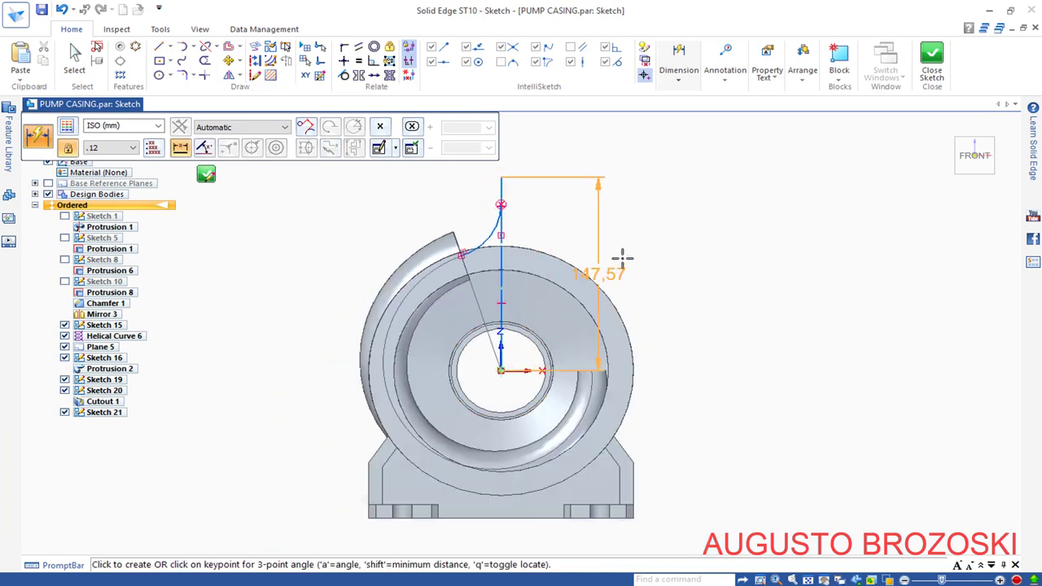
pyautogui.click(656, 259)
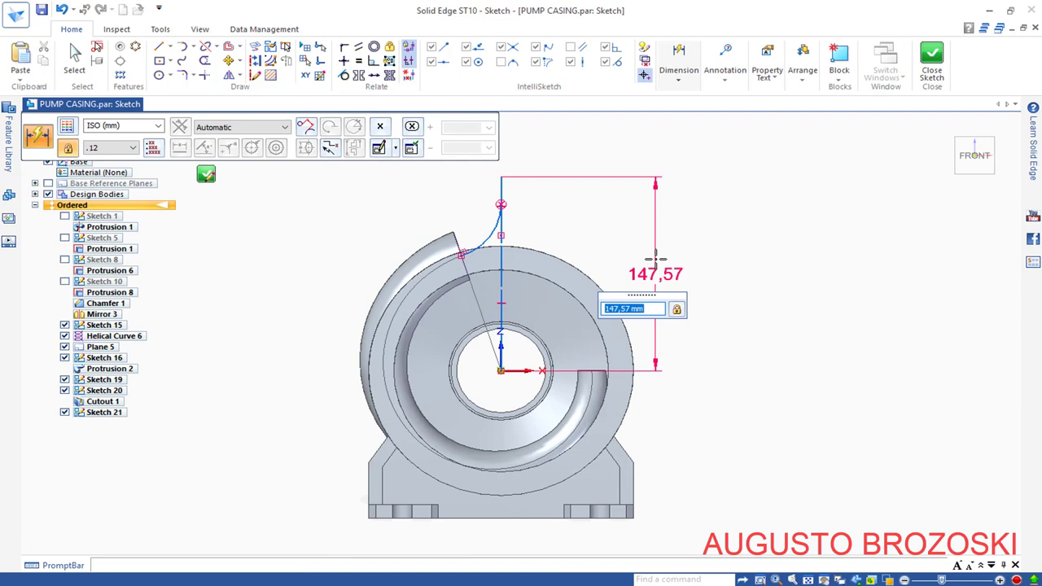
pyautogui.write('140')
pyautogui.press('Return')
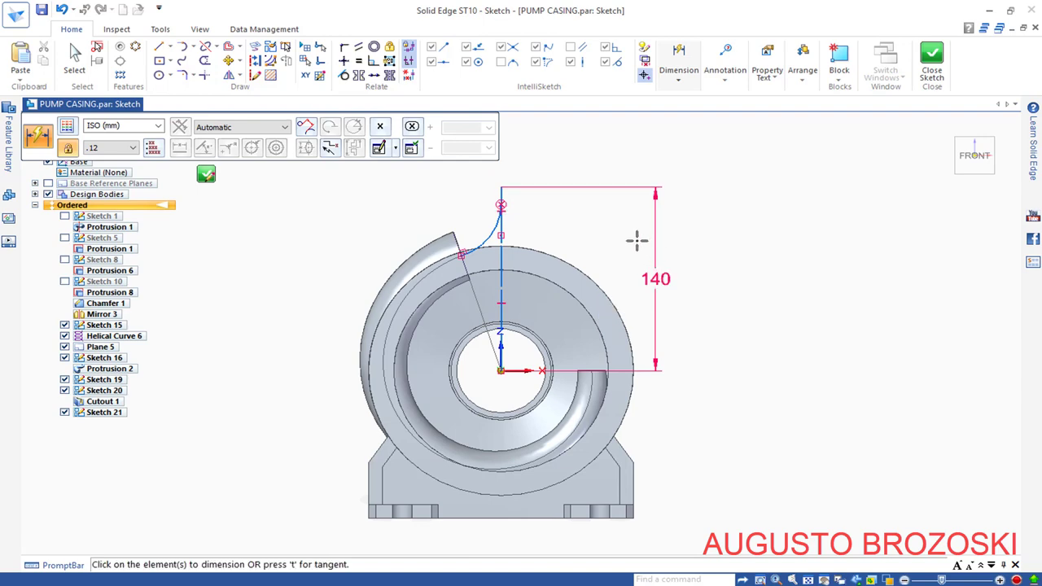
pyautogui.scroll(6, 504, 202)
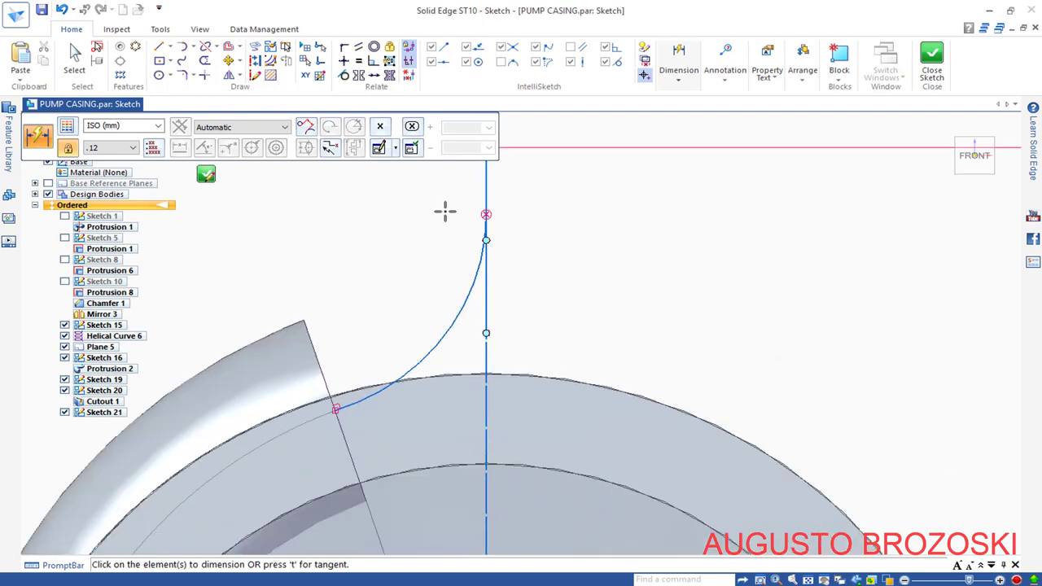
pyautogui.press('Escape')
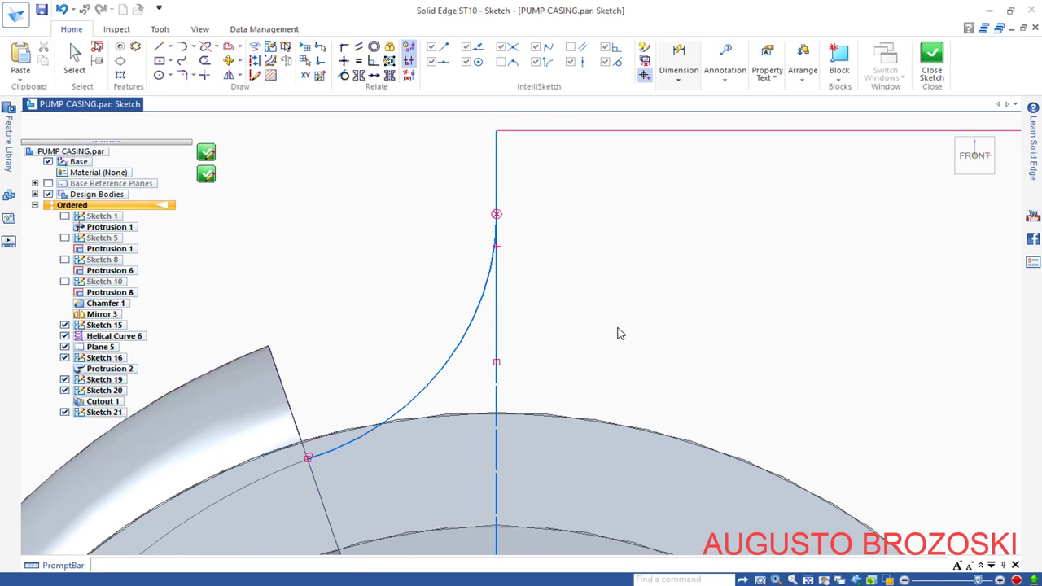
# Step: Connect the line's lower end to the top of the curve
pyautogui.click(343, 49)
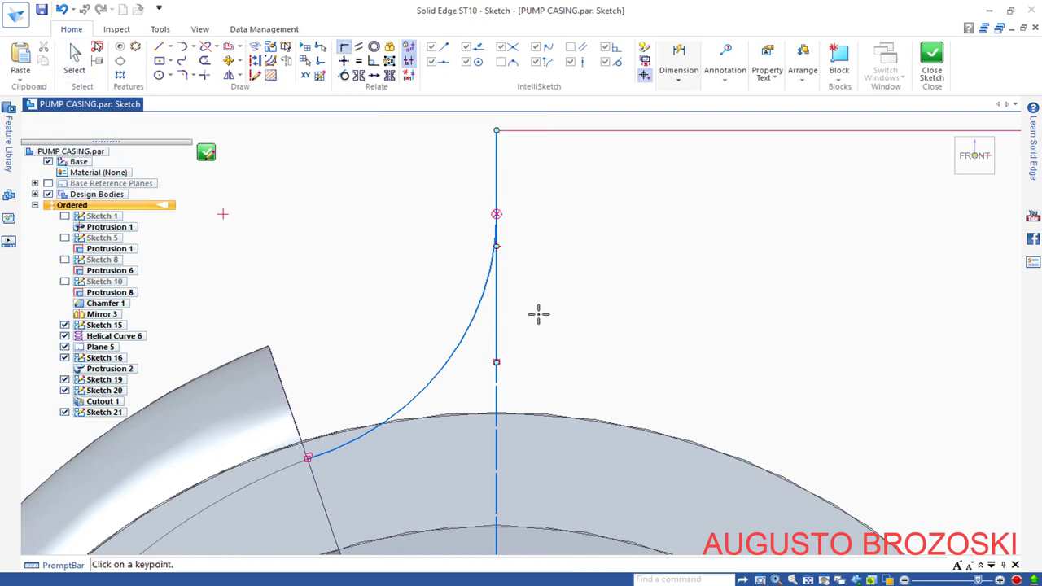
pyautogui.click(496, 362)
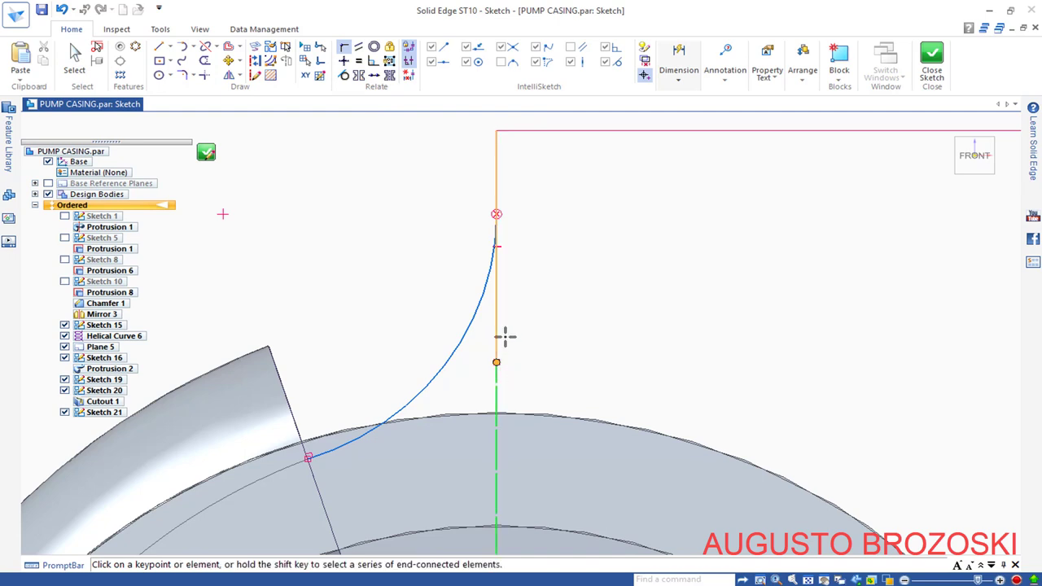
pyautogui.click(496, 214)
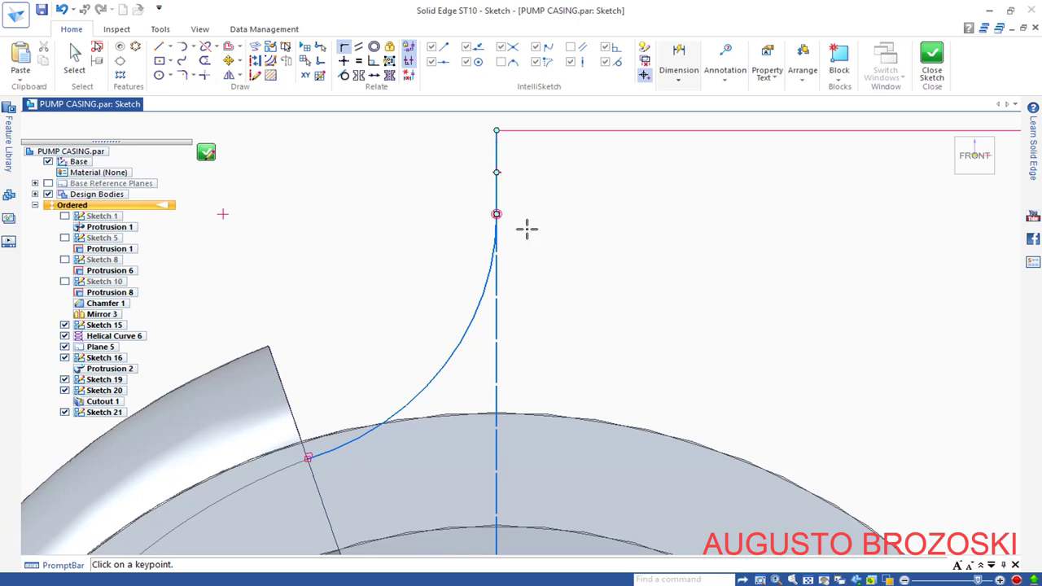
pyautogui.press('Escape')
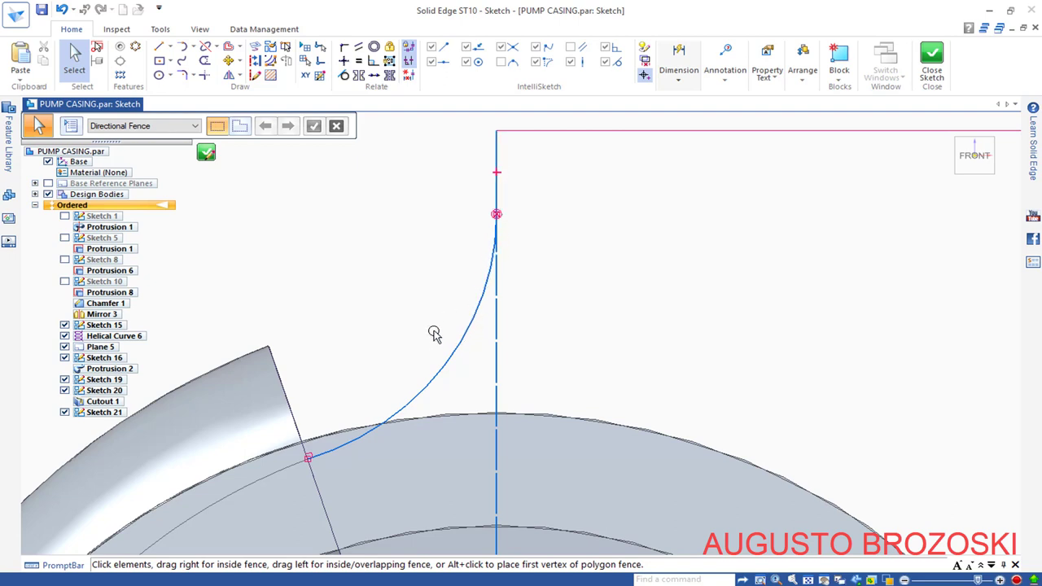
# Step: Select the path curve and slanted line, then orbit the casing to an isometric view
pyautogui.scroll(-4, 538, 241)
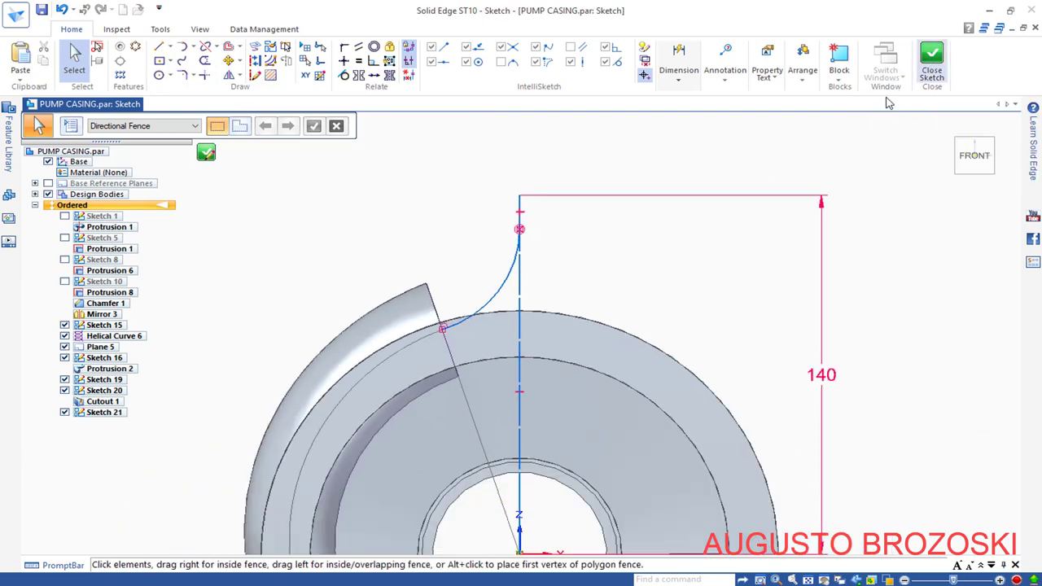
pyautogui.scroll(3, 429, 338)
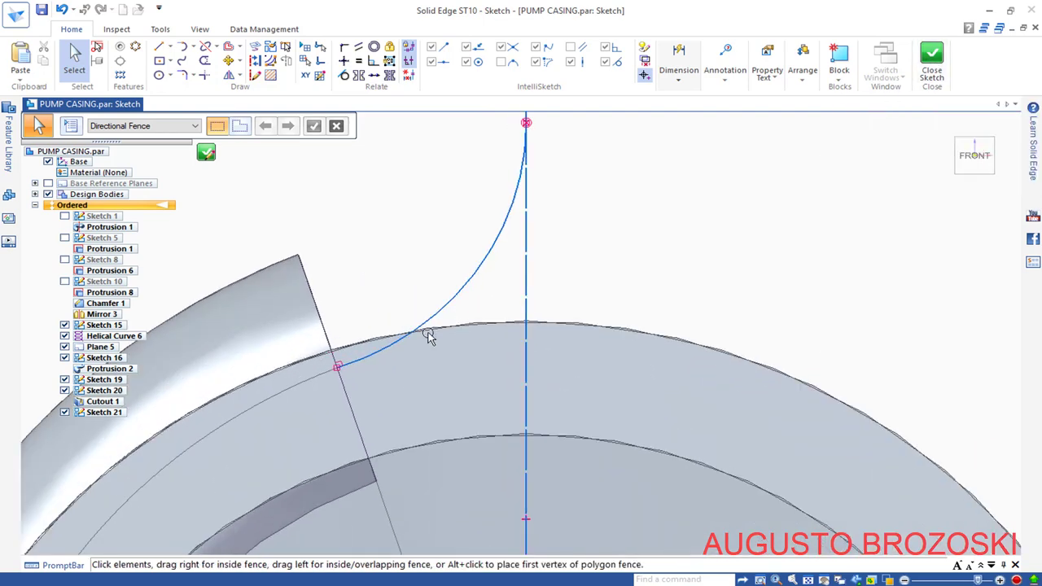
pyautogui.click(337, 368)
pyautogui.scroll(-2, 361, 367)
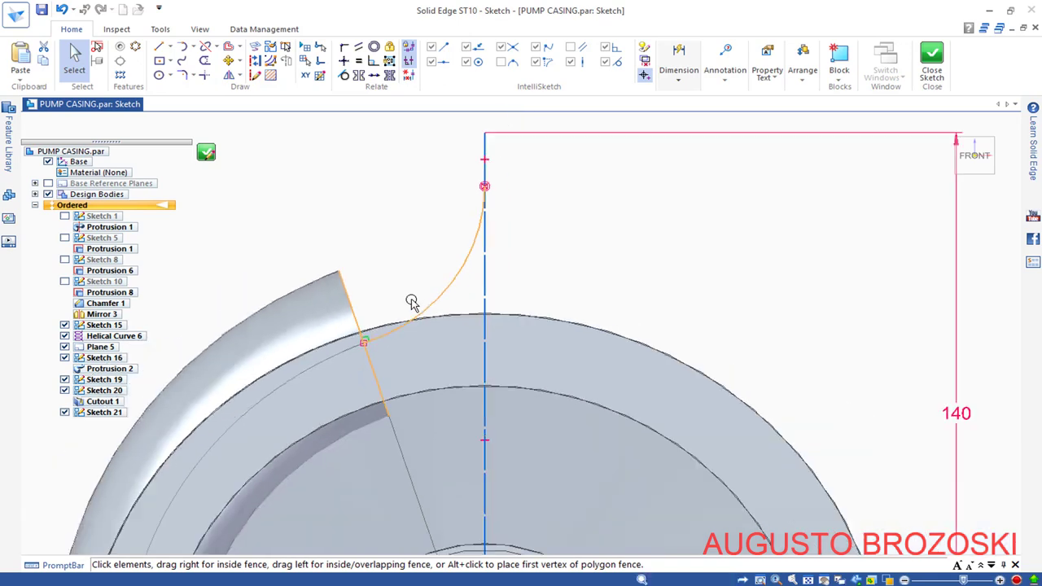
pyautogui.moveTo(412, 300); pyautogui.dragTo(377, 343, button='middle')
pyautogui.scroll(3, 377, 344)
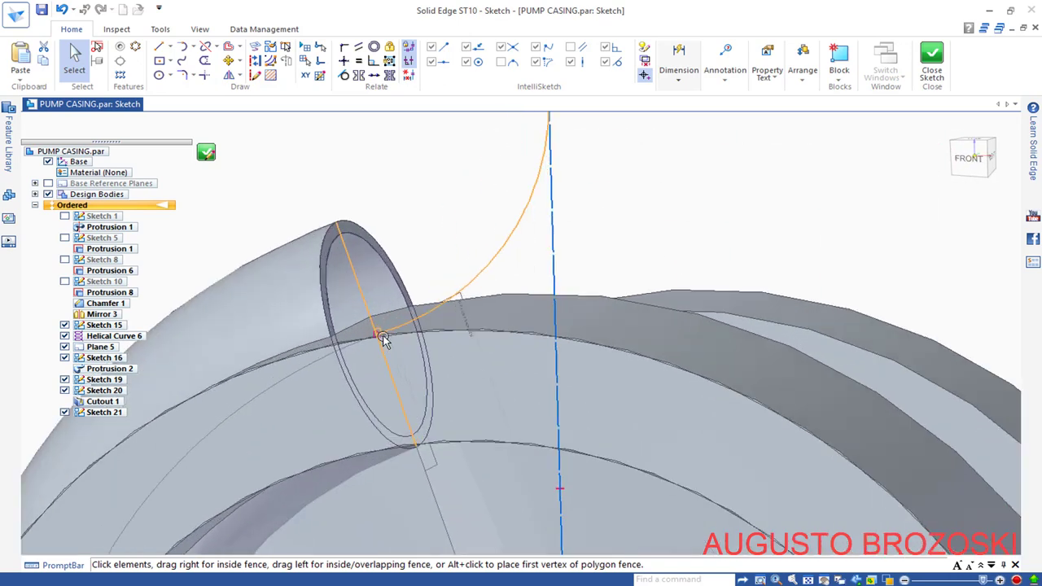
# Step: Close and finish Sketch 21, fit the whole pump casing in view, and save the part
pyautogui.click(933, 72)
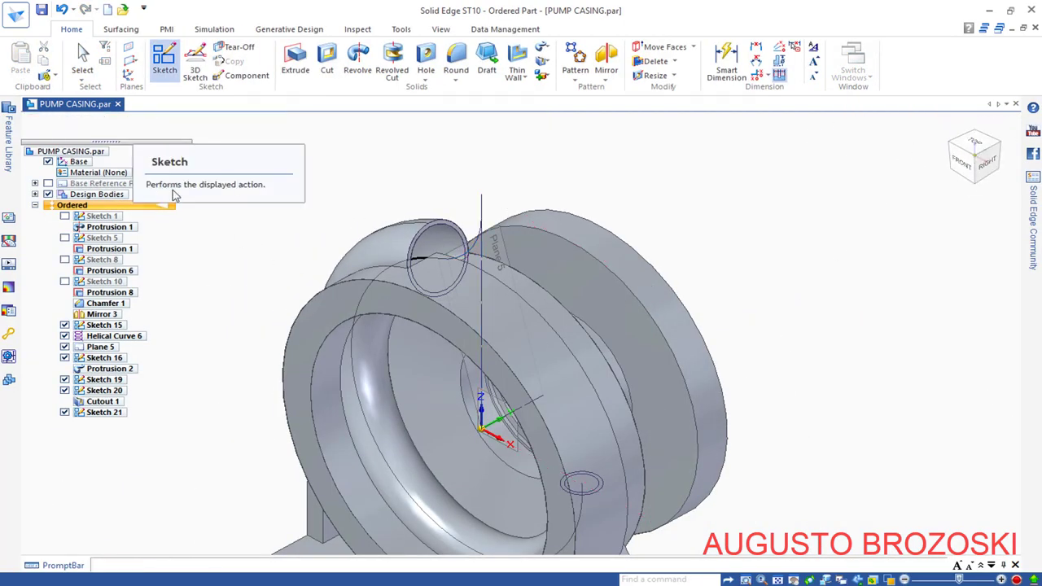
pyautogui.click(127, 129)
pyautogui.click(125, 128)
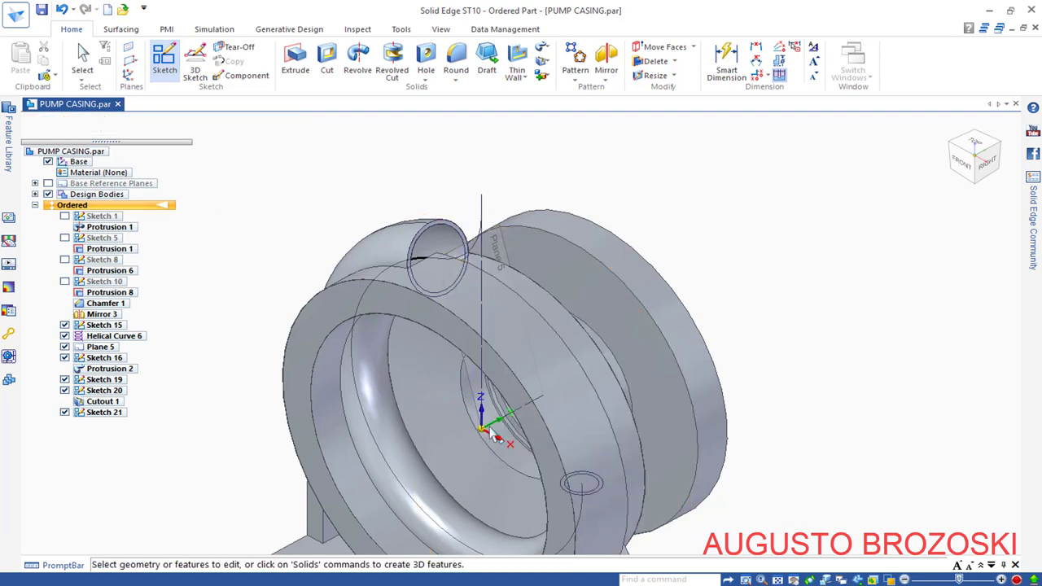
pyautogui.hotkey('ctrl', 'shift', 'a')
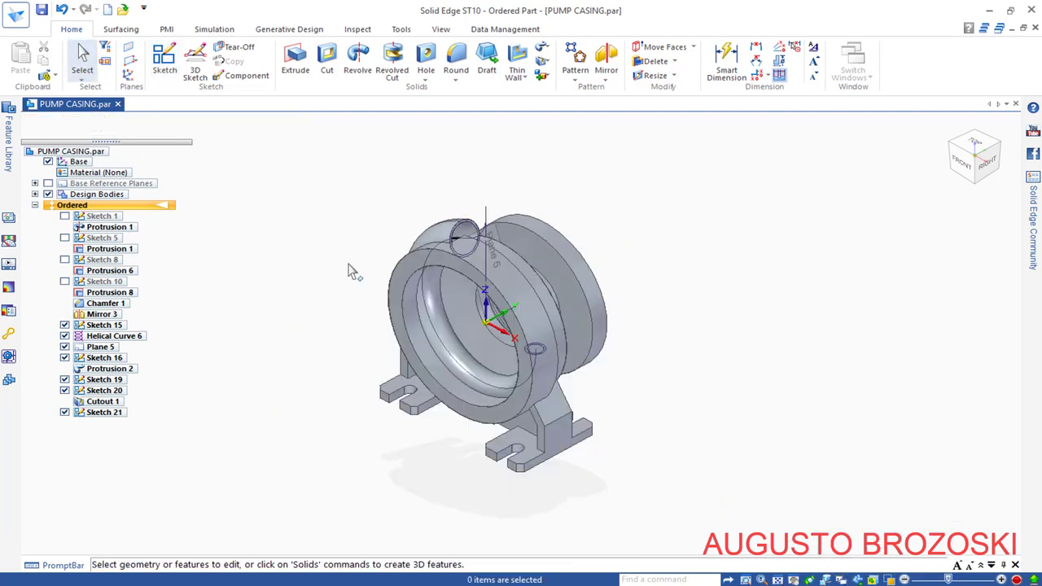
pyautogui.click(41, 10)
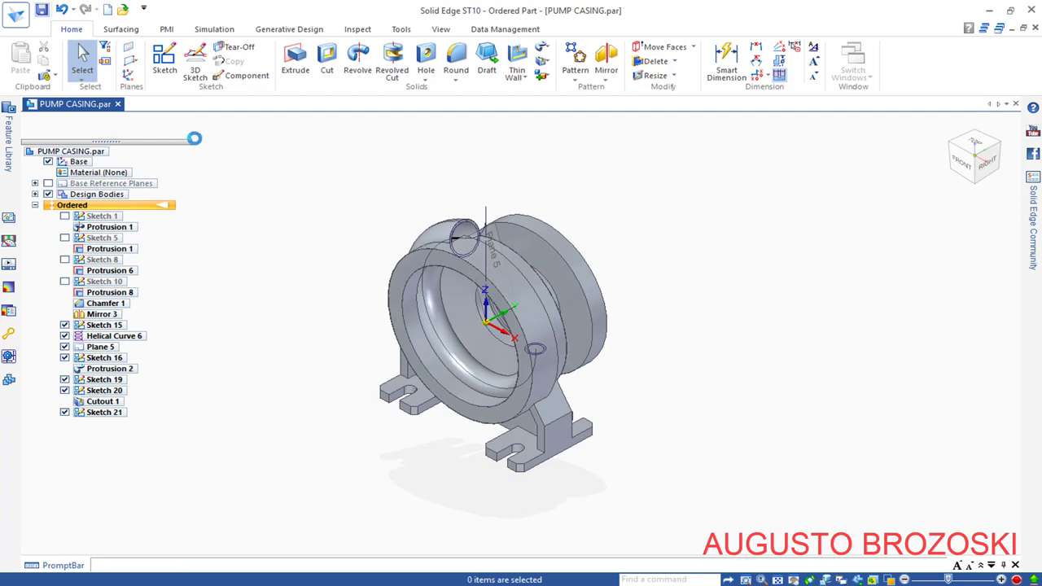
pyautogui.scroll(4, 432, 211)
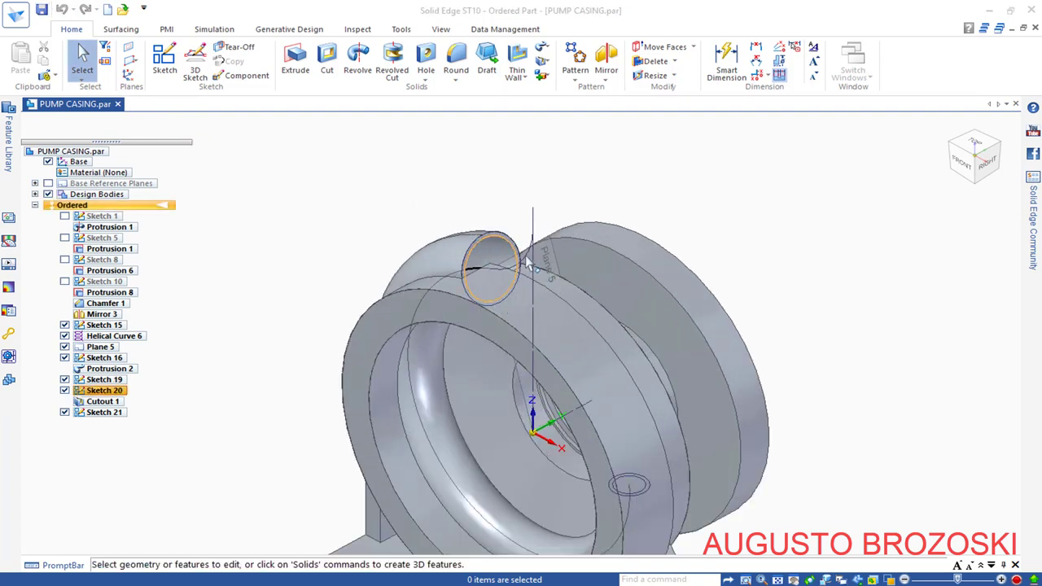
# Step: Start a new sketch on Plane 5 through the discharge pipe
pyautogui.click(165, 62)
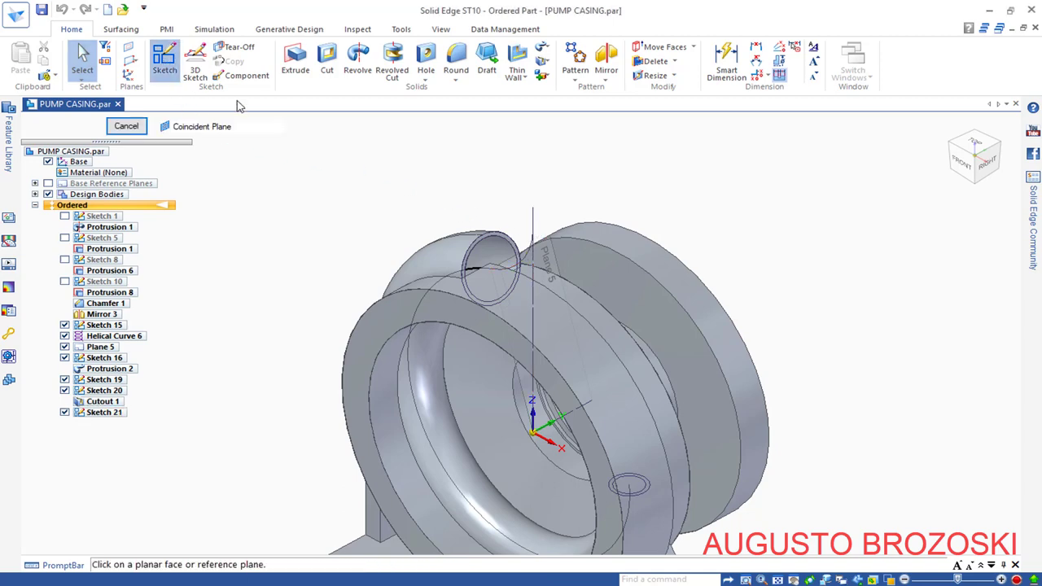
pyautogui.click(557, 258)
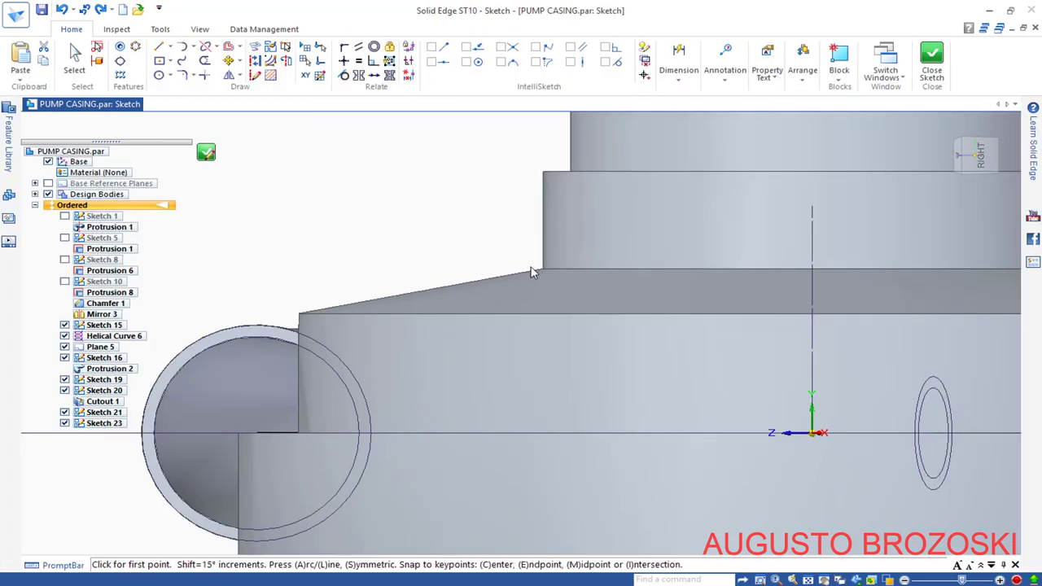
pyautogui.scroll(-5, 465, 272)
pyautogui.scroll(2, 309, 344)
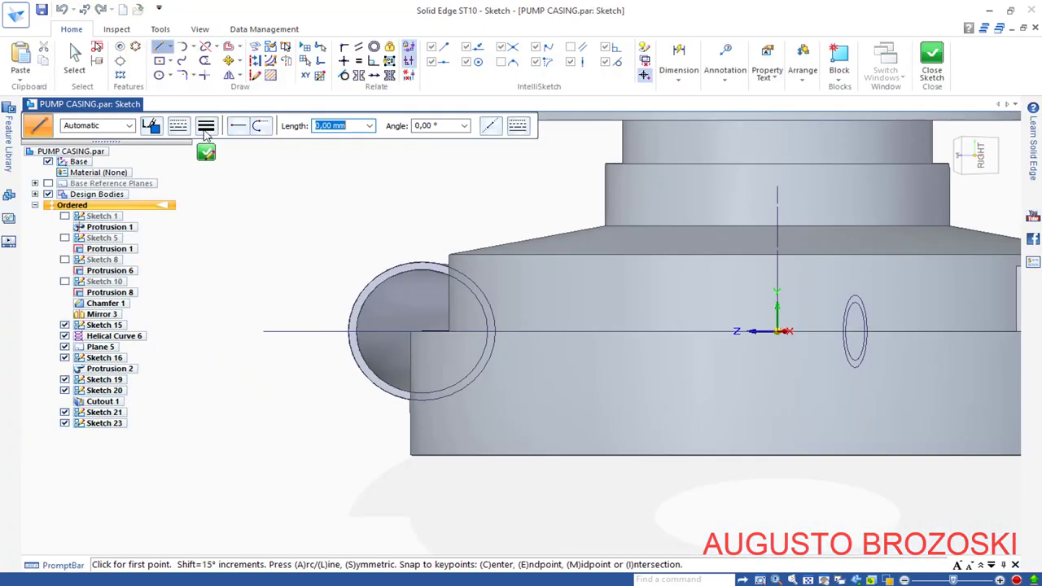
# Step: Draw concentric 38 mm and 34 mm circles on the pipe axis and close the sketch
pyautogui.click(160, 75)
pyautogui.scroll(3, 402, 298)
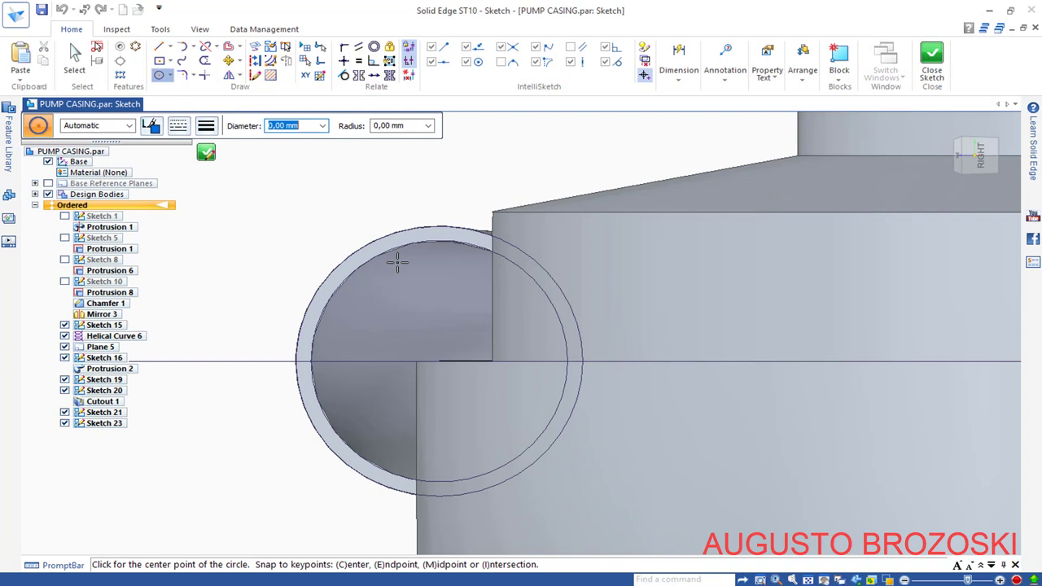
pyautogui.click(439, 362)
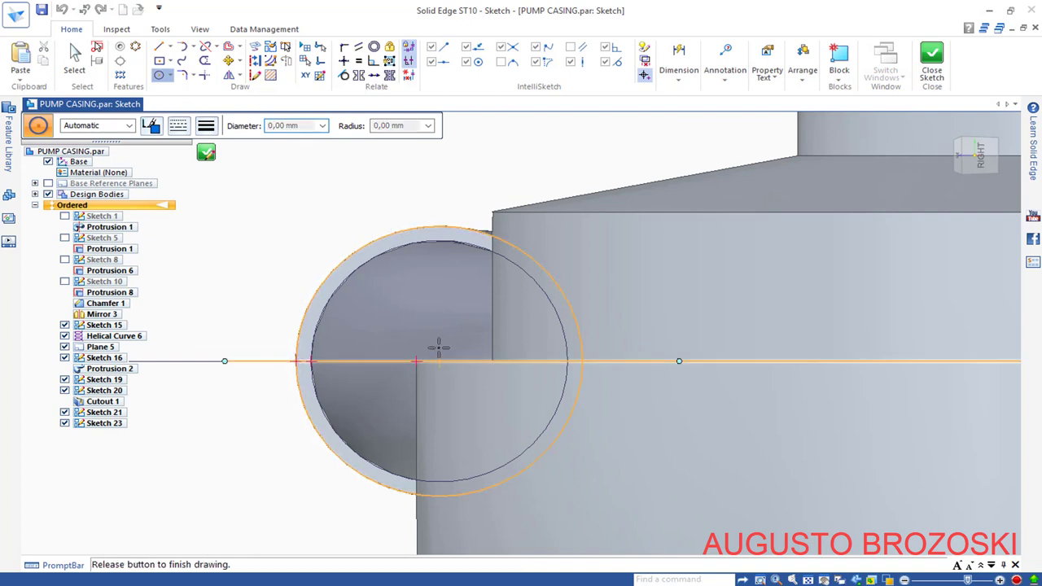
pyautogui.click(414, 229)
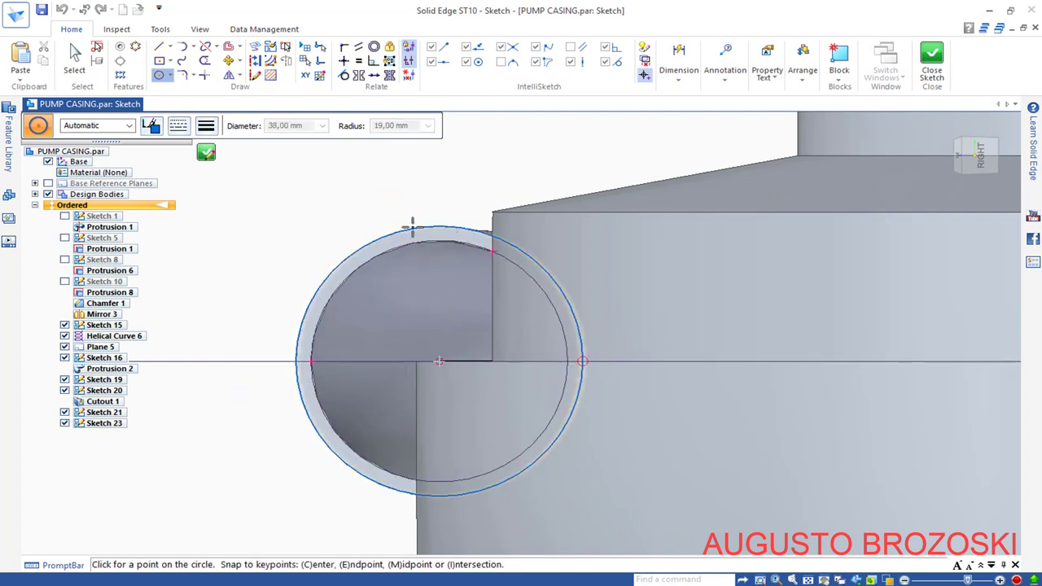
pyautogui.click(439, 362)
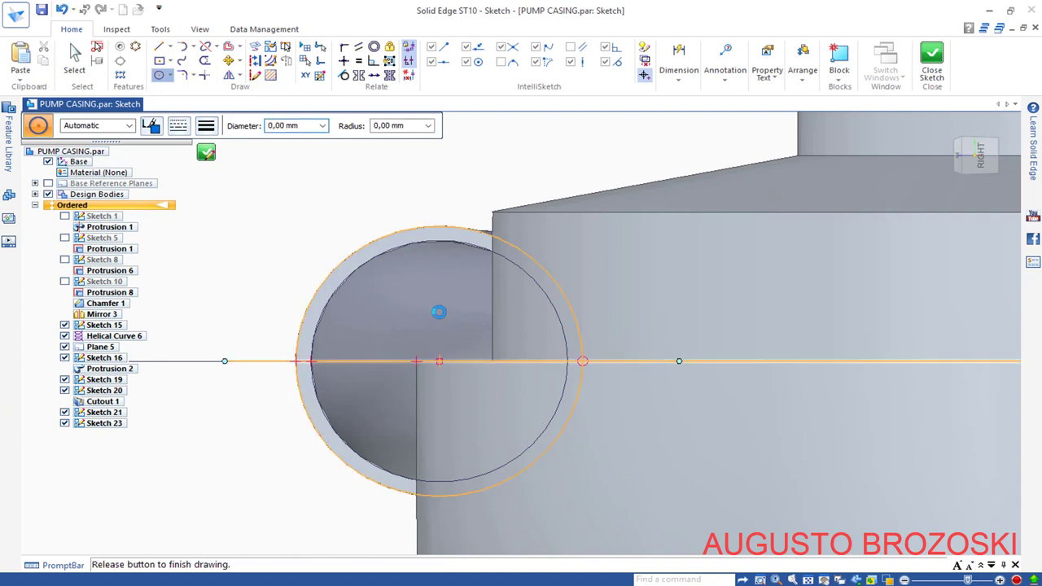
pyautogui.click(430, 218)
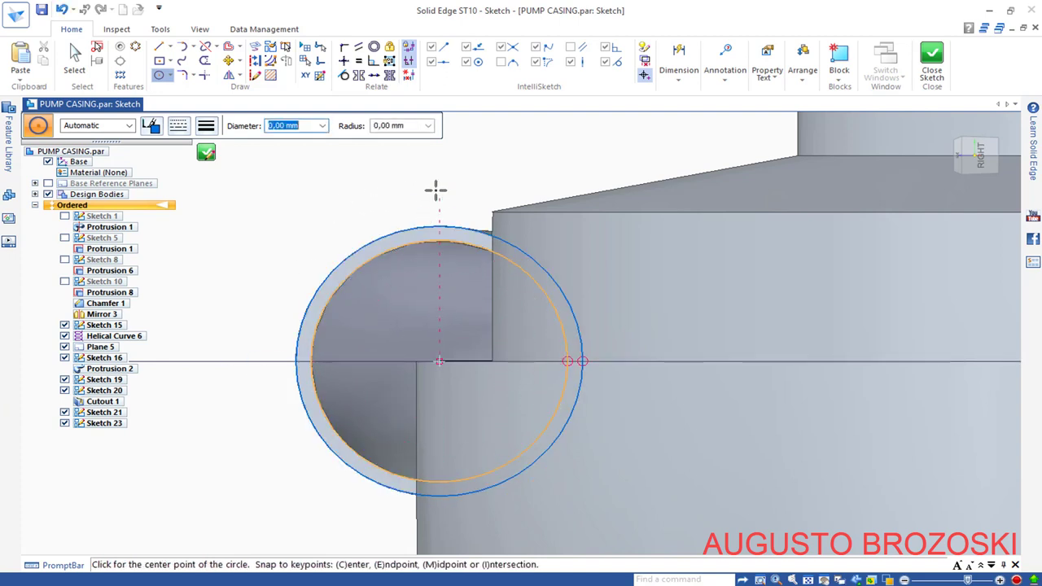
pyautogui.press('Escape')
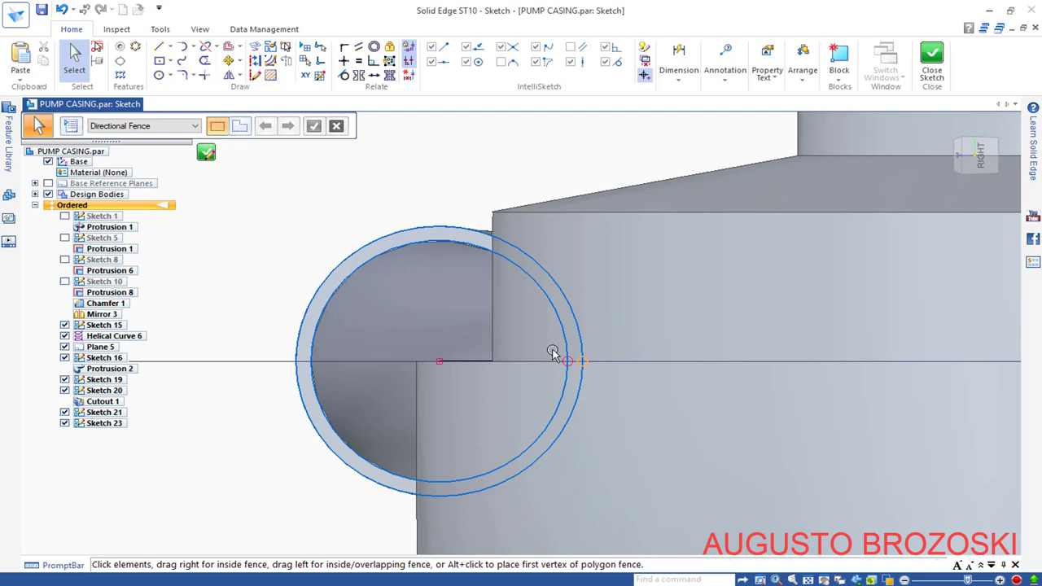
pyautogui.click(206, 154)
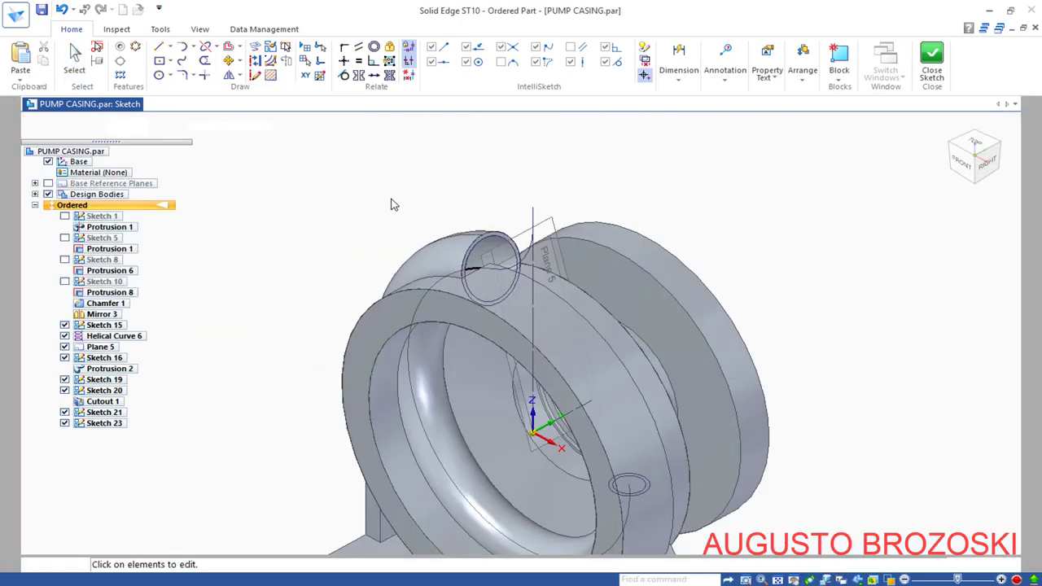
pyautogui.click(127, 127)
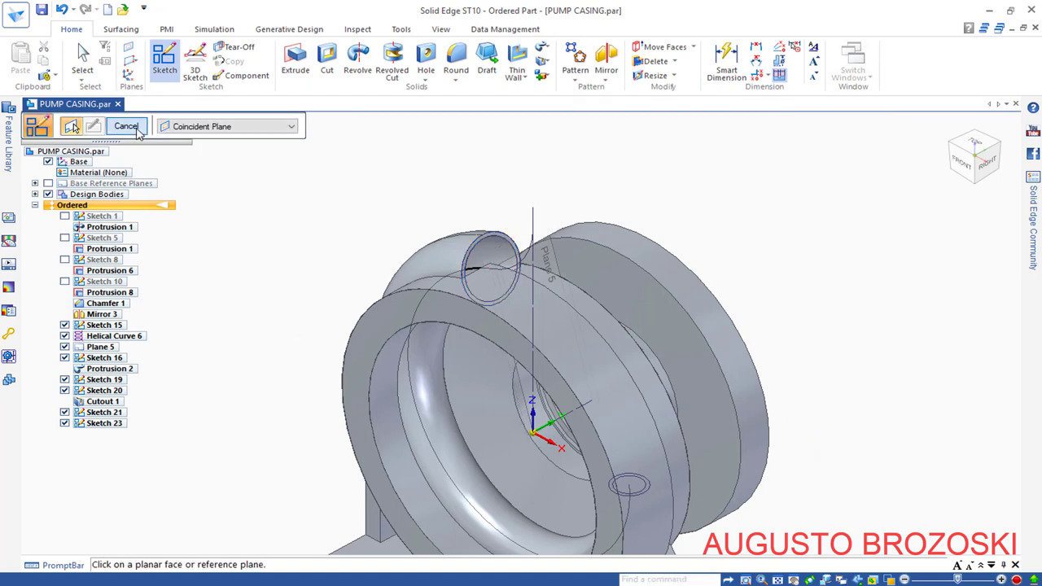
# Step: Create Protrusion 5 by sweeping the pipe-end circle along the curved path with default single-path options
pyautogui.click(136, 128)
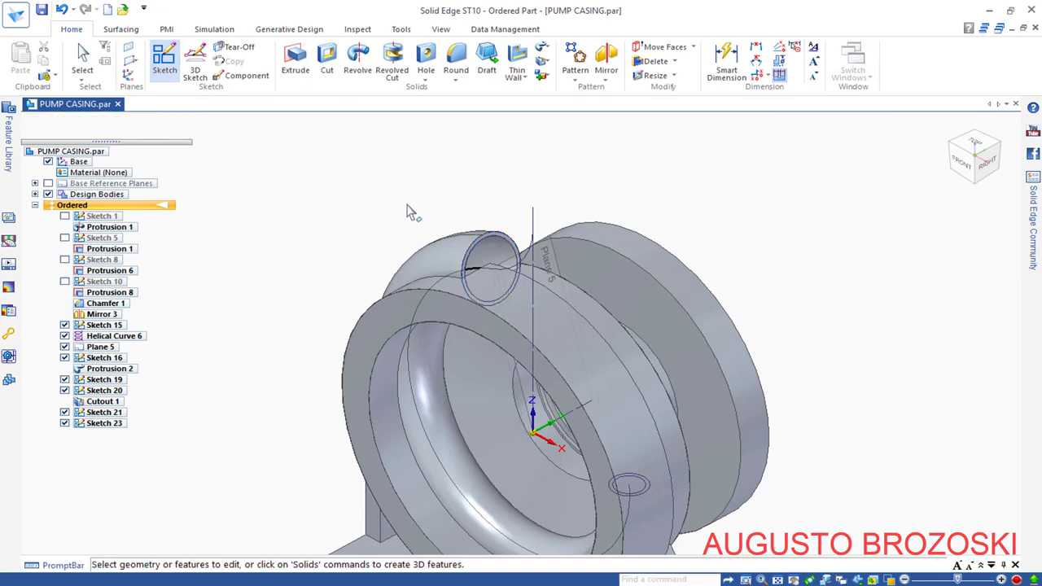
pyautogui.click(542, 50)
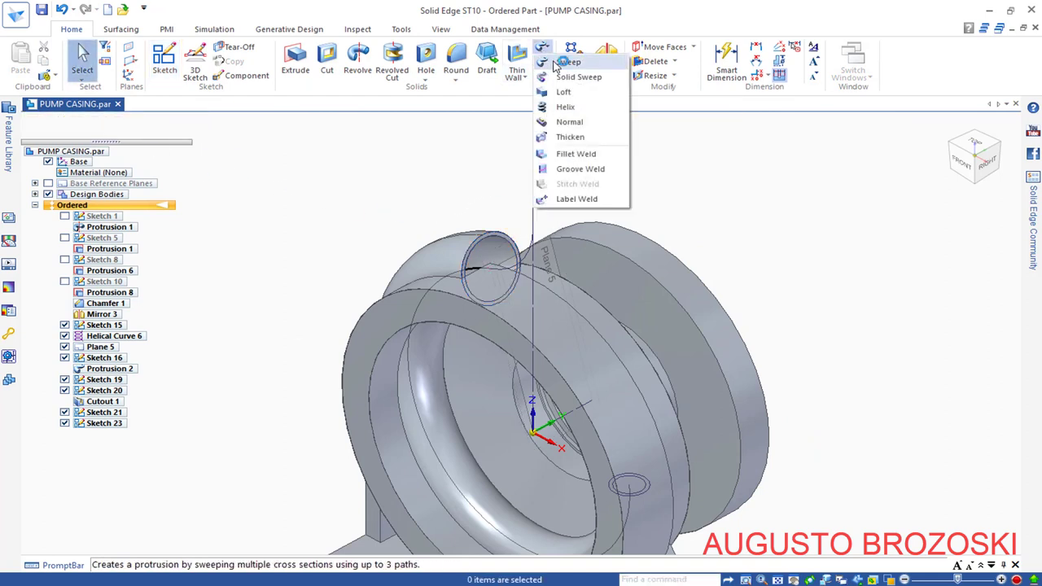
pyautogui.click(364, 191)
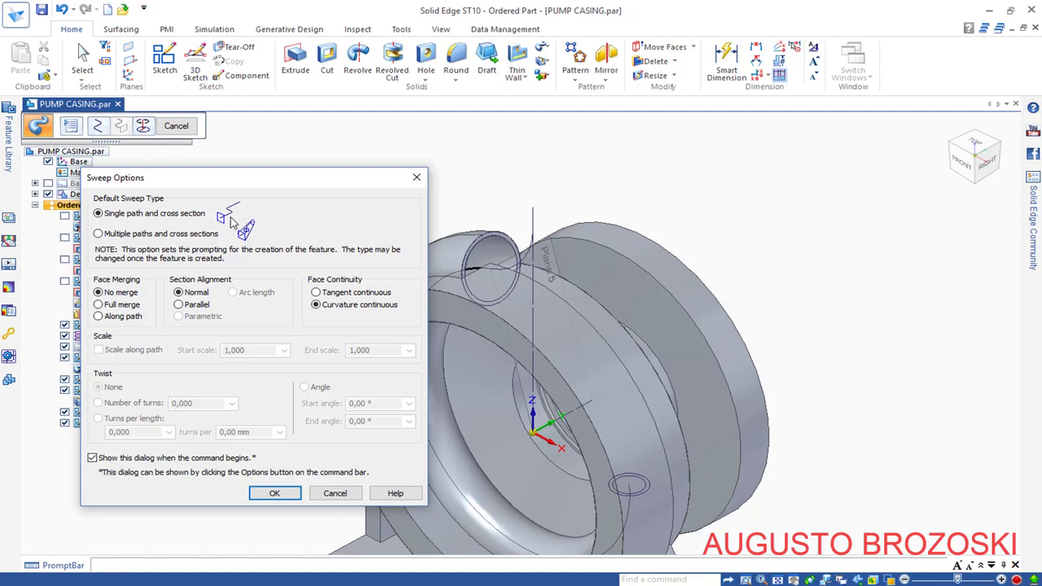
pyautogui.click(274, 494)
pyautogui.scroll(3, 489, 218)
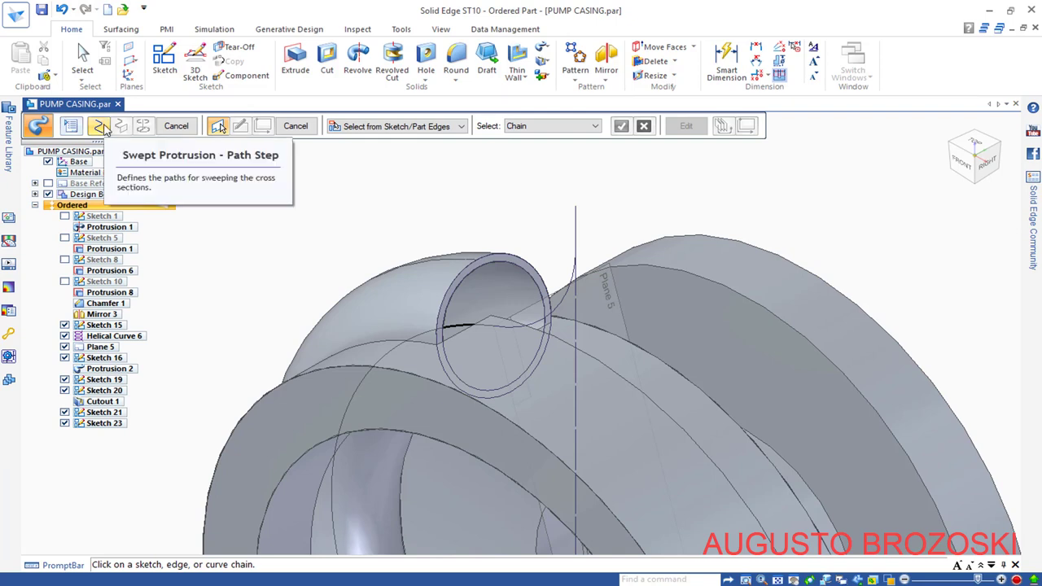
pyautogui.click(572, 293)
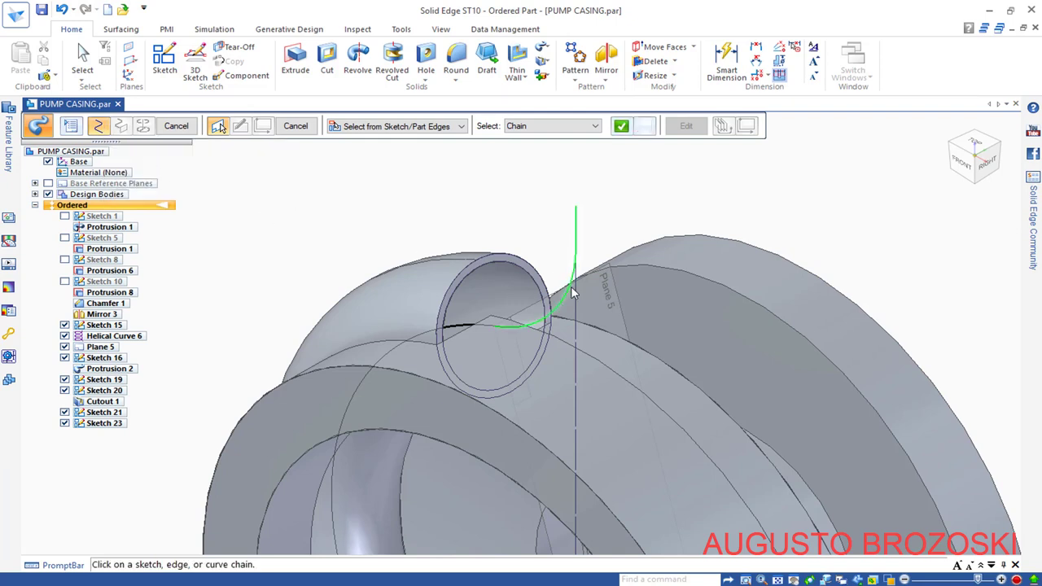
pyautogui.click(622, 127)
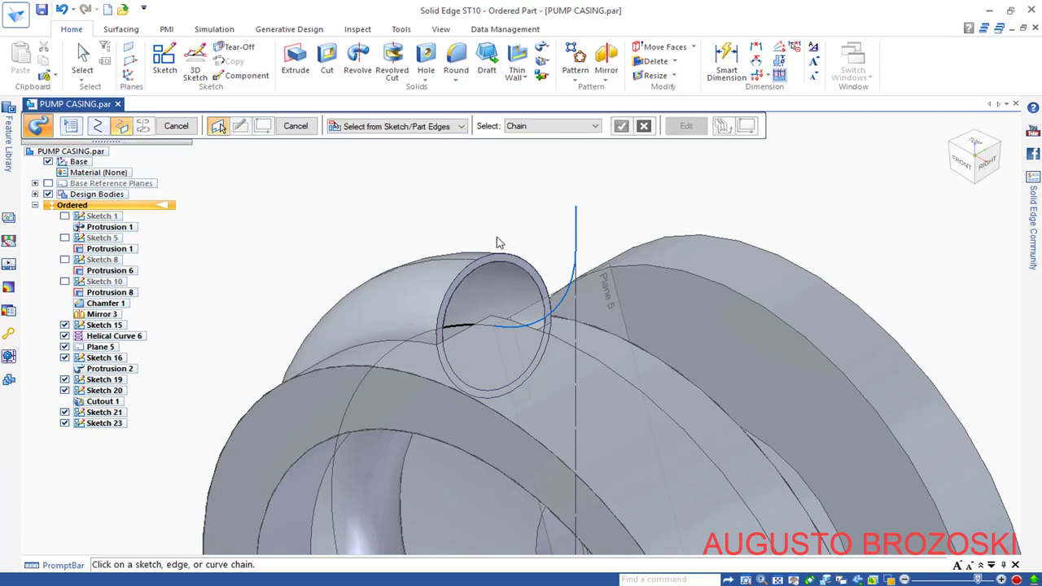
pyautogui.click(515, 258)
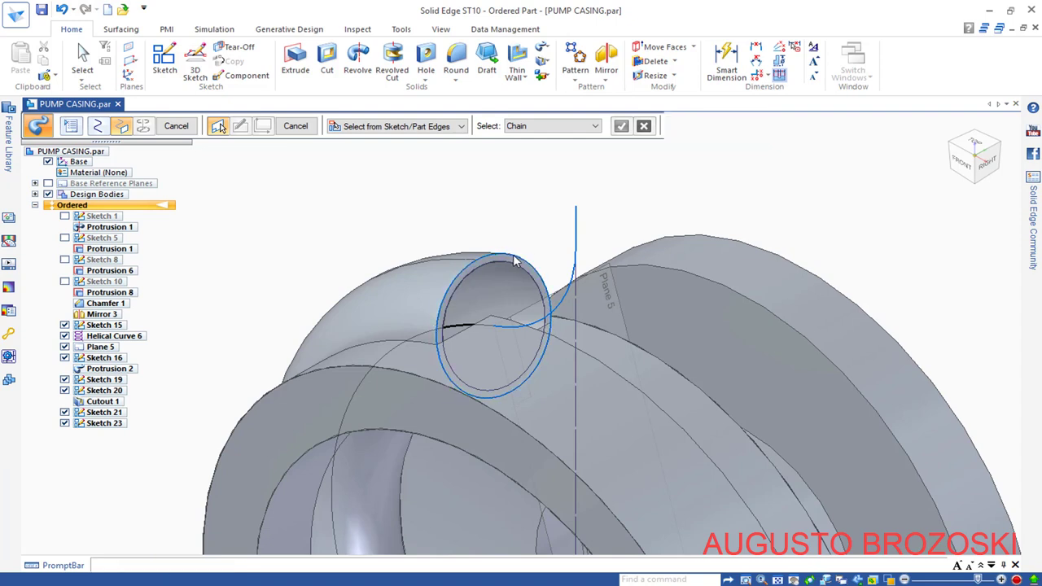
pyautogui.click(175, 125)
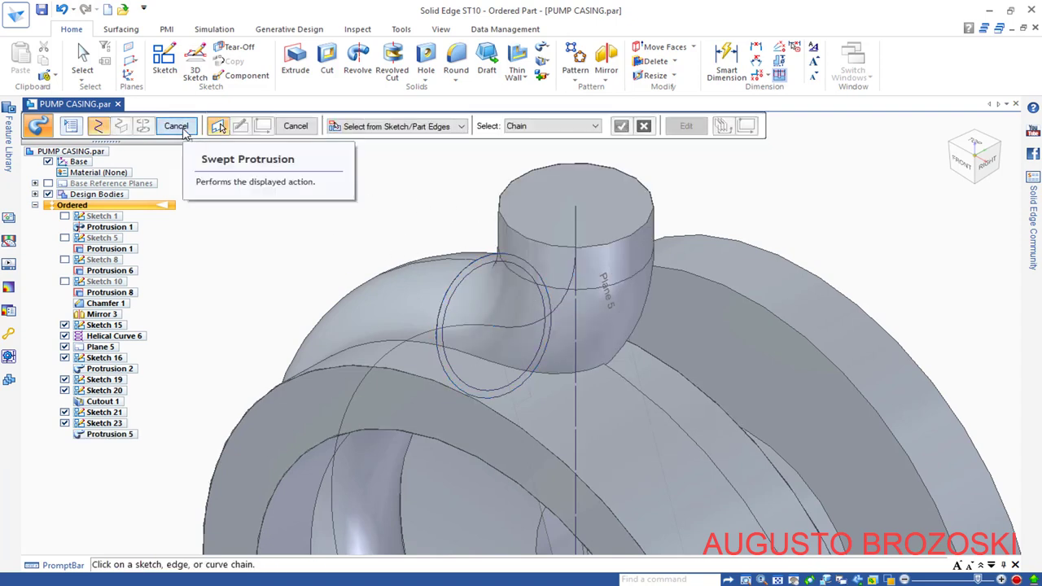
pyautogui.click(176, 126)
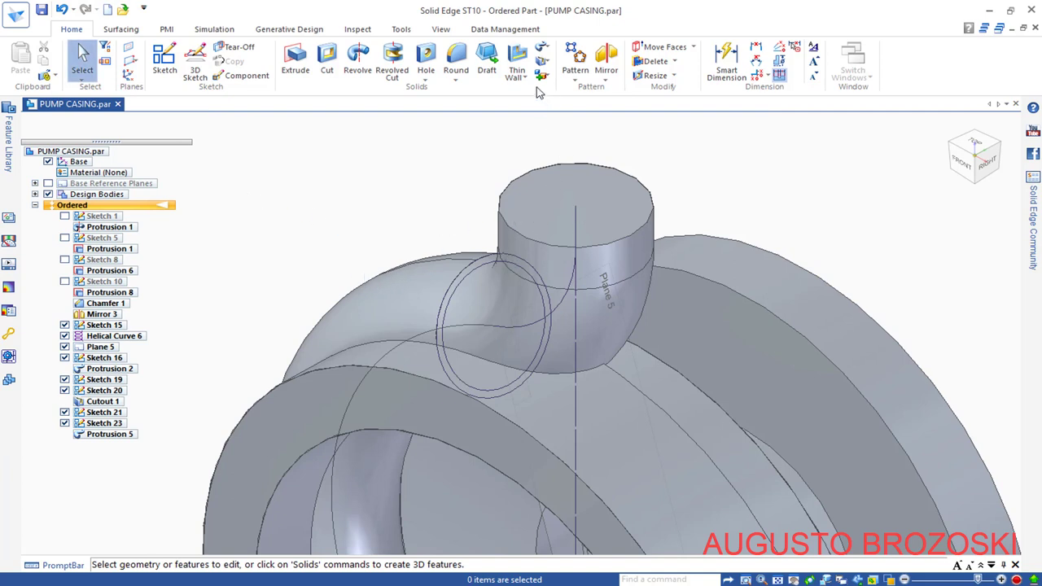
# Step: Create Cutout 3 by sweeping the Sketch 20 circle along the Sketch 21 path
pyautogui.click(548, 65)
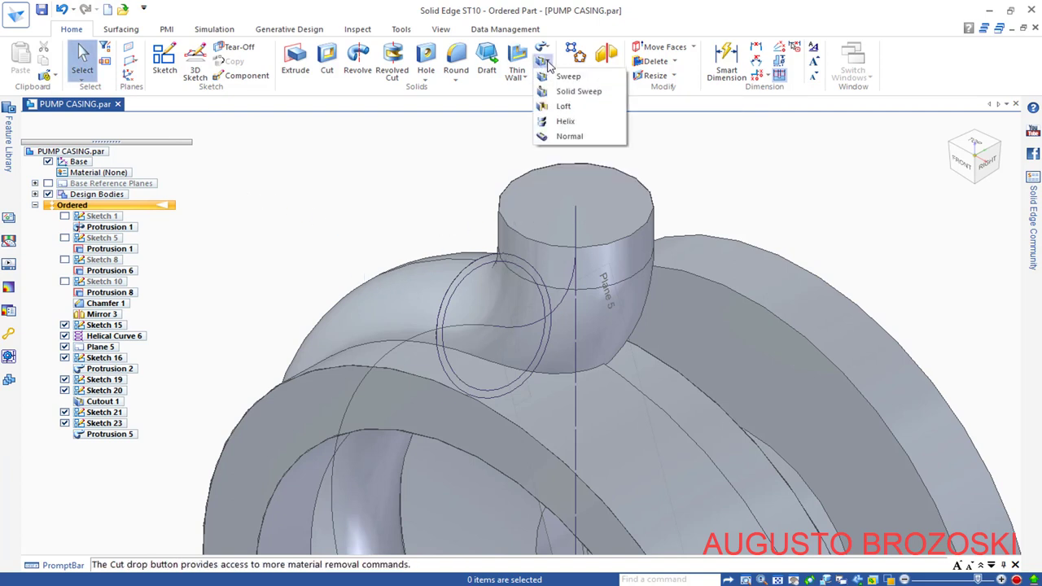
pyautogui.click(560, 79)
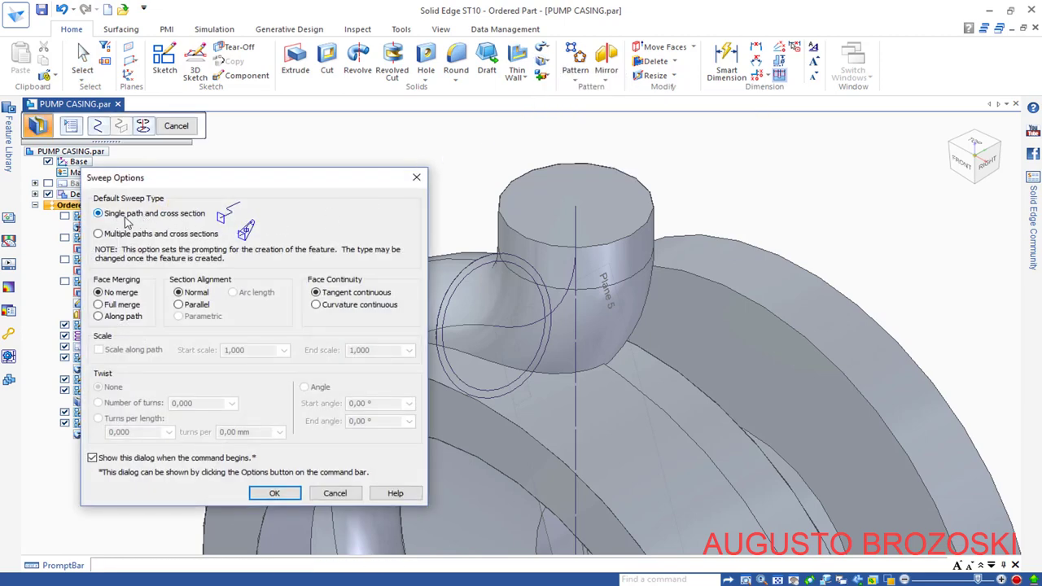
pyautogui.click(269, 493)
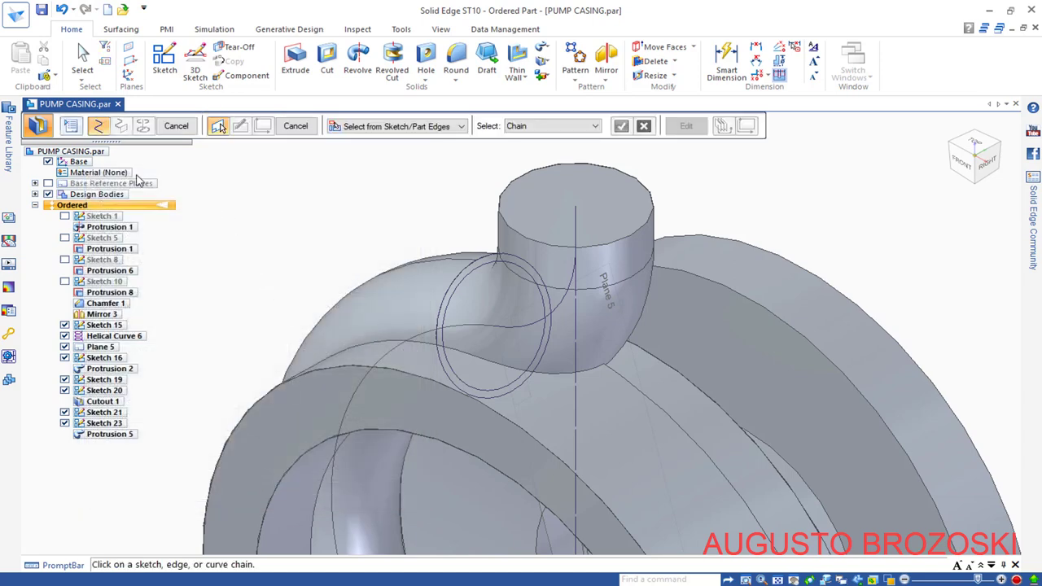
pyautogui.click(561, 301)
pyautogui.click(620, 128)
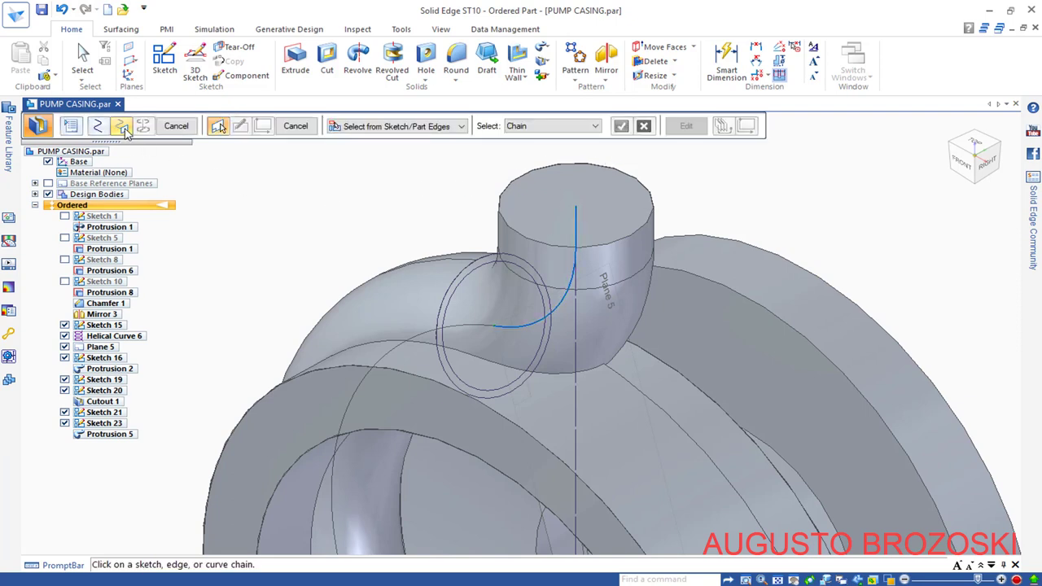
pyautogui.click(471, 279)
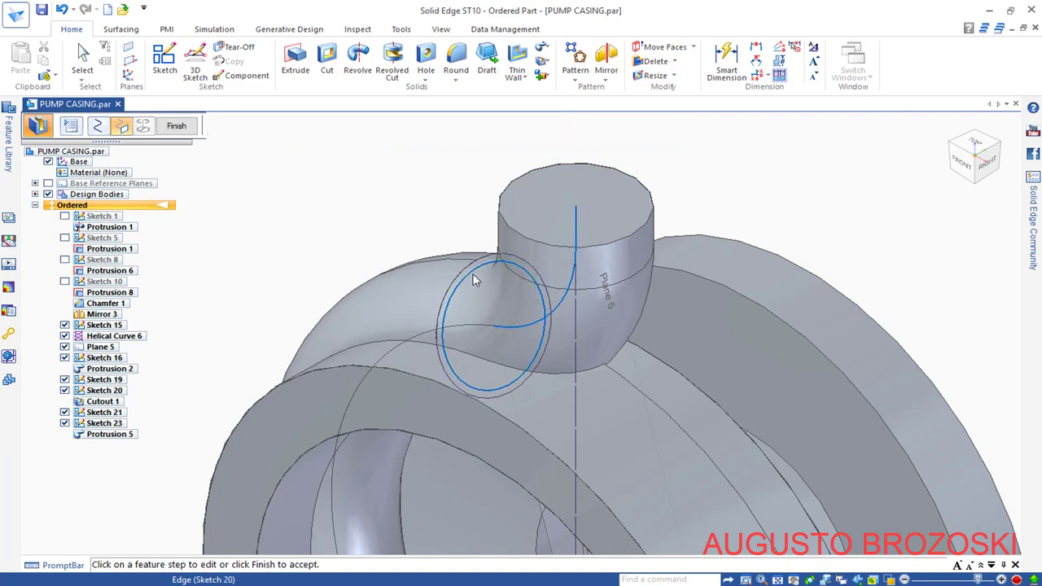
pyautogui.click(176, 127)
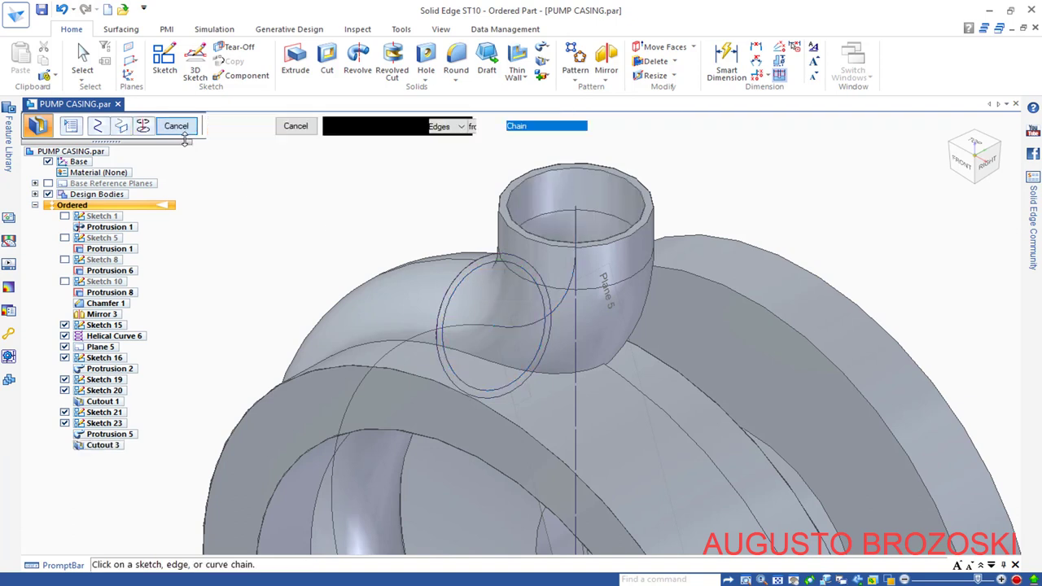
pyautogui.click(180, 128)
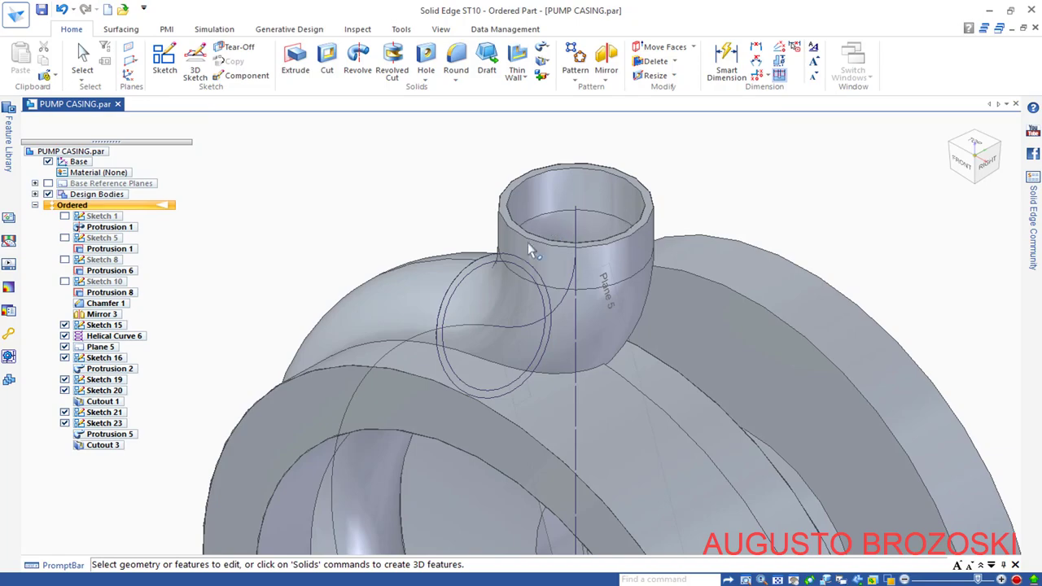
pyautogui.moveTo(528, 243); pyautogui.dragTo(485, 371, button='middle')
pyautogui.scroll(5, 579, 195)
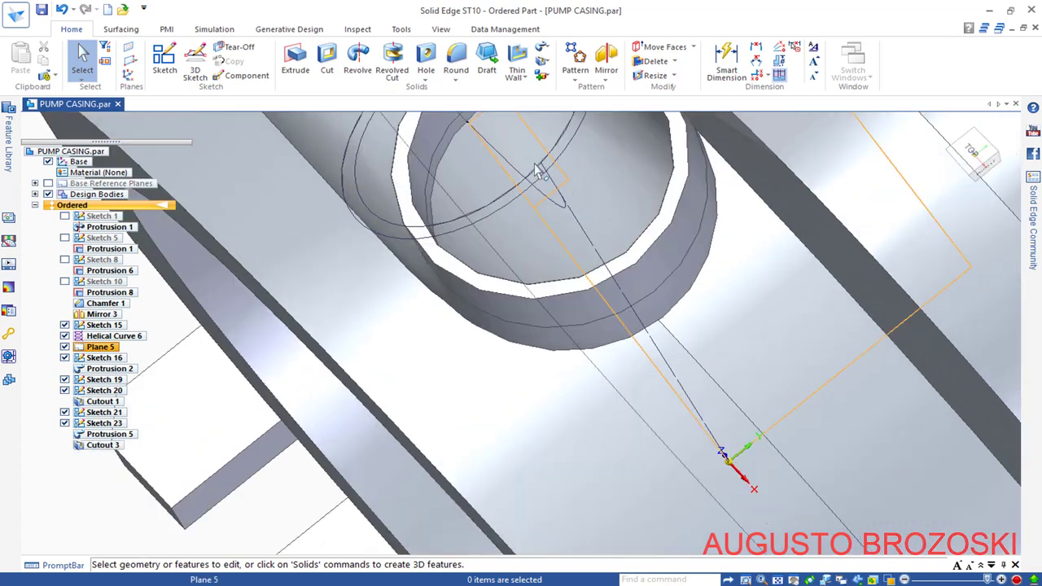
pyautogui.scroll(-5, 551, 251)
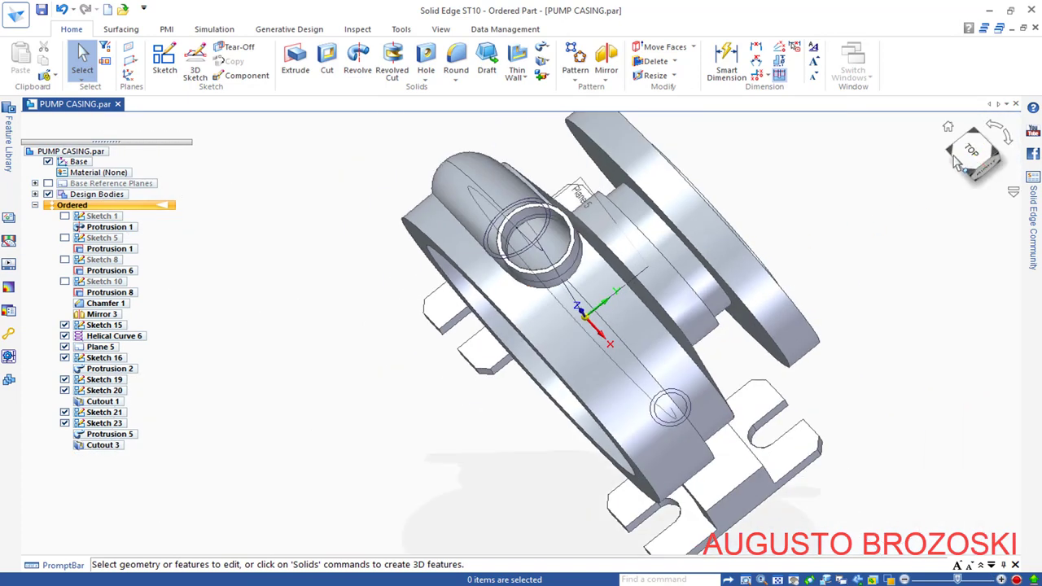
pyautogui.click(949, 128)
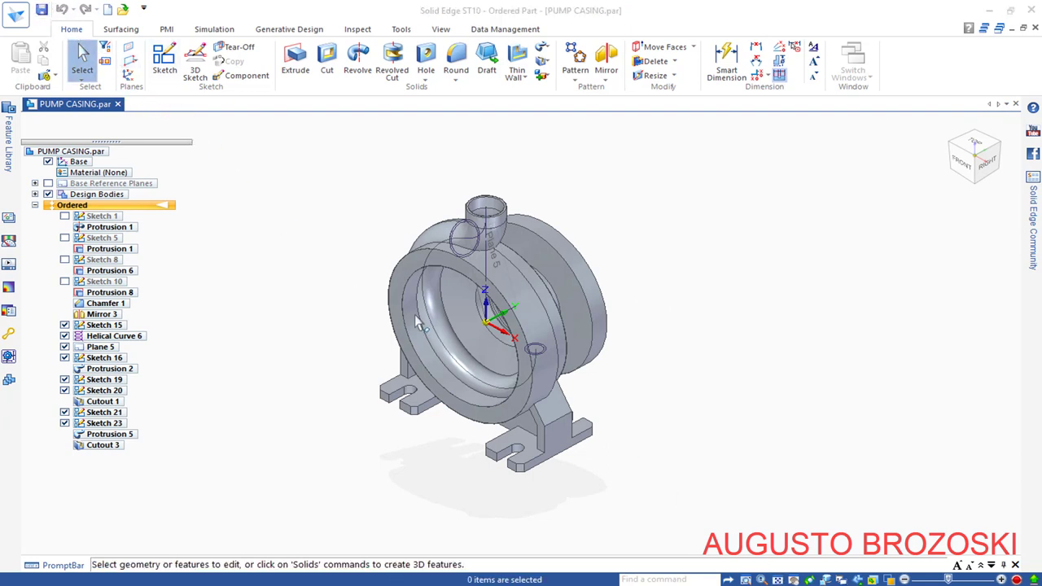
pyautogui.scroll(3, 415, 314)
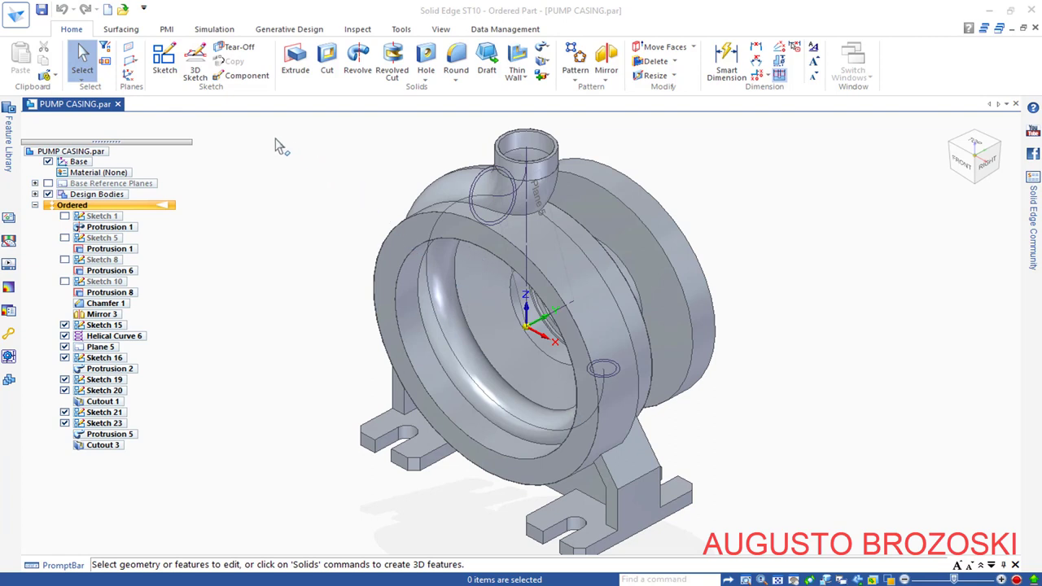
# Step: On the casing's front ring face, draw a 154 mm diameter circle at the origin as Sketch 25
pyautogui.click(167, 62)
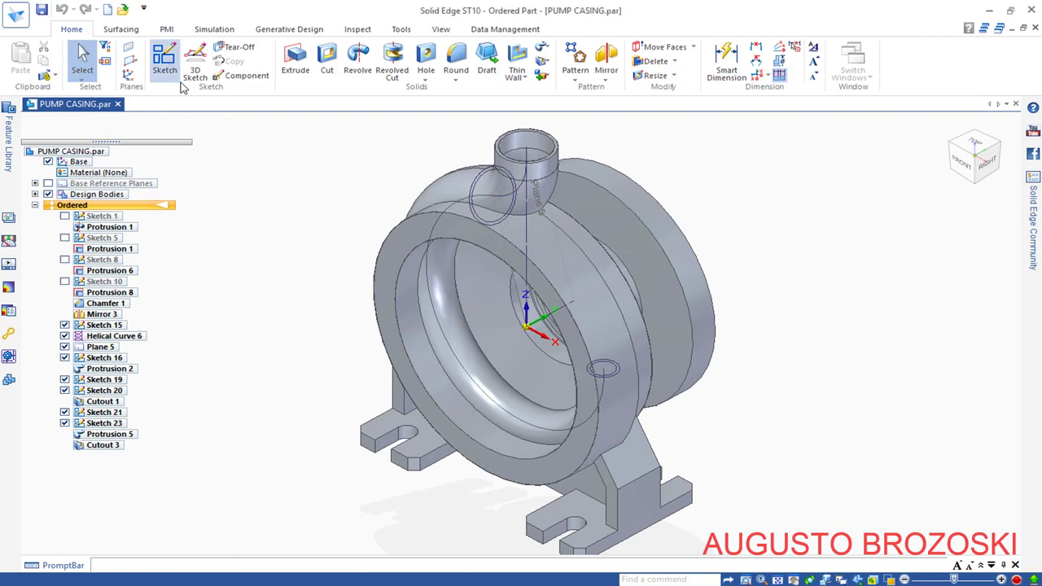
pyautogui.click(402, 243)
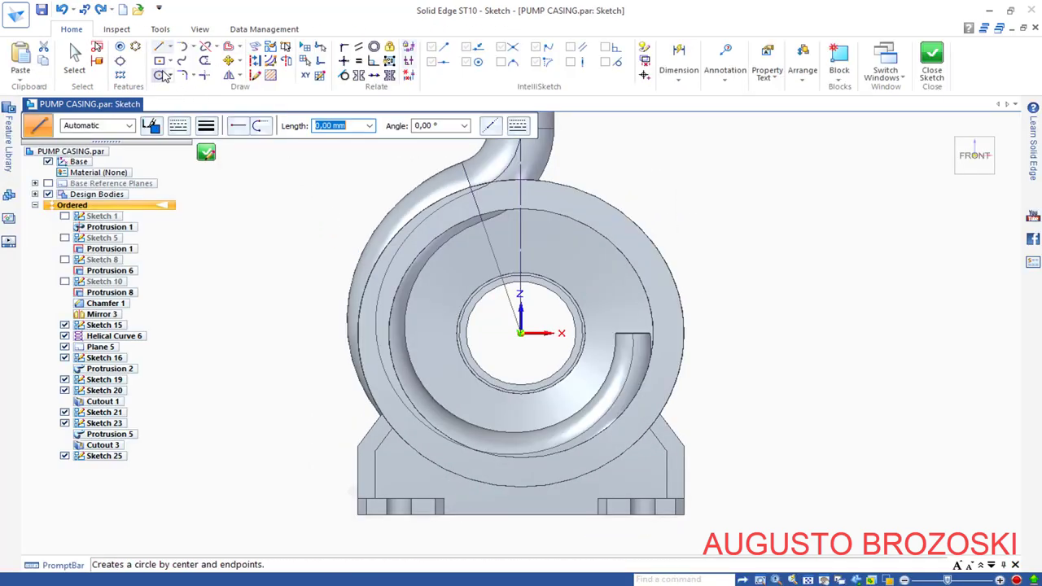
pyautogui.click(159, 75)
pyautogui.click(521, 332)
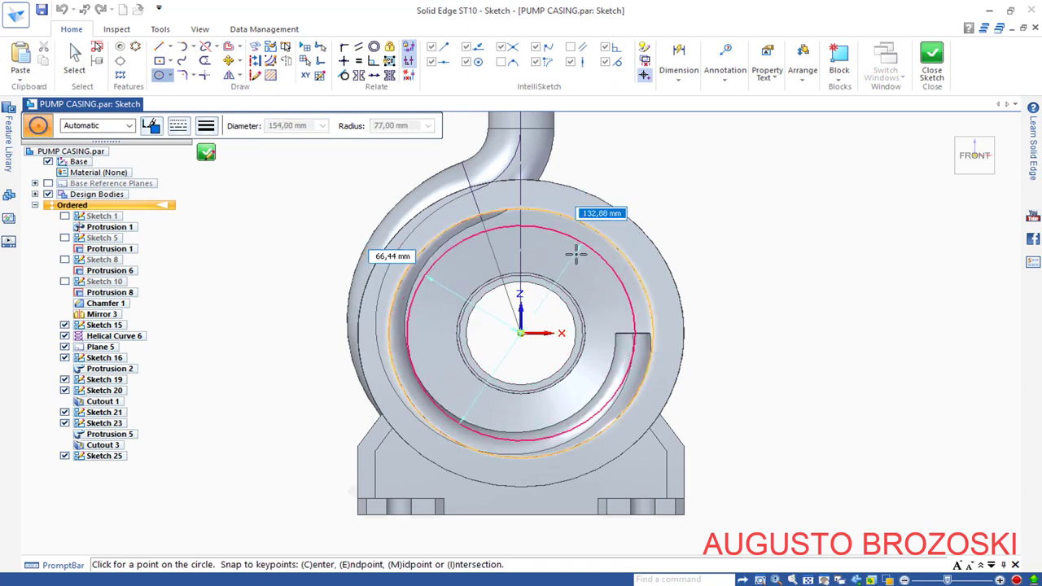
pyautogui.click(590, 228)
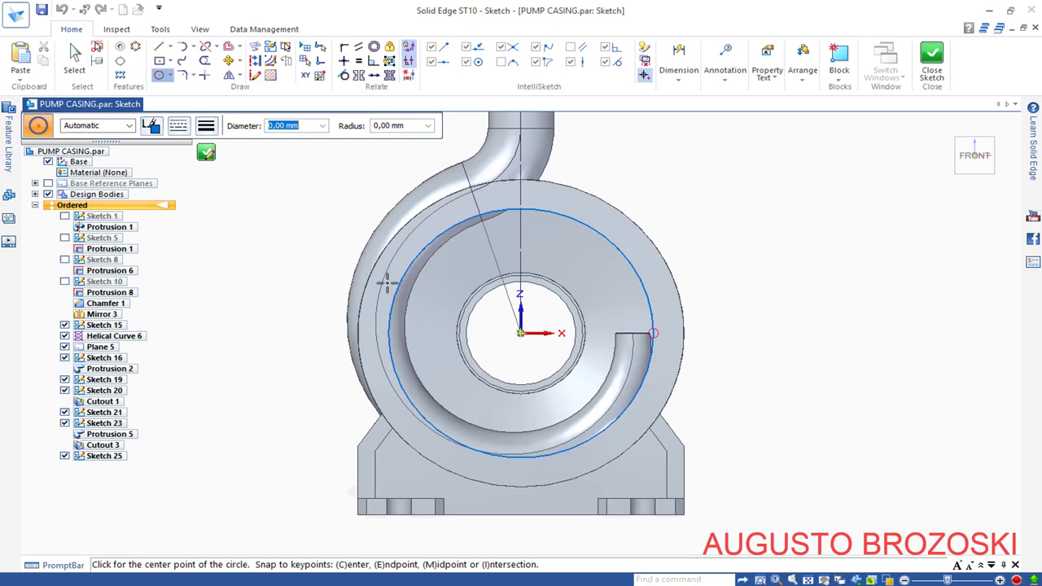
pyautogui.click(209, 155)
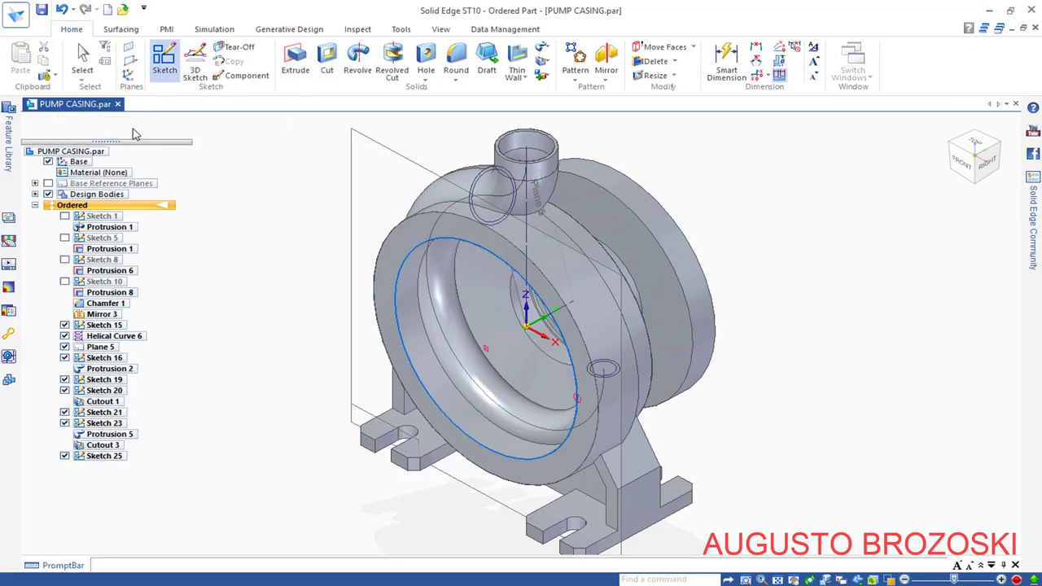
# Step: Cut the Sketch 25 circle into the casing front with a Through Next extent
pyautogui.click(131, 127)
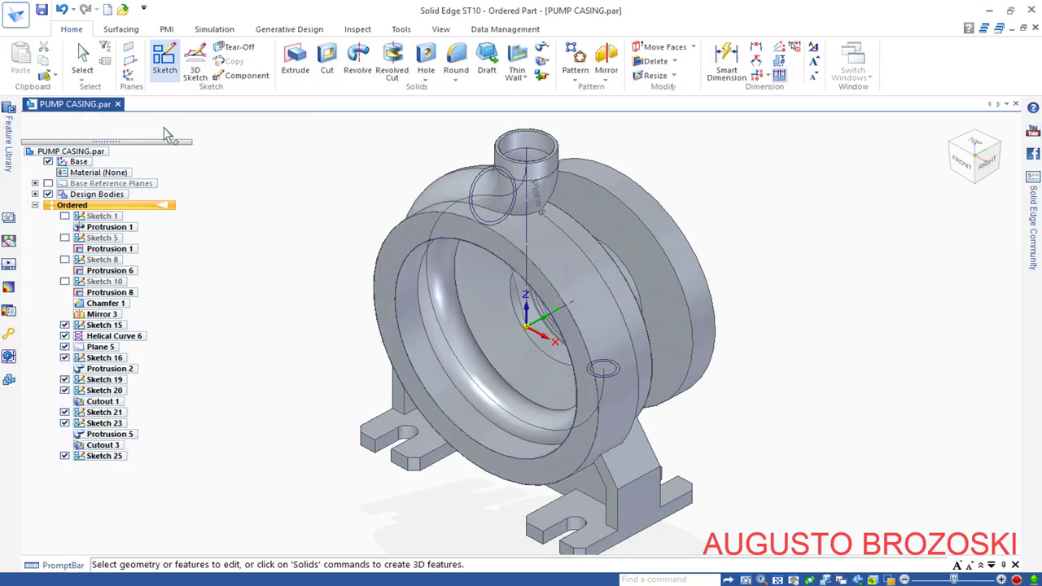
pyautogui.click(327, 60)
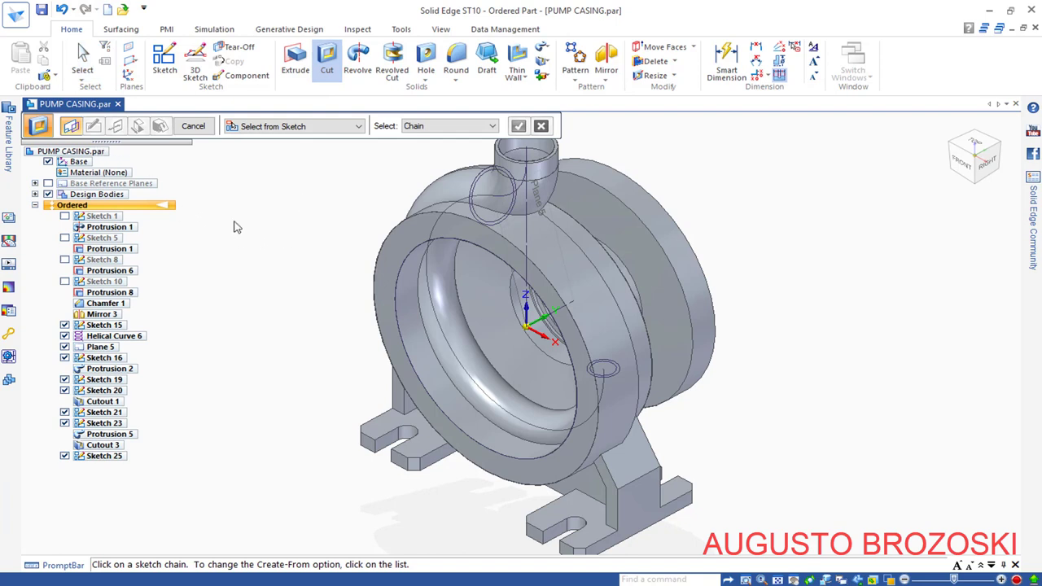
pyautogui.click(417, 248)
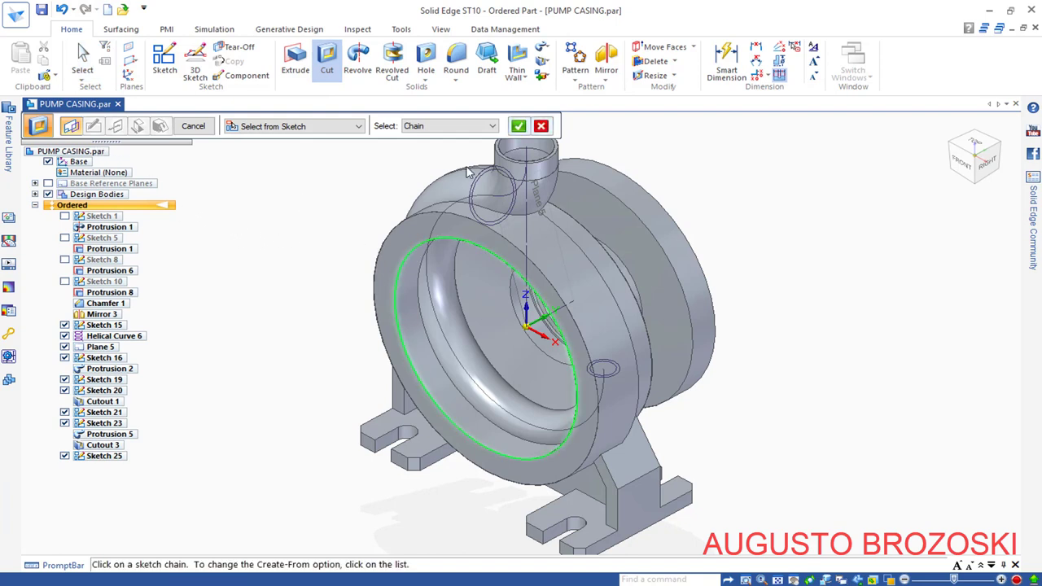
pyautogui.click(518, 127)
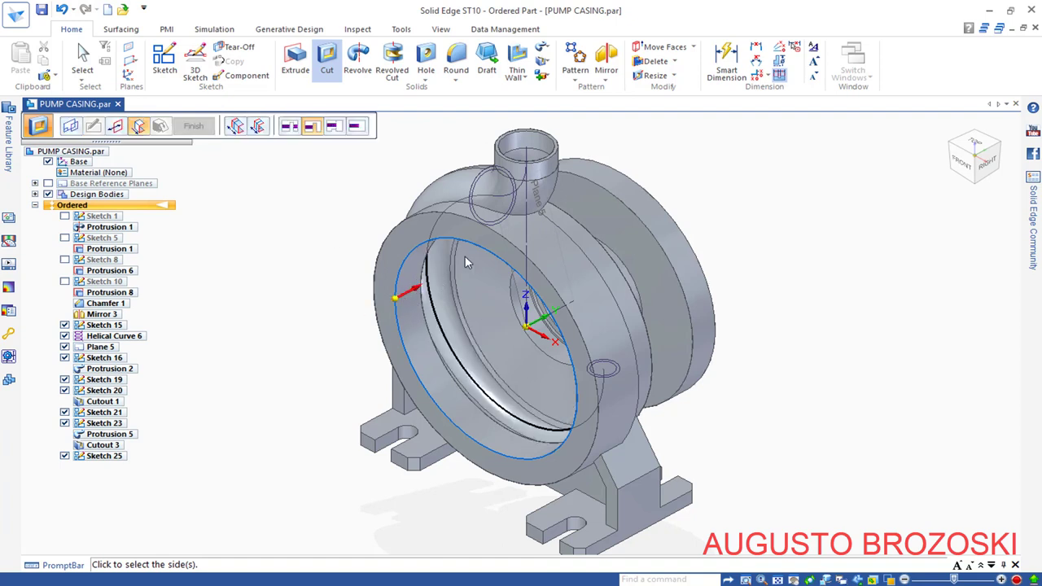
pyautogui.click(312, 129)
pyautogui.click(421, 162)
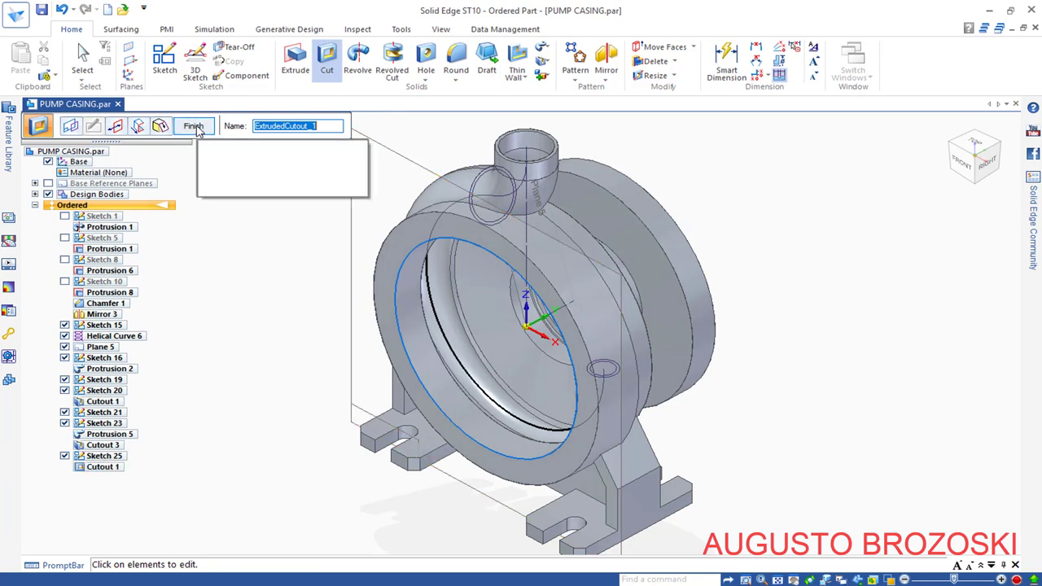
pyautogui.click(193, 126)
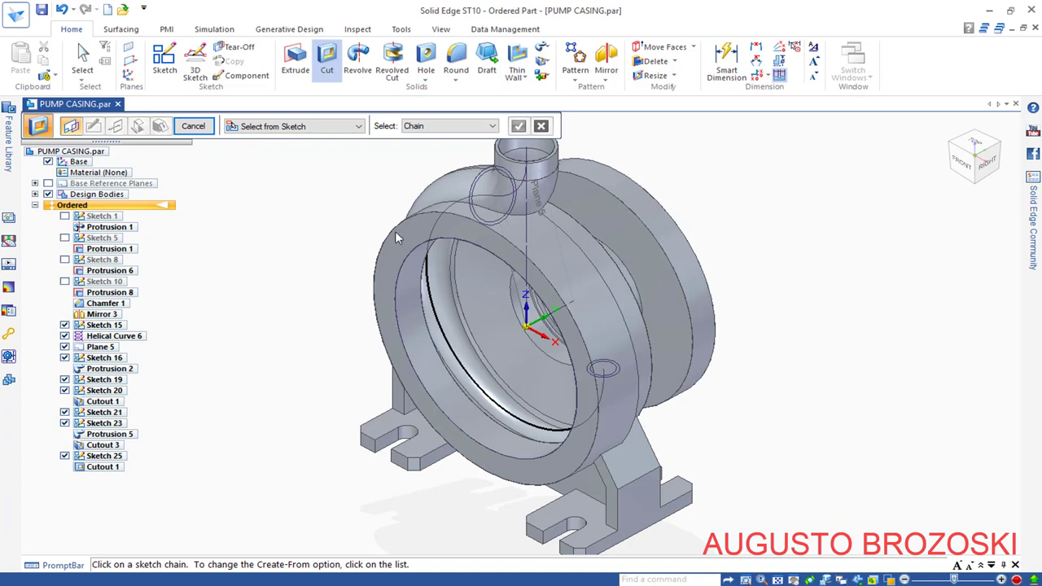
# Step: Cancel the unfinished cut, then hide Helical Curve 6 and all sketches
pyautogui.click(203, 131)
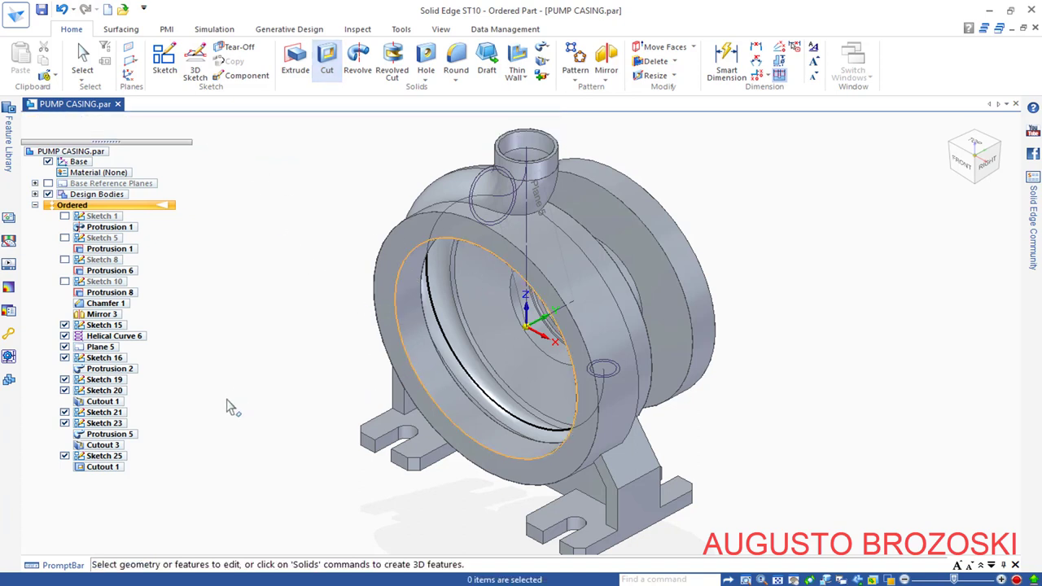
pyautogui.press('Escape')
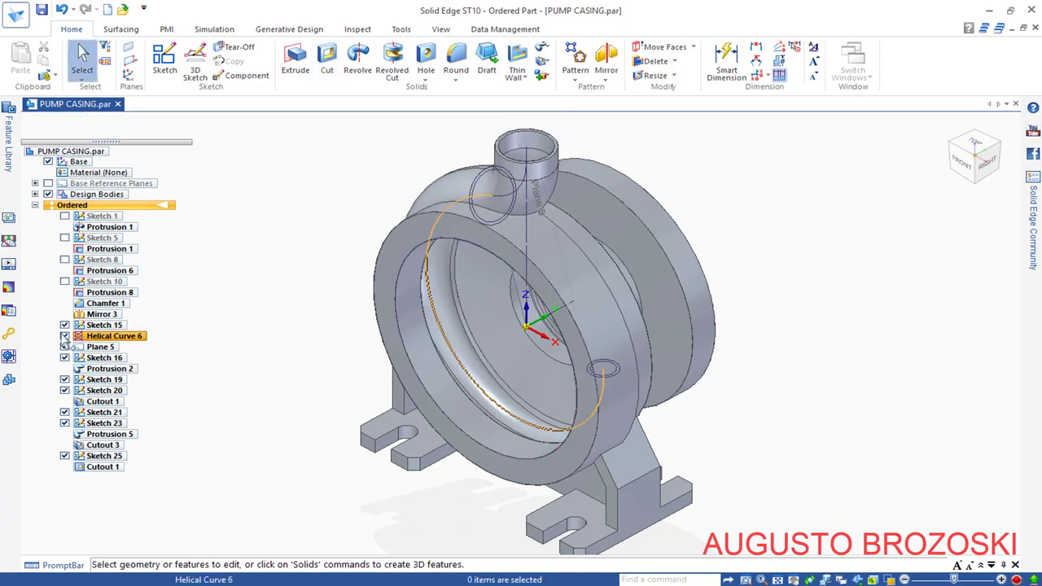
pyautogui.click(64, 337)
pyautogui.moveTo(392, 342); pyautogui.dragTo(480, 334, button='middle')
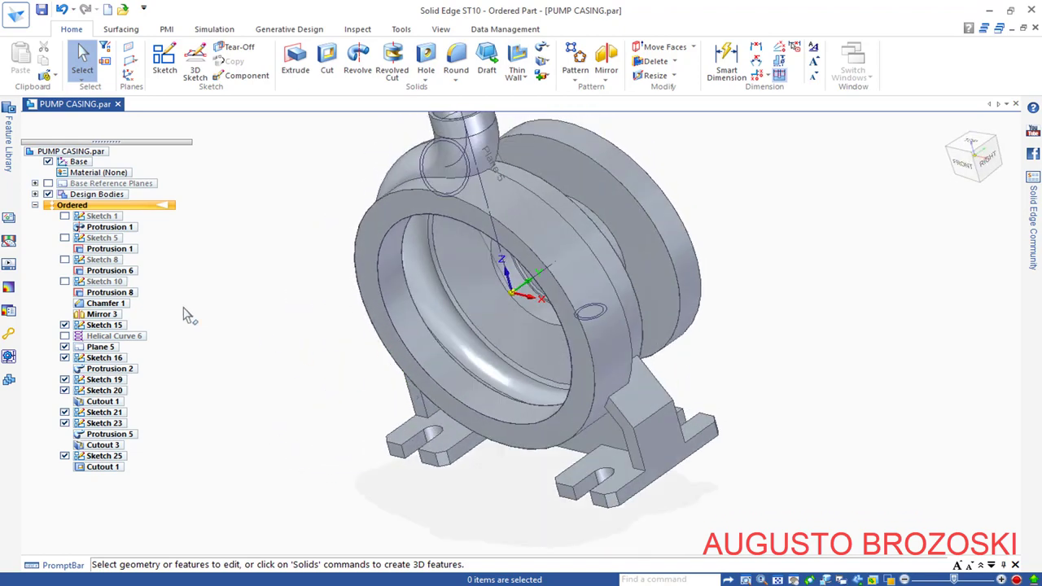
pyautogui.rightClick(133, 207)
pyautogui.moveTo(190, 291)
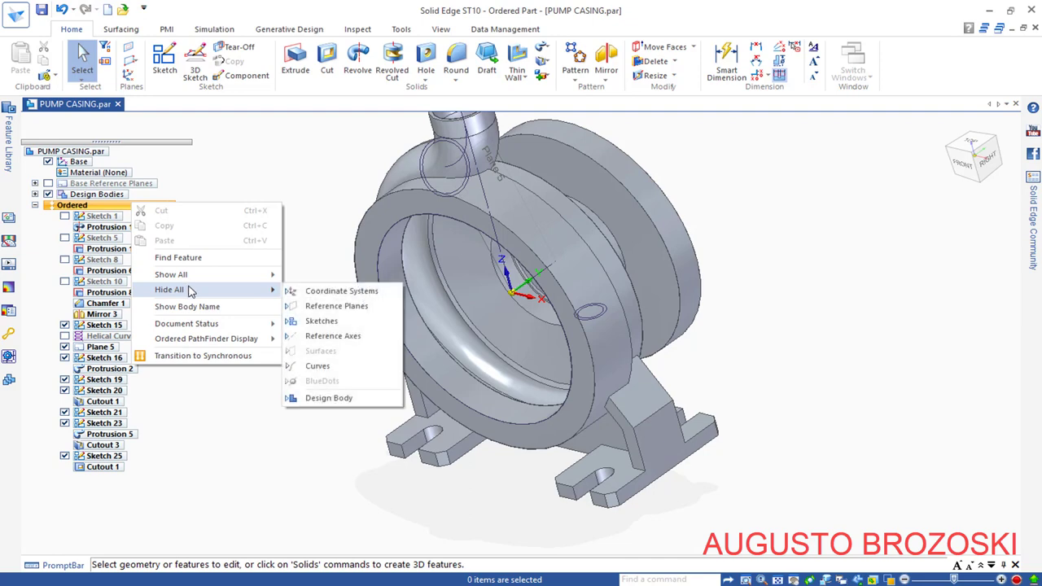
pyautogui.click(333, 322)
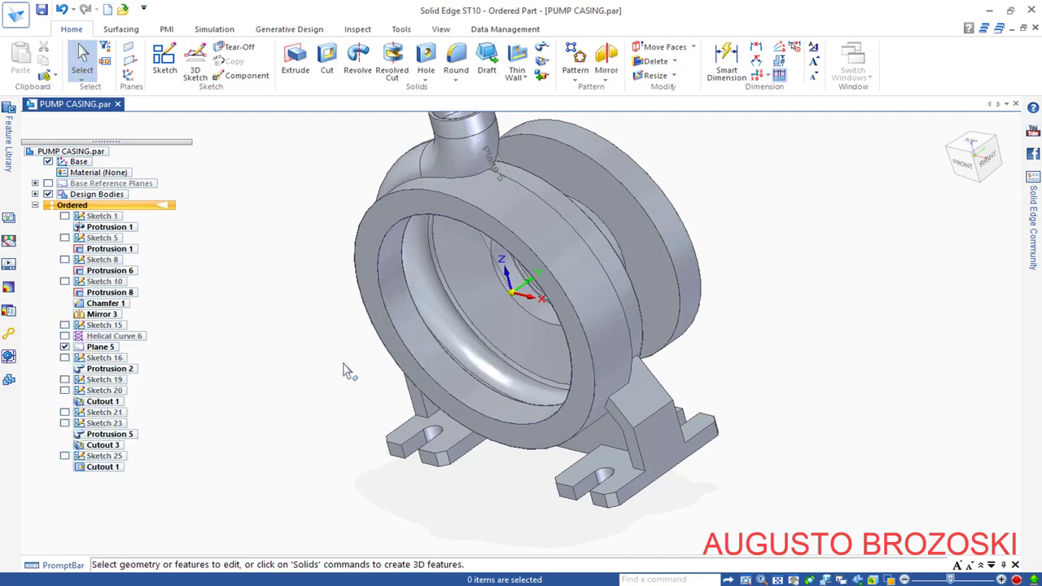
pyautogui.moveTo(343, 370); pyautogui.dragTo(424, 342, button='middle')
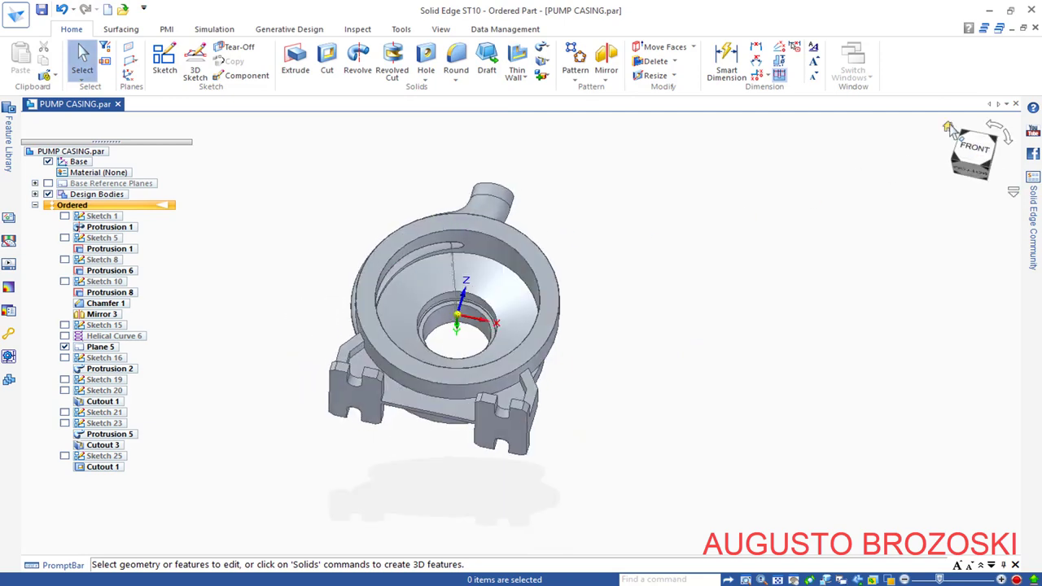
# Step: Return the casing to the home view, save the part, and switch to the pump drawing PDF
pyautogui.click(948, 128)
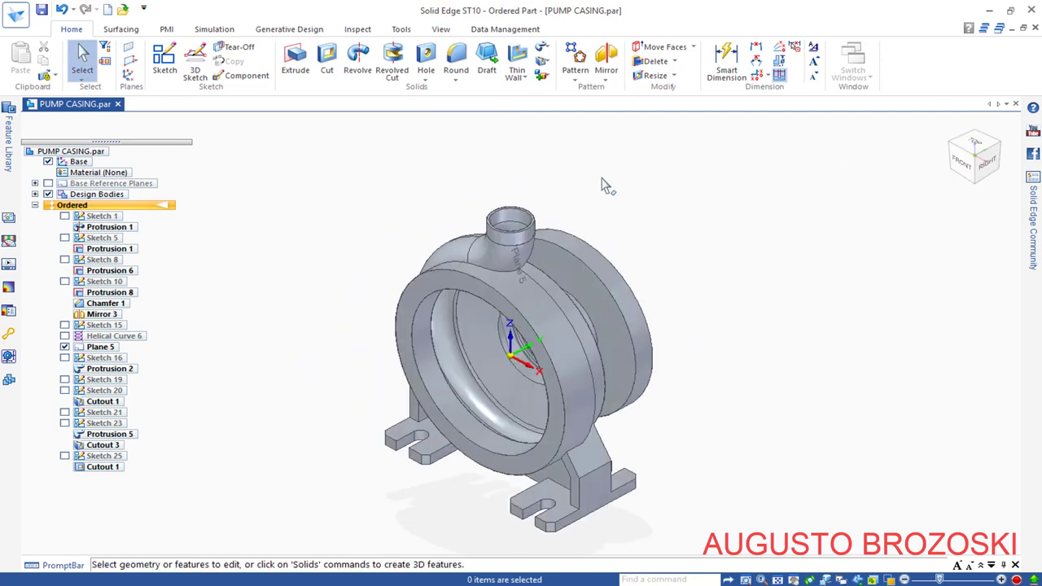
pyautogui.click(45, 10)
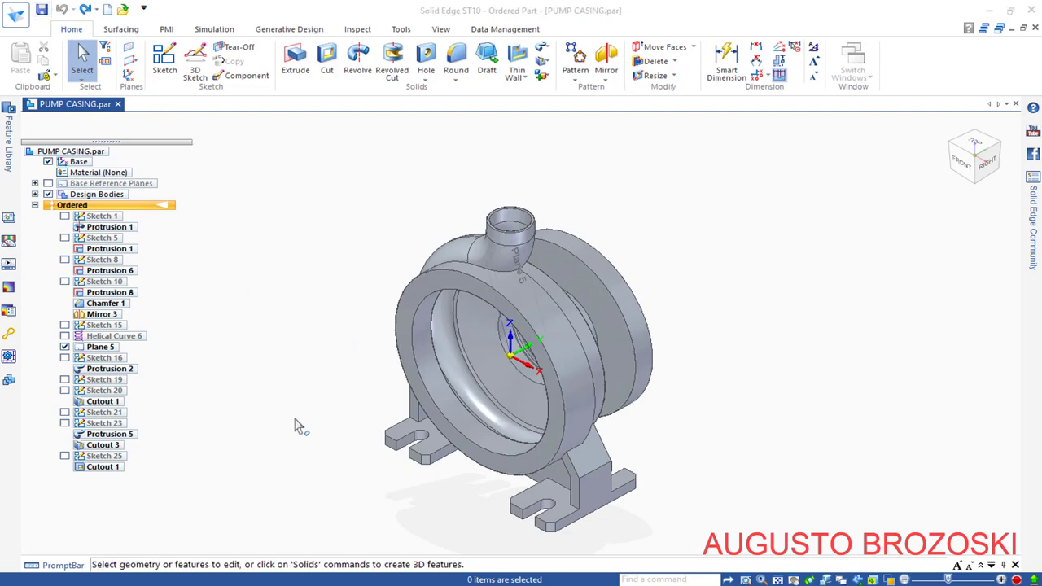
pyautogui.hotkey('alt', 'Tab')
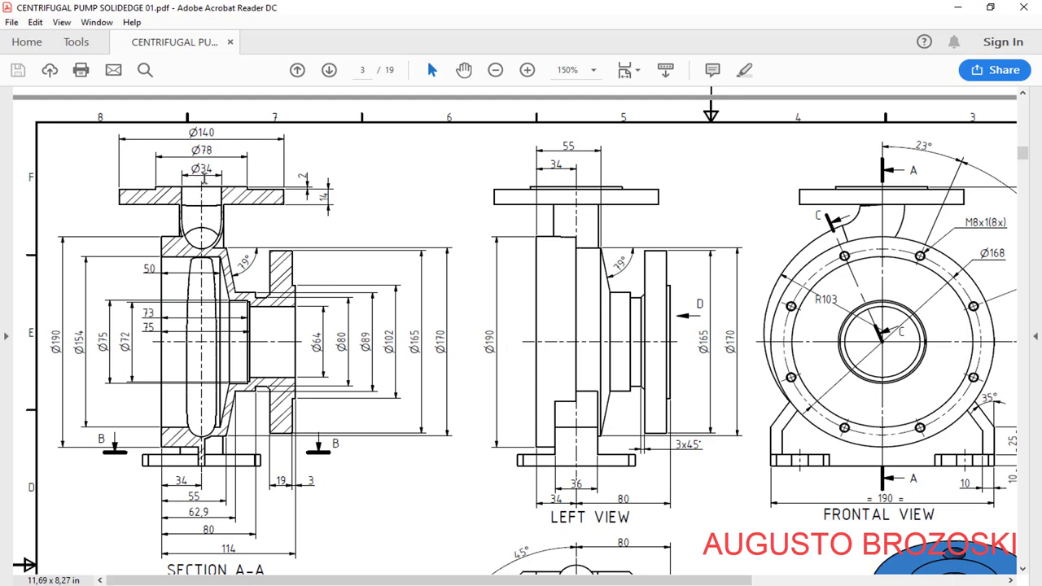
# Step: Minimize Acrobat Reader after checking the Ø140 and Ø34 flange dimensions to return to Solid Edge
pyautogui.click(956, 10)
# Step: Start a sketch on the nozzle top face and draw two circles centered on the origin
pyautogui.click(163, 57)
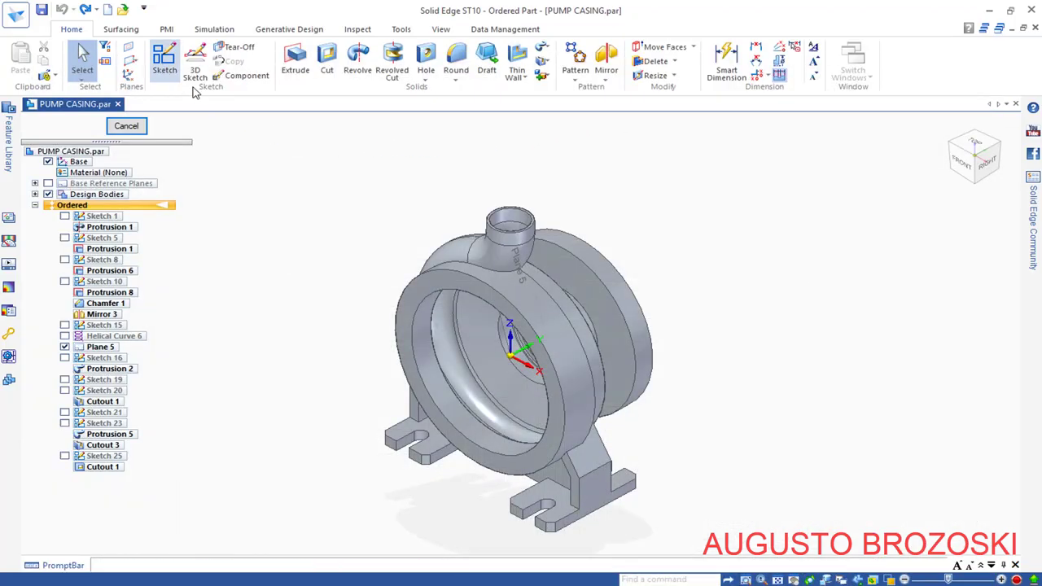
pyautogui.scroll(3, 525, 195)
pyautogui.scroll(4, 529, 204)
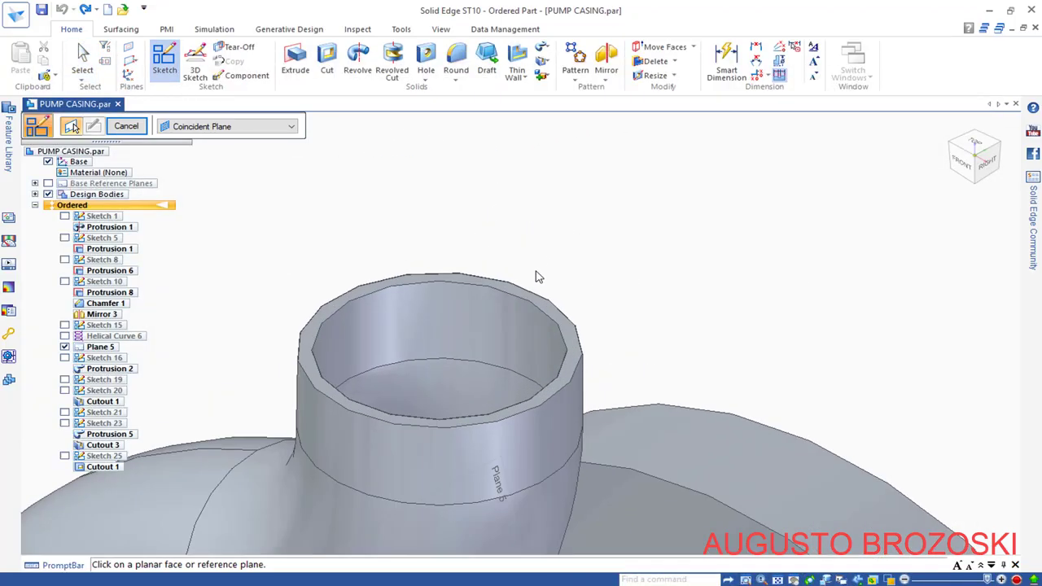
pyautogui.click(532, 298)
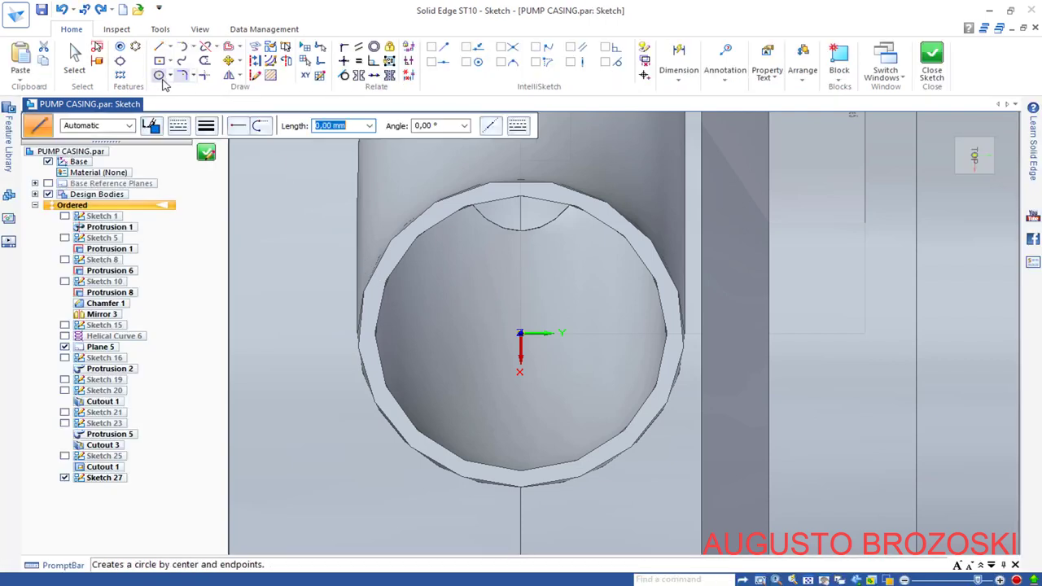
pyautogui.click(160, 75)
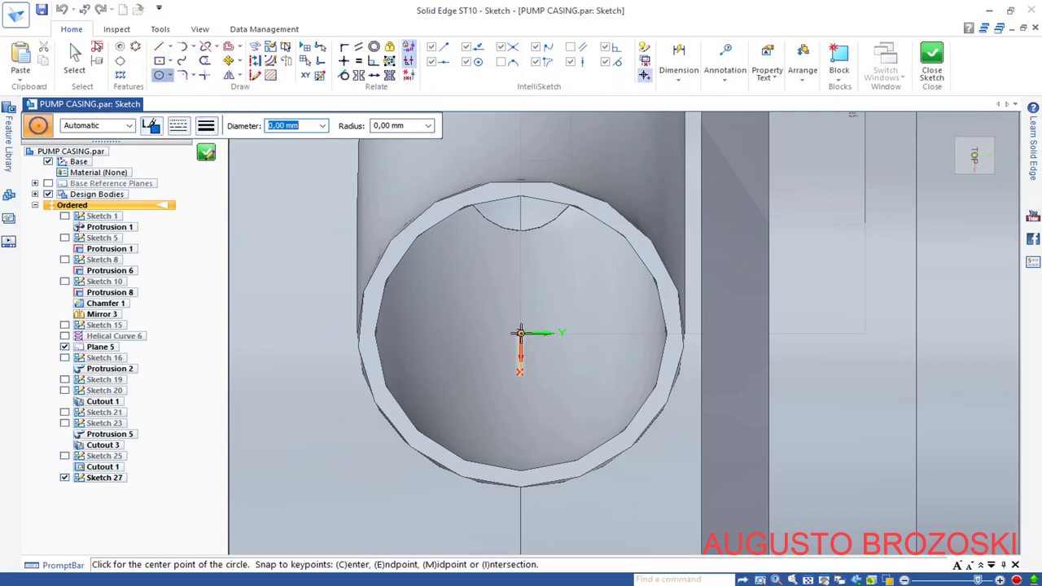
pyautogui.click(520, 333)
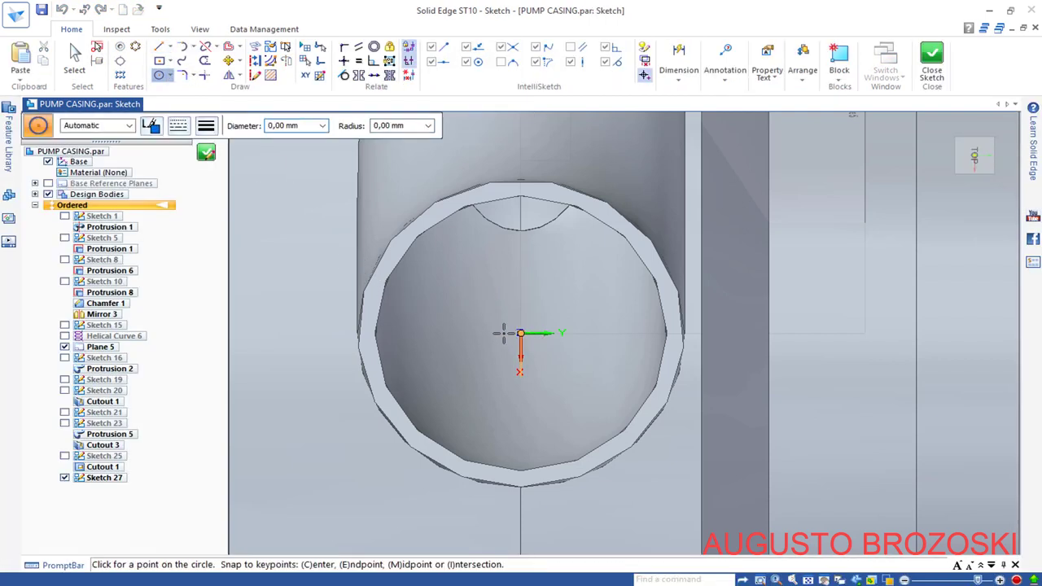
pyautogui.click(366, 334)
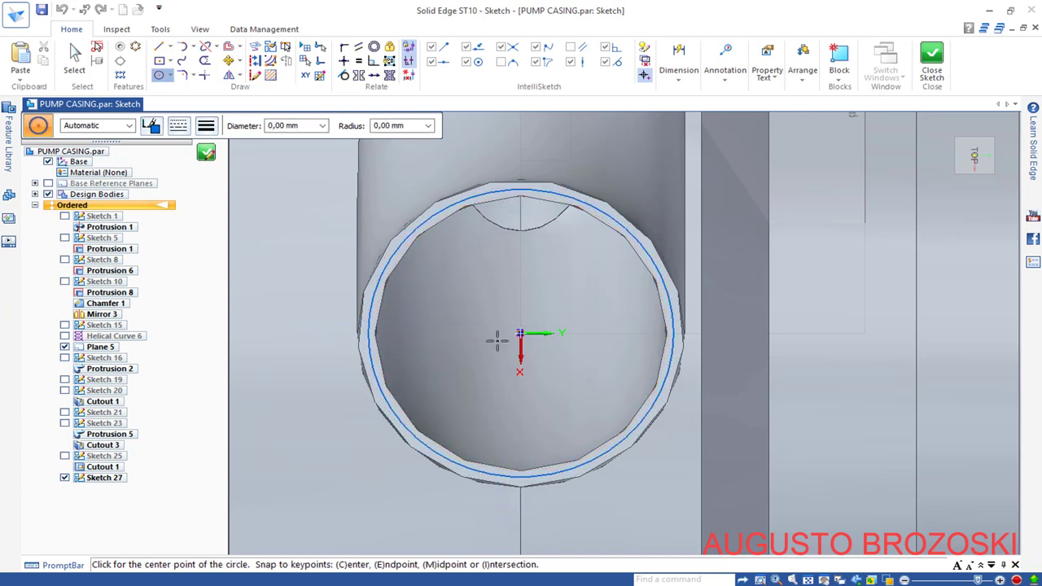
pyautogui.click(520, 333)
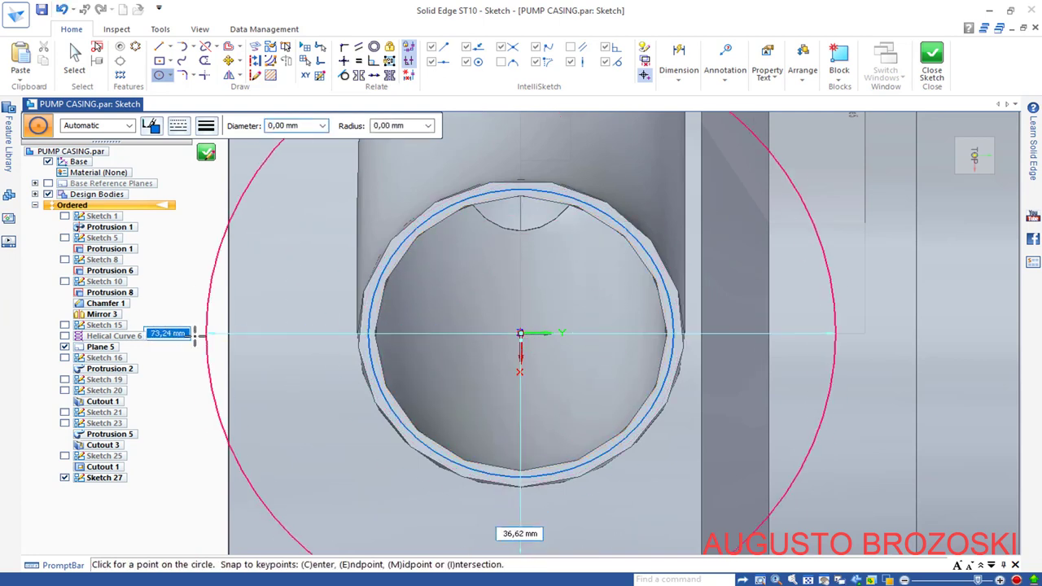
pyautogui.click(184, 334)
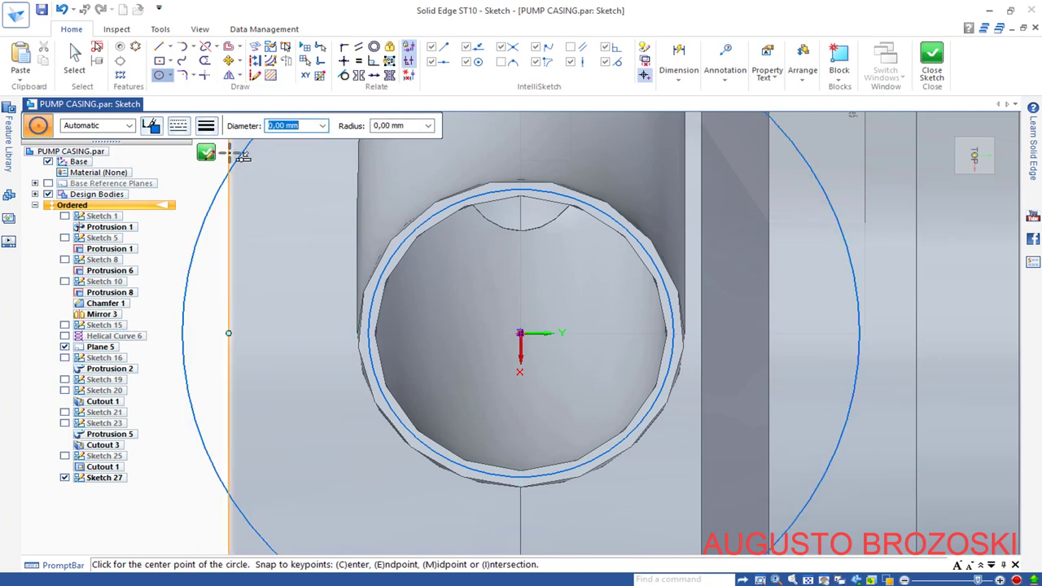
pyautogui.press('Escape')
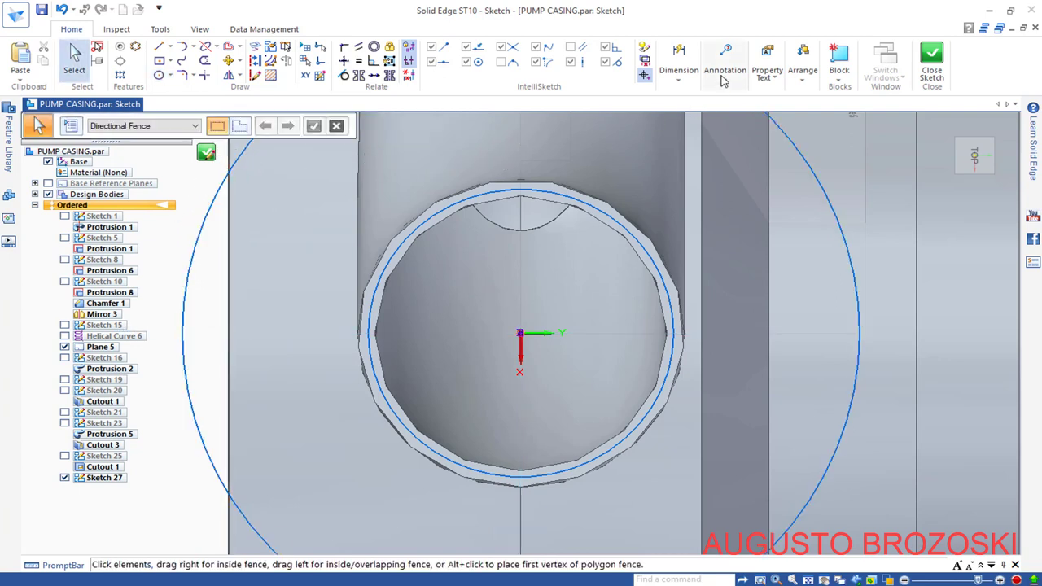
# Step: Dimension the inner circle to Ø35 and the outer to Ø140, then close the sketch
pyautogui.click(679, 69)
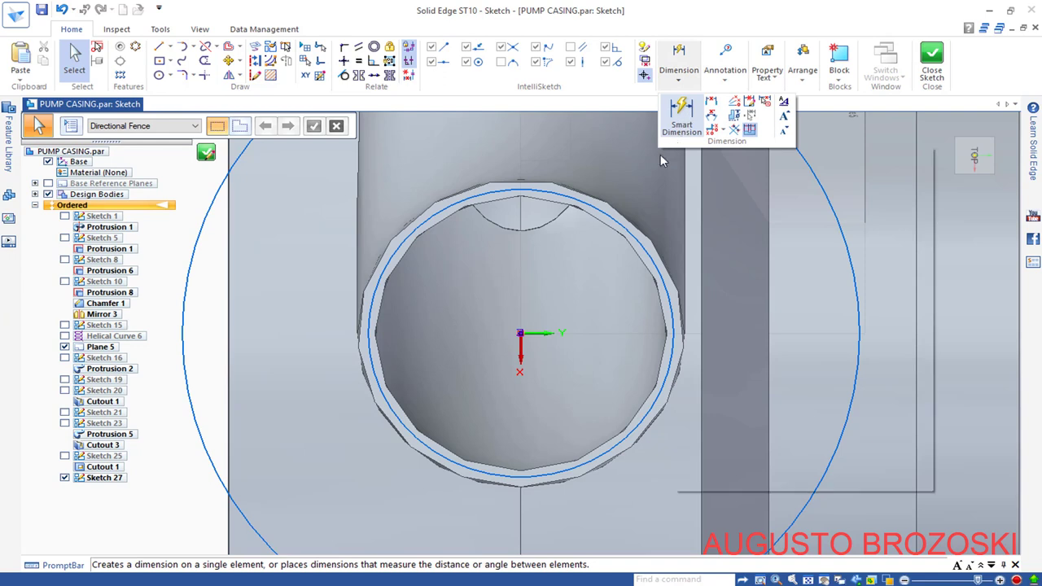
pyautogui.click(681, 110)
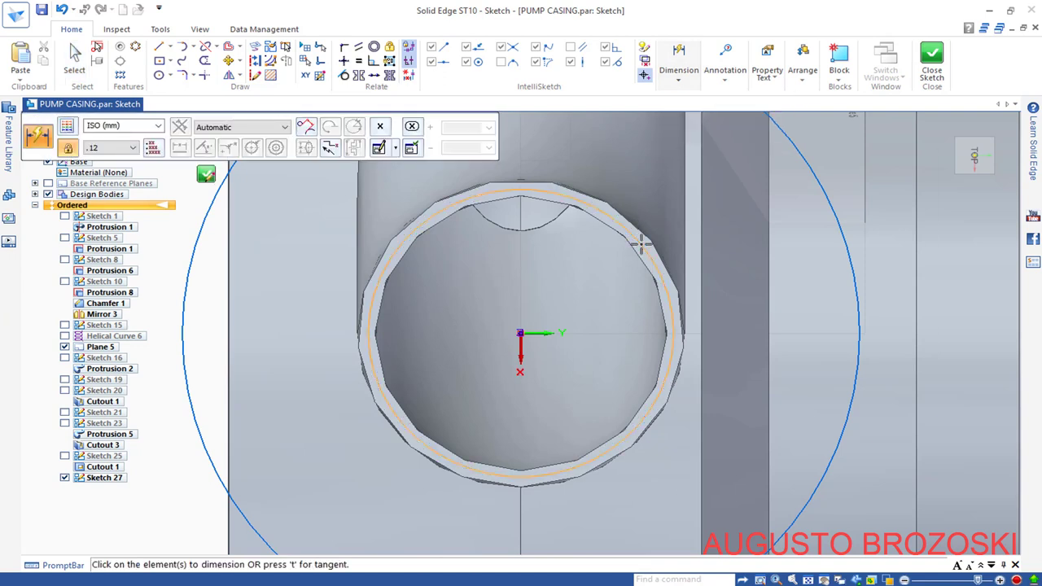
pyautogui.click(638, 240)
pyautogui.click(568, 298)
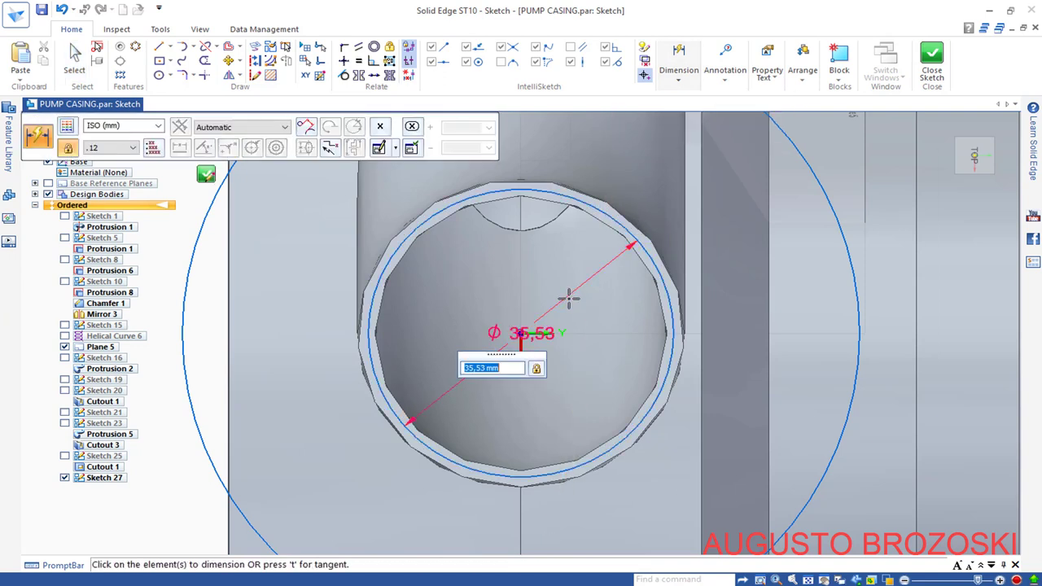
pyautogui.write('35')
pyautogui.press('Return')
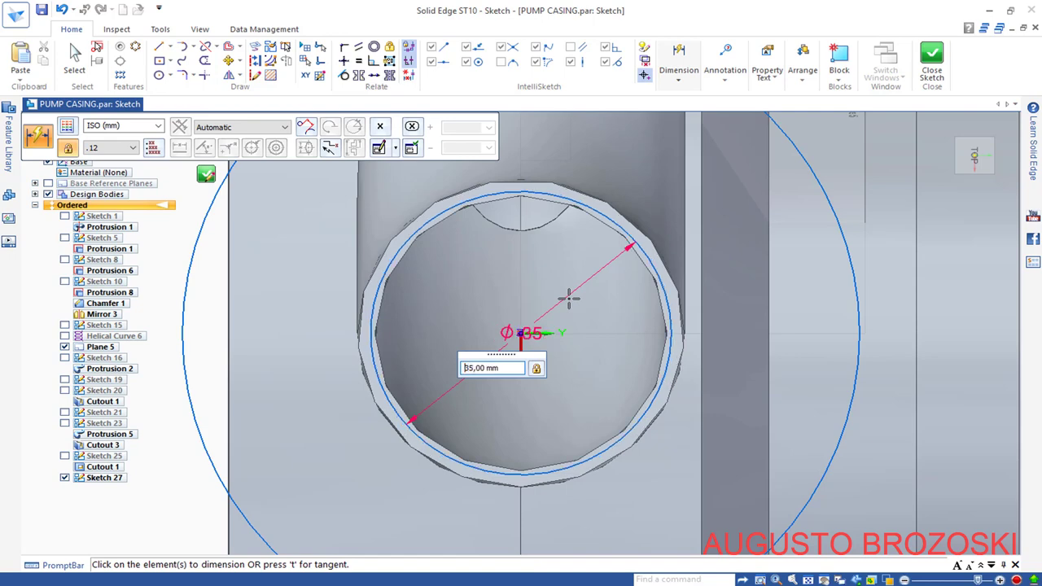
pyautogui.scroll(-1, 528, 320)
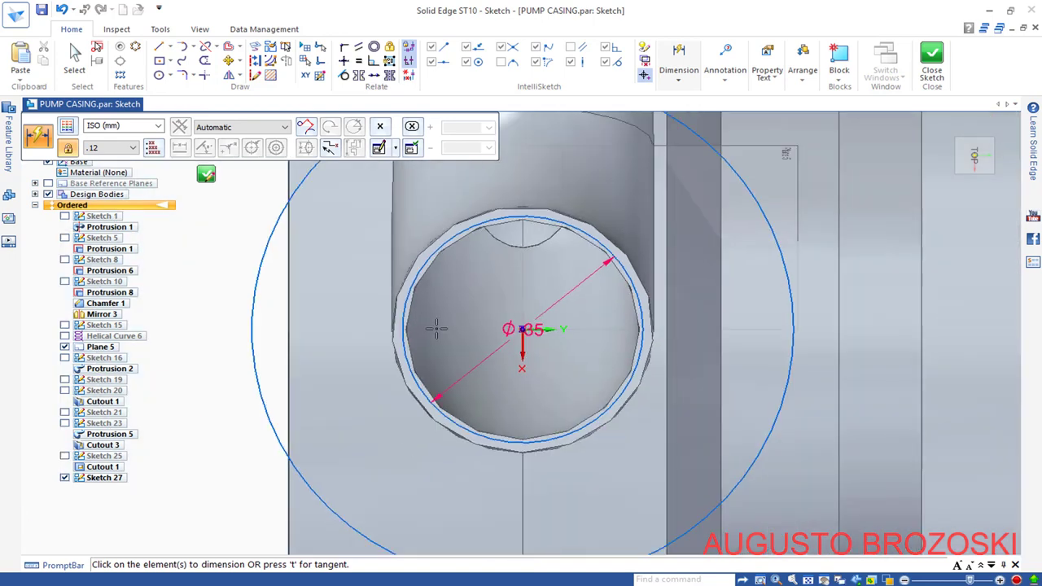
pyautogui.click(251, 343)
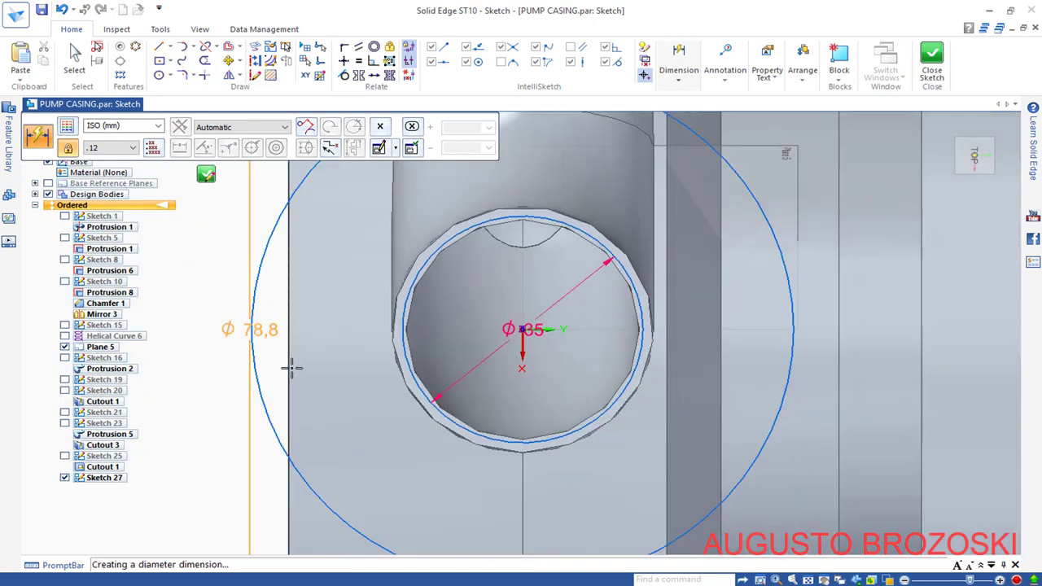
pyautogui.click(335, 389)
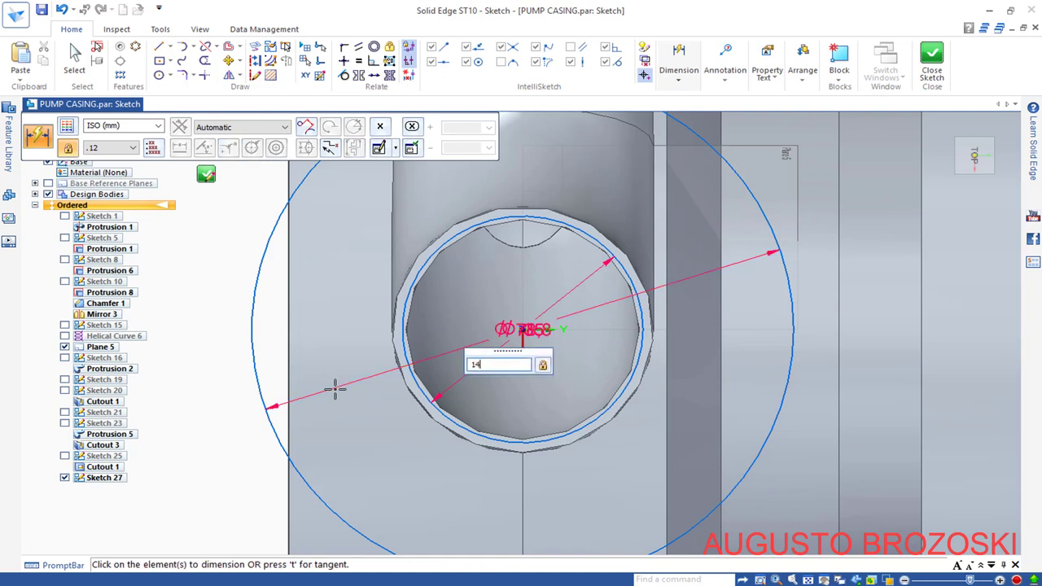
pyautogui.press('Return')
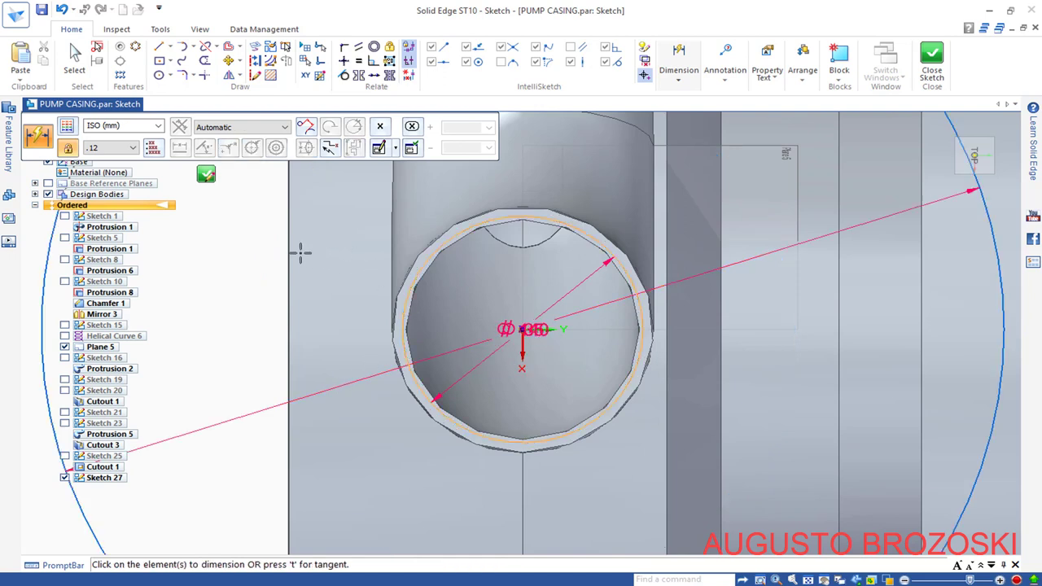
pyautogui.click(209, 174)
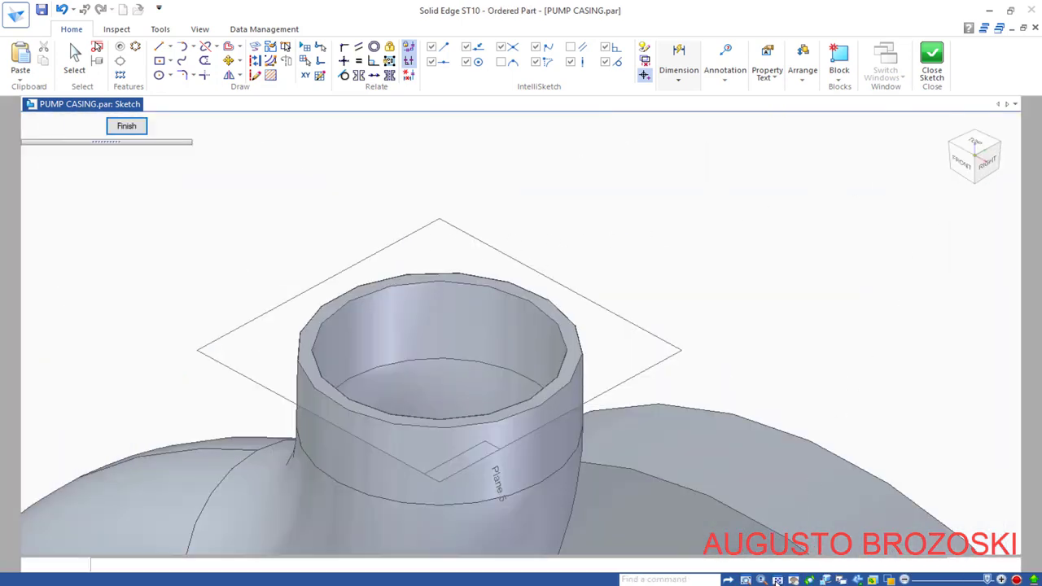
# Step: Start an extrusion using the new sketch's concentric circles as the profile
pyautogui.click(129, 129)
pyautogui.click(128, 126)
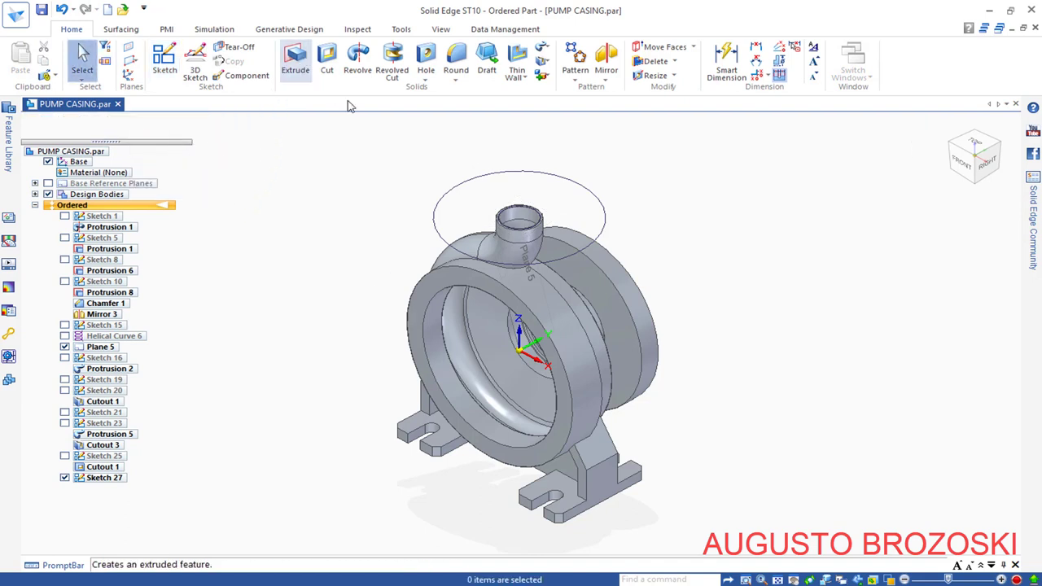
pyautogui.scroll(3, 489, 187)
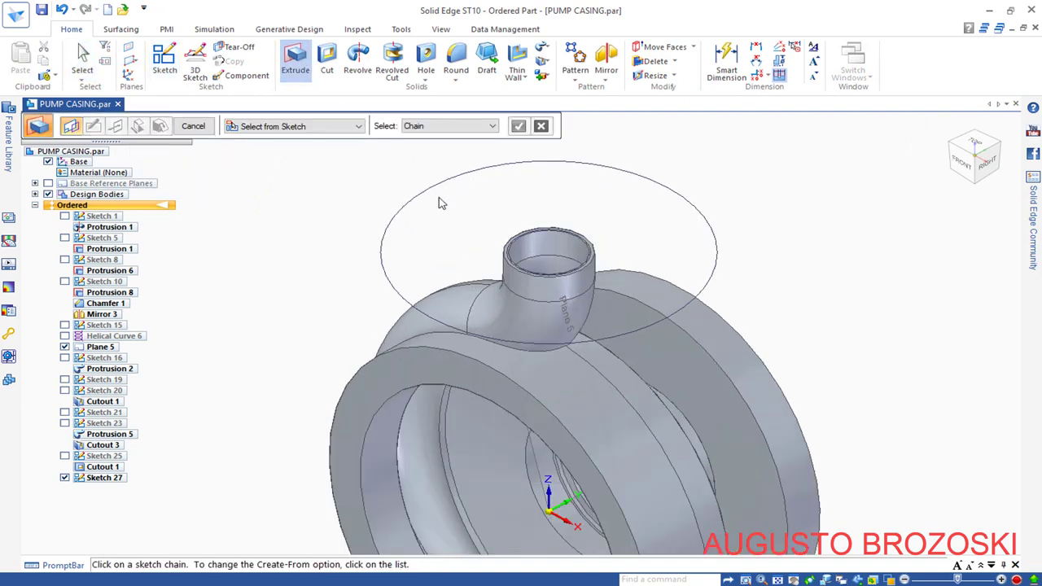
pyautogui.click(475, 205)
pyautogui.scroll(5, 514, 222)
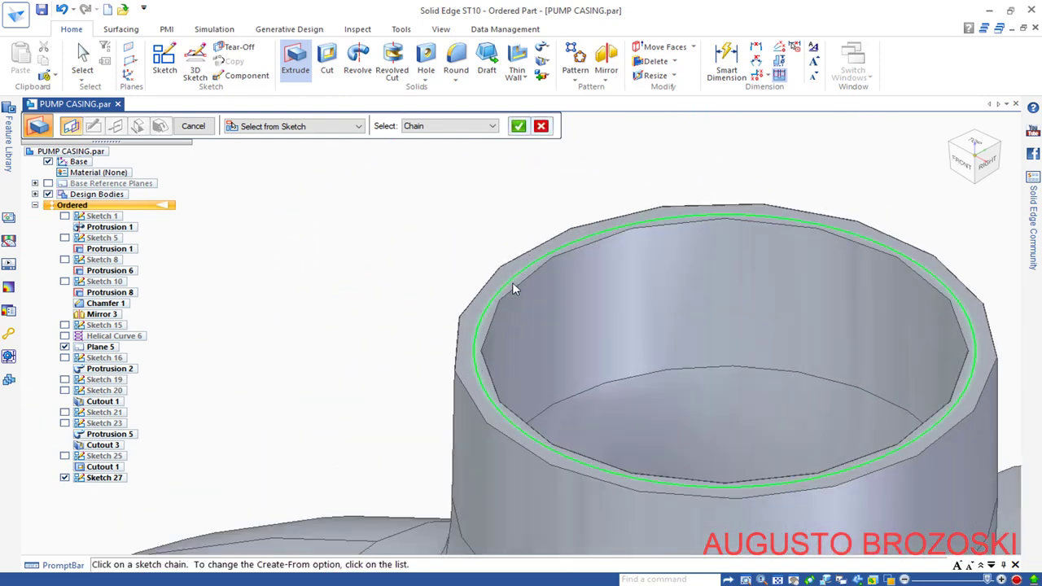
pyautogui.scroll(-5, 546, 272)
pyautogui.scroll(-3, 545, 274)
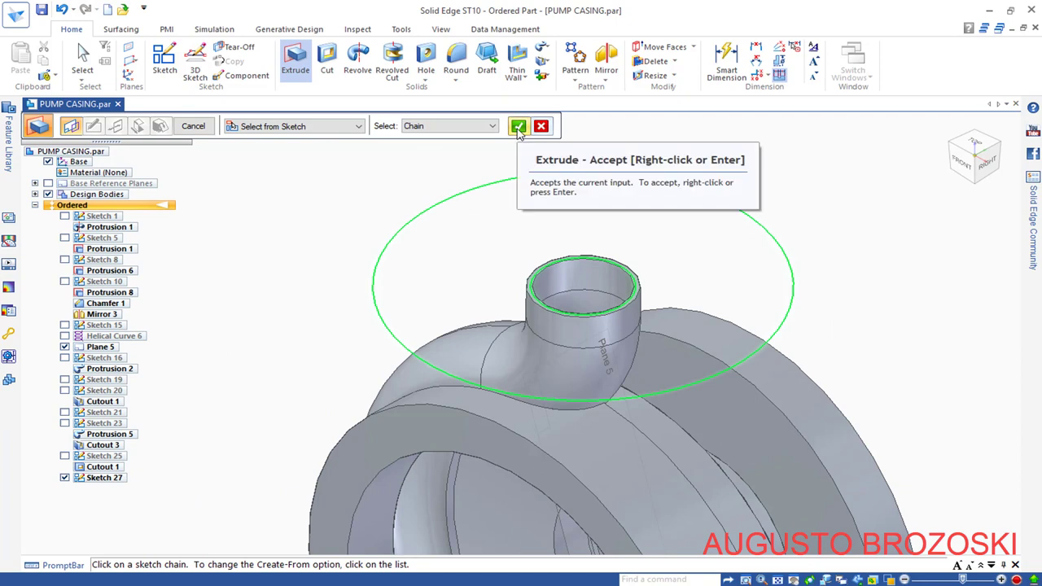
pyautogui.click(519, 127)
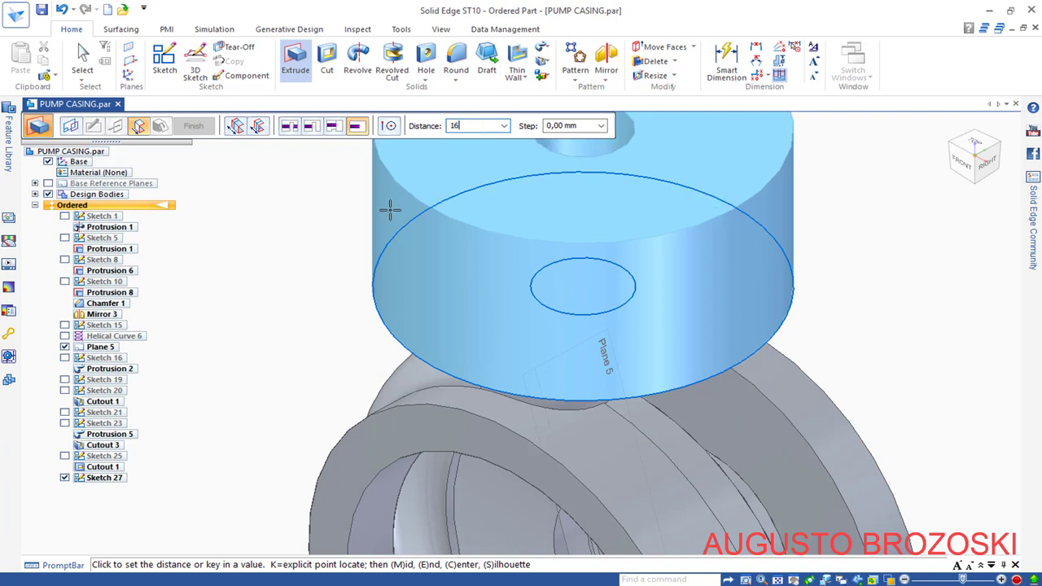
# Step: Extrude the flange disc 16 mm upward, cancel the restarted extrude, and orbit the model
pyautogui.press('Return')
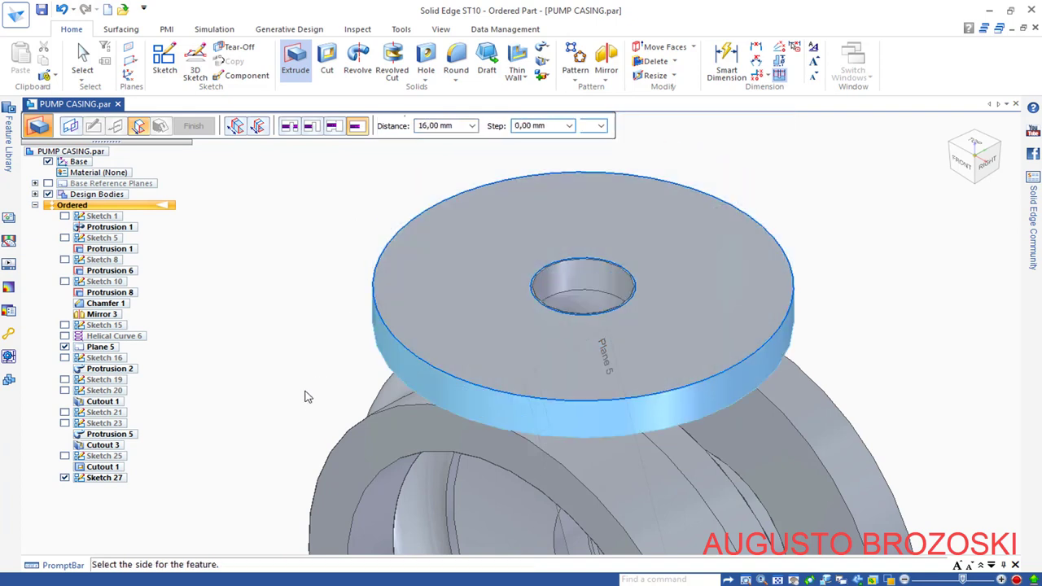
pyautogui.click(305, 394)
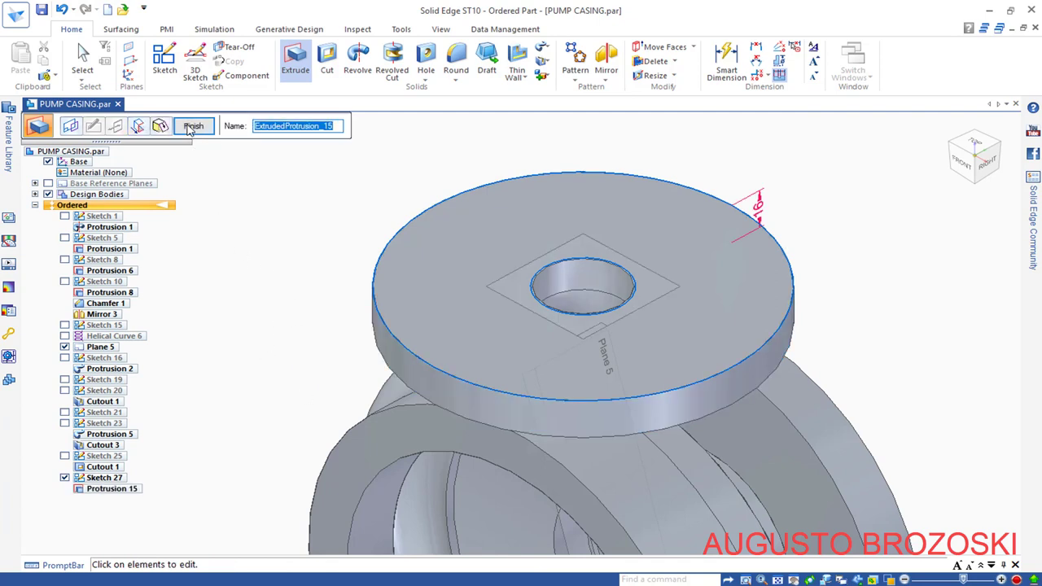
pyautogui.click(191, 127)
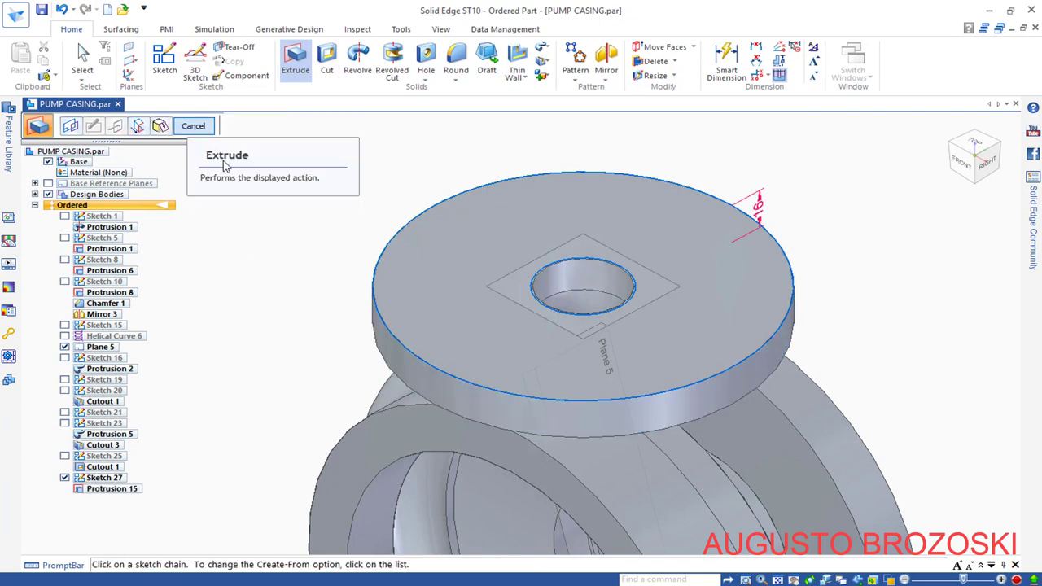
pyautogui.click(193, 132)
pyautogui.moveTo(580, 299); pyautogui.dragTo(700, 303, button='middle')
# Step: Reset the casing to the home isometric view and recheck the flange dimensions in the PDF drawing
pyautogui.moveTo(954, 151)
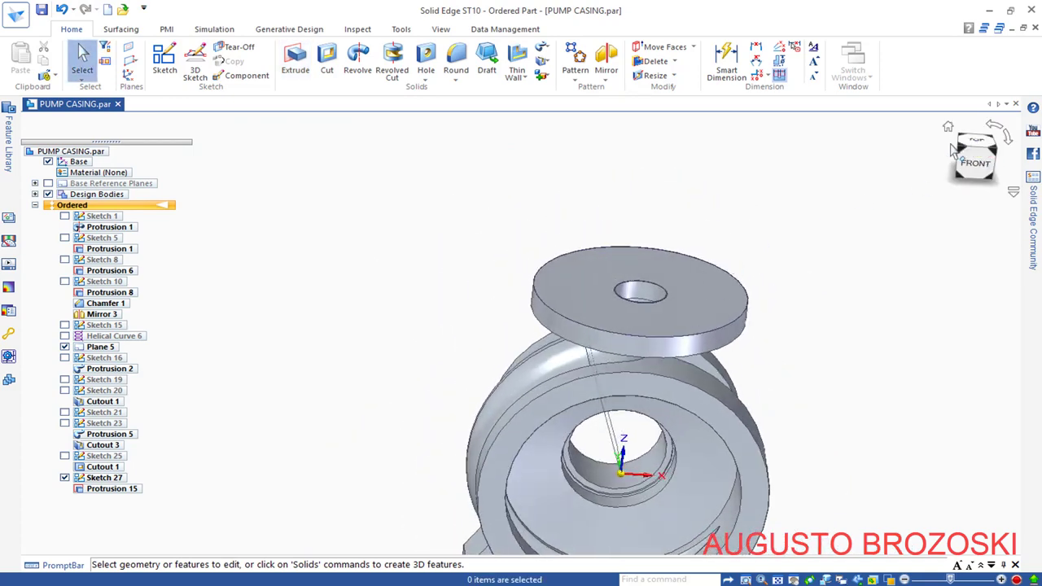
pyautogui.click(948, 128)
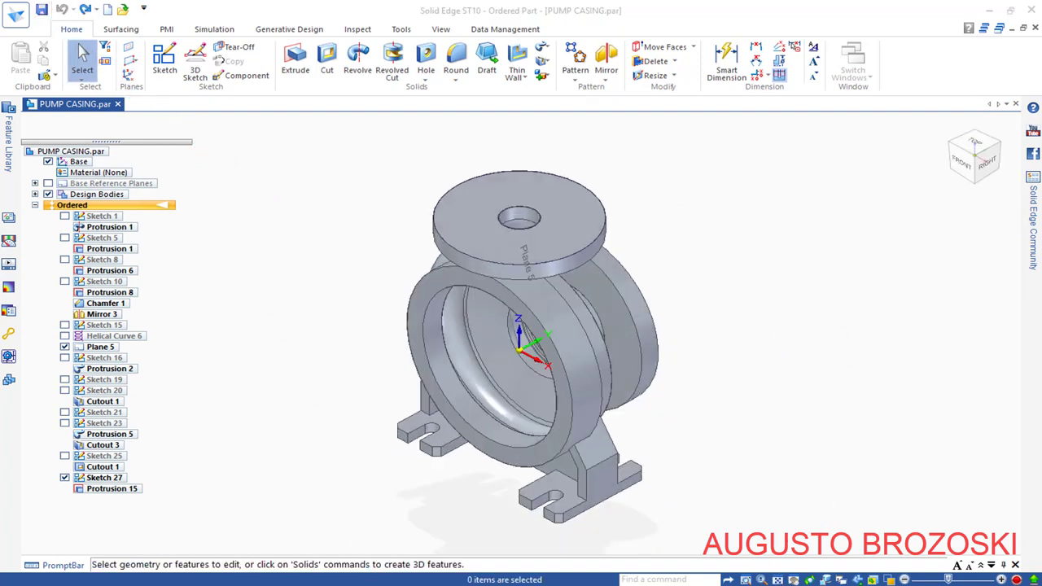
pyautogui.hotkey('alt', 'Tab')
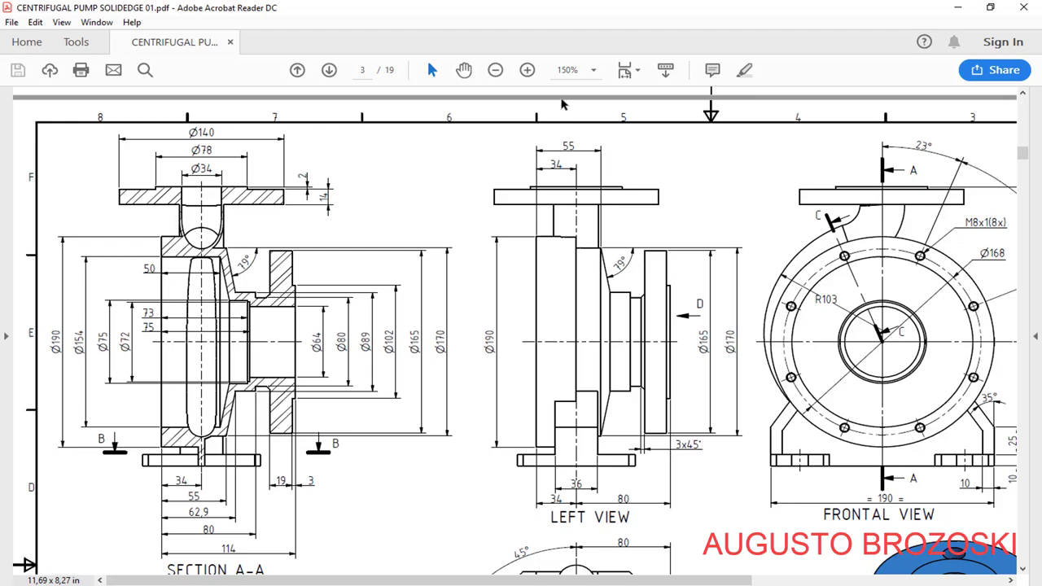
pyautogui.click(961, 9)
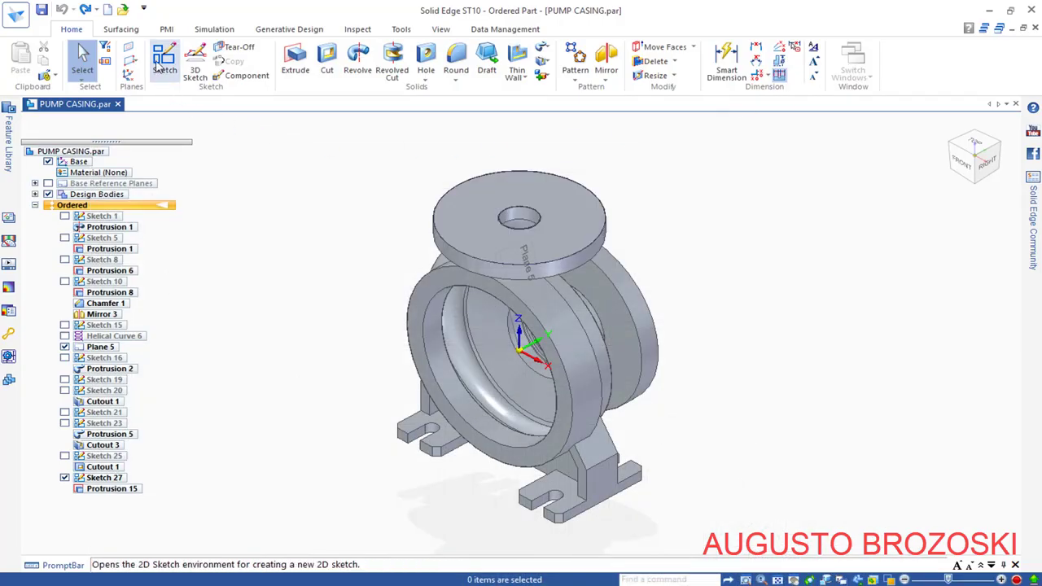
# Step: On the flange disc's top face, draw an inner circle and one matching the disc's outer edge
pyautogui.click(533, 185)
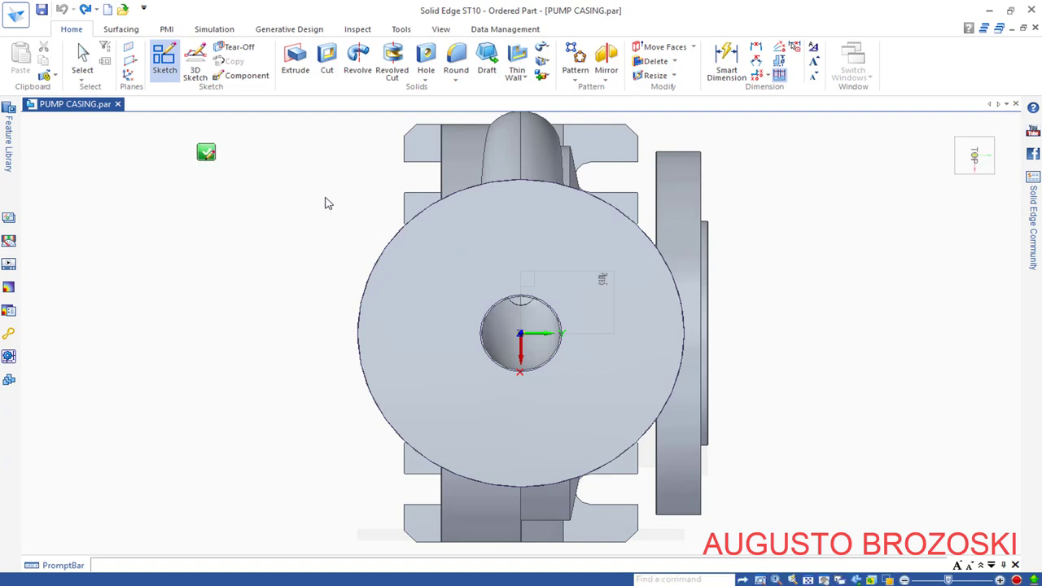
pyautogui.click(159, 75)
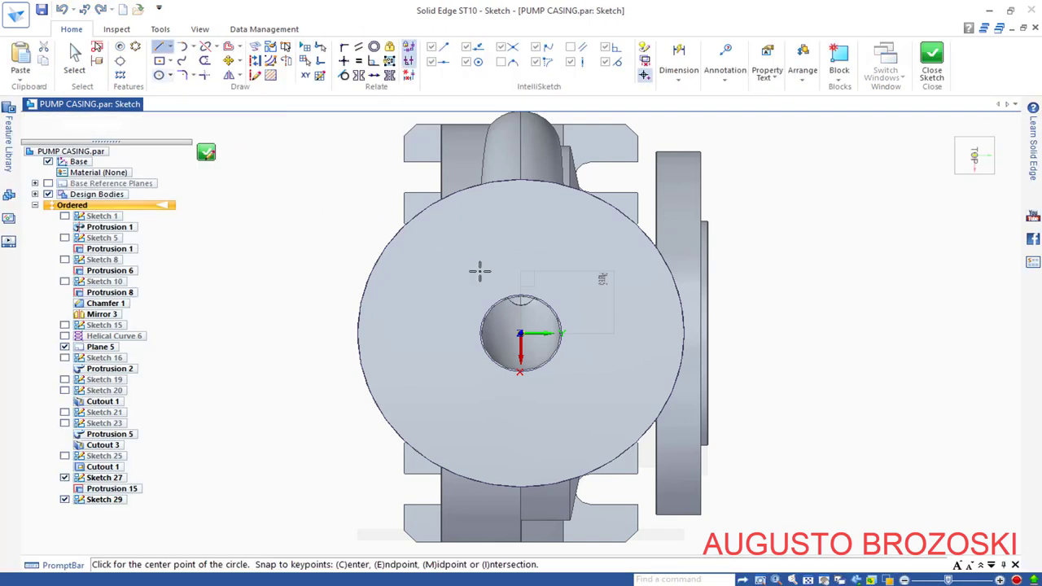
pyautogui.scroll(2, 511, 298)
pyautogui.click(526, 354)
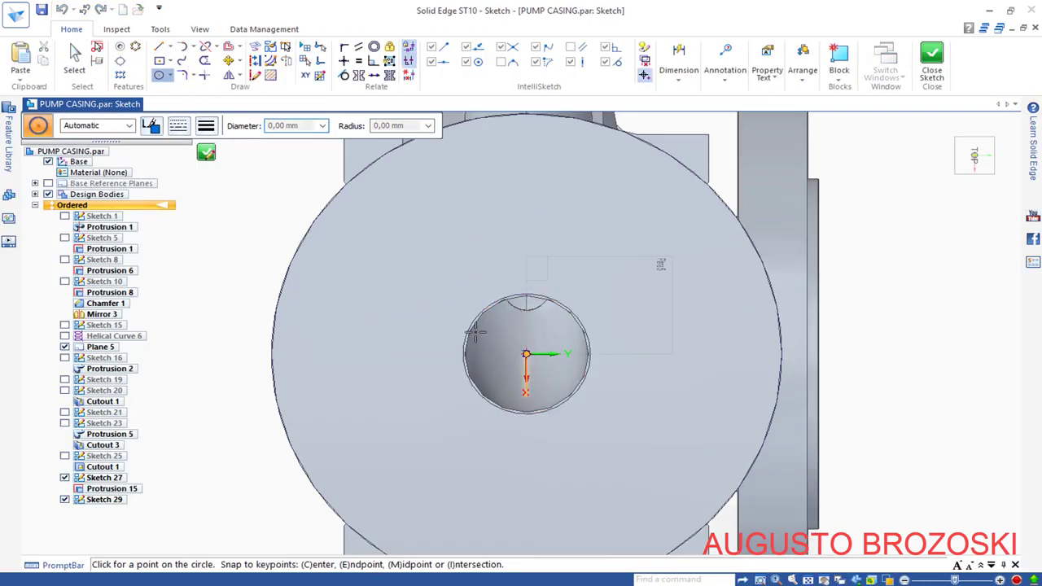
pyautogui.click(390, 360)
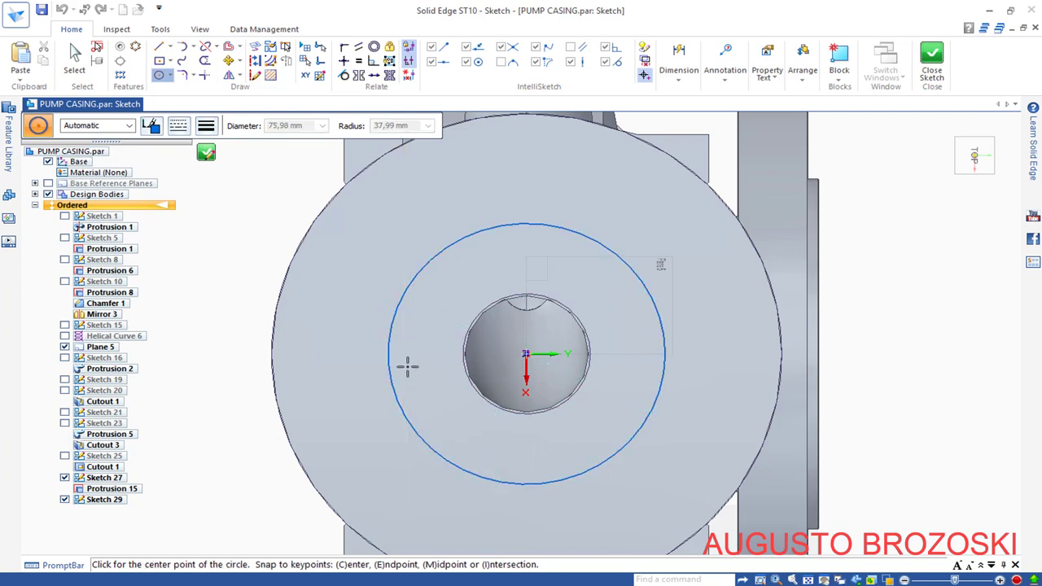
pyautogui.click(526, 354)
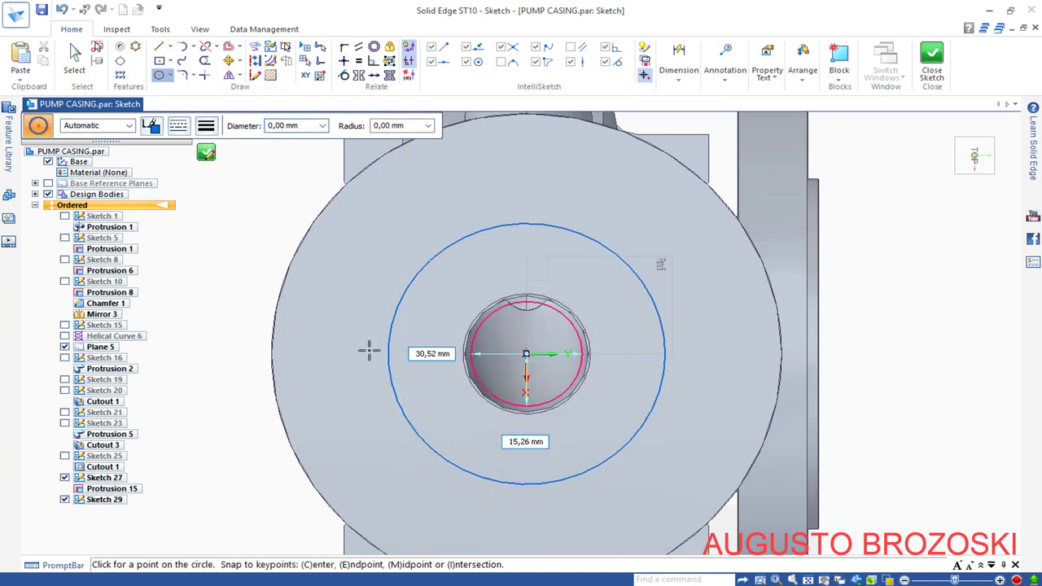
pyautogui.click(273, 360)
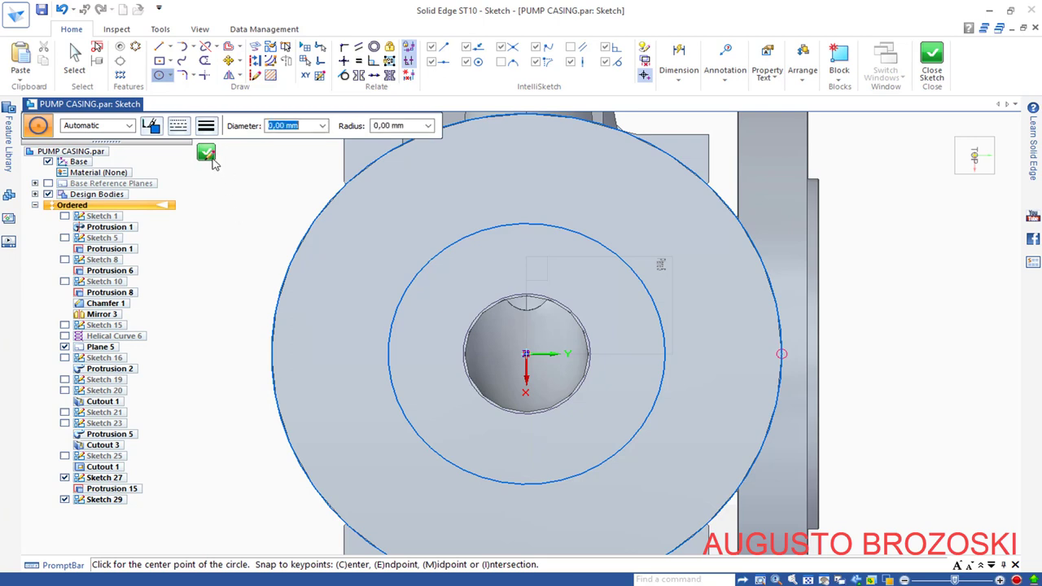
pyautogui.press('Escape')
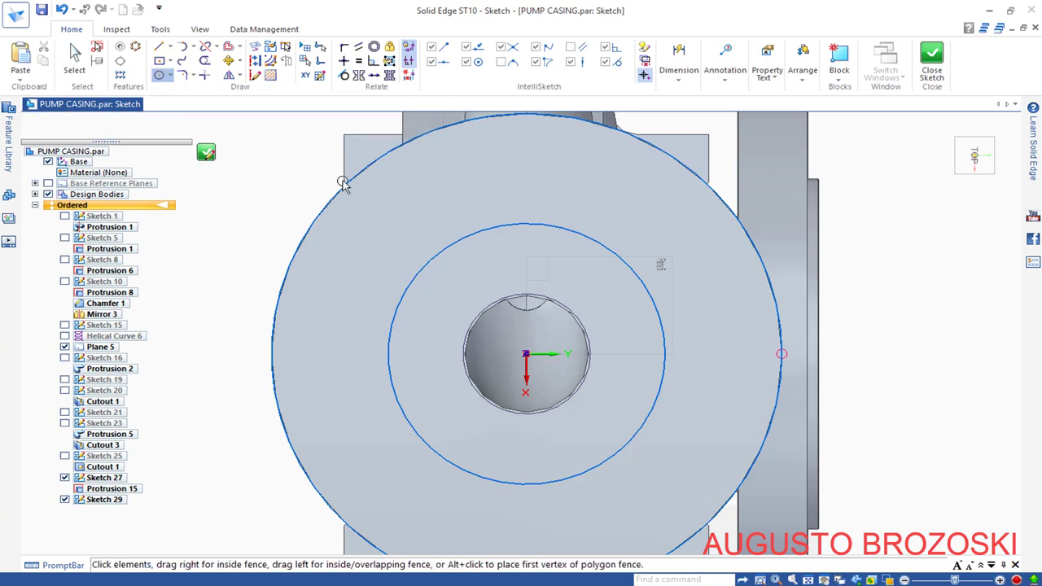
# Step: Dimension the inner circle to Ø78, then close and finish Sketch 29
pyautogui.click(688, 77)
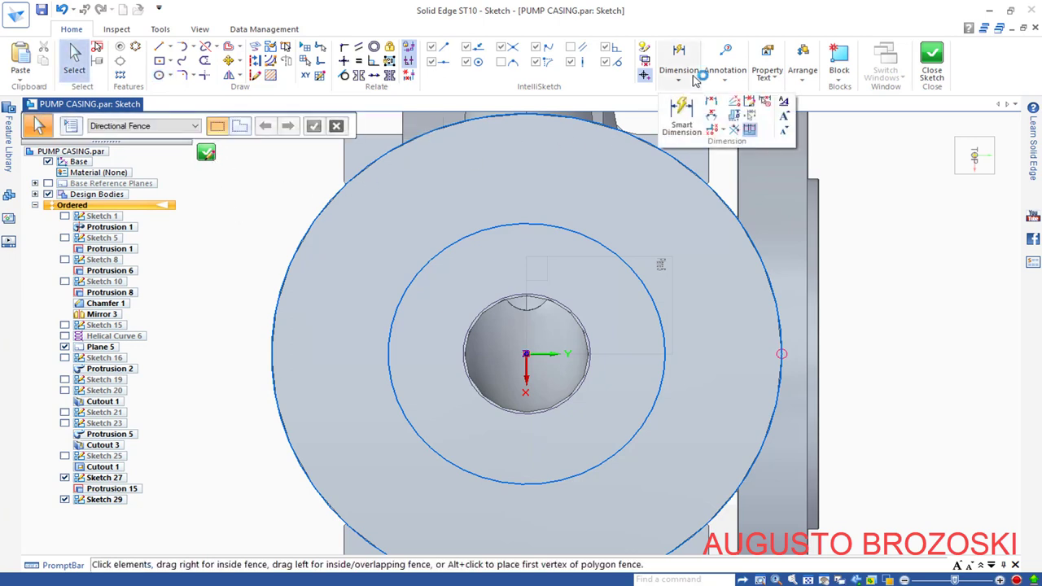
pyautogui.click(683, 122)
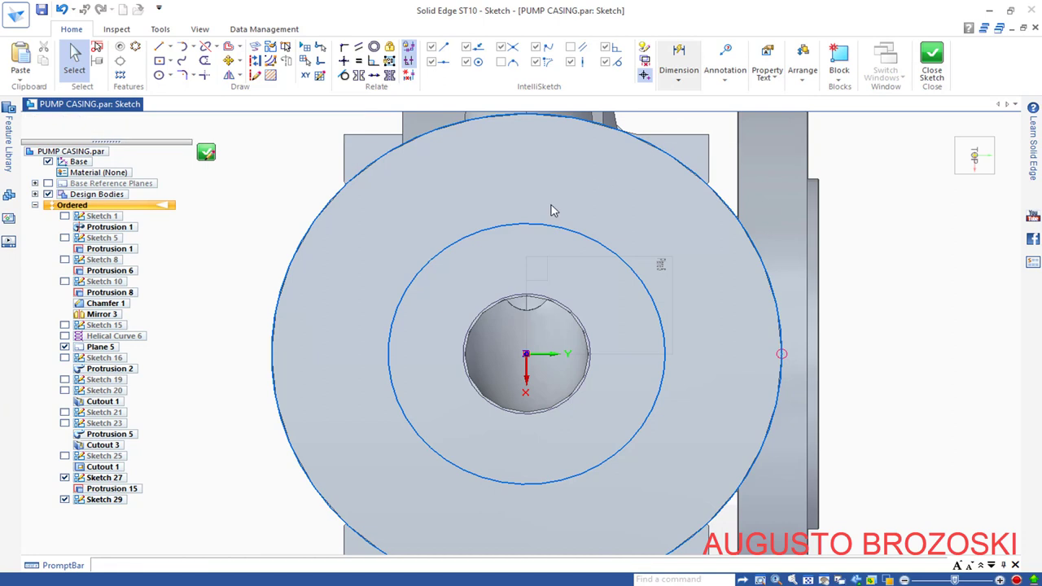
pyautogui.click(652, 306)
pyautogui.click(849, 242)
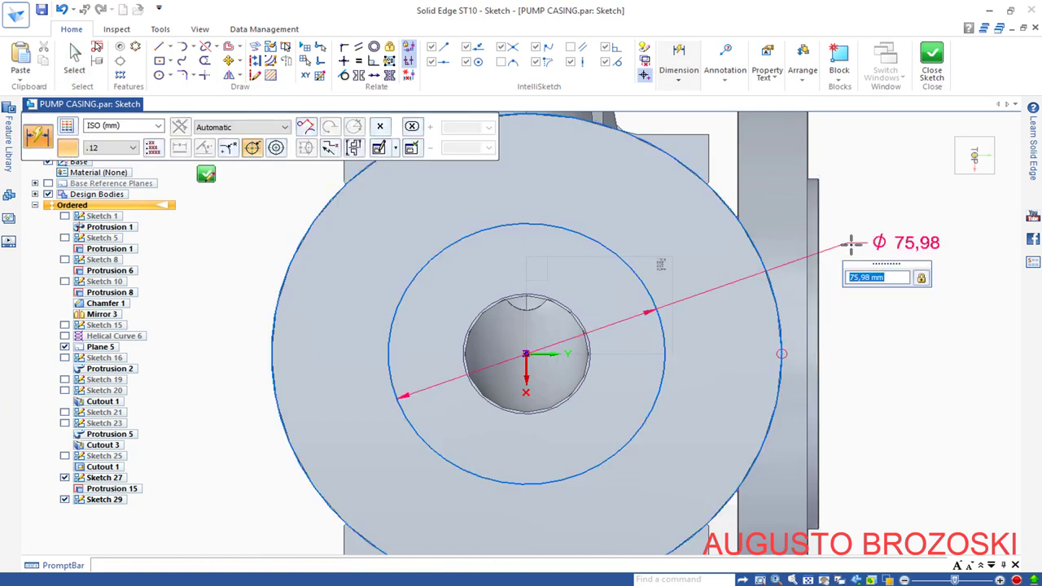
pyautogui.write('78')
pyautogui.press('Return')
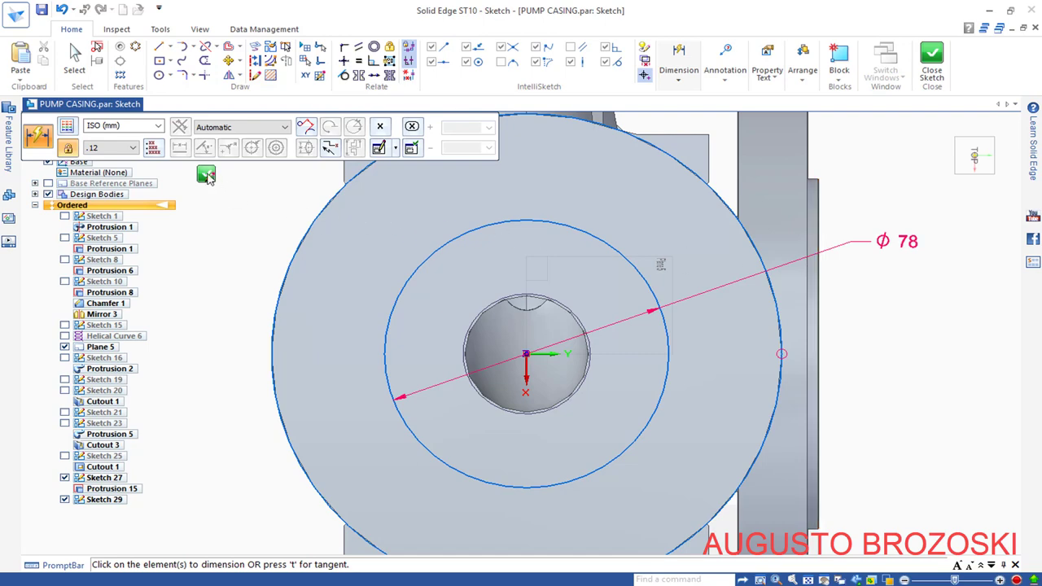
pyautogui.click(206, 175)
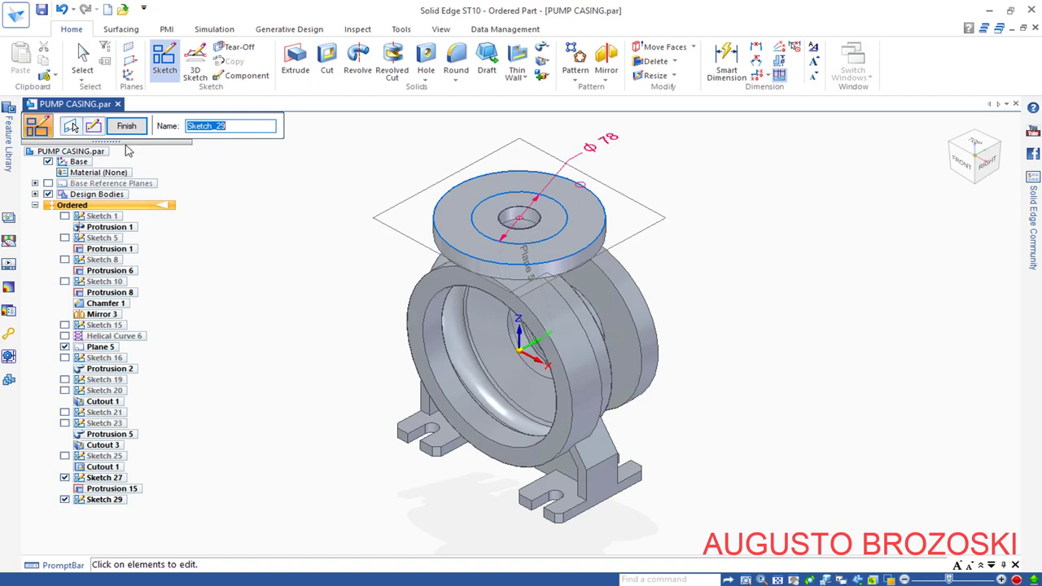
pyautogui.click(126, 126)
# Step: Cut the Sketch 29 ring outside Ø78 from the flange as Cutout 2, then revisit the cut side
pyautogui.click(127, 124)
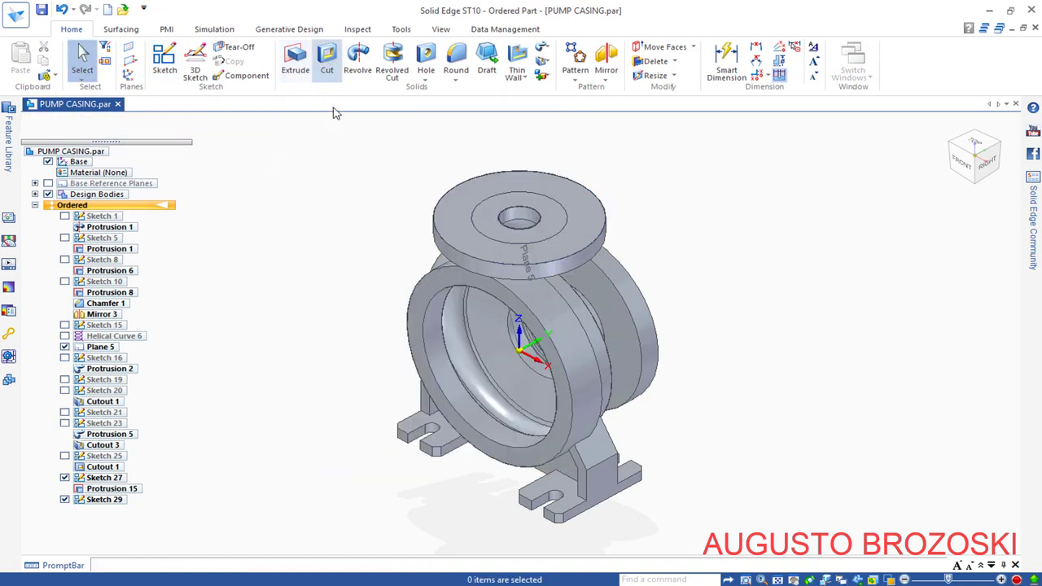
pyautogui.click(326, 61)
pyautogui.scroll(5, 461, 177)
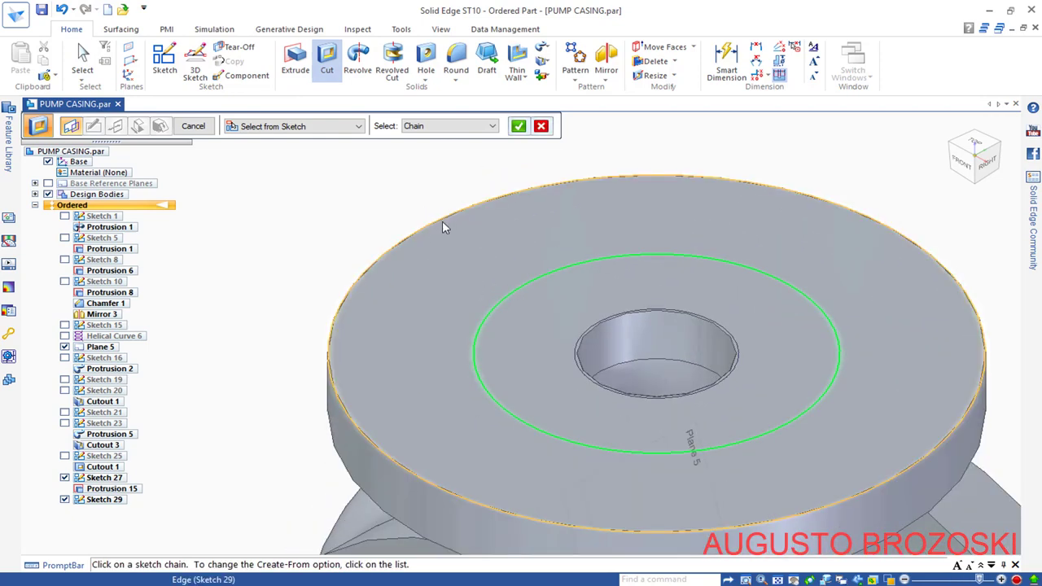
pyautogui.click(445, 220)
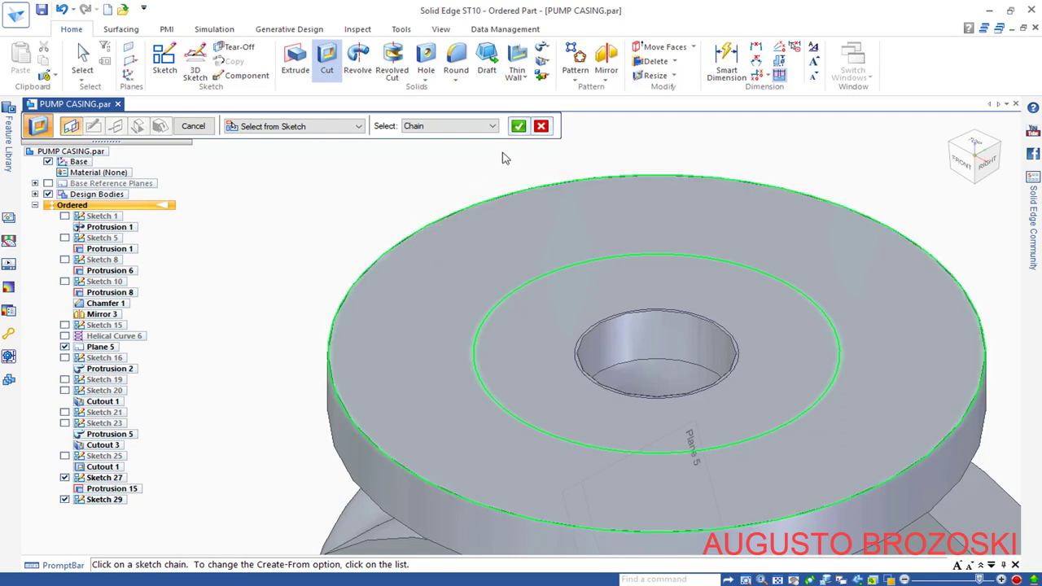
pyautogui.click(520, 128)
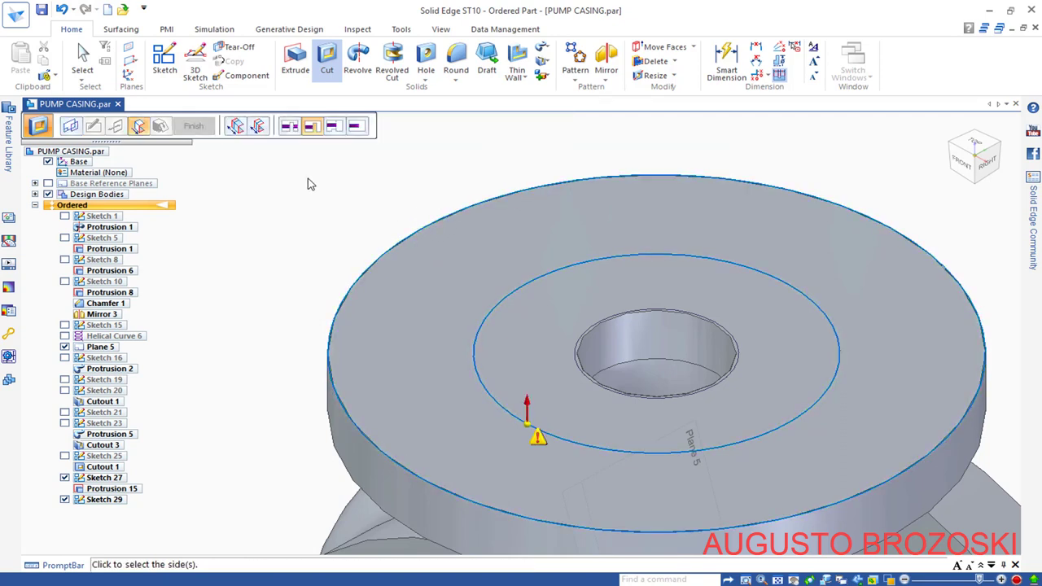
pyautogui.scroll(-3, 367, 251)
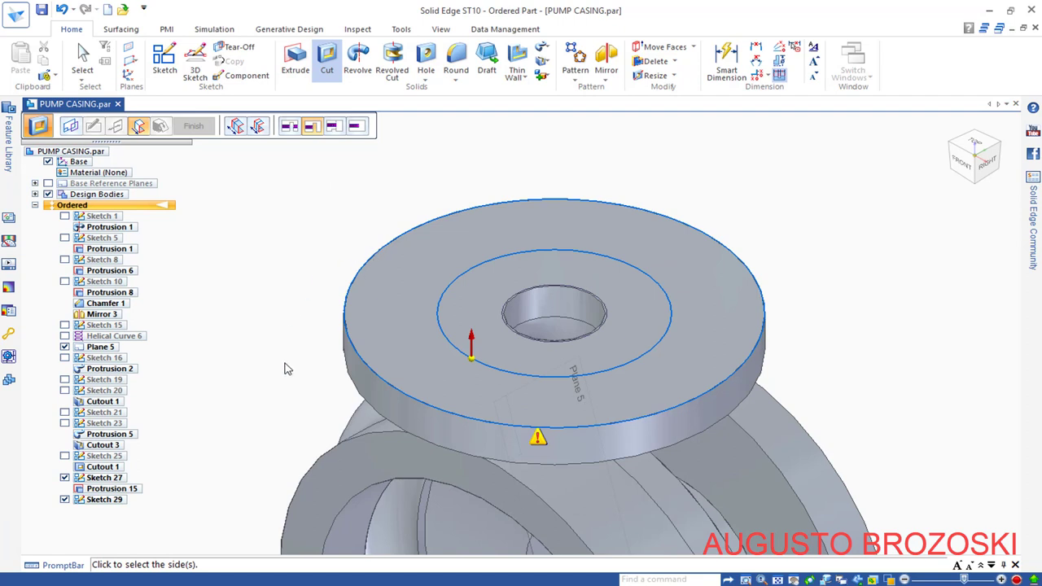
pyautogui.click(278, 430)
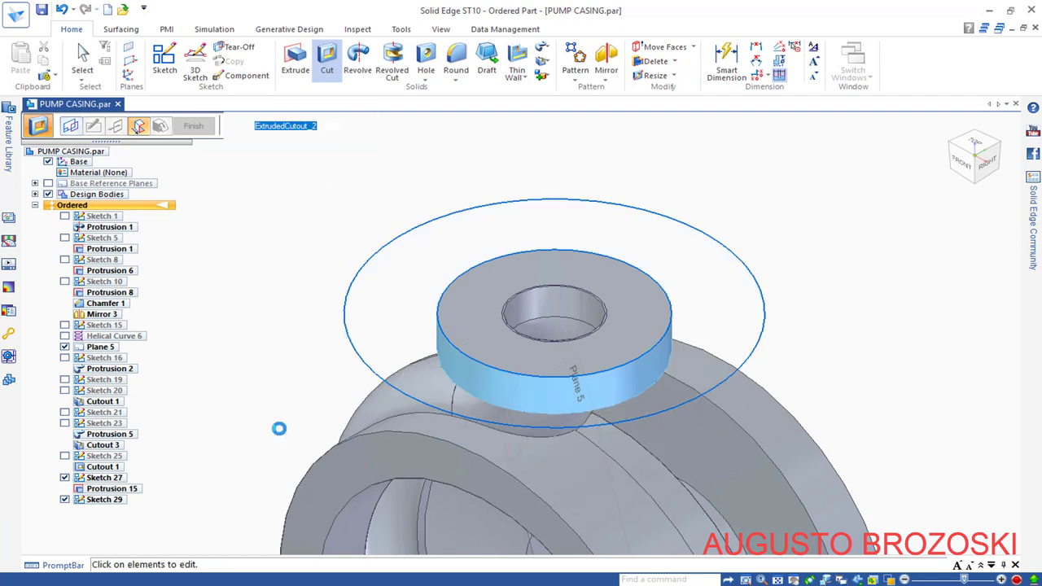
pyautogui.click(138, 126)
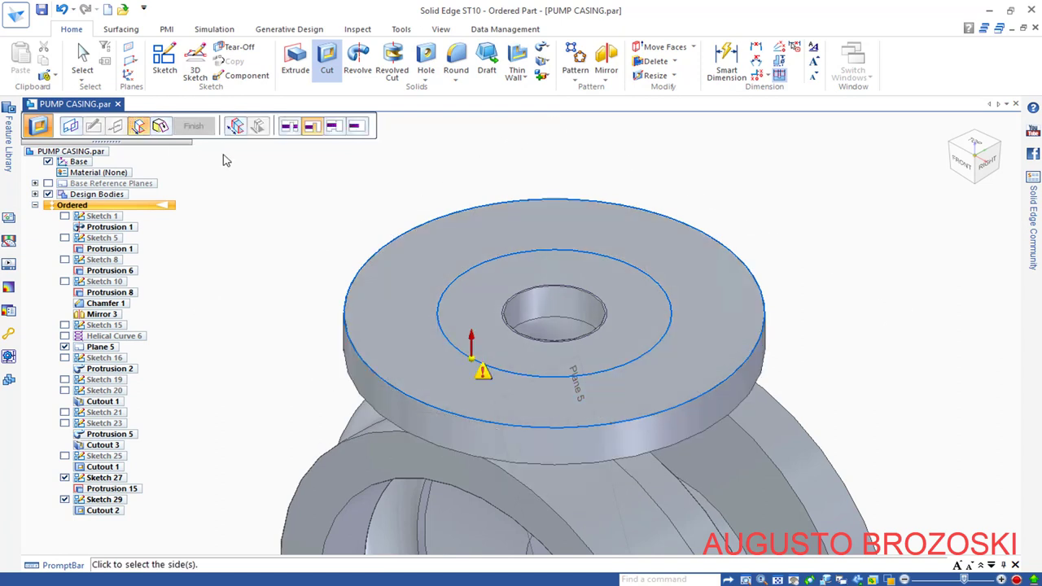
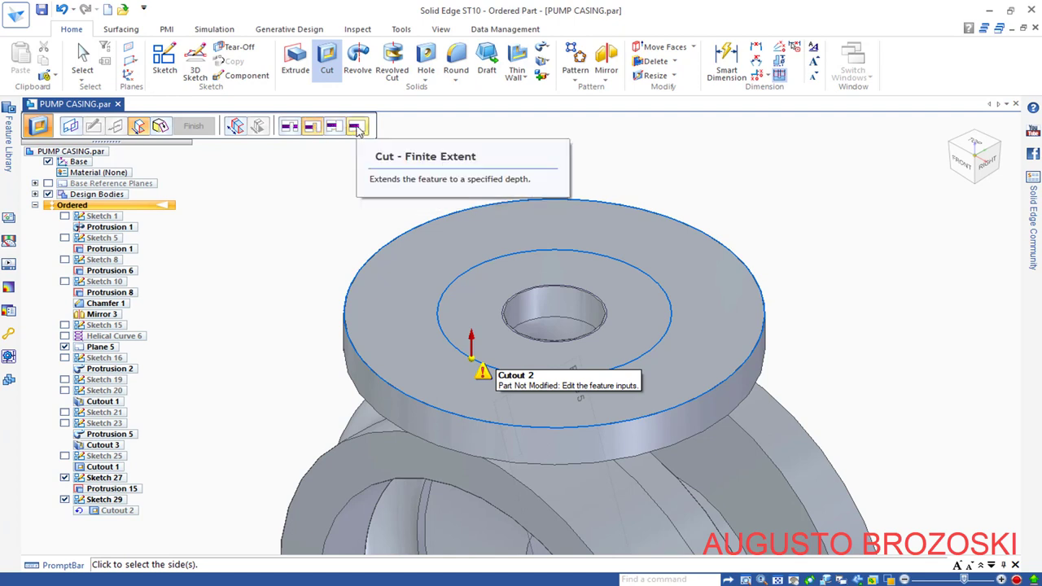
# Step: Finish Cutout 2 as a 2 mm finite-extent cut recessing the top flange's outer ring
pyautogui.click(356, 127)
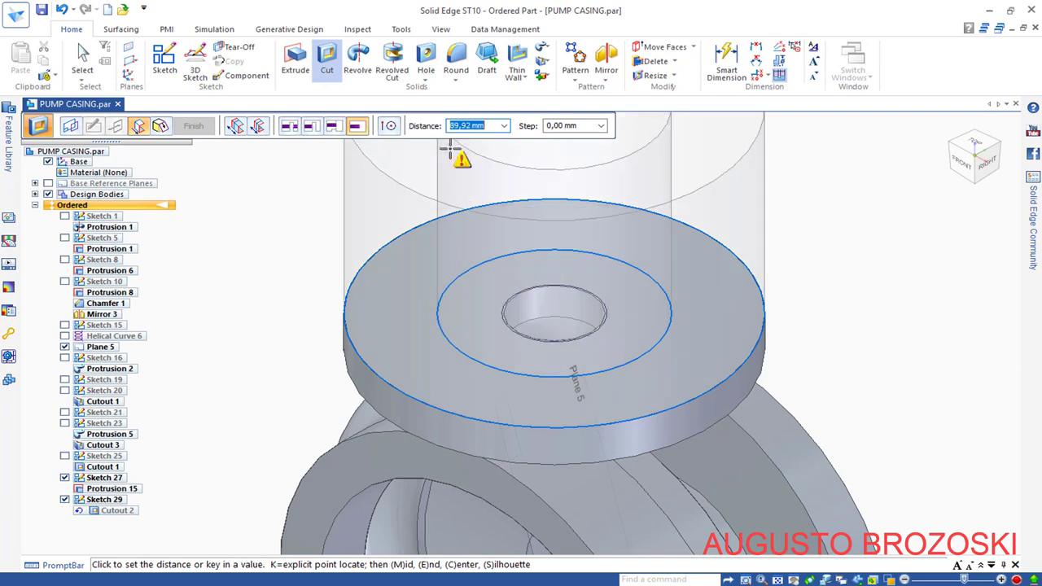
pyautogui.write('2')
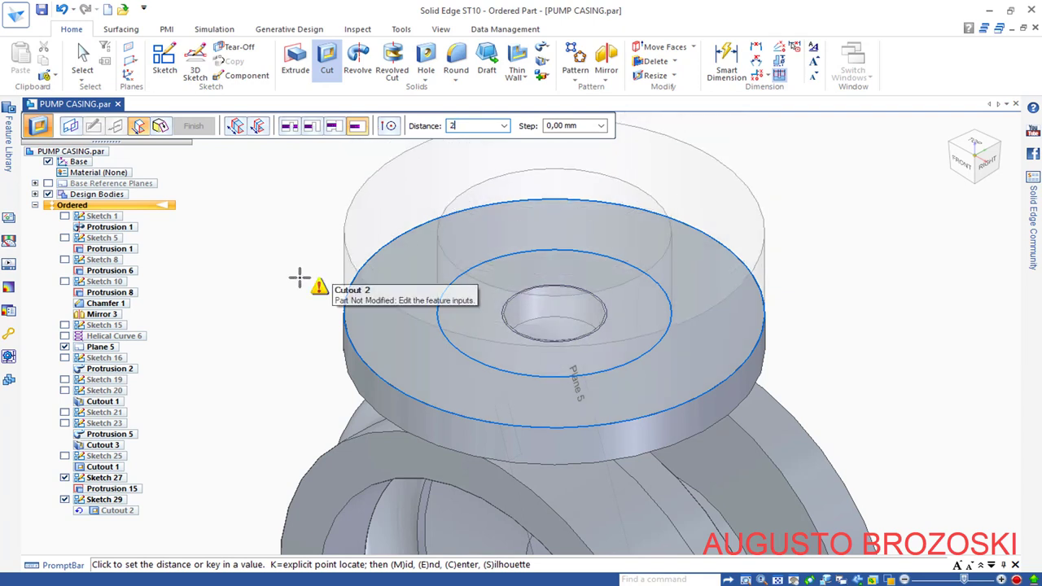
pyautogui.press('Return')
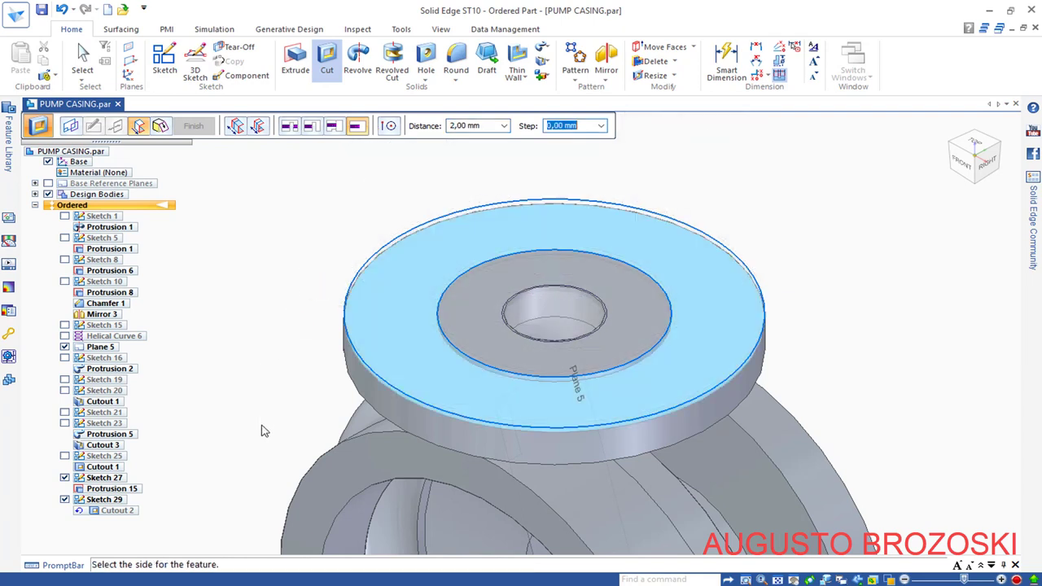
pyautogui.click(261, 431)
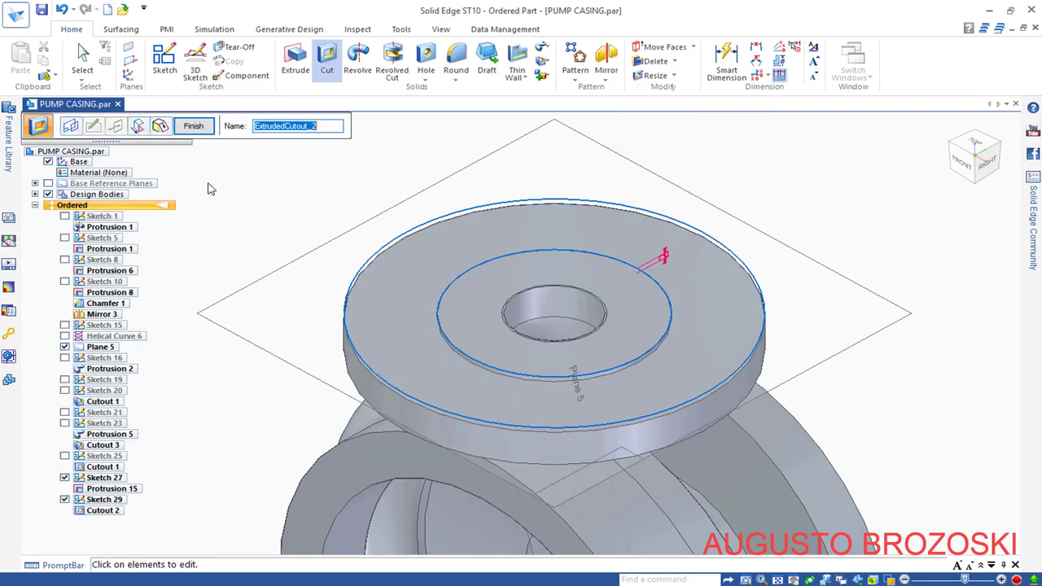
pyautogui.click(194, 127)
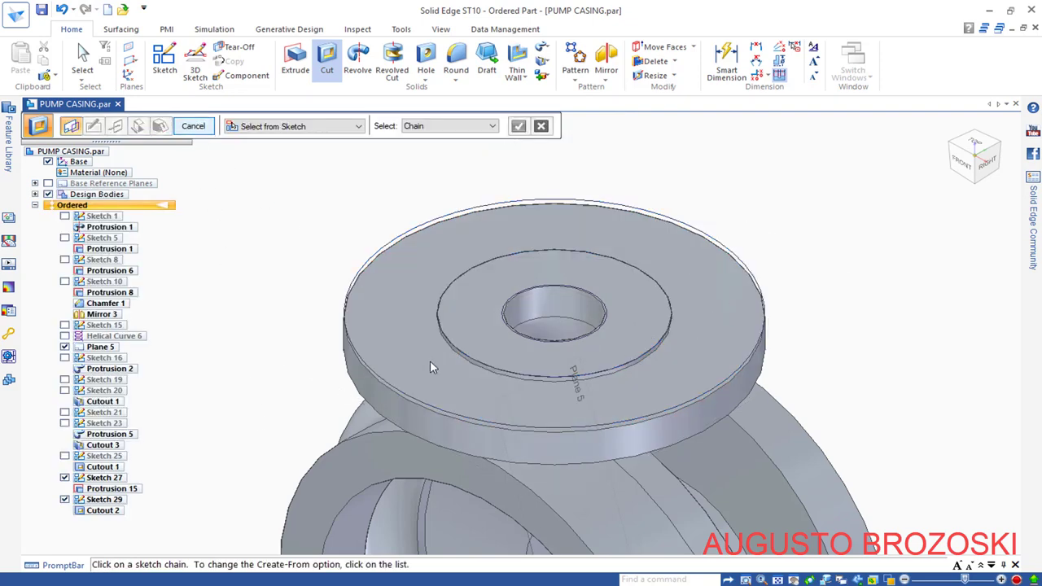
pyautogui.click(193, 126)
pyautogui.moveTo(611, 326); pyautogui.dragTo(651, 309, button='middle')
# Step: Hide all sketches in the Ordered features and show the casing in isometric view
pyautogui.rightClick(127, 209)
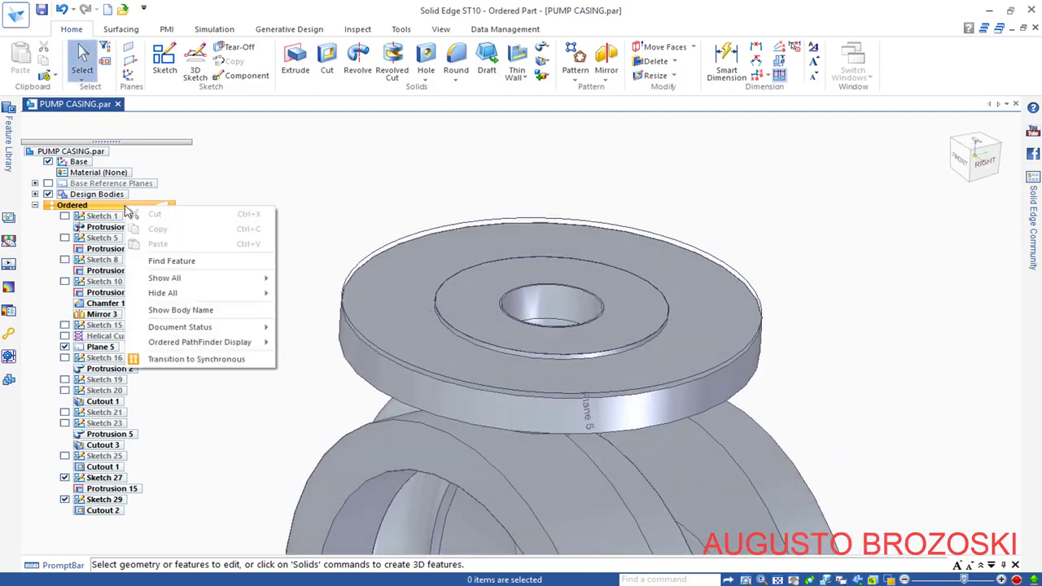
pyautogui.moveTo(231, 299)
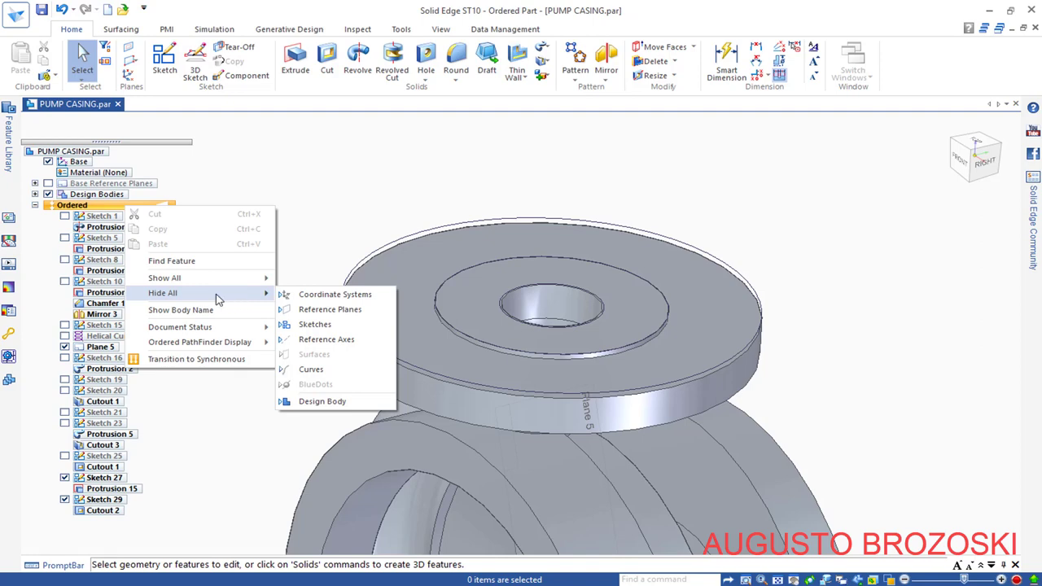
pyautogui.click(314, 324)
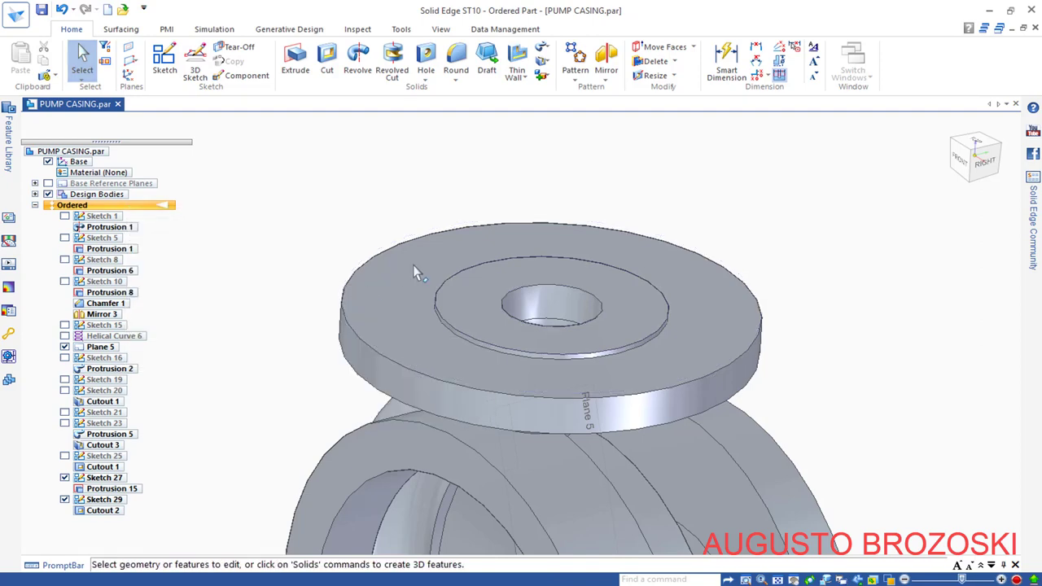
pyautogui.click(965, 163)
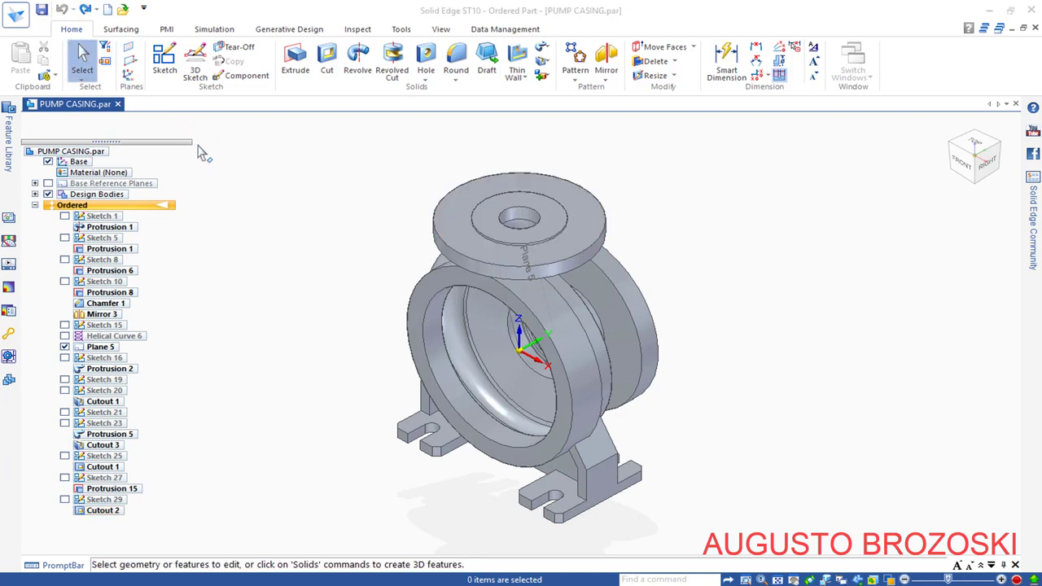
pyautogui.hotkey('alt', 'Tab')
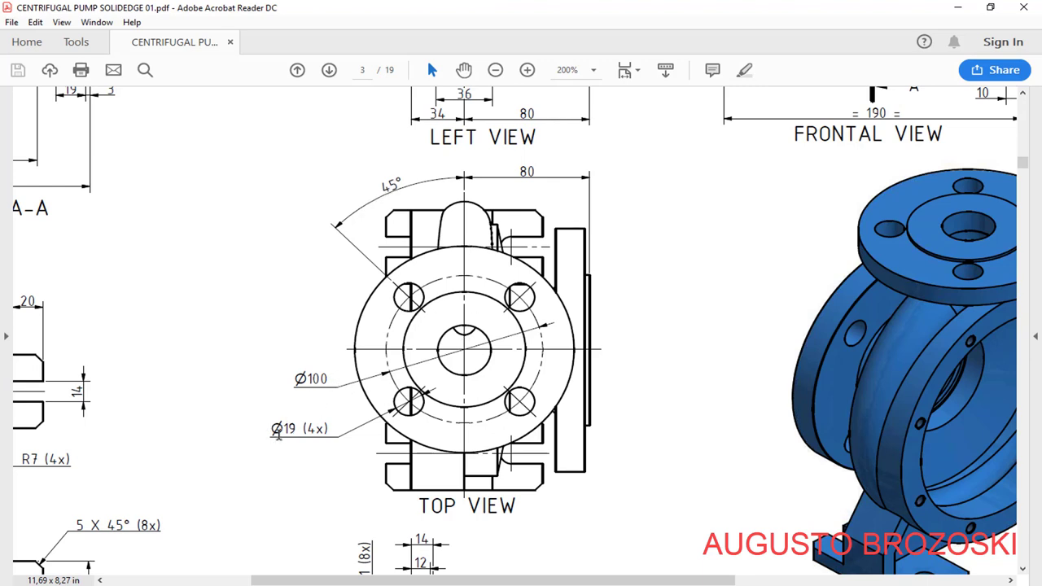
# Step: Minimize Acrobat after checking the top view's four Ø19 holes on a Ø100 circle
pyautogui.click(956, 7)
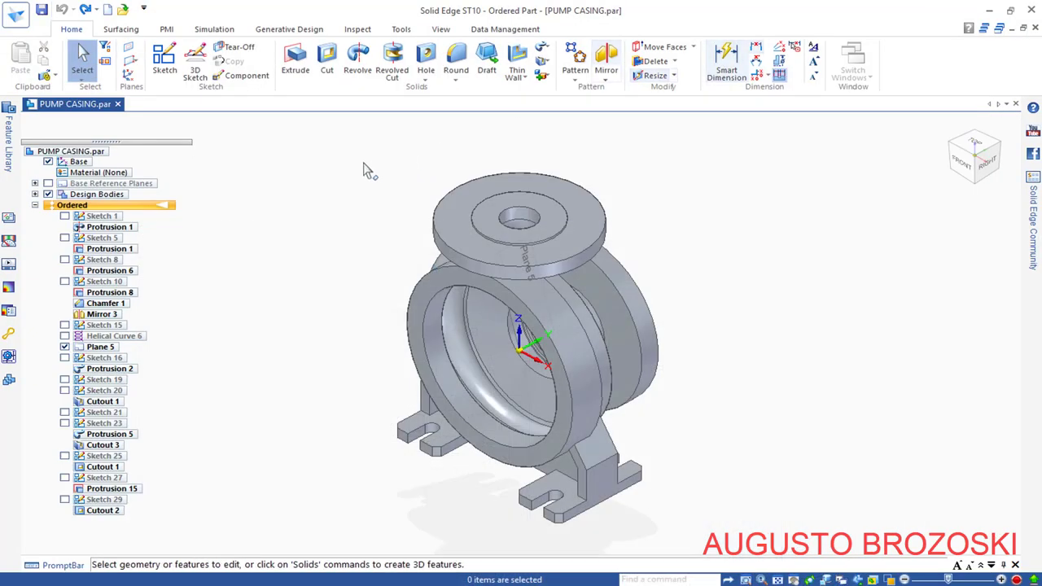
# Step: Start a Hole feature and place one hole circle on the boss's top face
pyautogui.click(426, 57)
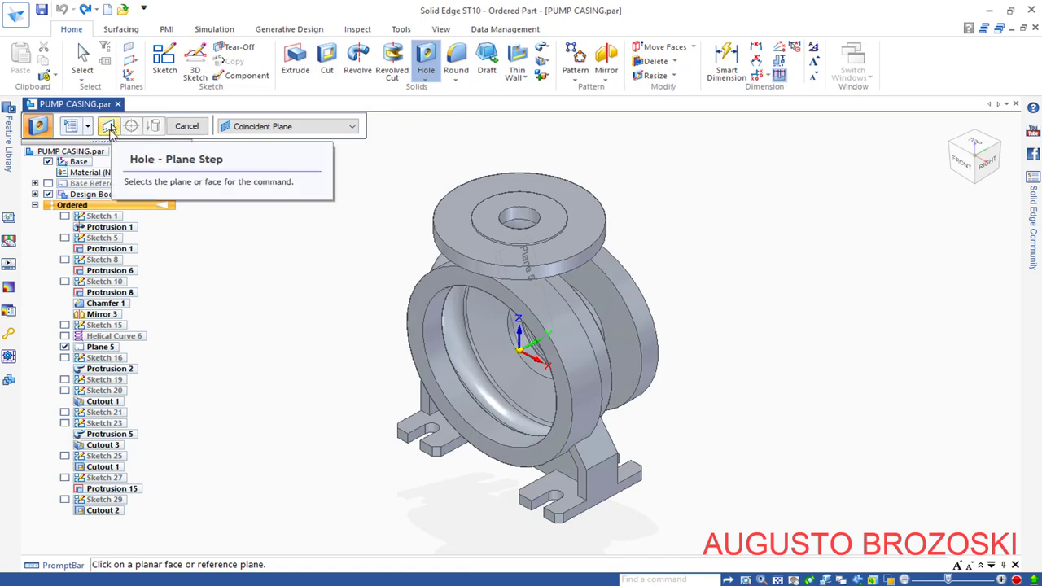
pyautogui.click(588, 200)
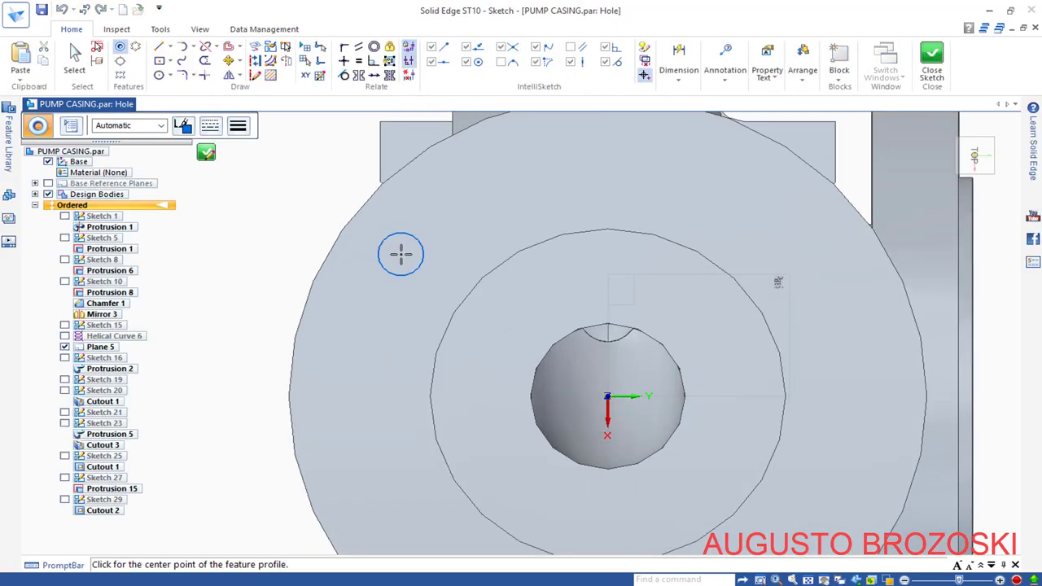
pyautogui.click(402, 254)
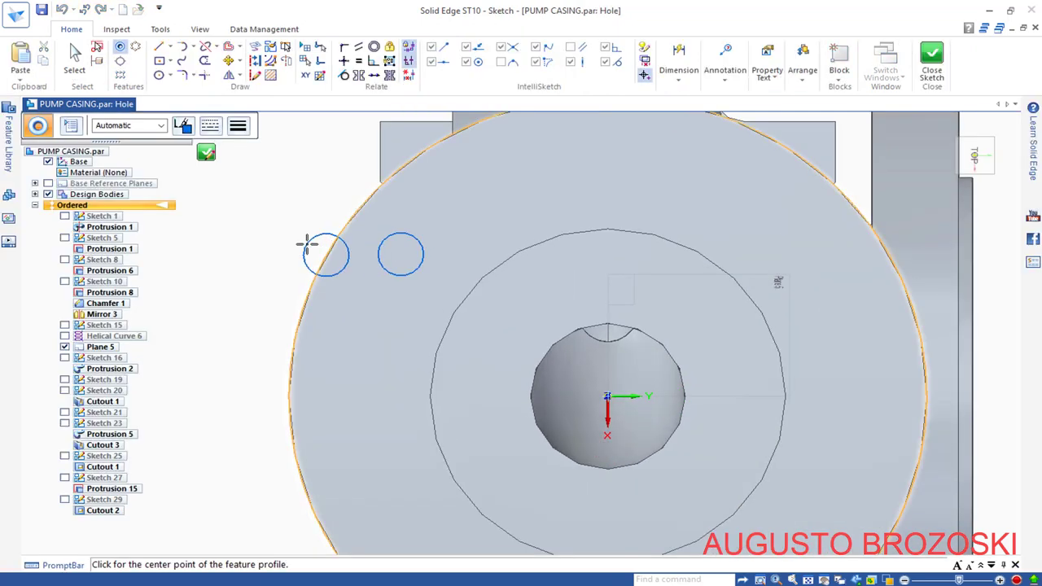
pyautogui.press('Escape')
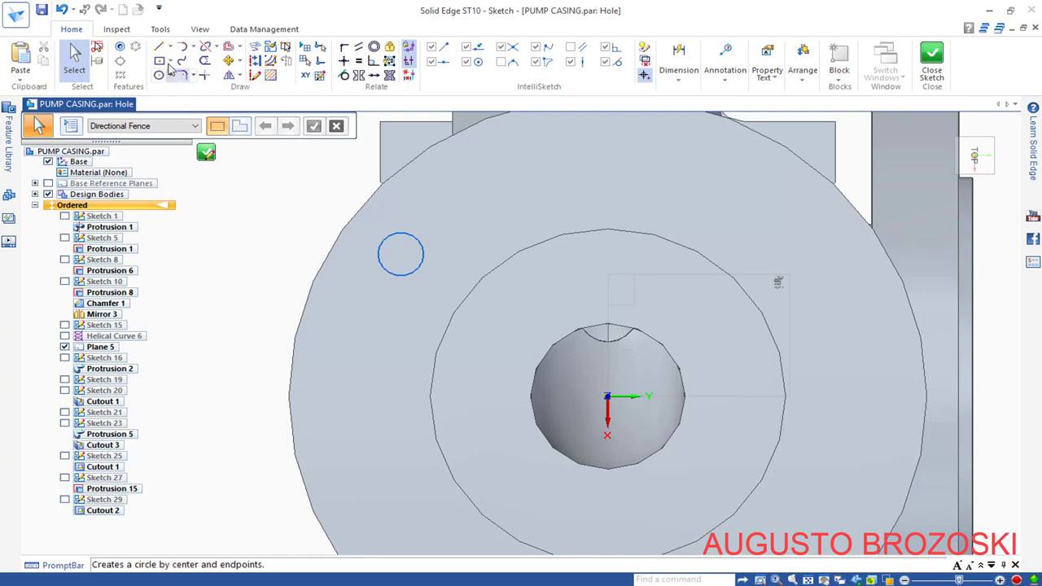
# Step: Draw a line from the hole centre to the part origin
pyautogui.click(161, 47)
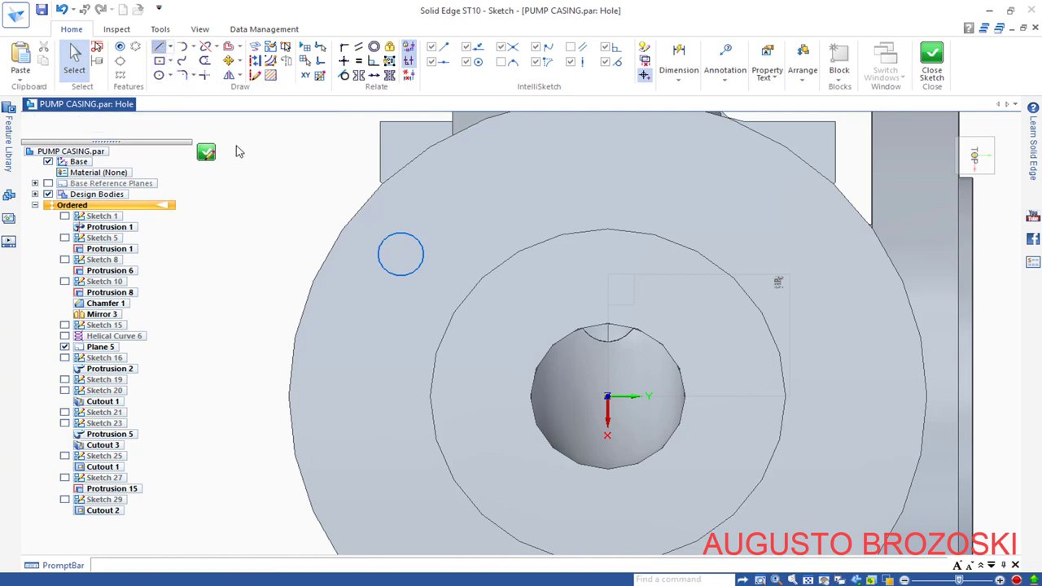
pyautogui.click(401, 256)
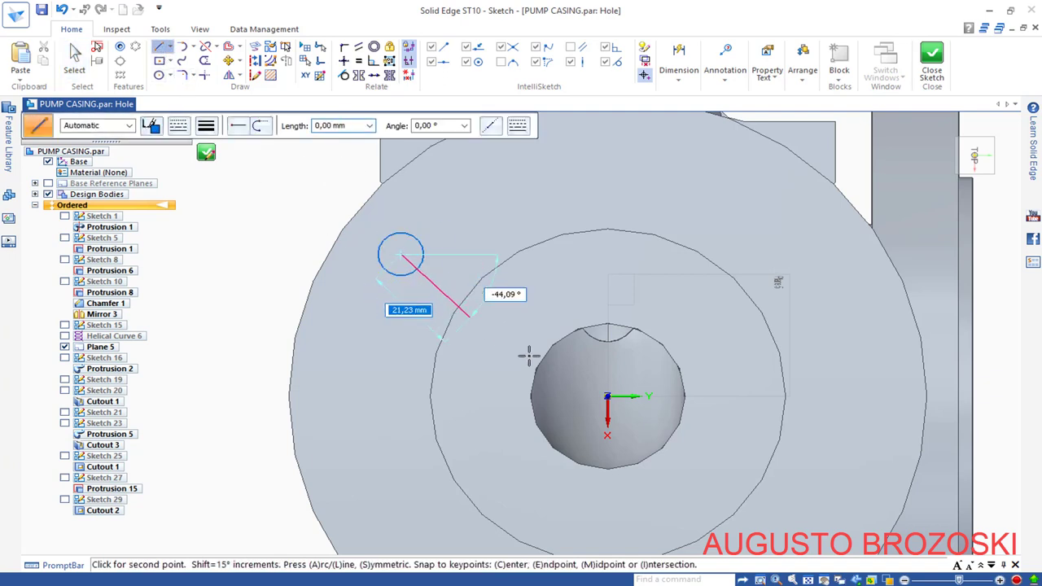
pyautogui.click(606, 395)
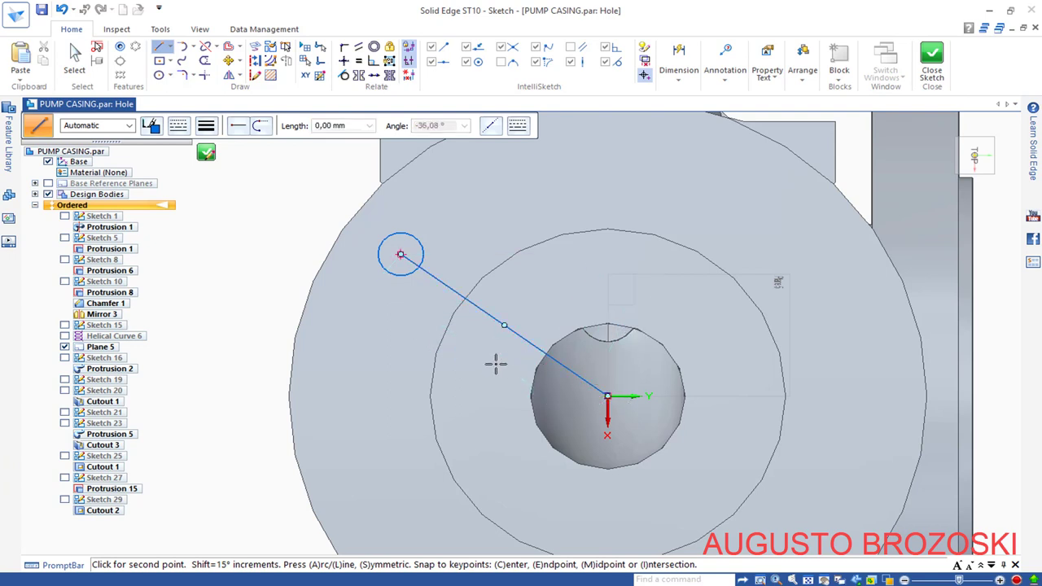
pyautogui.press('Escape')
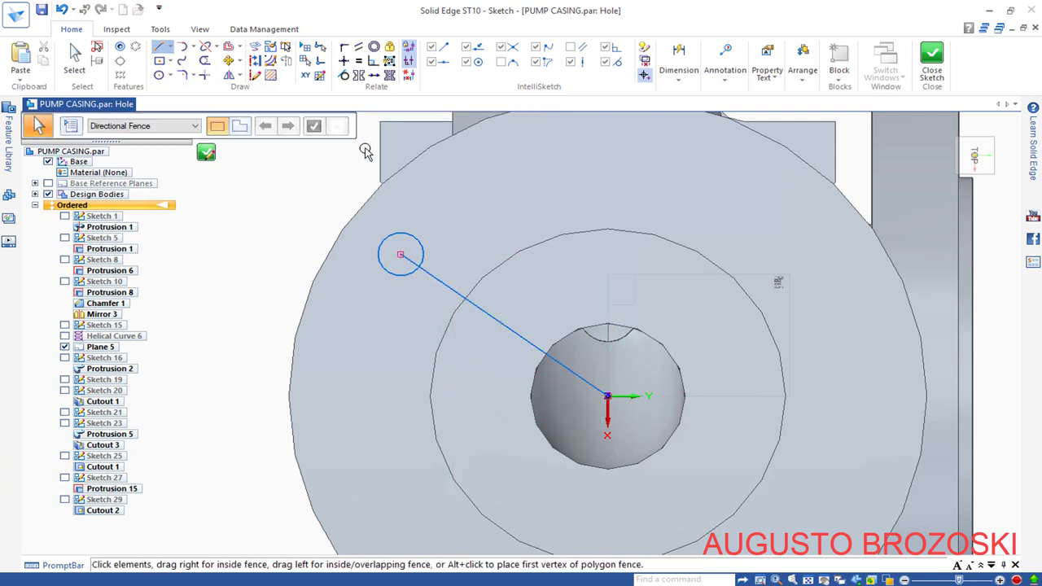
pyautogui.click(688, 71)
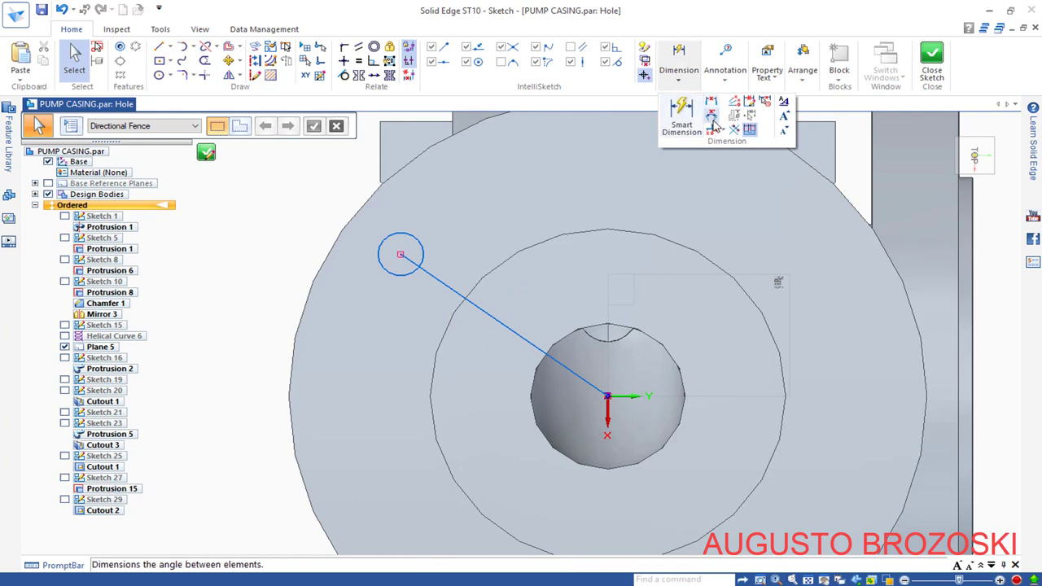
# Step: Dimension the angle between the line and the vertical axis as 45°
pyautogui.click(712, 121)
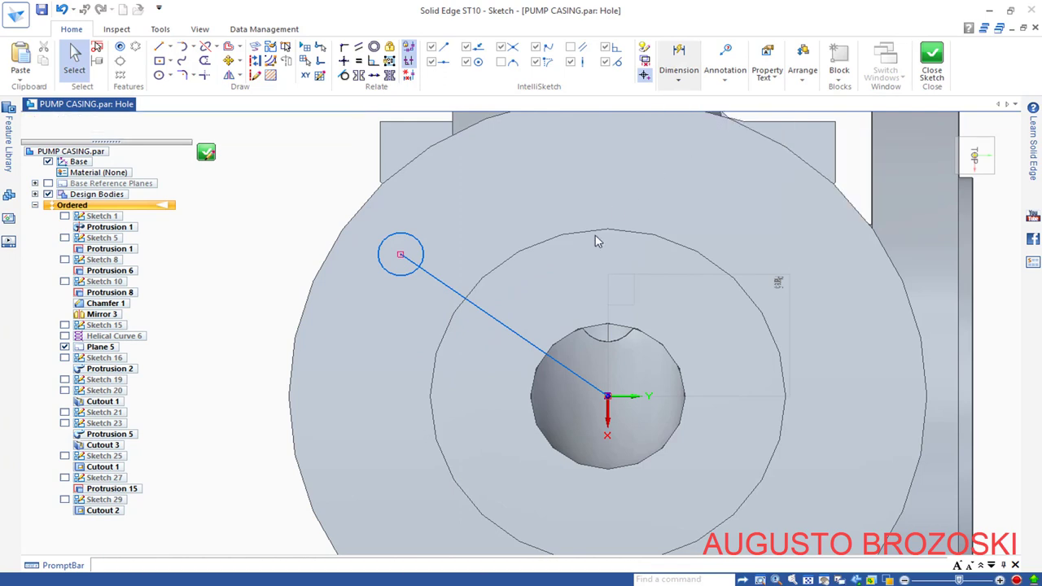
pyautogui.click(444, 289)
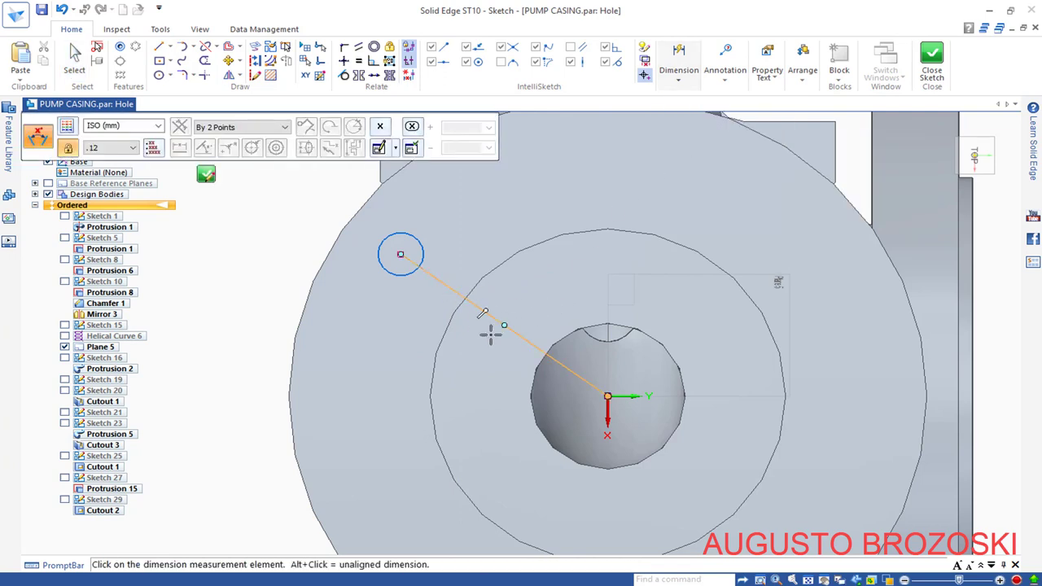
pyautogui.click(607, 413)
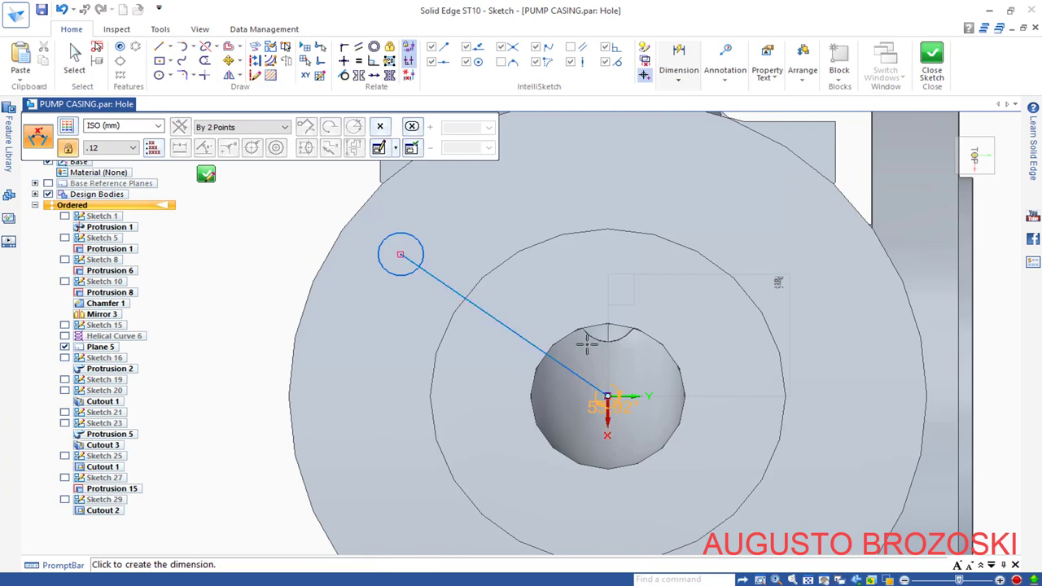
pyautogui.click(525, 214)
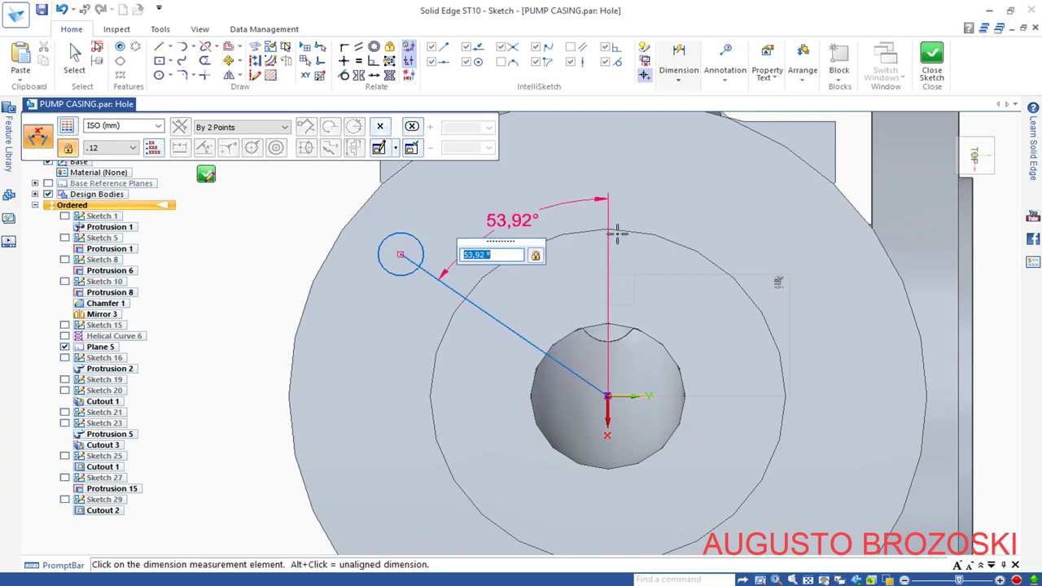
pyautogui.write('4')
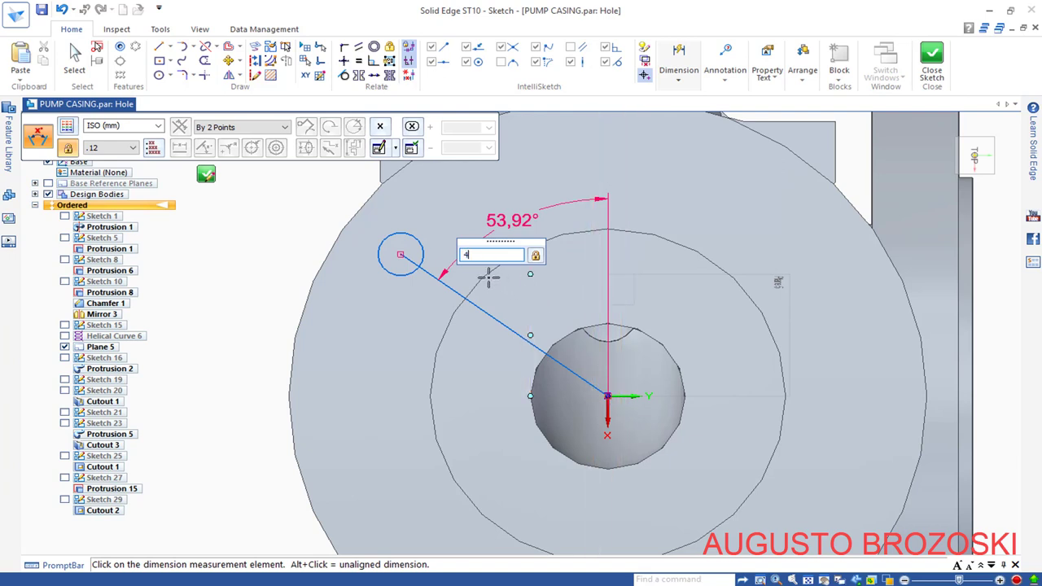
pyautogui.write('5')
pyautogui.press('Return')
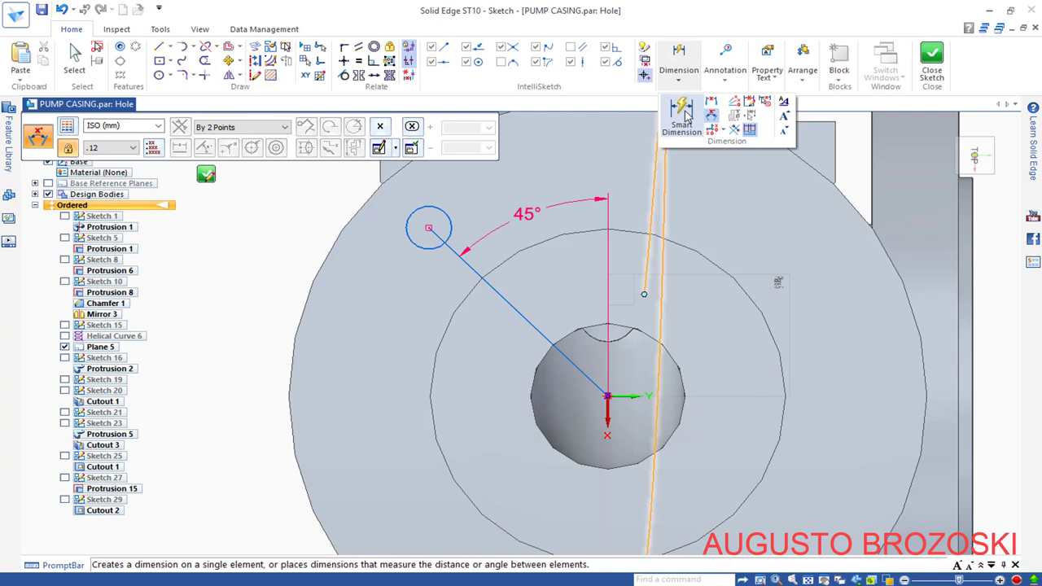
pyautogui.press('Escape')
# Step: Dimension the line's length to 50 mm and close the hole sketch
pyautogui.press('d')
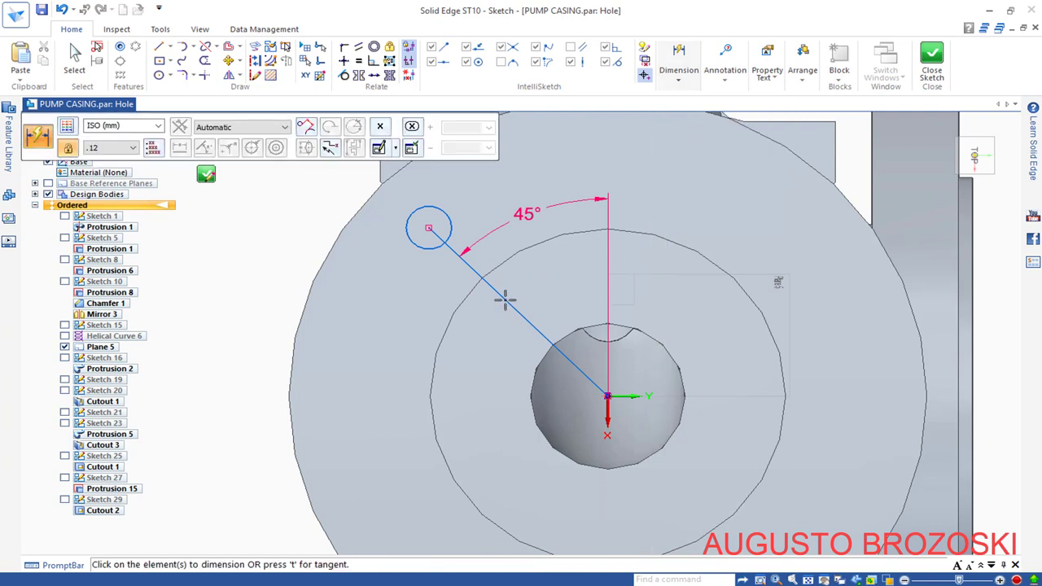
pyautogui.click(500, 303)
pyautogui.click(483, 328)
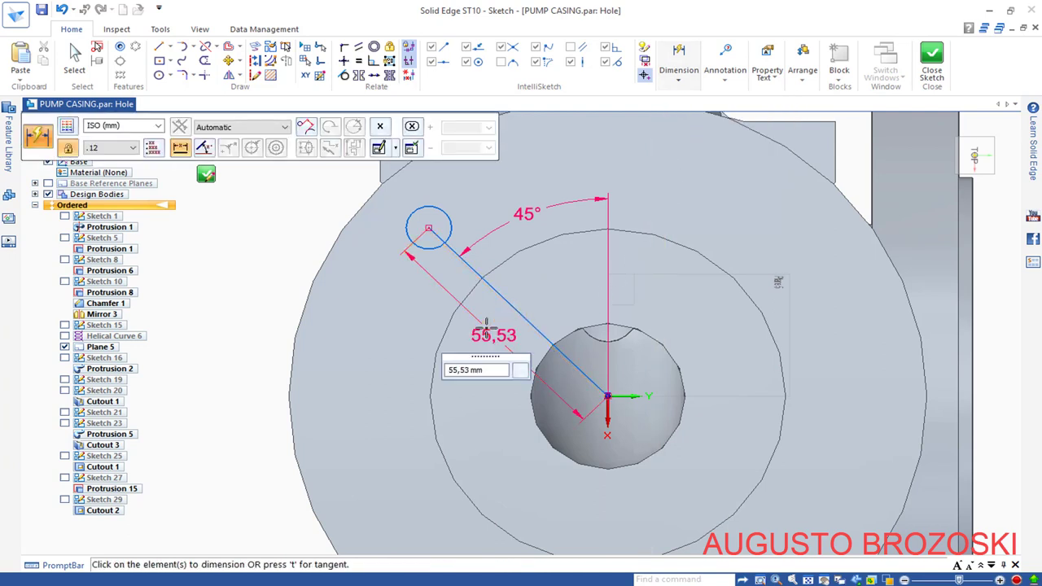
pyautogui.write('50')
pyautogui.press('Return')
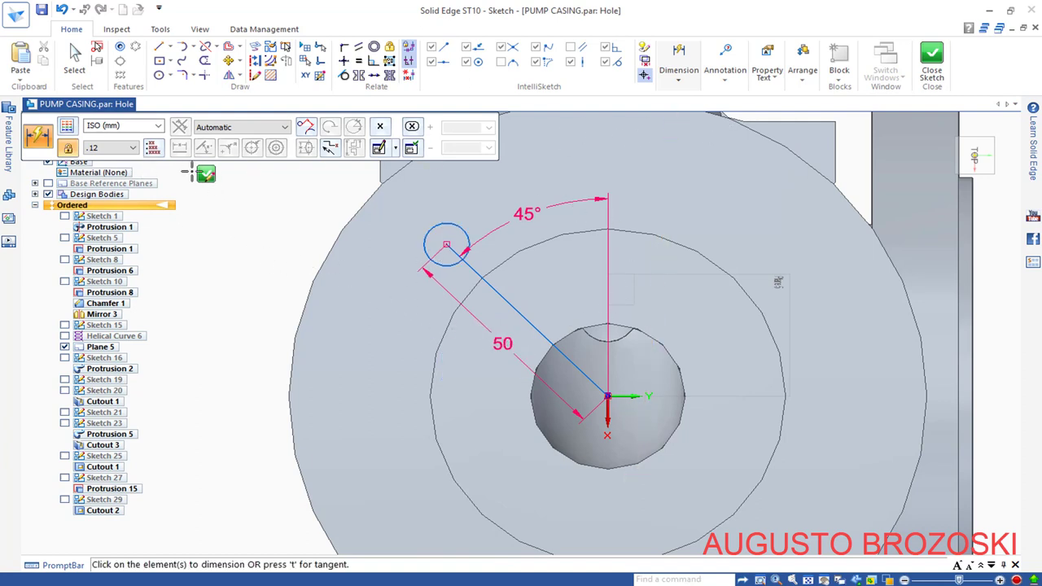
pyautogui.click(927, 70)
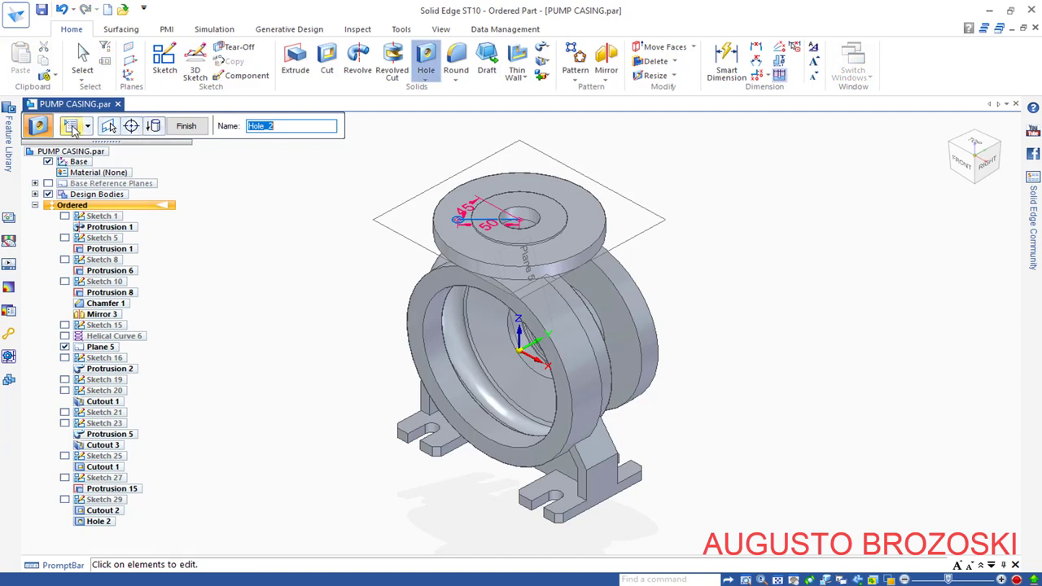
# Step: Set Hole Options to ISO Metric, size 19, with Through Next extent
pyautogui.click(71, 126)
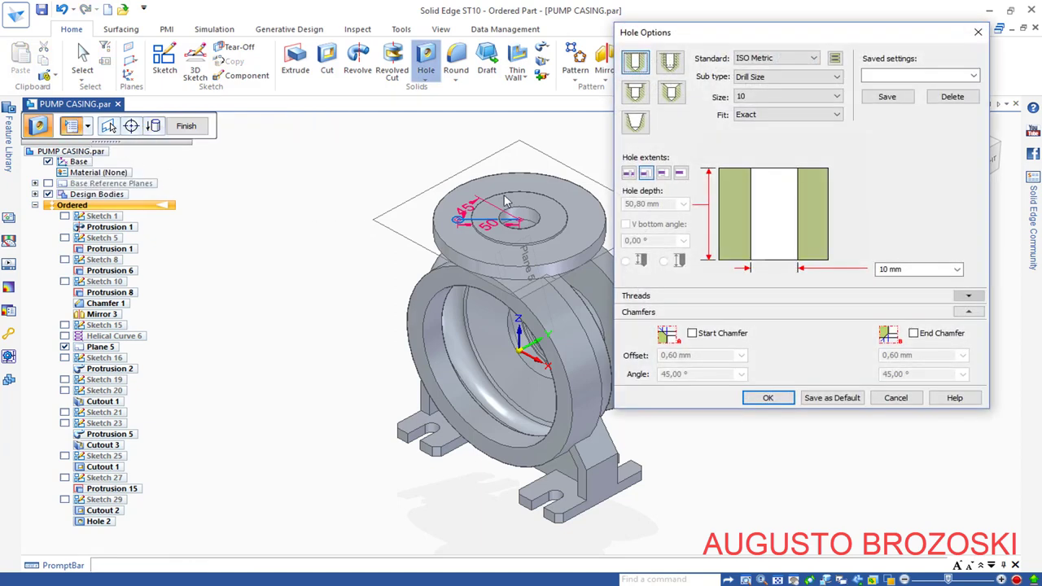
pyautogui.click(777, 57)
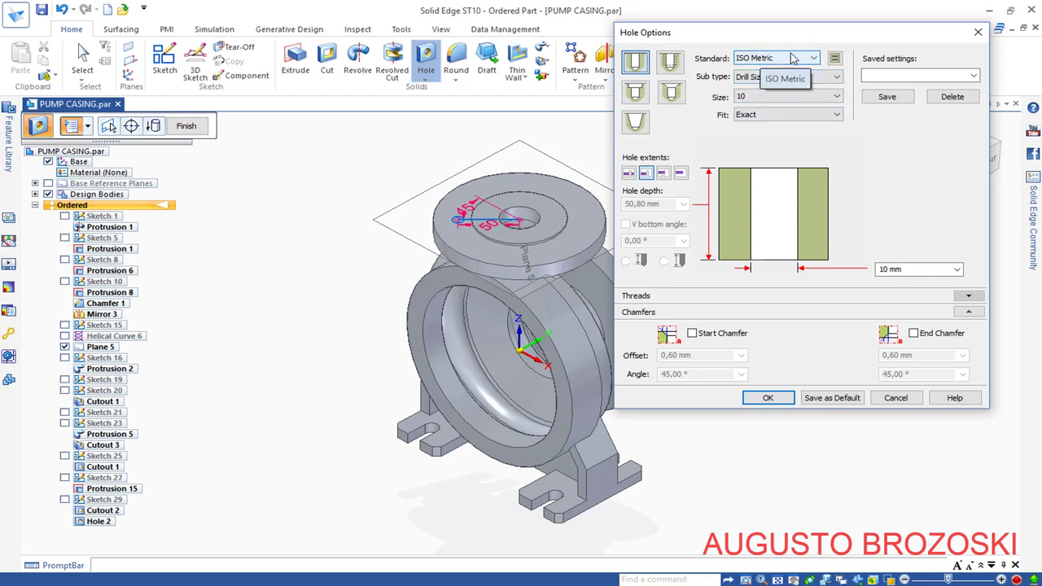
pyautogui.click(786, 79)
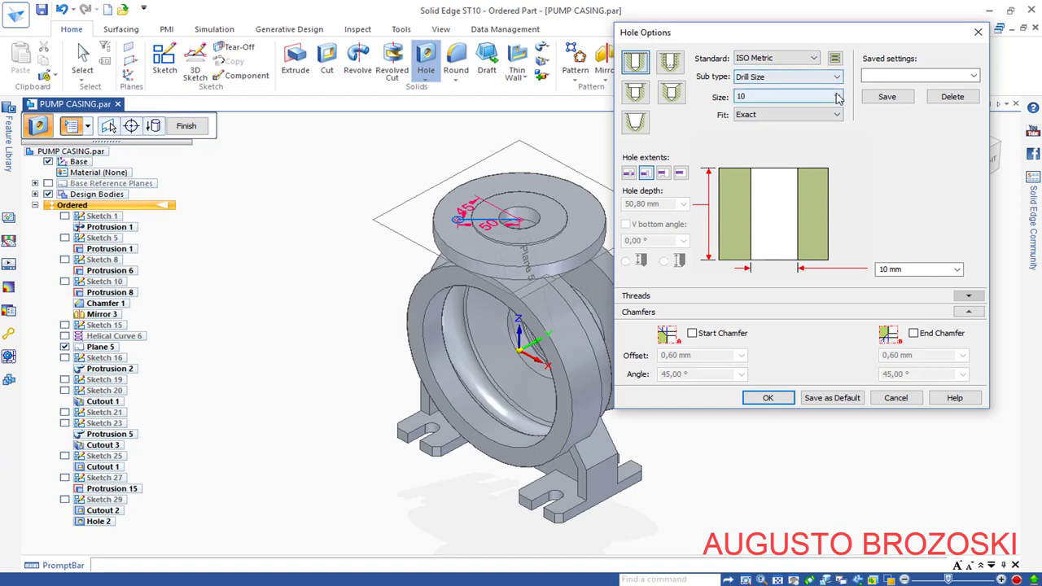
pyautogui.click(786, 97)
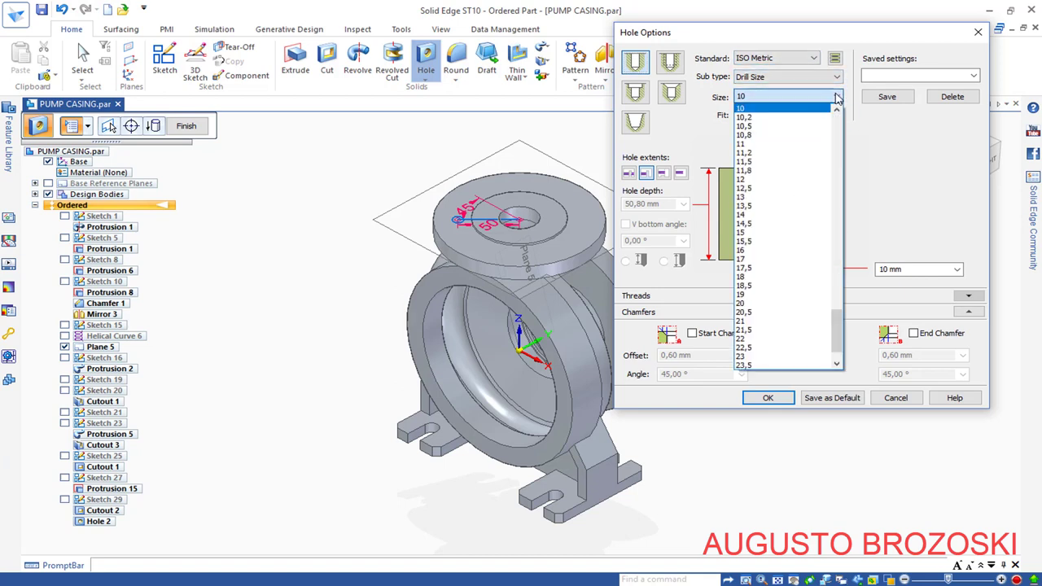
pyautogui.click(806, 295)
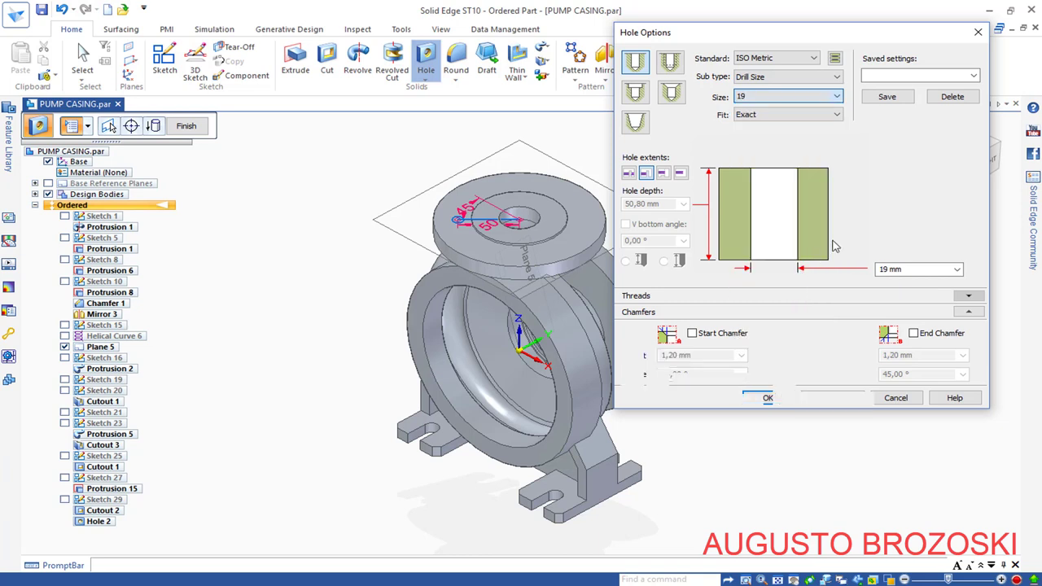
pyautogui.click(647, 176)
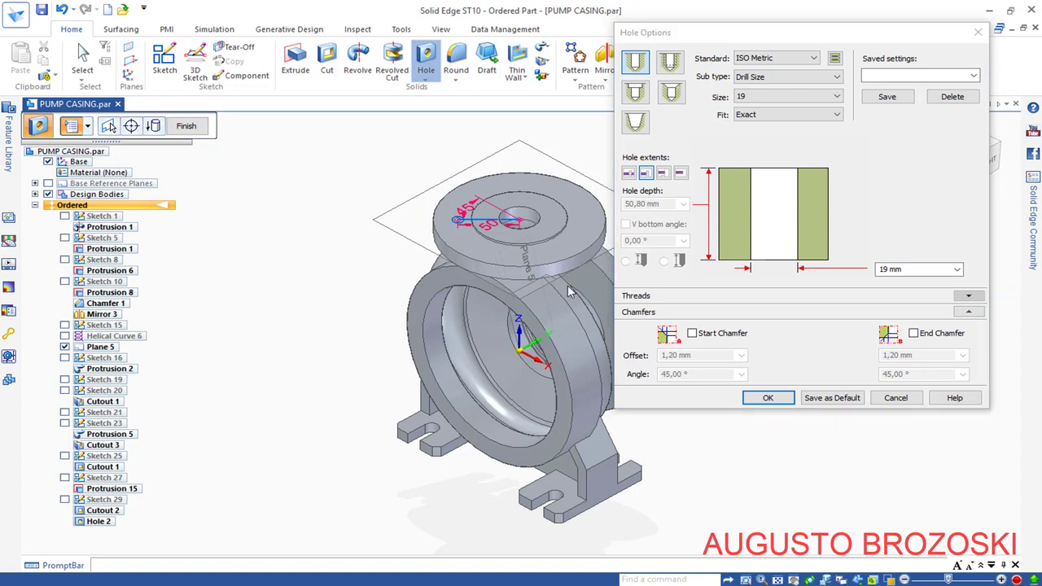
pyautogui.click(768, 397)
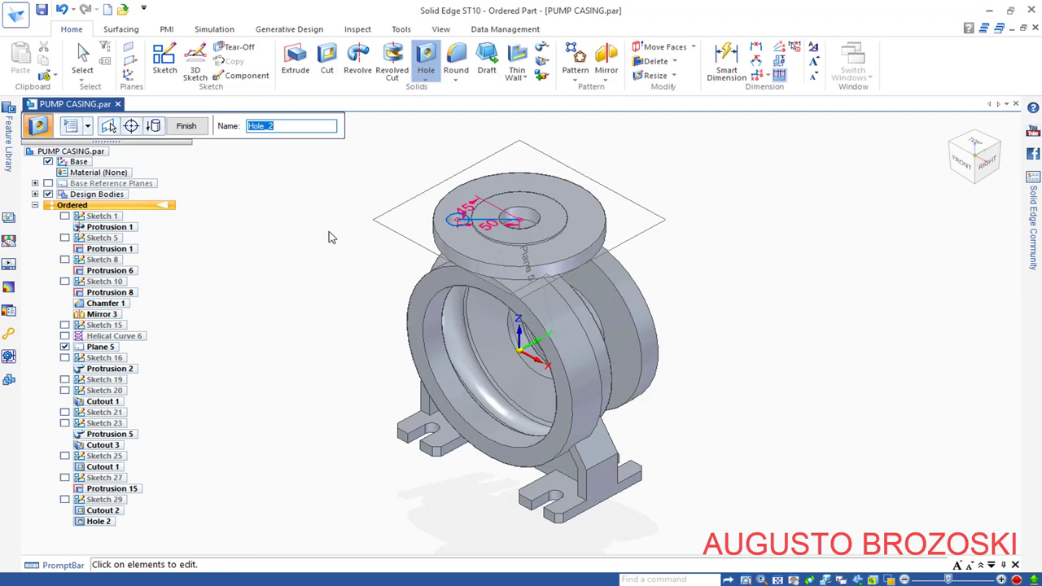
# Step: Cut the 19 mm hole through the top flange and return to isometric view
pyautogui.moveTo(357, 251); pyautogui.dragTo(499, 205, button='middle')
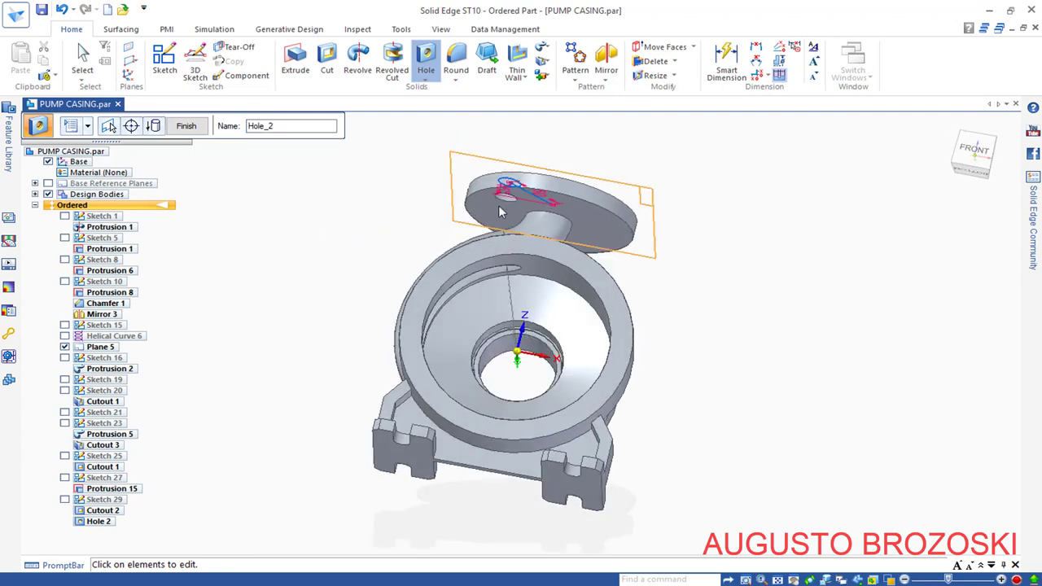
pyautogui.scroll(3, 498, 203)
pyautogui.click(186, 126)
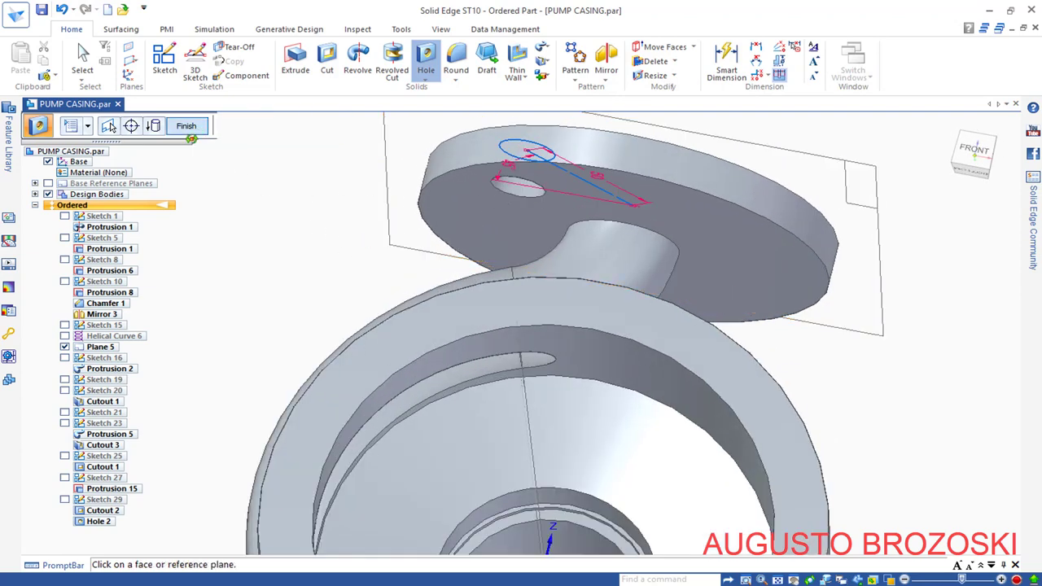
pyautogui.click(186, 126)
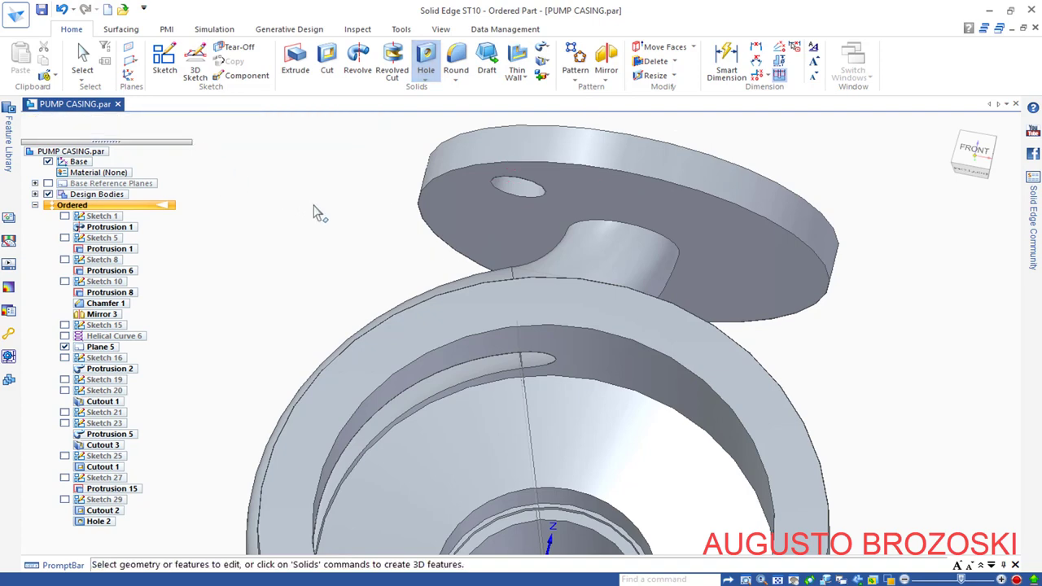
pyautogui.press('Escape')
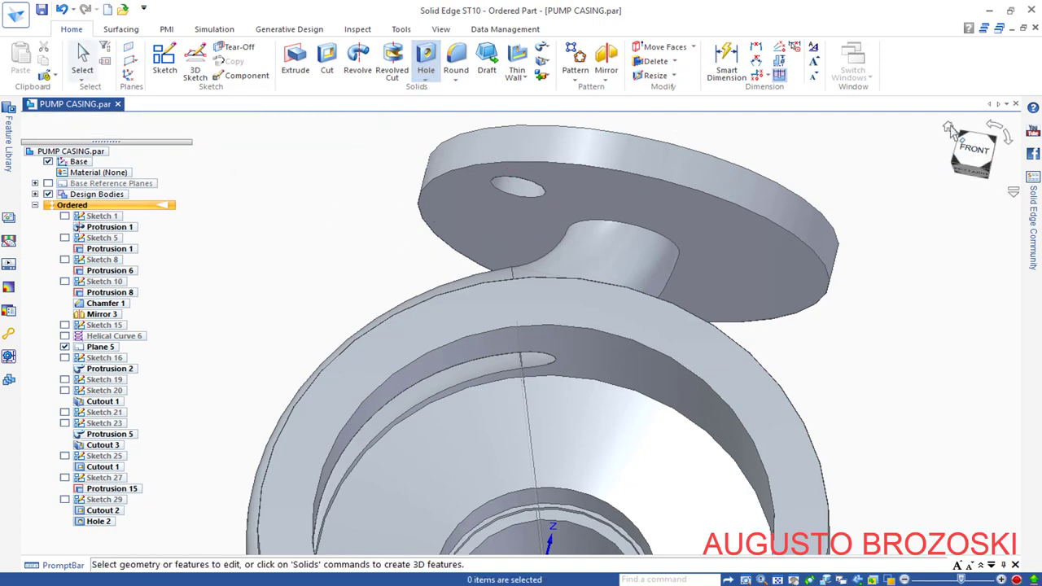
pyautogui.click(993, 137)
# Step: Start a Pattern of Hole 2 sketched on the top flange face
pyautogui.click(83, 59)
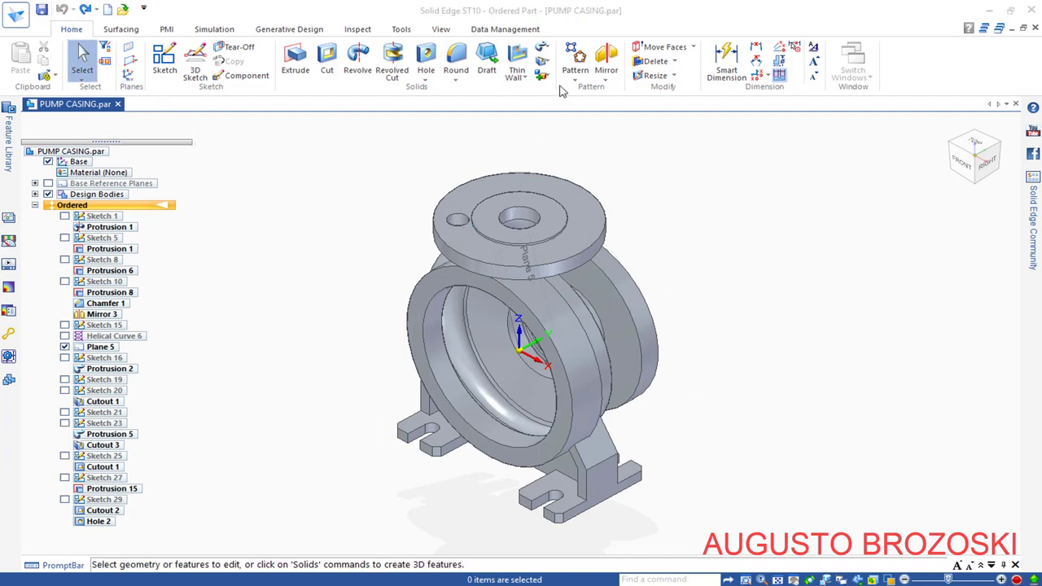
pyautogui.click(578, 58)
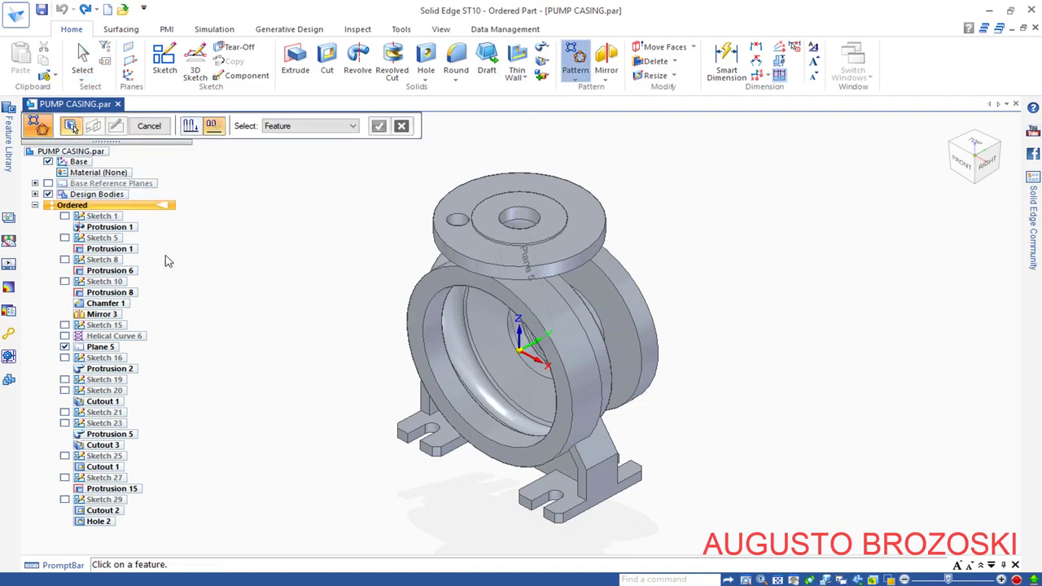
pyautogui.click(100, 521)
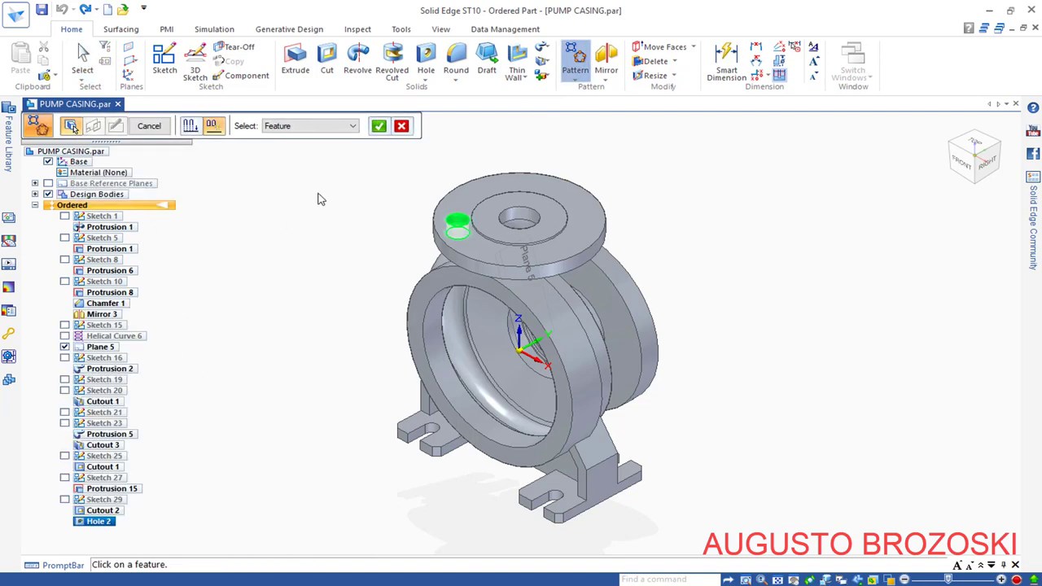
pyautogui.click(380, 126)
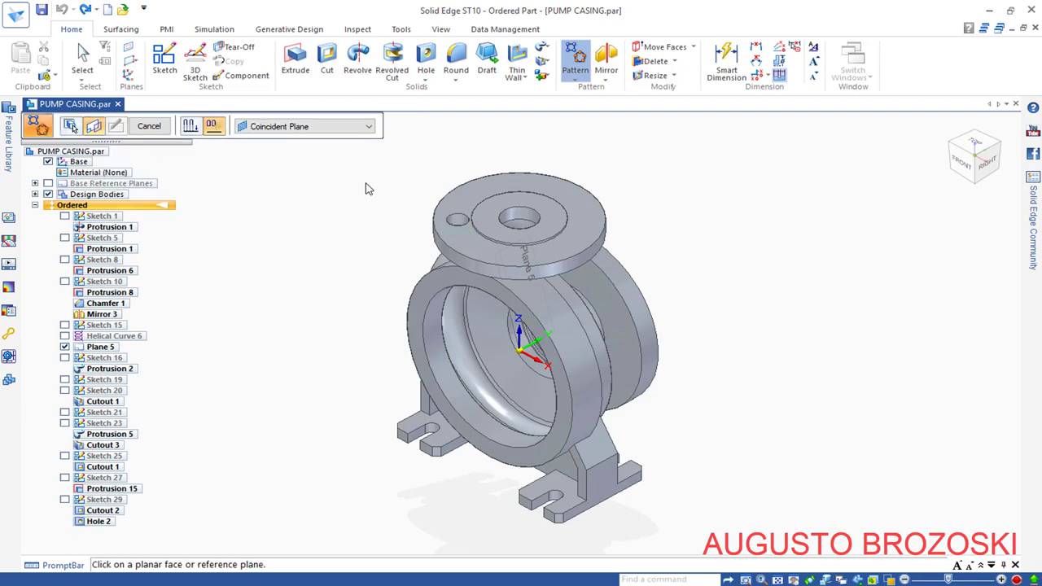
pyautogui.click(586, 206)
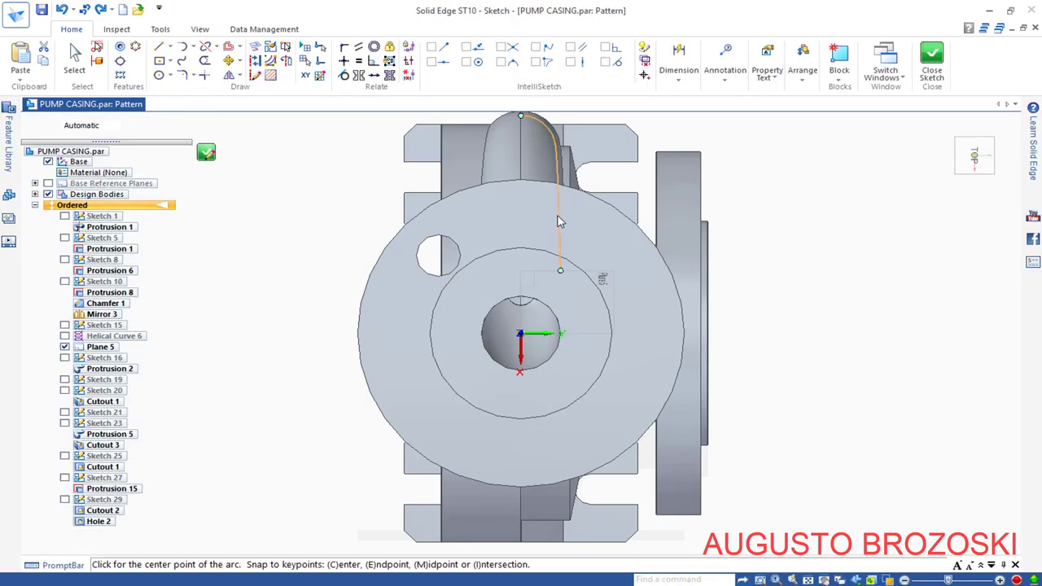
# Step: Draw a circular pattern around the flange bore with Fill spacing of 90°, and close the sketch
pyautogui.click(390, 125)
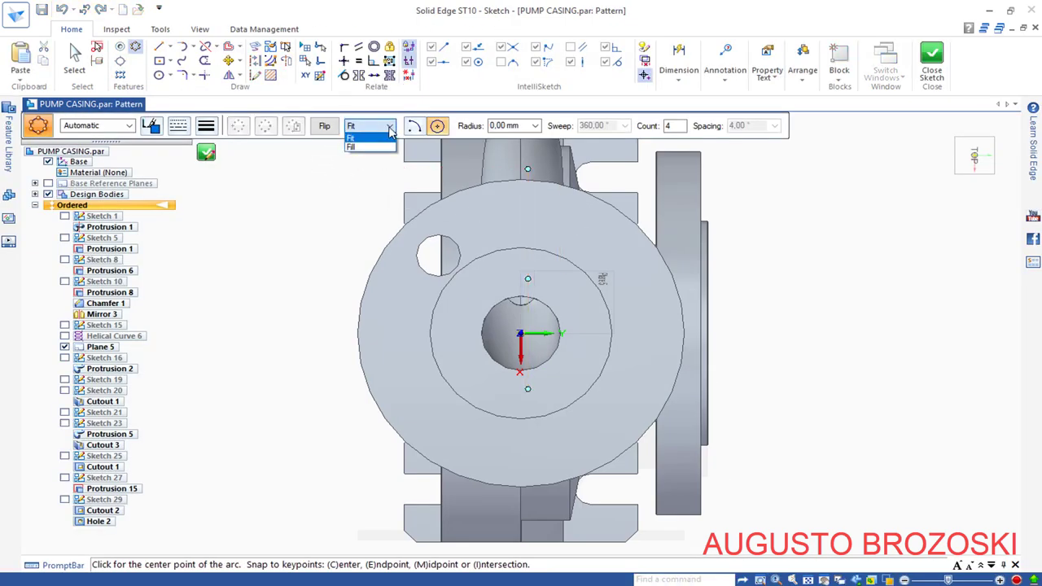
pyautogui.click(364, 149)
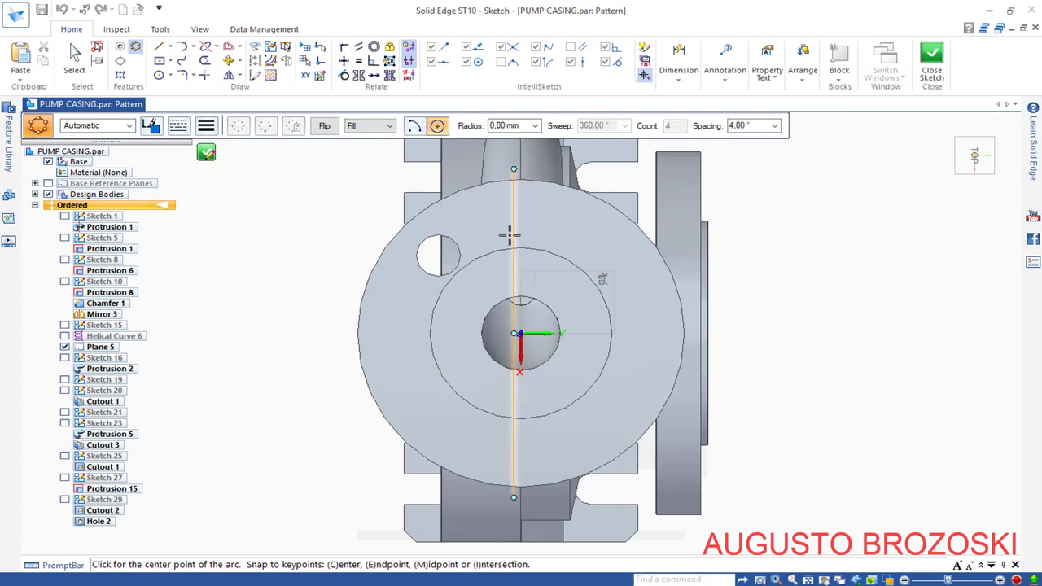
pyautogui.click(520, 333)
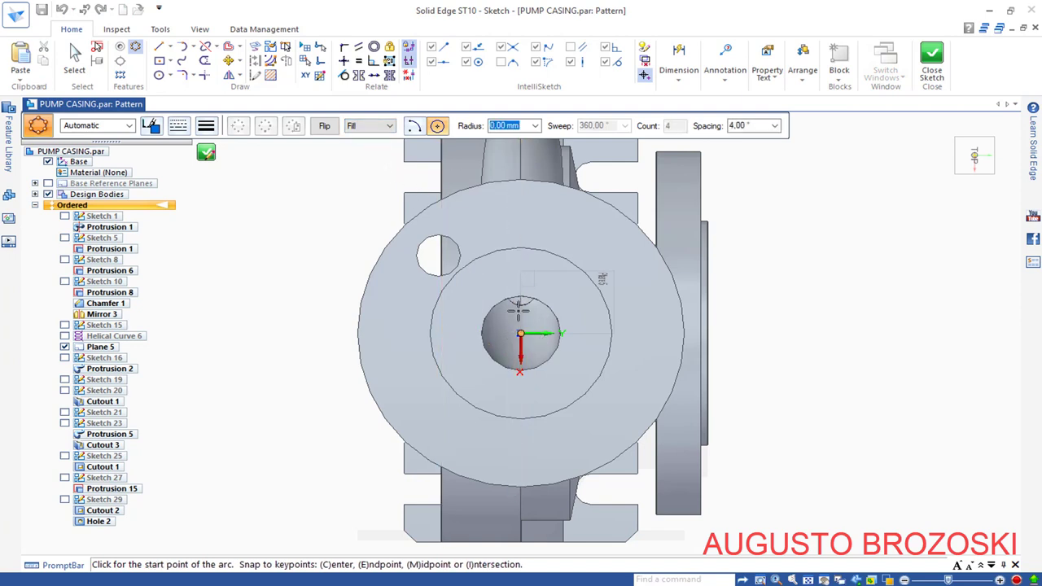
pyautogui.click(521, 249)
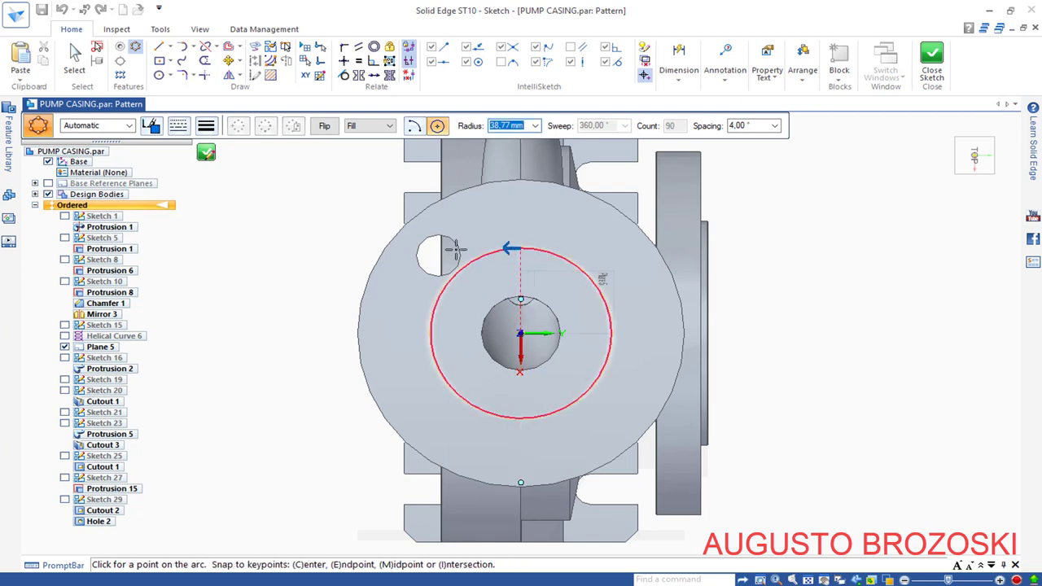
pyautogui.click(278, 273)
pyautogui.press('Escape')
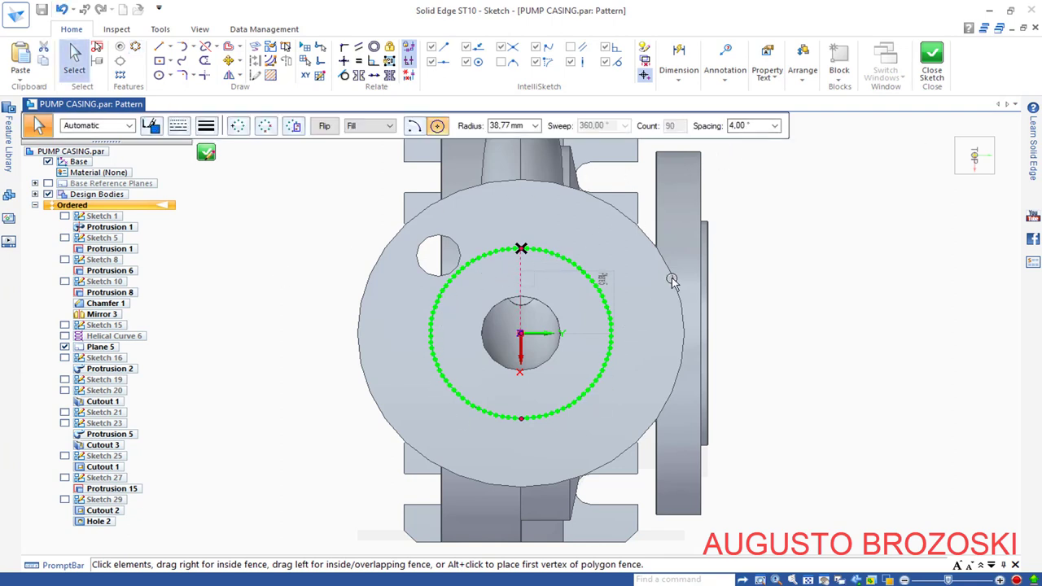
pyautogui.click(753, 126)
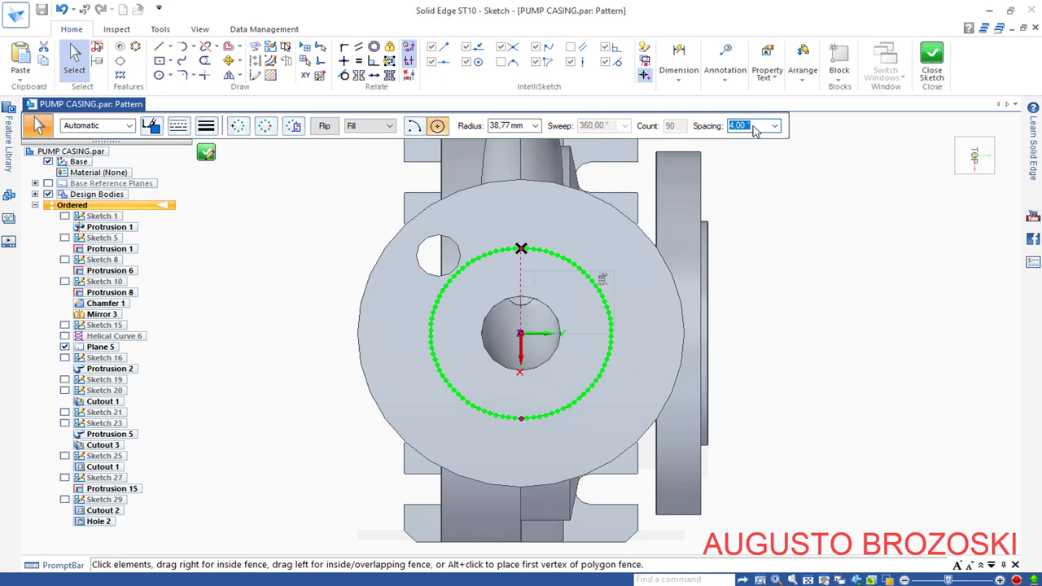
pyautogui.press('Tab')
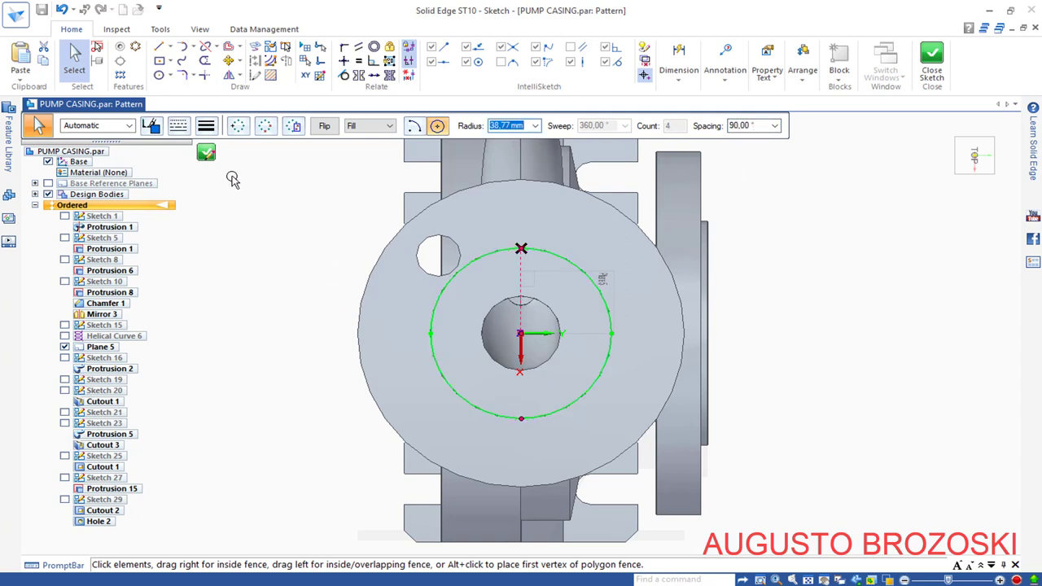
pyautogui.click(206, 154)
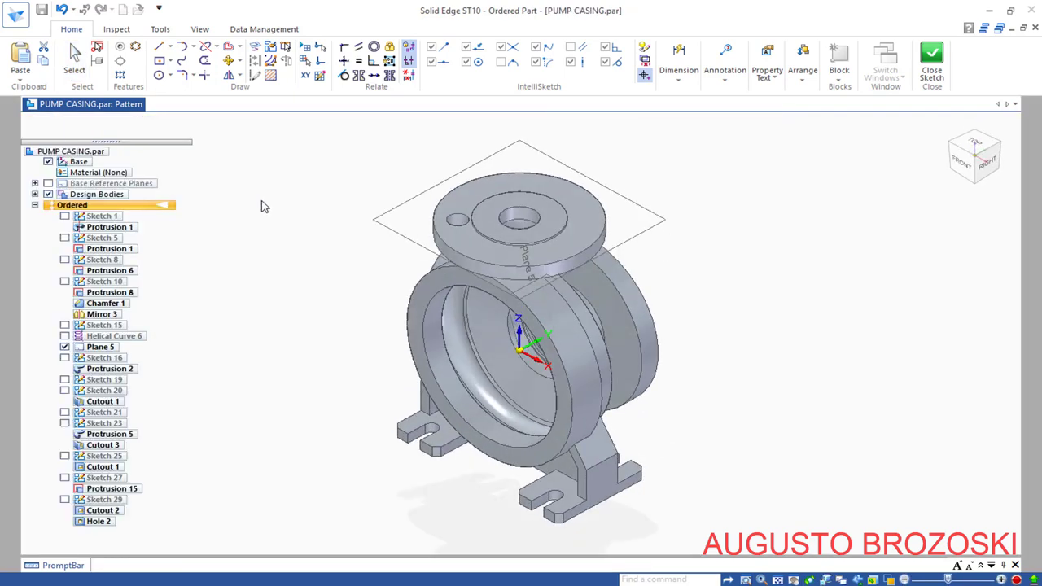
# Step: Finish Pattern 4 with its four flange holes and fit the casing in view
pyautogui.scroll(5, 488, 235)
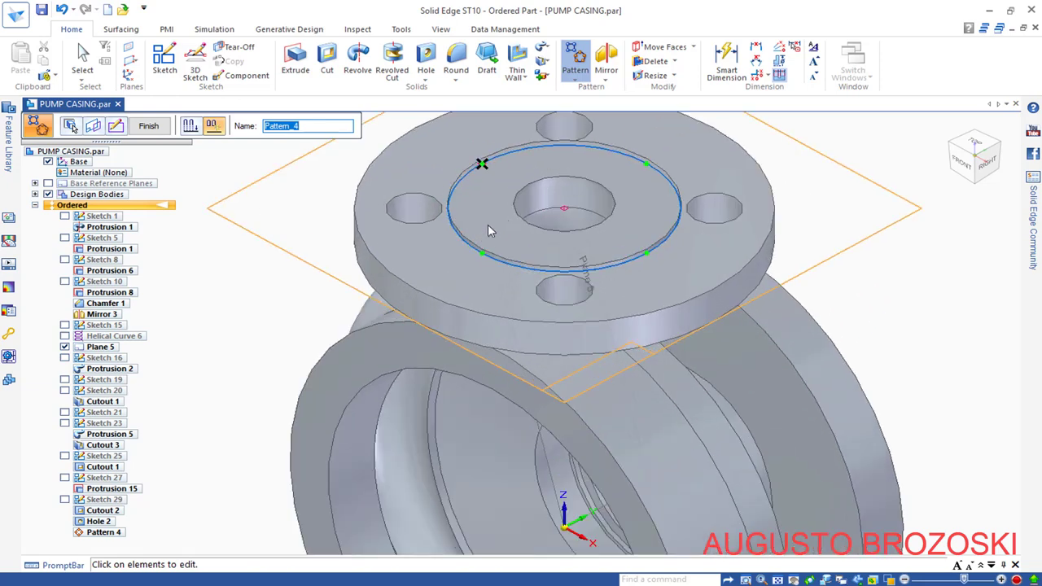
pyautogui.click(149, 127)
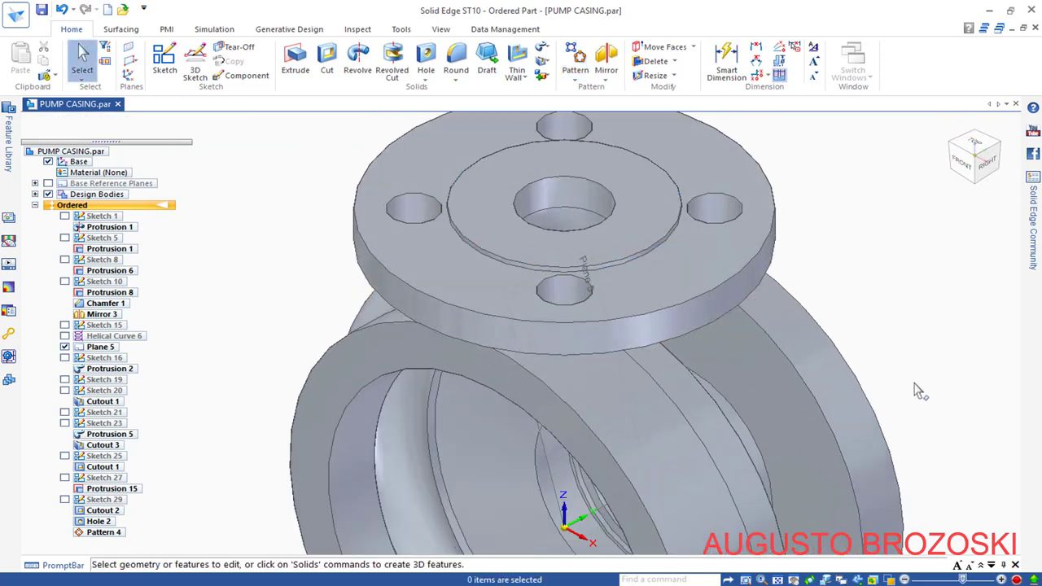
pyautogui.click(778, 578)
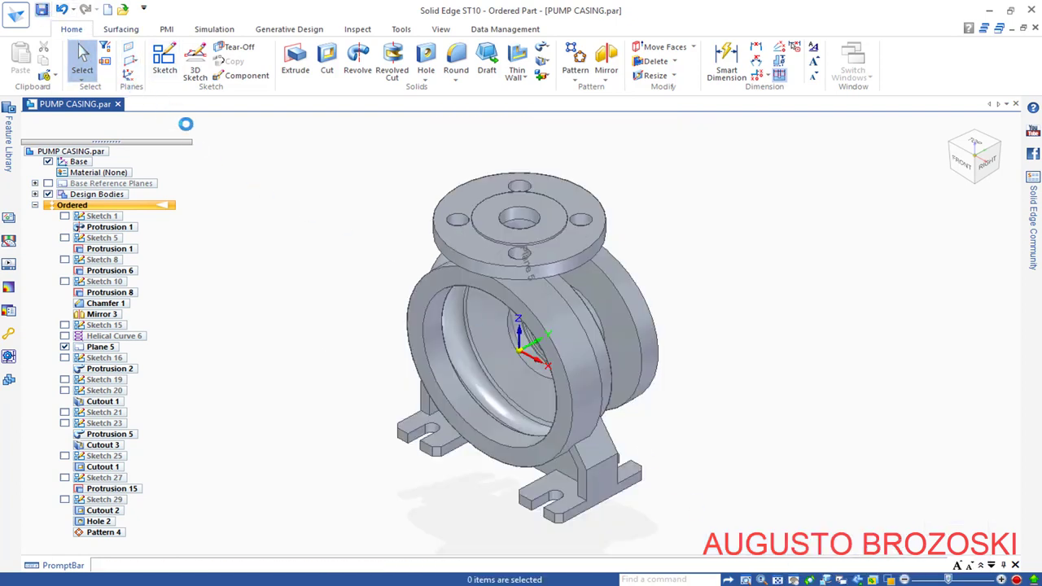
# Step: Rotate the model to a side view and compare it against the PDF drawing
pyautogui.moveTo(994, 126)
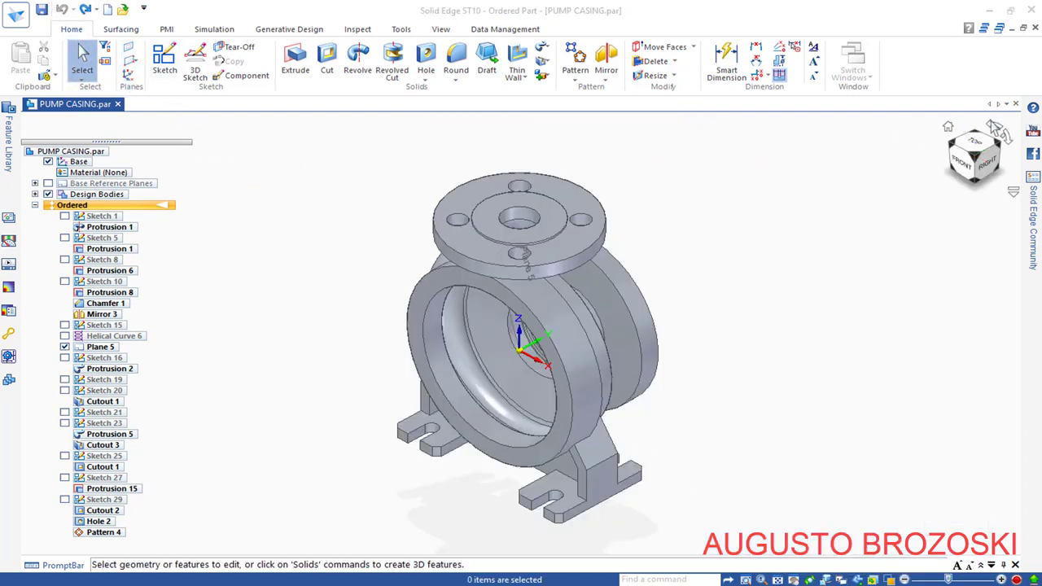
pyautogui.click(1002, 131)
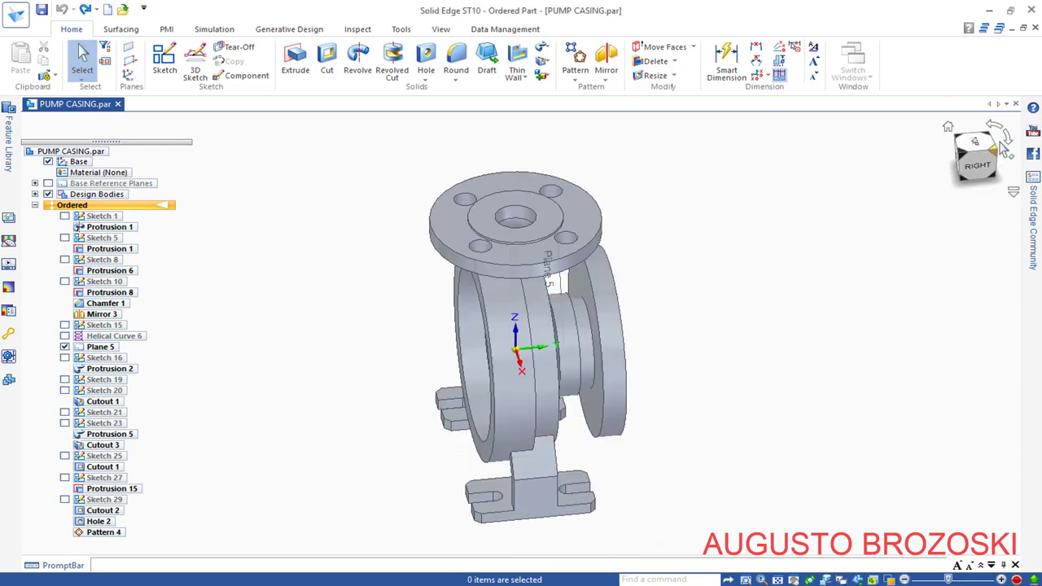
pyautogui.scroll(3, 574, 301)
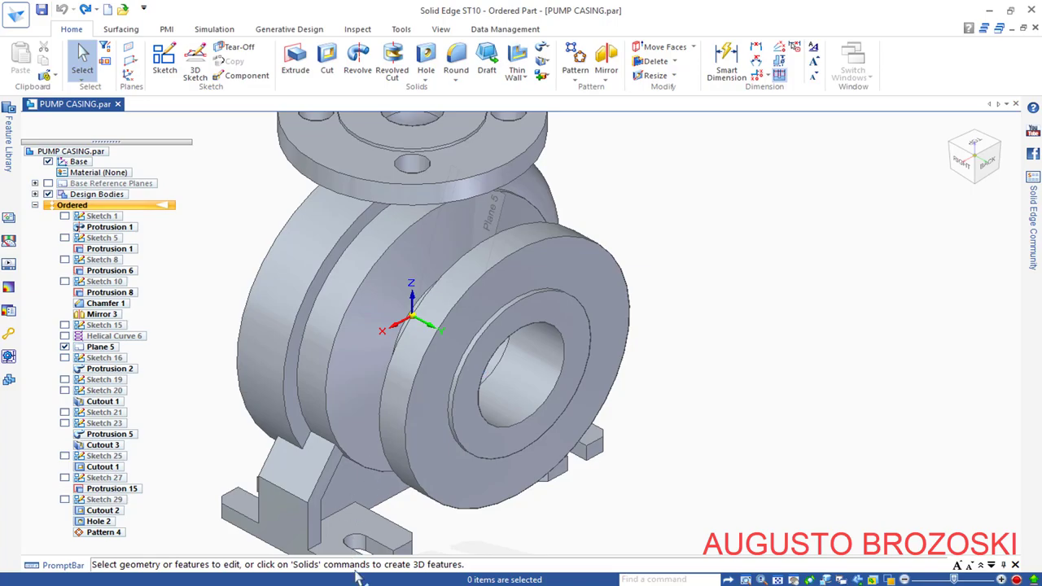
pyautogui.hotkey('alt', 'Tab')
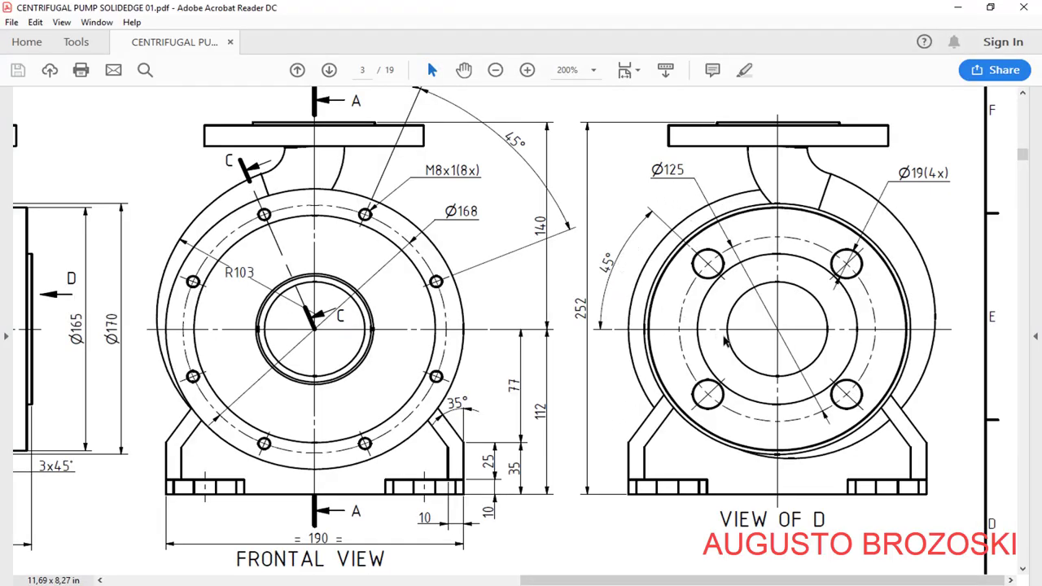
pyautogui.click(960, 9)
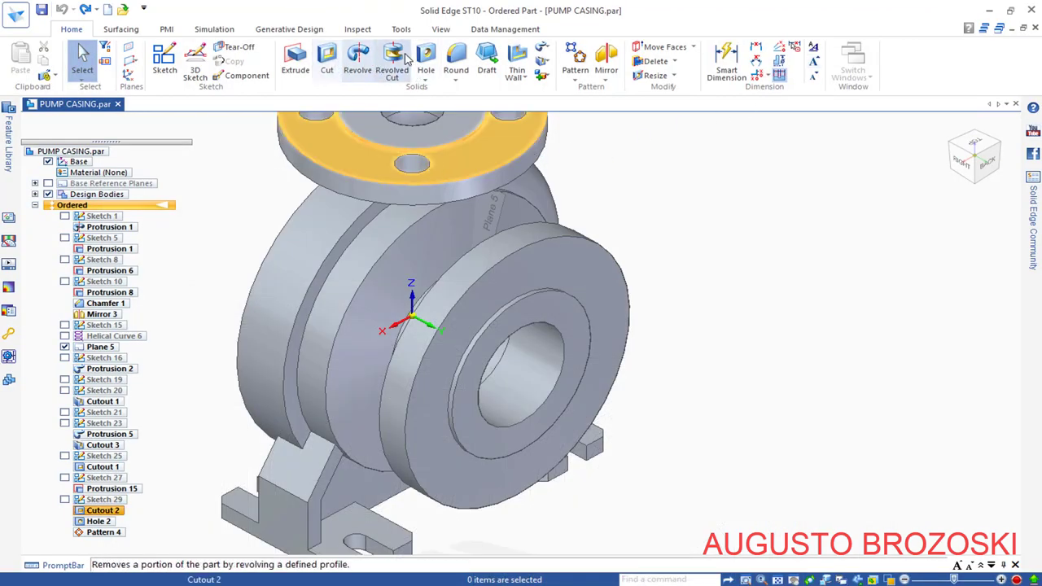
# Step: Start a Hole feature and place one hole circle on the front flange face
pyautogui.click(424, 55)
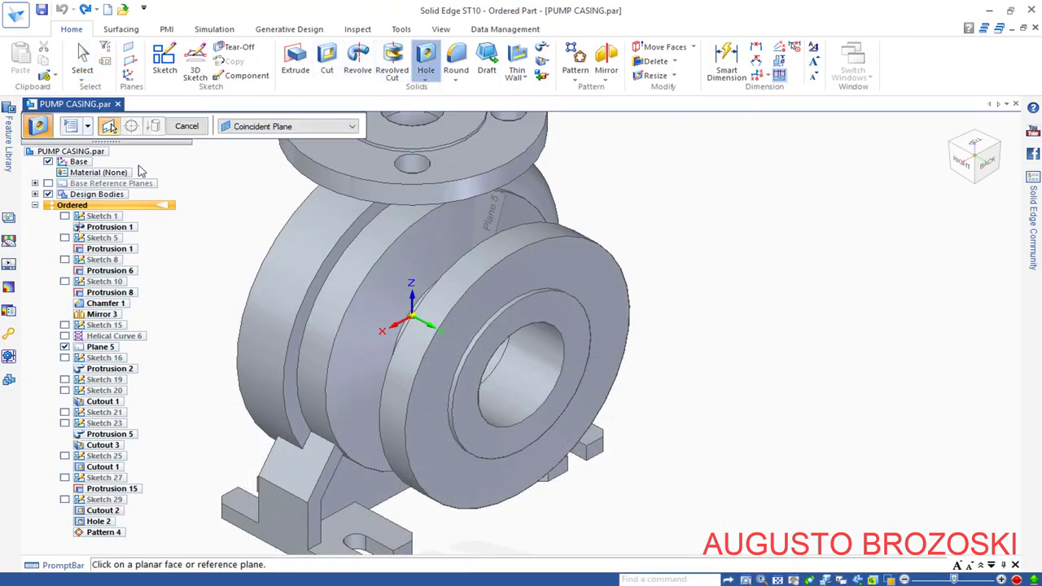
pyautogui.click(576, 256)
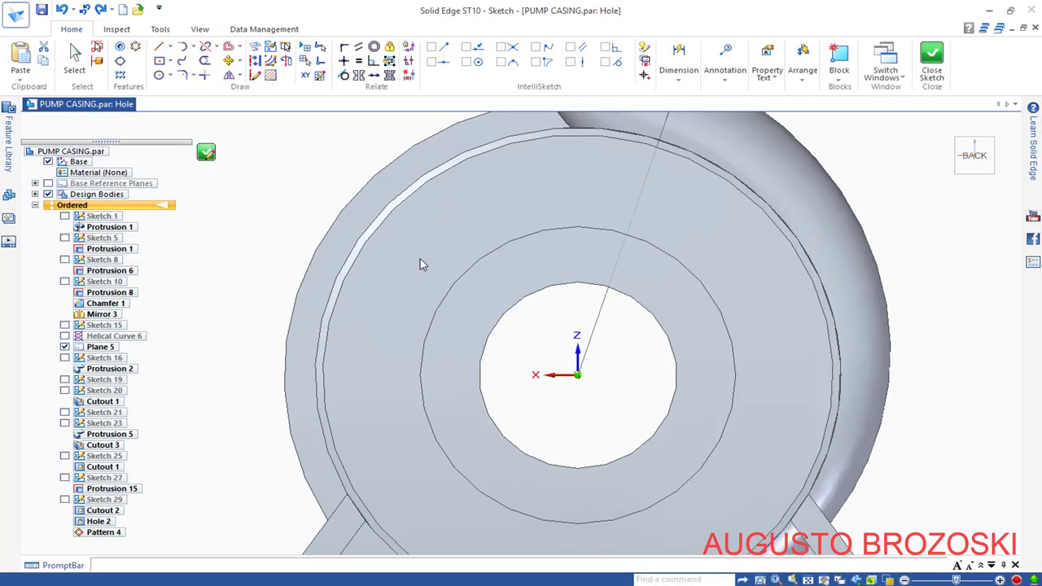
pyautogui.scroll(2, 420, 264)
pyautogui.click(425, 235)
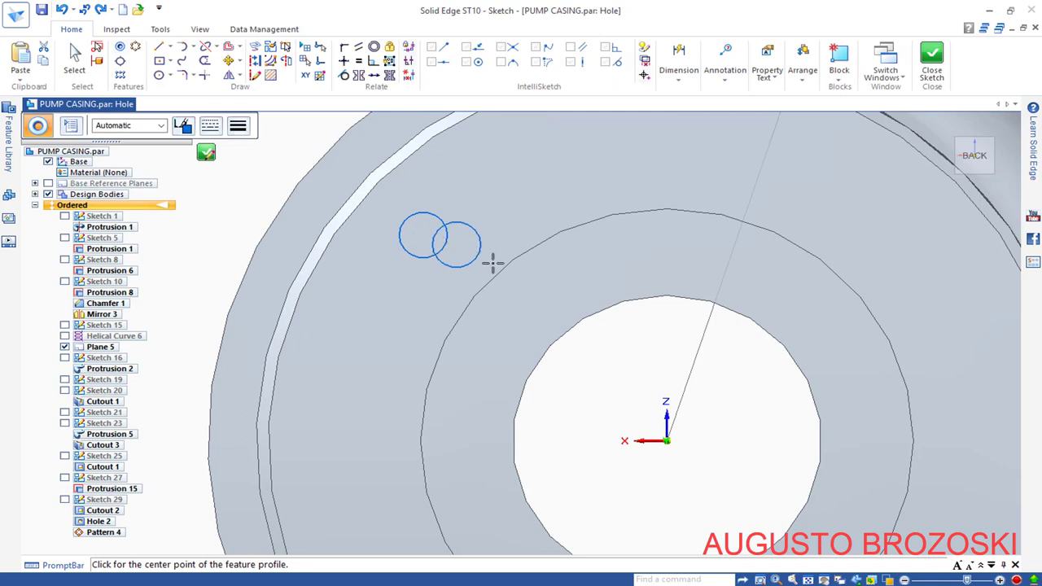
pyautogui.press('Escape')
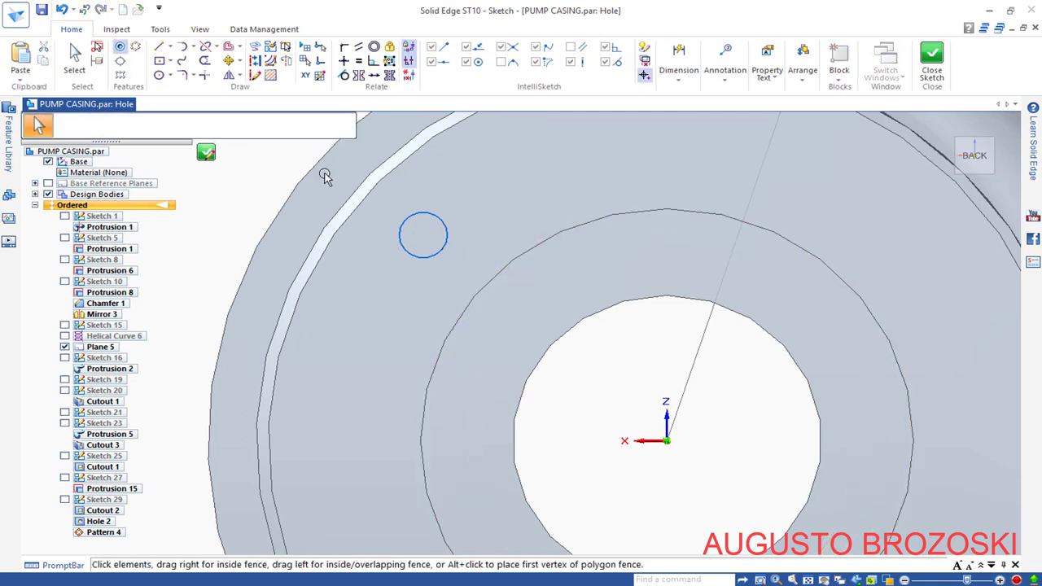
# Step: Draw a line from the hole centre to the origin and a horizontal line leftward
pyautogui.click(160, 46)
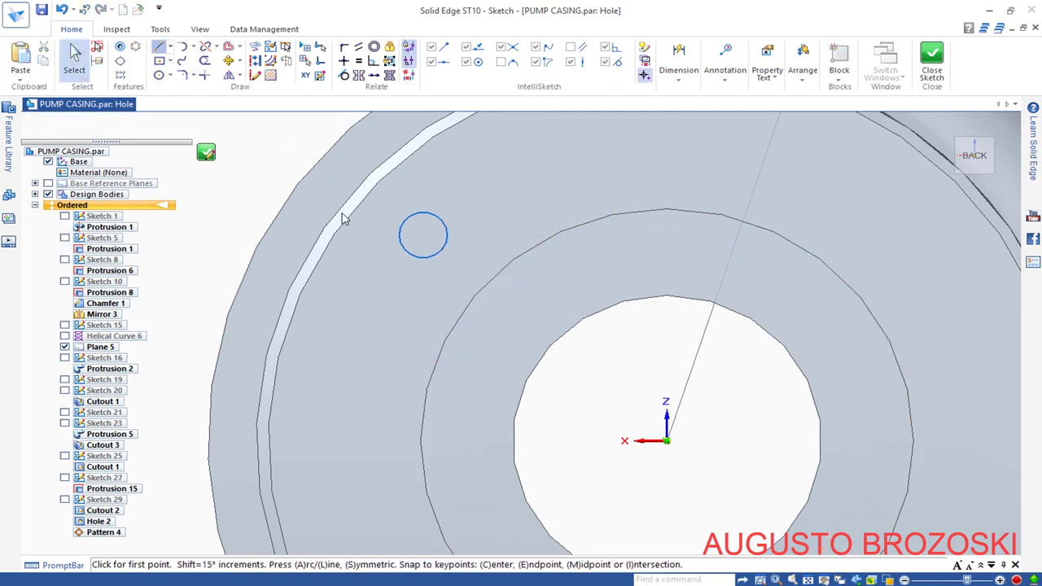
pyautogui.click(423, 236)
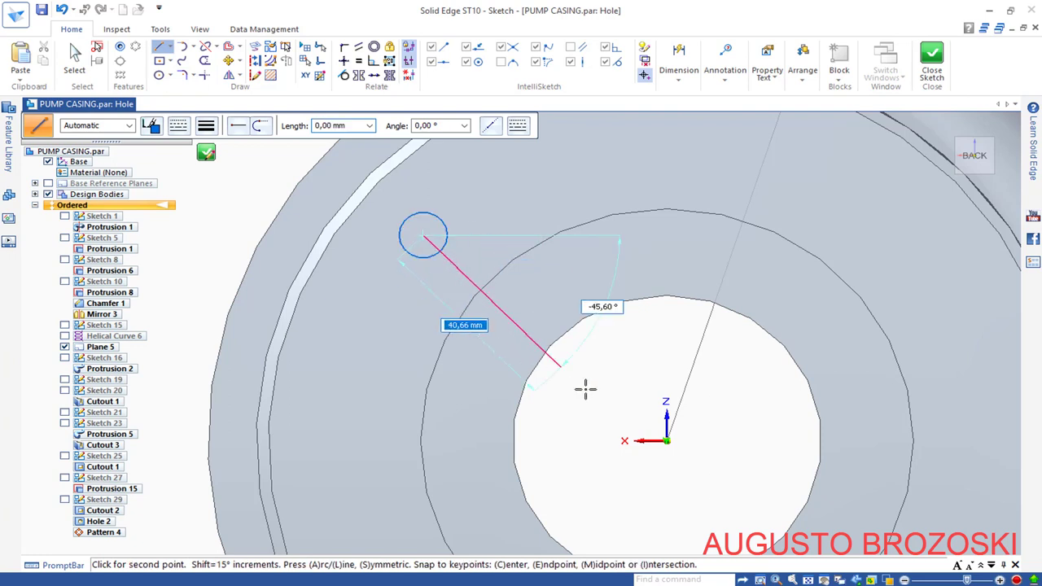
pyautogui.click(666, 440)
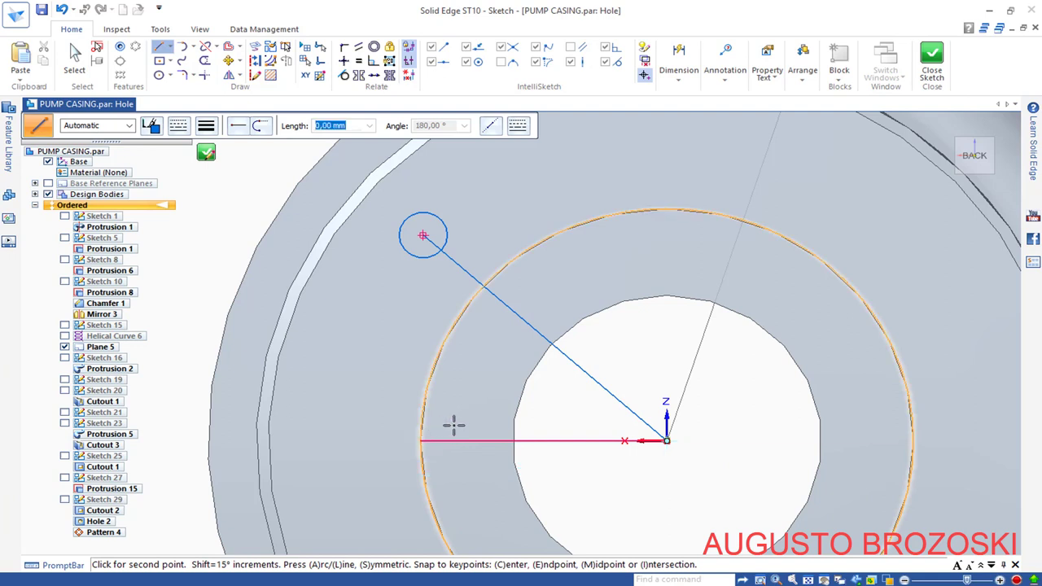
pyautogui.click(420, 440)
pyautogui.press('Escape')
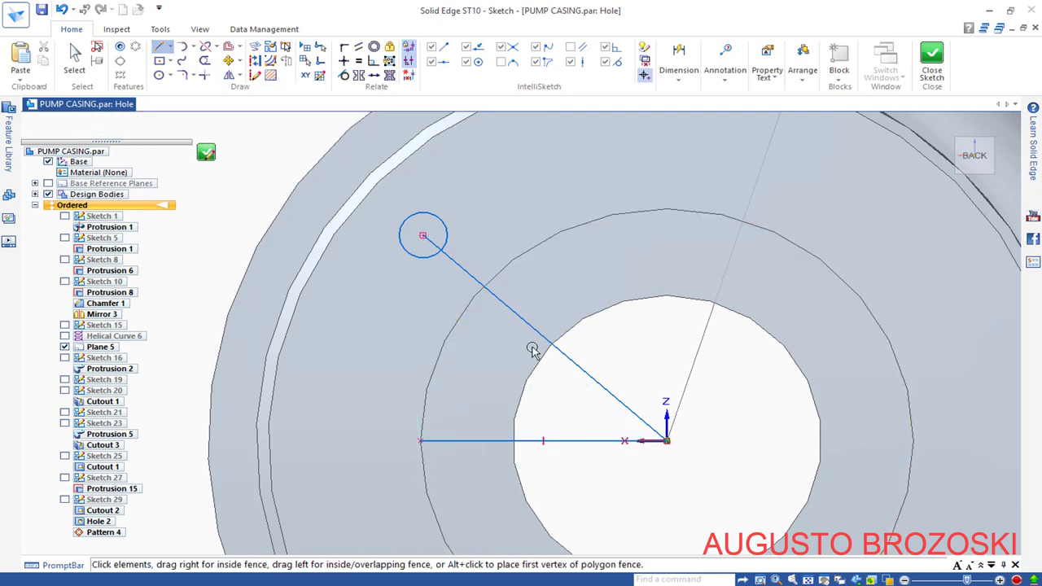
# Step: Dimension the angle between the slanted and horizontal lines as 45°
pyautogui.click(690, 70)
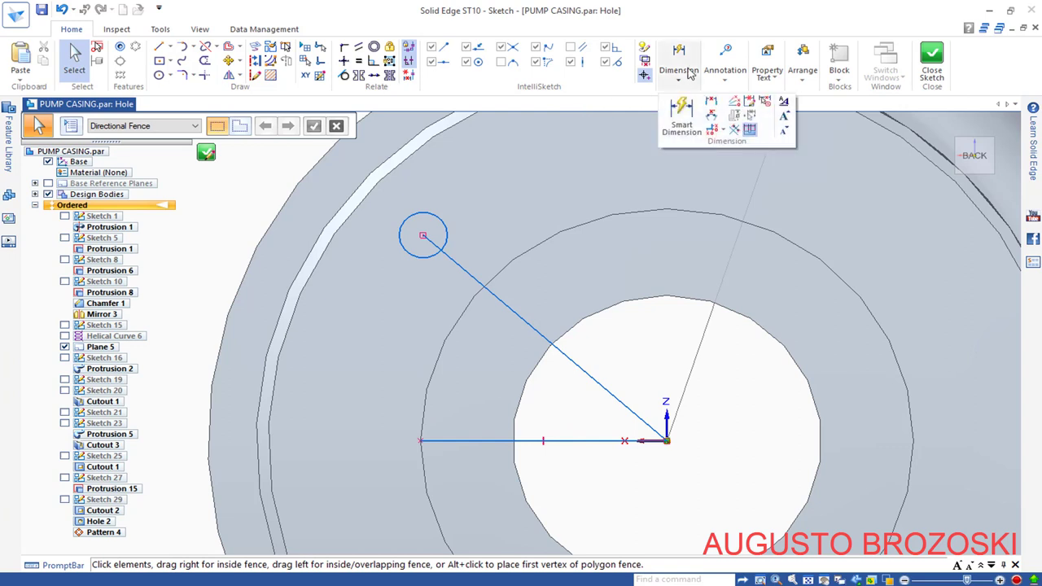
pyautogui.click(713, 120)
pyautogui.click(570, 360)
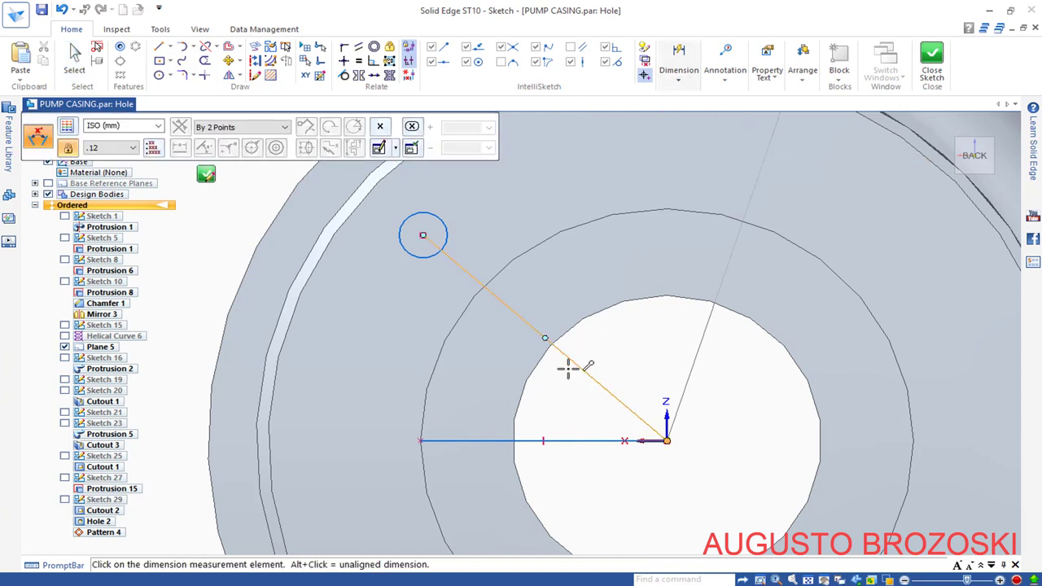
pyautogui.click(557, 441)
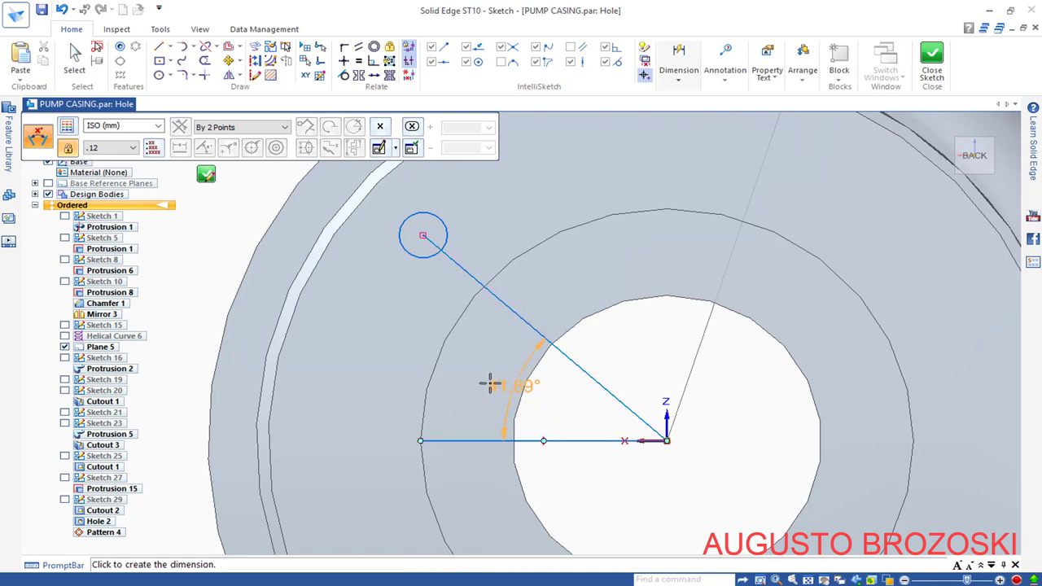
pyautogui.click(394, 341)
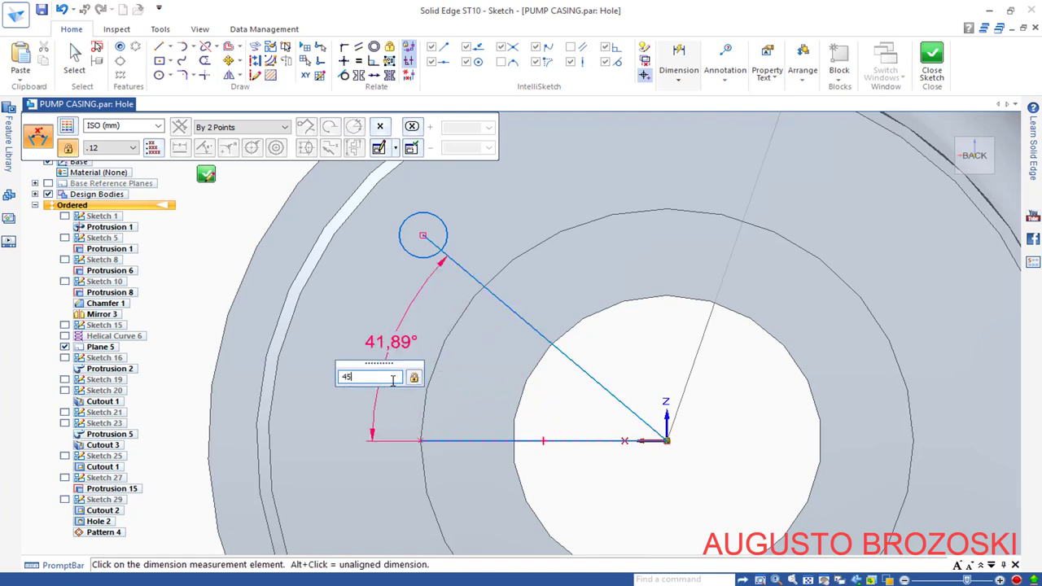
pyautogui.press('Return')
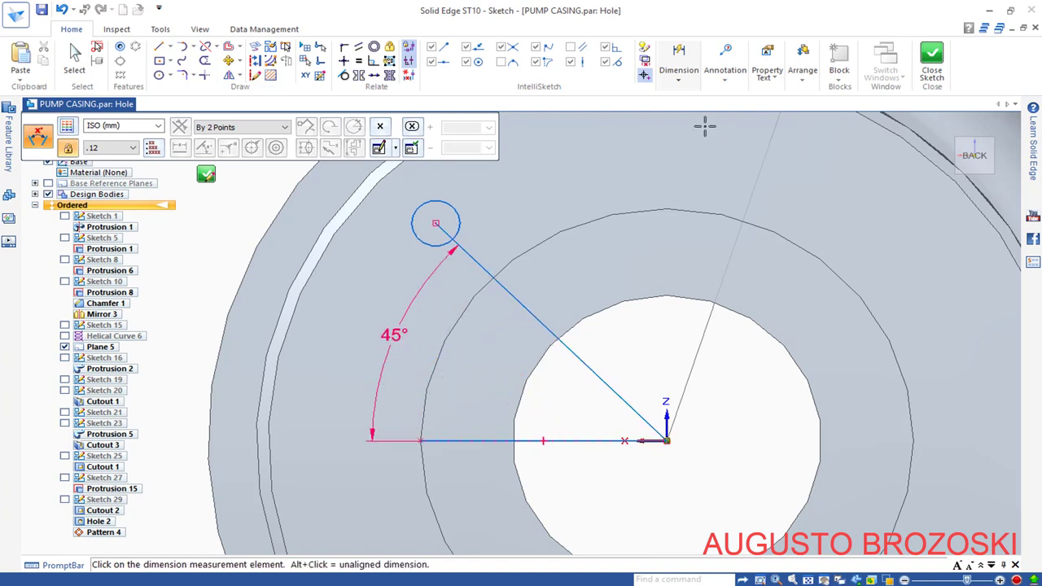
# Step: Dimension the slanted line to 62,5 mm and close the hole sketch
pyautogui.click(679, 72)
pyautogui.click(682, 112)
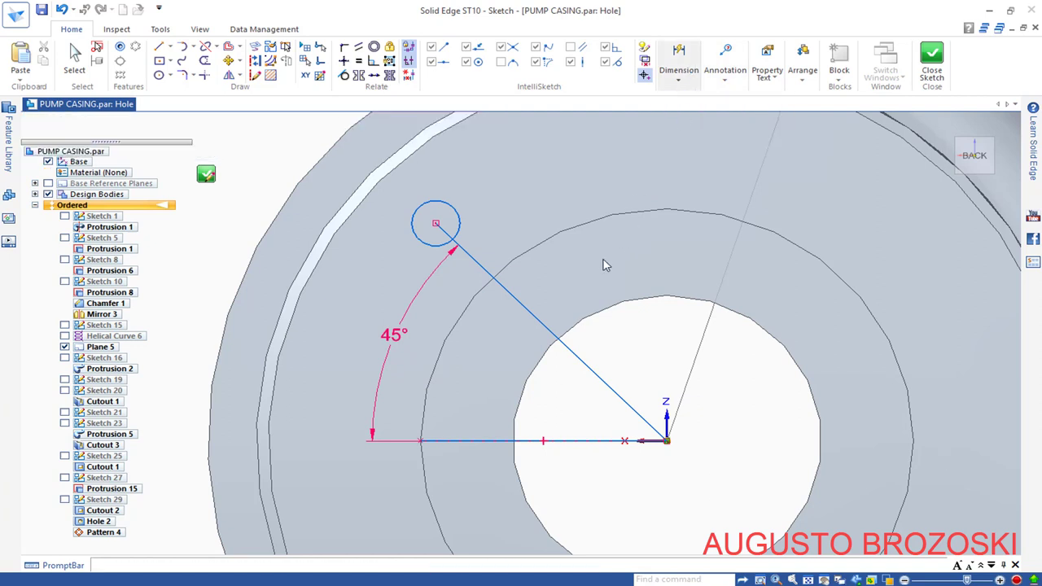
pyautogui.click(530, 312)
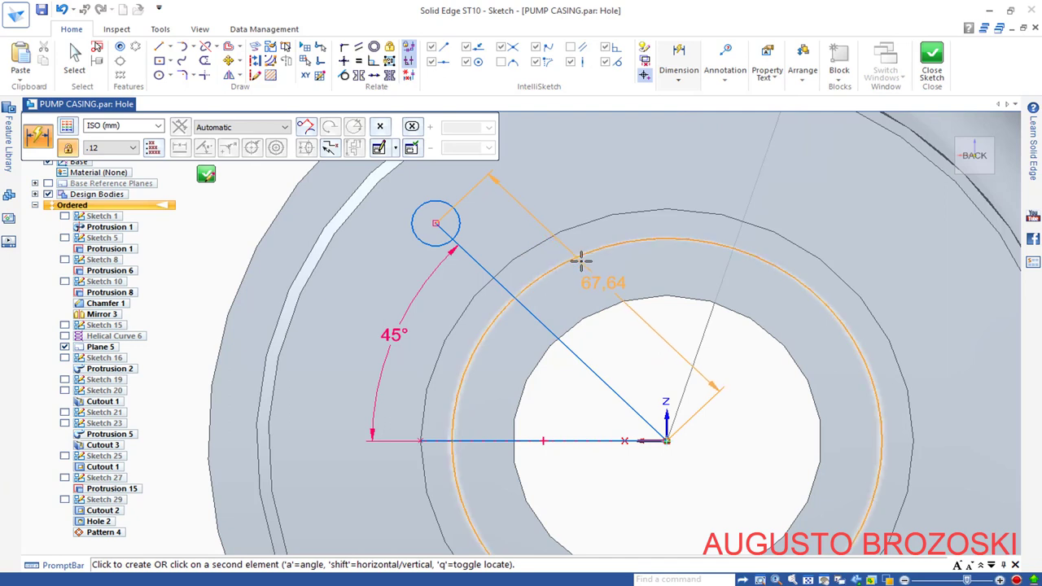
pyautogui.press('shift')
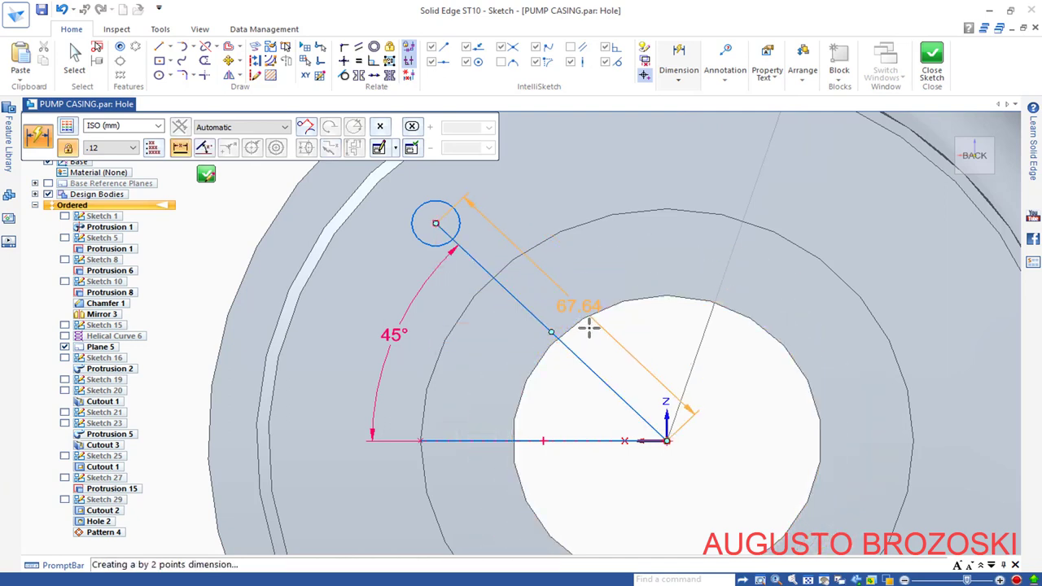
pyautogui.click(617, 227)
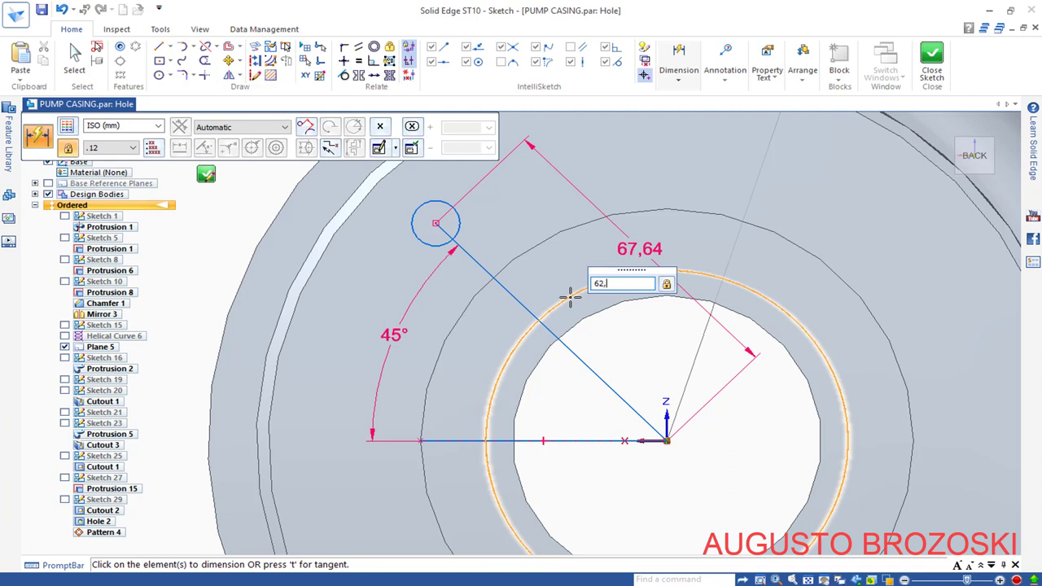
pyautogui.press('Return')
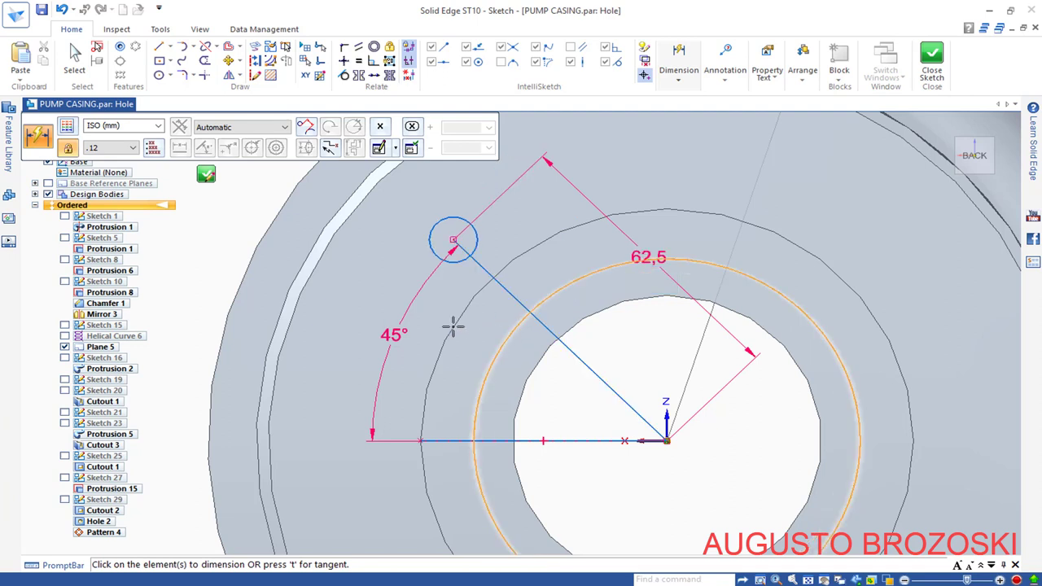
pyautogui.click(551, 236)
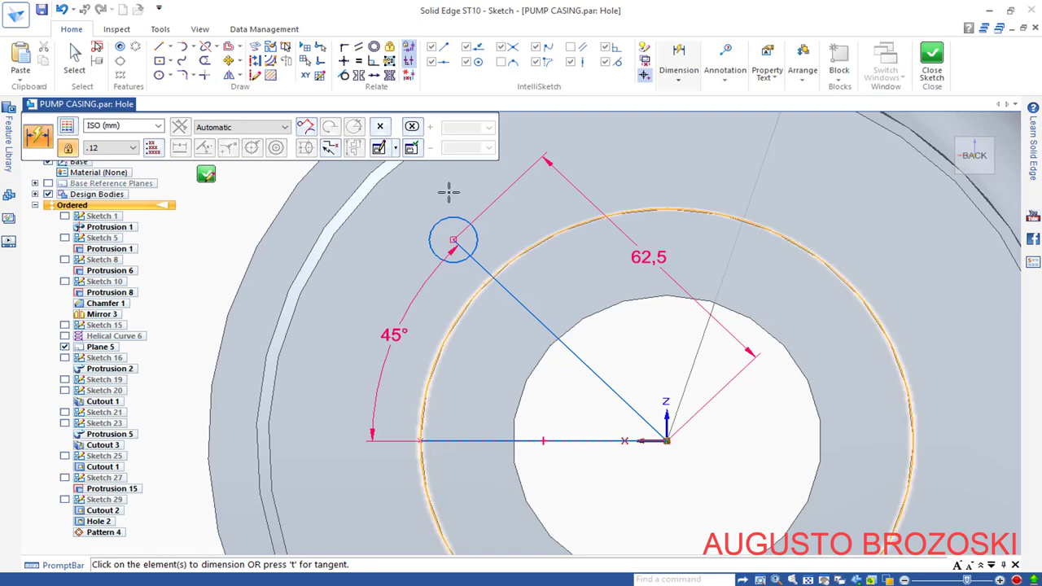
pyautogui.click(932, 61)
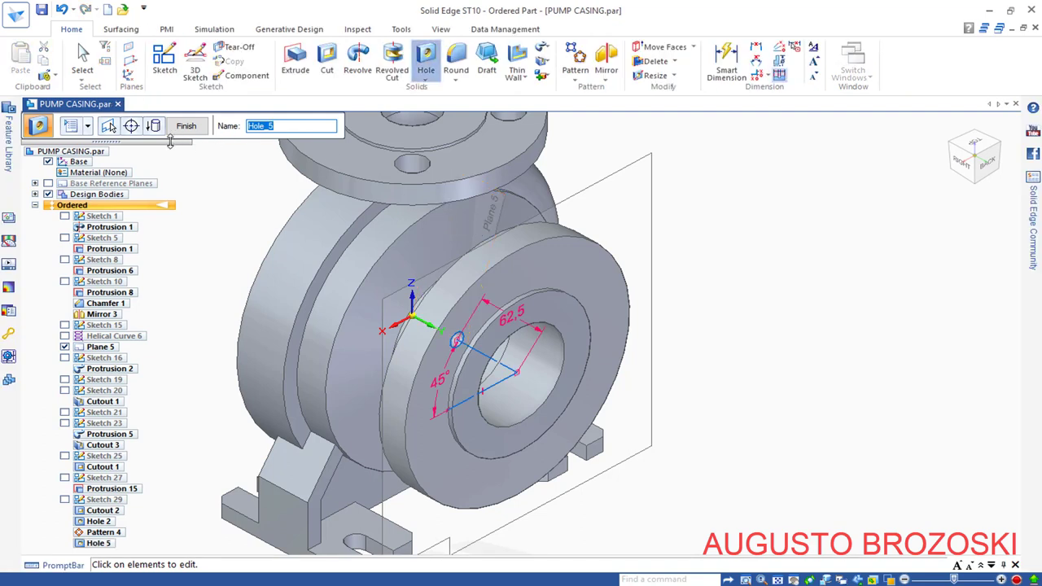
# Step: Set the hole size to 19 mm and finish Hole 5 on the front flange
pyautogui.click(71, 127)
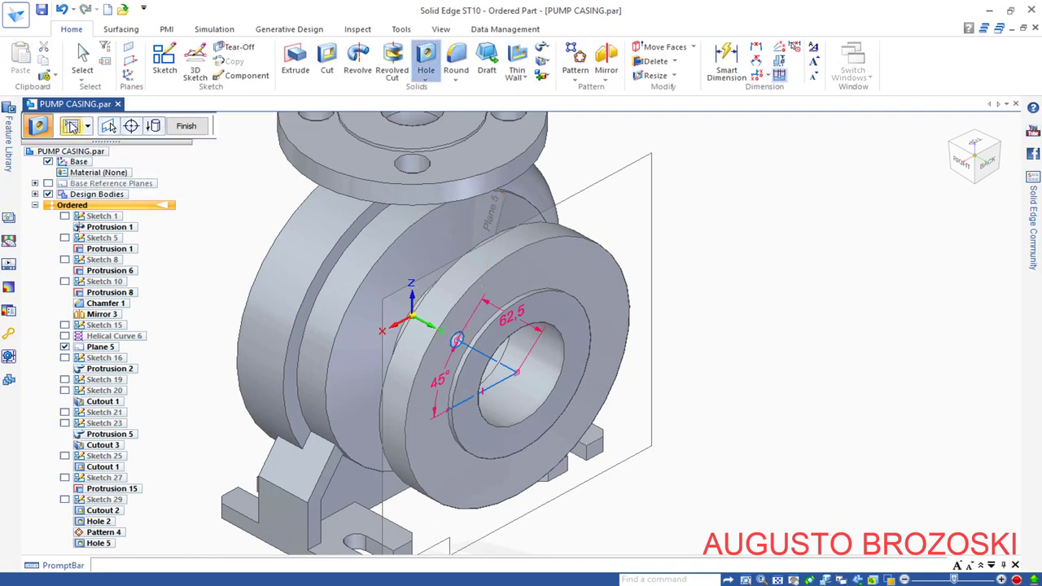
pyautogui.click(76, 128)
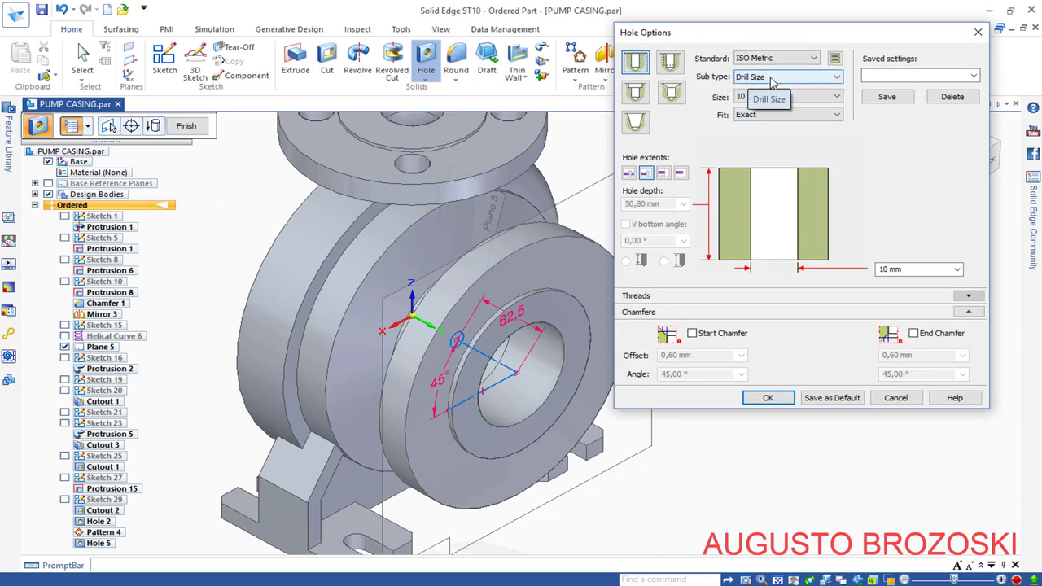
pyautogui.click(837, 97)
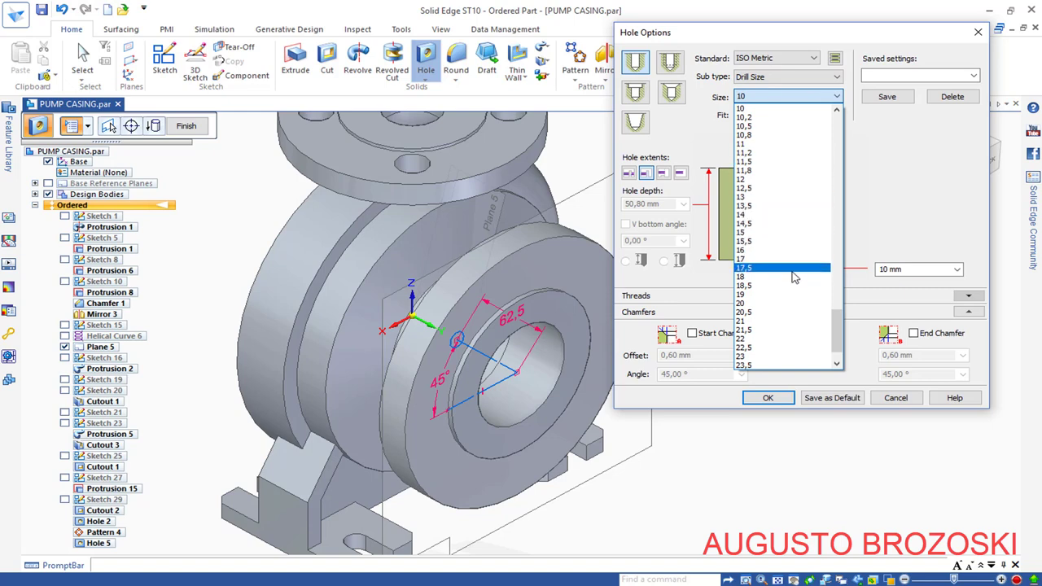
pyautogui.click(787, 294)
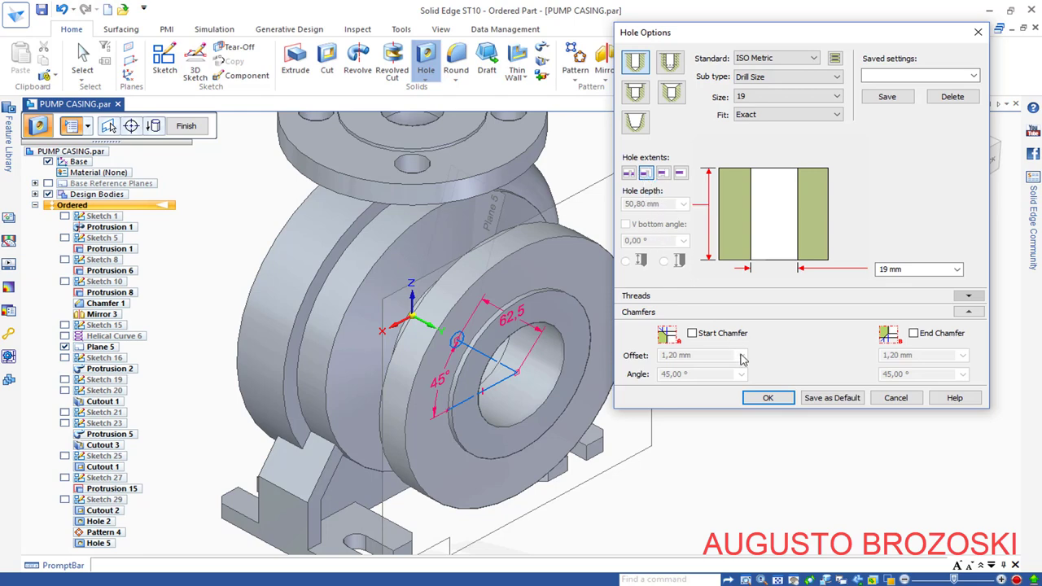
pyautogui.click(768, 398)
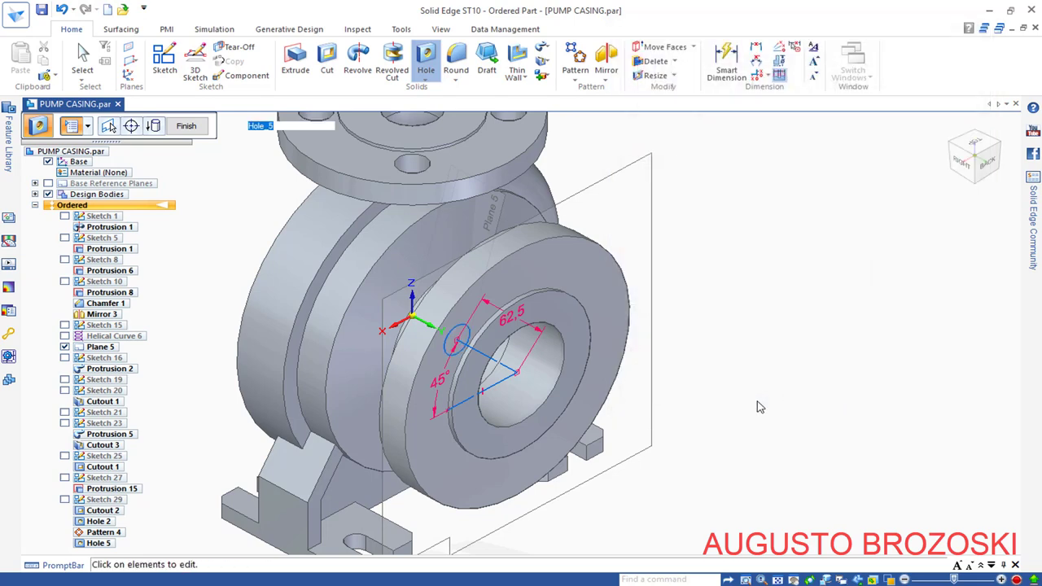
pyautogui.moveTo(391, 326); pyautogui.dragTo(342, 293, button='middle')
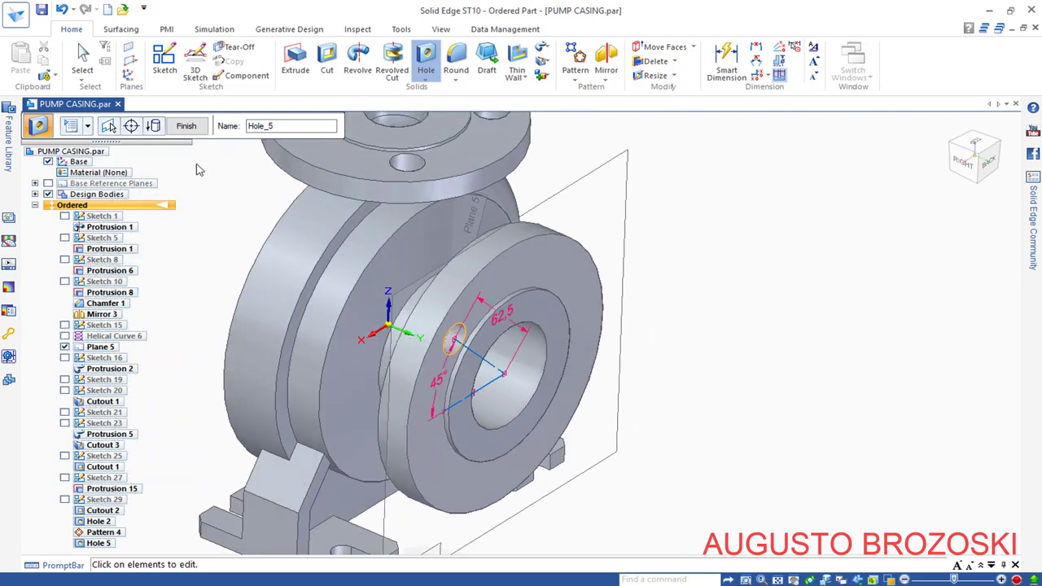
pyautogui.click(186, 127)
pyautogui.press('Escape')
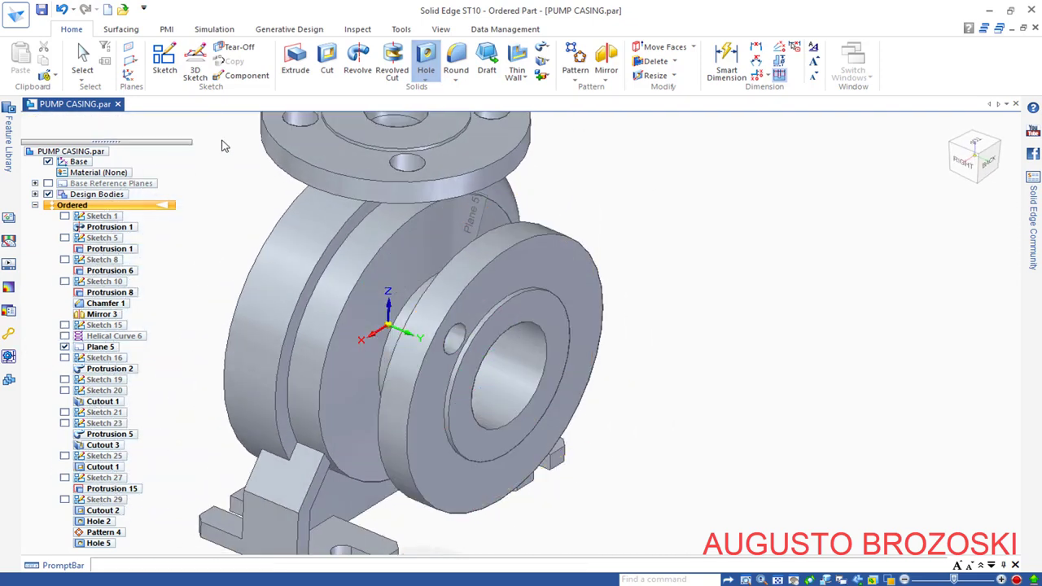
# Step: Save the pump casing part, viewing it isometrically
pyautogui.click(953, 141)
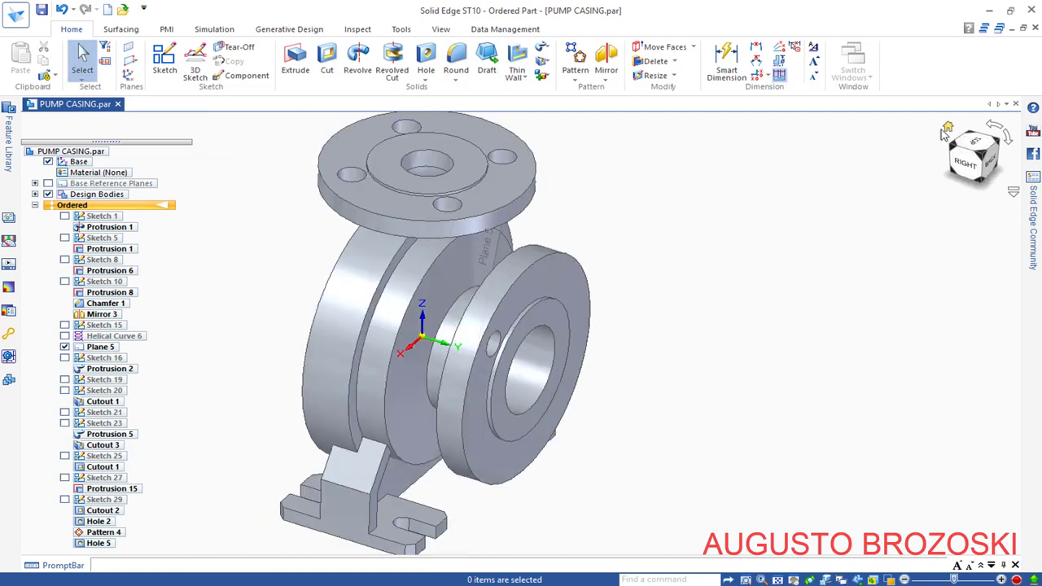
pyautogui.click(42, 10)
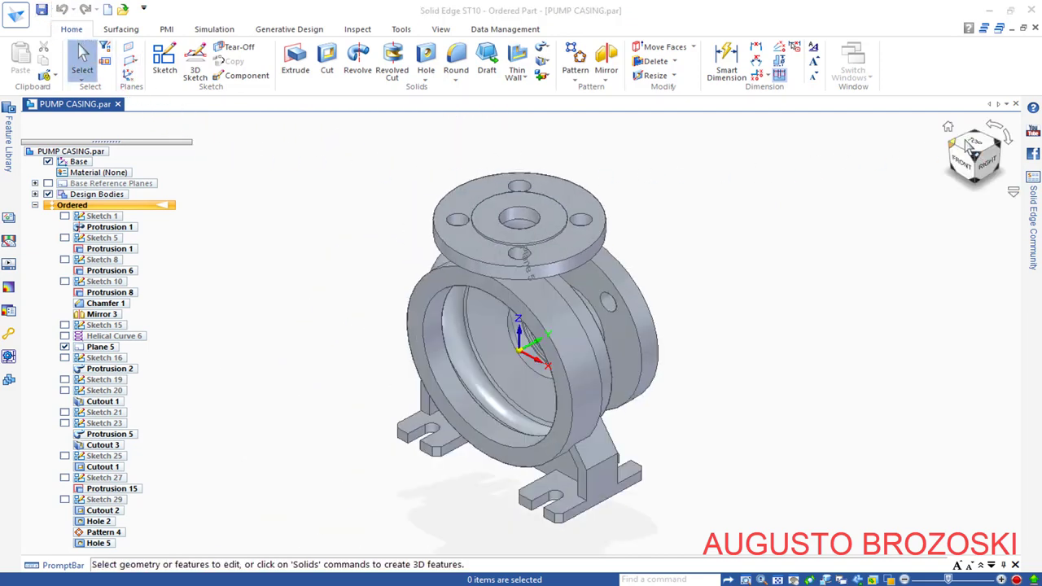
pyautogui.click(993, 144)
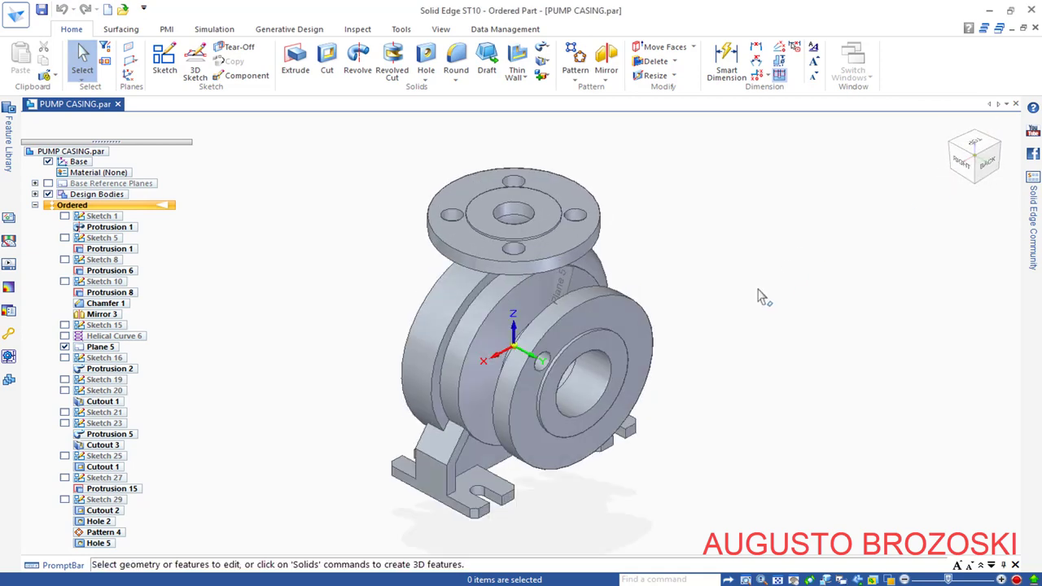
# Step: Pattern Hole 5 on the flange face around the origin at 90° fixed spacing, four copies
pyautogui.scroll(3, 697, 350)
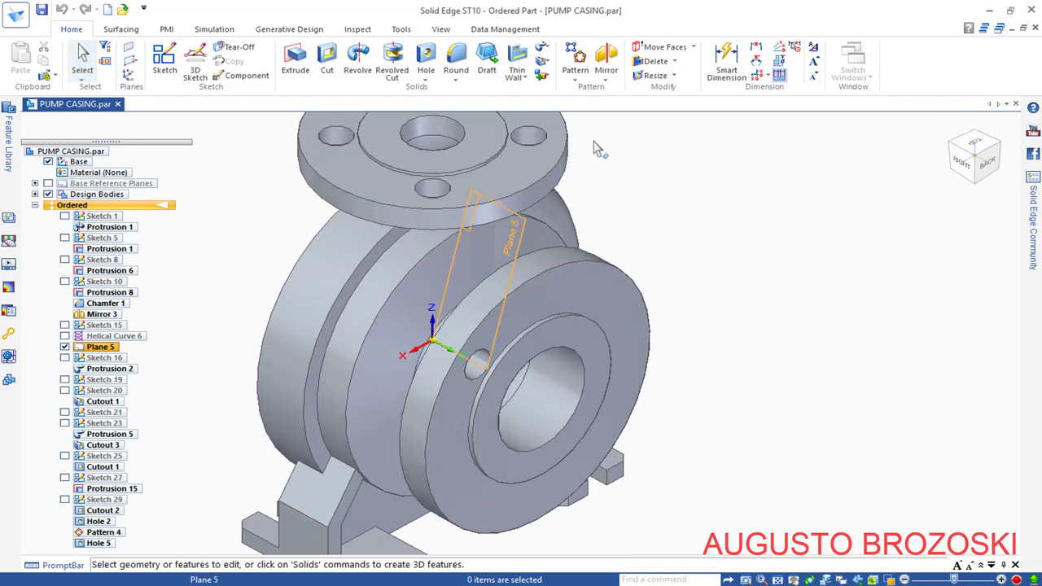
pyautogui.click(576, 55)
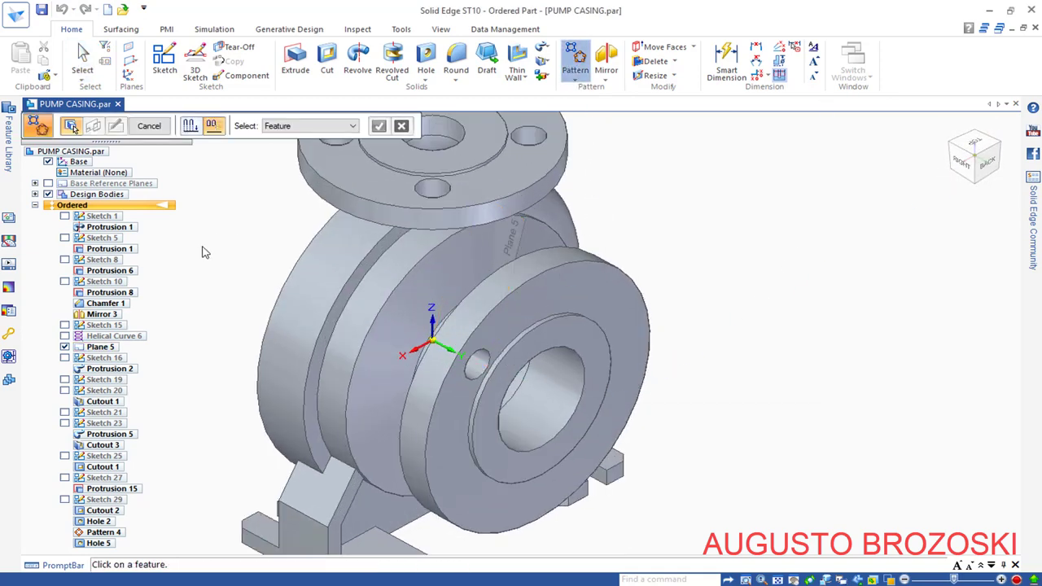
pyautogui.click(99, 543)
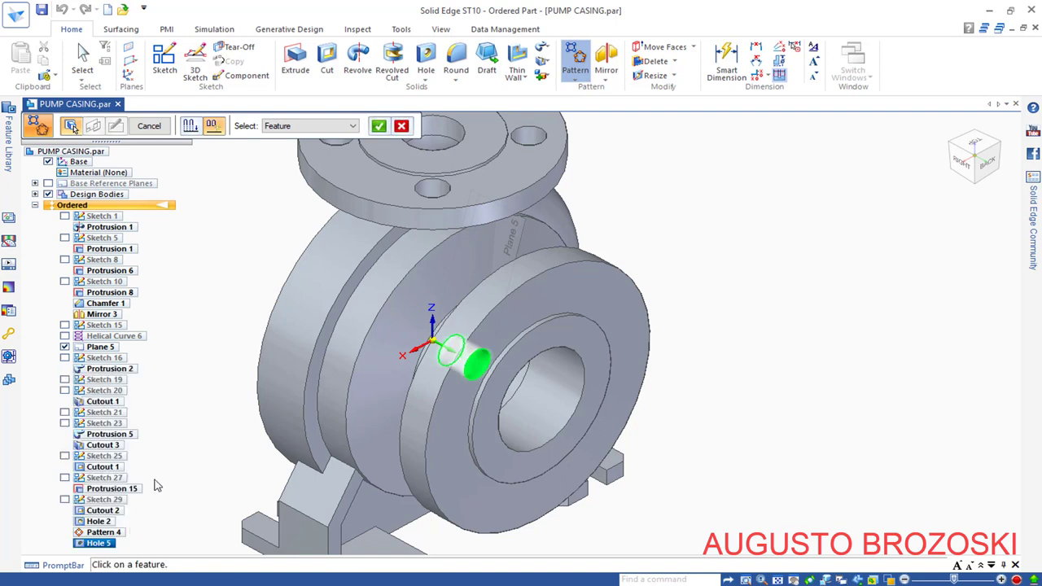
pyautogui.click(379, 128)
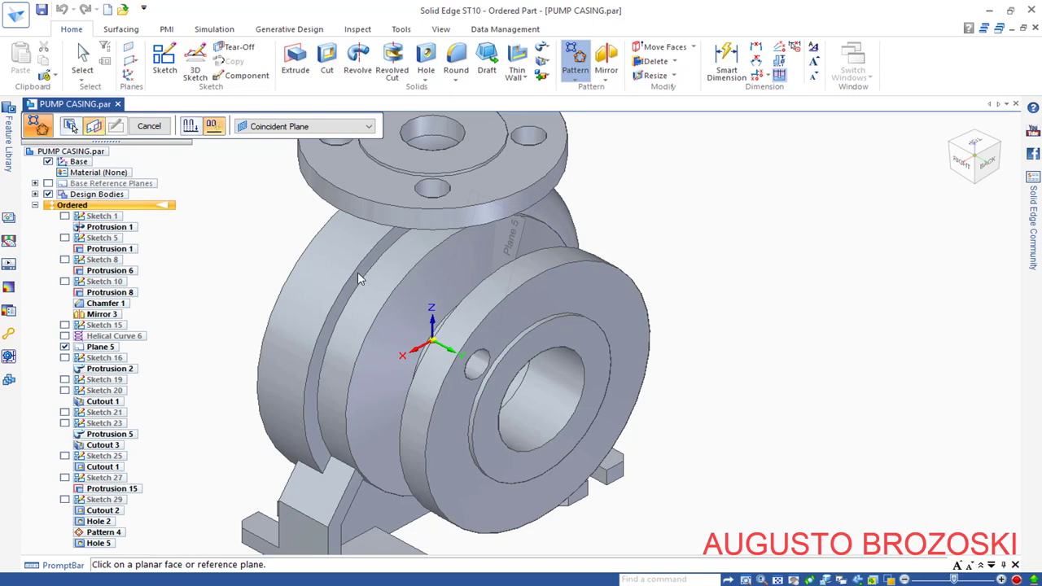
pyautogui.click(611, 307)
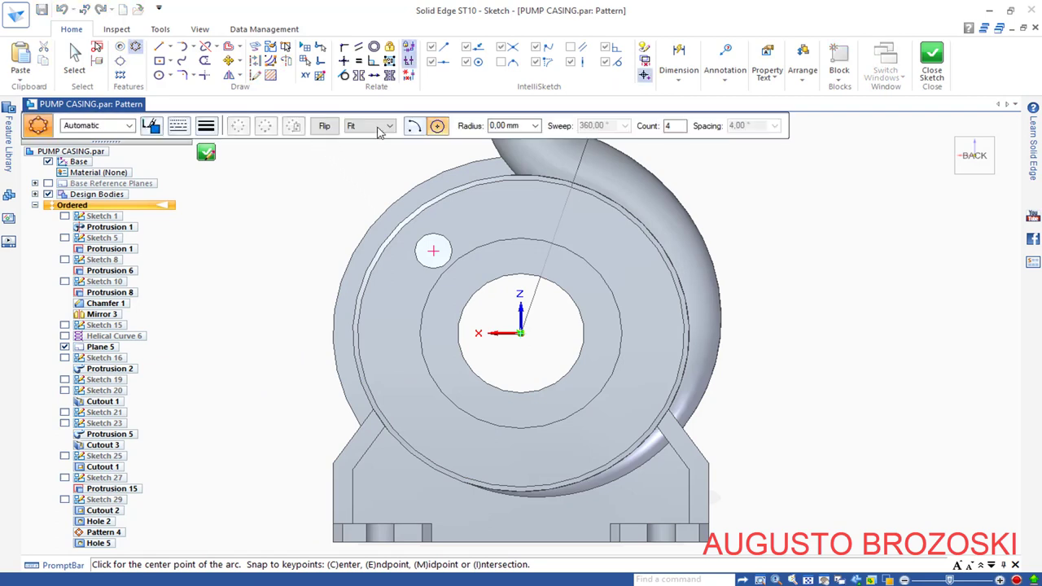
pyautogui.click(370, 126)
pyautogui.click(368, 147)
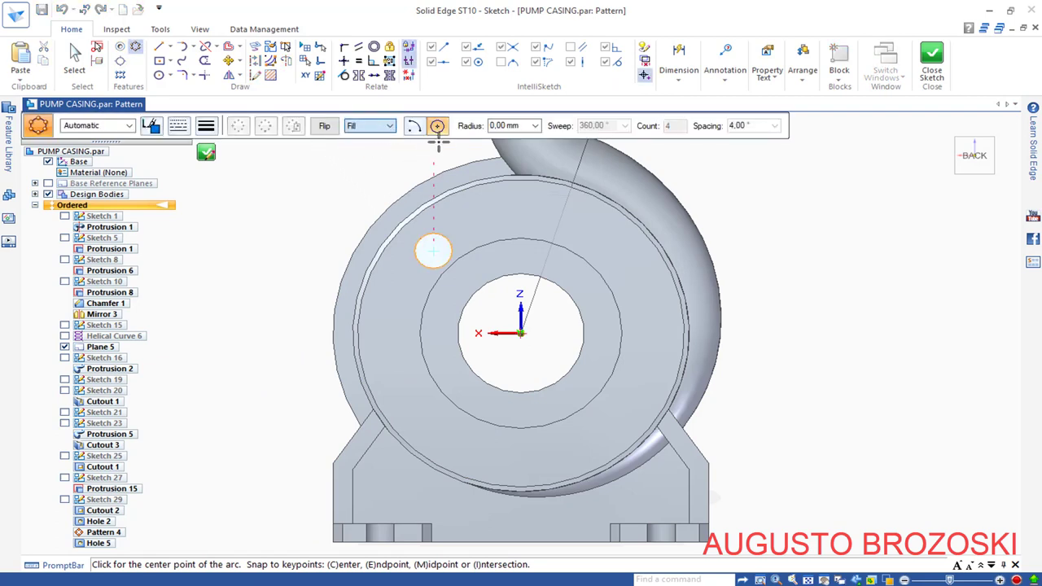
pyautogui.click(521, 333)
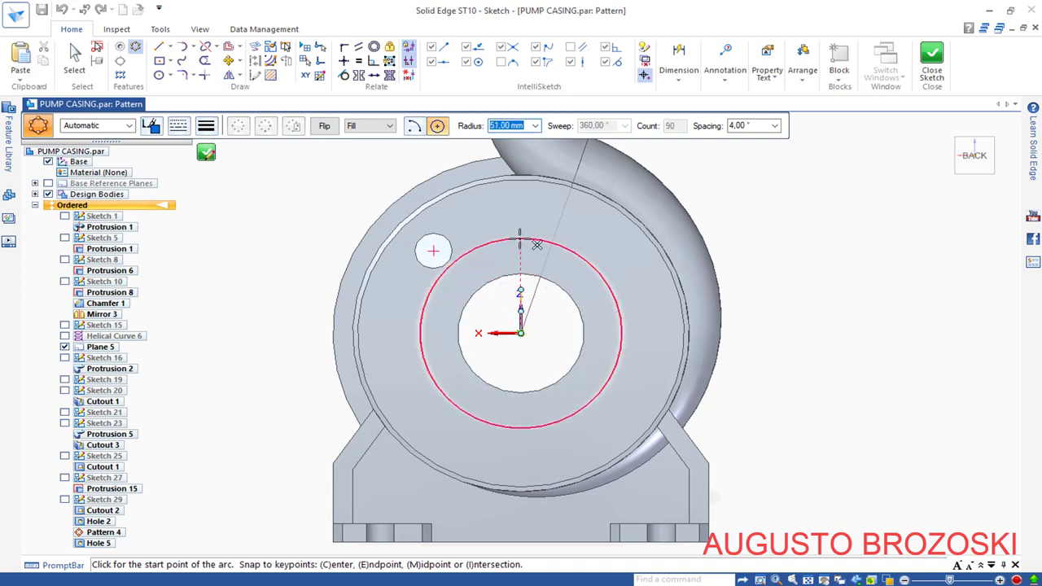
pyautogui.click(520, 239)
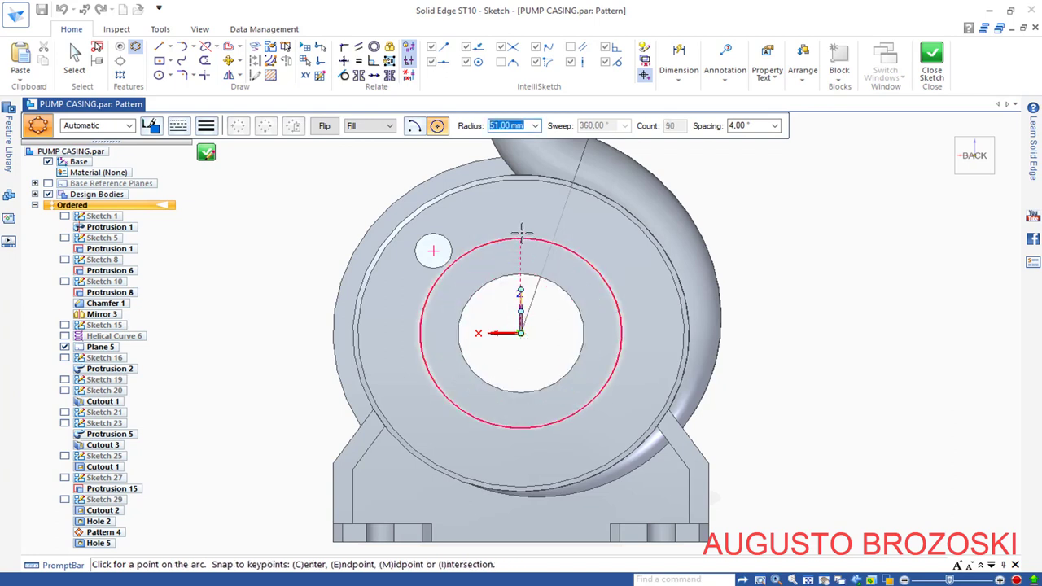
pyautogui.click(314, 232)
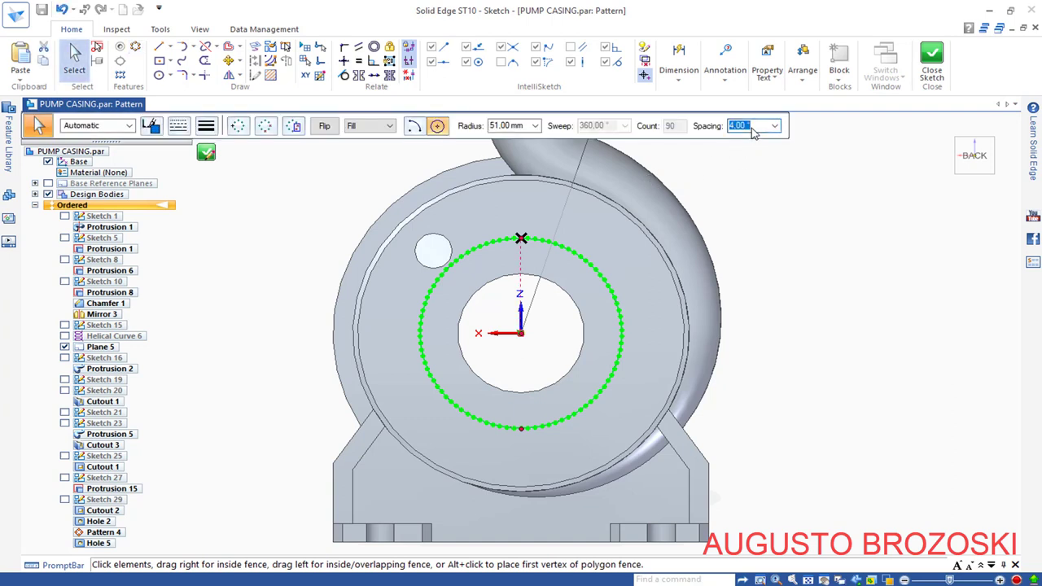
pyautogui.press('Return')
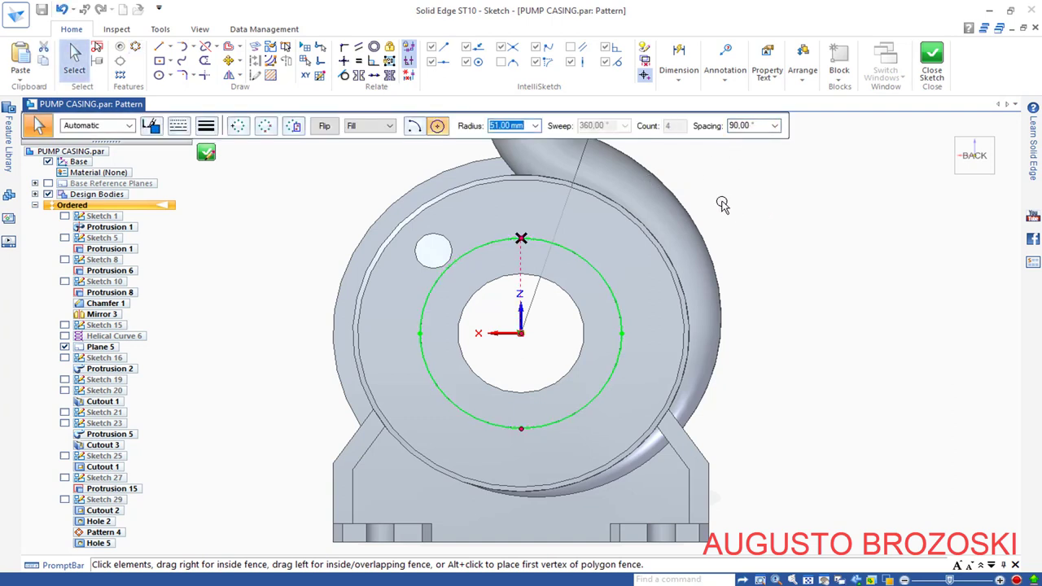
pyautogui.click(207, 153)
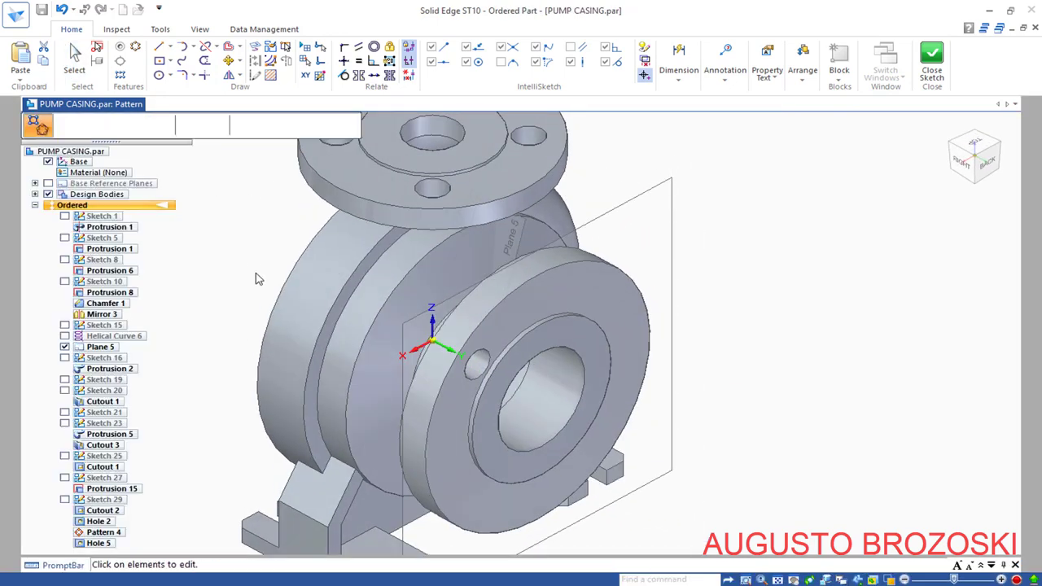
# Step: Complete Pattern 5 so four holes ring the flange, then bring up the pump drawing PDF
pyautogui.click(148, 126)
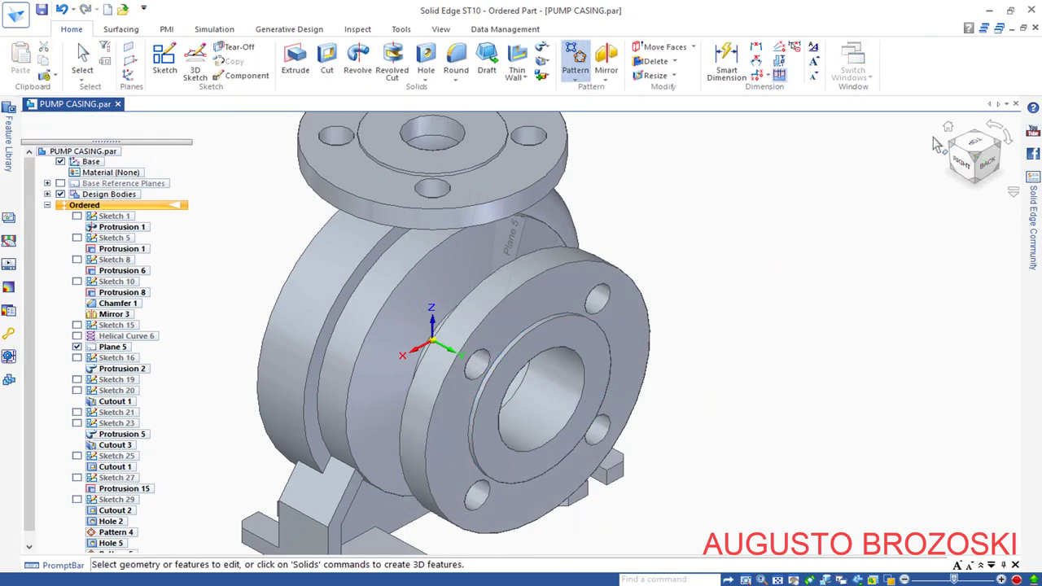
pyautogui.press('Escape')
pyautogui.click(957, 151)
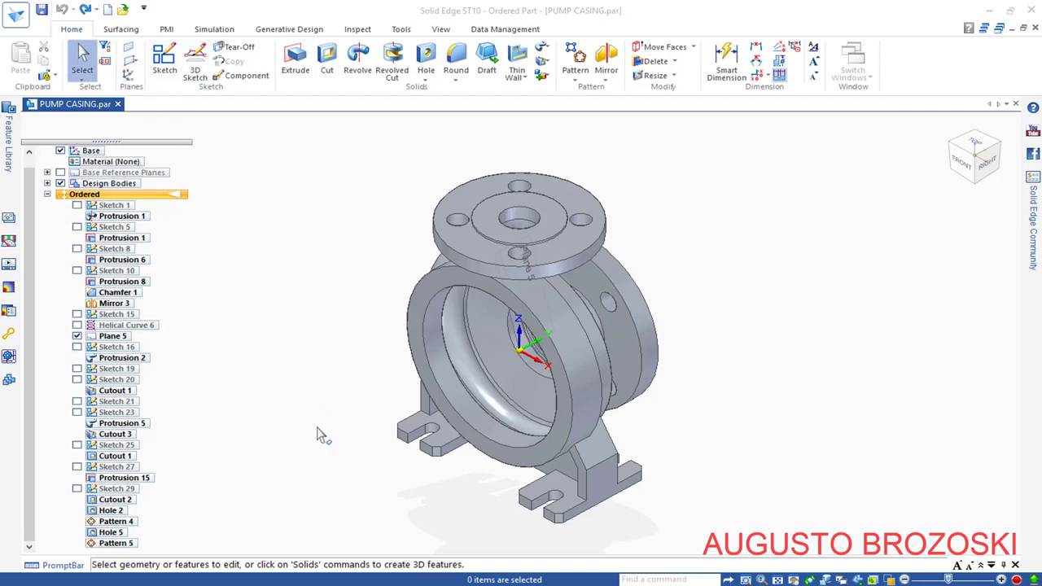
pyautogui.hotkey('alt', 'Tab')
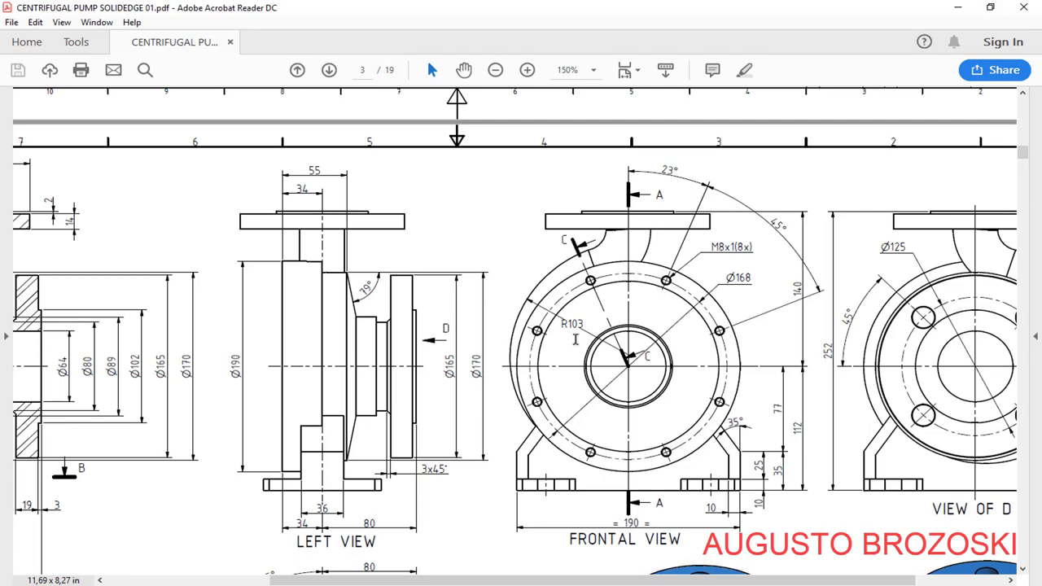
# Step: Check section C-C and the frontal view in the drawing, then minimize Acrobat
pyautogui.scroll(-10, 424, 358)
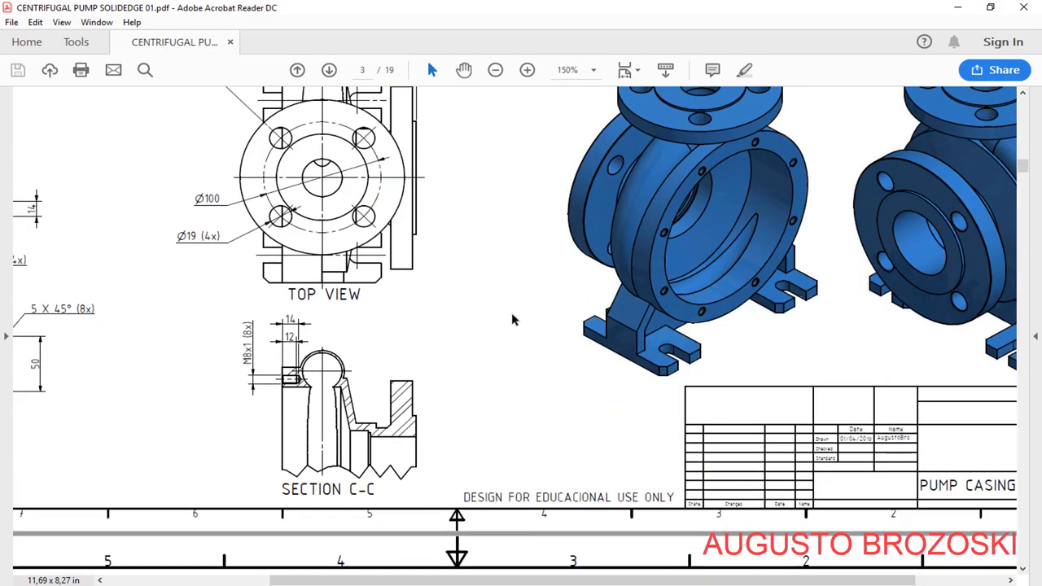
pyautogui.scroll(10, 513, 319)
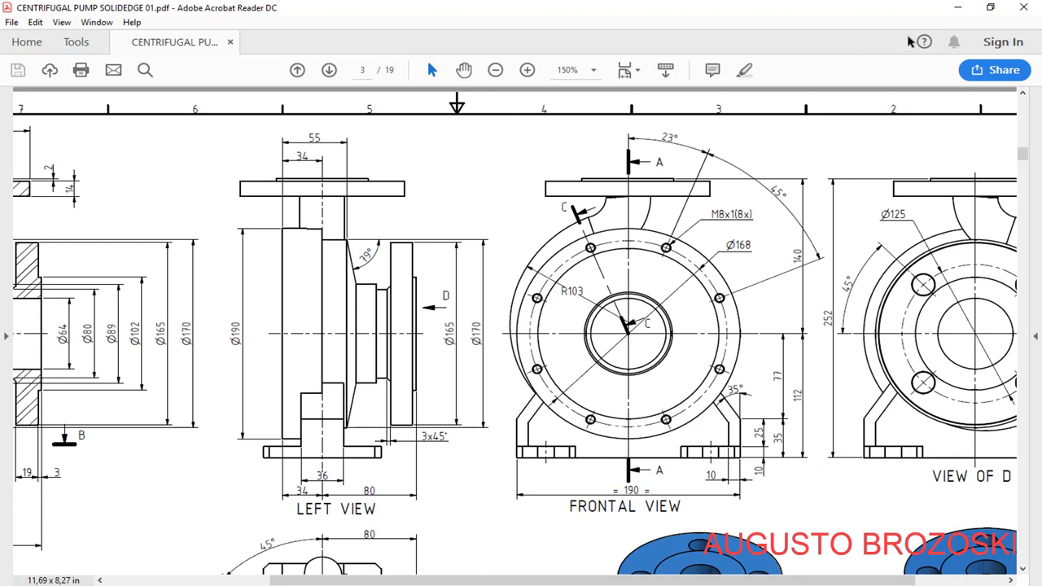
pyautogui.click(957, 7)
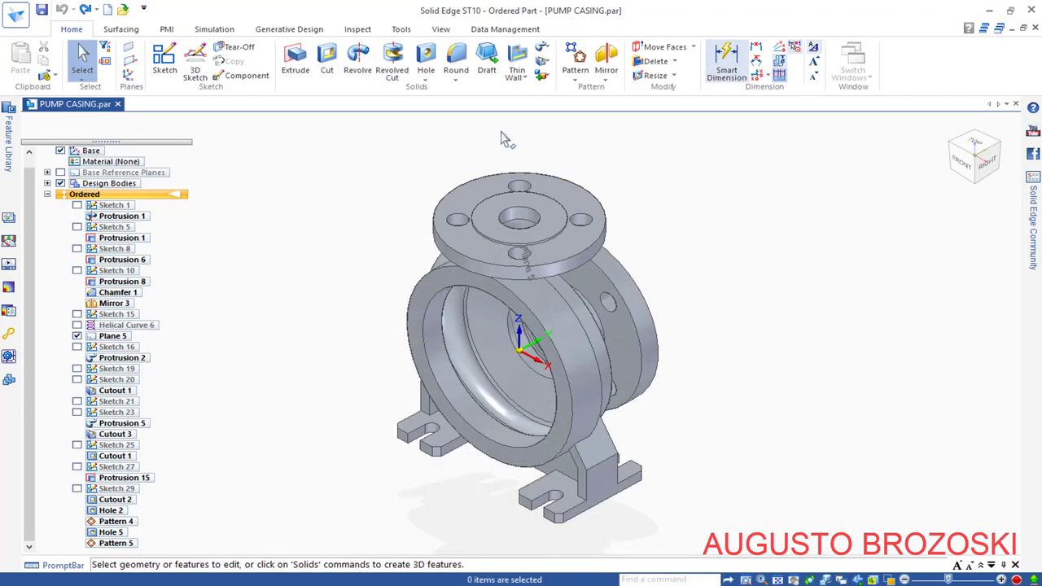
# Step: Place a hole on the front flange face and draw lines from its centre to the origin and vertically upward
pyautogui.click(426, 63)
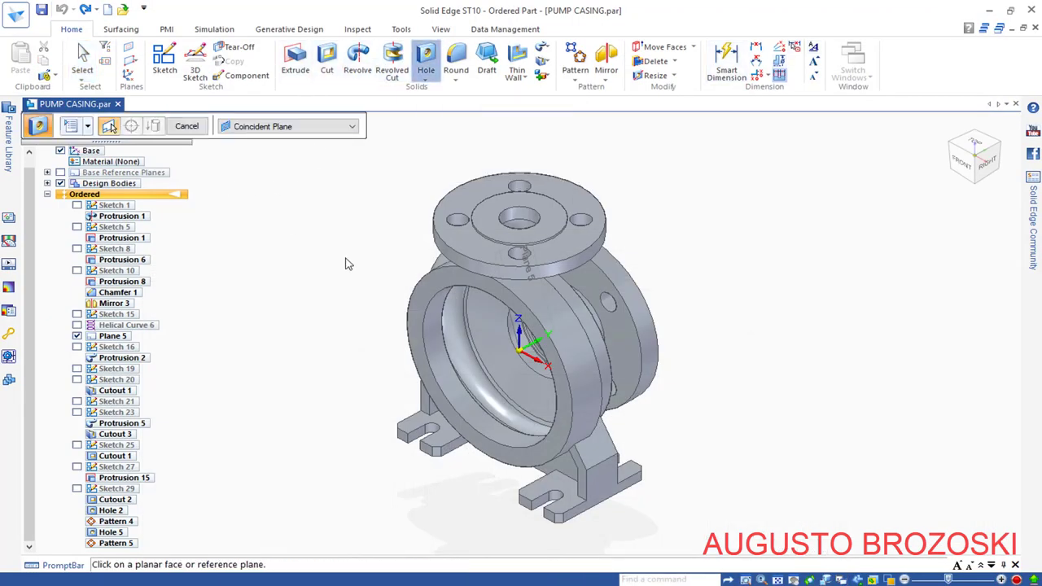
pyautogui.click(428, 286)
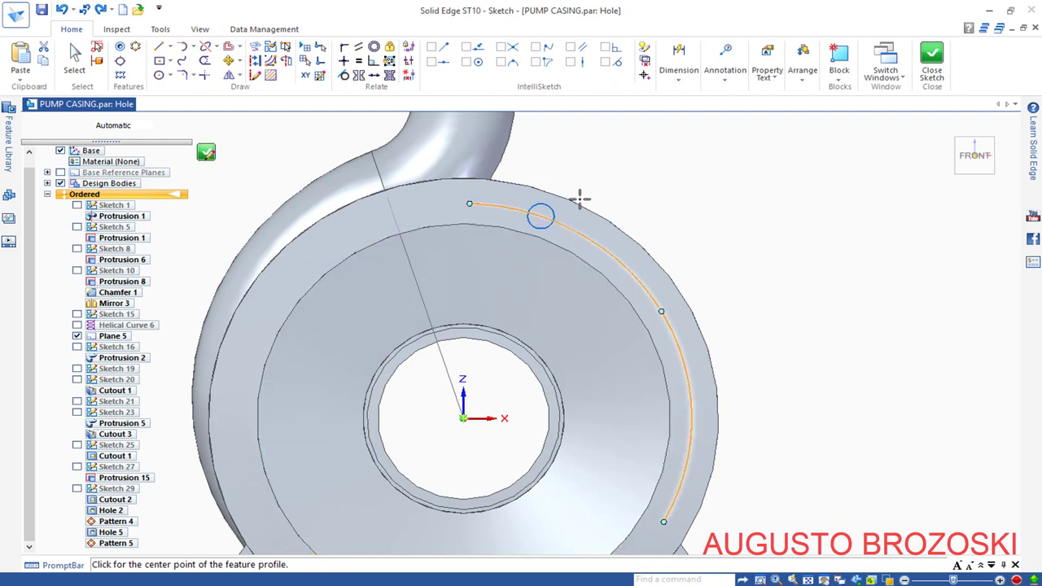
pyautogui.click(663, 165)
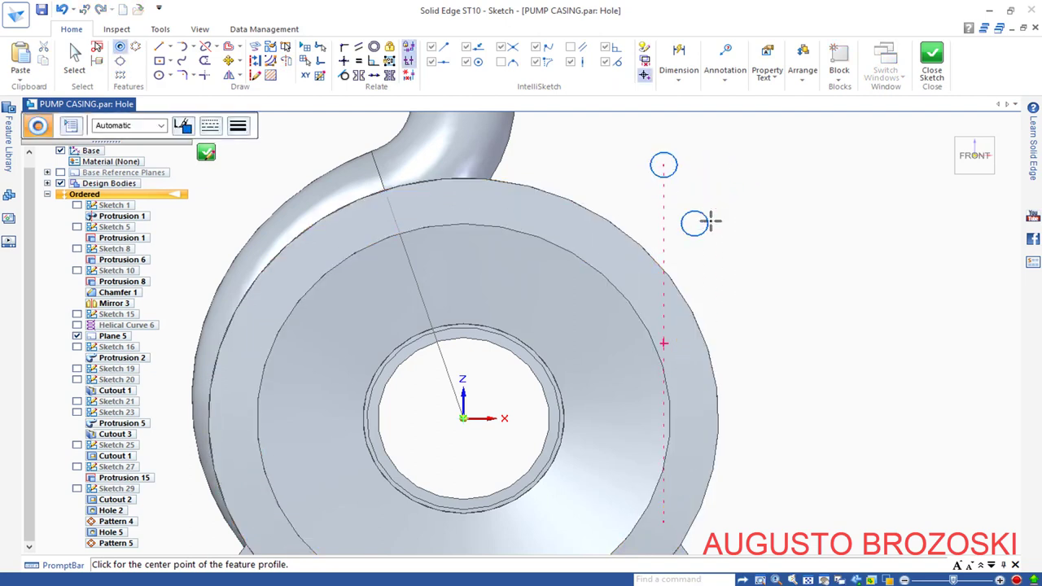
pyautogui.press('Escape')
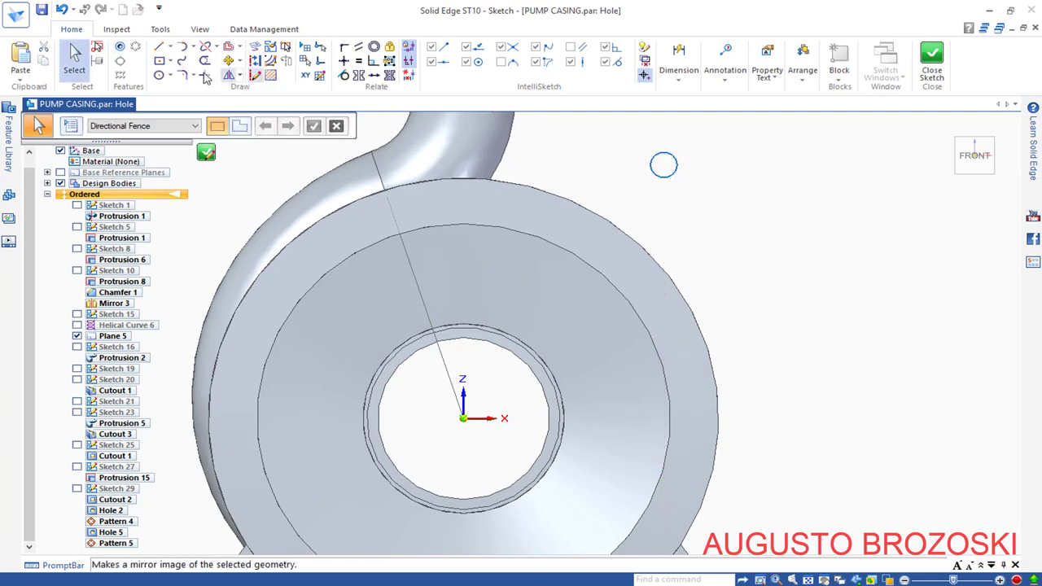
pyautogui.click(158, 46)
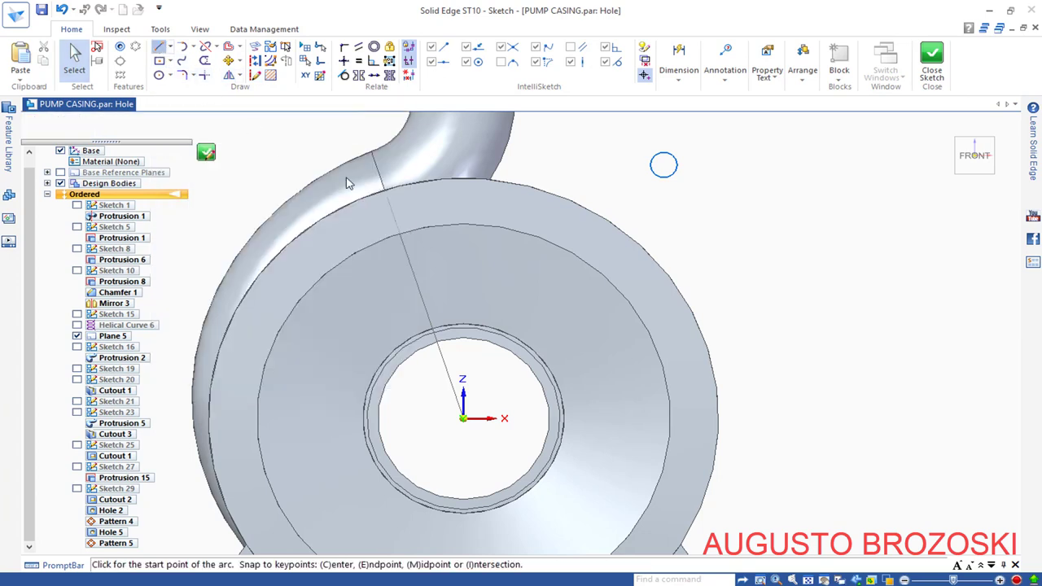
pyautogui.click(663, 165)
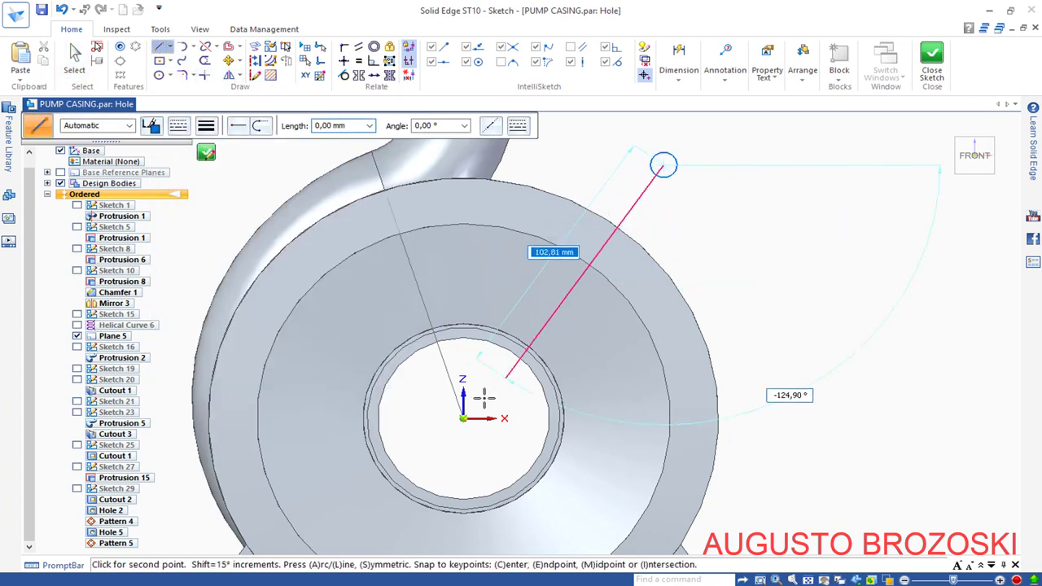
pyautogui.click(462, 418)
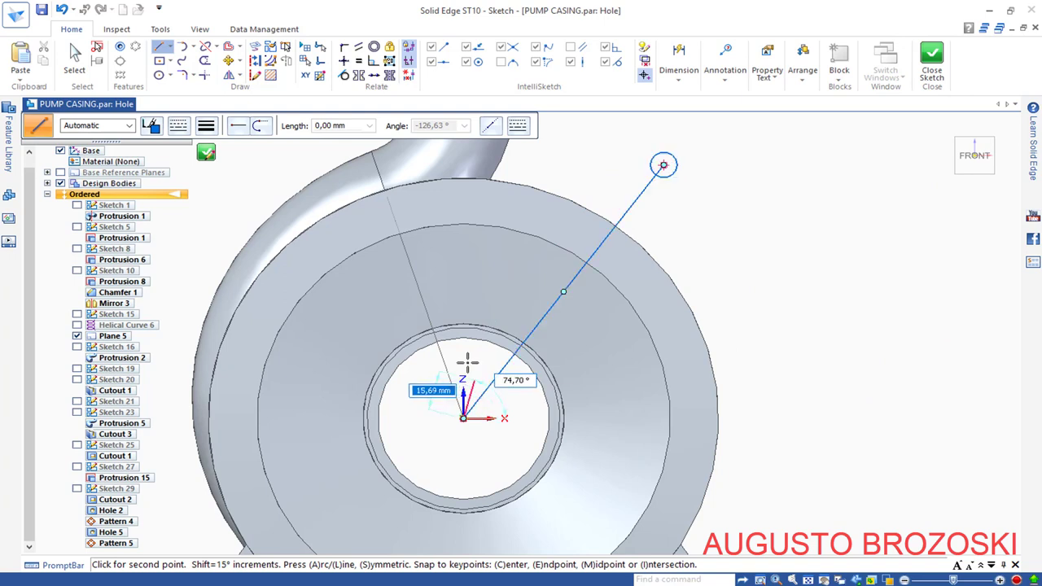
pyautogui.click(463, 223)
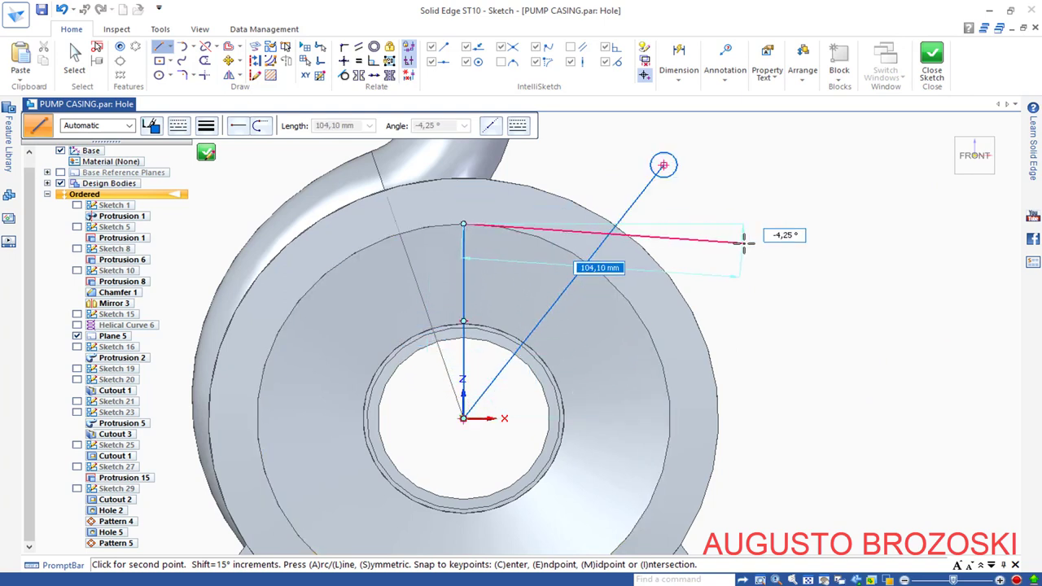
pyautogui.press('Escape')
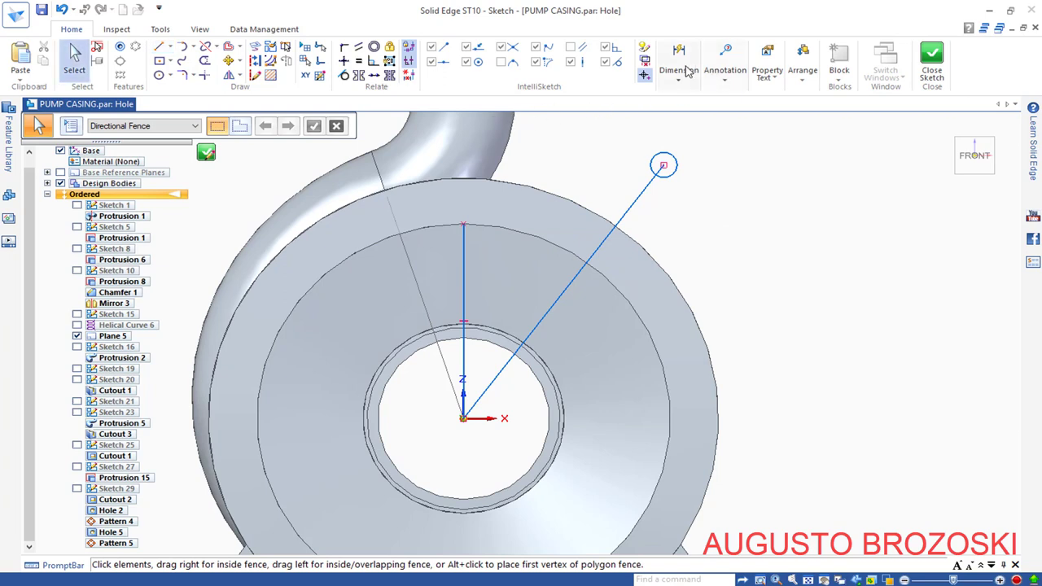
# Step: Dimension the angle between the vertical and hole lines as 22,5°
pyautogui.click(688, 72)
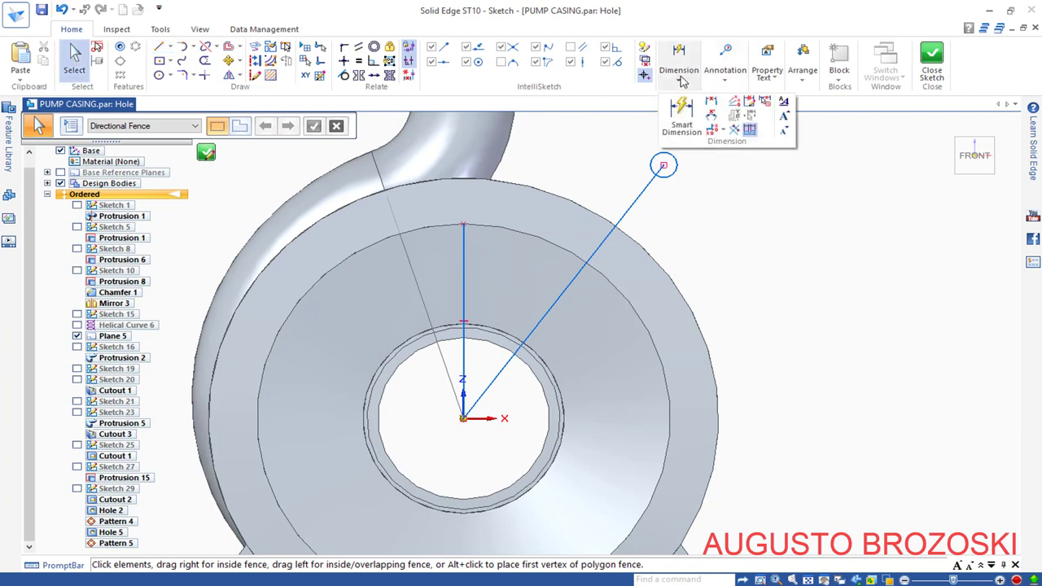
pyautogui.click(712, 120)
pyautogui.click(465, 270)
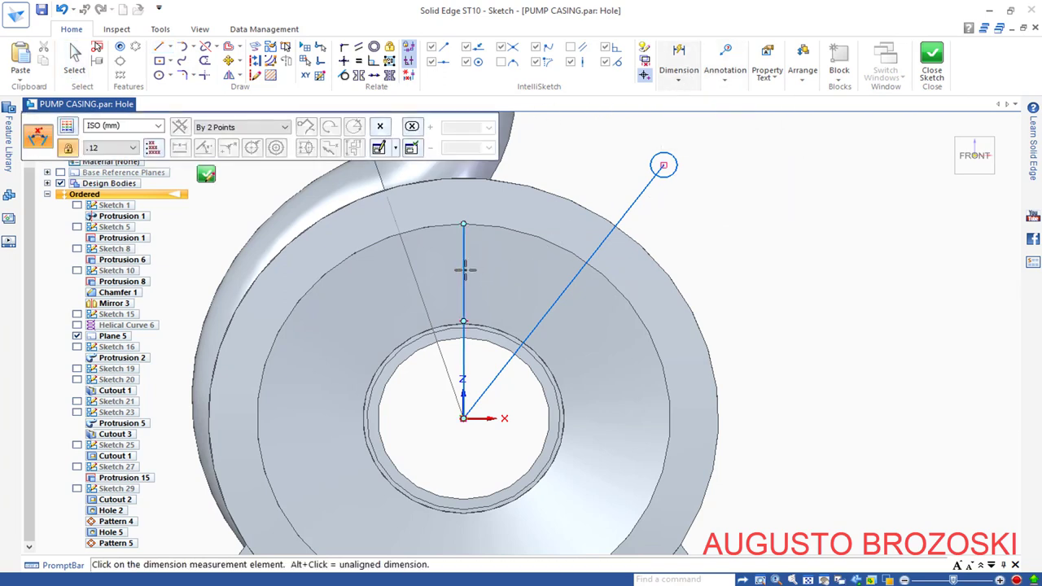
pyautogui.click(551, 294)
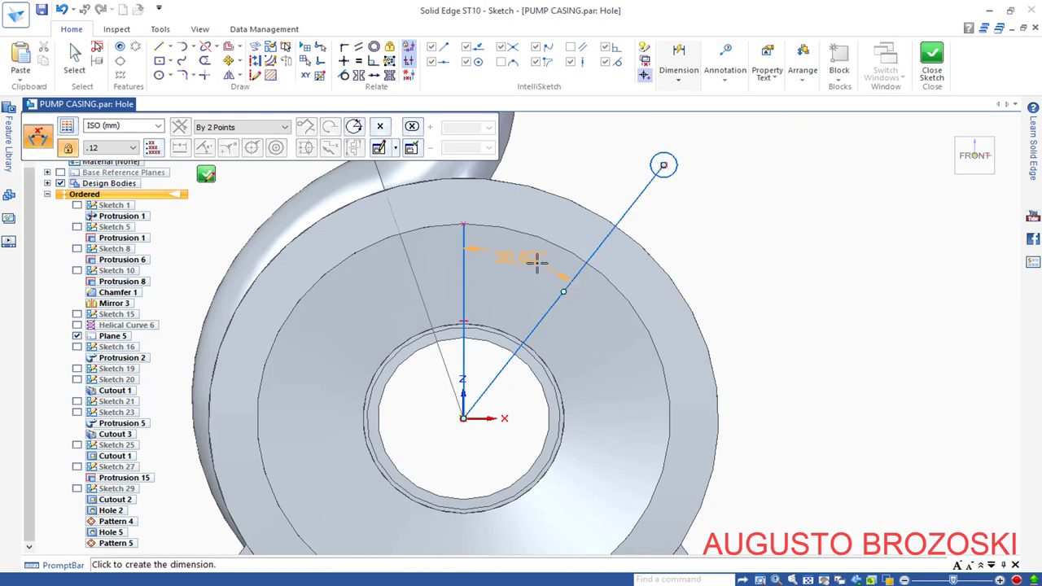
pyautogui.click(537, 259)
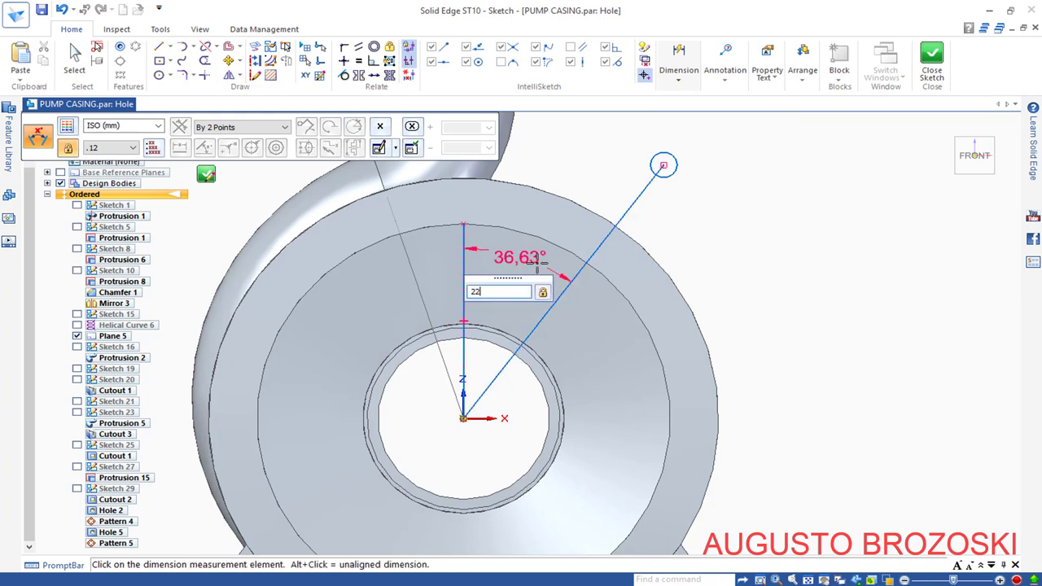
pyautogui.press('Return')
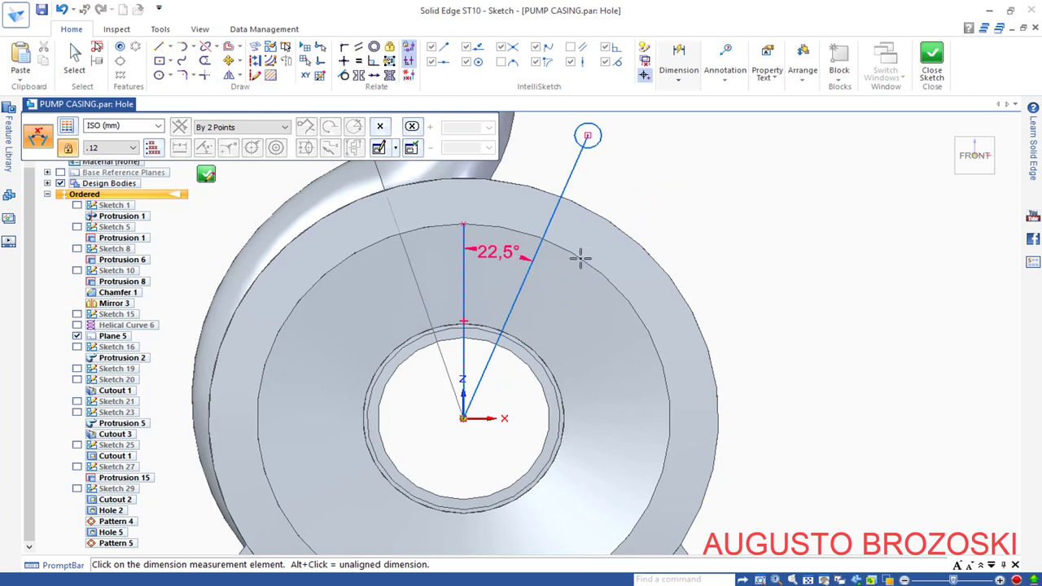
# Step: Dimension the centre-to-hole line as 84 mm and close the hole sketch
pyautogui.click(677, 79)
pyautogui.click(682, 118)
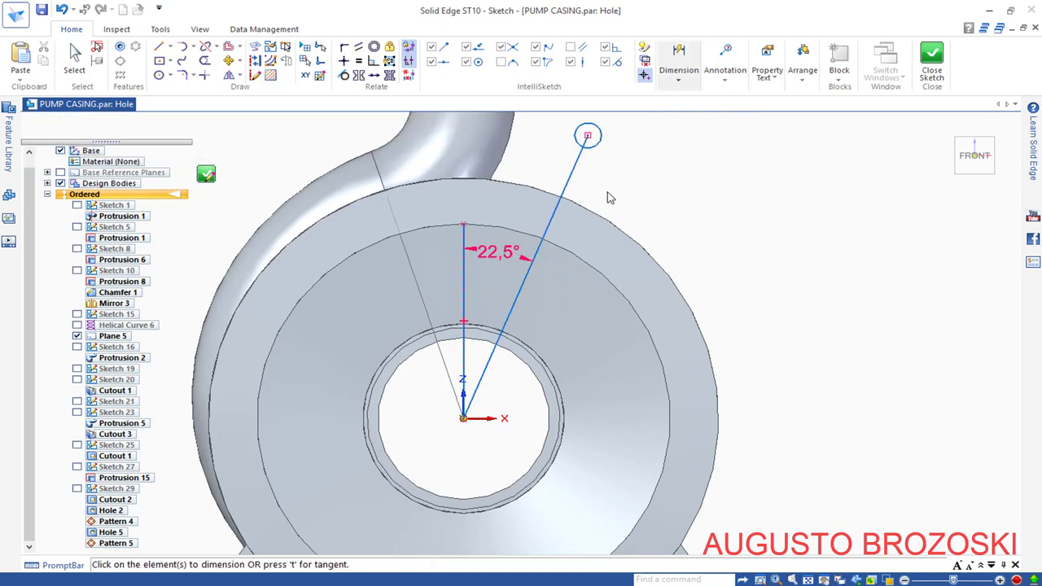
pyautogui.click(576, 170)
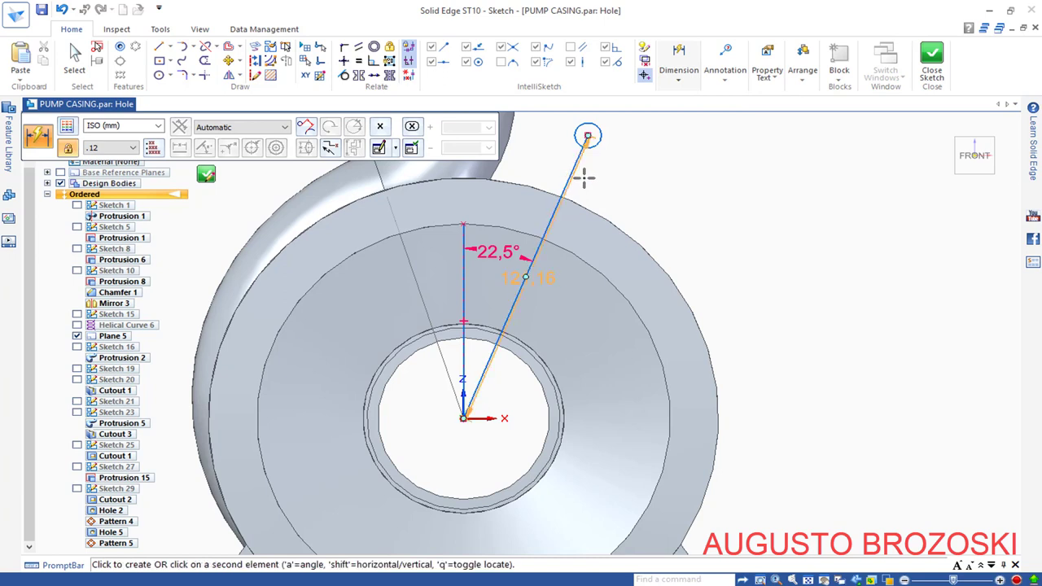
pyautogui.click(594, 184)
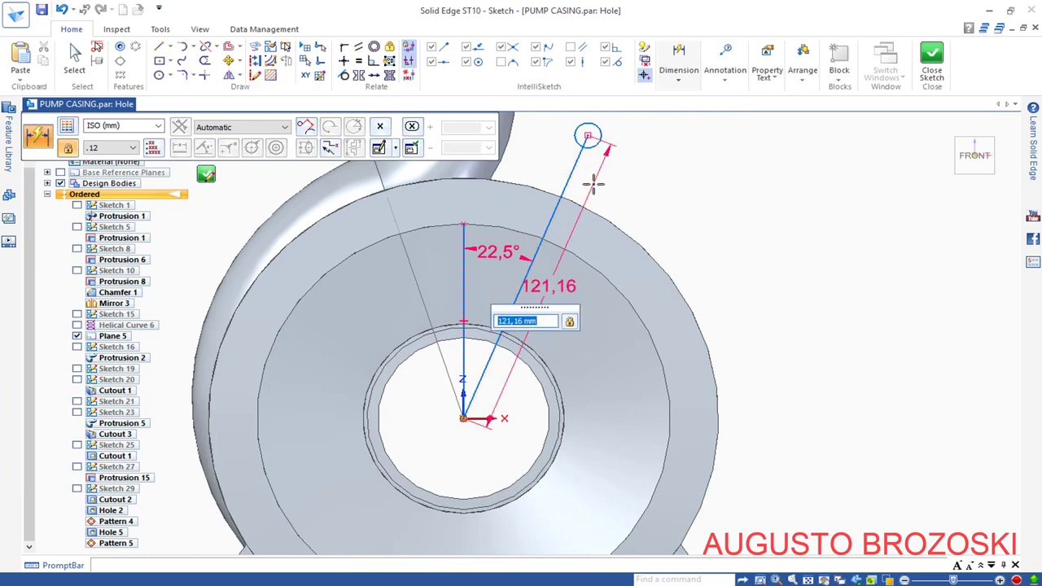
pyautogui.write('84')
pyautogui.press('Return')
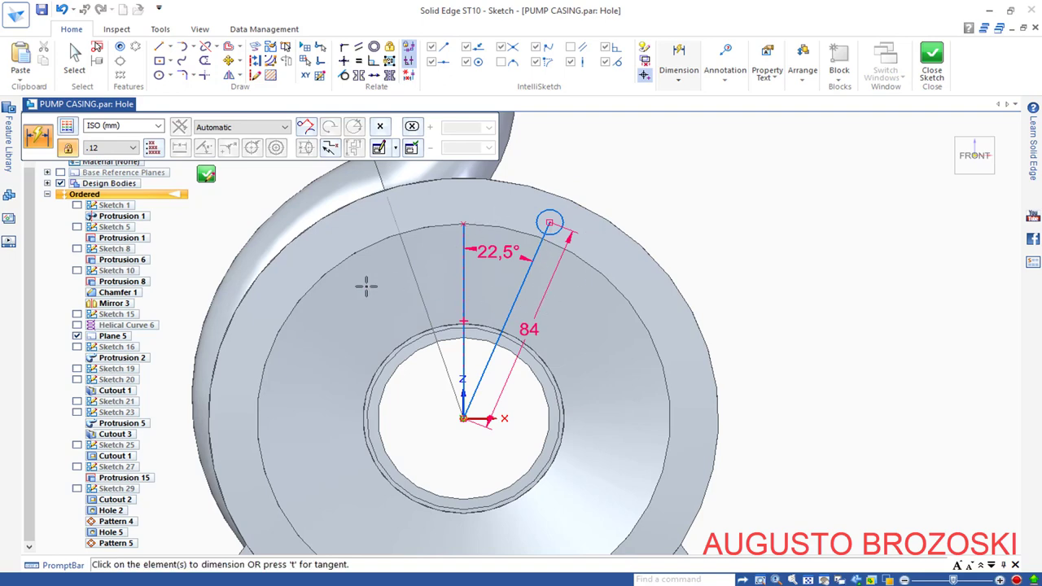
pyautogui.click(344, 306)
pyautogui.click(207, 177)
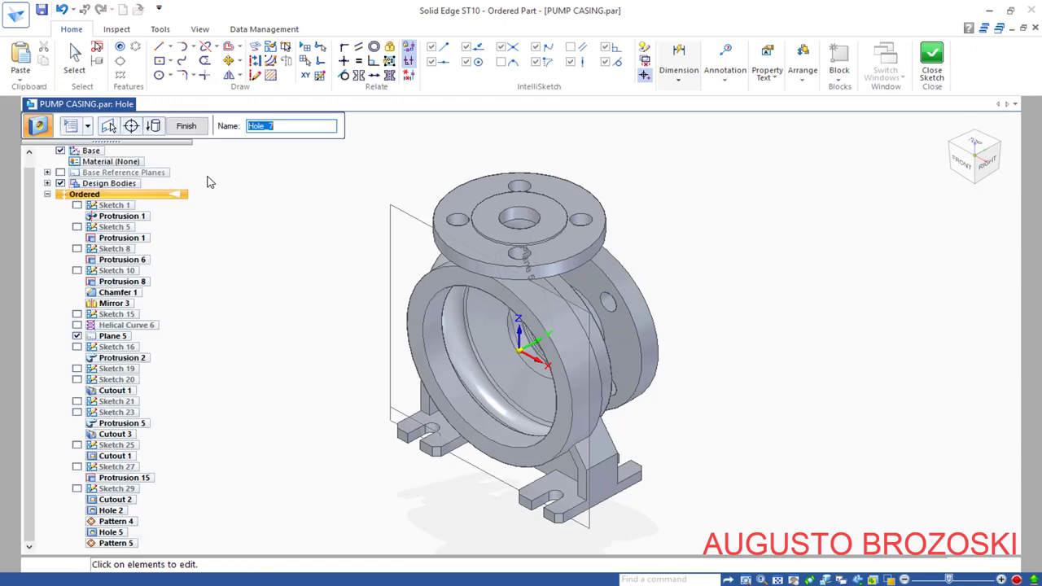
# Step: Make the hole an ISO Metric M8 threaded hole with finite extent, selecting its depth value
pyautogui.click(72, 128)
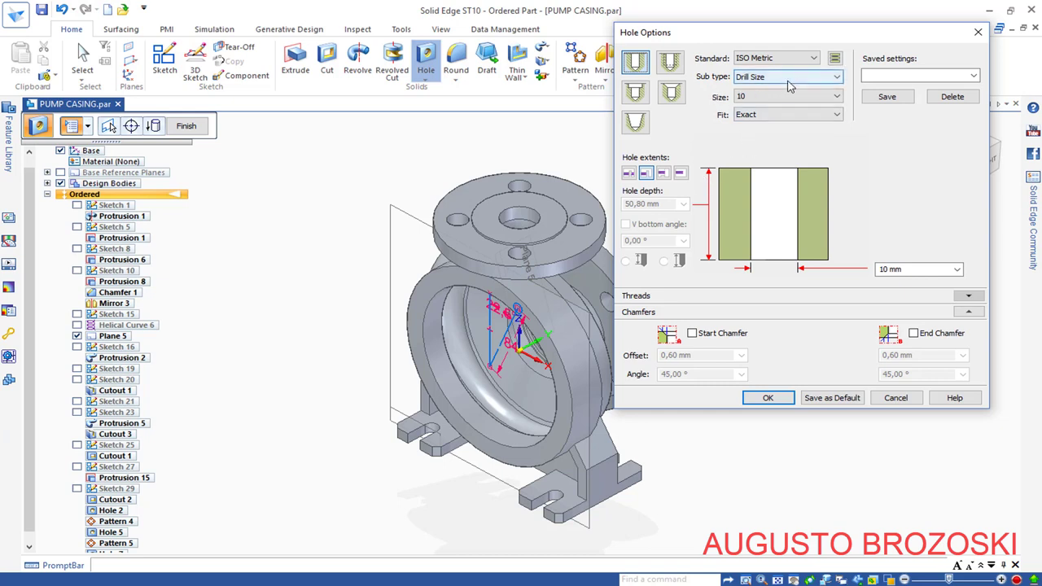
pyautogui.click(833, 77)
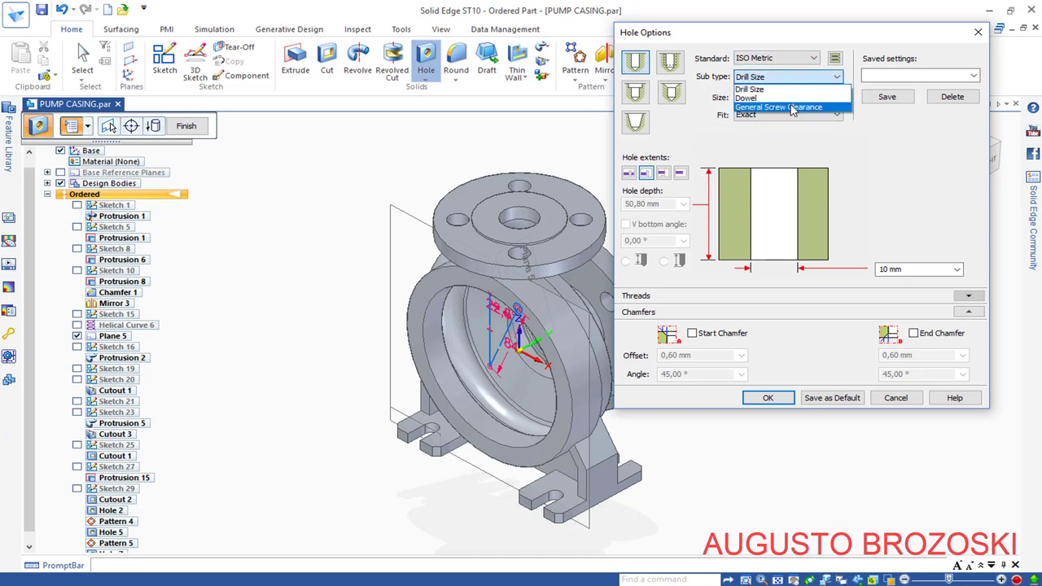
pyautogui.click(670, 72)
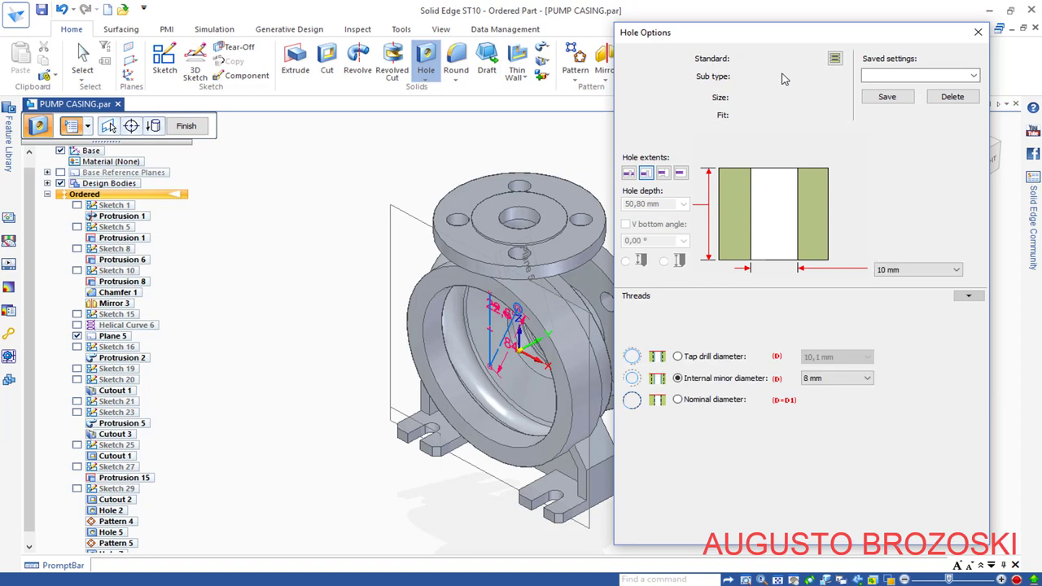
pyautogui.click(836, 96)
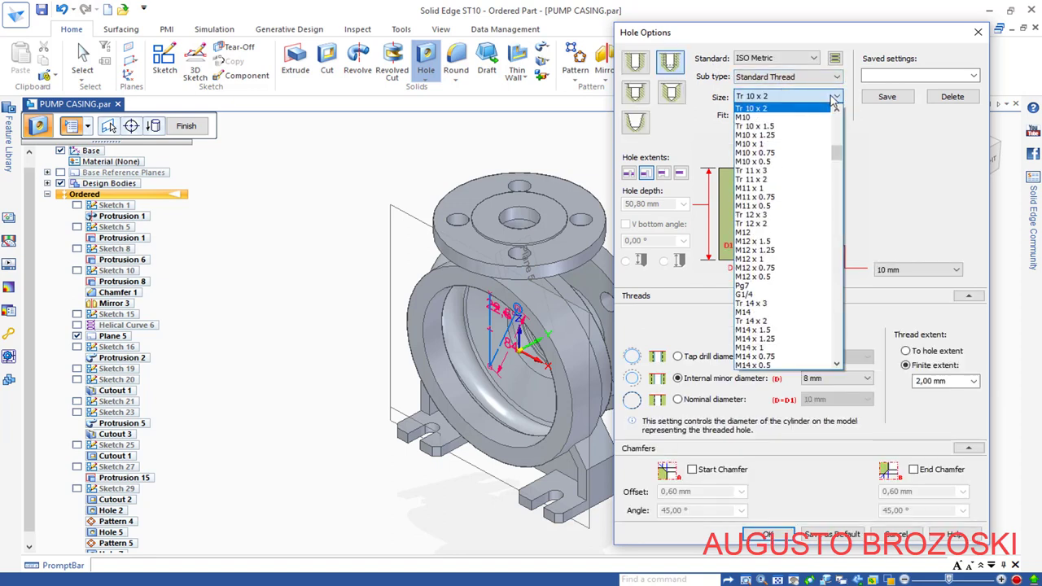
pyautogui.scroll(2, 798, 171)
pyautogui.scroll(5, 798, 171)
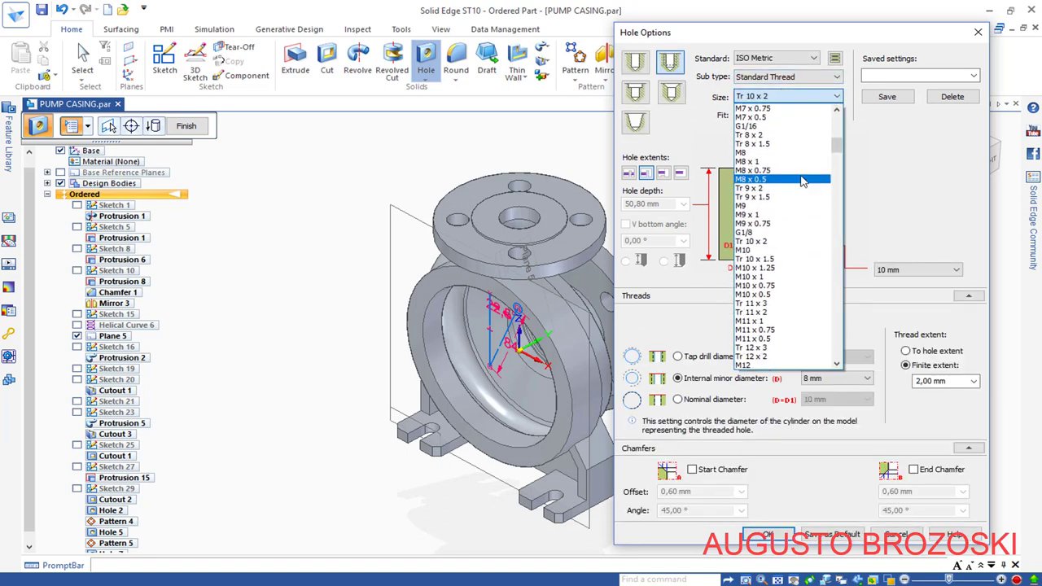
pyautogui.click(767, 153)
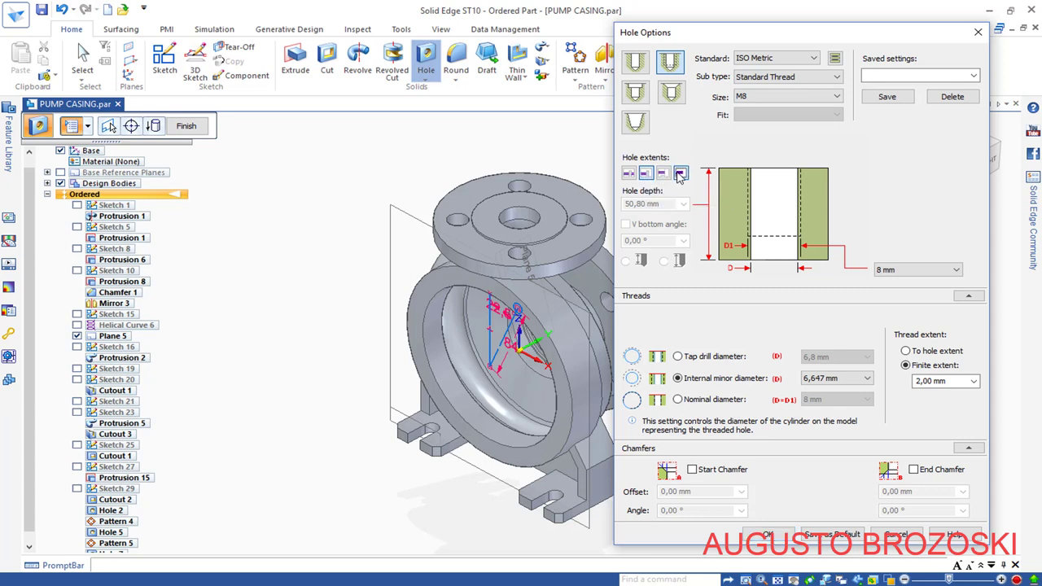
pyautogui.click(681, 174)
pyautogui.click(665, 204)
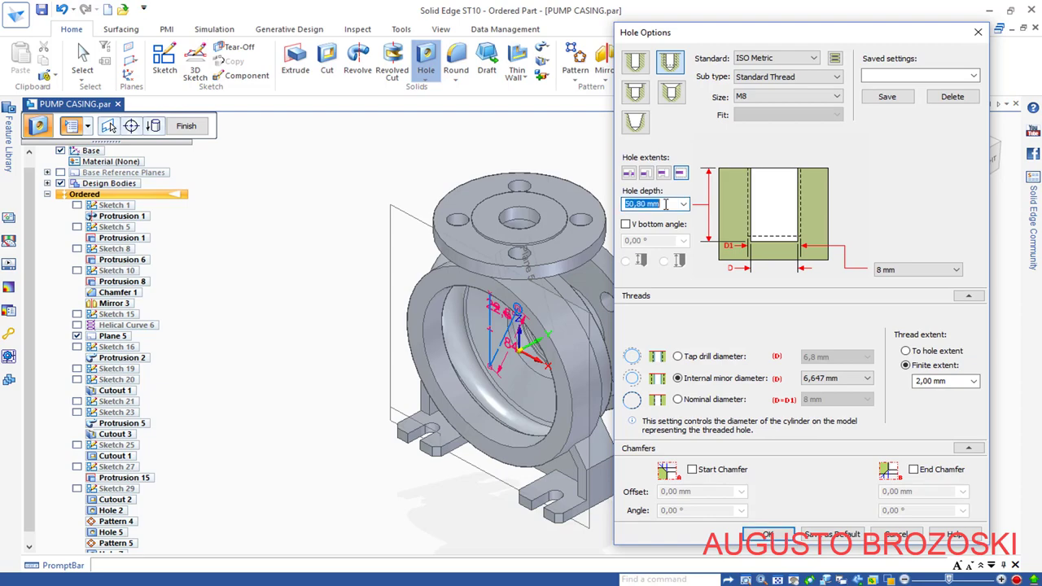
# Step: Read the 14 and 12 M8x1 depths in Section C-C of the drawing, then return to Solid Edge
pyautogui.hotkey('alt', 'Tab')
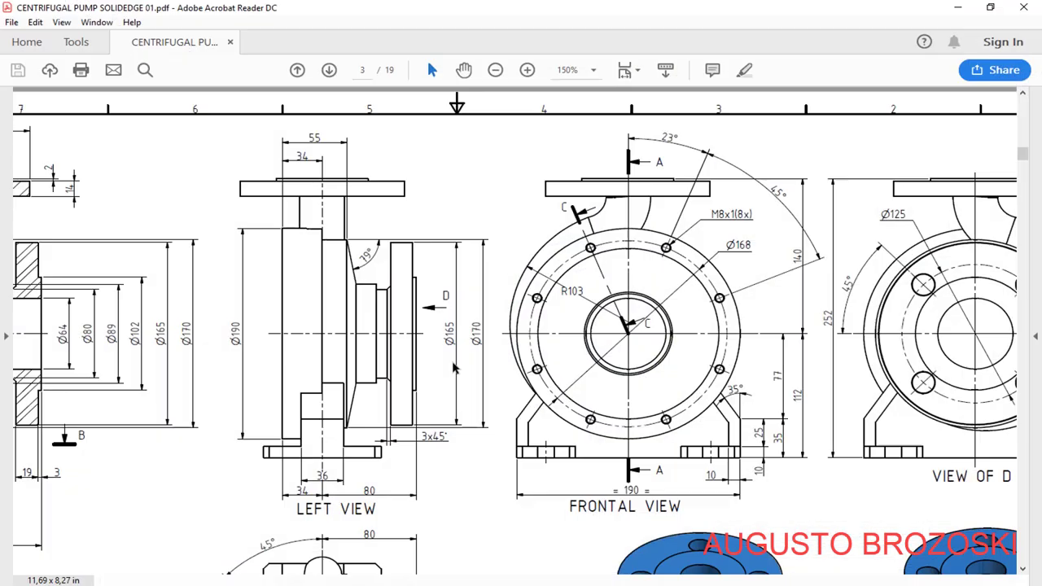
pyautogui.scroll(-5, 456, 391)
pyautogui.scroll(-3, 453, 418)
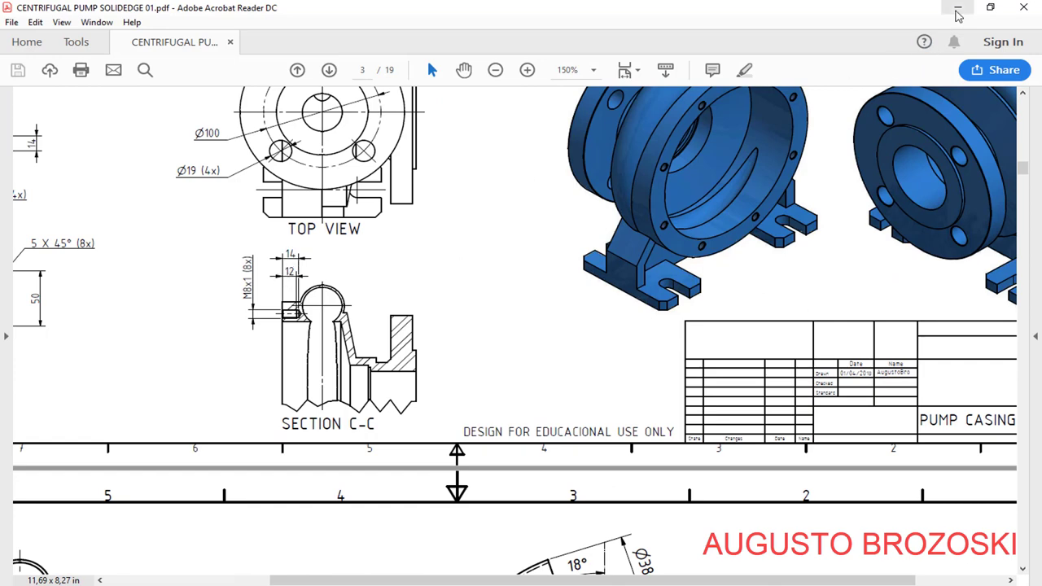
pyautogui.hotkey('alt', 'Tab')
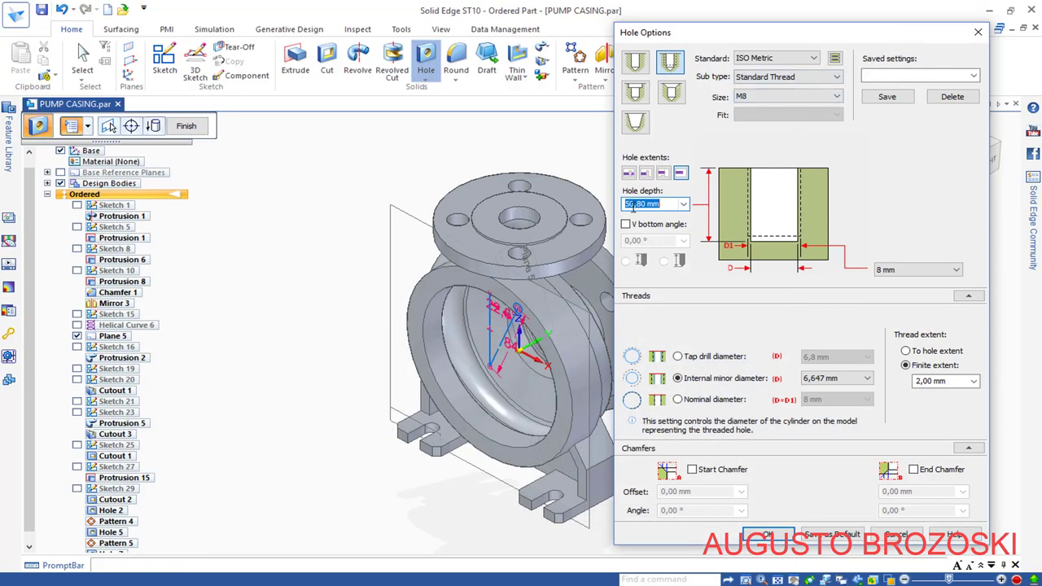
# Step: Set hole depth 14 mm with a 118° V bottom, thread to full hole extent, and accept
pyautogui.write('14,')
pyautogui.click(626, 225)
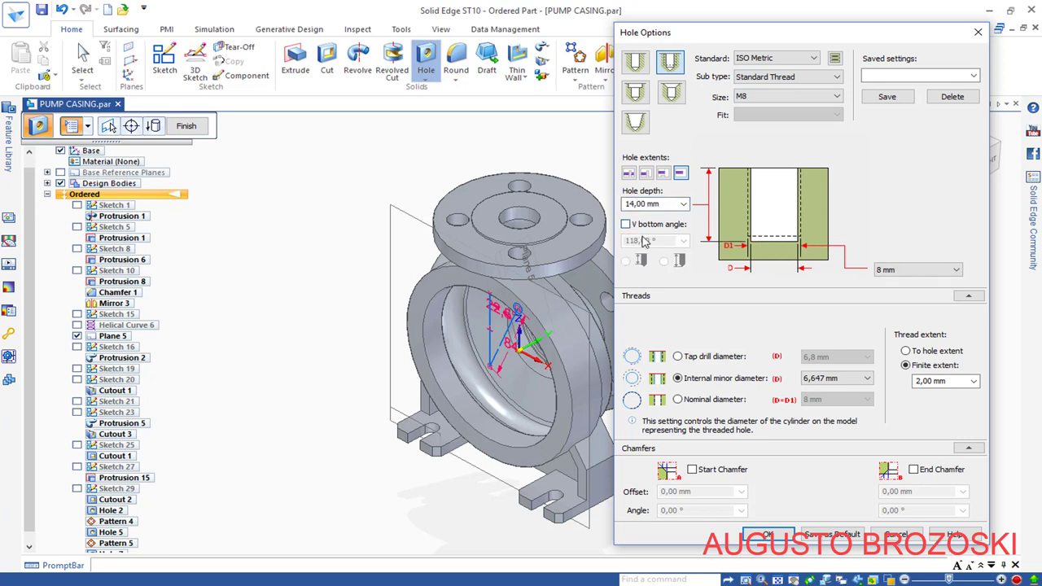
pyautogui.click(626, 225)
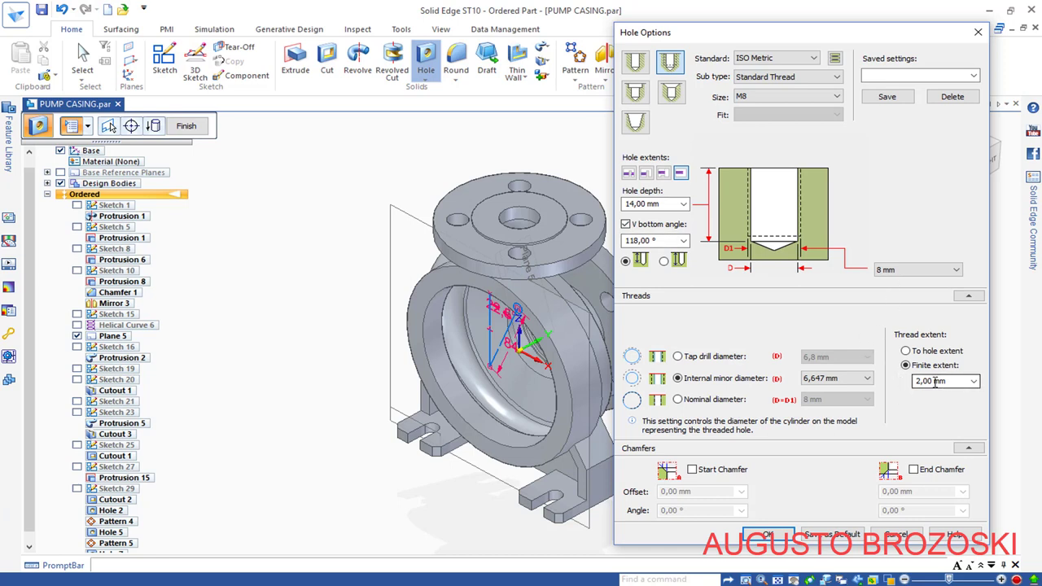
pyautogui.click(905, 351)
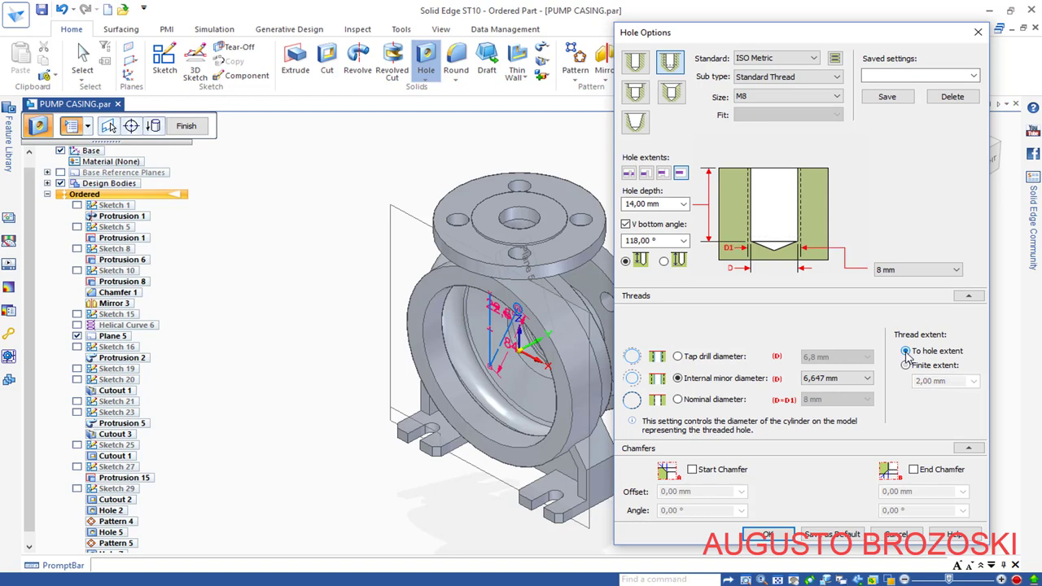
pyautogui.click(769, 535)
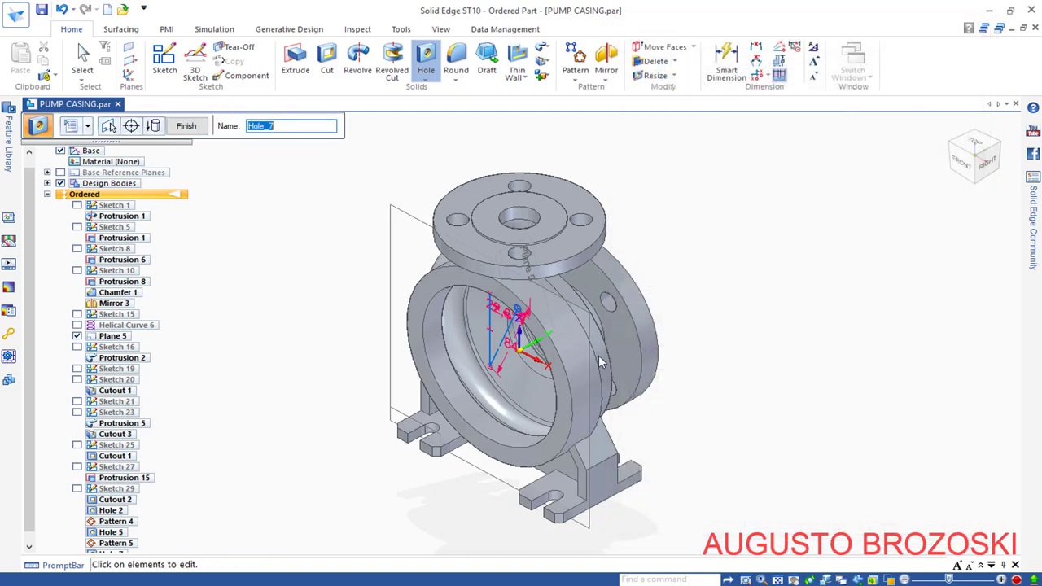
# Step: Finish the threaded M8 Hole 7 and fit the casing in view
pyautogui.scroll(10, 513, 322)
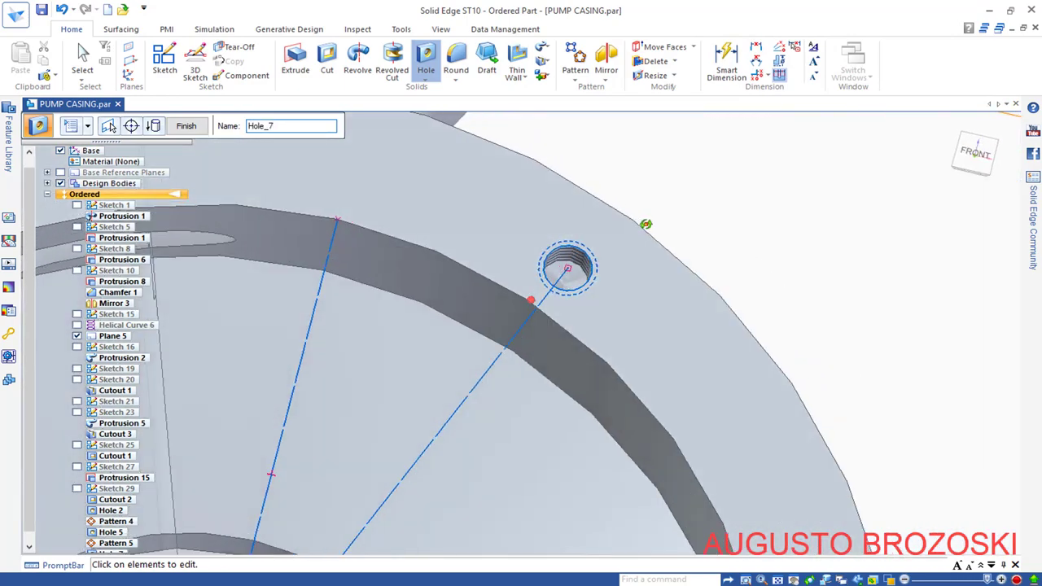
pyautogui.moveTo(456, 326); pyautogui.dragTo(429, 195, button='middle')
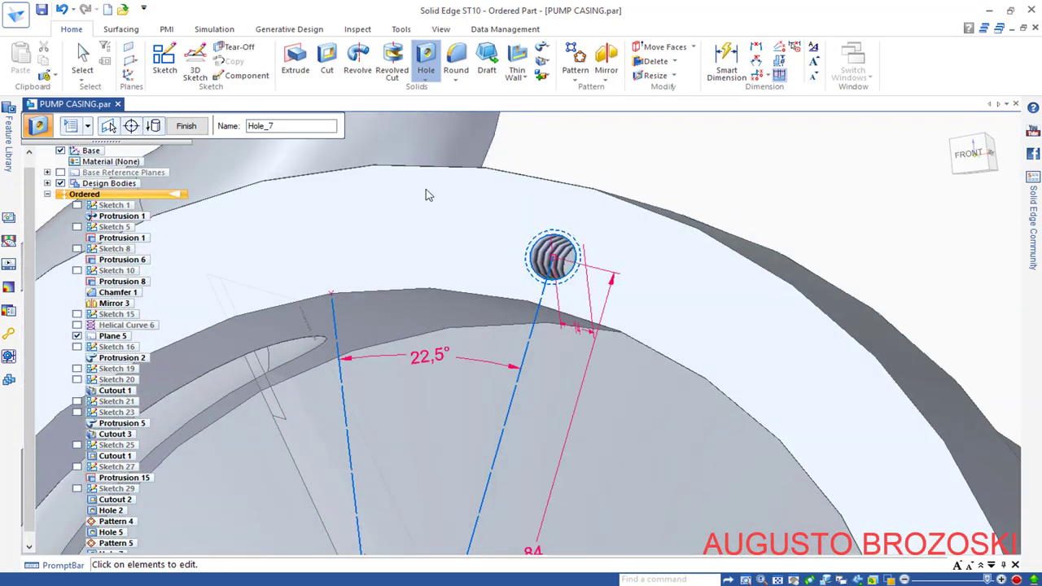
pyautogui.click(188, 128)
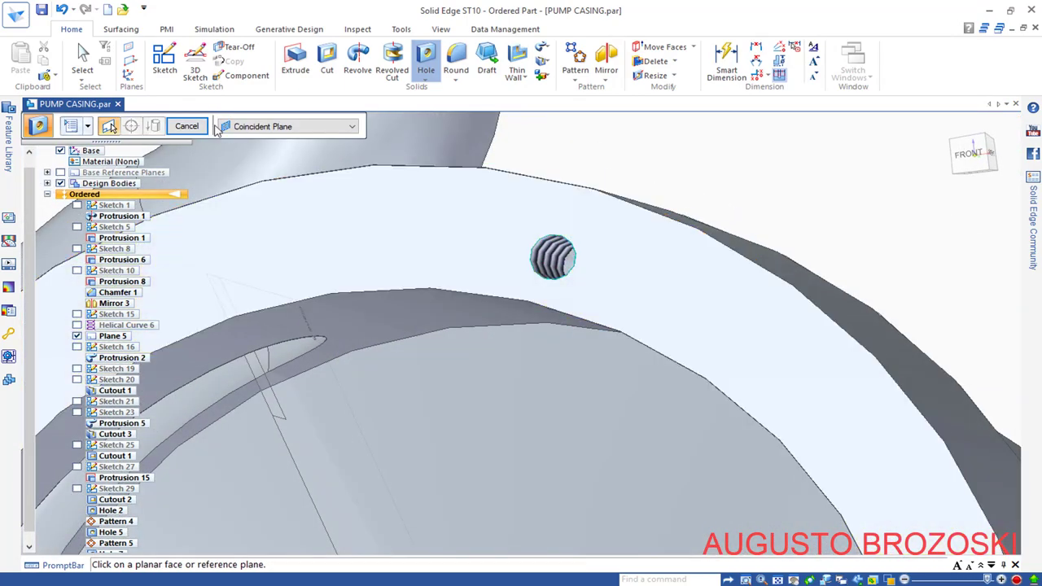
pyautogui.press('Escape')
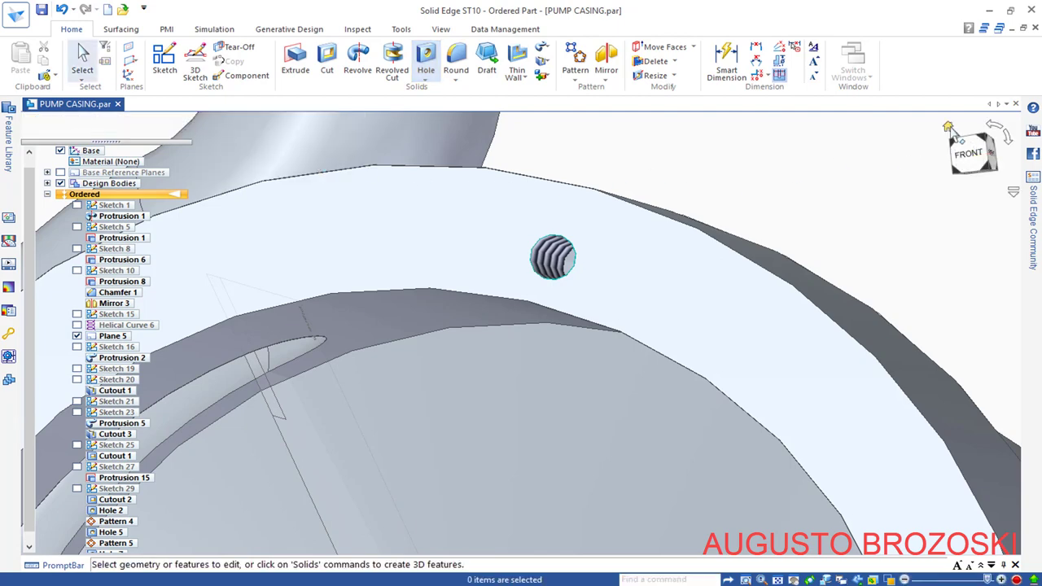
pyautogui.hotkey('ctrl', 'i')
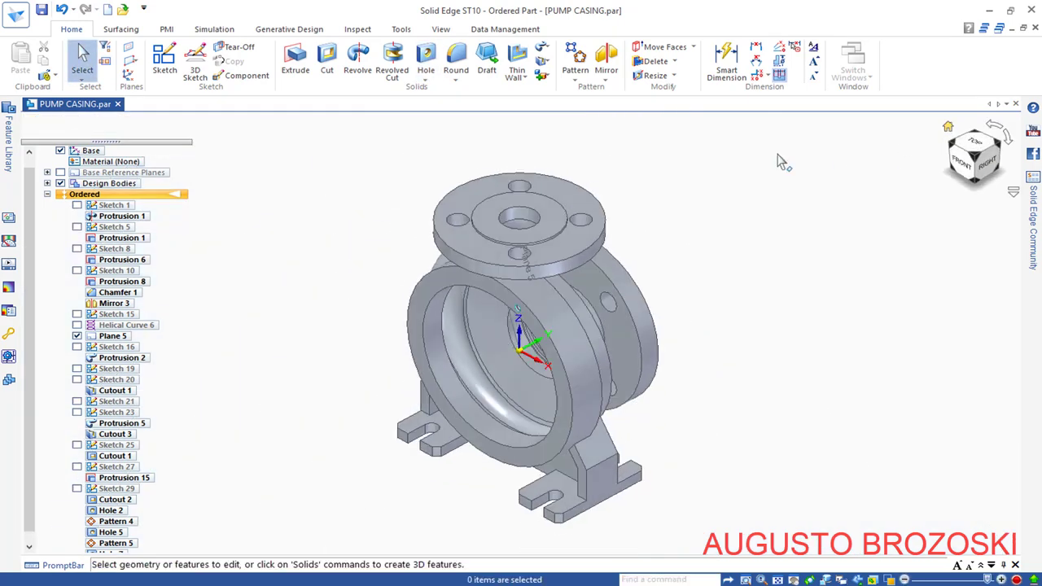
# Step: Save the pump casing part
pyautogui.click(41, 10)
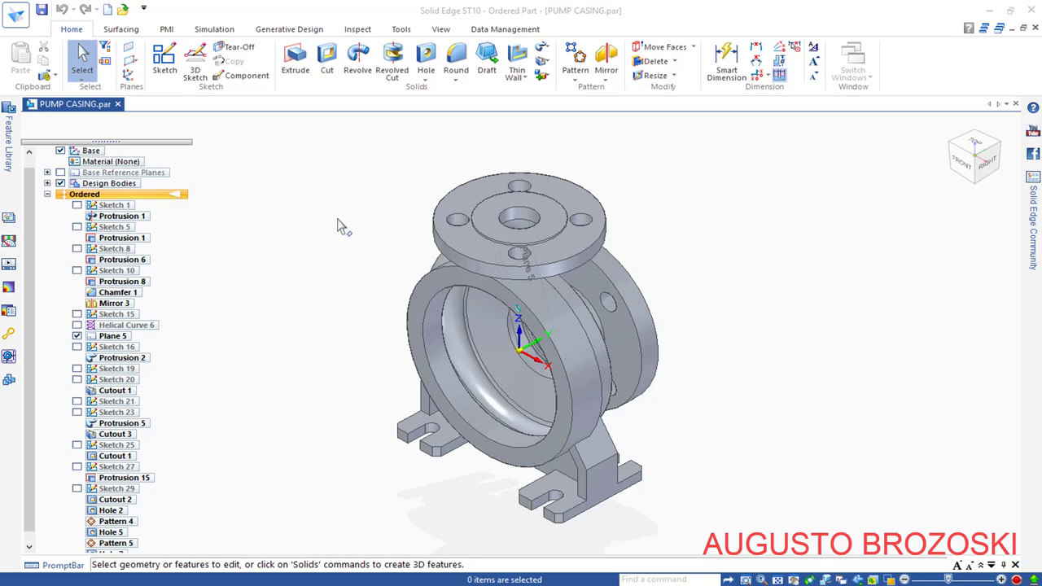
pyautogui.scroll(3, 221, 323)
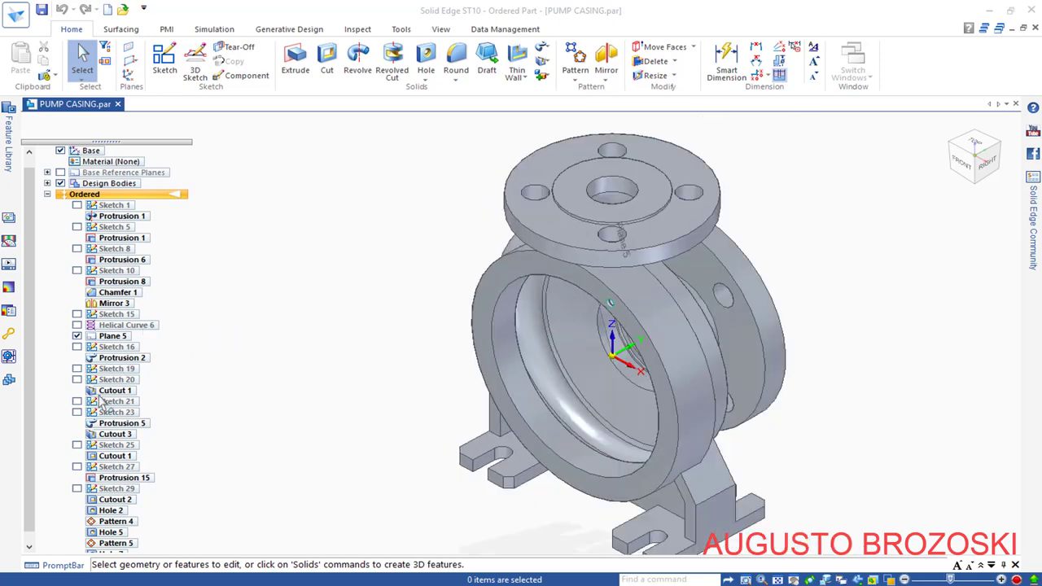
pyautogui.scroll(-2, 101, 403)
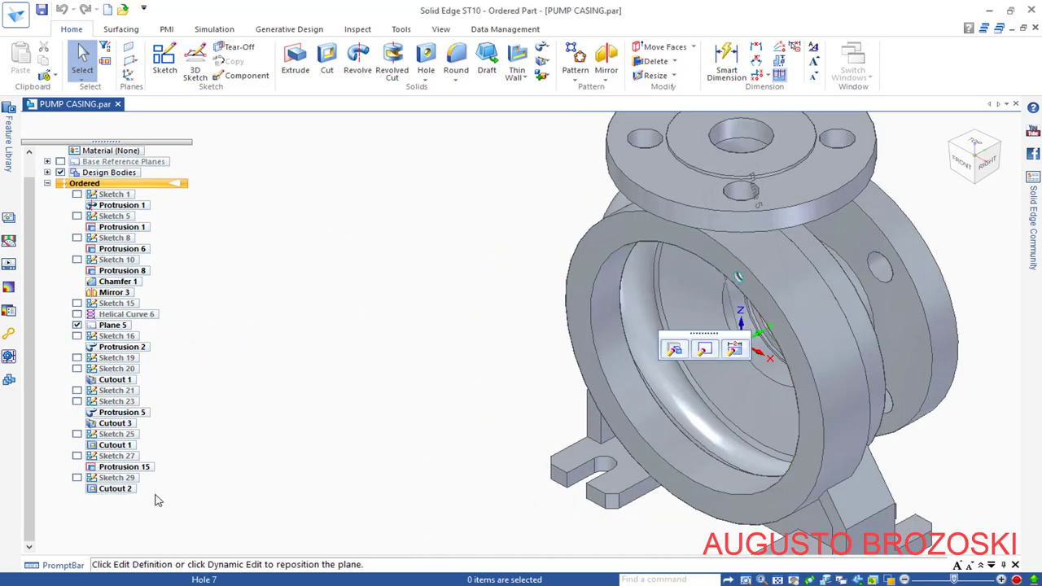
# Step: Pattern the M8 hole circularly around the origin on the flange face at 45° spacing, giving eight holes
pyautogui.click(575, 61)
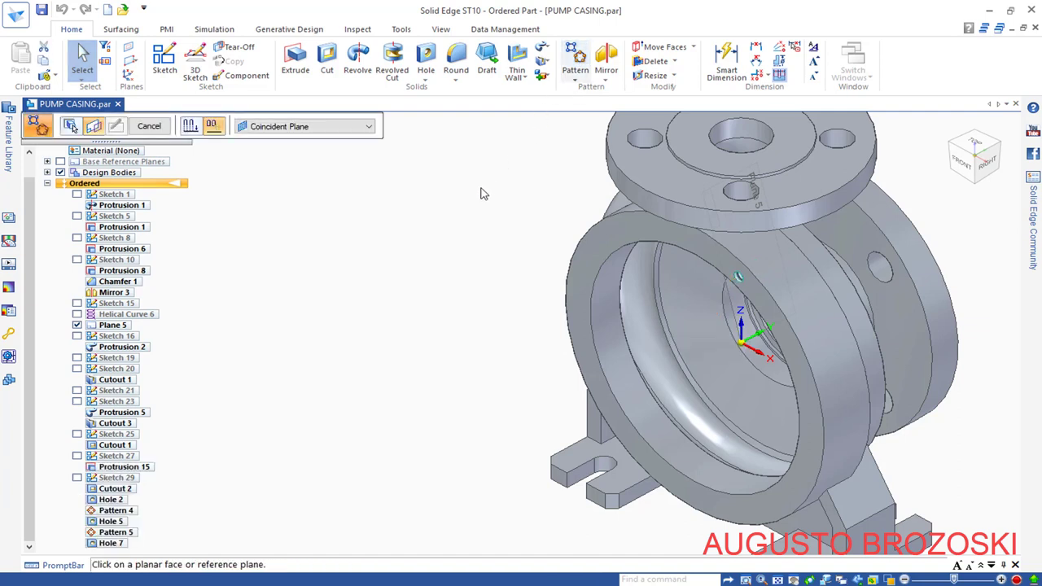
pyautogui.click(618, 235)
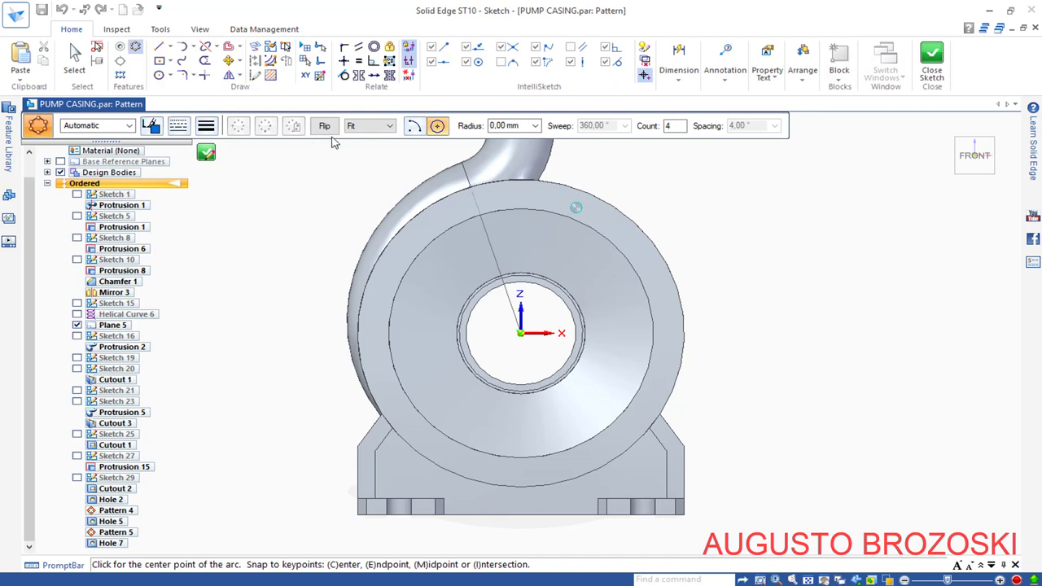
pyautogui.click(388, 126)
pyautogui.click(373, 148)
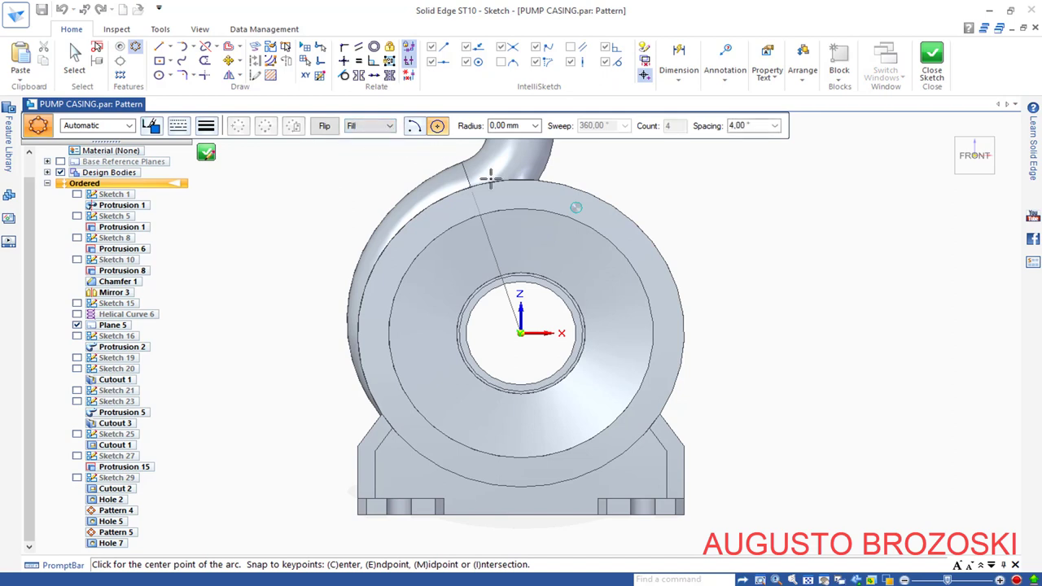
pyautogui.click(520, 332)
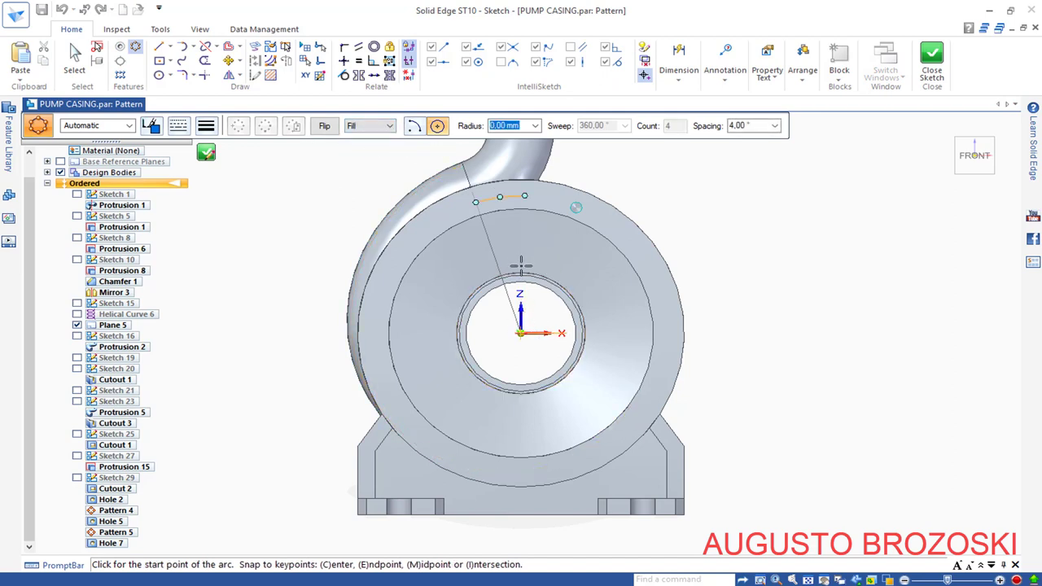
pyautogui.click(519, 210)
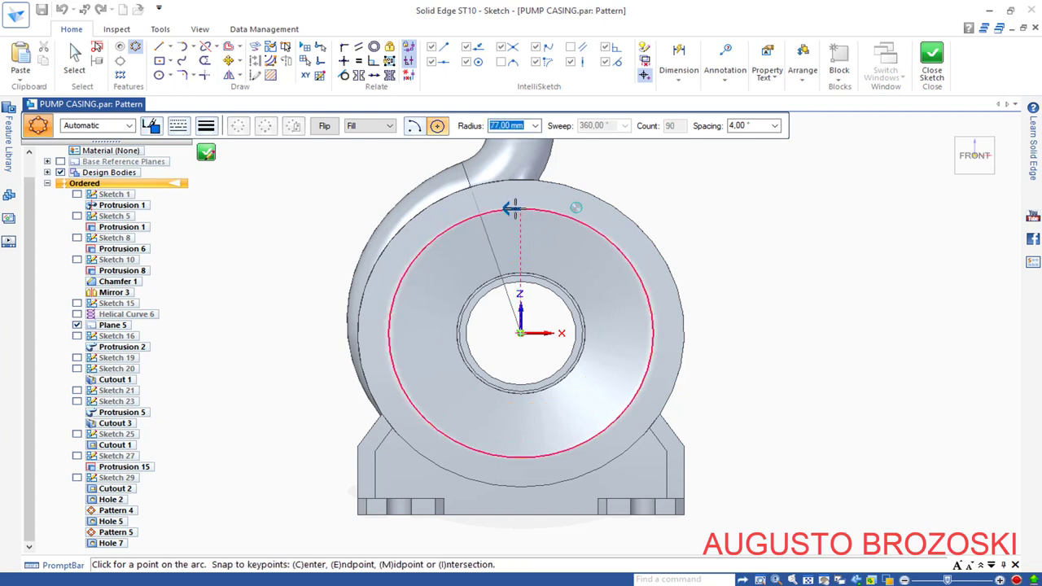
pyautogui.click(328, 206)
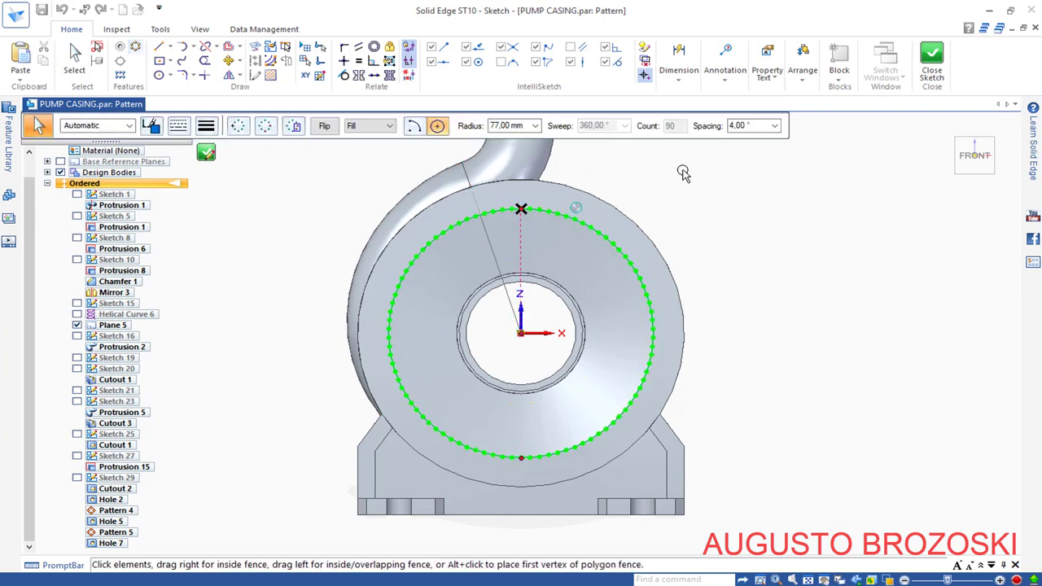
pyautogui.click(739, 127)
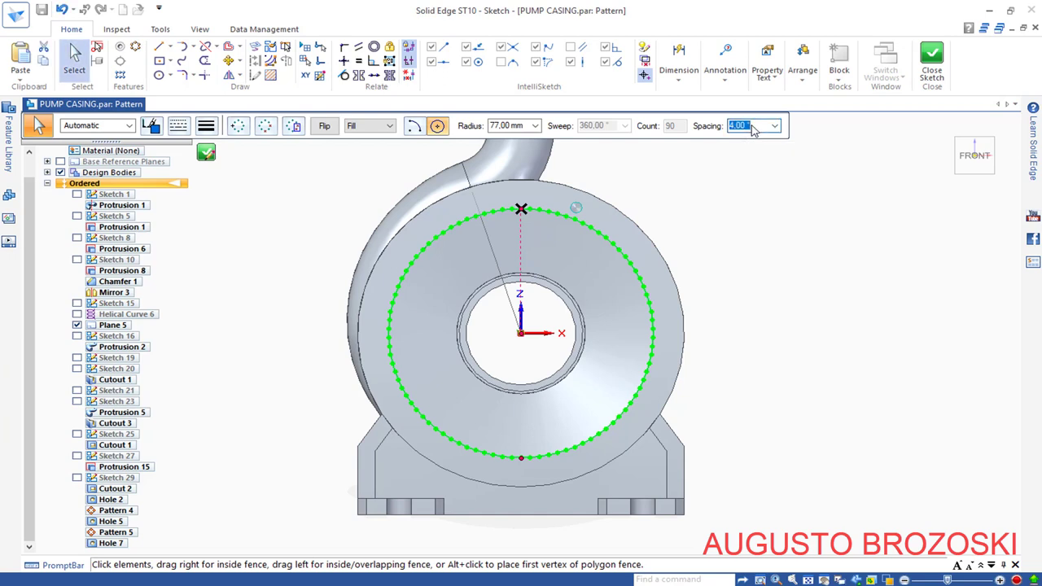
pyautogui.press('Return')
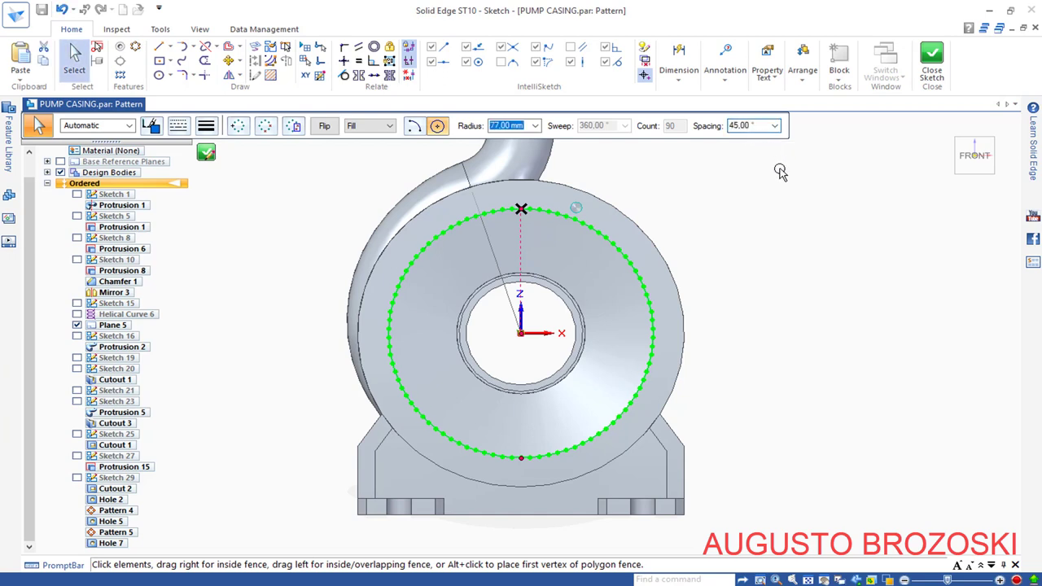
pyautogui.click(206, 154)
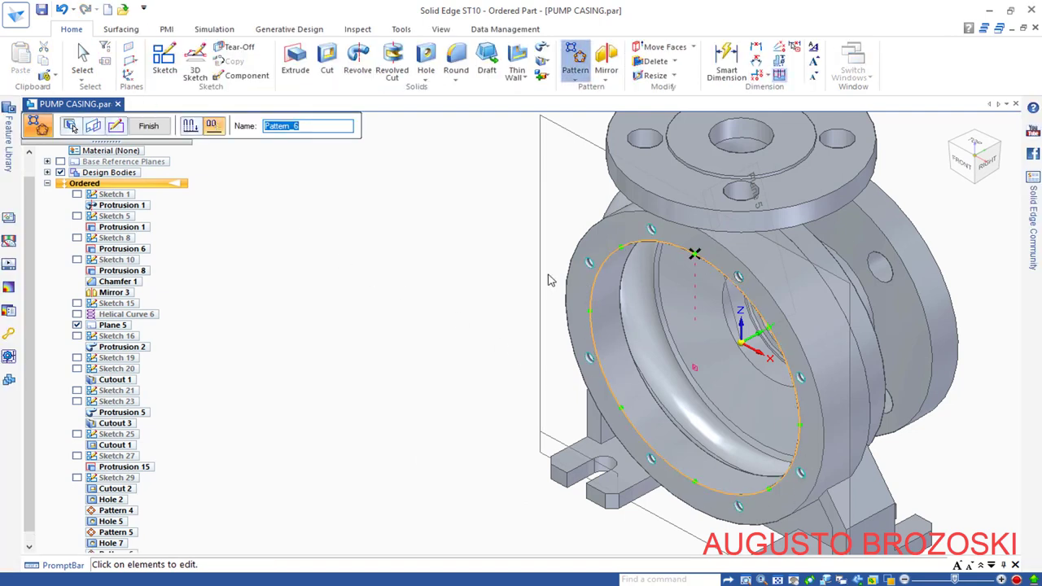
pyautogui.click(149, 125)
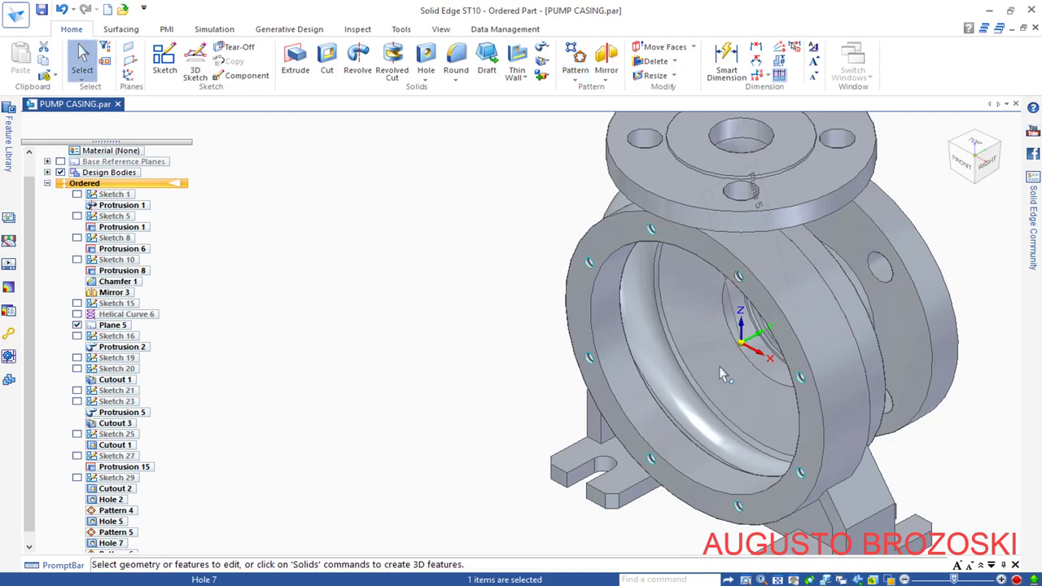
pyautogui.hotkey('ctrl', 'f')
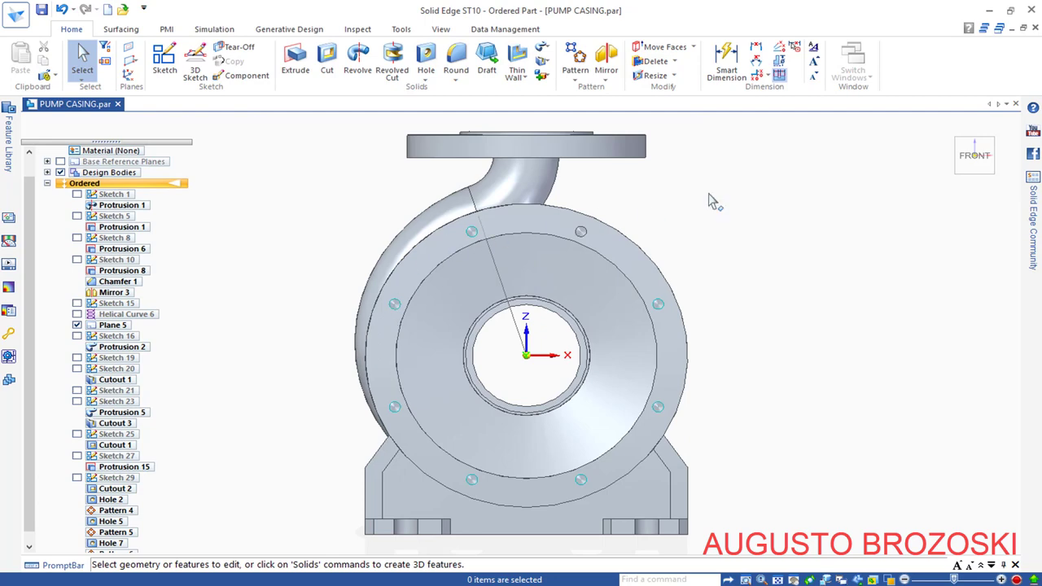
pyautogui.click(951, 130)
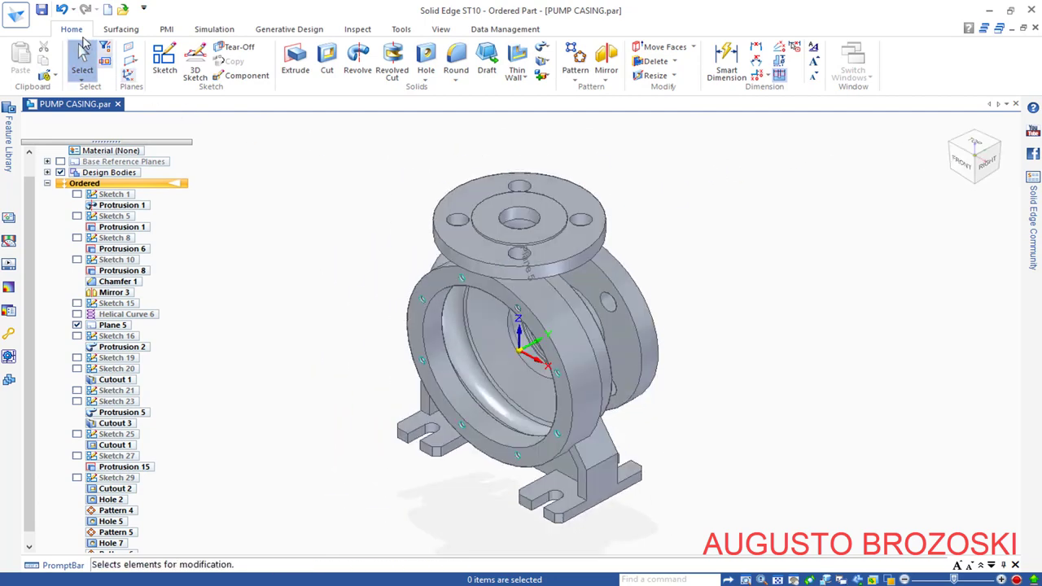
pyautogui.click(82, 57)
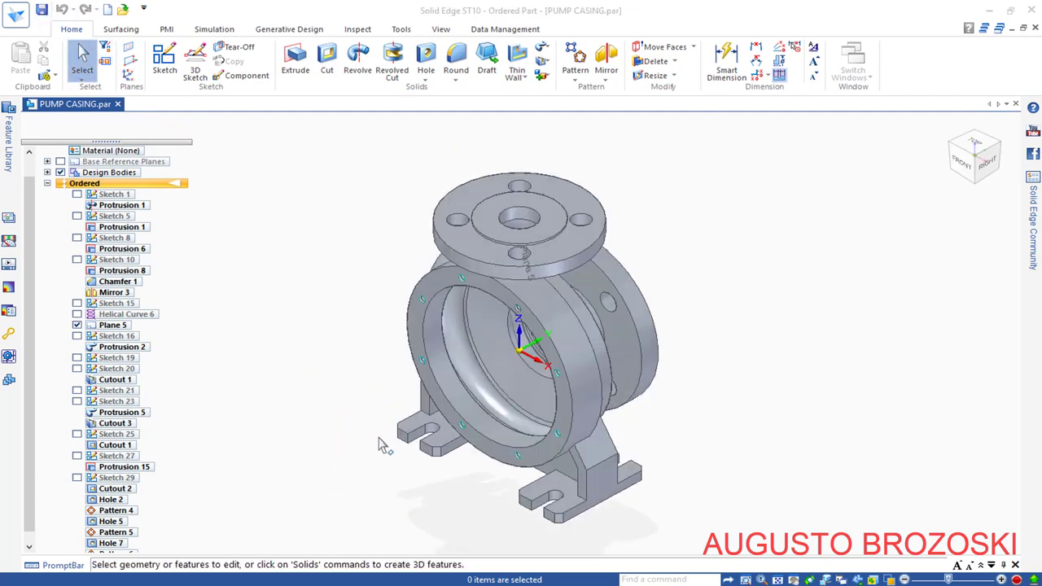
pyautogui.hotkey('alt', 'Tab')
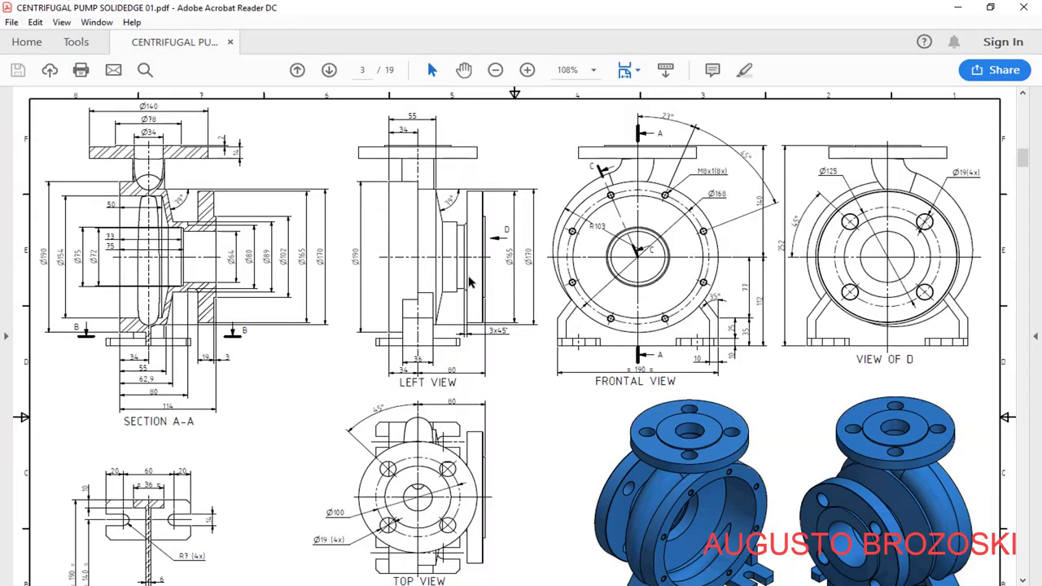
# Step: Back in the model, chamfer the inner circular edge with a 3 mm setback to create Chamfer_3
pyautogui.click(957, 7)
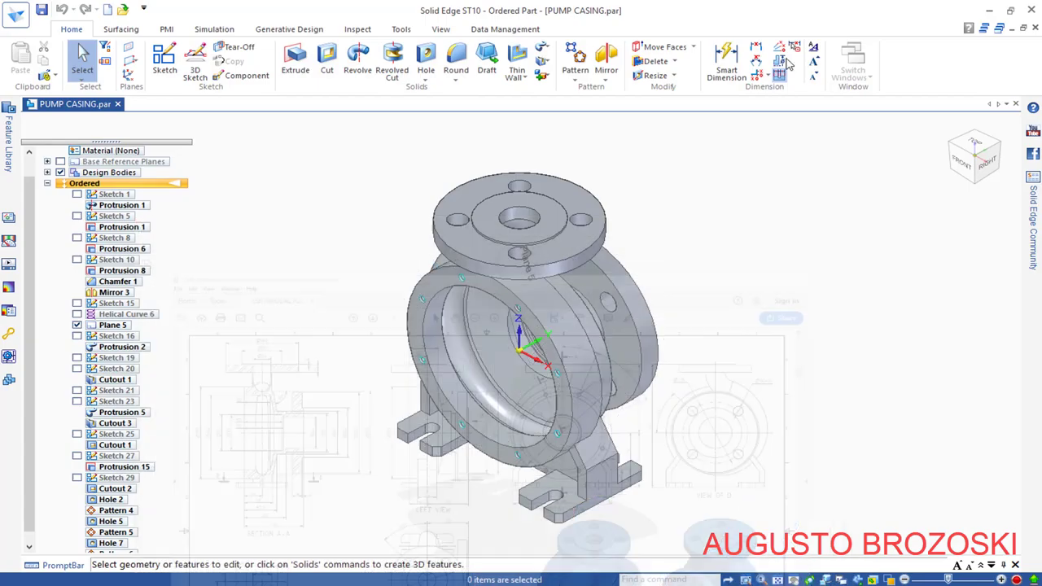
pyautogui.click(456, 81)
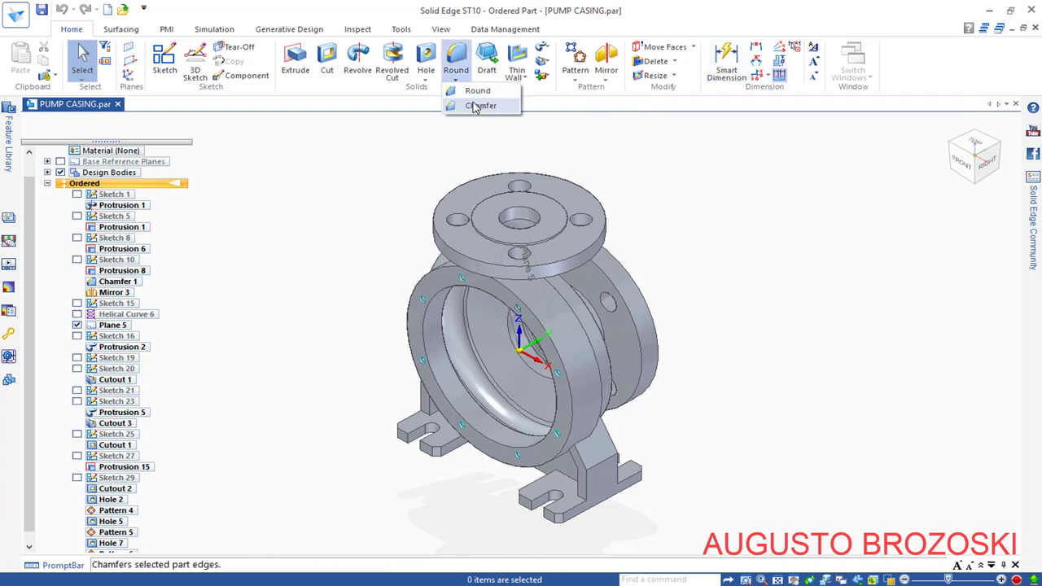
pyautogui.click(474, 110)
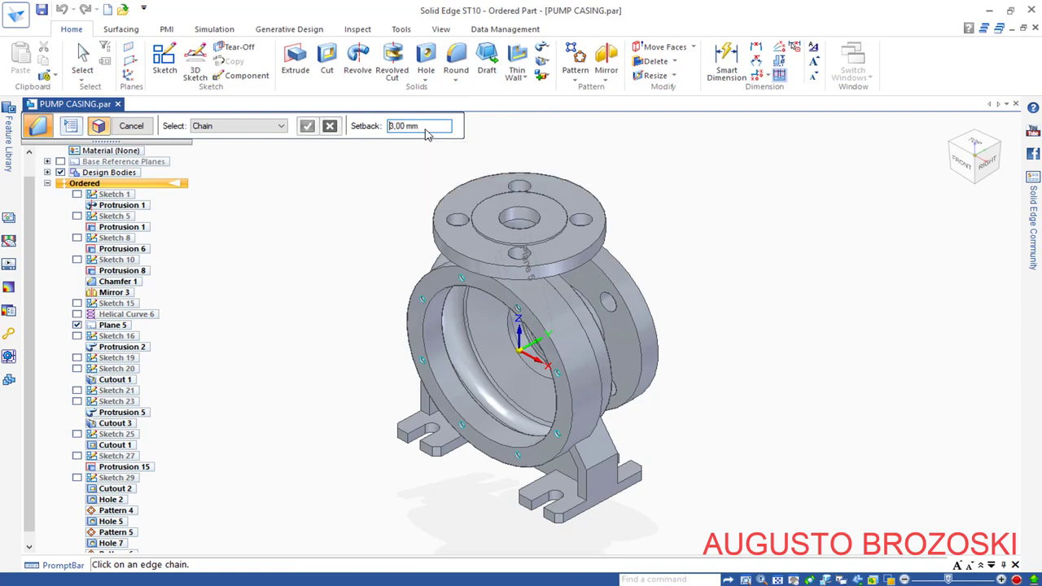
pyautogui.scroll(5, 593, 281)
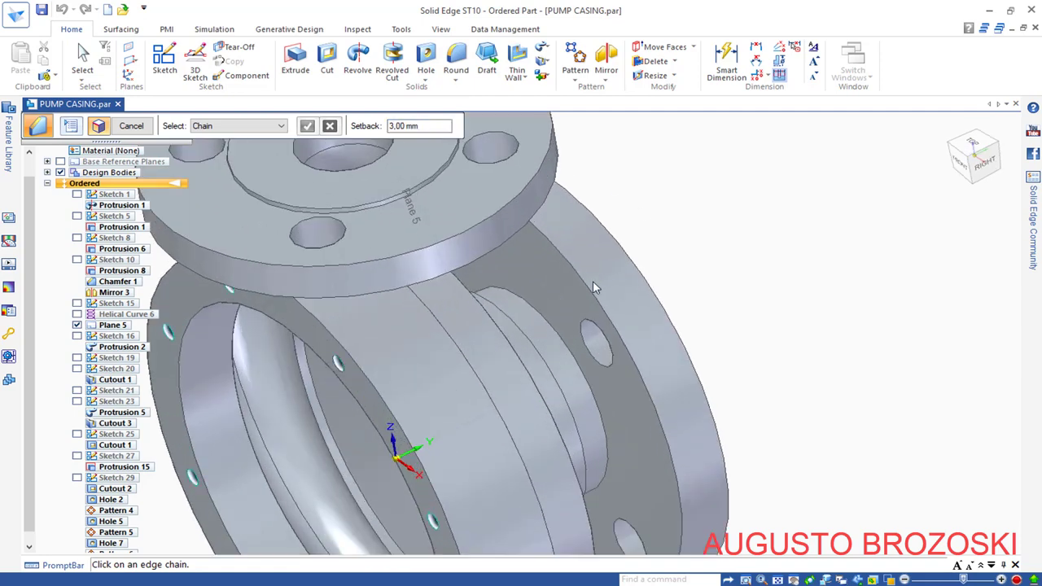
pyautogui.click(496, 324)
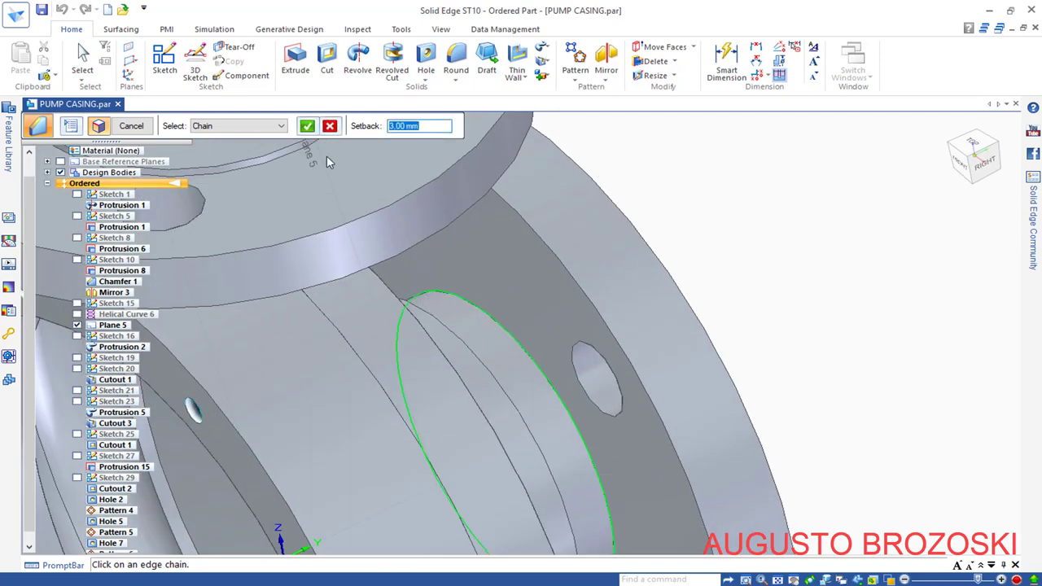
pyautogui.click(307, 126)
pyautogui.click(131, 126)
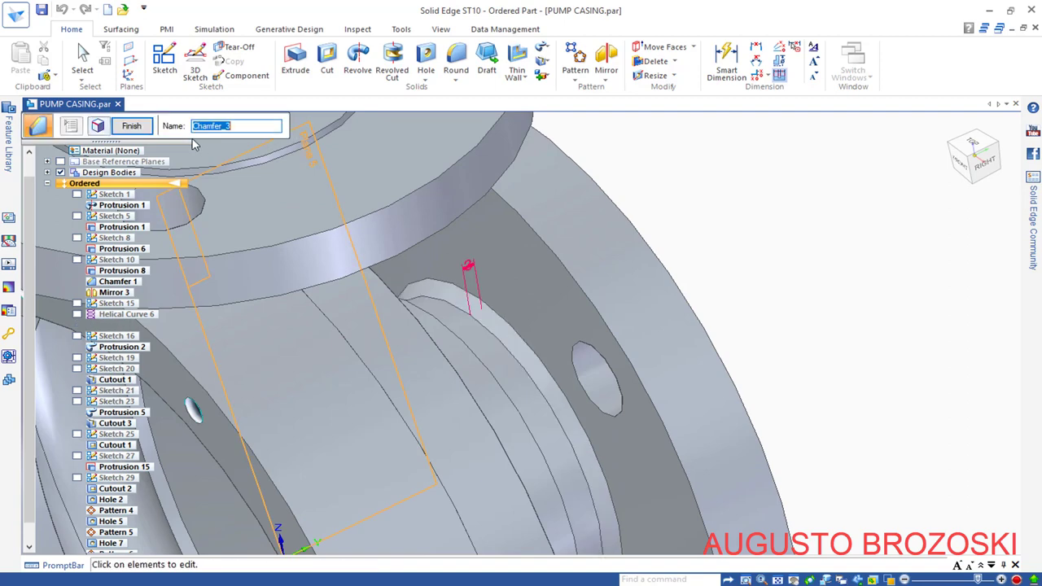
pyautogui.press('Escape')
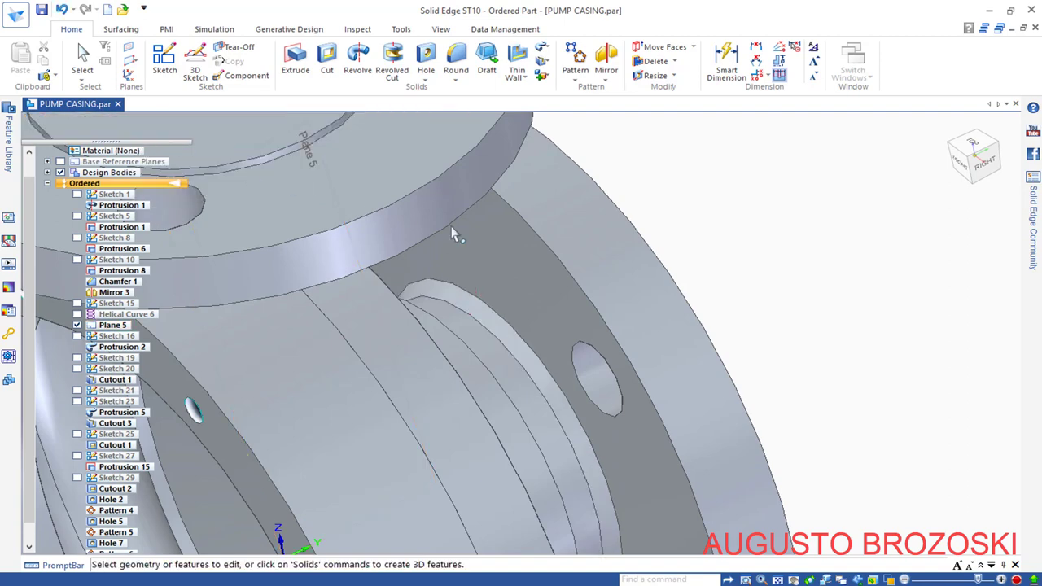
pyautogui.scroll(-5, 623, 249)
pyautogui.scroll(-5, 623, 248)
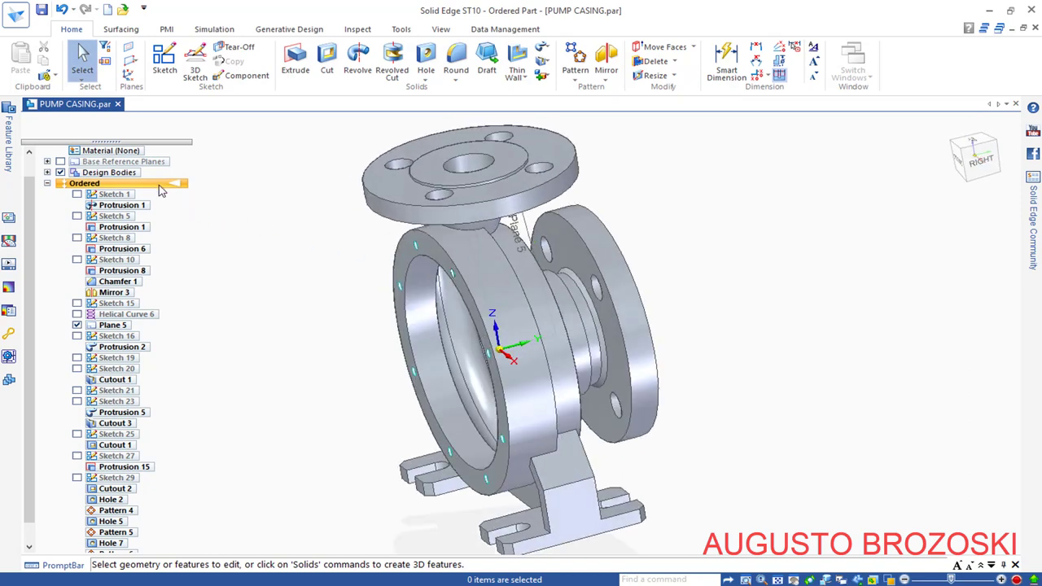
# Step: Hide all reference planes, including Plane 5, from the Ordered group in PathFinder
pyautogui.rightClick(158, 186)
pyautogui.moveTo(277, 270)
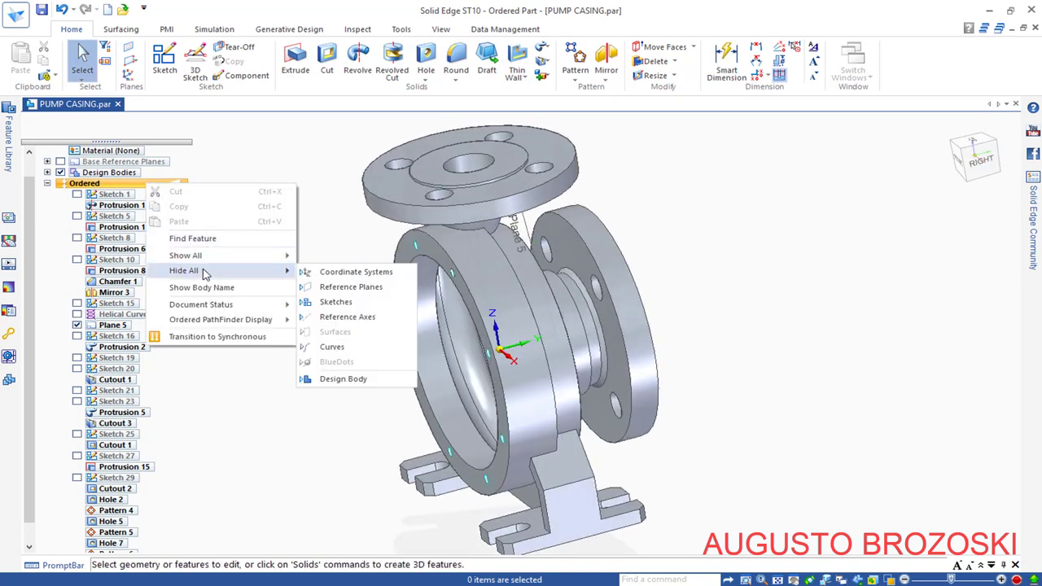
pyautogui.click(350, 286)
# Step: Restore the isometric view of the casing and save the part
pyautogui.moveTo(687, 269); pyautogui.dragTo(654, 360, button='middle')
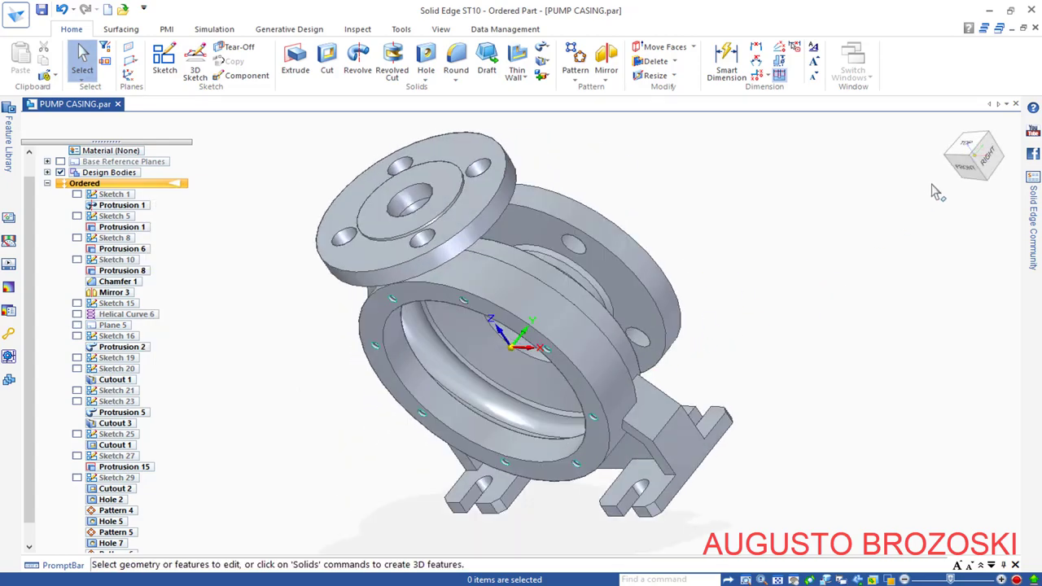
pyautogui.click(976, 159)
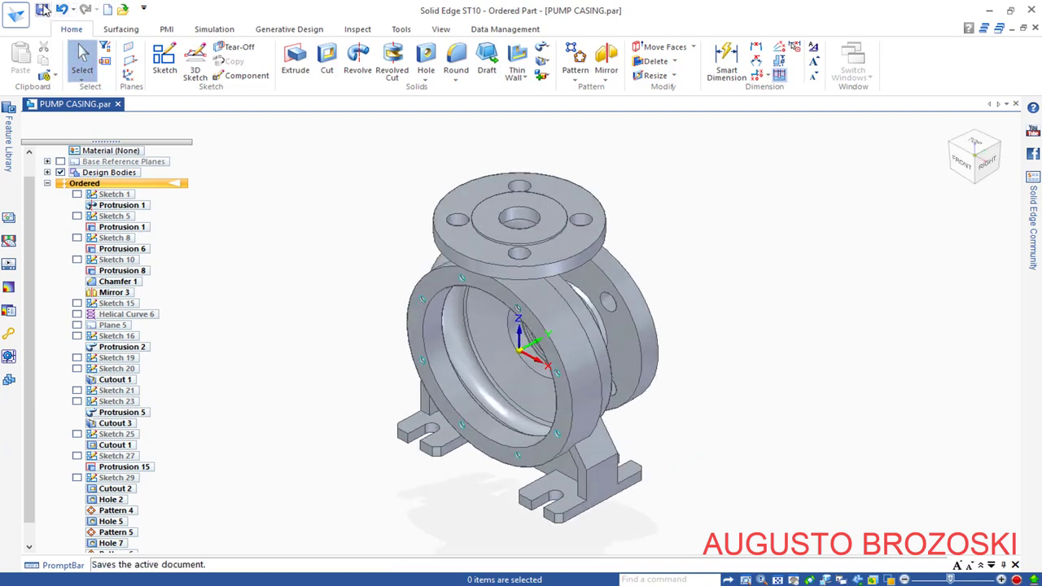
pyautogui.click(82, 57)
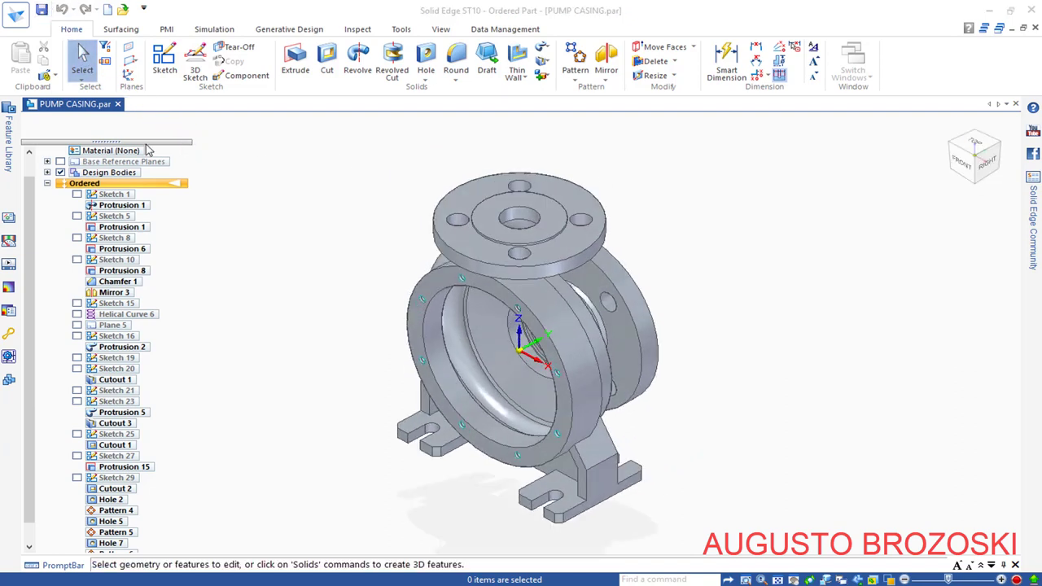
# Step: Apply Metals > Steel from the Material Table to the whole pump casing, turning it blue
pyautogui.click(110, 152)
pyautogui.click(111, 154)
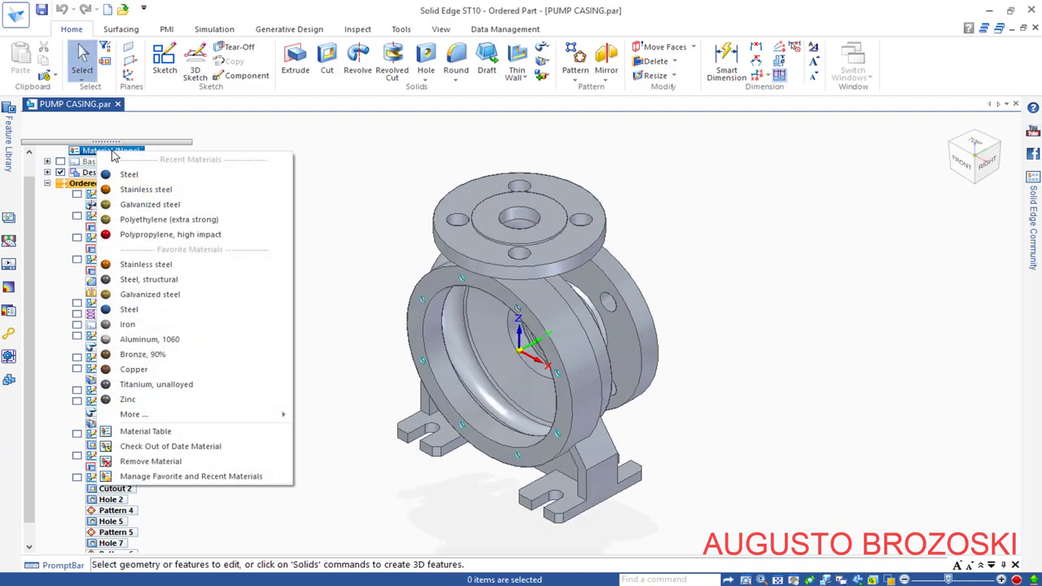
pyautogui.click(146, 432)
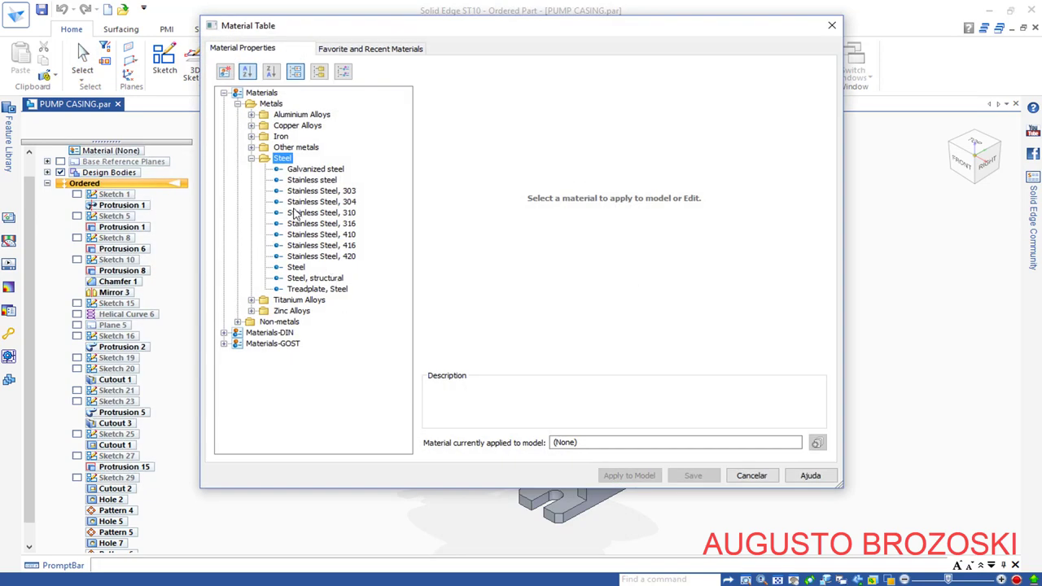
pyautogui.click(296, 270)
pyautogui.click(296, 268)
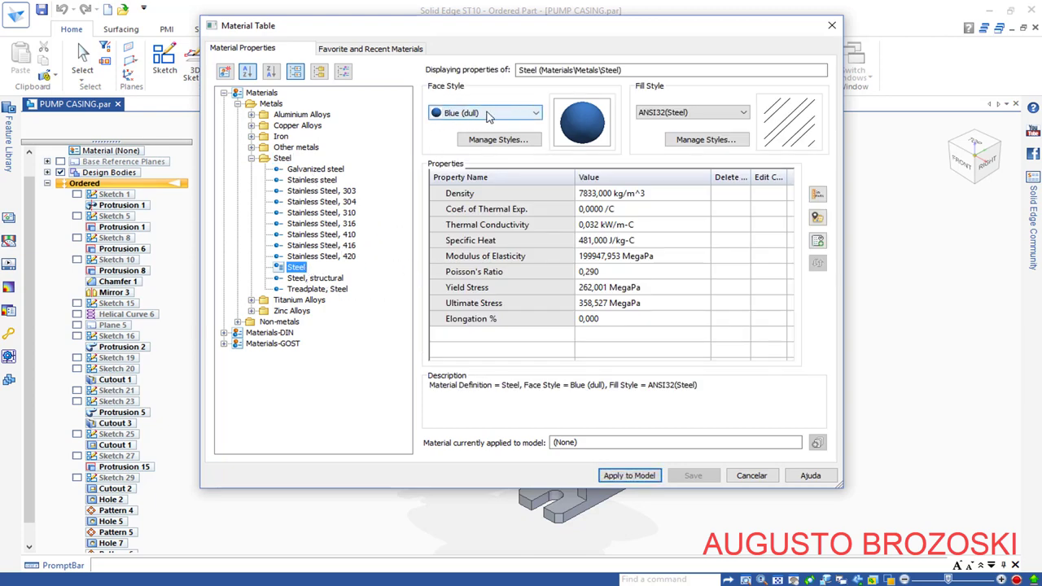
pyautogui.click(628, 477)
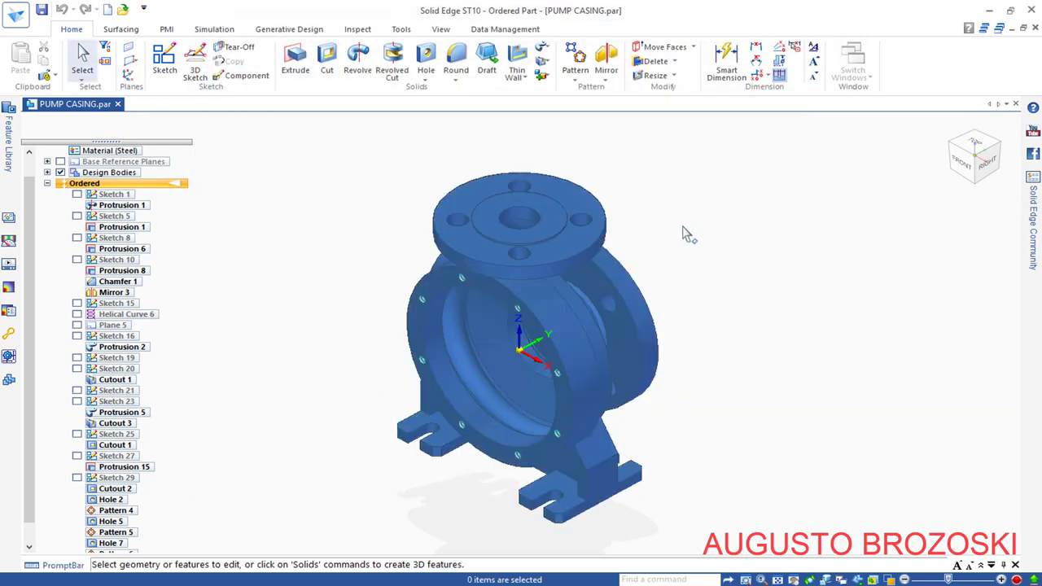
pyautogui.moveTo(702, 260); pyautogui.dragTo(679, 220, button='middle')
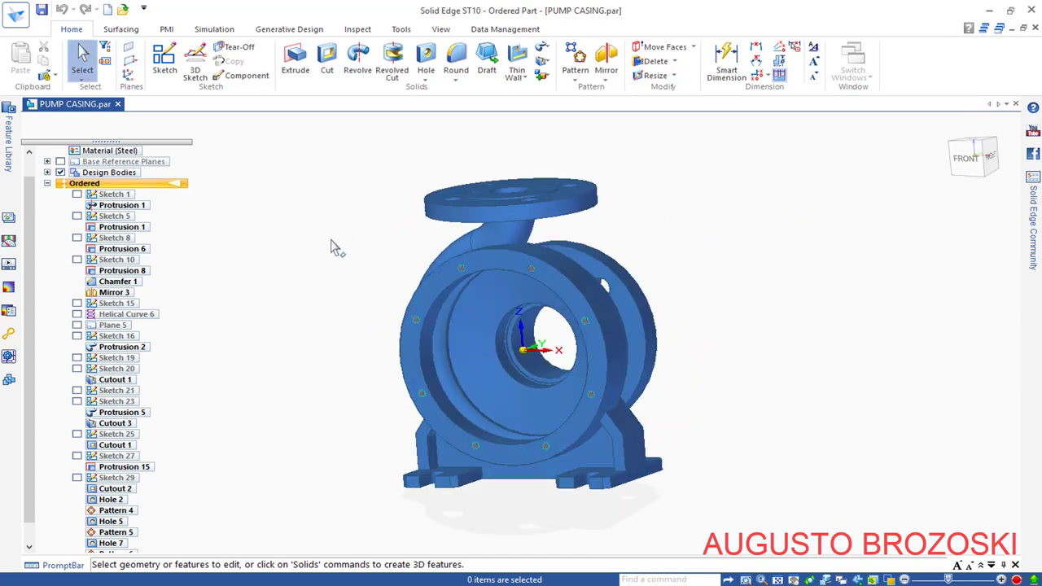